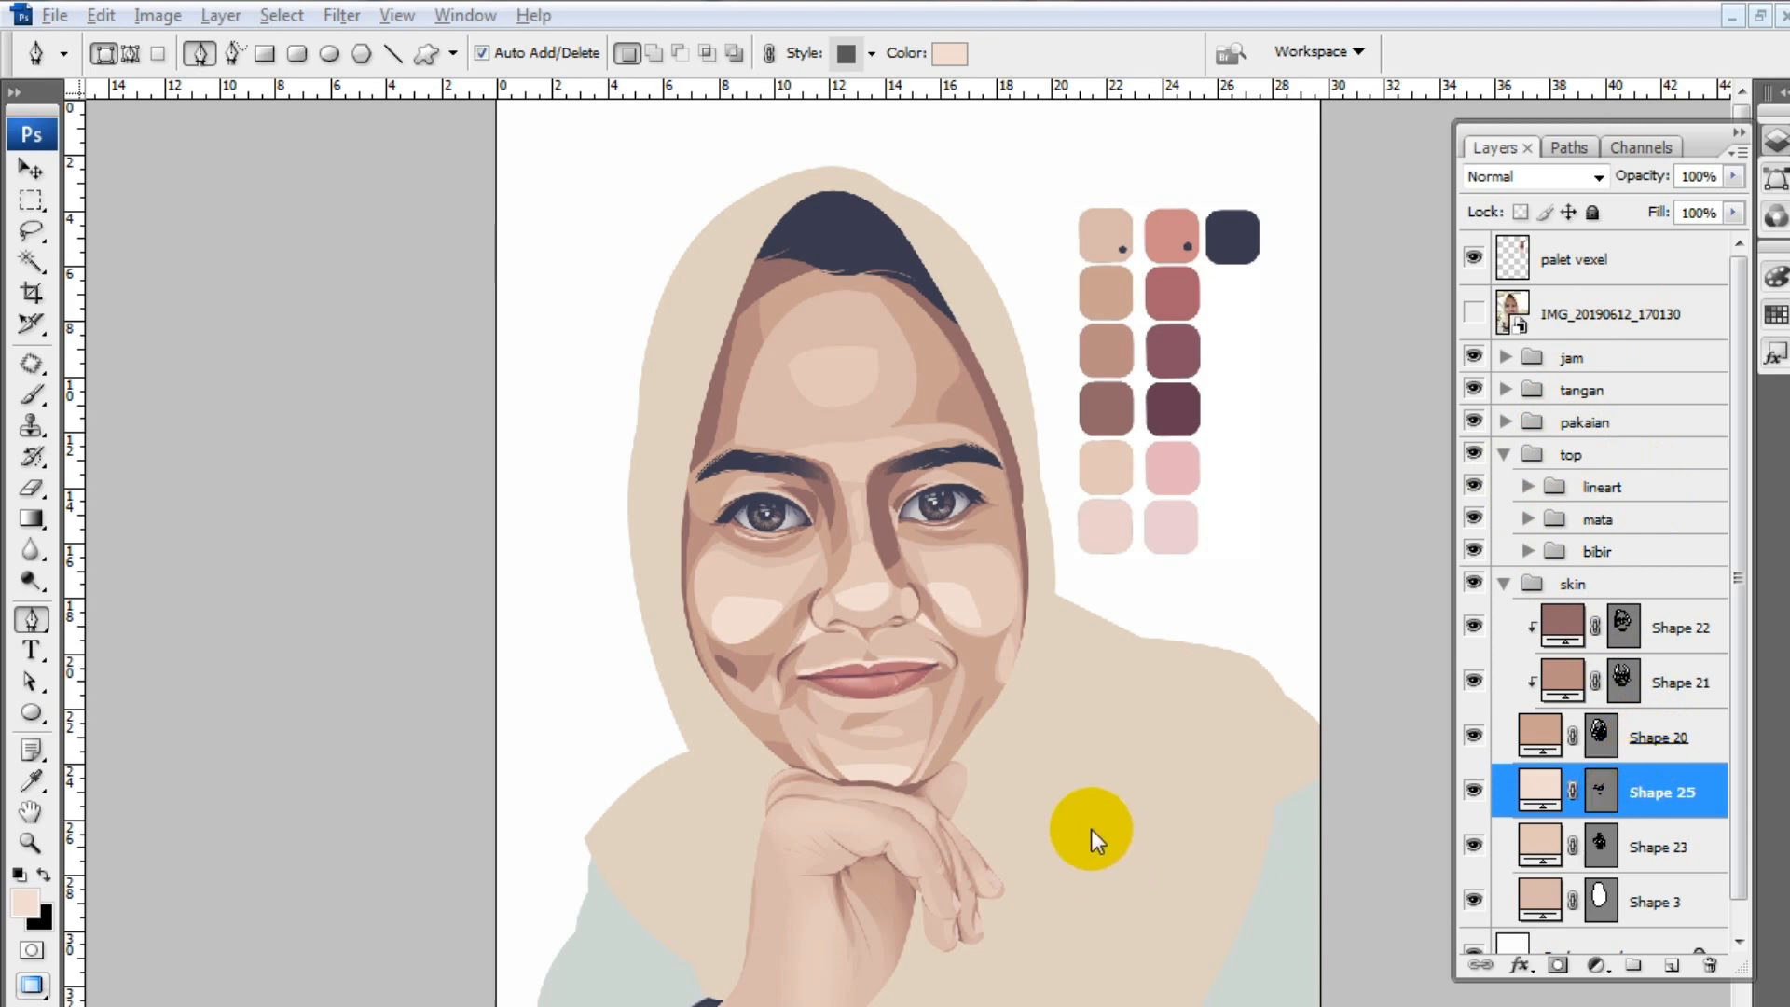
- Add a layer mask to Shape 25 and set up a 150 px Brush for painting black on it
left_click(1596, 791)
key("ctrl+plus")
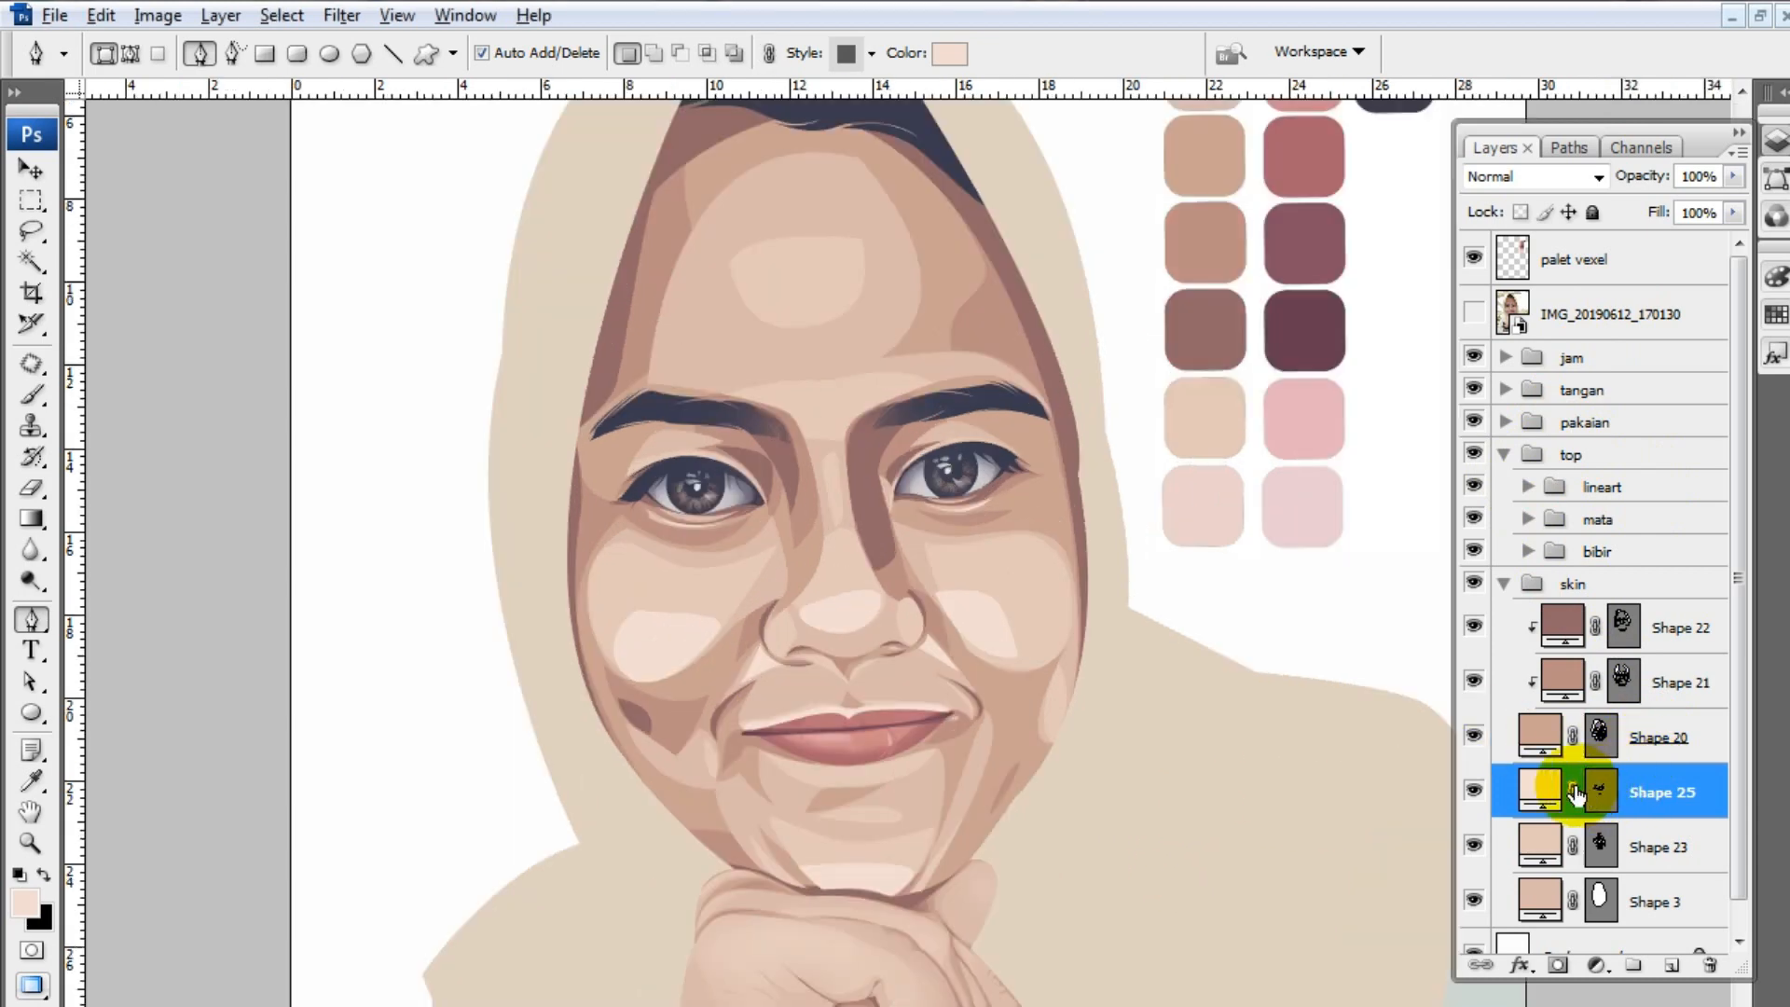
left_click(1504, 454)
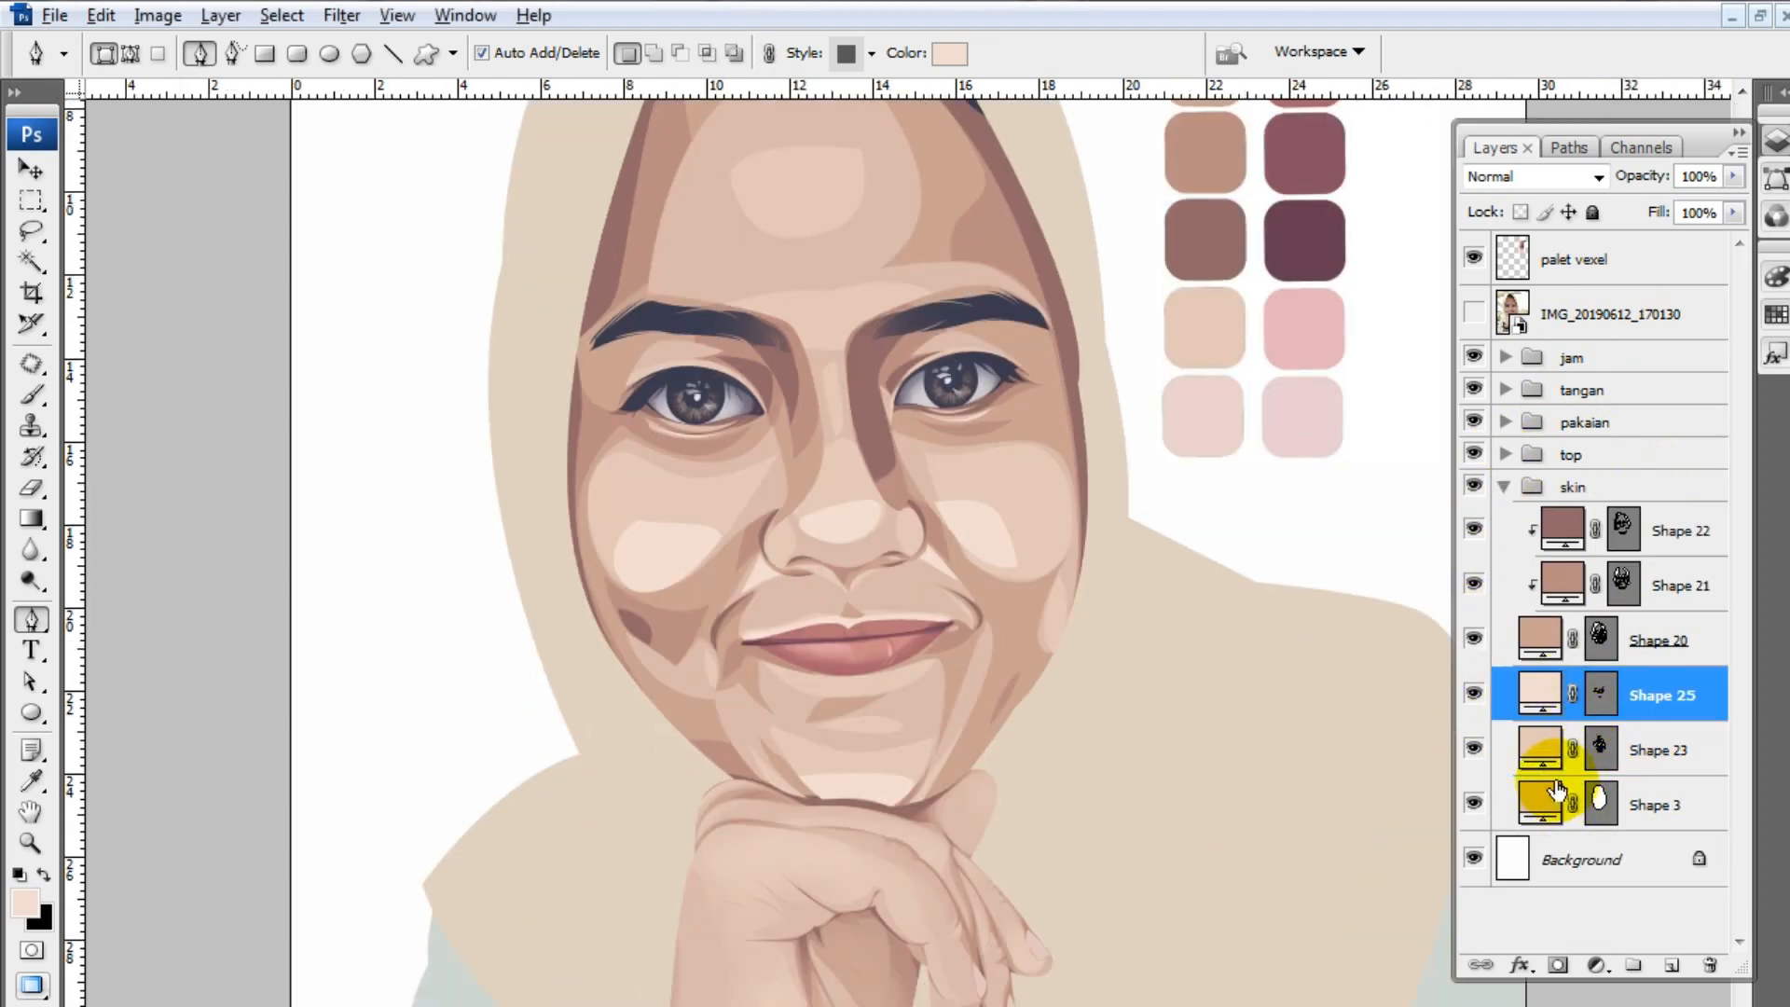
left_click(1600, 695)
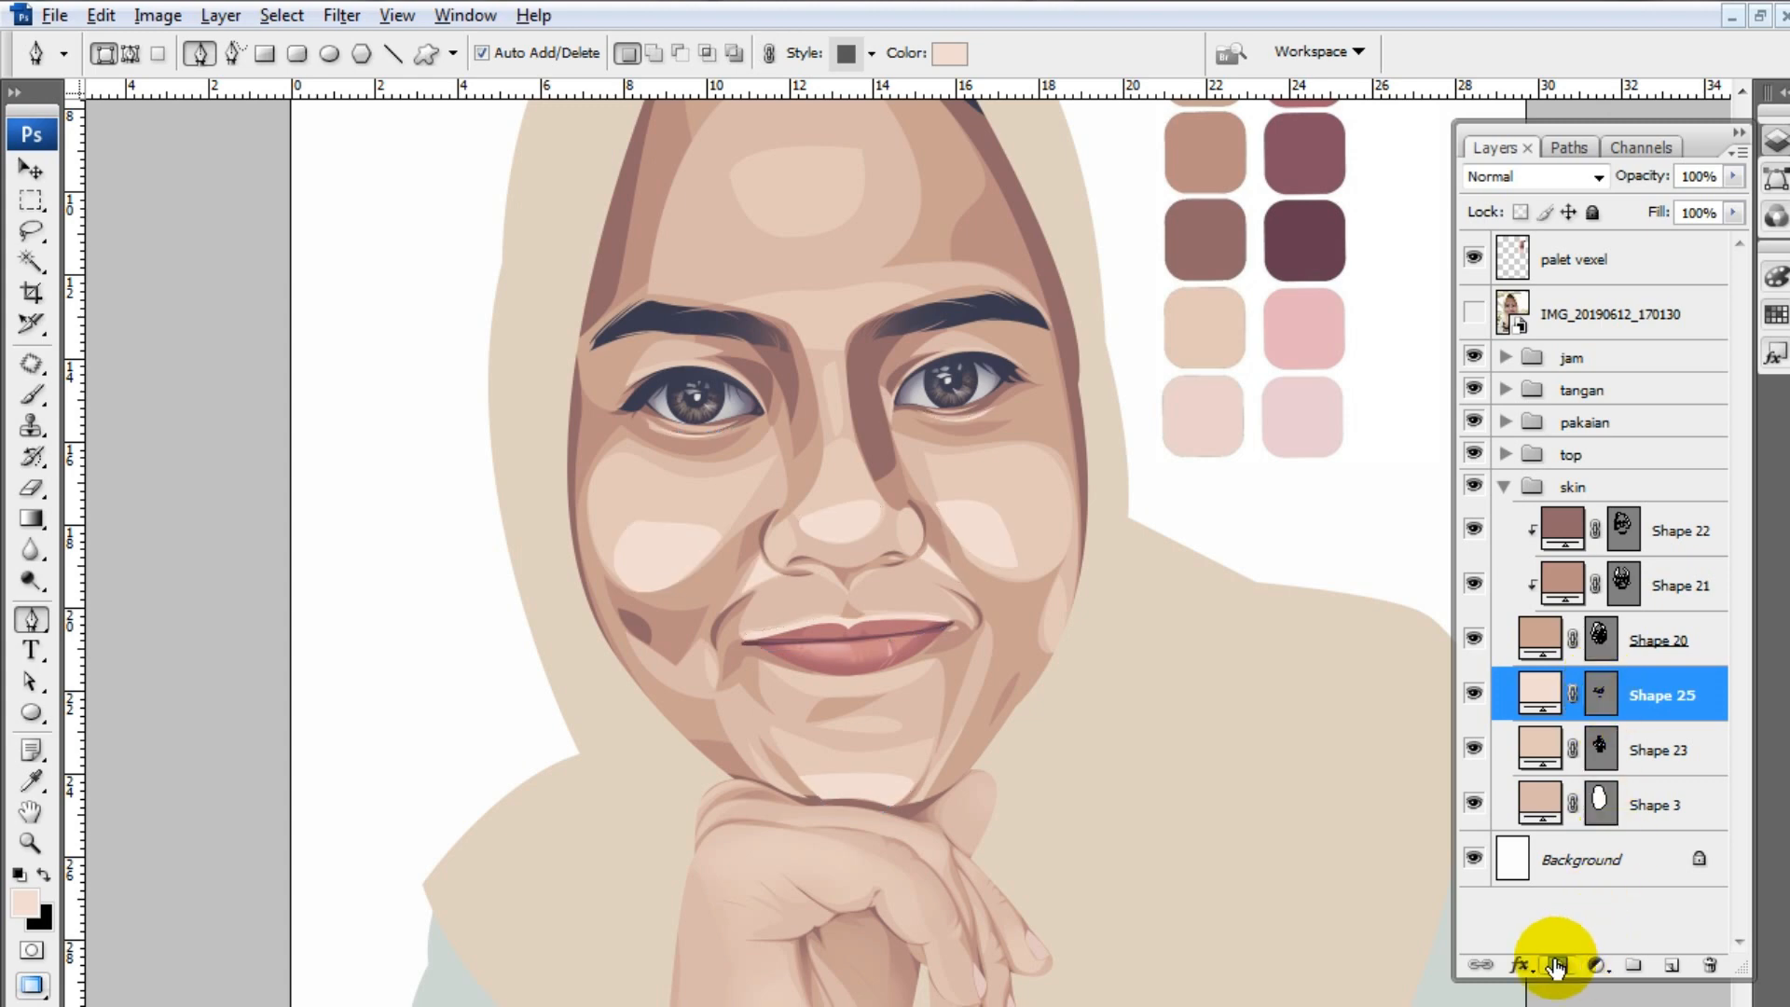
key("b")
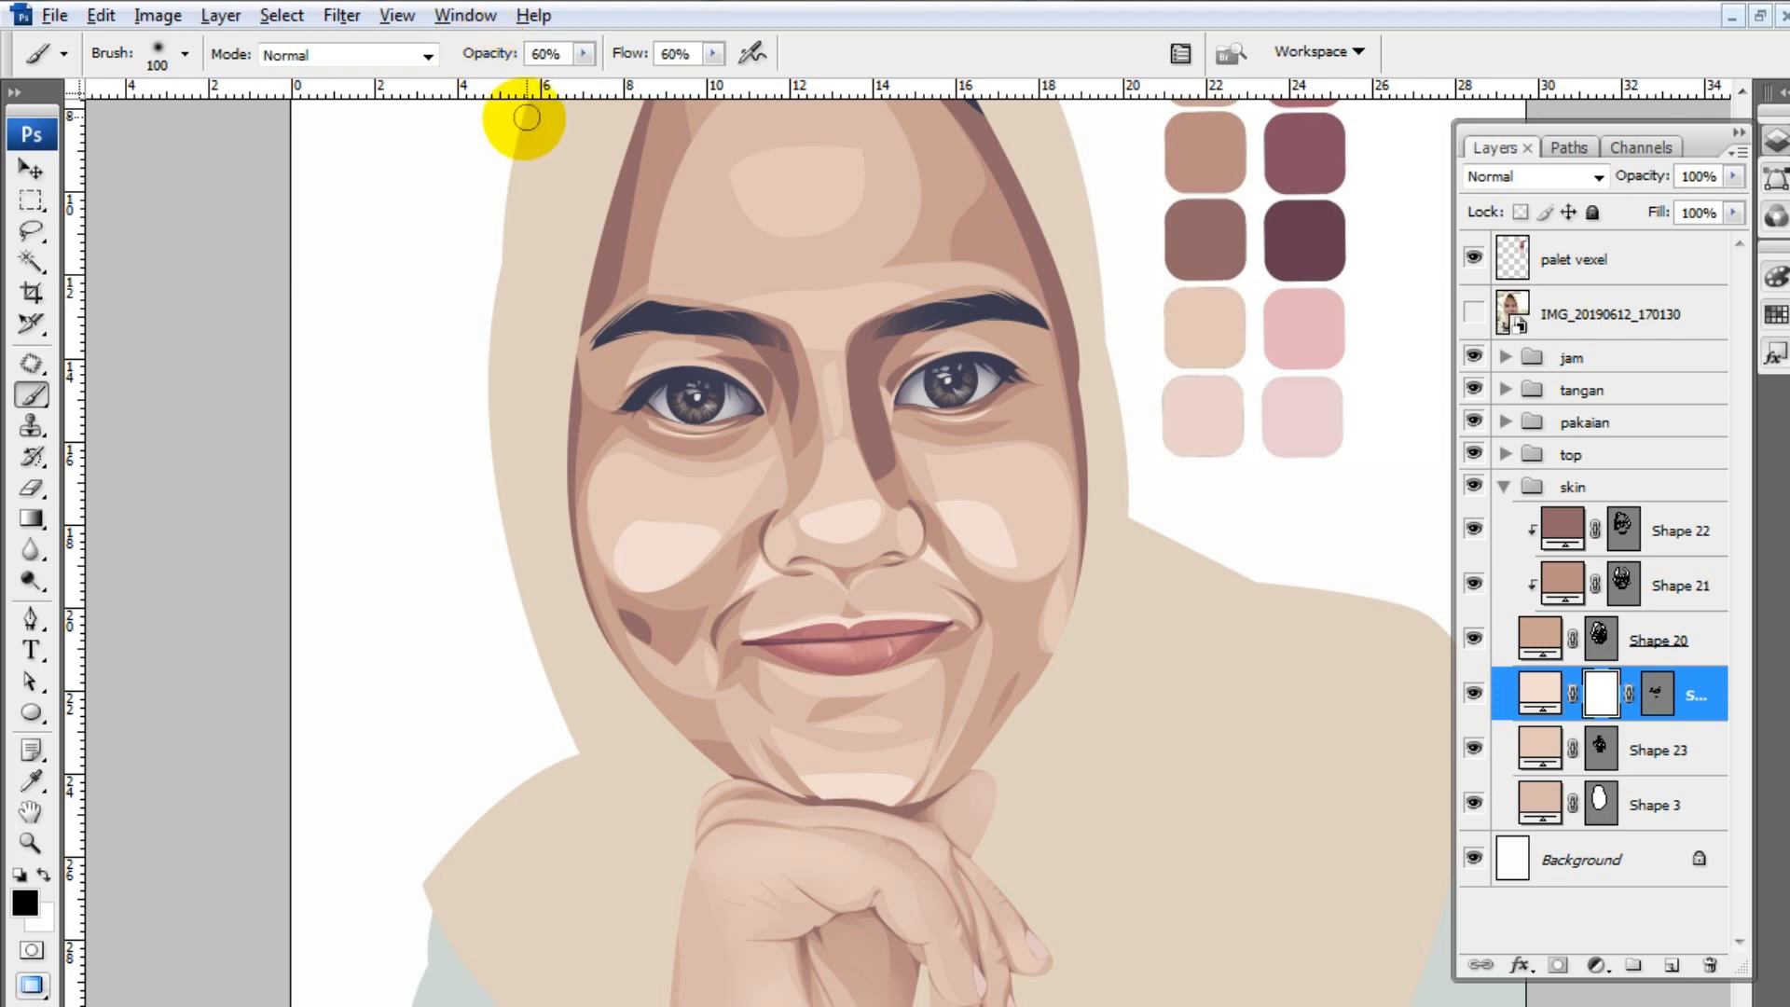
key("bracketright")
key("bracketright")
- Compare the vector portrait with the reference photo by briefly showing the IMG_20190612_170130 layer
left_click(1474, 312)
left_click(1474, 312)
right_click(1481, 311)
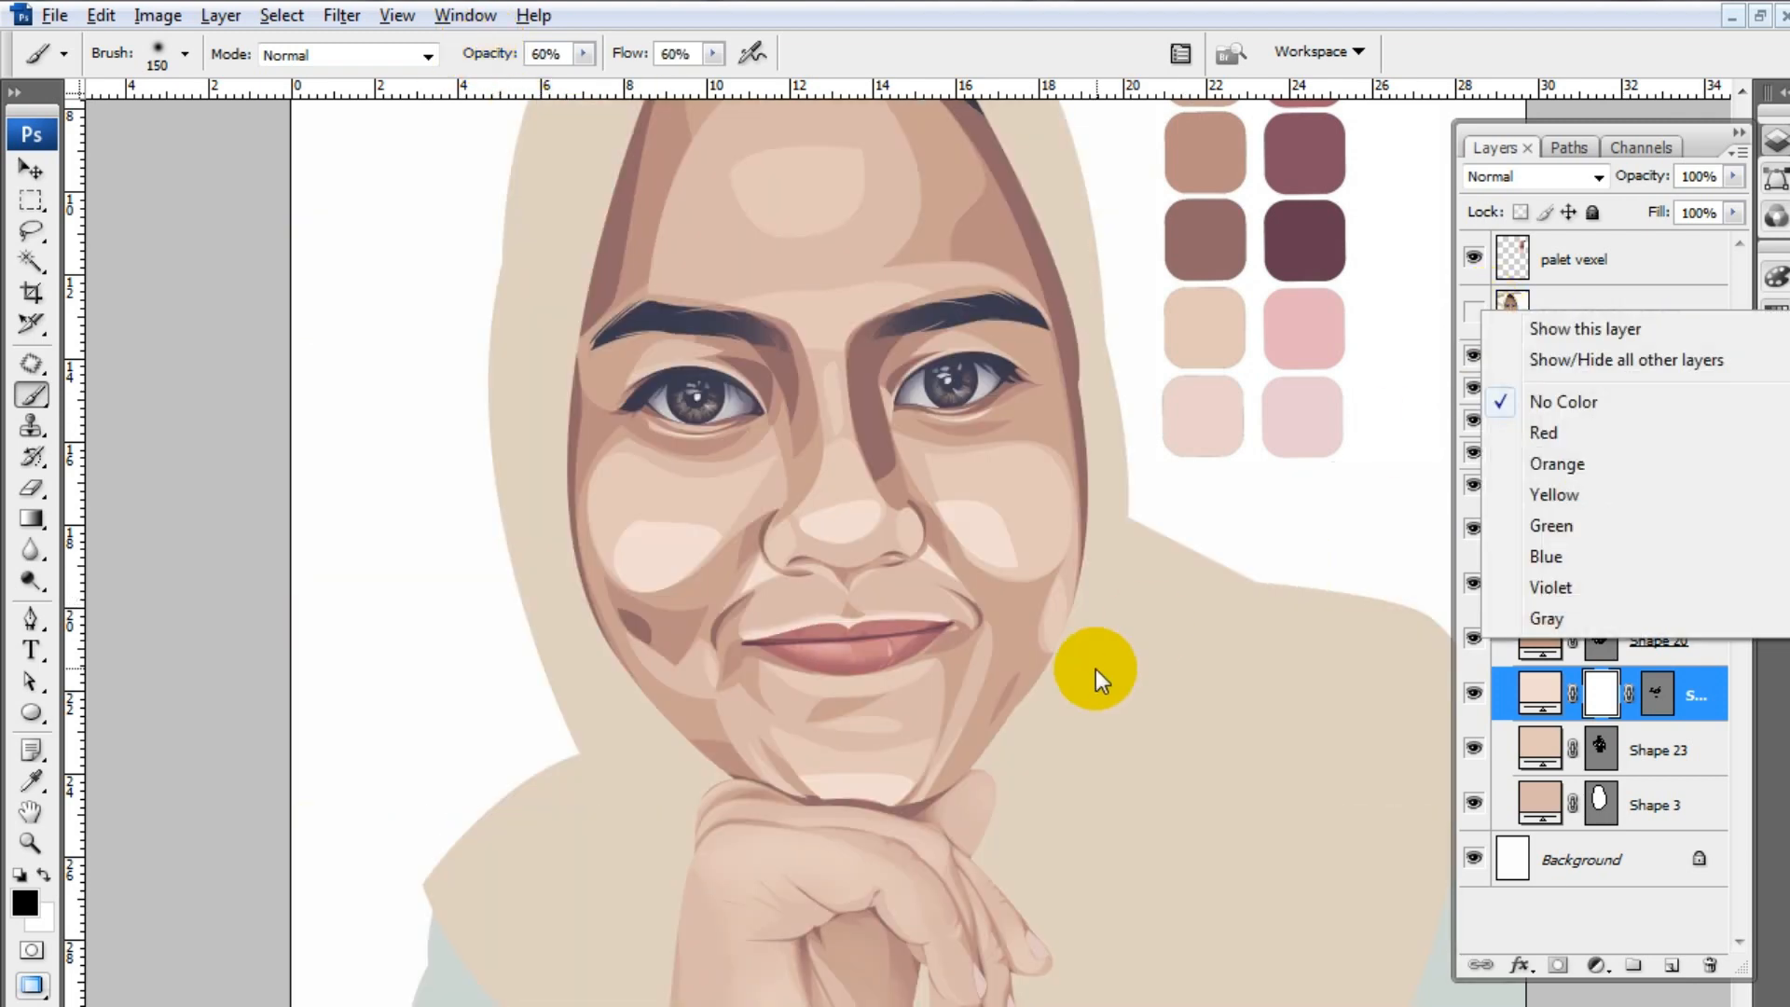
left_click(1658, 701)
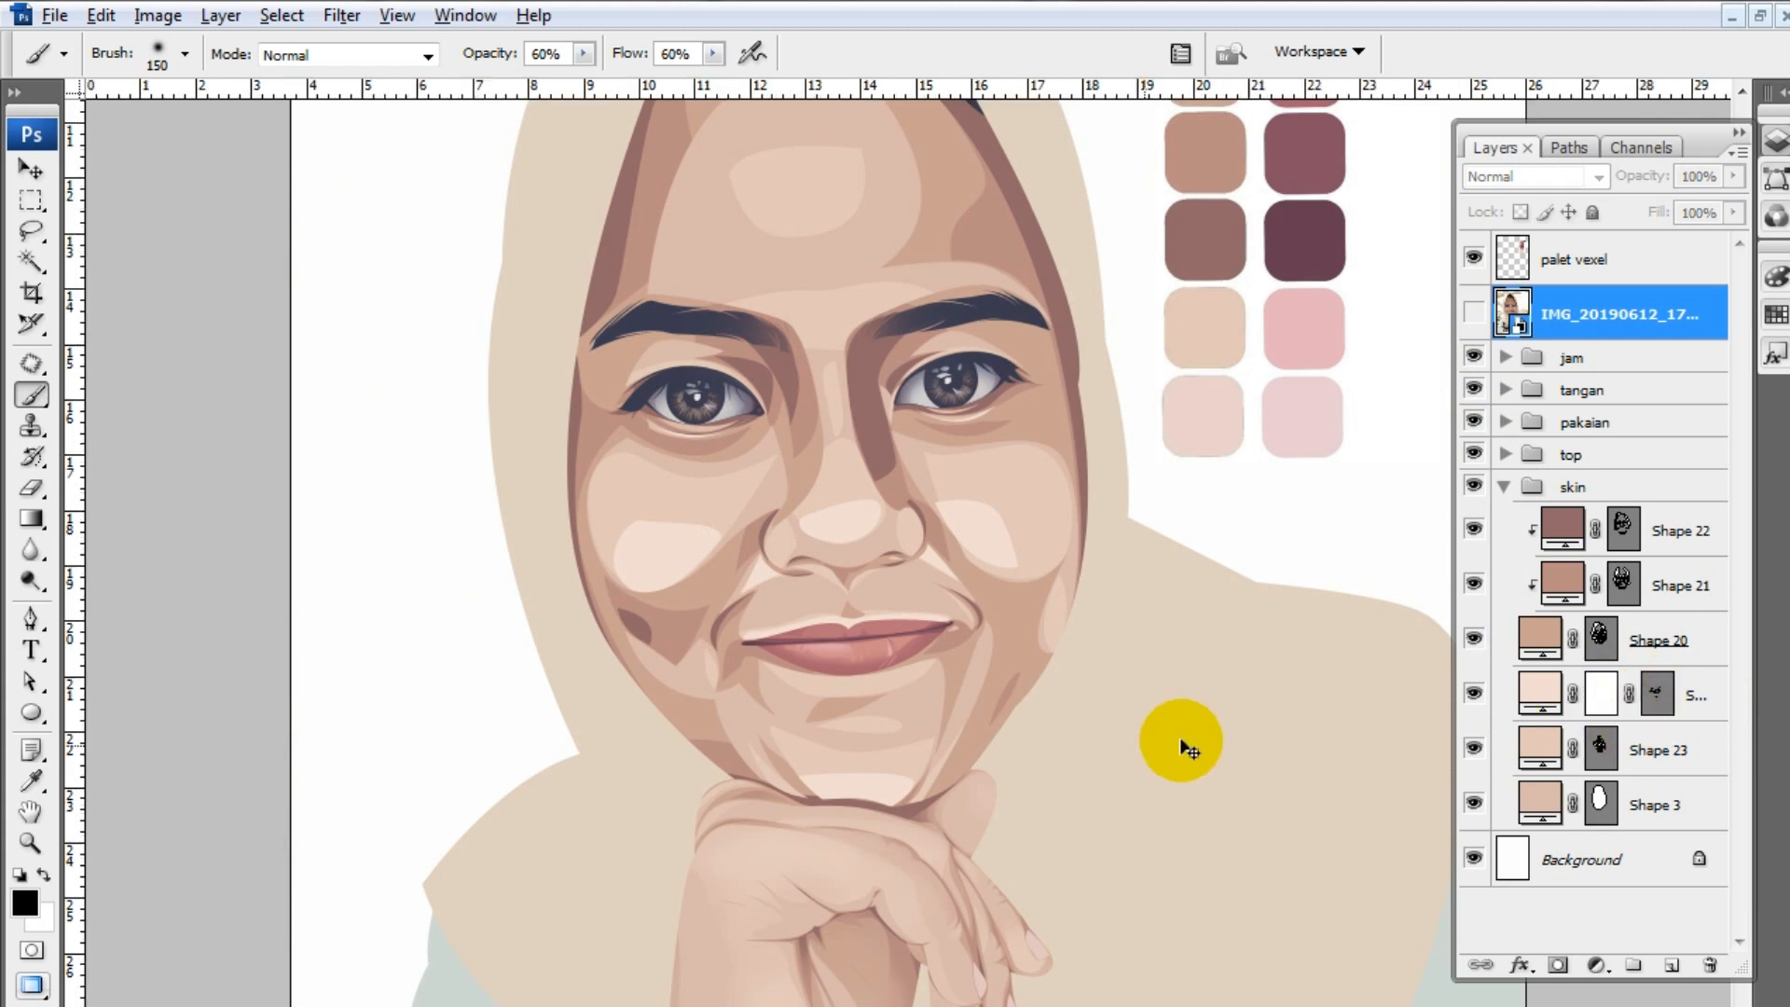
- Soften the edges of the nose and cheek highlights on Shape 25's layer mask with the 150 px black brush
key("ctrl+plus")
key("ctrl+plus")
left_click_drag(1063, 751, 1189, 667)
left_click(1652, 694)
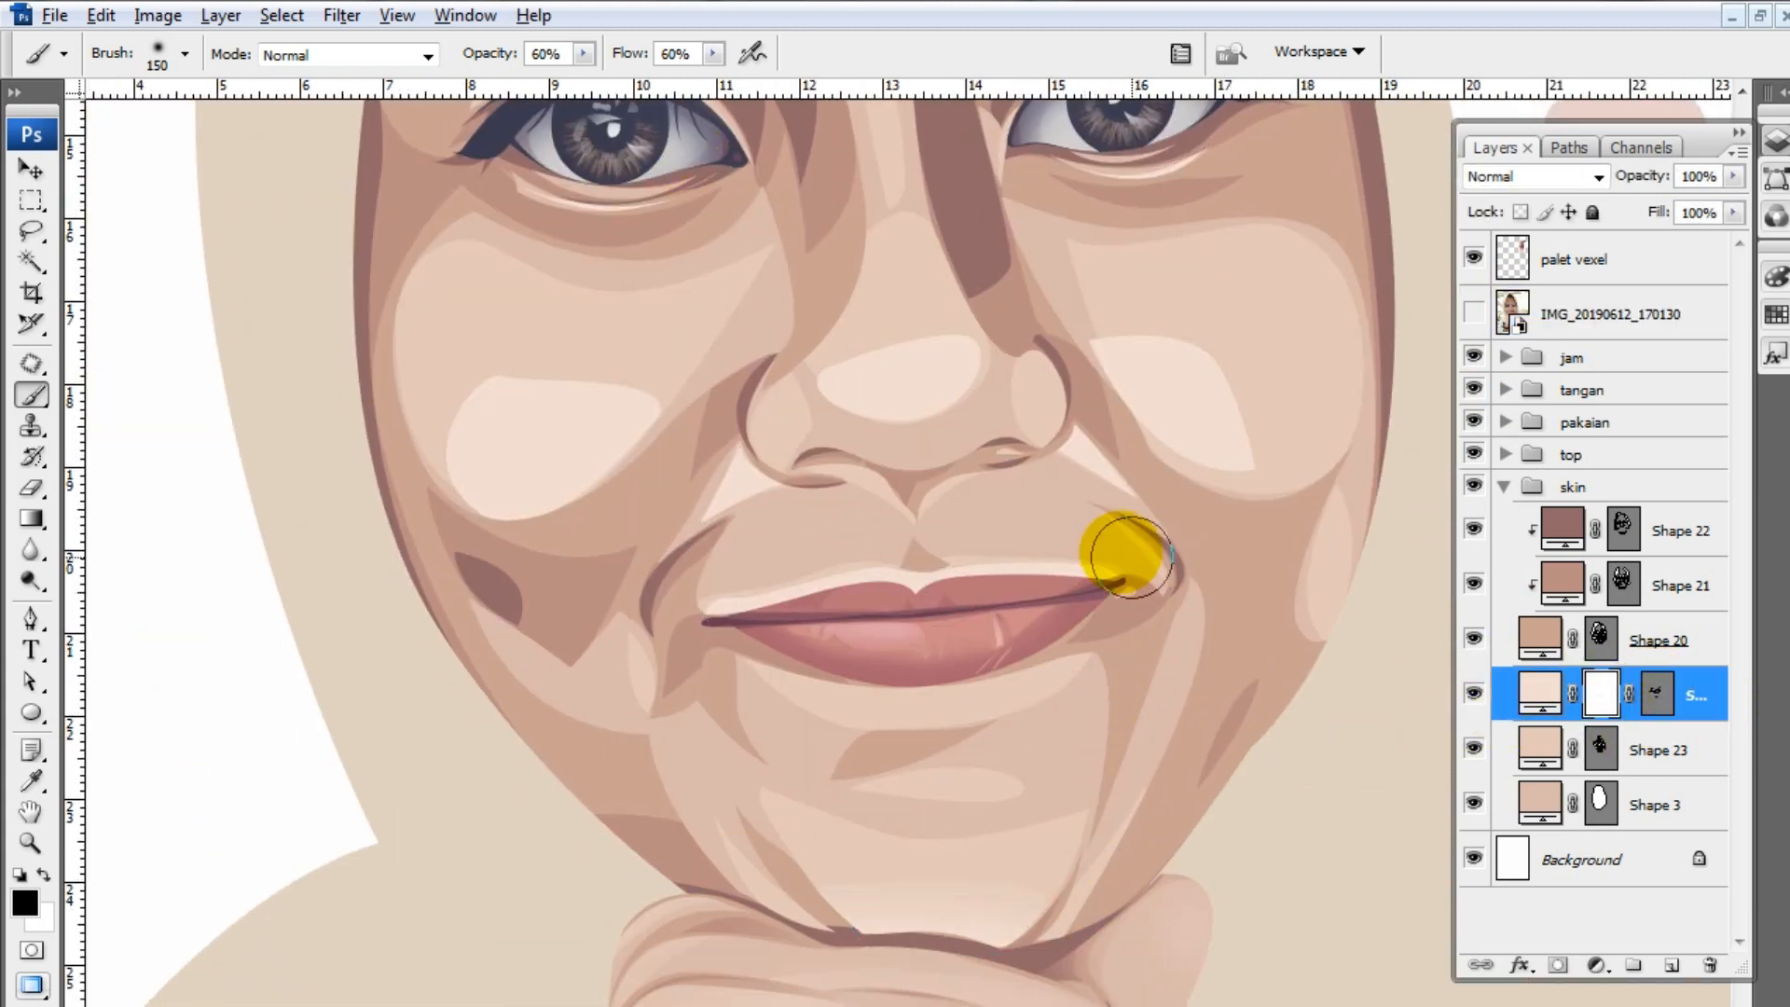
left_click_drag(933, 478, 854, 664)
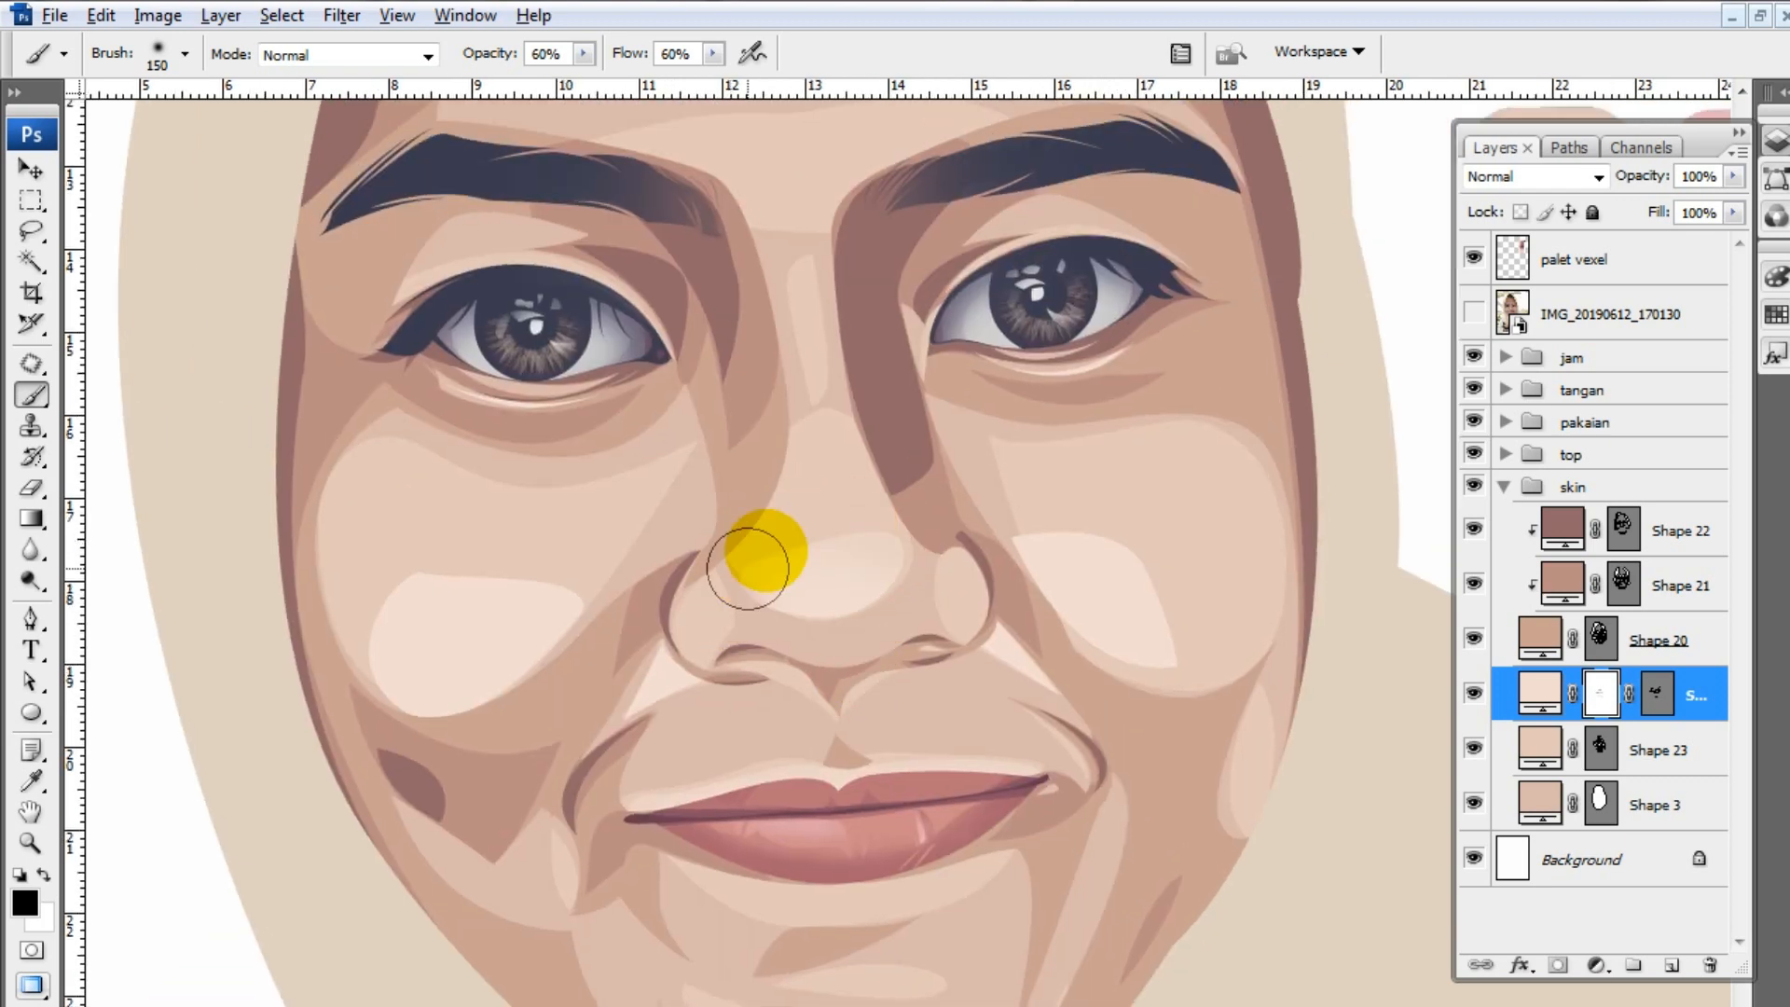
mouse_move(1183, 677)
left_mouse_down()
mouse_move(1154, 523)
mouse_move(1074, 548)
mouse_move(1185, 734)
left_mouse_up()
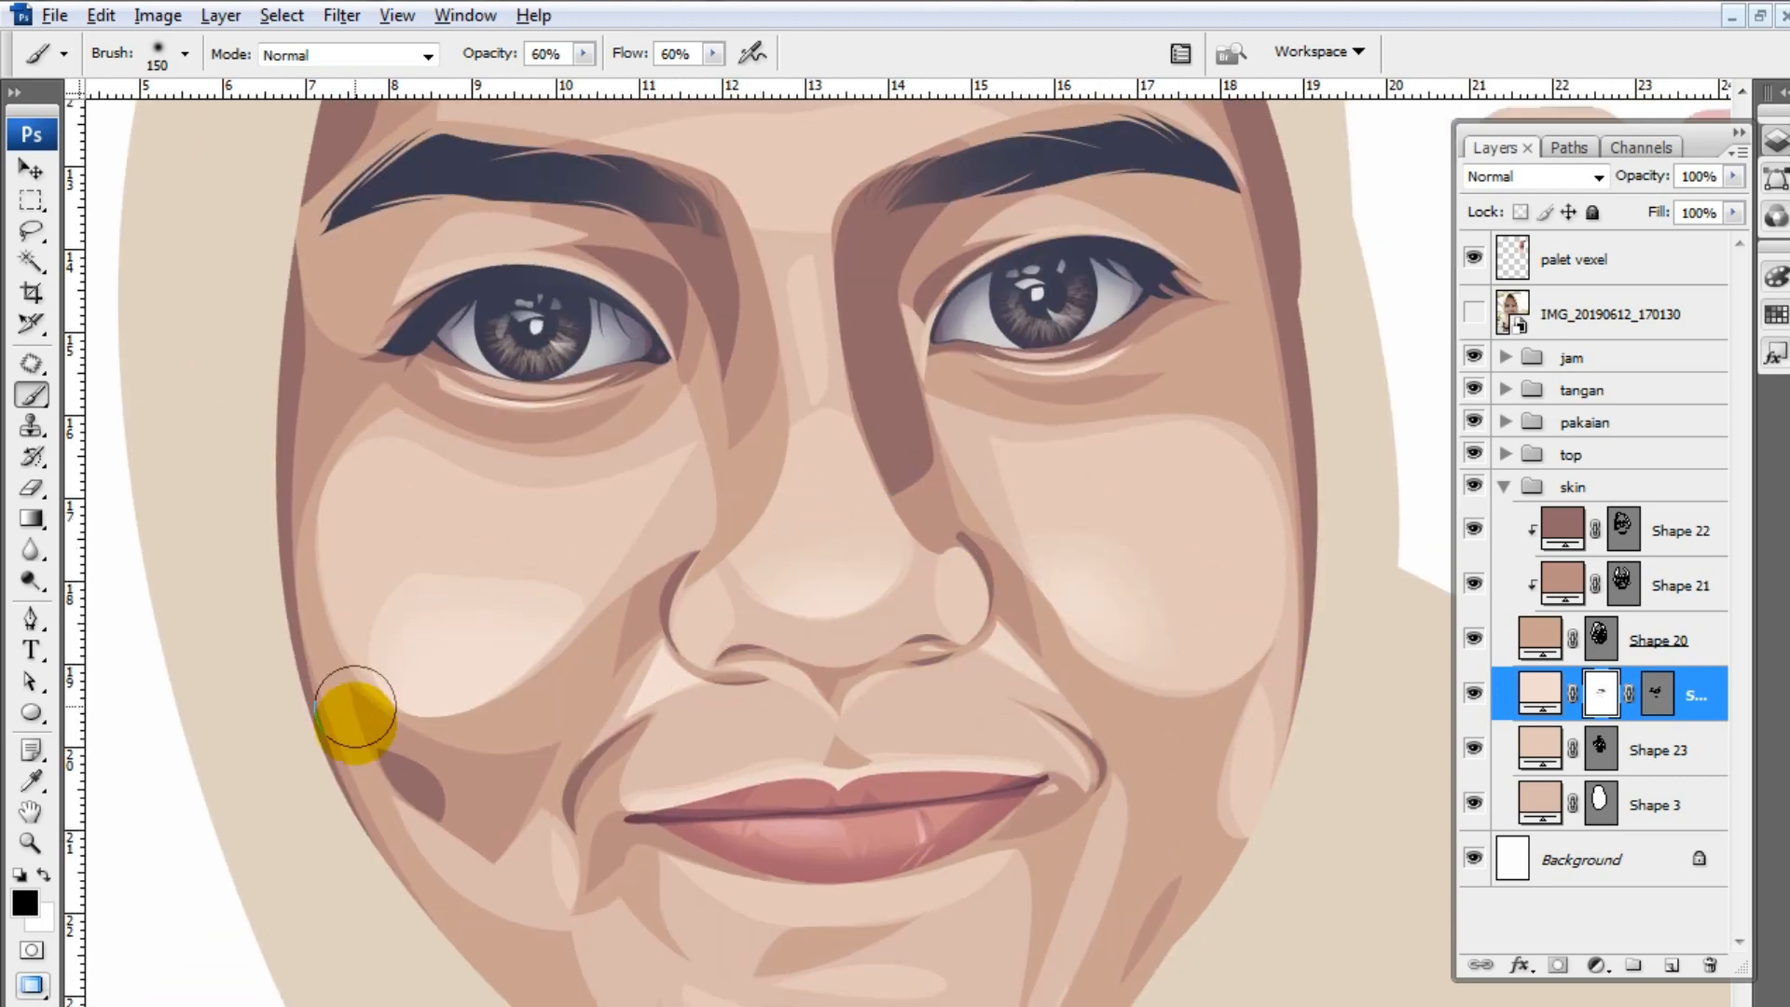
mouse_move(352, 718)
left_mouse_down()
mouse_move(599, 600)
mouse_move(512, 718)
mouse_move(599, 742)
left_mouse_up()
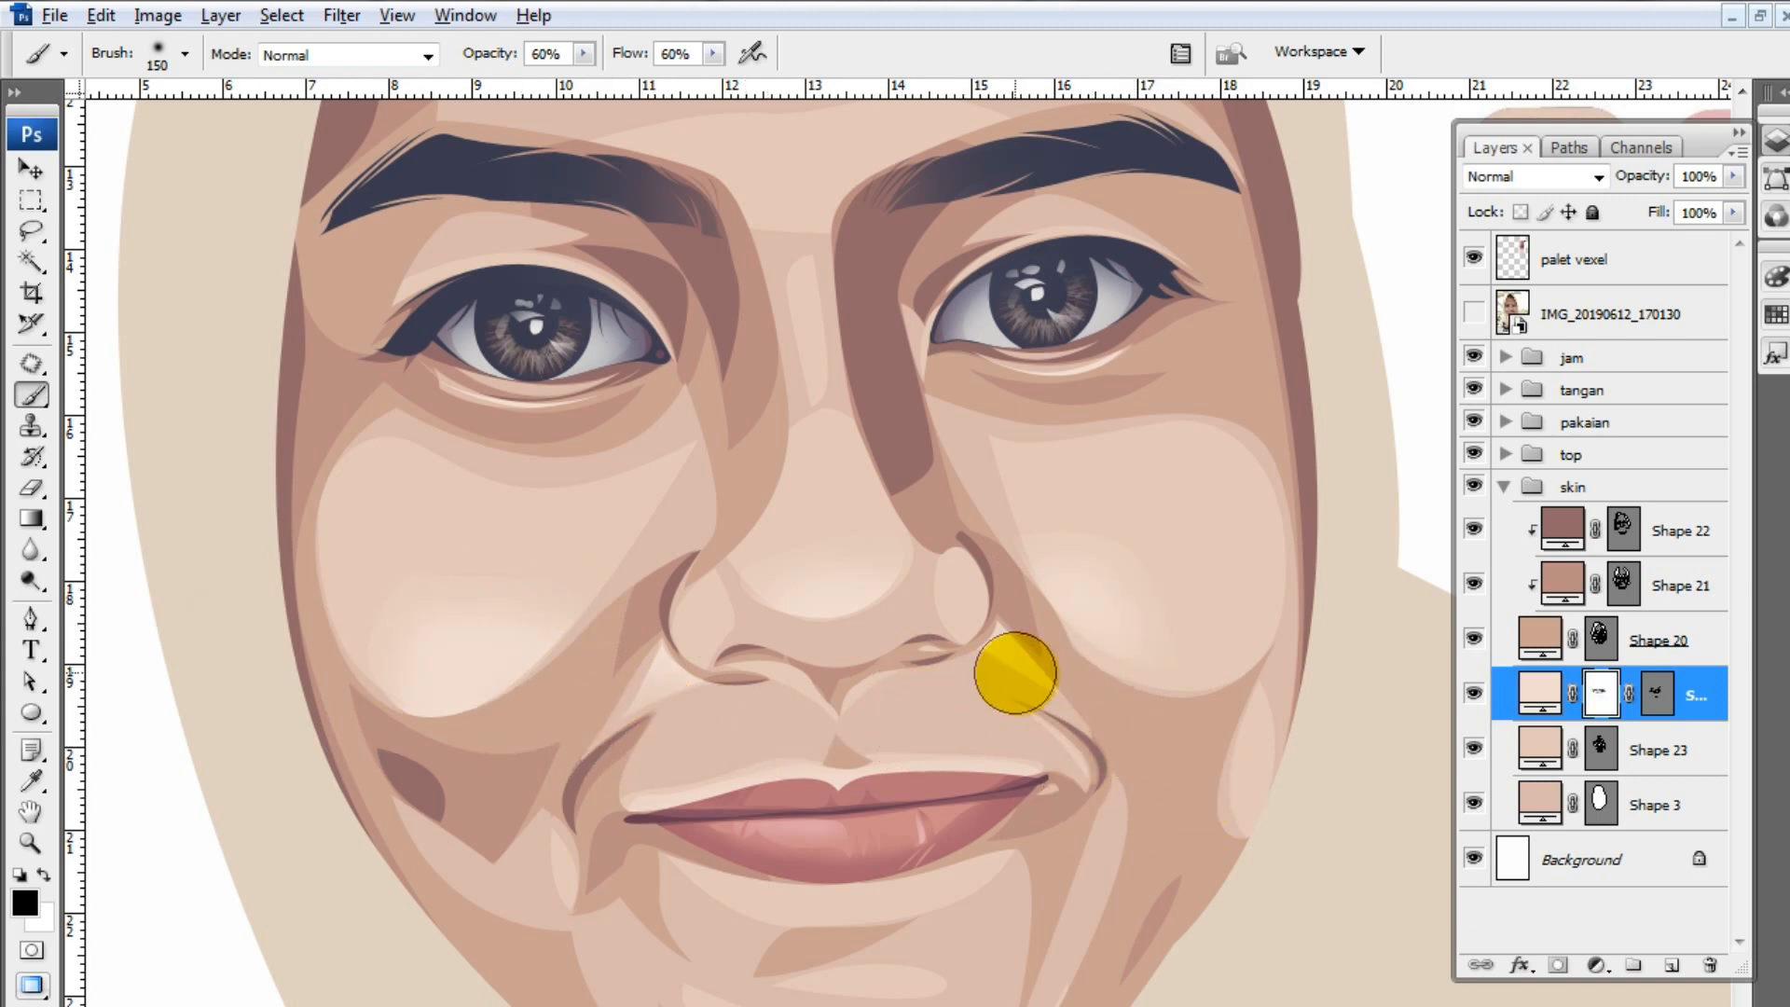
scroll(659, 828, "up", 3)
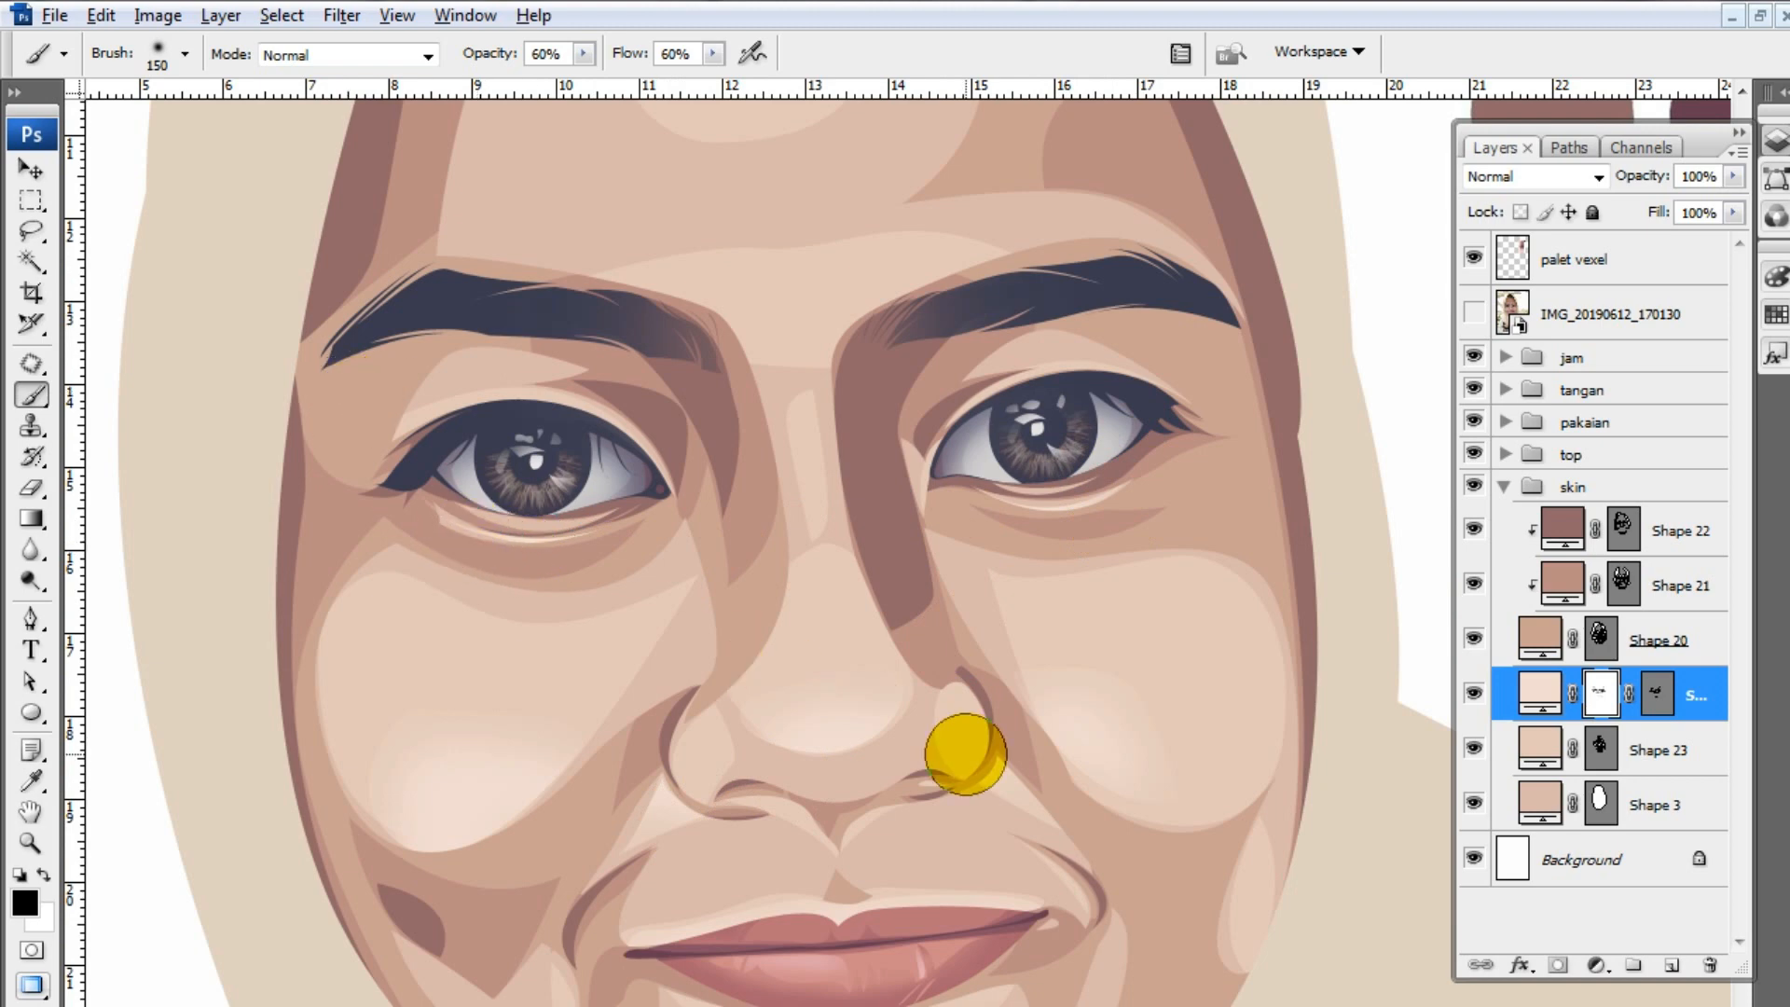
scroll(959, 746, "down", 3)
- Add a layer mask to Shape 23 and soften its chin highlight with a 70 px black brush
left_click(1638, 757)
left_click(1558, 965)
scroll(1318, 759, "down", 4)
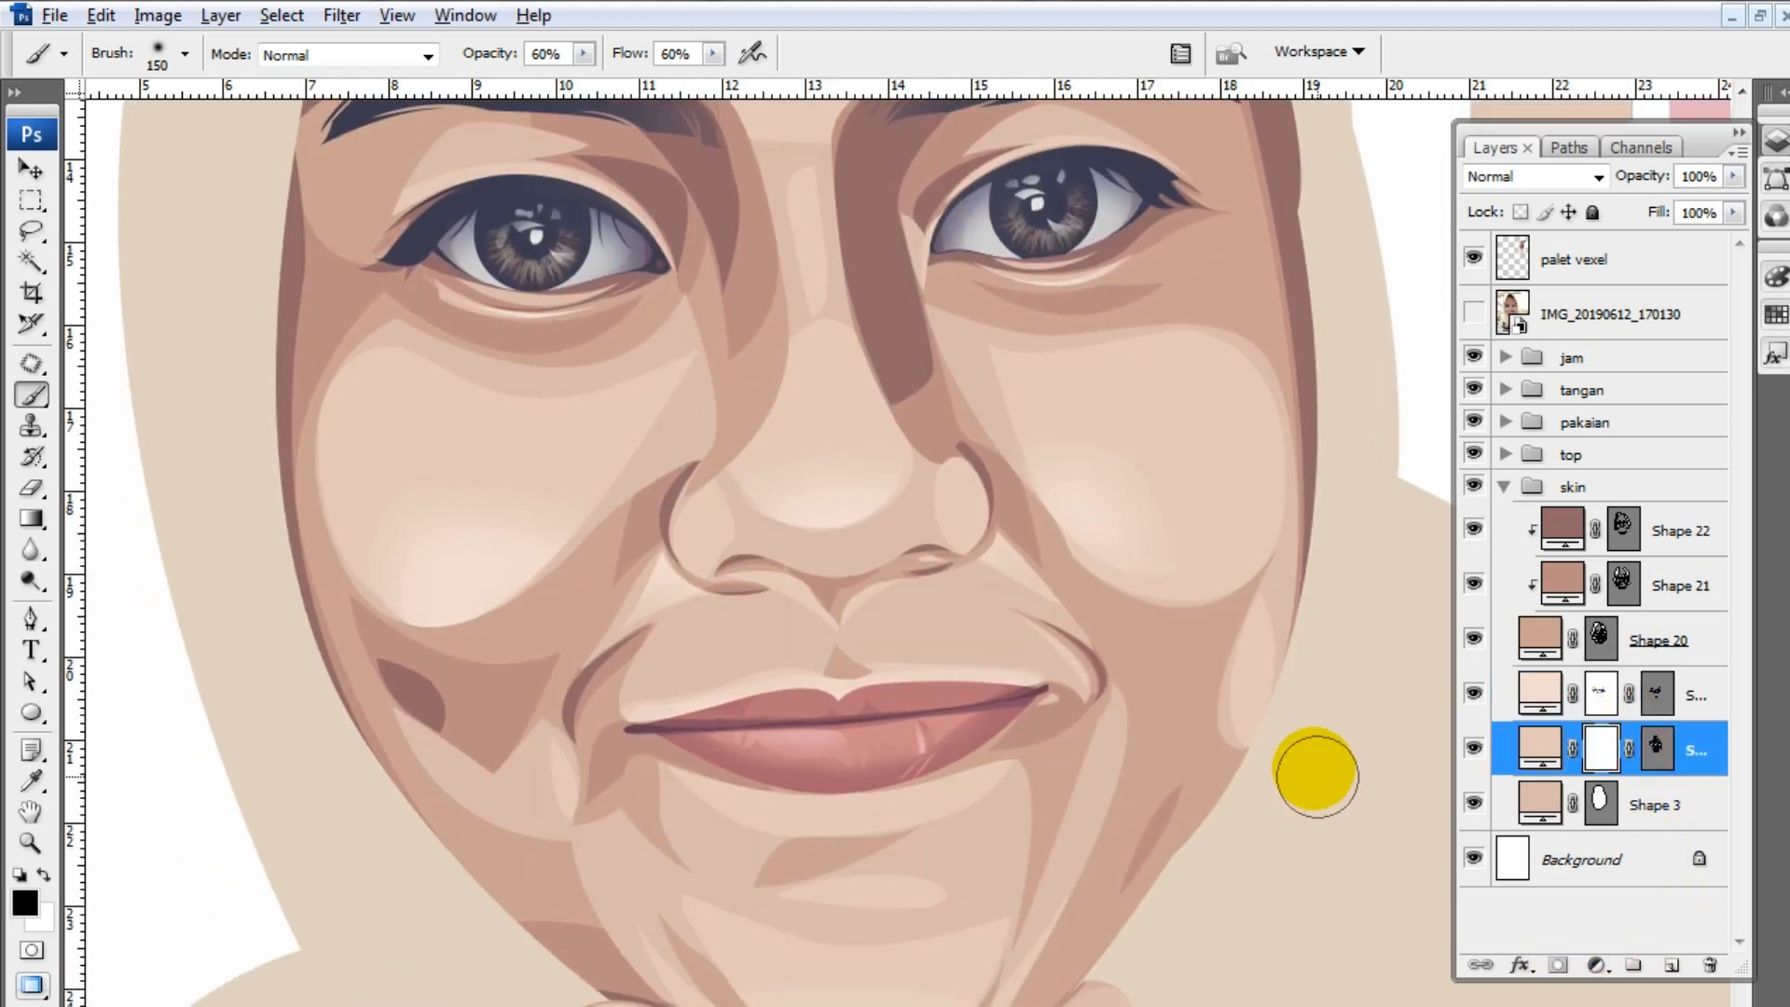
scroll(1147, 836, "down", 3)
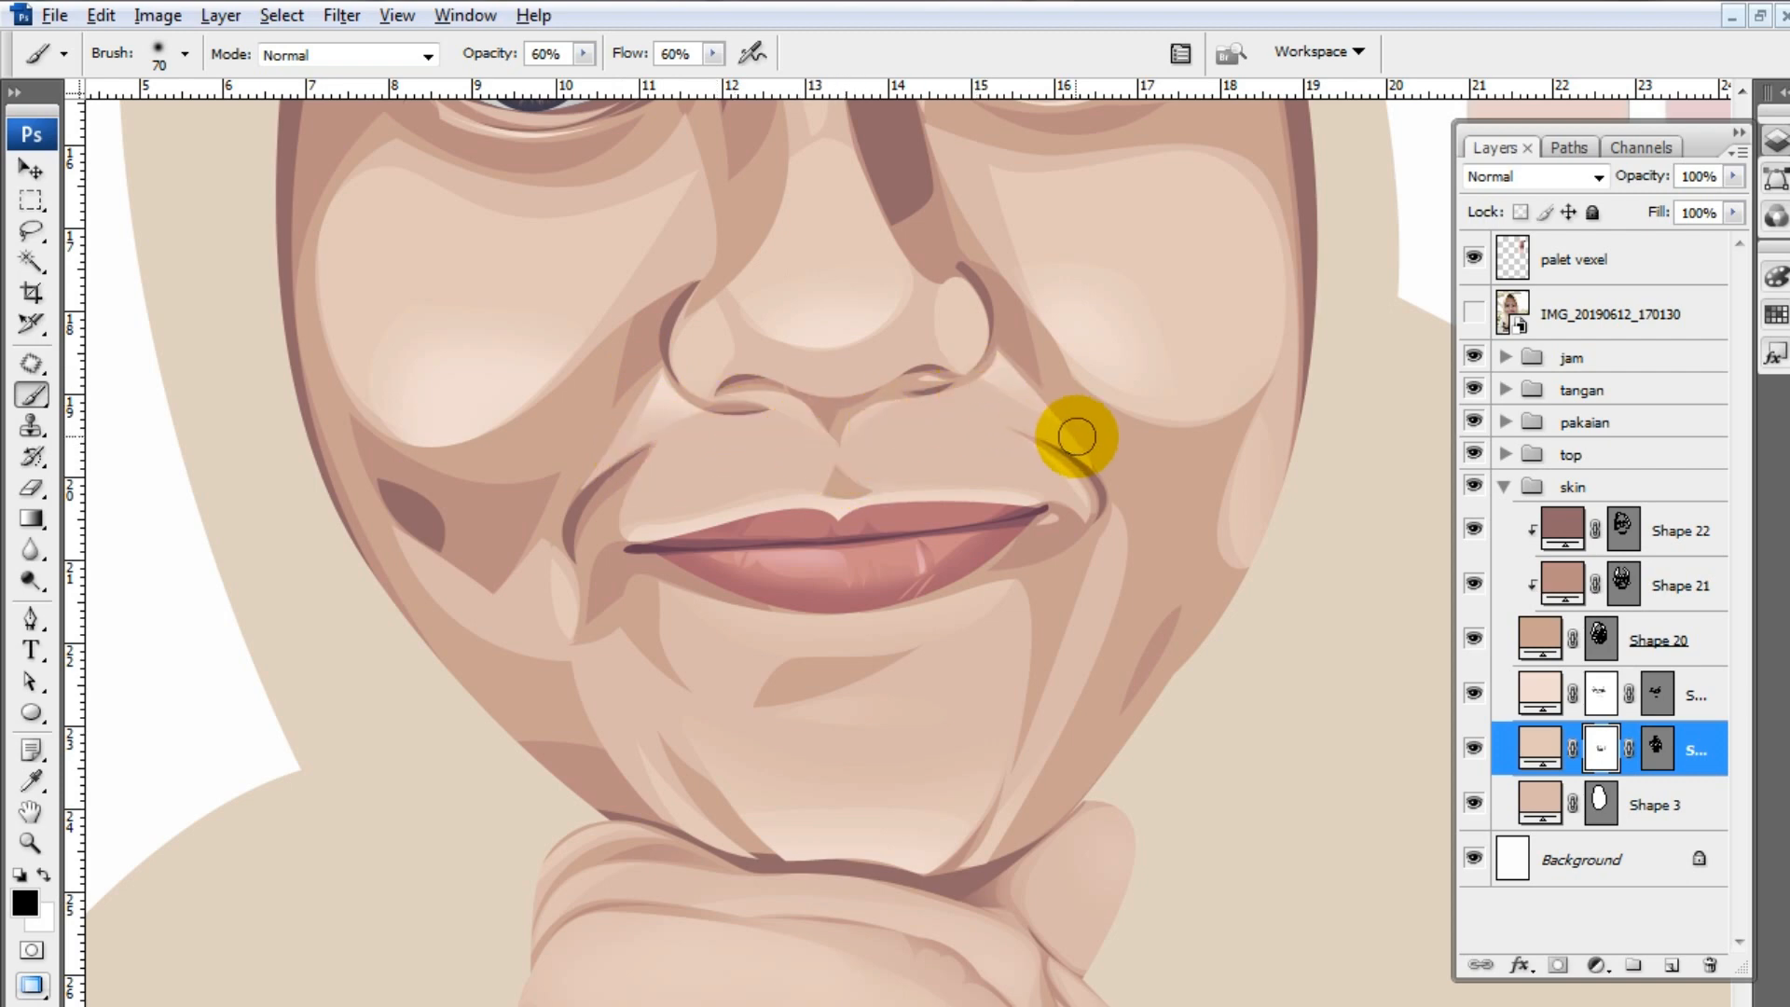
- Blend Shape 23's highlight around the nostrils and upper lip on its mask with a 90 px brush
scroll(1052, 506, "up", 1)
key("bracketright")
key("bracketright")
key("bracketright")
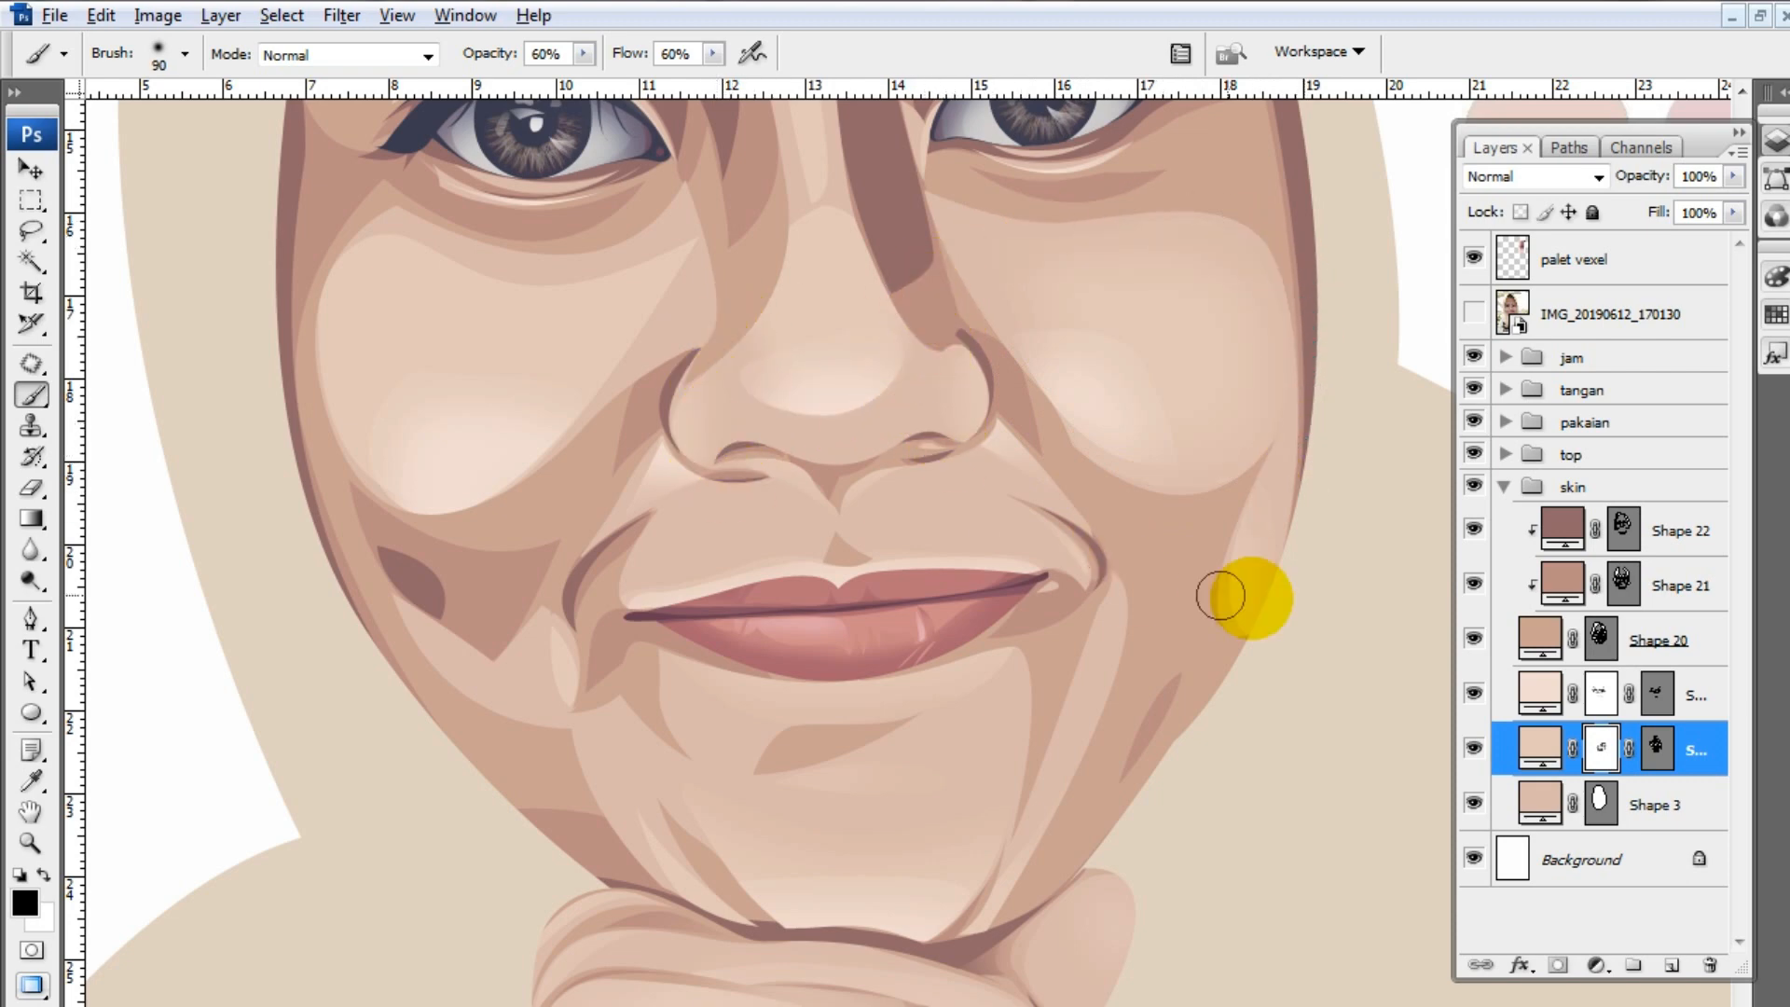
- Refine the nose-tip highlight on Shape 25's layer mask with a 125 px brush
scroll(1286, 606, "up", 1)
key("alt+bracketright")
key("bracketright")
key("bracketright")
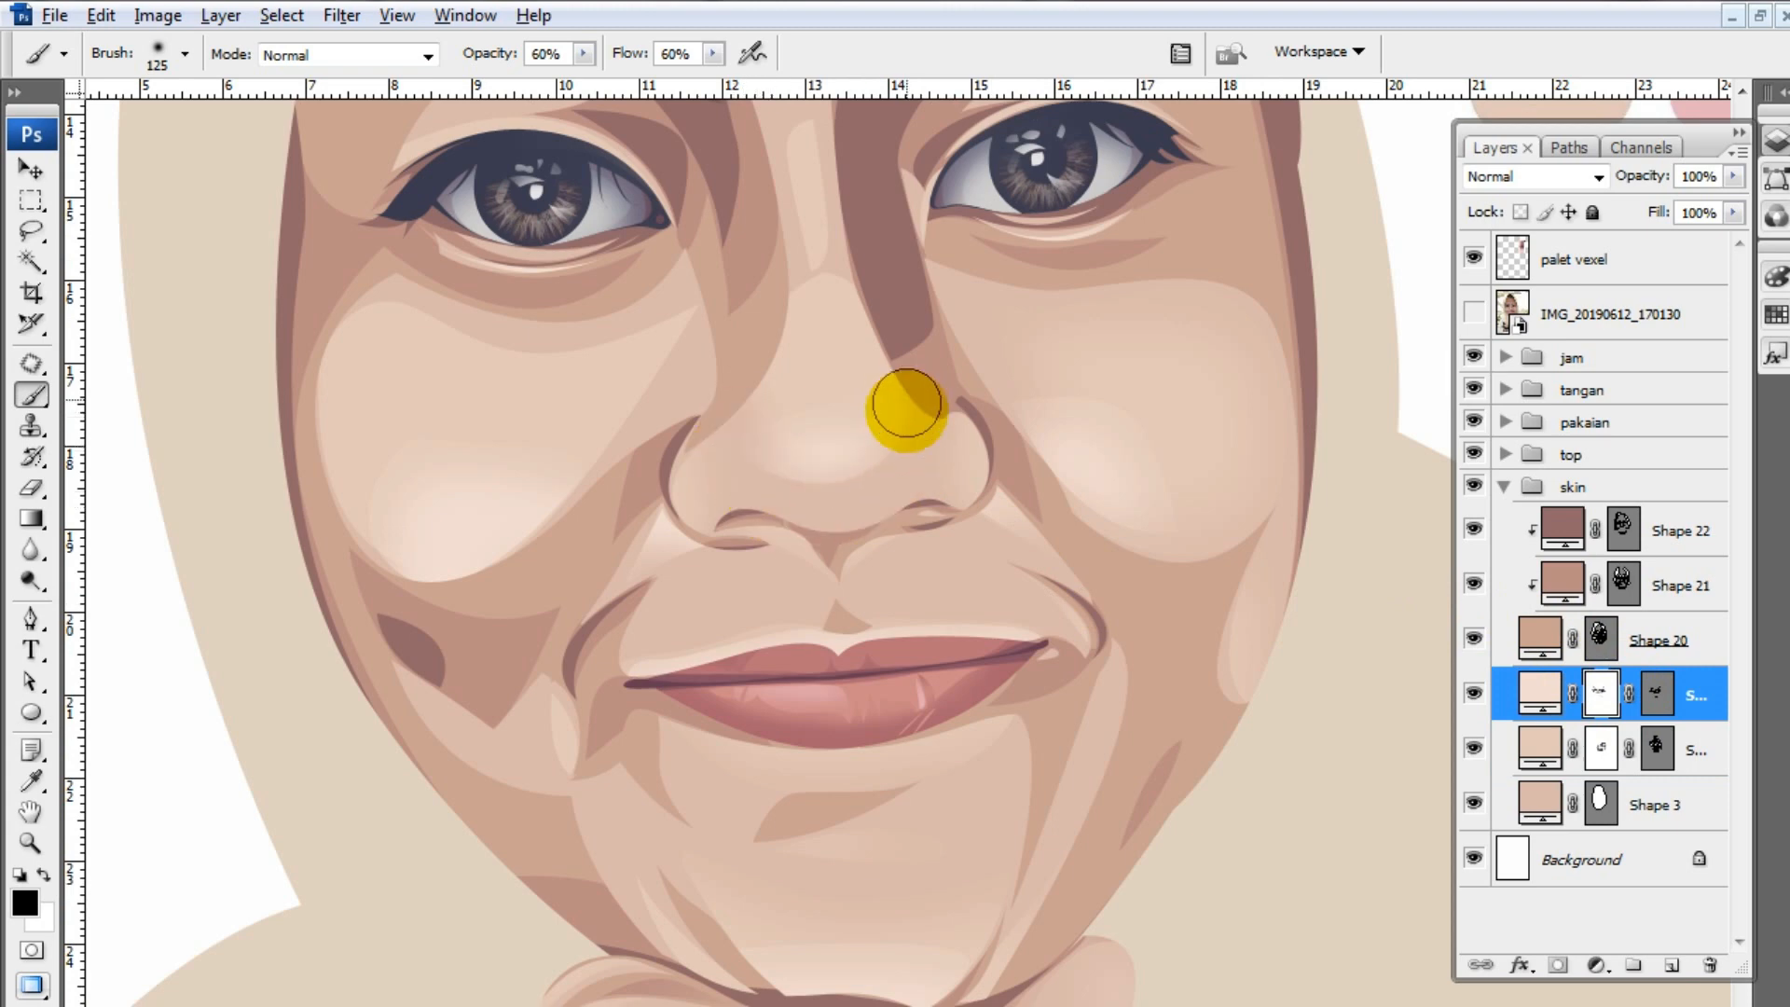
- Soften the nose-bridge and upper-cheek highlights on Shape 23's layer mask with 90 and 150 px brushes
left_click(1641, 745)
scroll(860, 492, "up", 3)
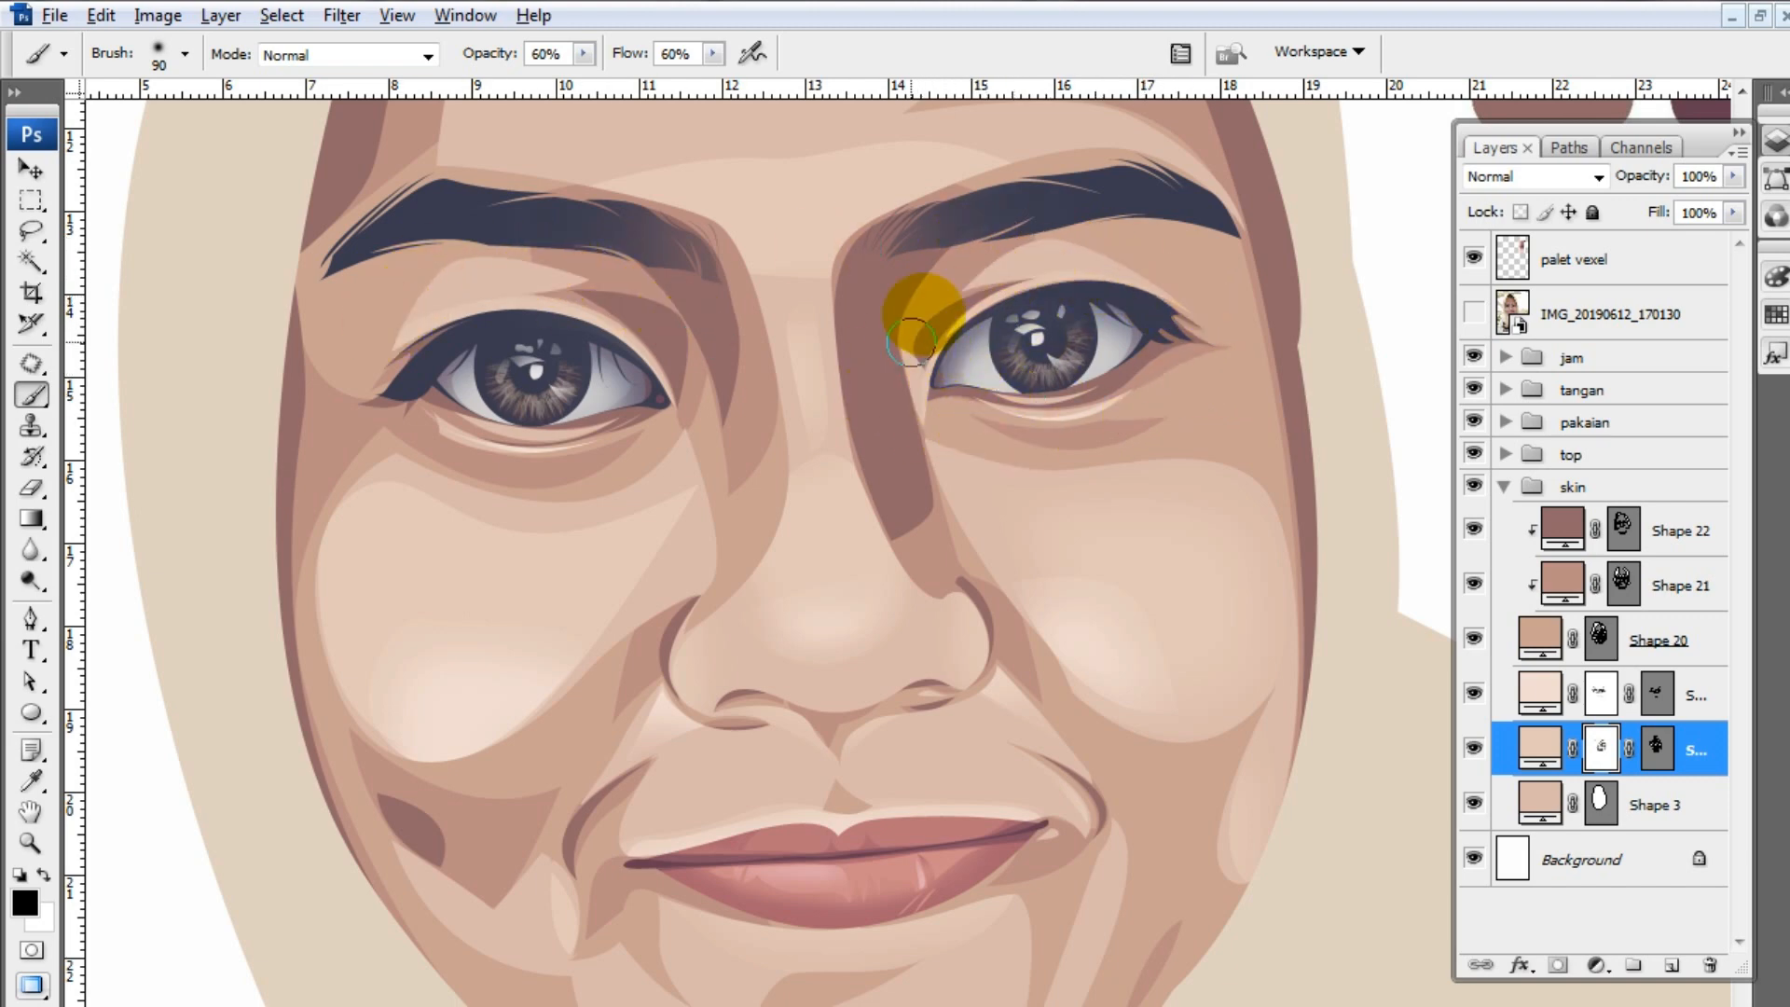
scroll(652, 387, "down", 2)
key("bracketright")
key("bracketright")
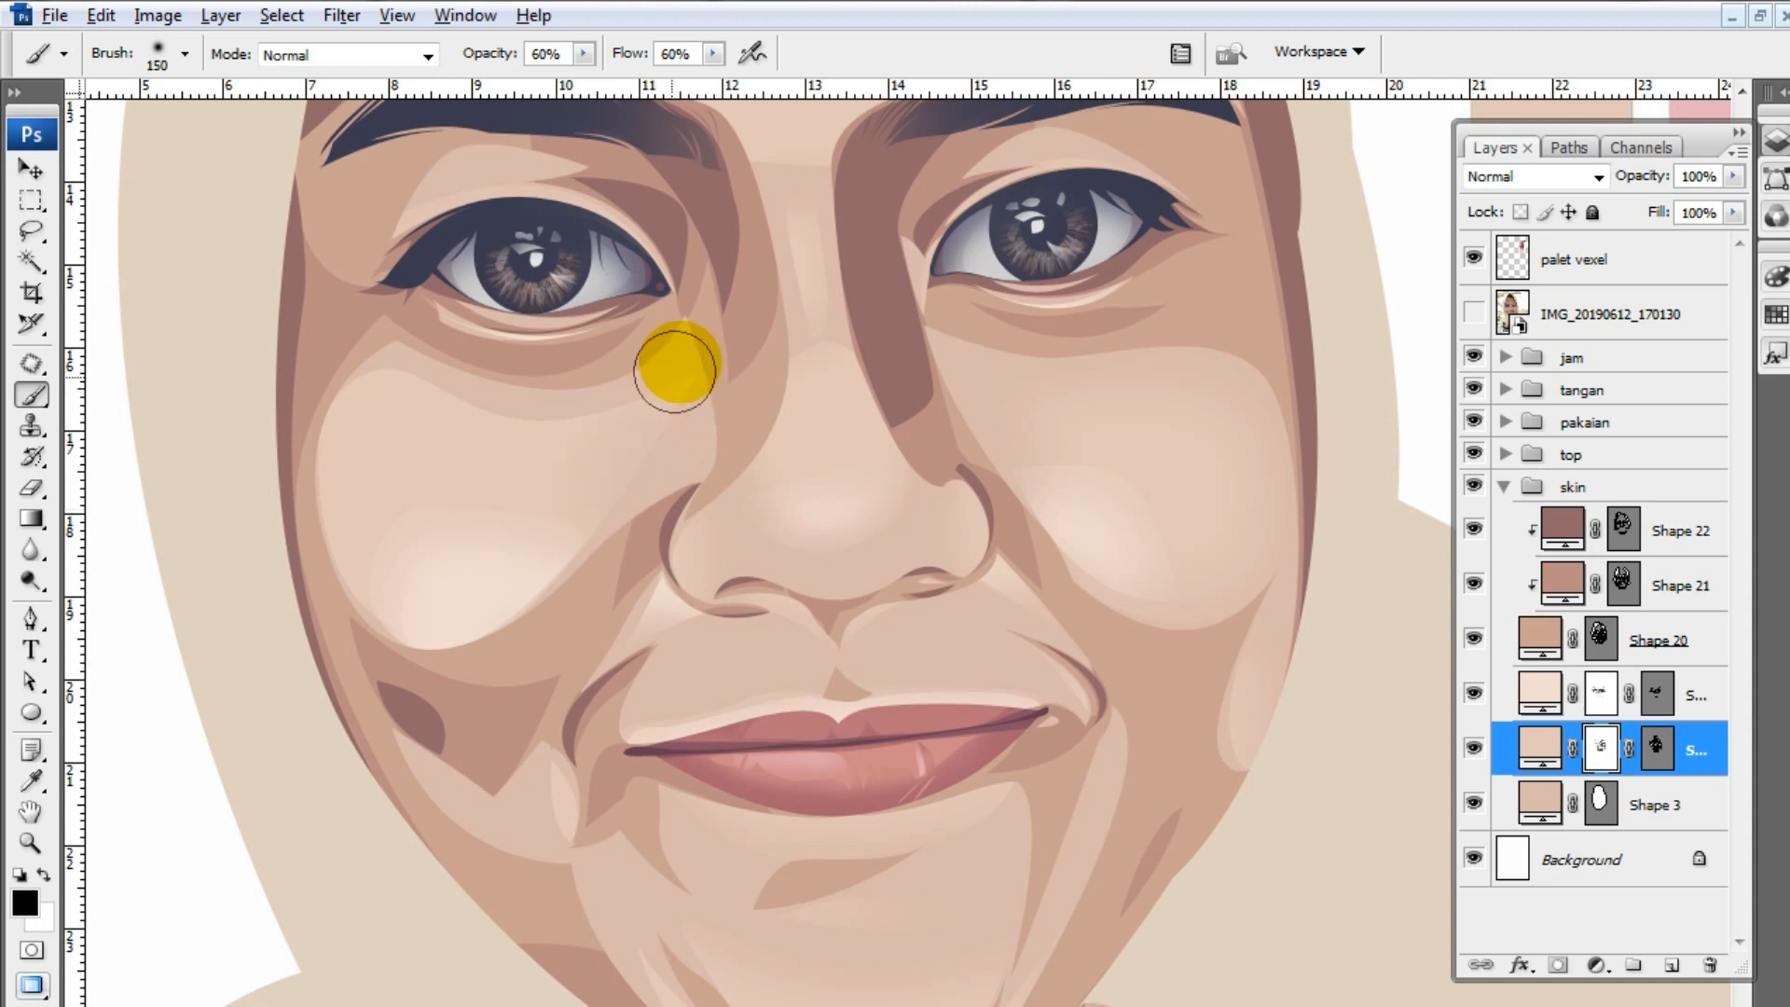
- Blend Shape 23's highlight below the lower lip and across the chin with a 100 px brush
scroll(664, 559, "down", 4)
key("bracketleft")
key("bracketleft")
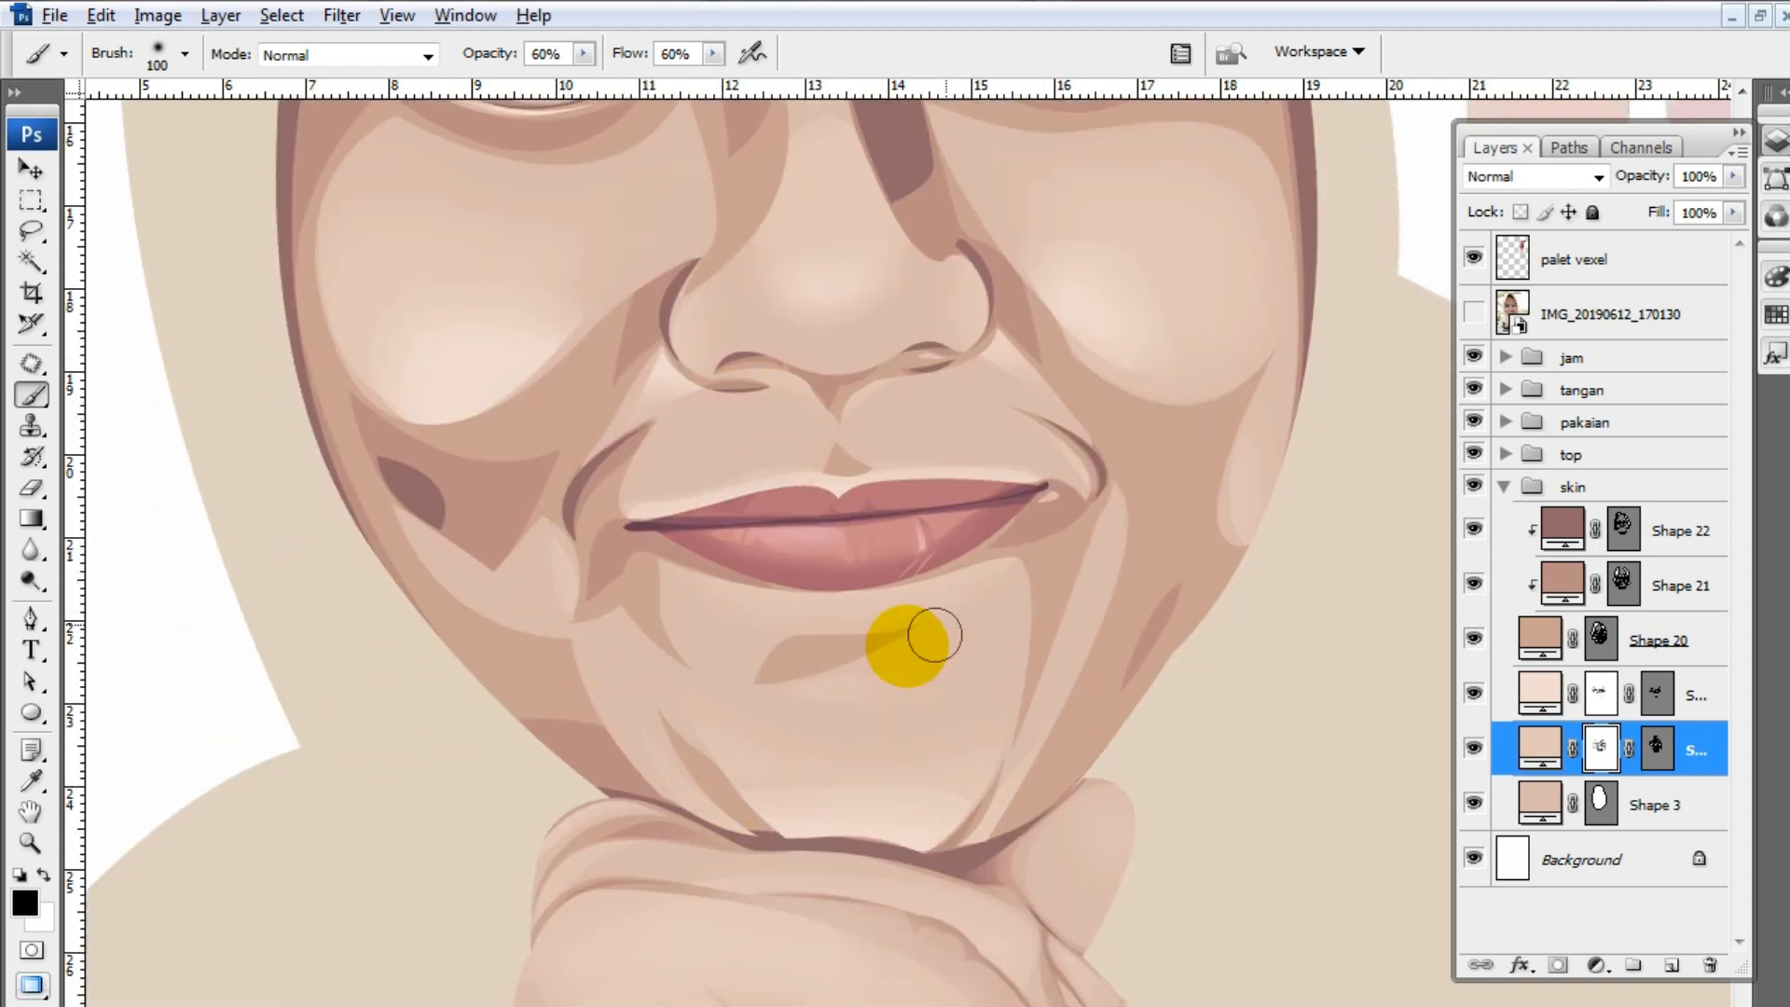
- Fade Shape 23's highlight between the eyebrows on its layer mask with a 125 px brush
scroll(760, 620, "up", 6)
scroll(799, 276, "up", 4)
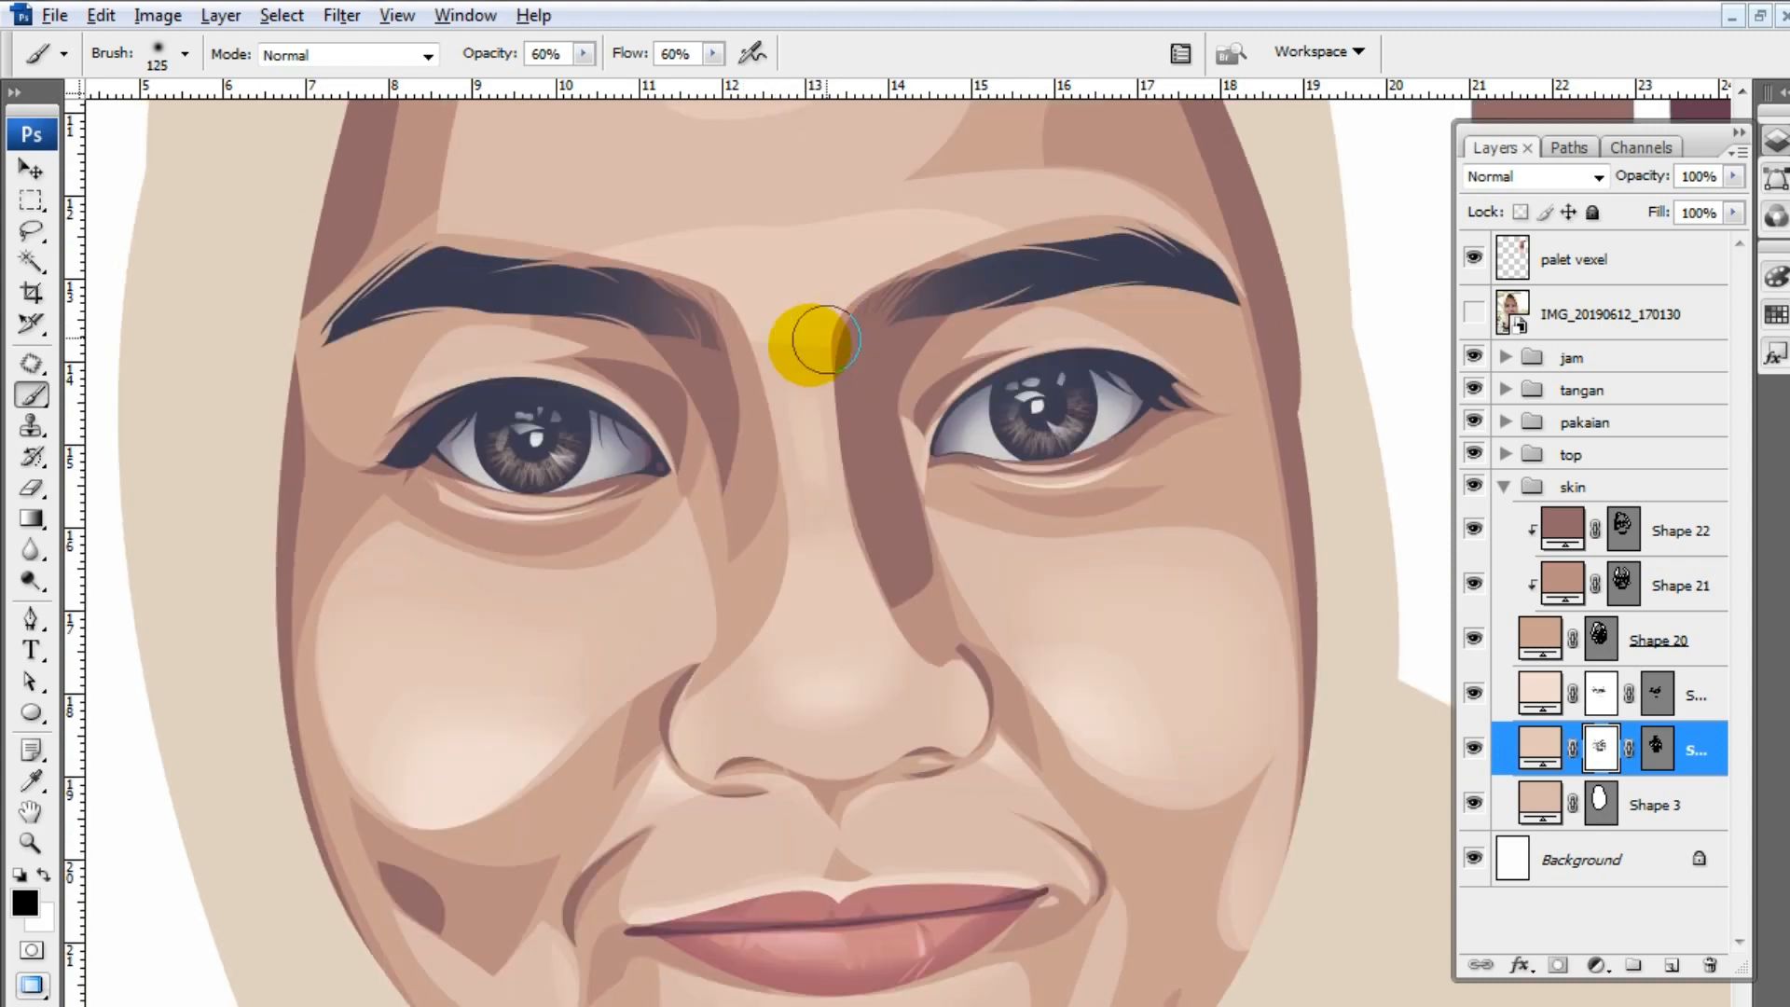
key("bracketright")
key("bracketright")
- Soften the forehead highlight on Shape 23's layer mask with a brush enlarged from 200 to 300 px
scroll(547, 361, "up", 4)
key("bracketright")
key("bracketright")
key("bracketright")
key("bracketright")
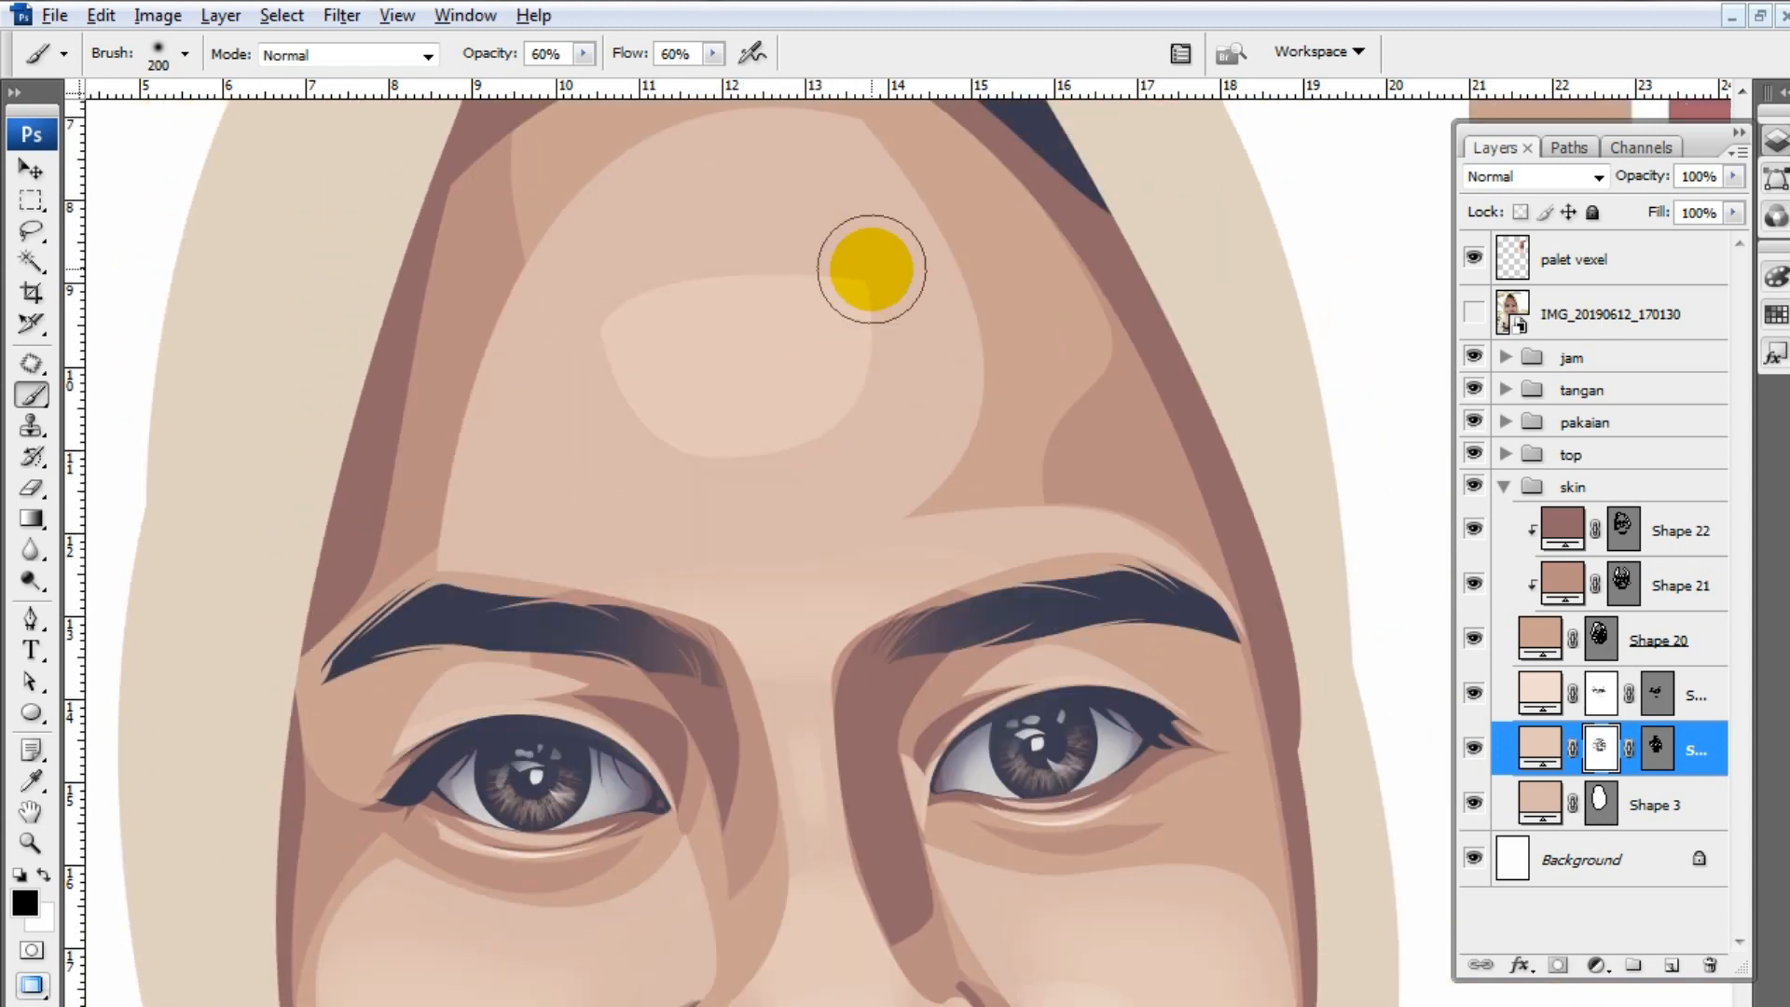
mouse_move(554, 338)
left_mouse_down()
mouse_move(772, 224)
mouse_move(578, 392)
left_mouse_up()
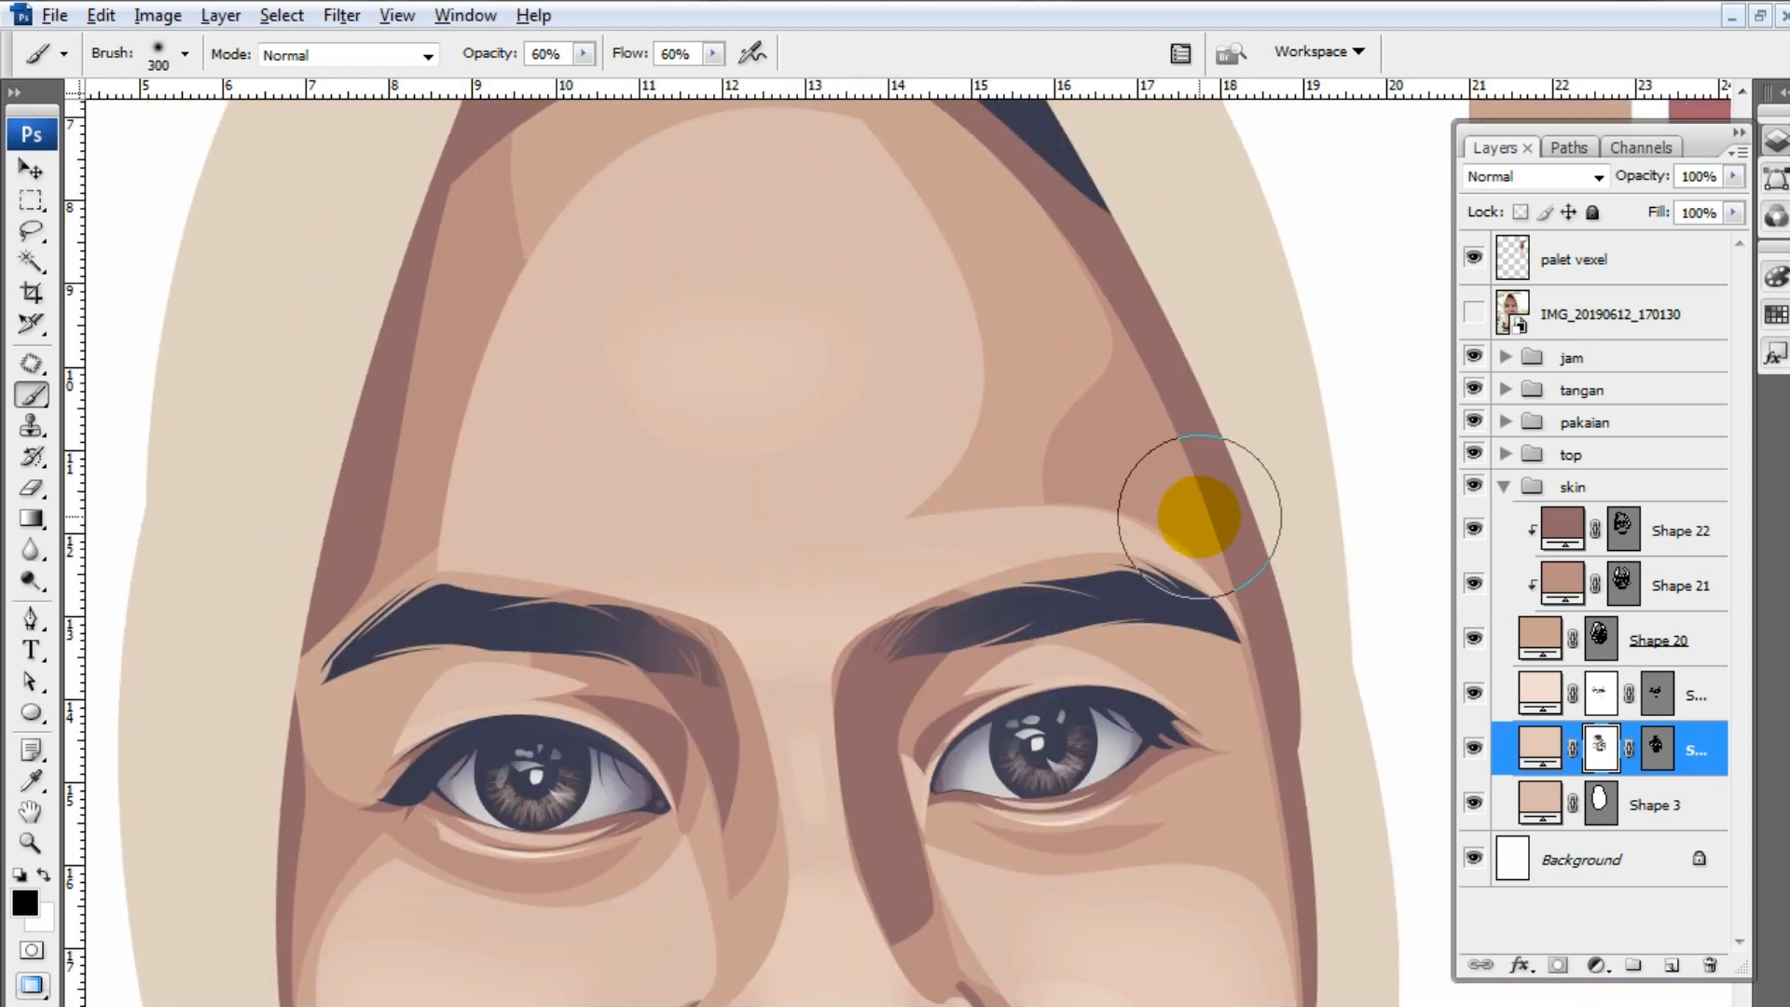
- Soften both cheek highlights further on Shape 25's layer mask with a 300 px brush, checking against the reference photo
key("ctrl+minus")
key("ctrl+minus")
scroll(1212, 578, "down", 2)
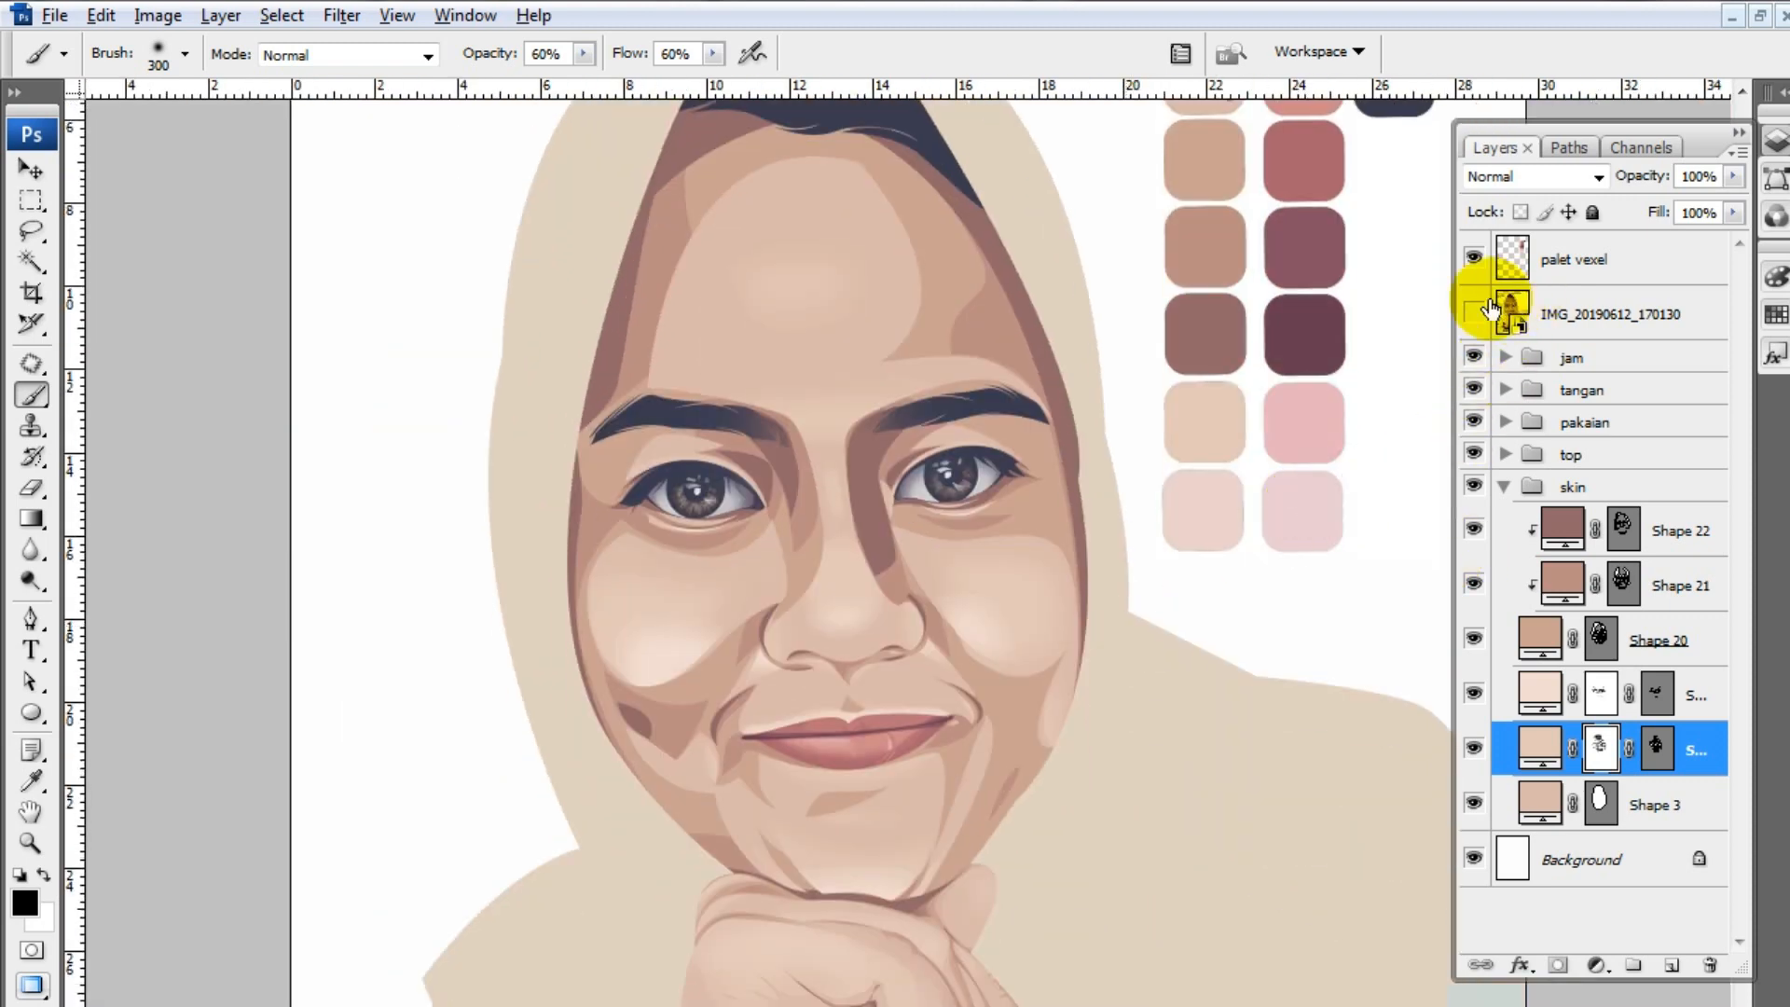
left_click(1596, 693)
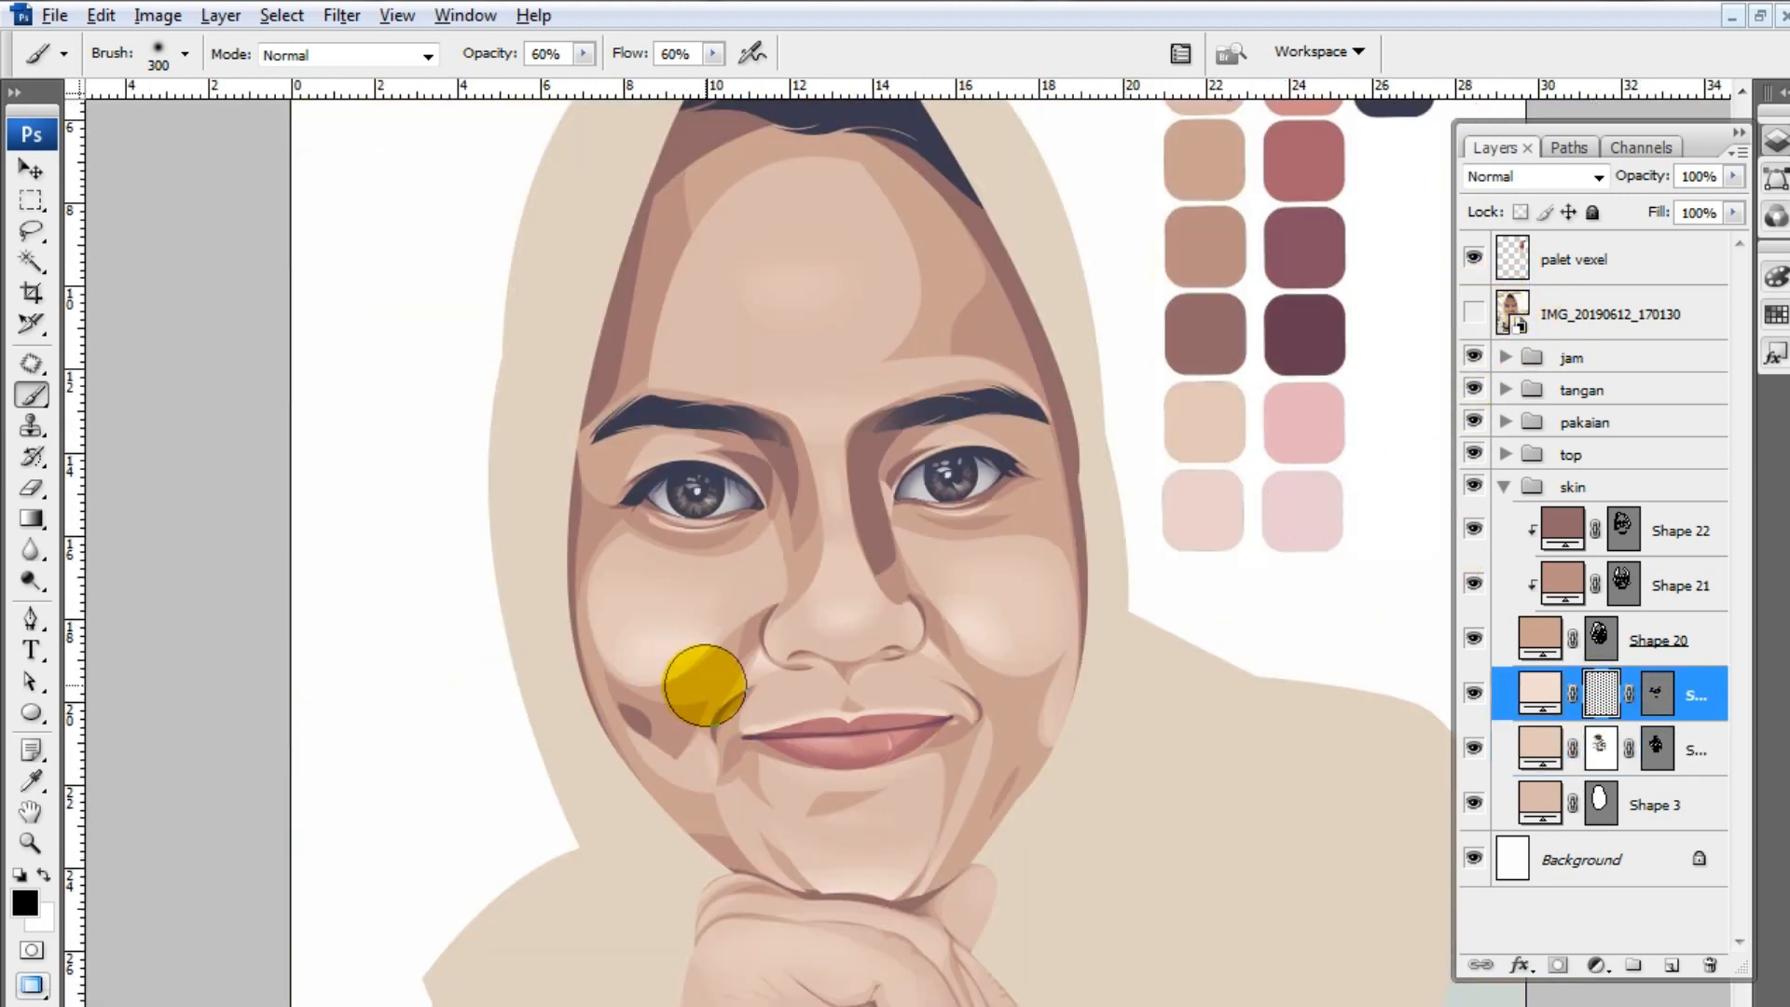
left_click(1473, 313)
left_click(1474, 313)
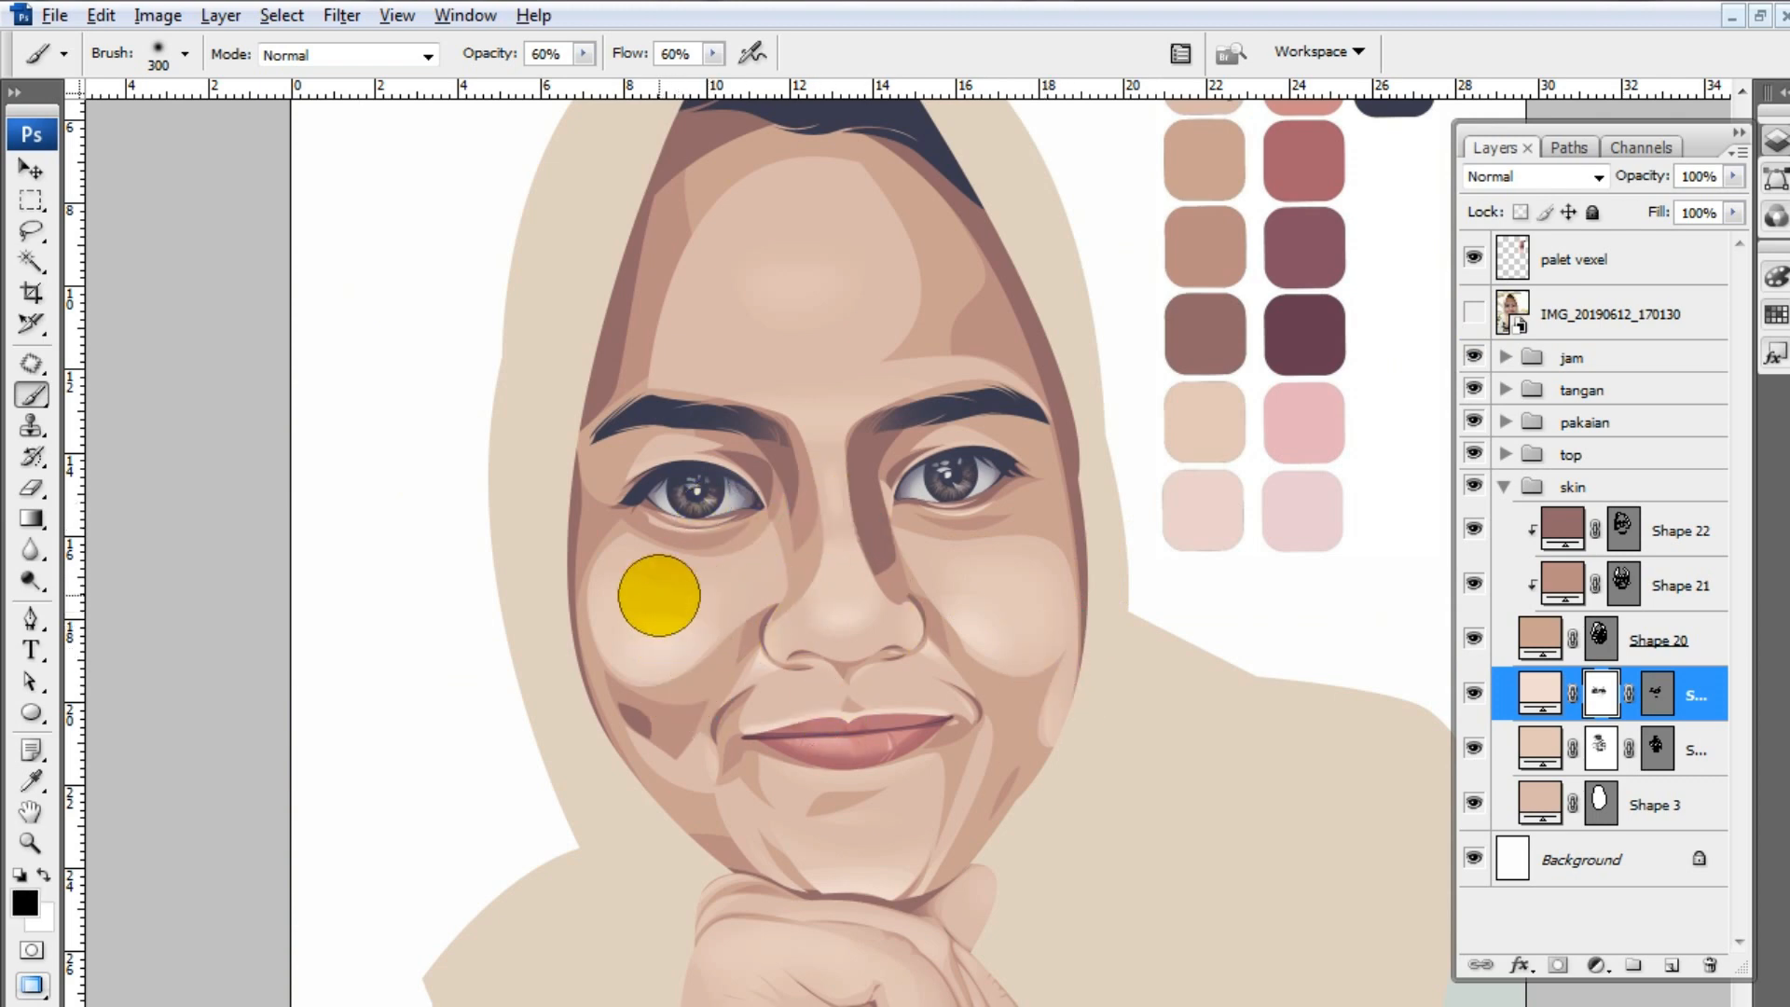
scroll(1014, 575, "down", 3)
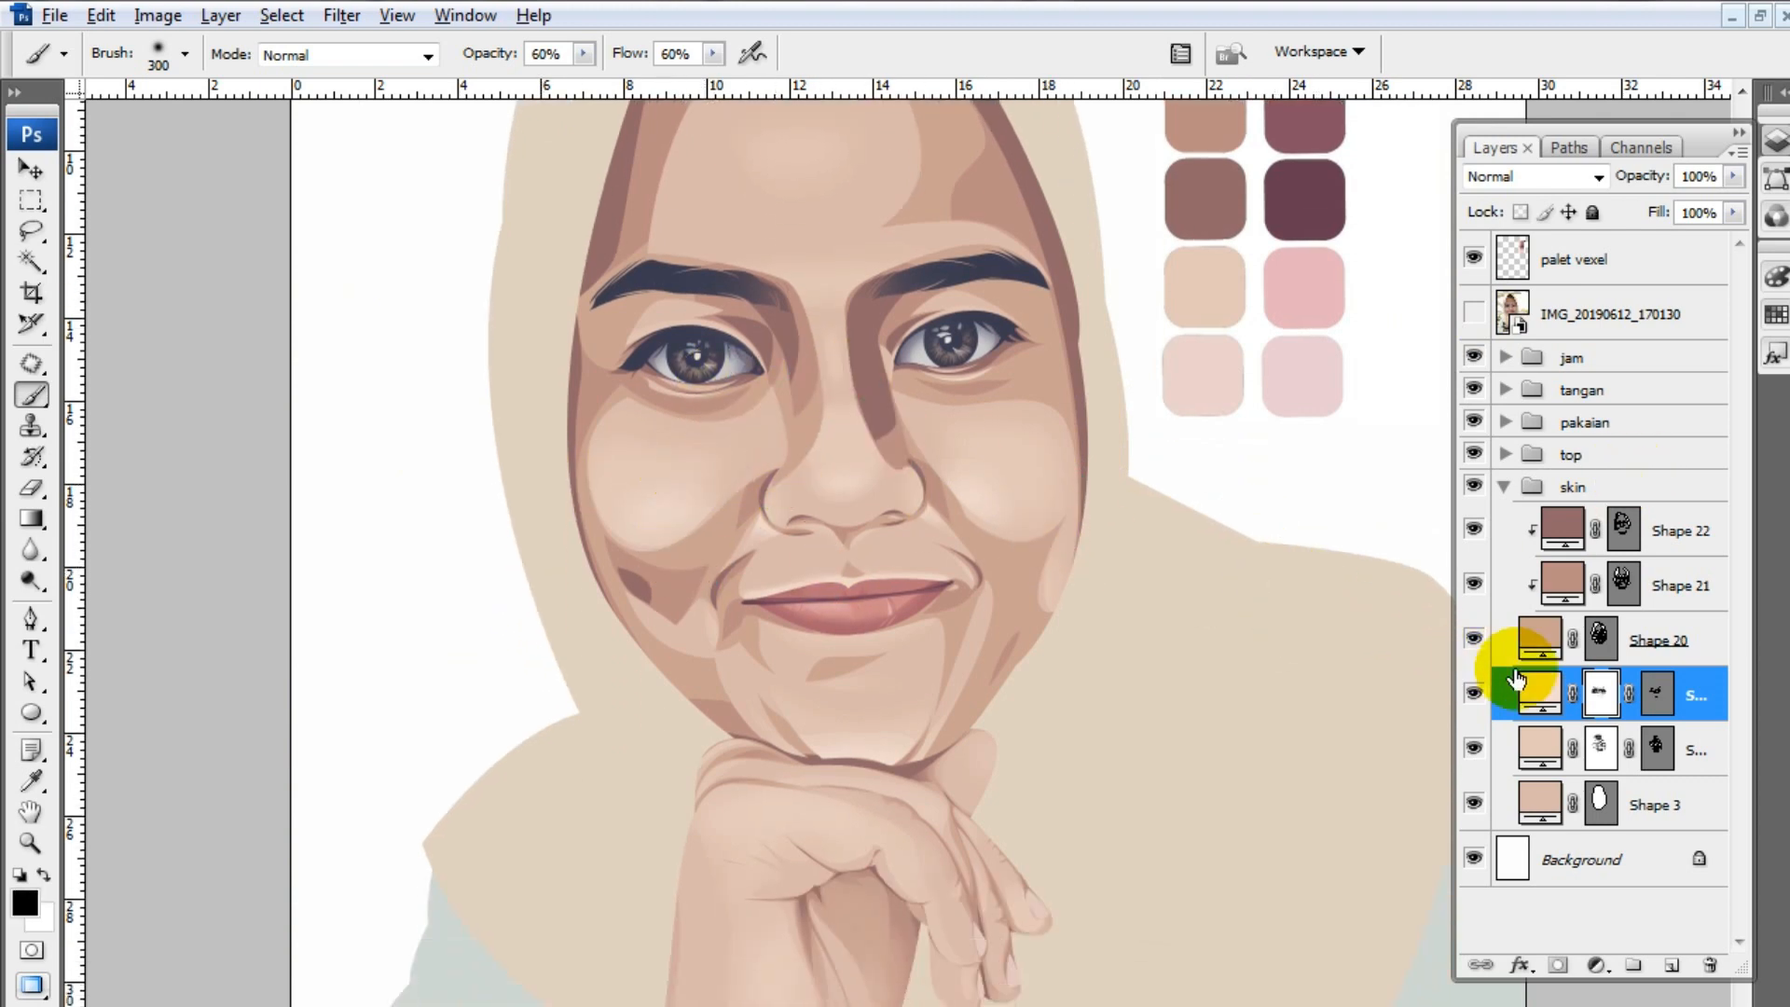
scroll(1515, 680, "up", 1)
- Add a layer mask to Shape 20 and blend its shadow along the right cheek's outer edge with a 175 px brush
left_click(1599, 639)
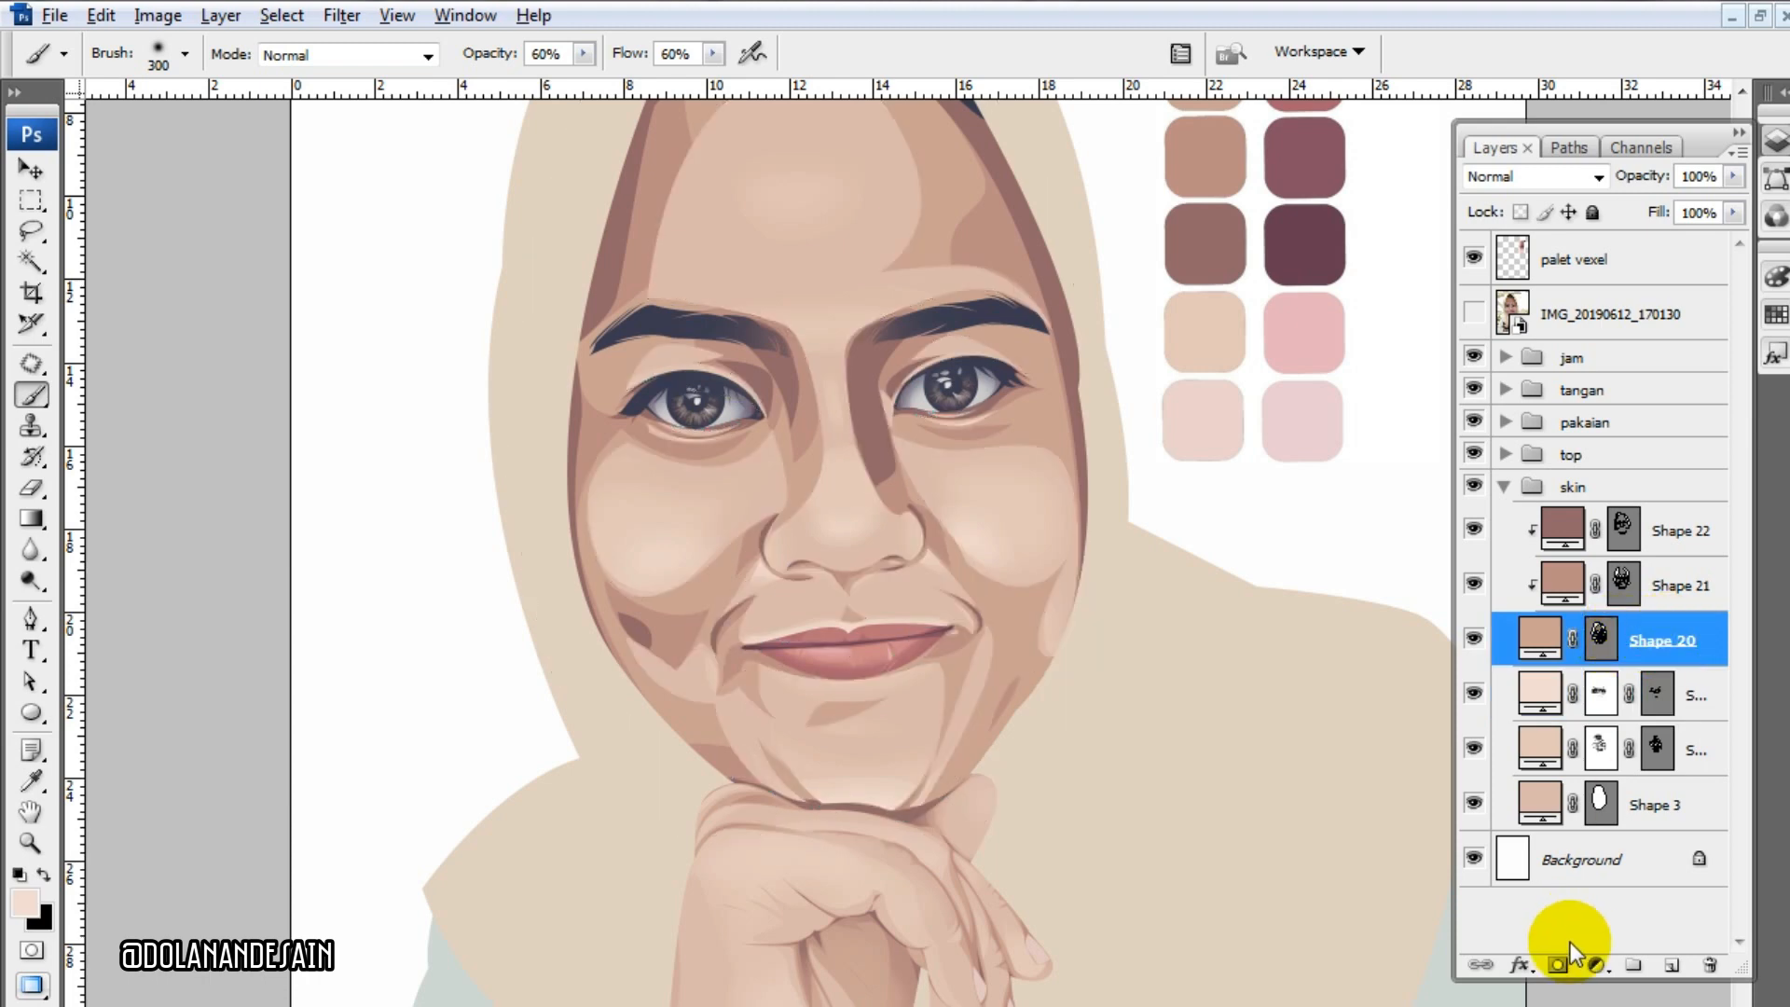
left_click(1473, 313)
left_click(1473, 313)
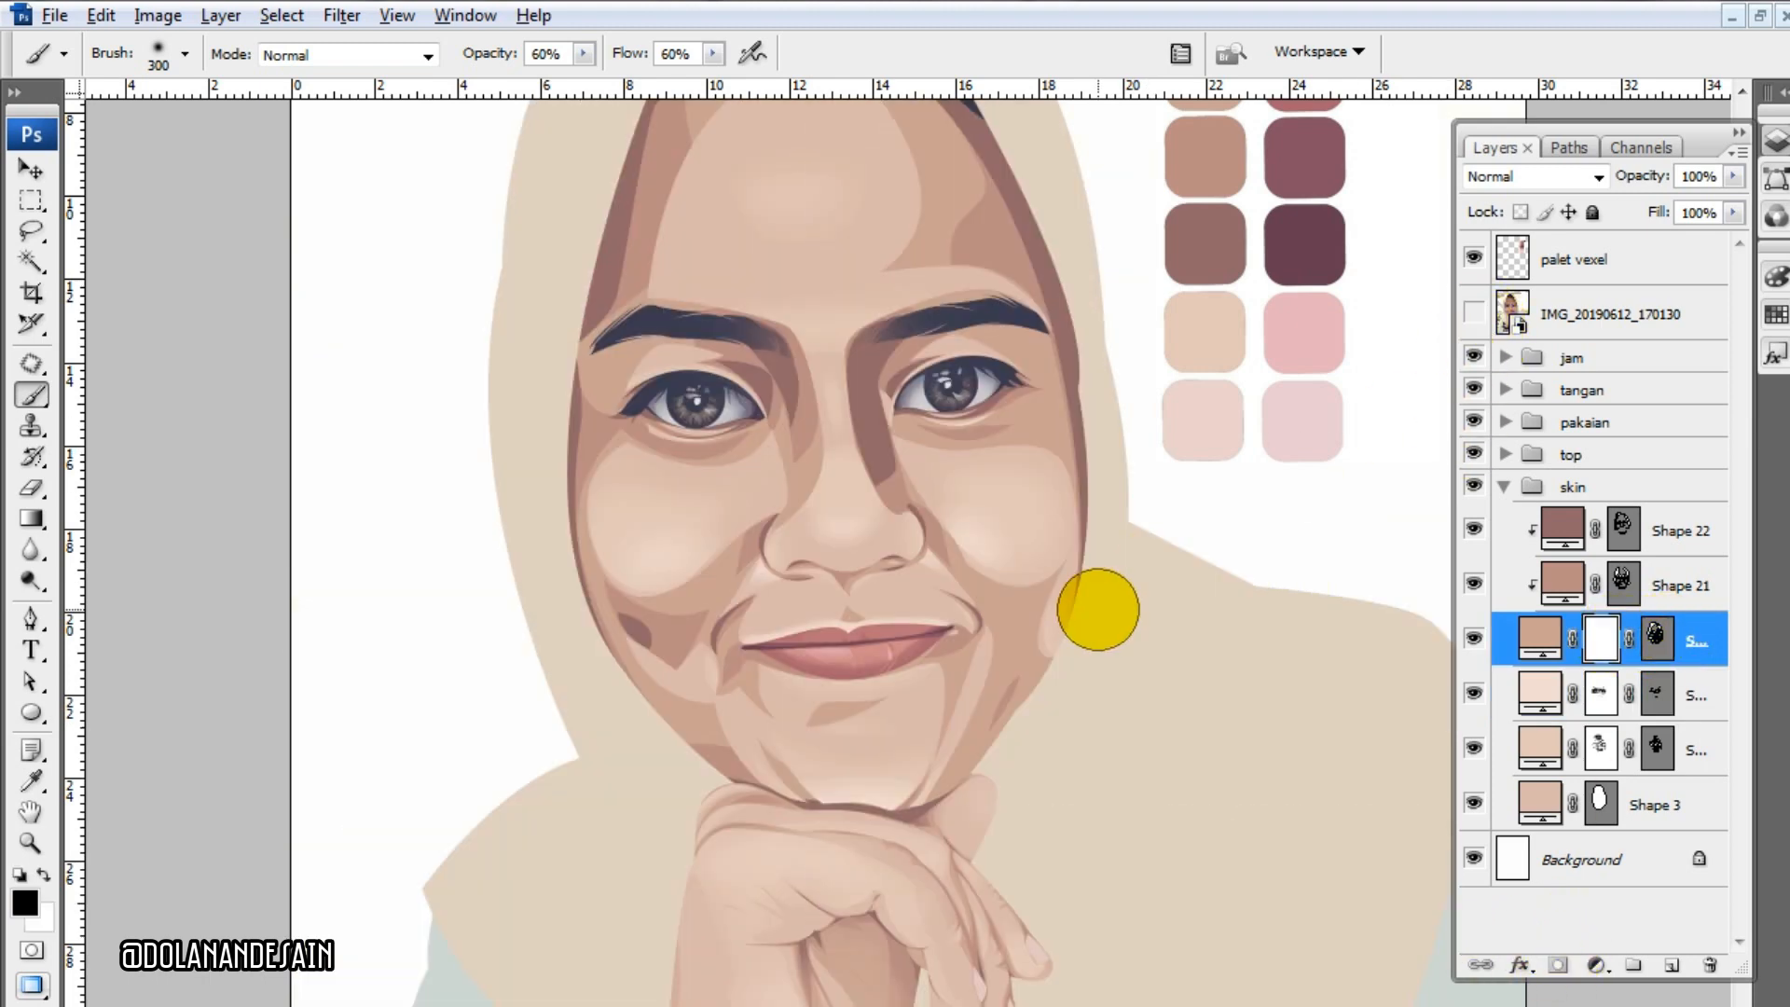
key("[")
left_click_drag(1055, 565, 1066, 638)
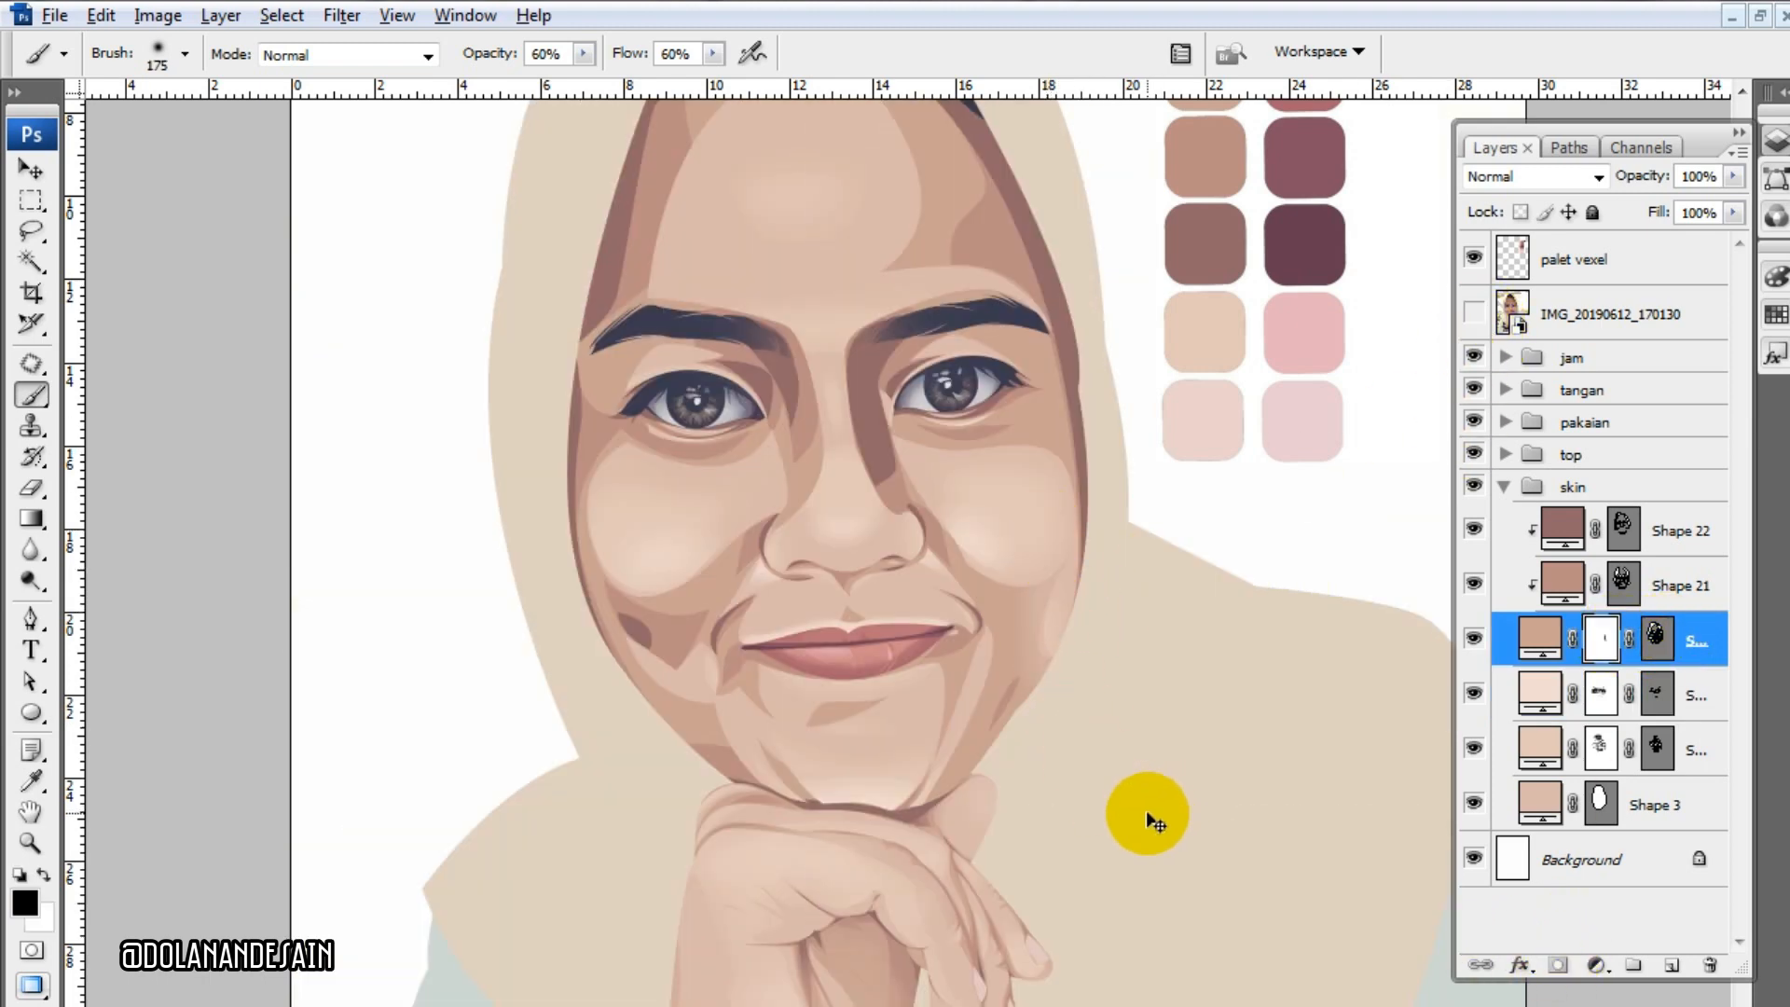
- Blend Shape 20's shadows along the right jaw and chin with a 100 px brush, comparing with the reference photo
scroll(1154, 821, "up", 2)
scroll(1127, 826, "down", 4)
left_click(1473, 313)
left_click(1473, 313)
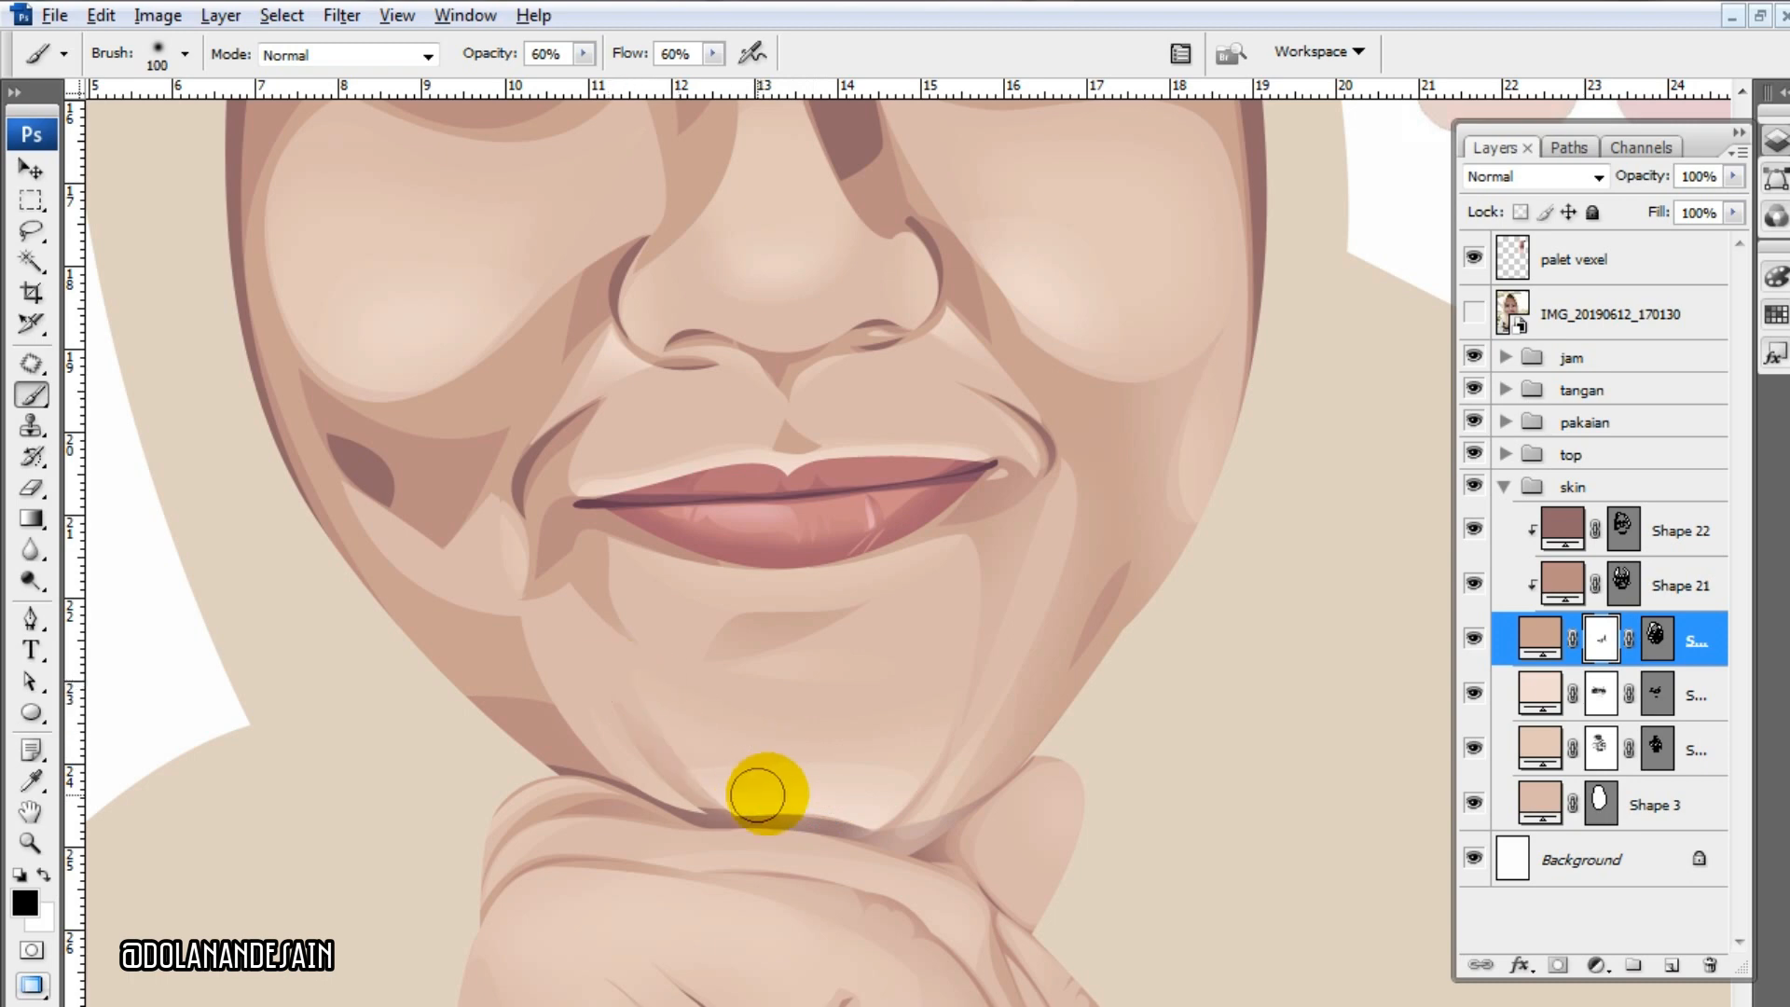
scroll(727, 802, "up", 1)
- Fade Shape 20's shadows below the left mouth corner and on the lower left cheek, checking against the reference photo
left_click(1466, 314)
left_click(1467, 314)
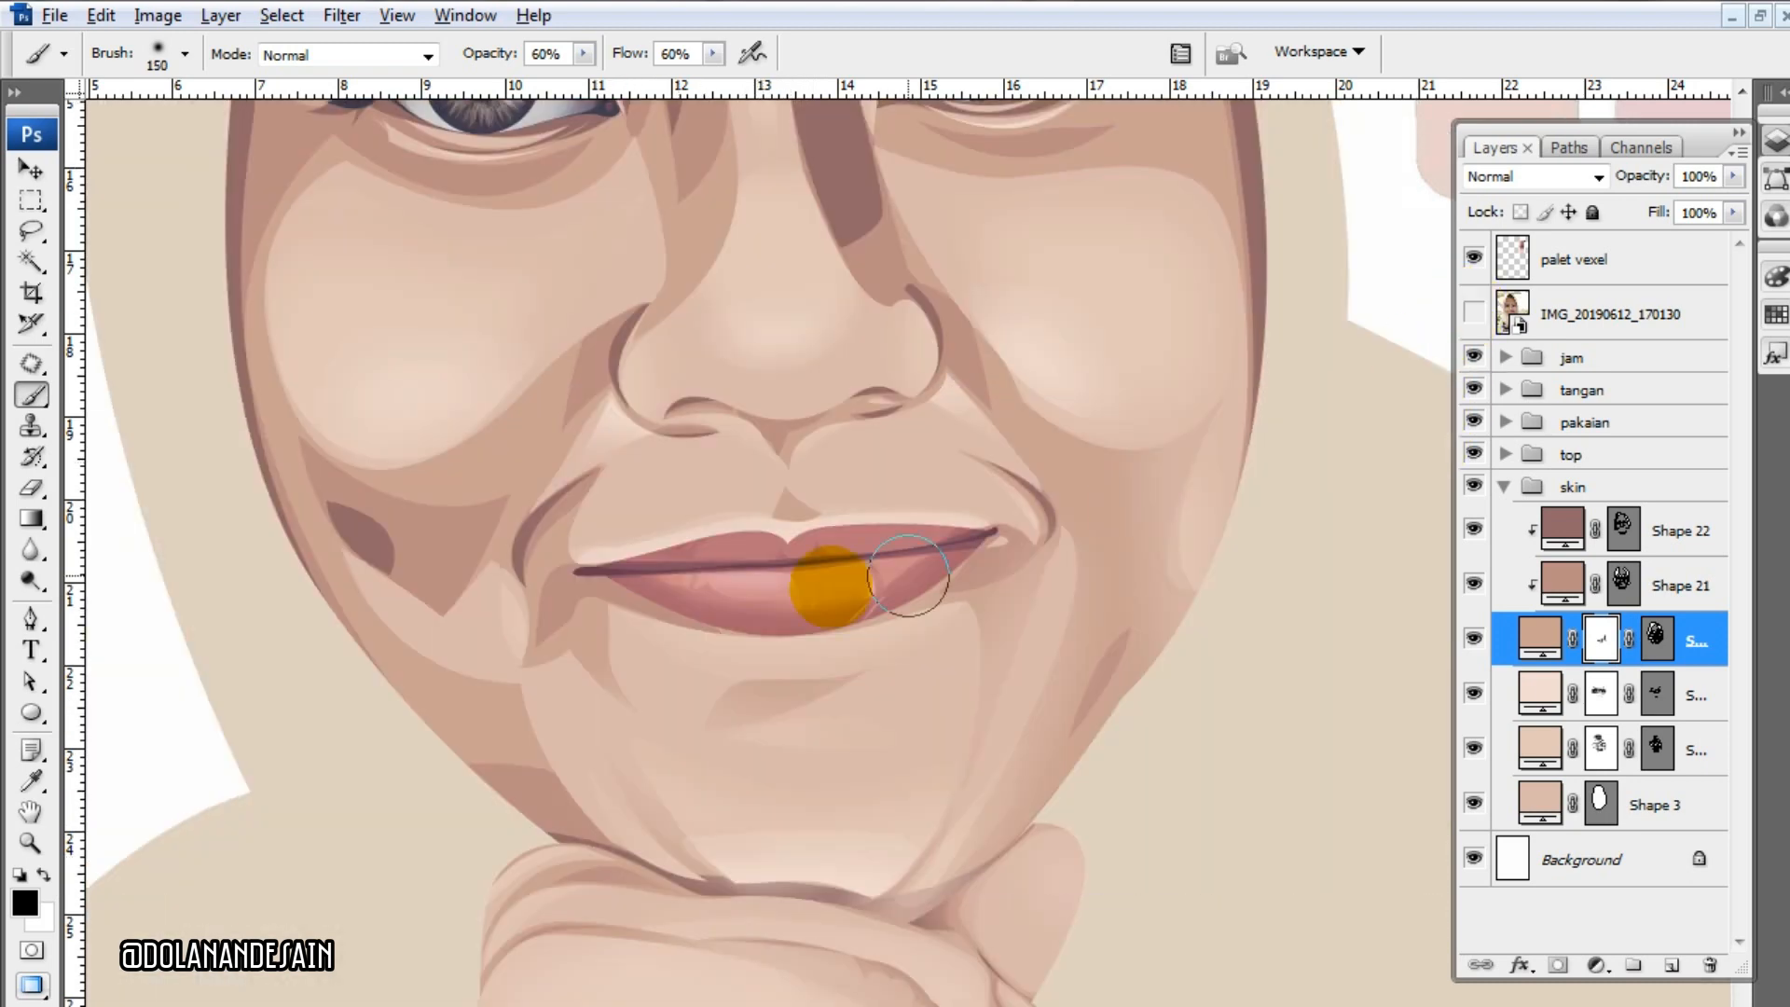
mouse_move(589, 621)
left_mouse_down()
mouse_move(611, 635)
mouse_move(645, 740)
left_mouse_up()
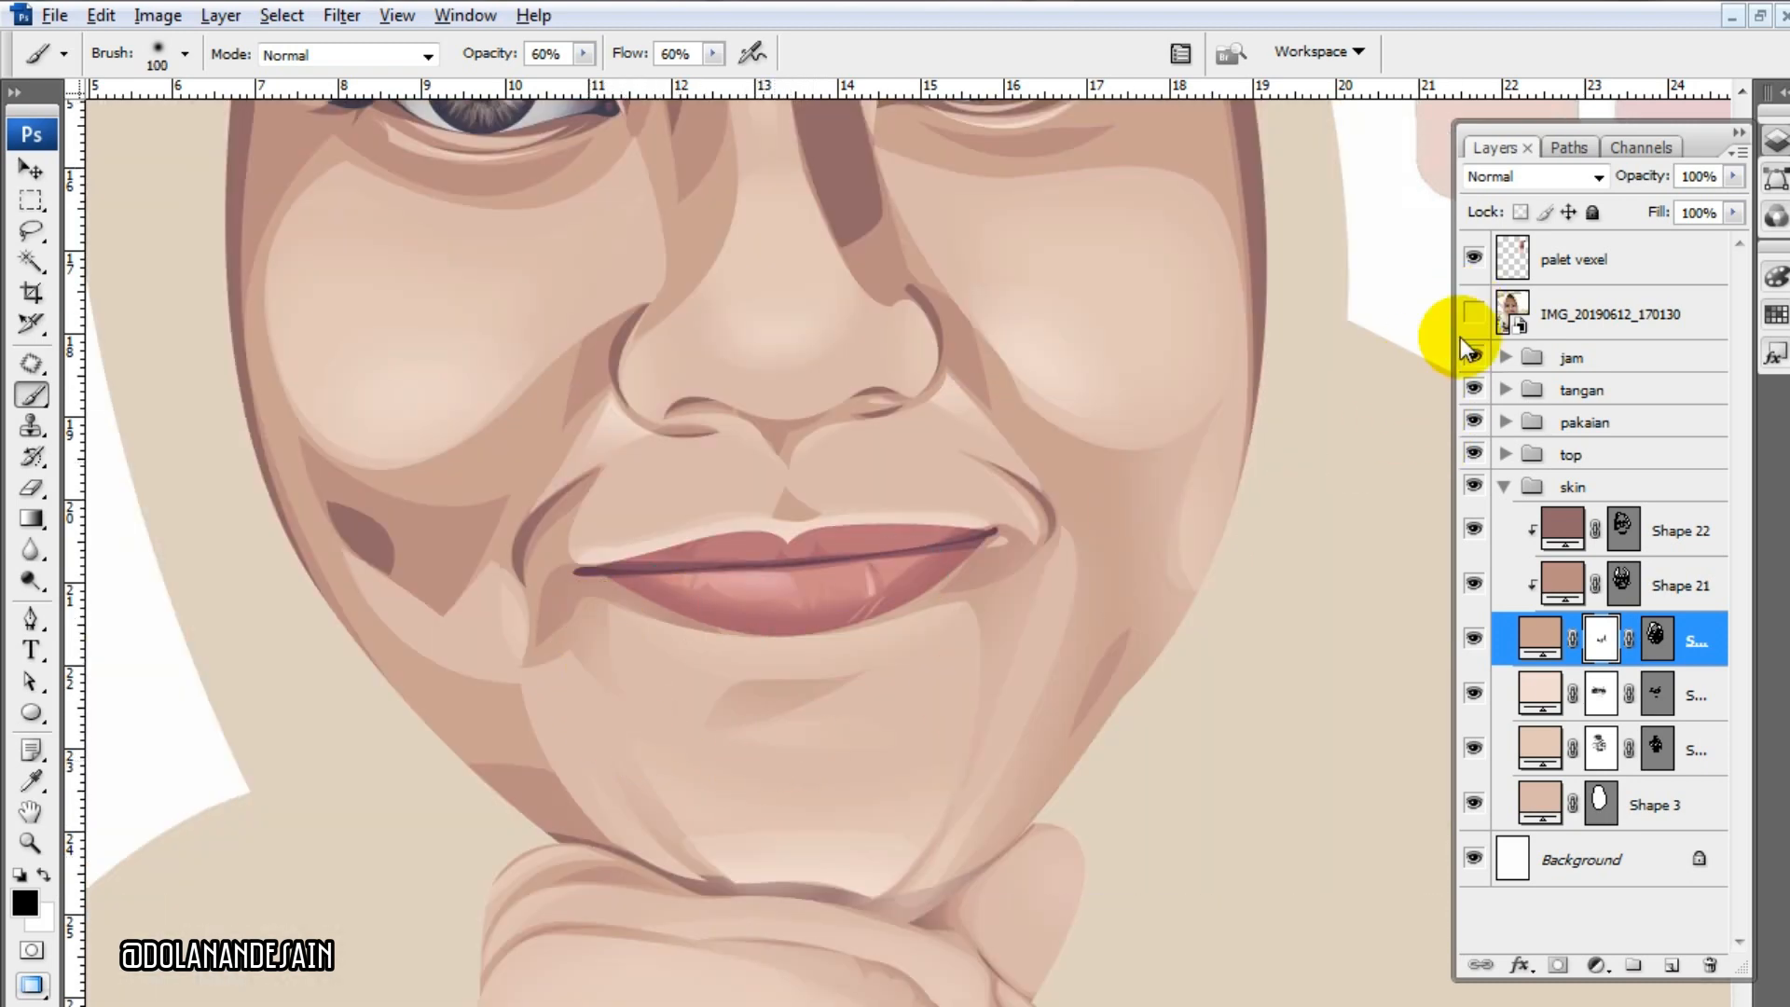
left_click(1473, 312)
left_click(1473, 313)
mouse_move(511, 690)
left_mouse_down()
mouse_move(506, 599)
mouse_move(371, 588)
left_mouse_up()
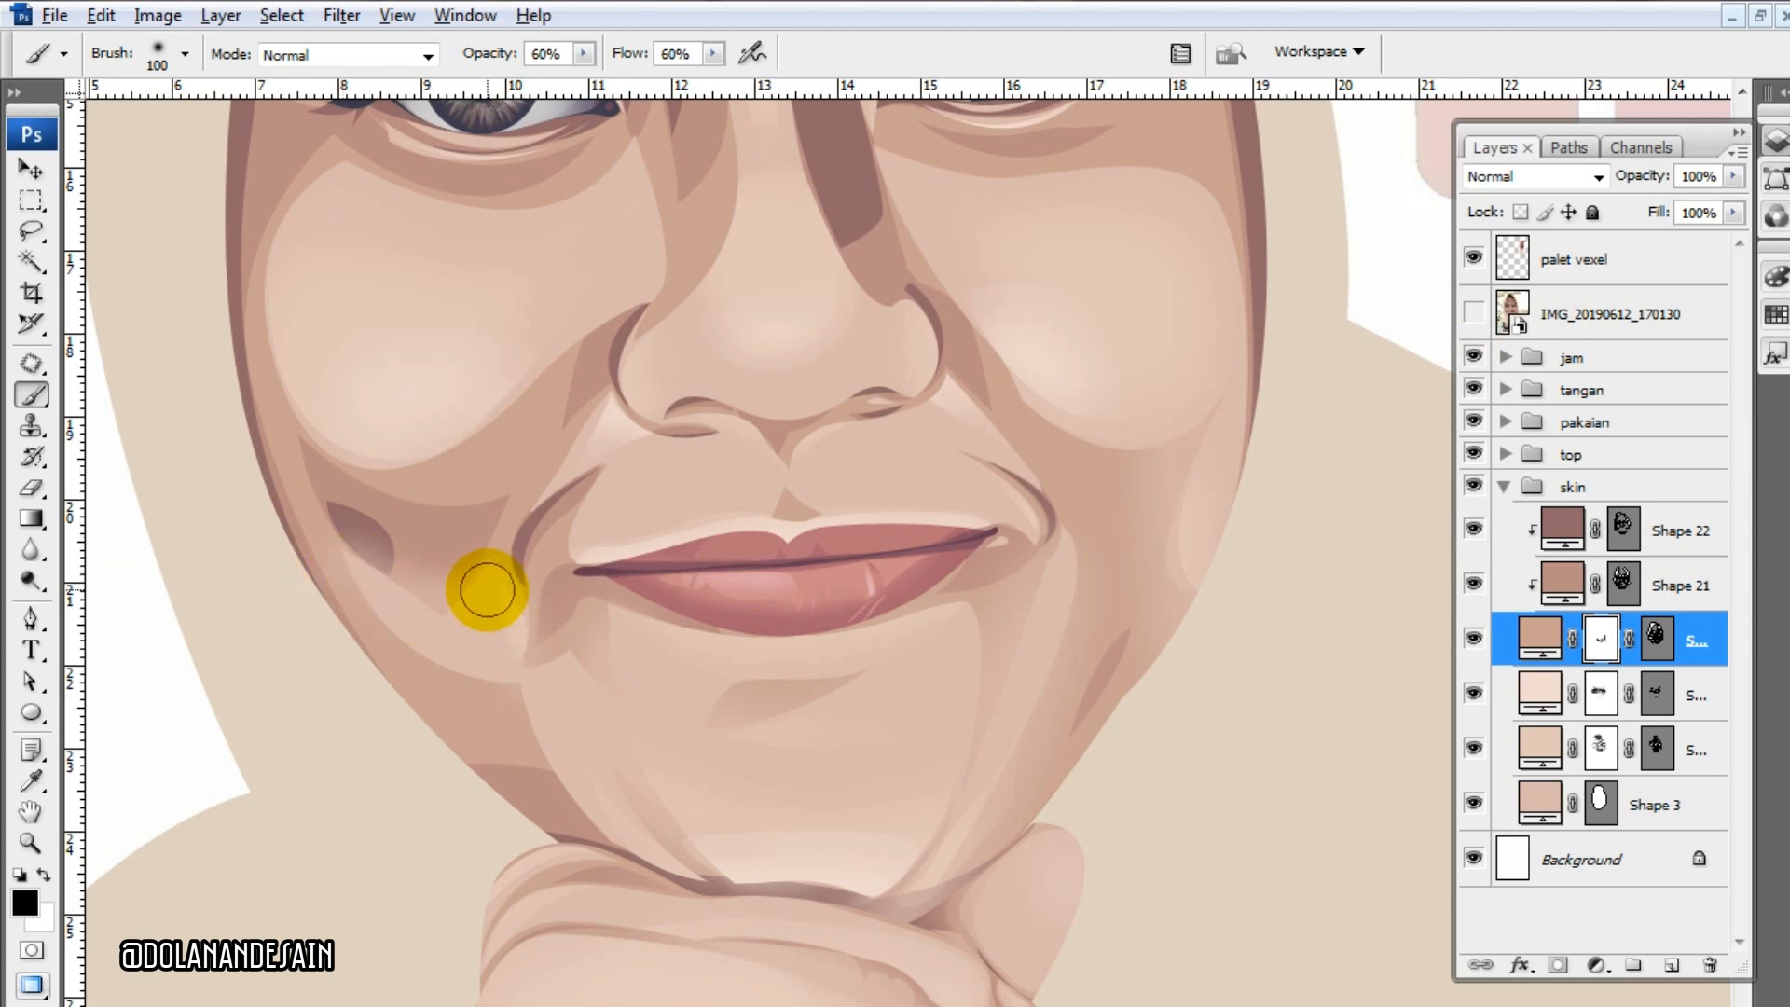
- Blend Shape 20's shadow across the left jaw on its mask with 125 and 150 px brushes, guided by the reference photo
left_click(1473, 314)
left_click(1473, 315)
key("]")
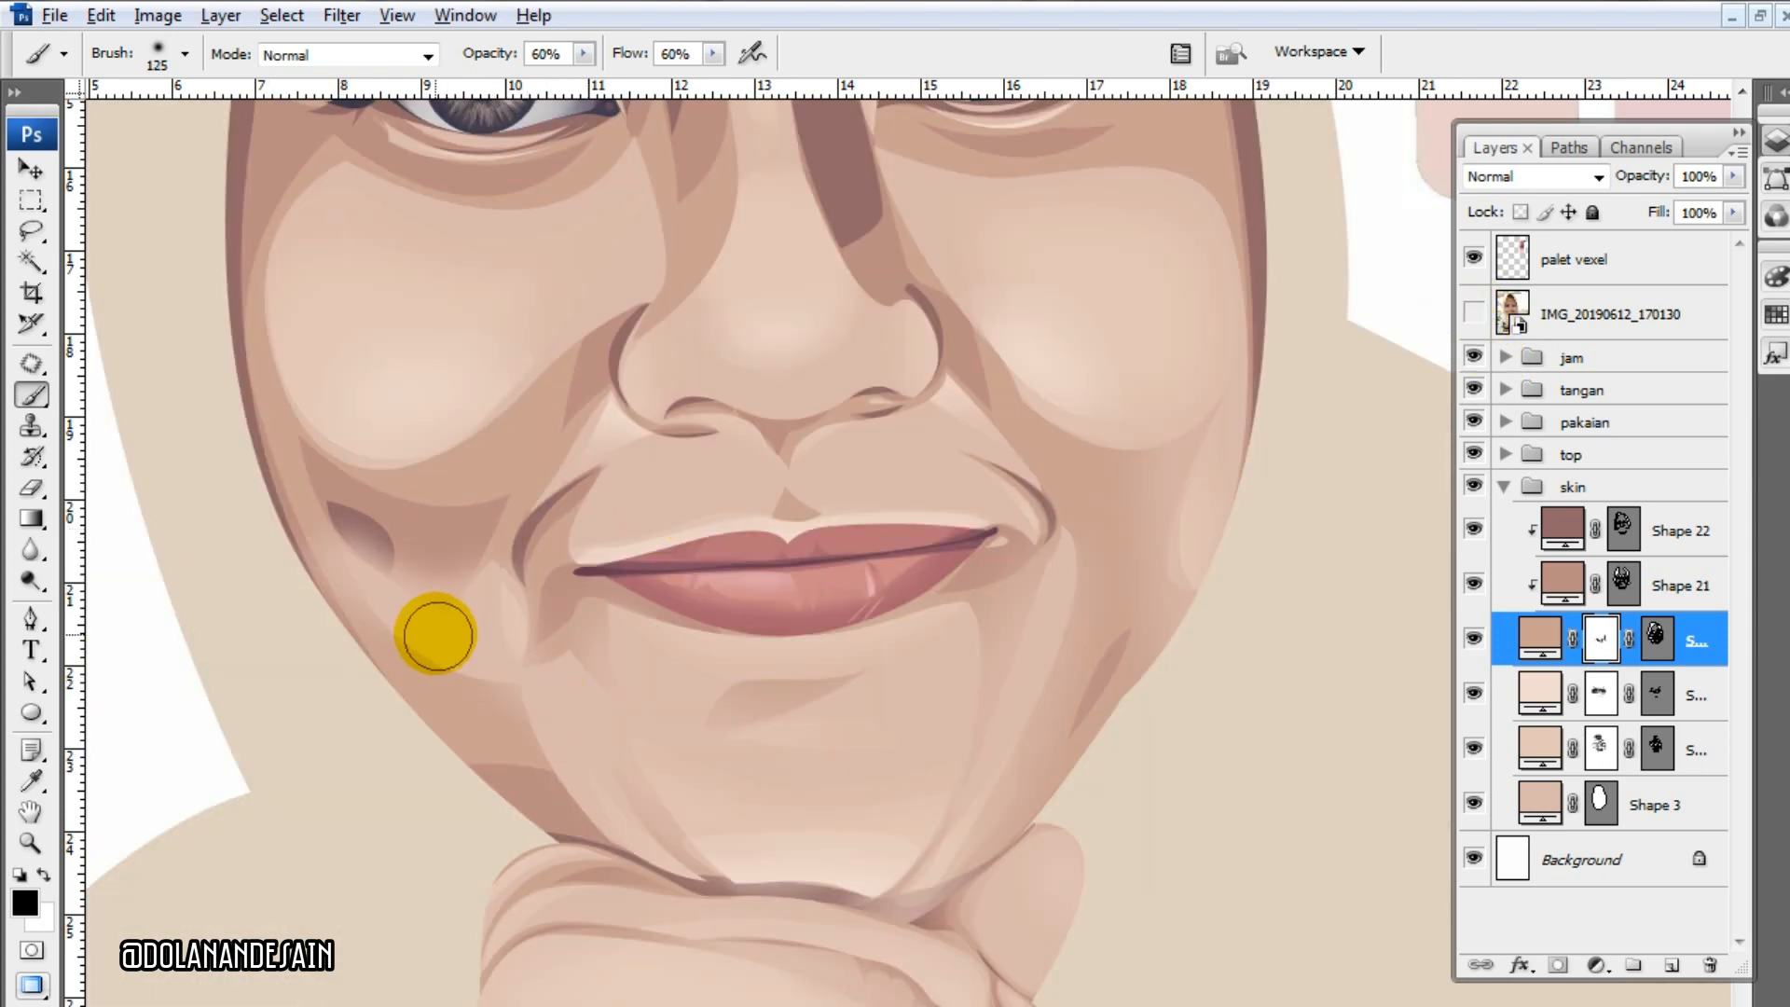
key("]")
scroll(617, 613, "up", 3)
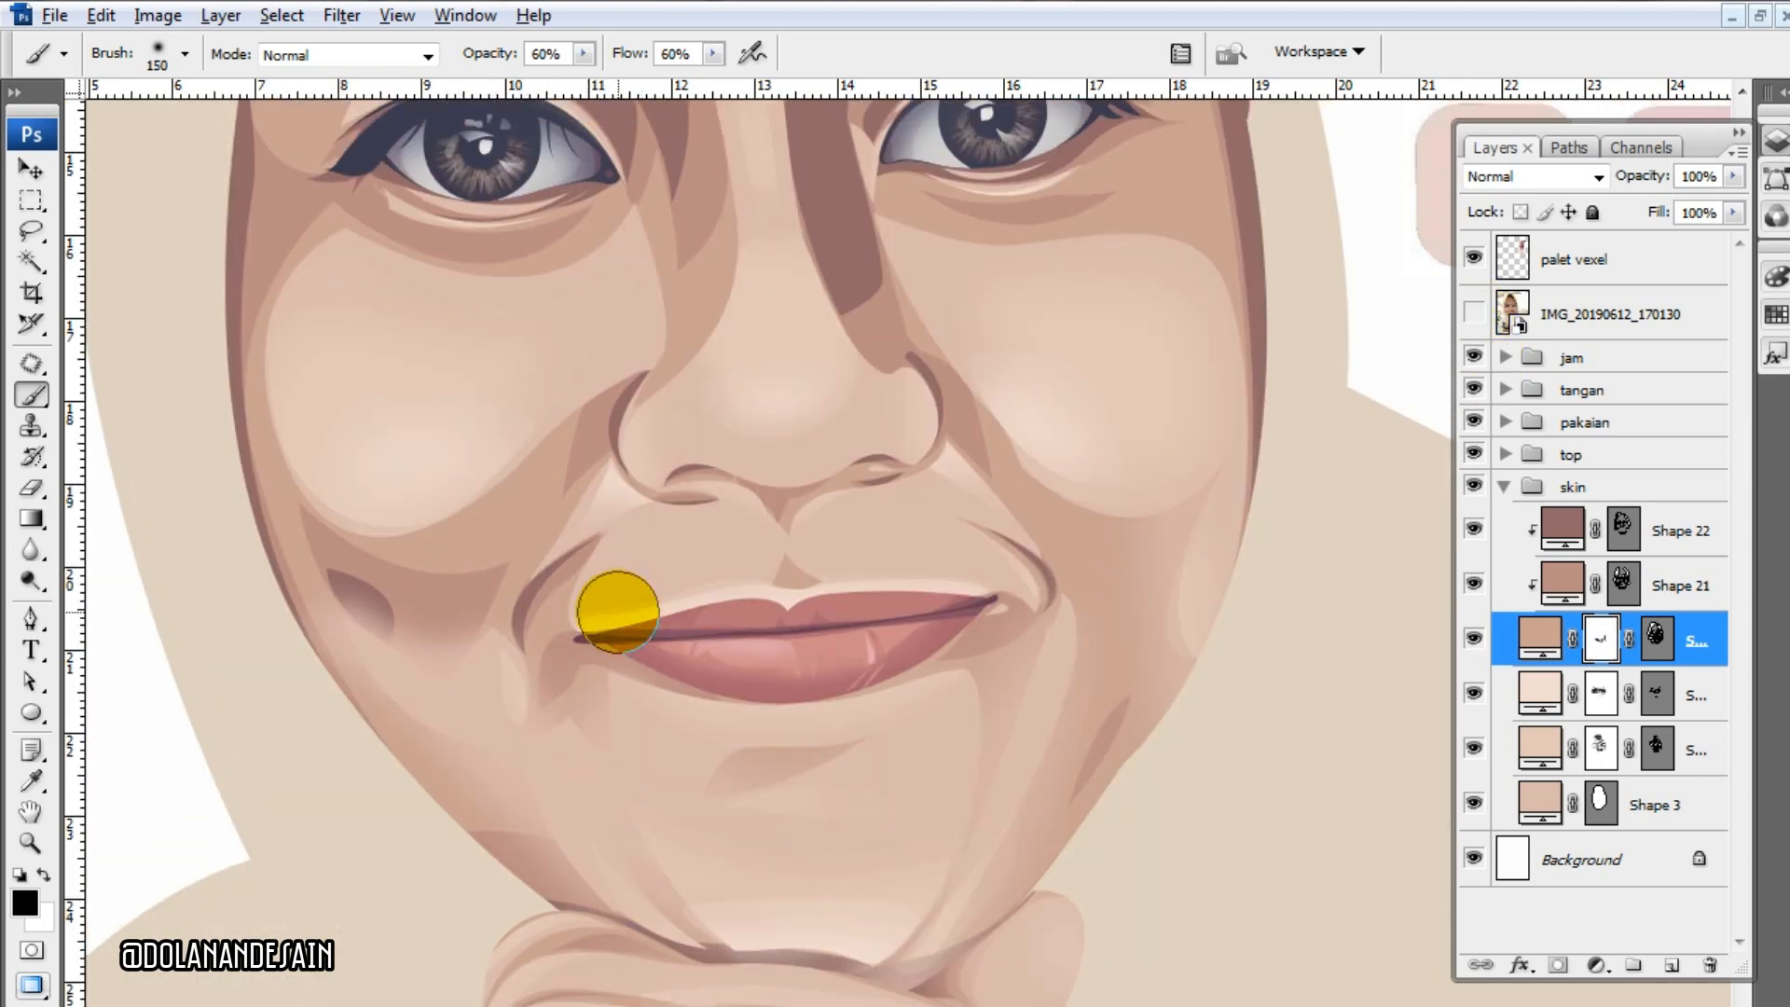
- Soften Shape 20's shadows beside the nose and along the smile folds with a 100 px brush
key("bracketleft")
key("bracketleft")
scroll(1132, 525, "up", 2)
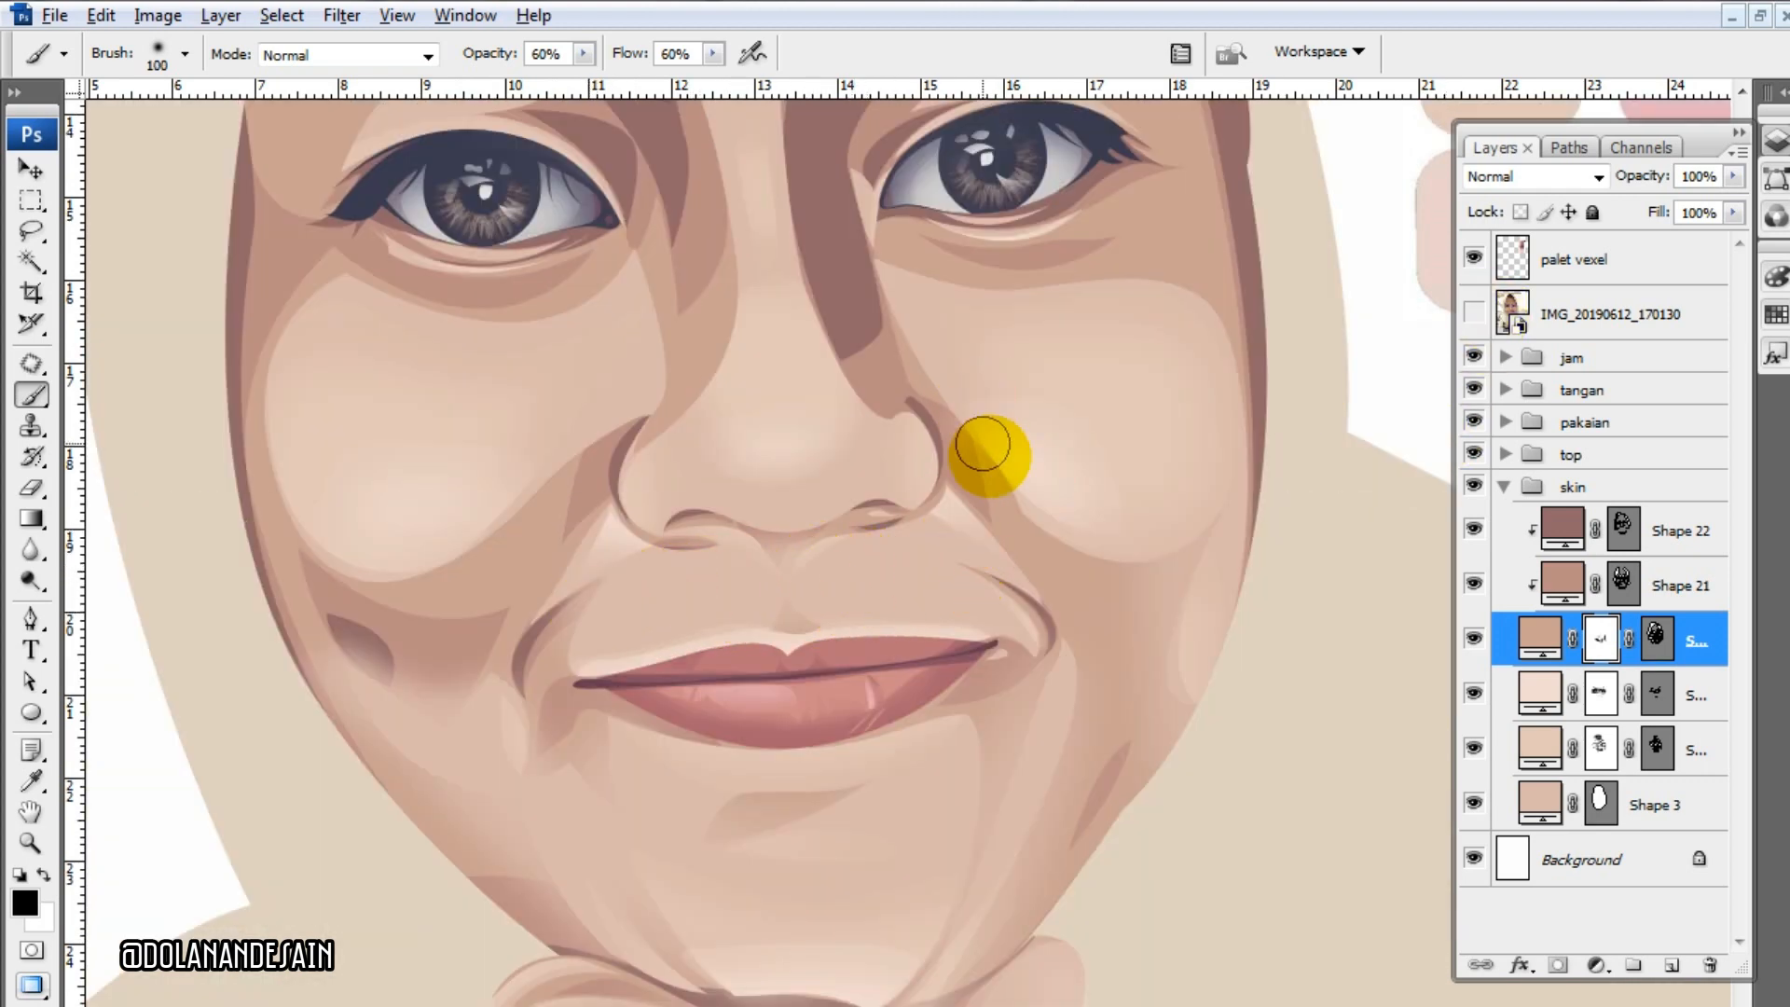
- Blend Shape 20's shadows along the nose, cheeks and under-eye areas with 150 px and 80 px brushes, restoring spots with white
scroll(1191, 599, "up", 4)
key("bracketright")
key("bracketright")
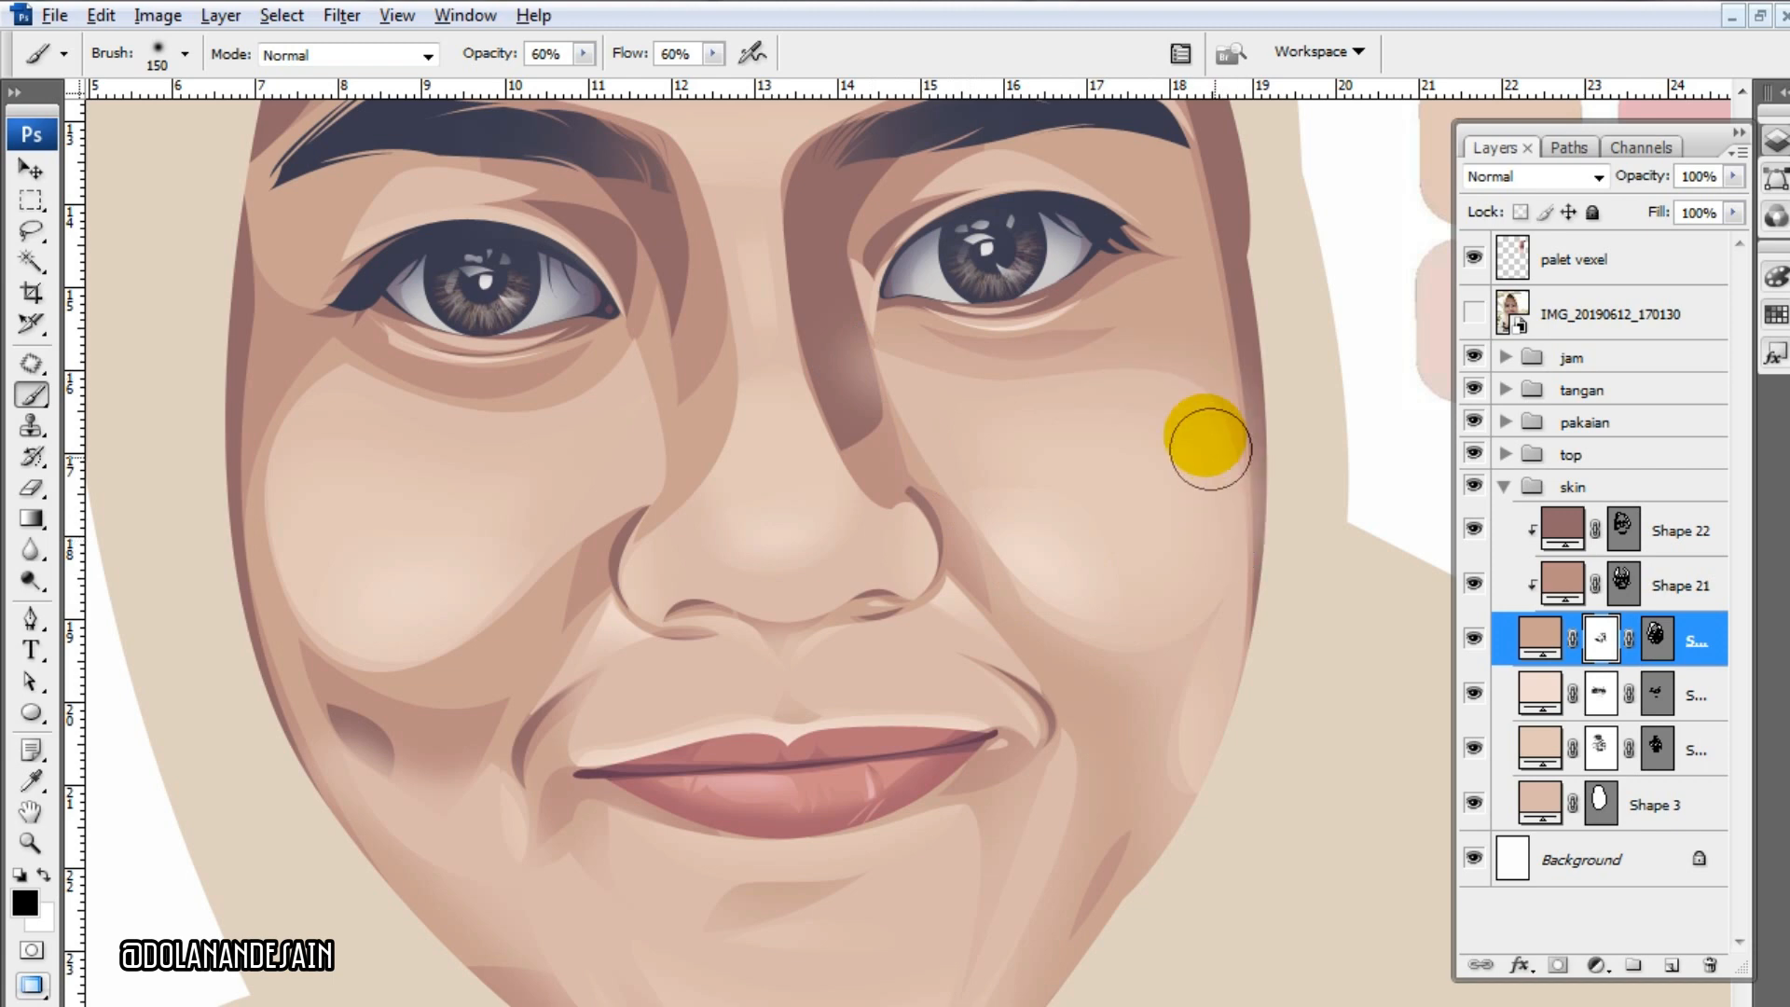
key("x")
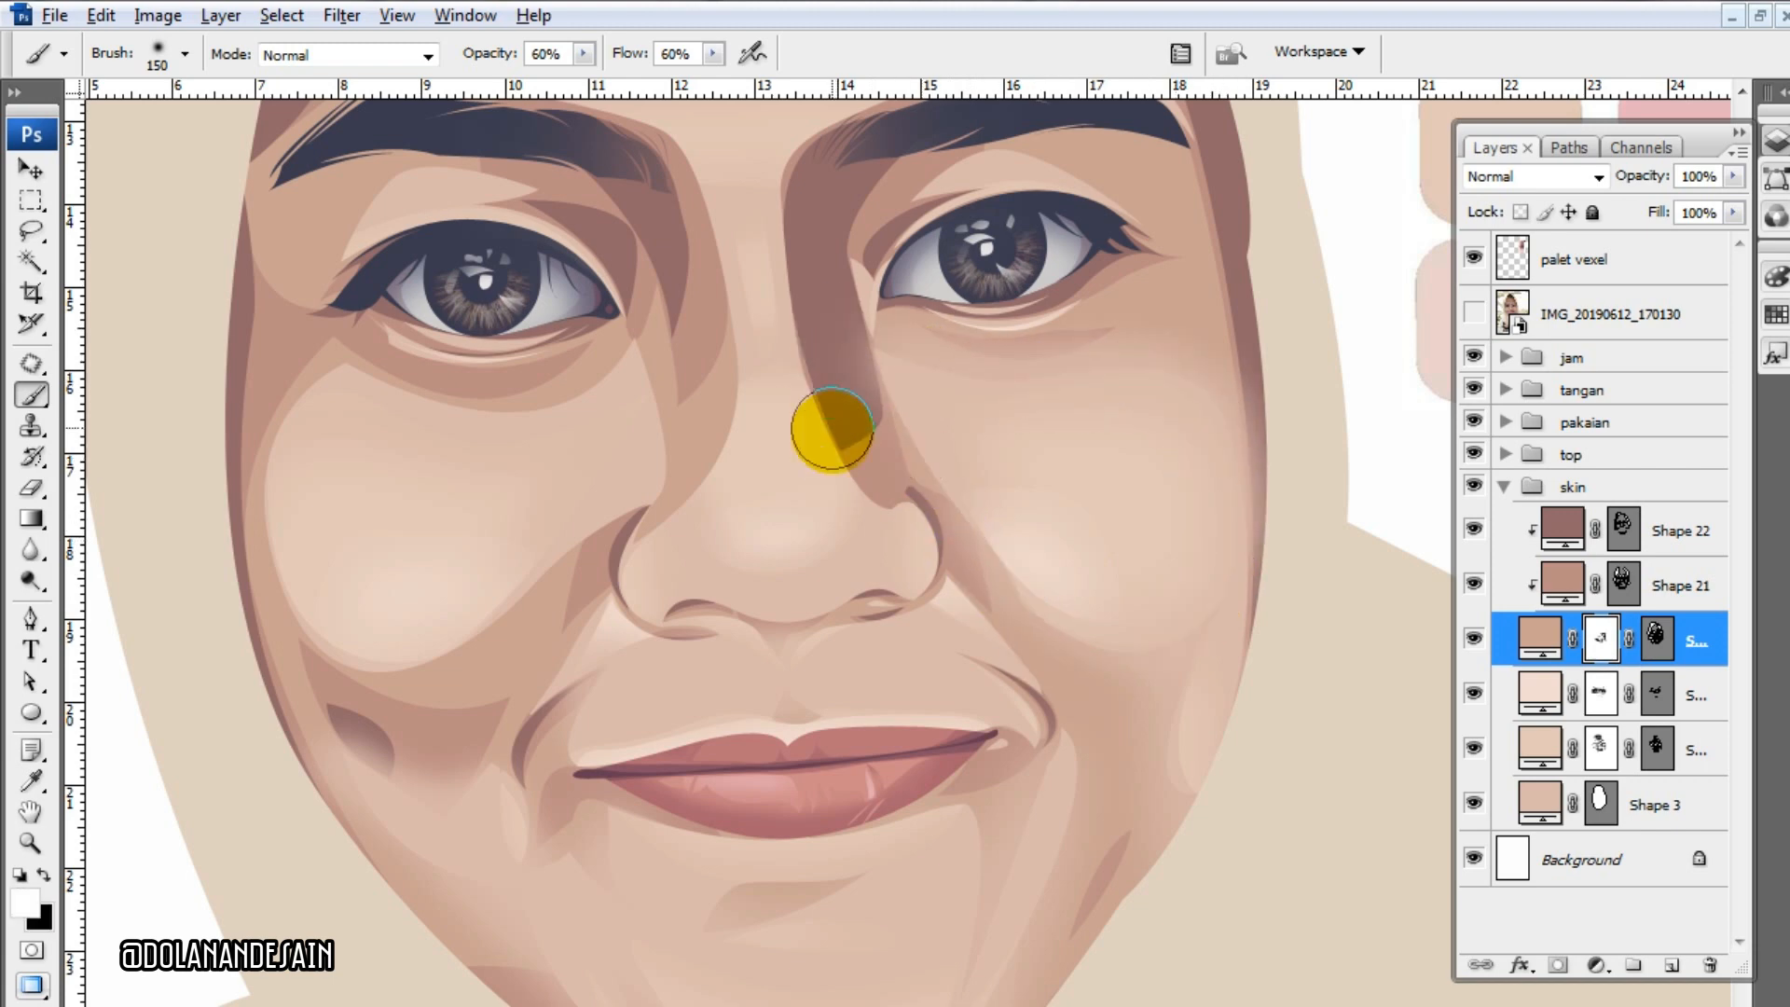
mouse_move(832, 429)
left_mouse_down()
mouse_move(711, 491)
mouse_move(534, 354)
left_mouse_up()
key("x")
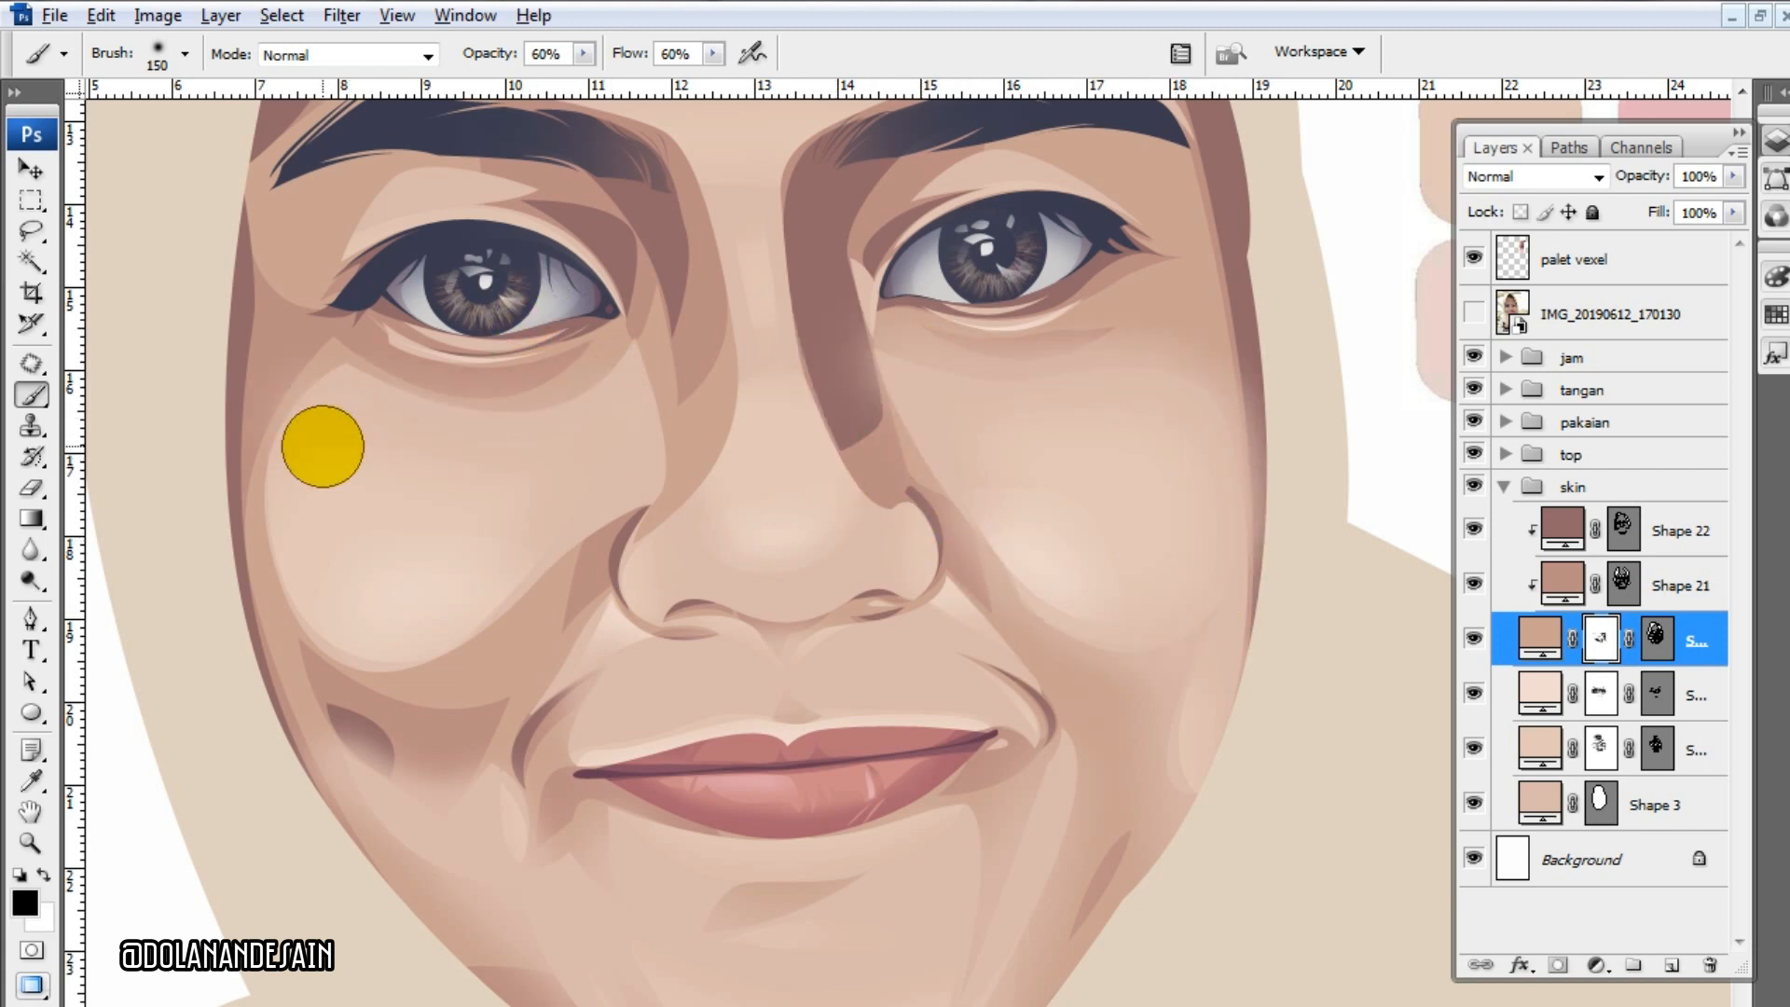
mouse_move(354, 401)
left_mouse_down()
mouse_move(422, 435)
mouse_move(600, 377)
mouse_move(578, 399)
mouse_move(317, 422)
mouse_move(284, 582)
mouse_move(496, 617)
mouse_move(626, 492)
mouse_move(394, 637)
mouse_move(419, 621)
mouse_move(330, 418)
mouse_move(516, 522)
mouse_move(600, 468)
mouse_move(402, 613)
mouse_move(373, 372)
mouse_move(589, 449)
mouse_move(647, 362)
mouse_move(748, 345)
mouse_move(664, 567)
mouse_move(773, 300)
mouse_move(867, 538)
mouse_move(797, 418)
mouse_move(869, 528)
mouse_move(841, 502)
mouse_move(770, 274)
left_mouse_up()
scroll(908, 446, "up", 3)
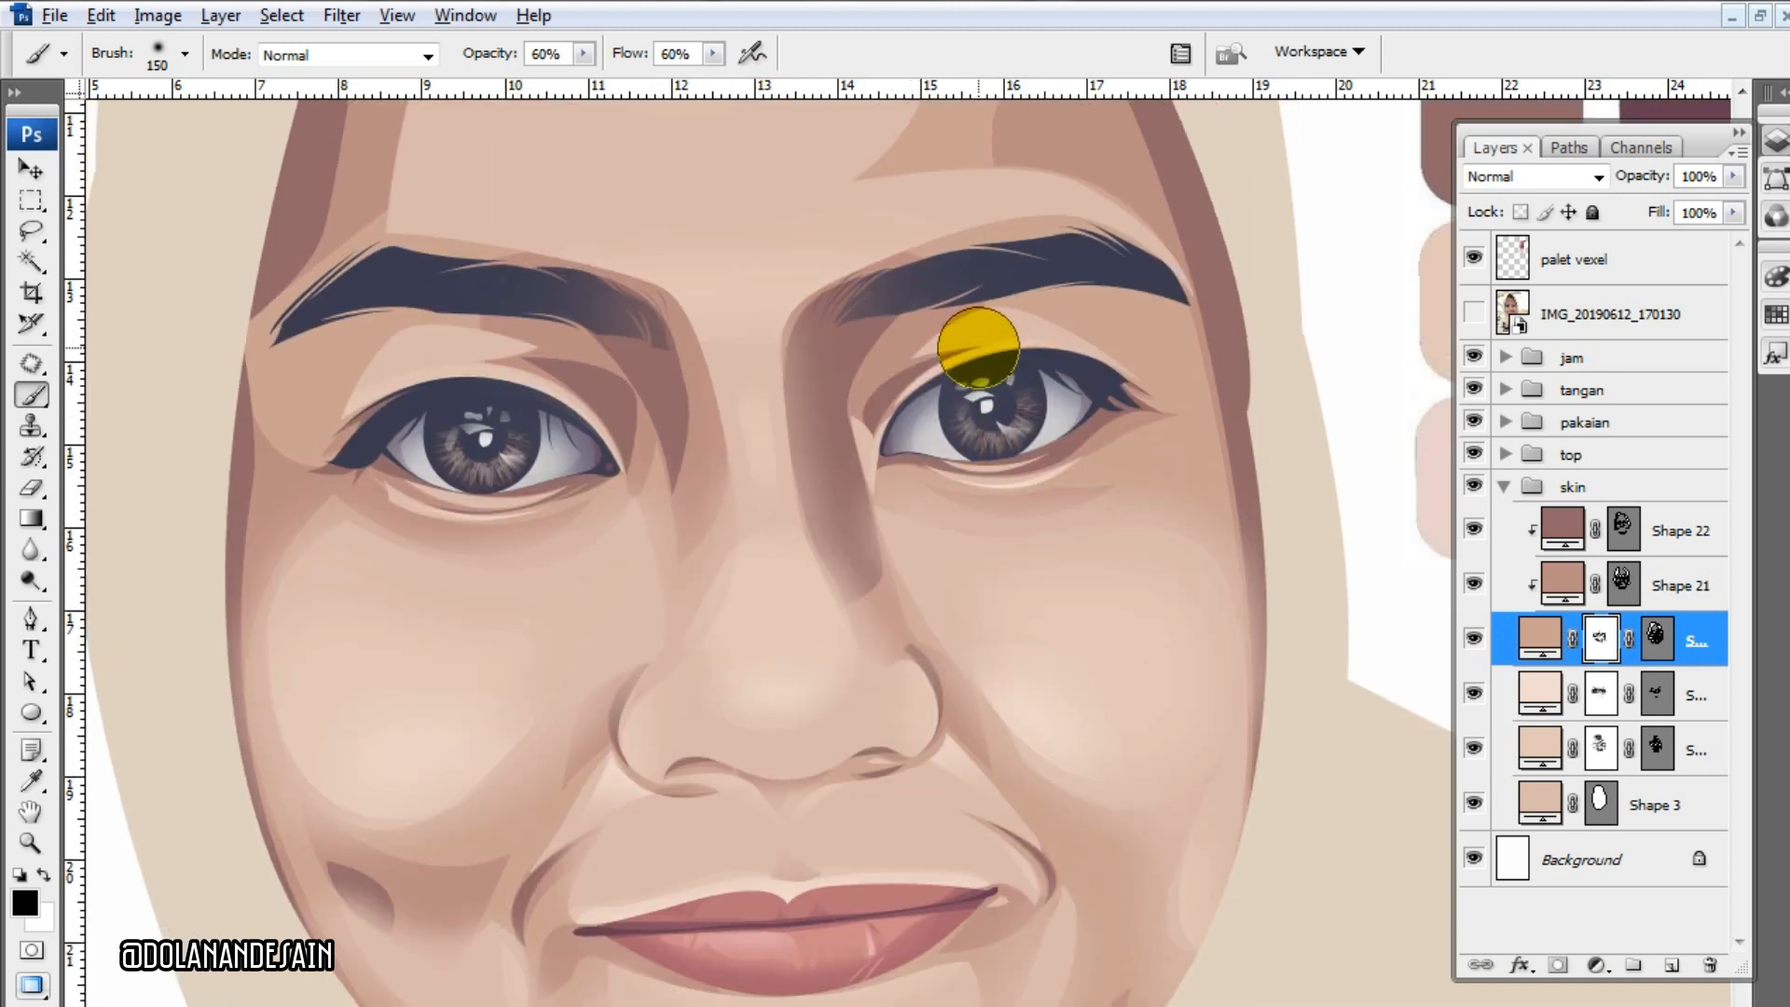
scroll(1087, 320, "up", 1)
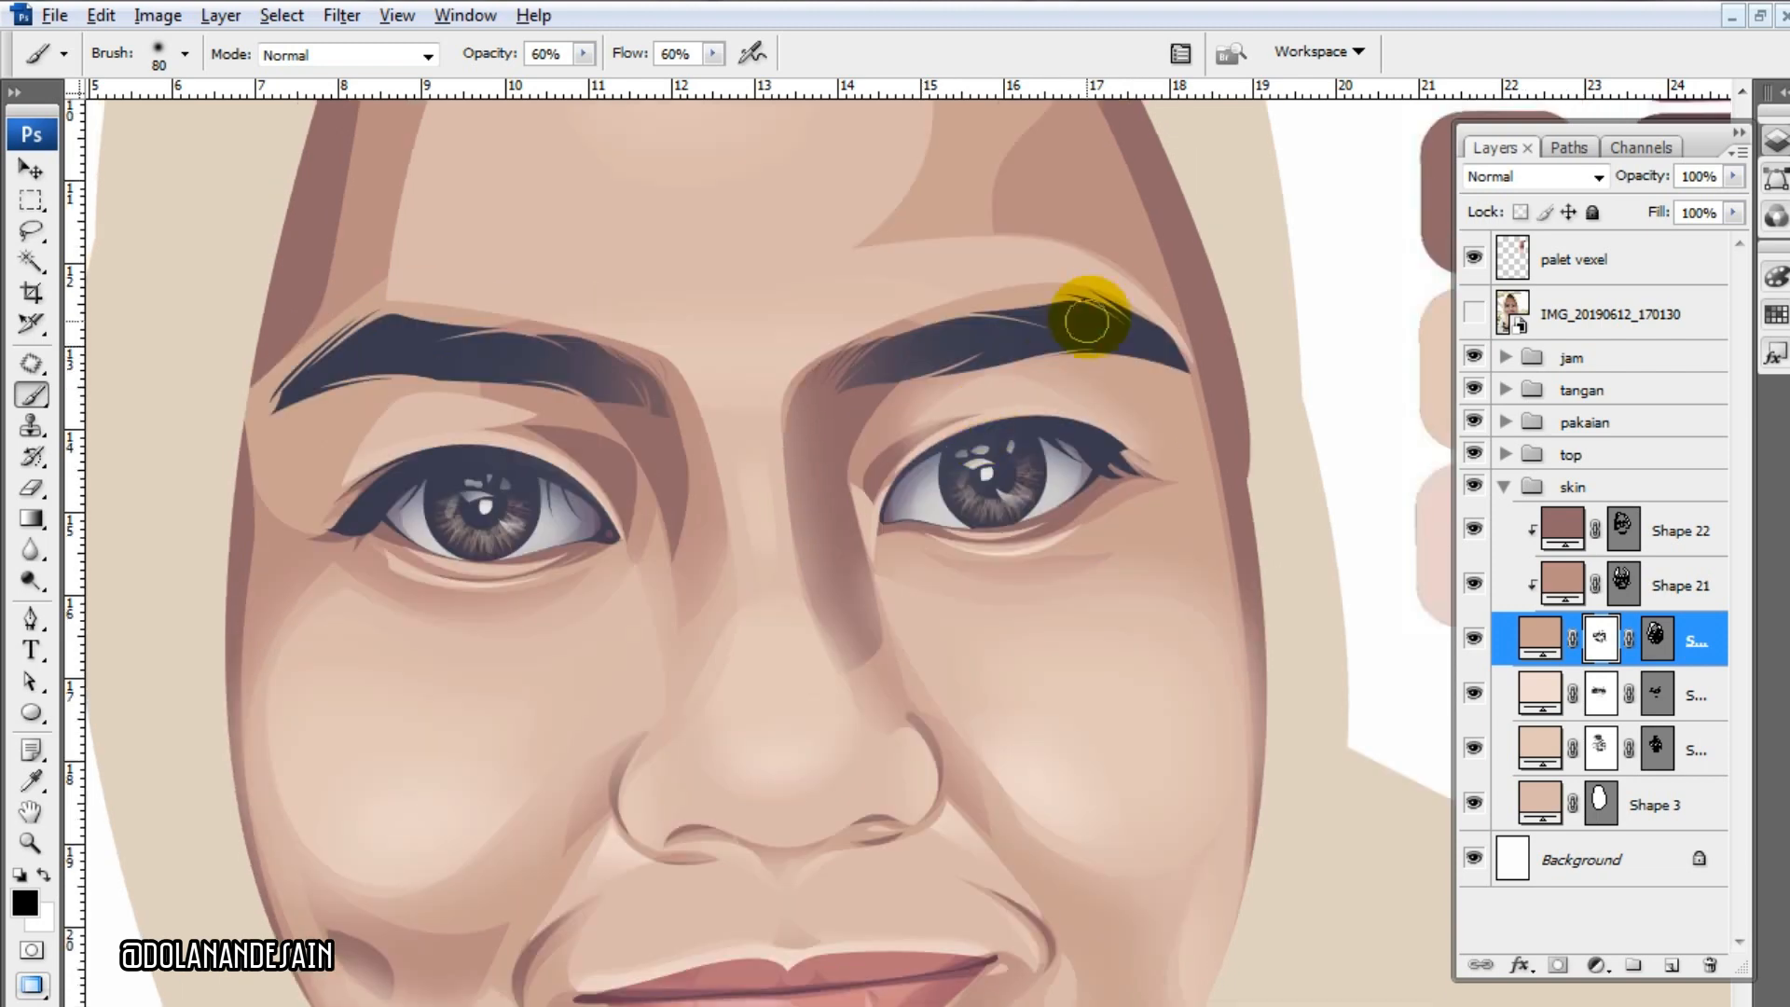
- Fade the edges of Shape 20's shadows across both sides of the forehead with a 200 px brush
scroll(853, 391, "up", 3)
key("bracketright")
key("bracketright")
key("bracketright")
key("bracketright")
key("bracketright")
scroll(880, 467, "up", 2)
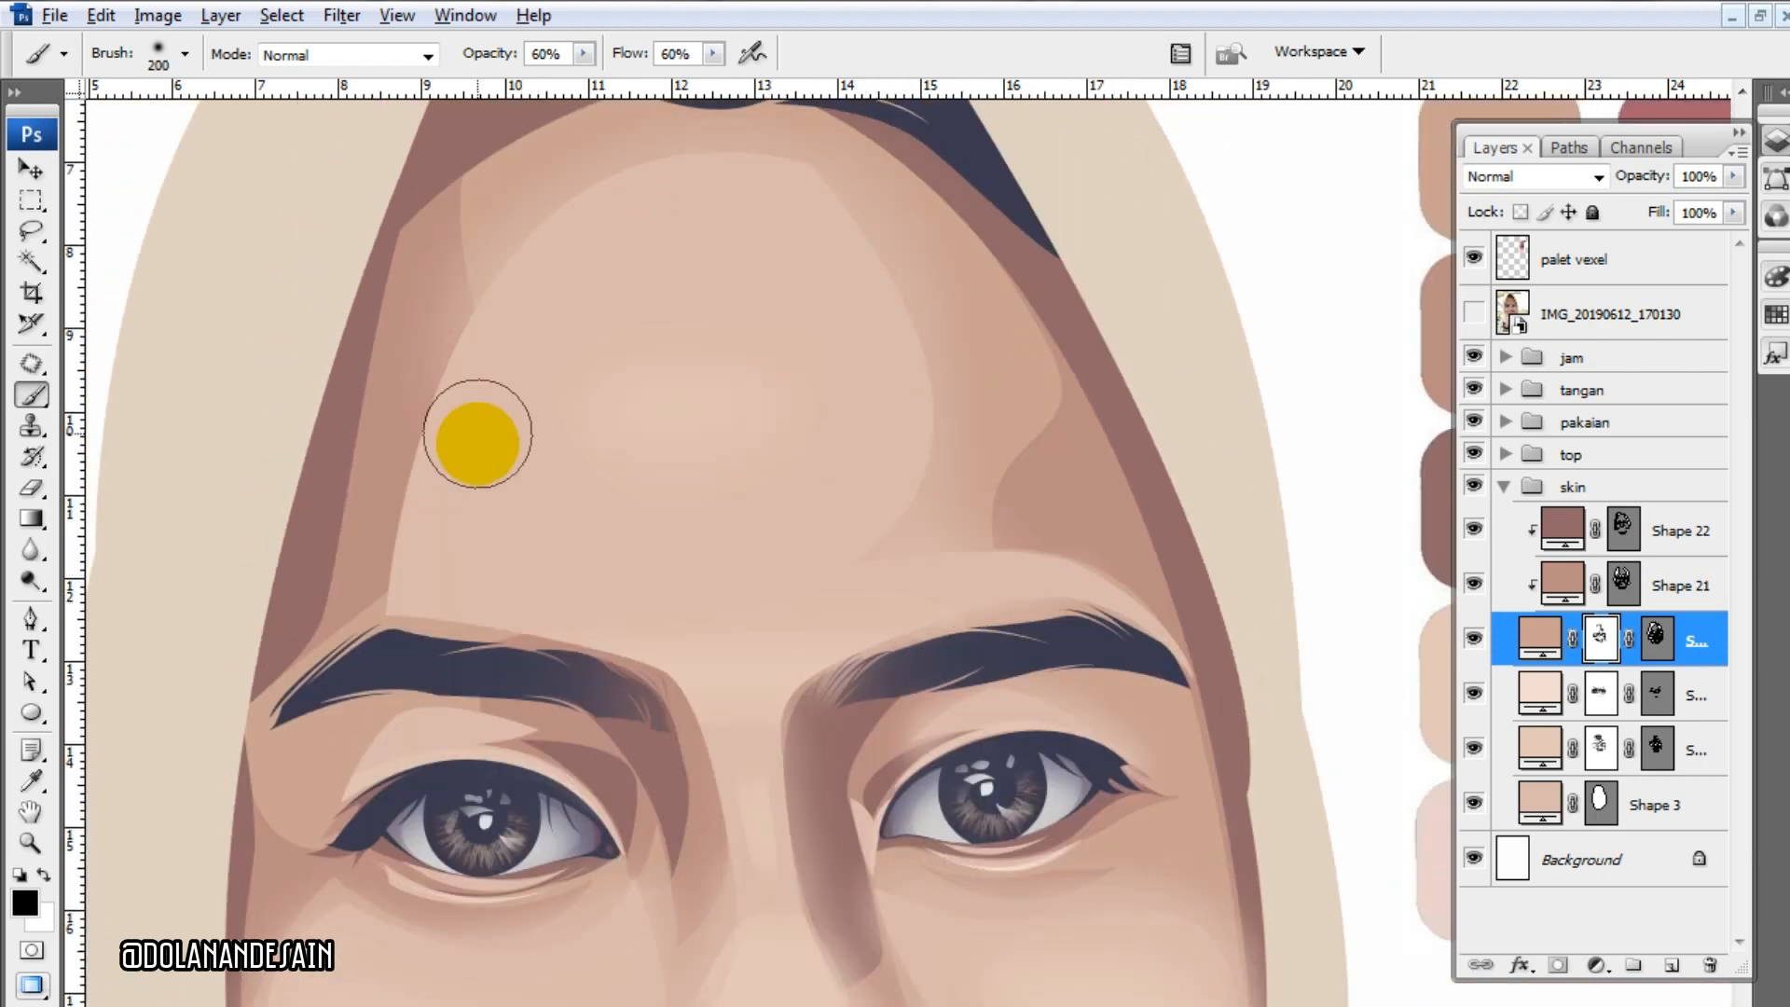
left_click_drag(476, 439, 411, 590)
scroll(886, 391, "down", 2)
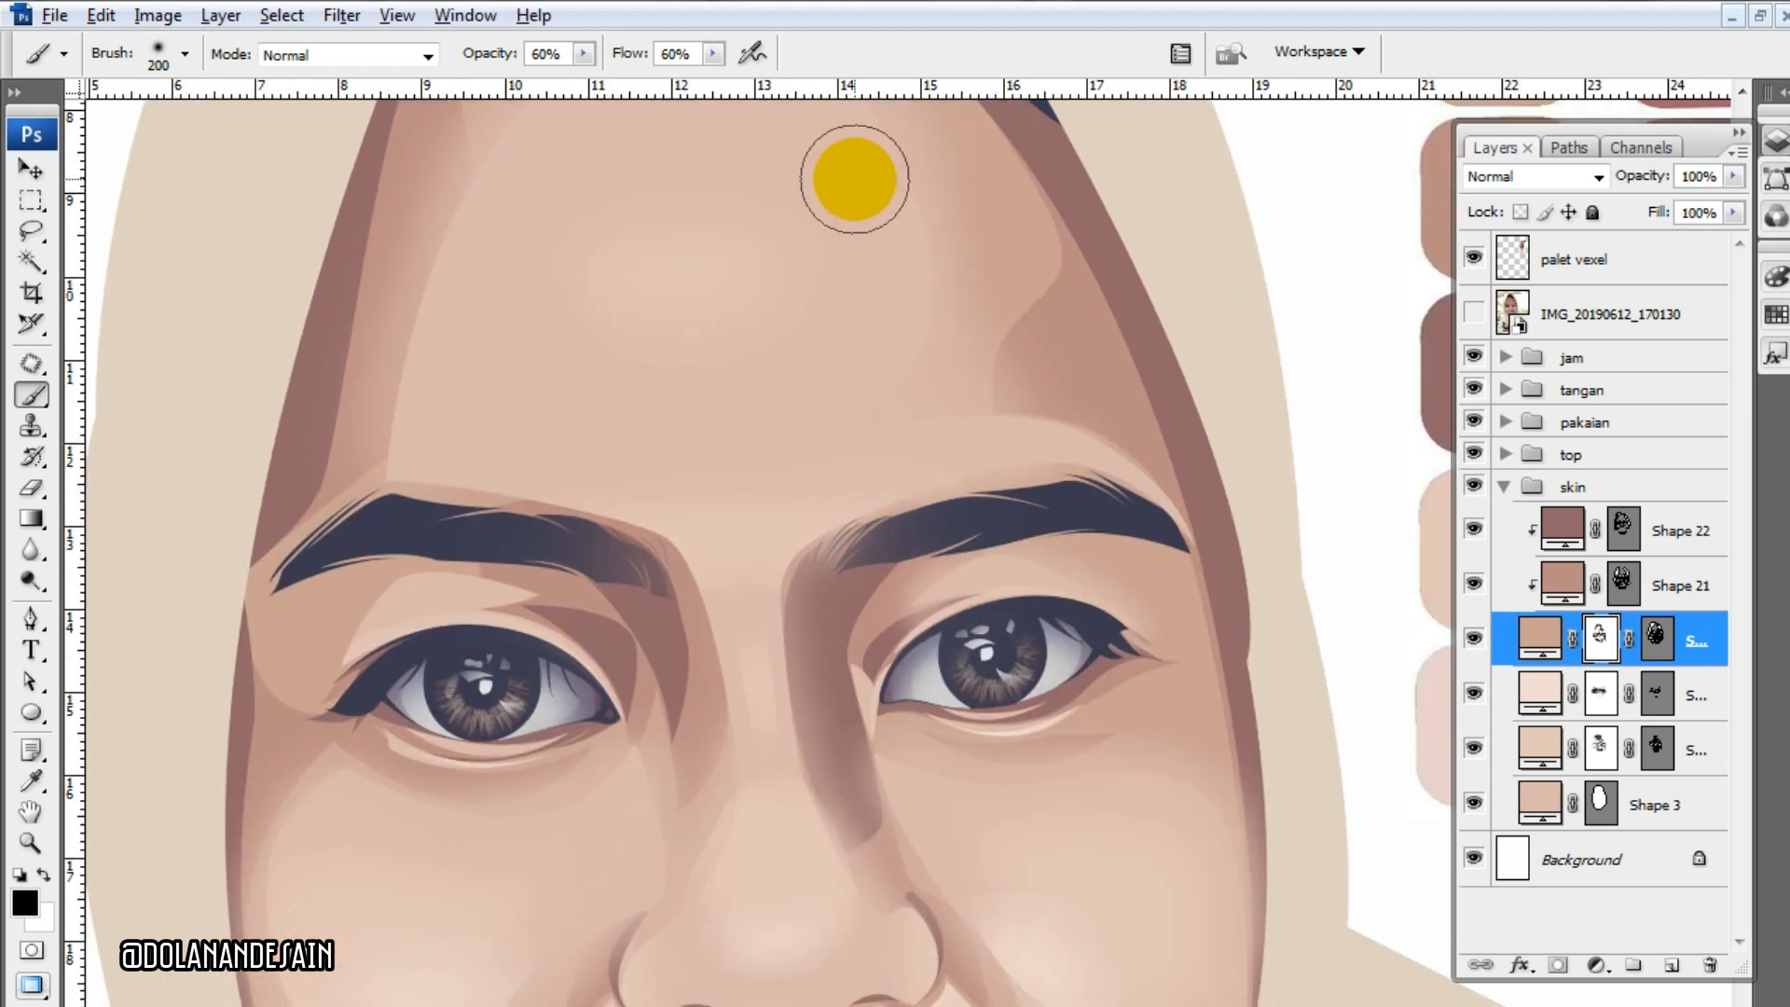
- Soften Shape 20's remaining shadow edges around the eyes with a 125 px brush and check the lower face
scroll(701, 401, "down", 5)
key("bracketleft")
key("bracketleft")
key("bracketleft")
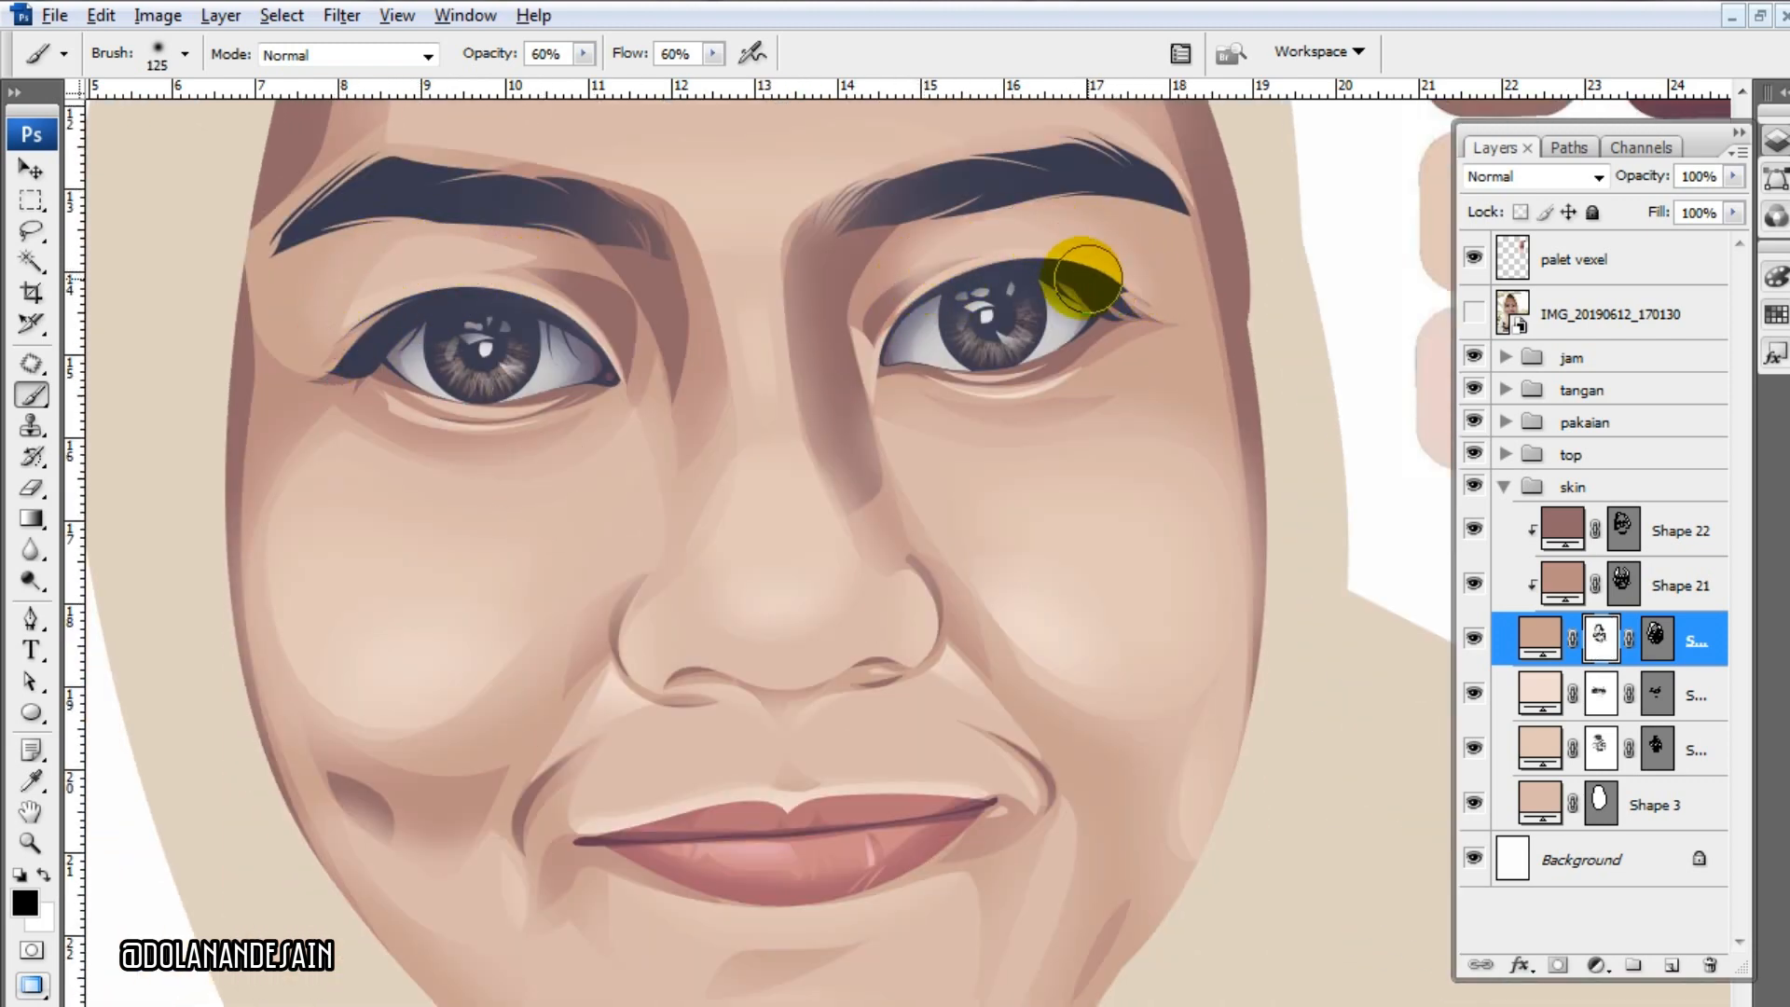
scroll(1053, 280, "down", 3)
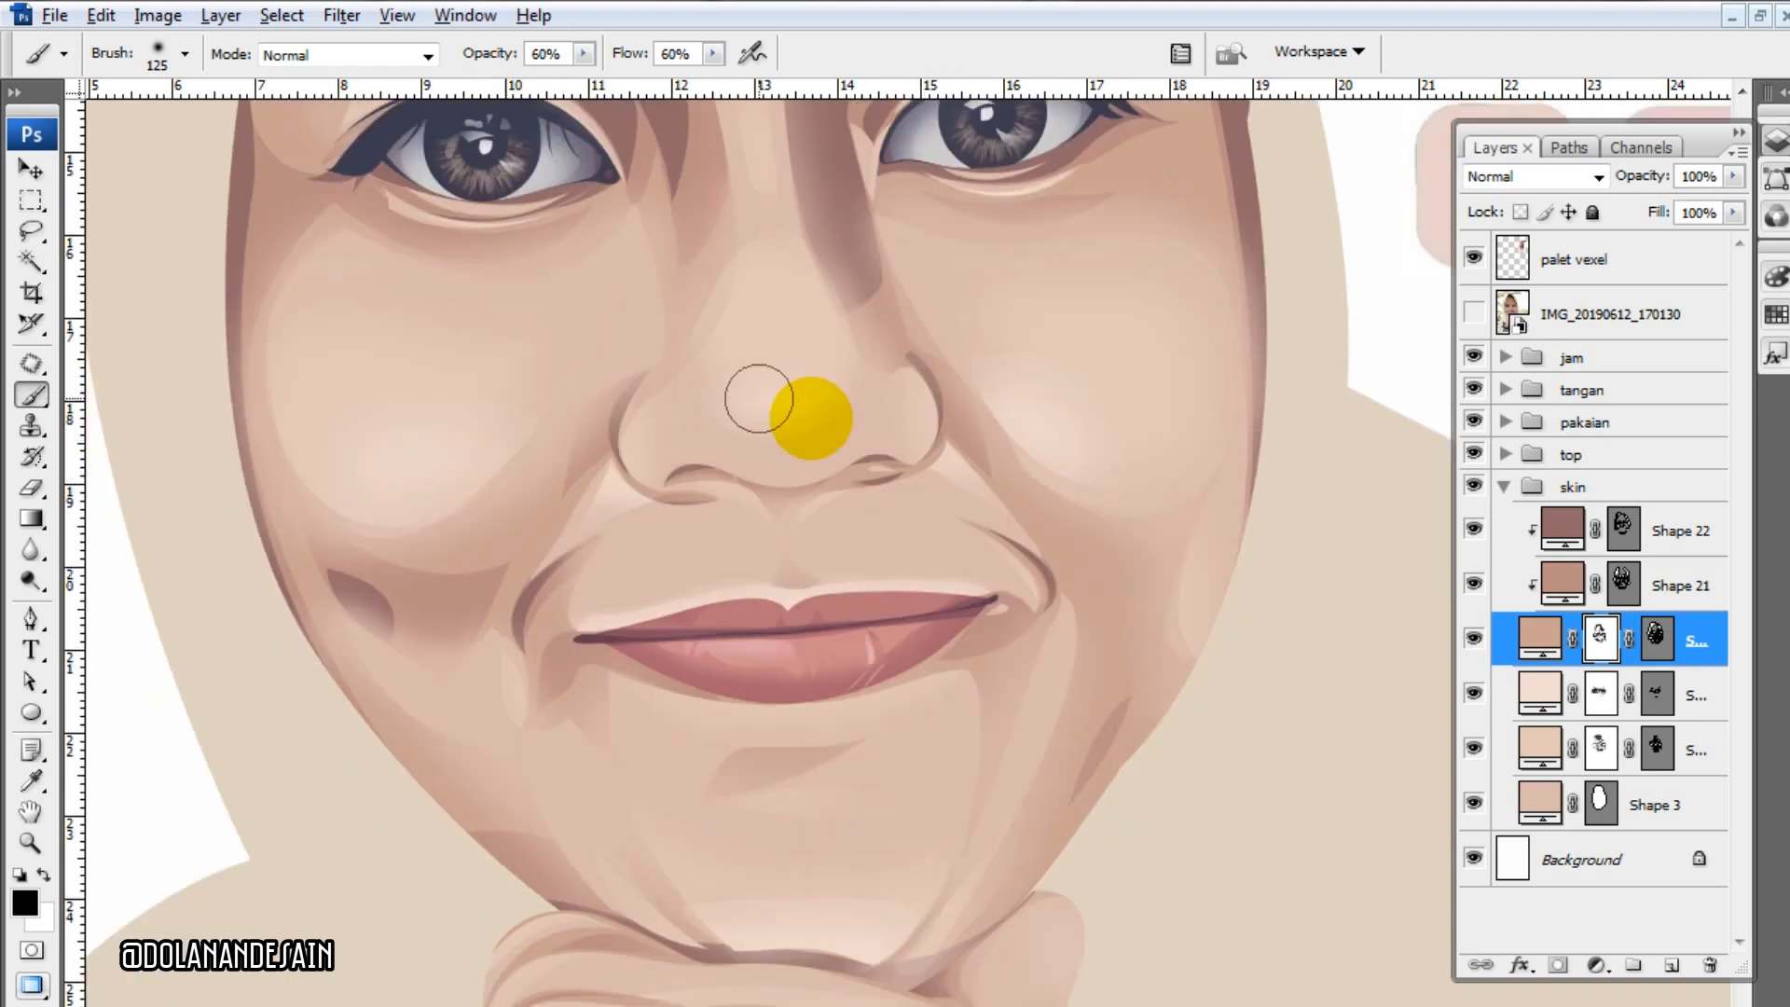
scroll(933, 625, "down", 2)
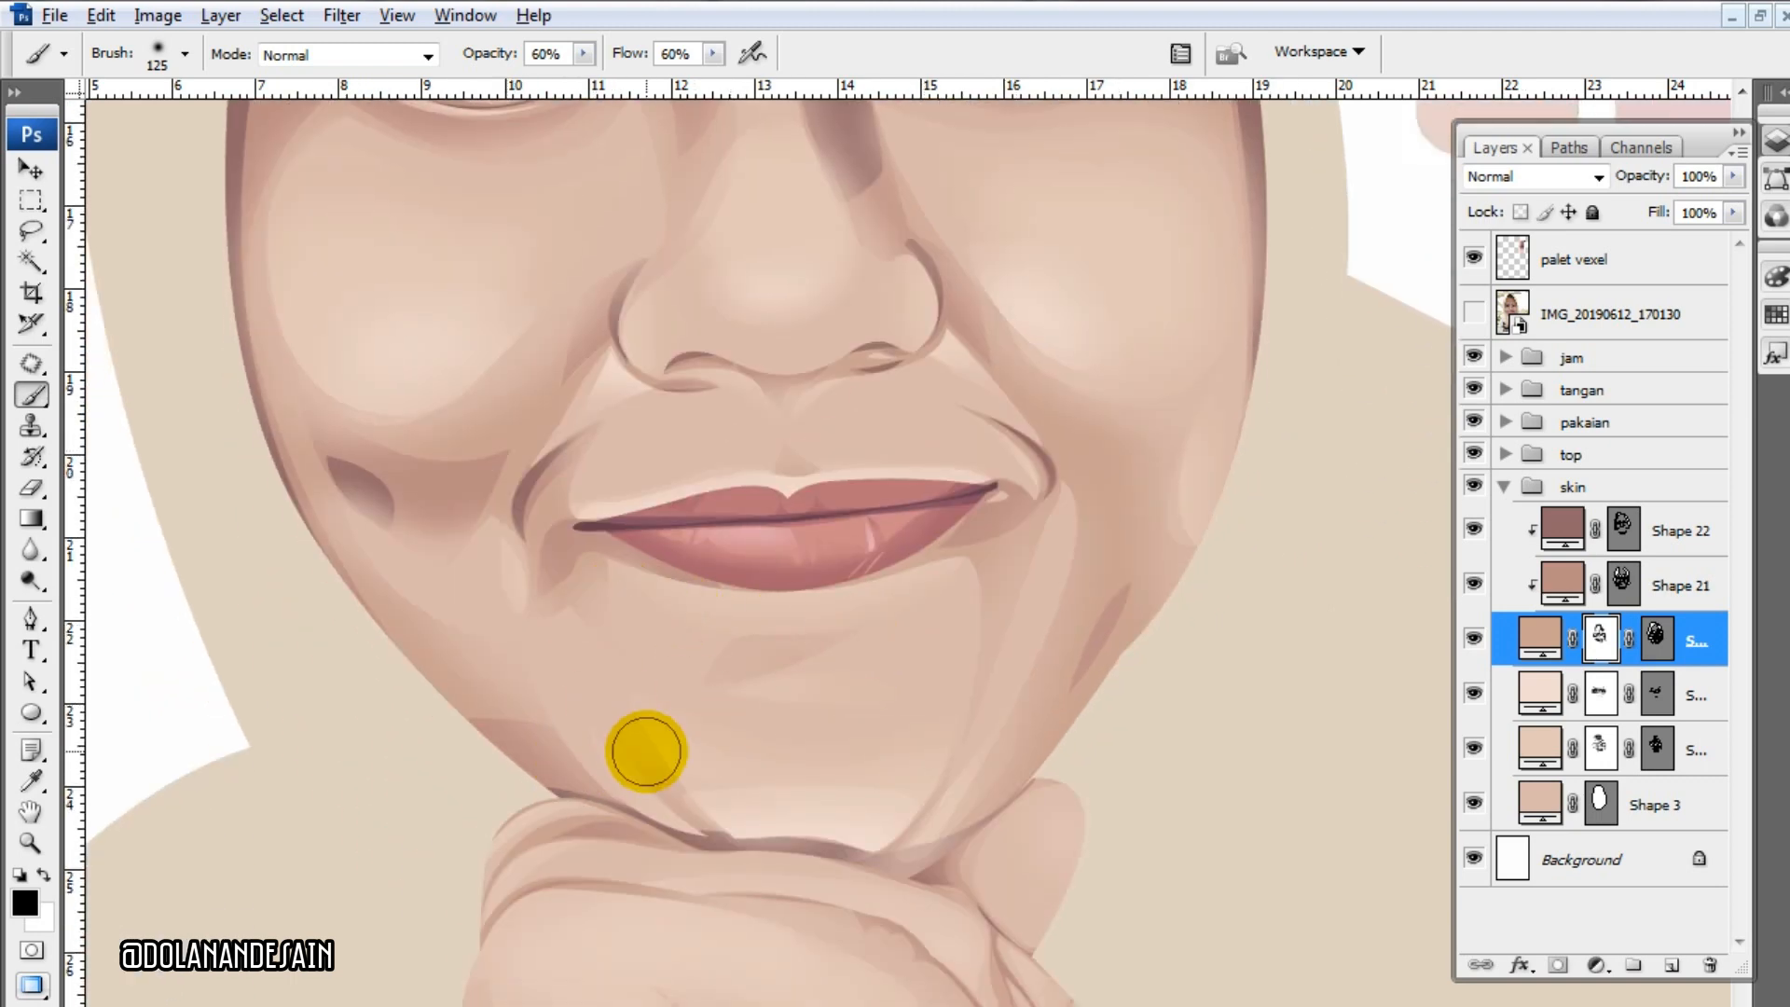
- Add a layer mask to Shape 21 and compare the face with the reference photo
key("ctrl+minus")
key("ctrl+minus")
scroll(1091, 644, "up", 3)
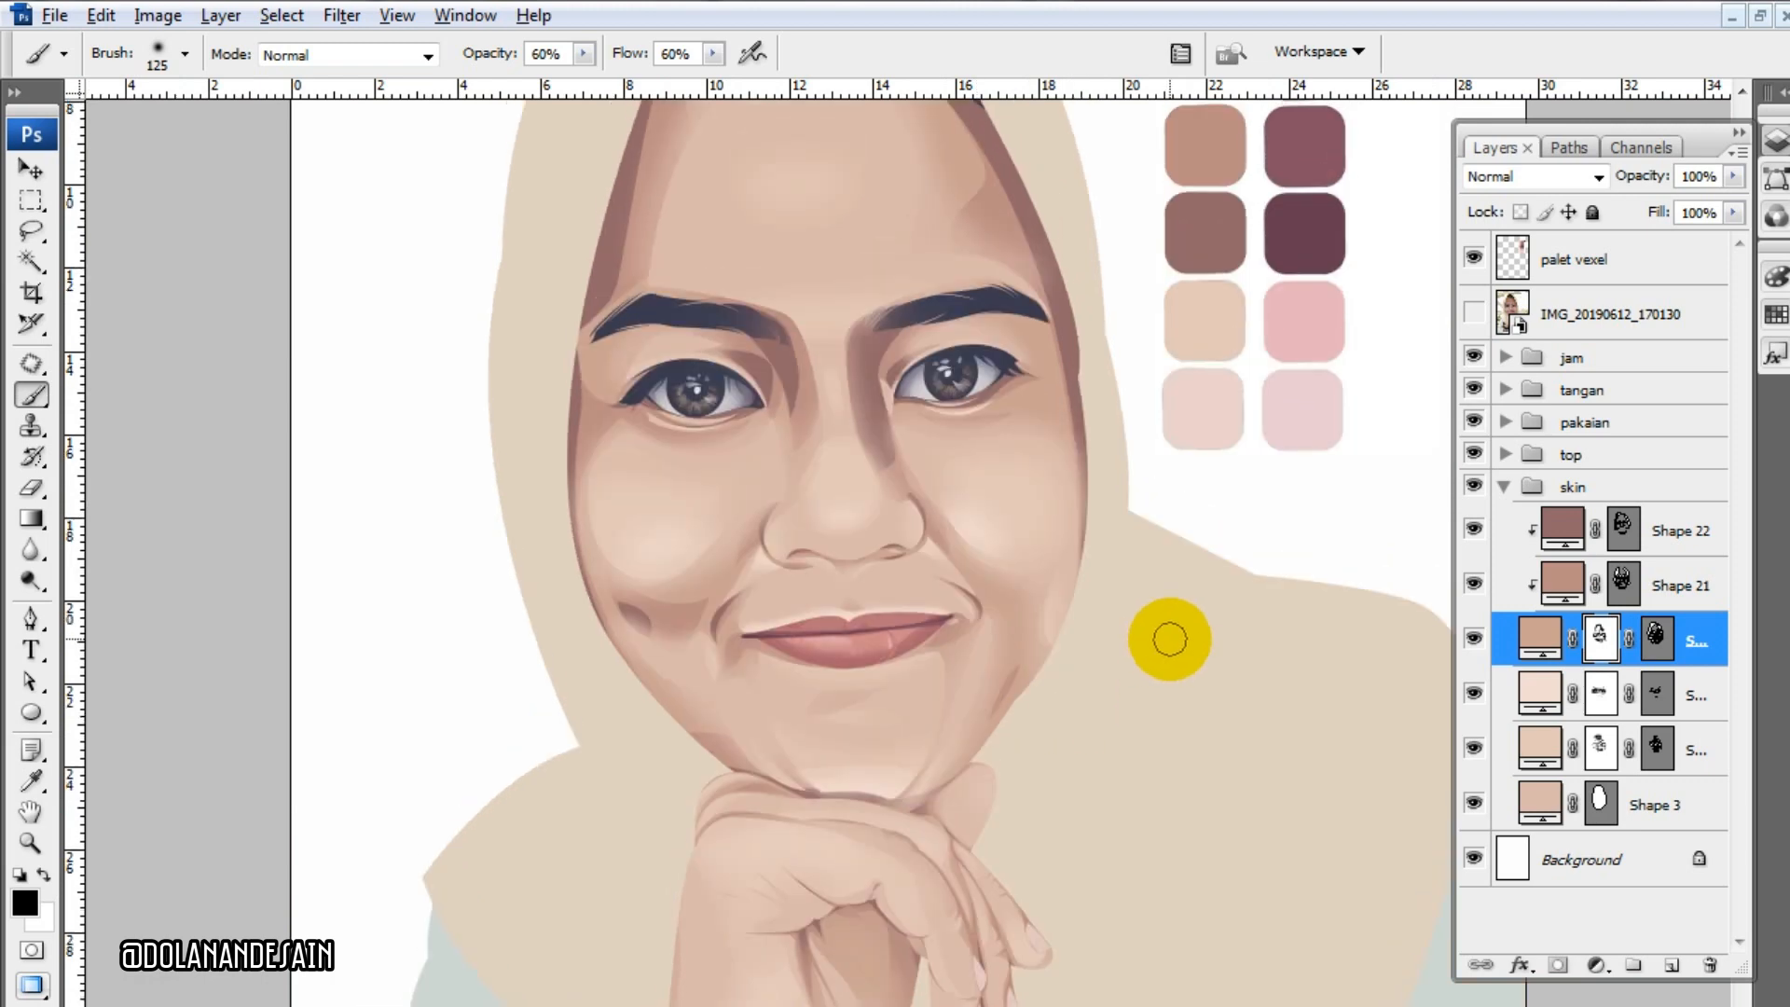
left_click(1678, 594)
left_click(1557, 965)
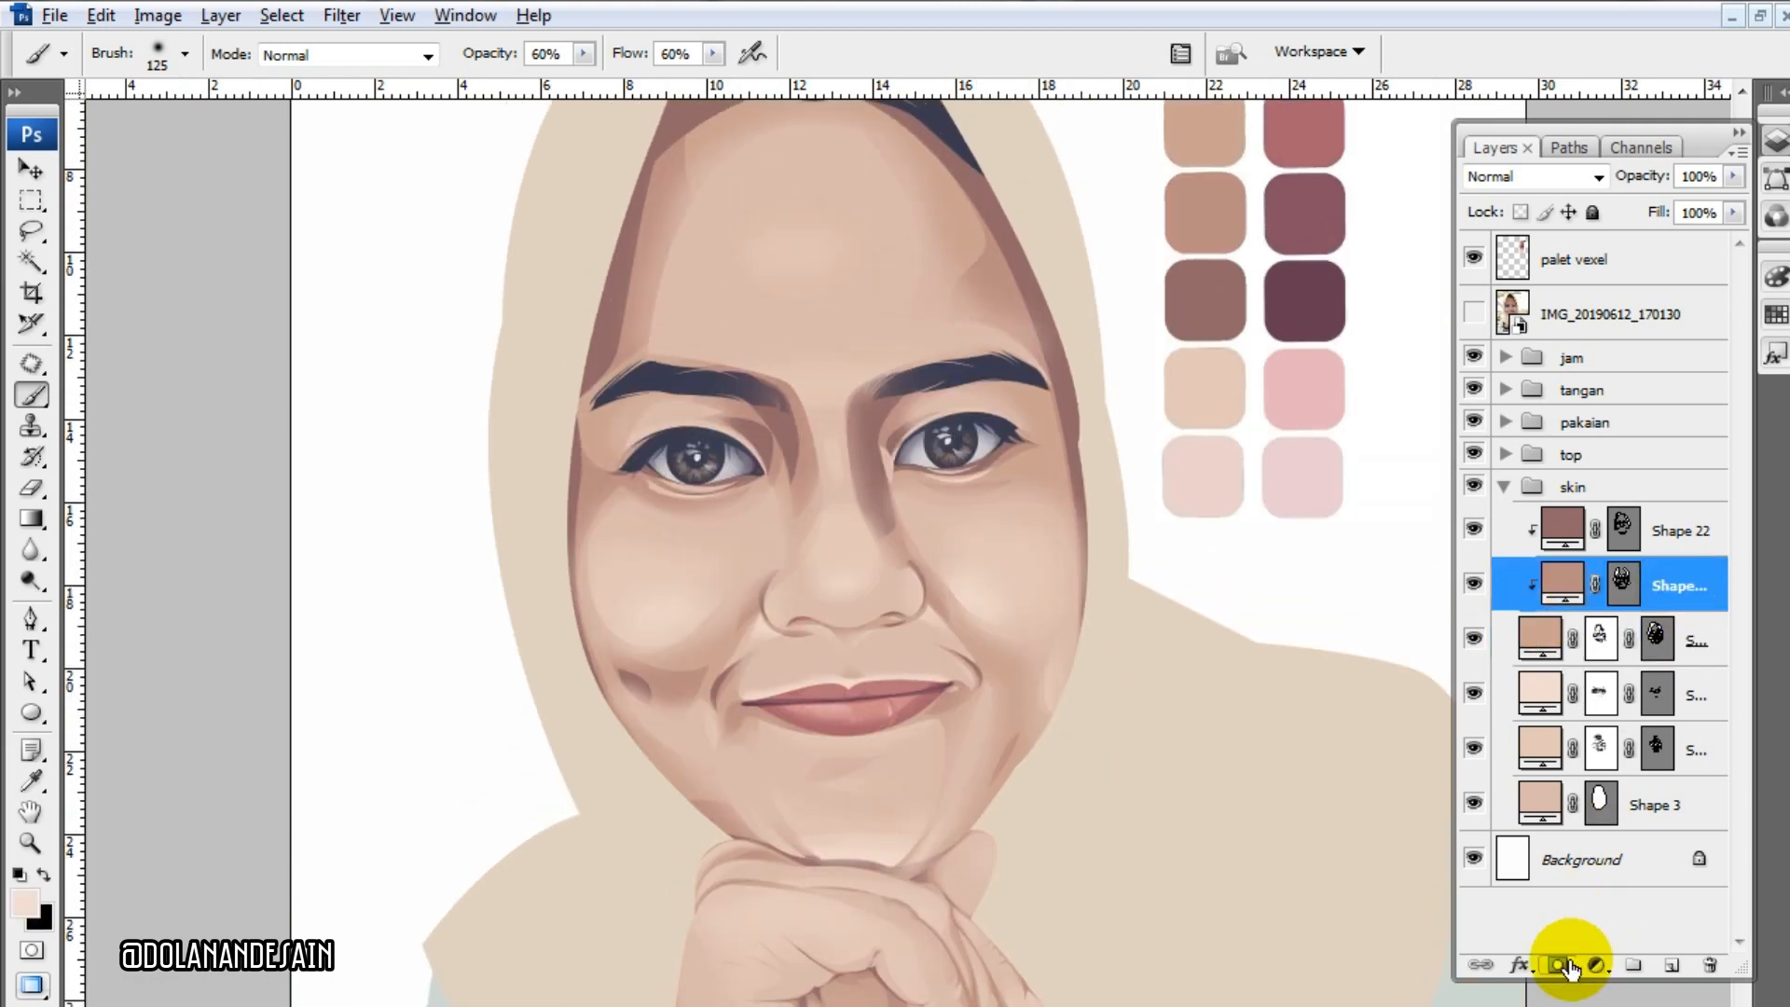
left_click(1473, 313)
left_click(1472, 314)
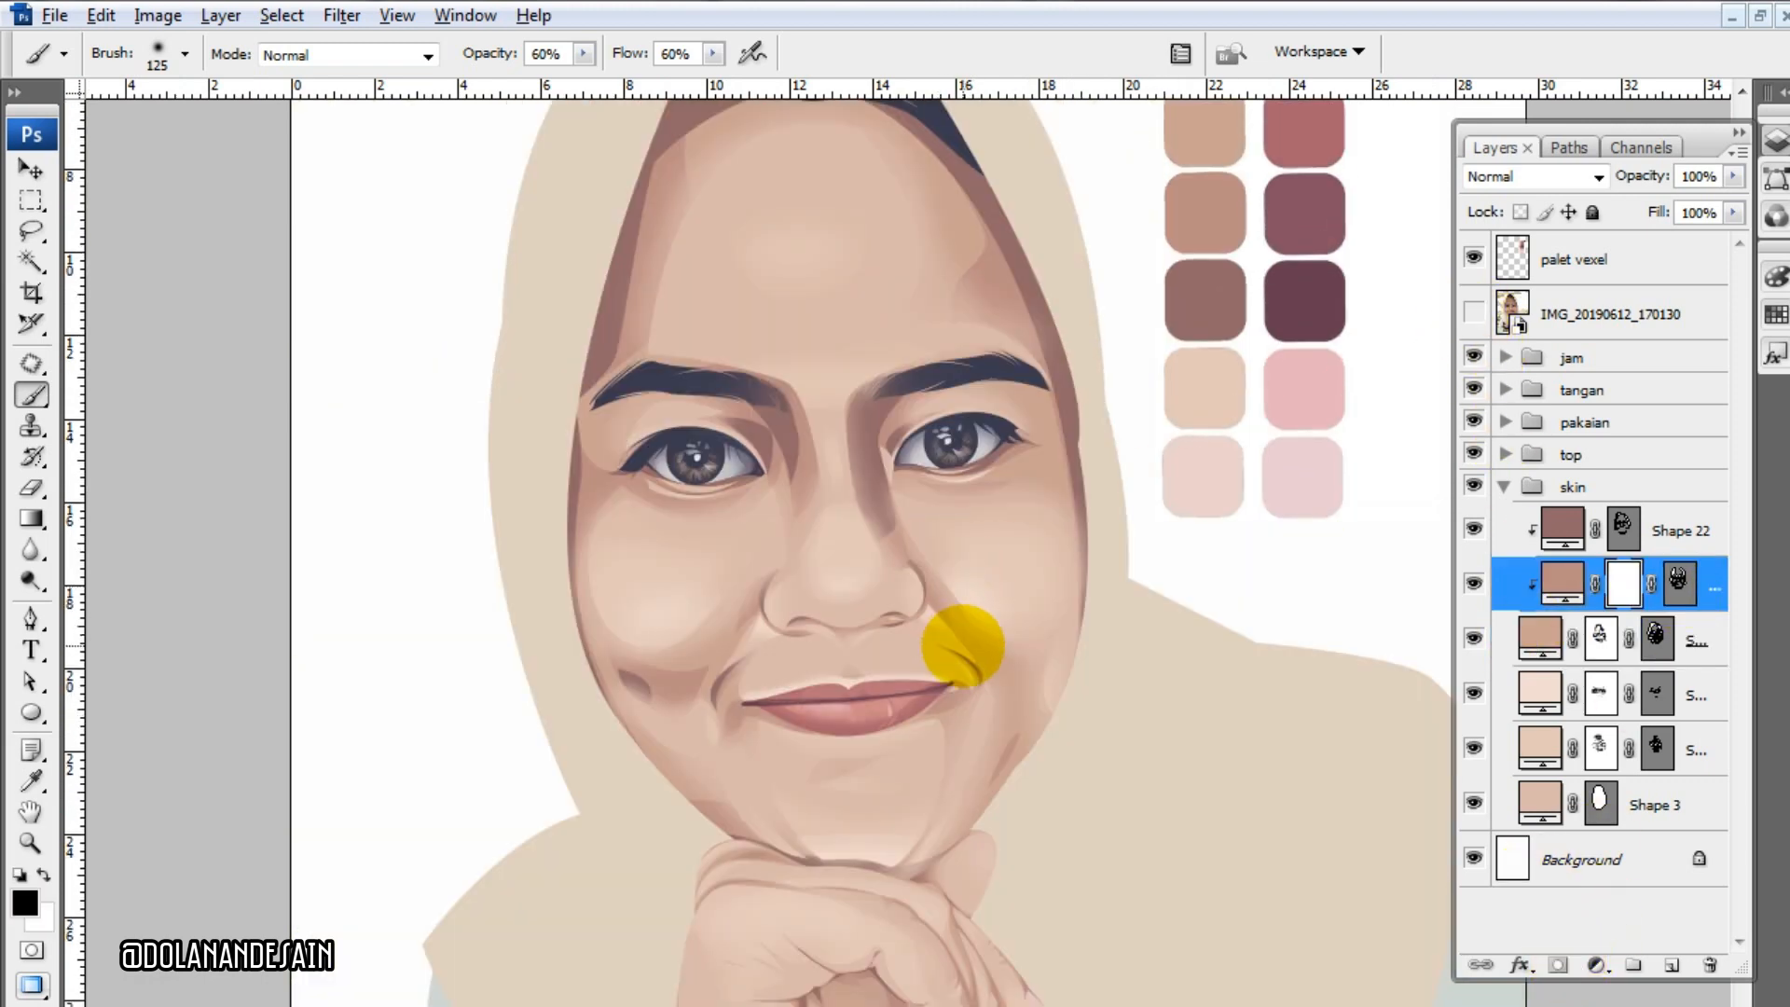
- Fade Shape 21's shadows beside the mouth and on the lower left cheek with a 125 px brush, checking the reference photo
key("ctrl+plus")
scroll(1039, 717, "down", 1)
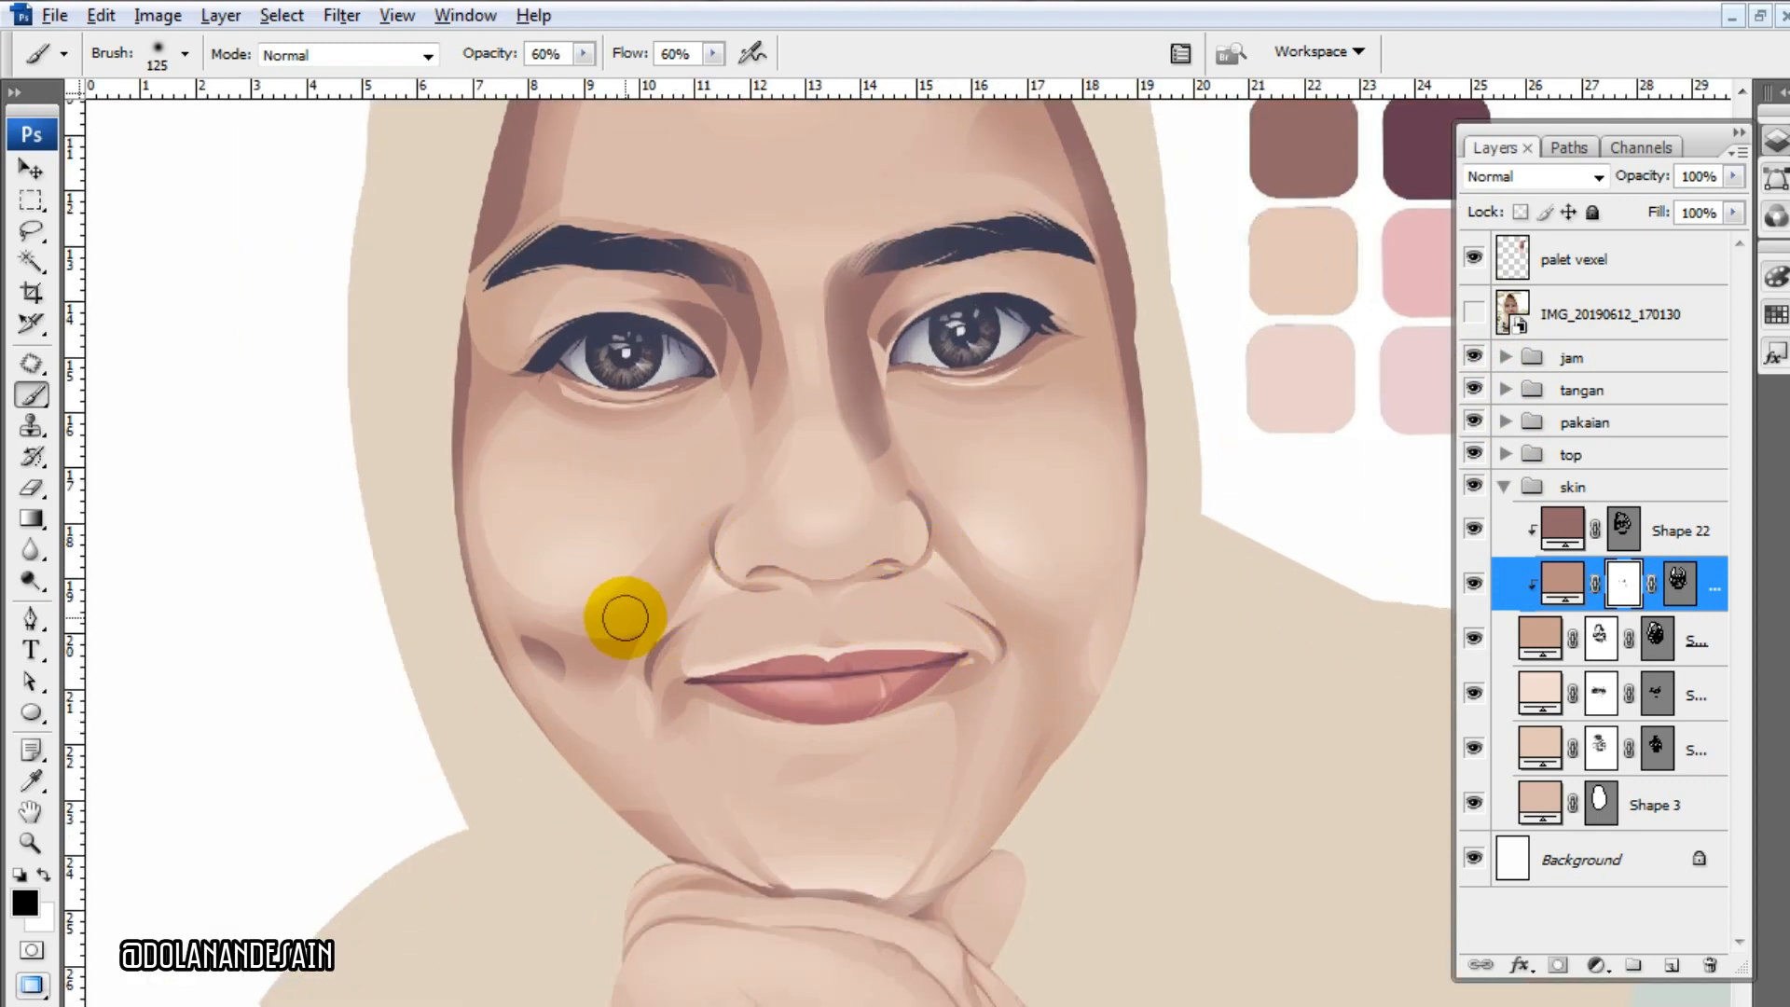
left_click(1473, 314)
left_click(1473, 314)
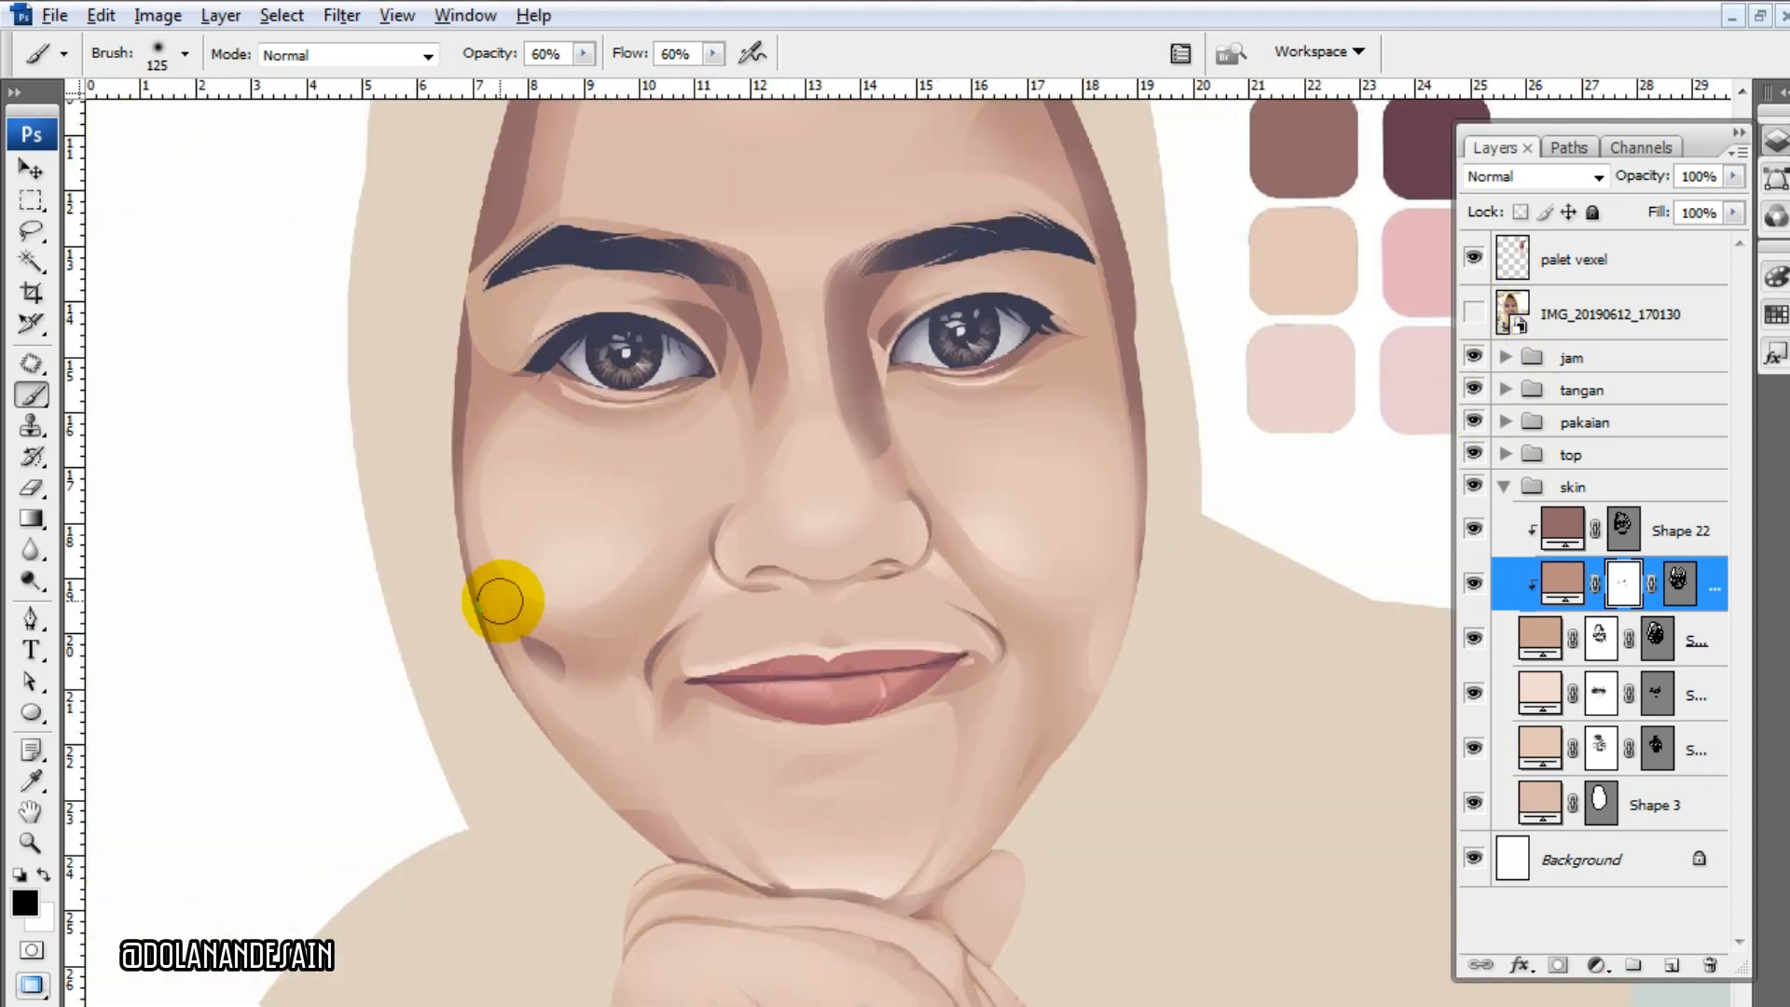
scroll(575, 820, "down", 1)
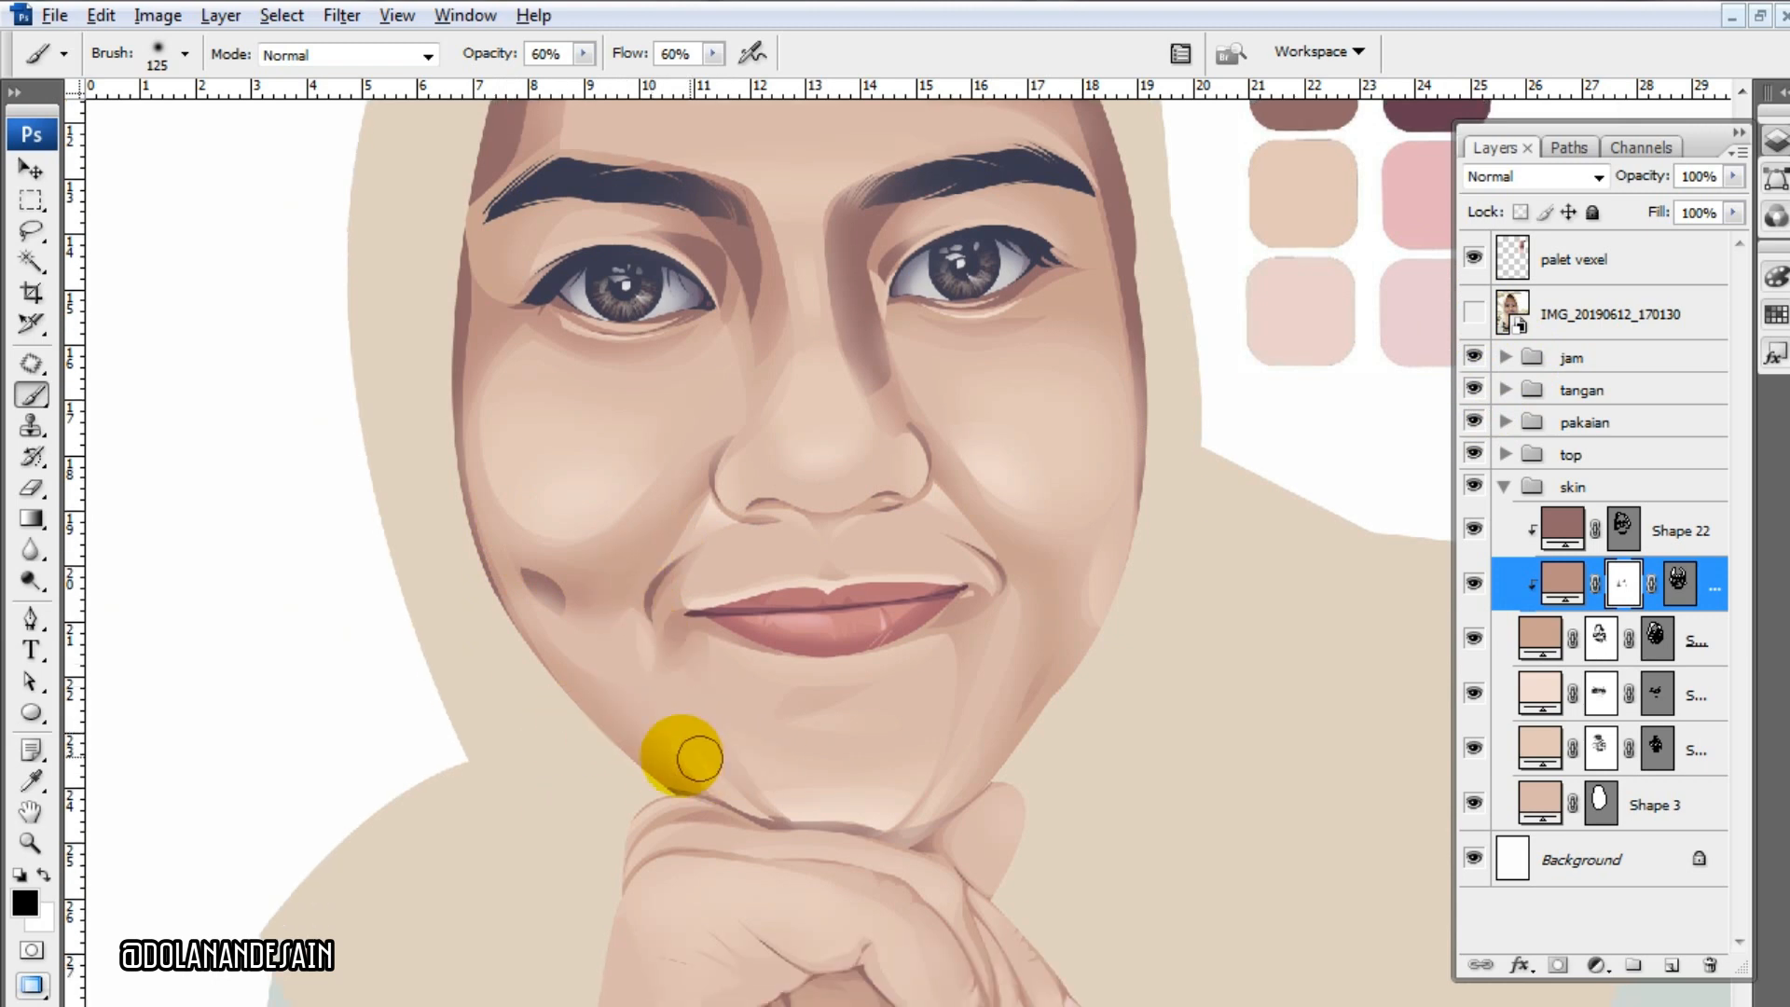
scroll(783, 532, "up", 1)
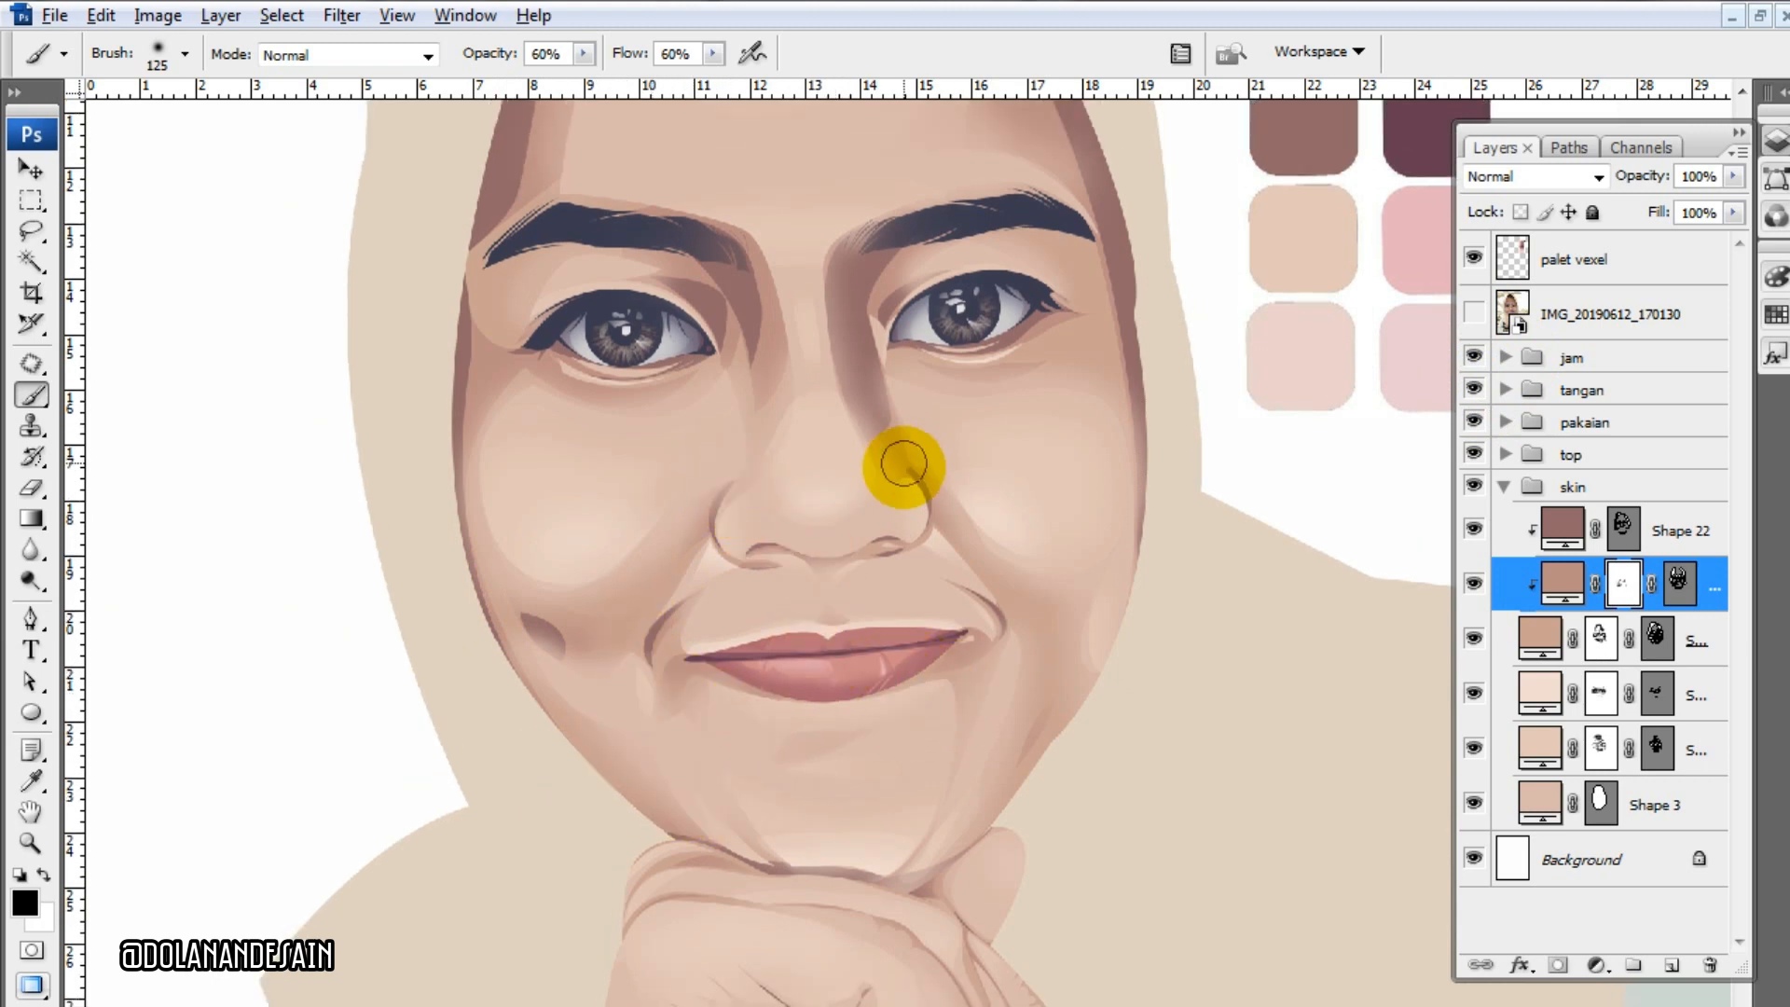
- Blend Shape 21's shadows beside the nose bridge and on both sides of the forehead with 175 to 250 px brushes
scroll(900, 458, "up", 1)
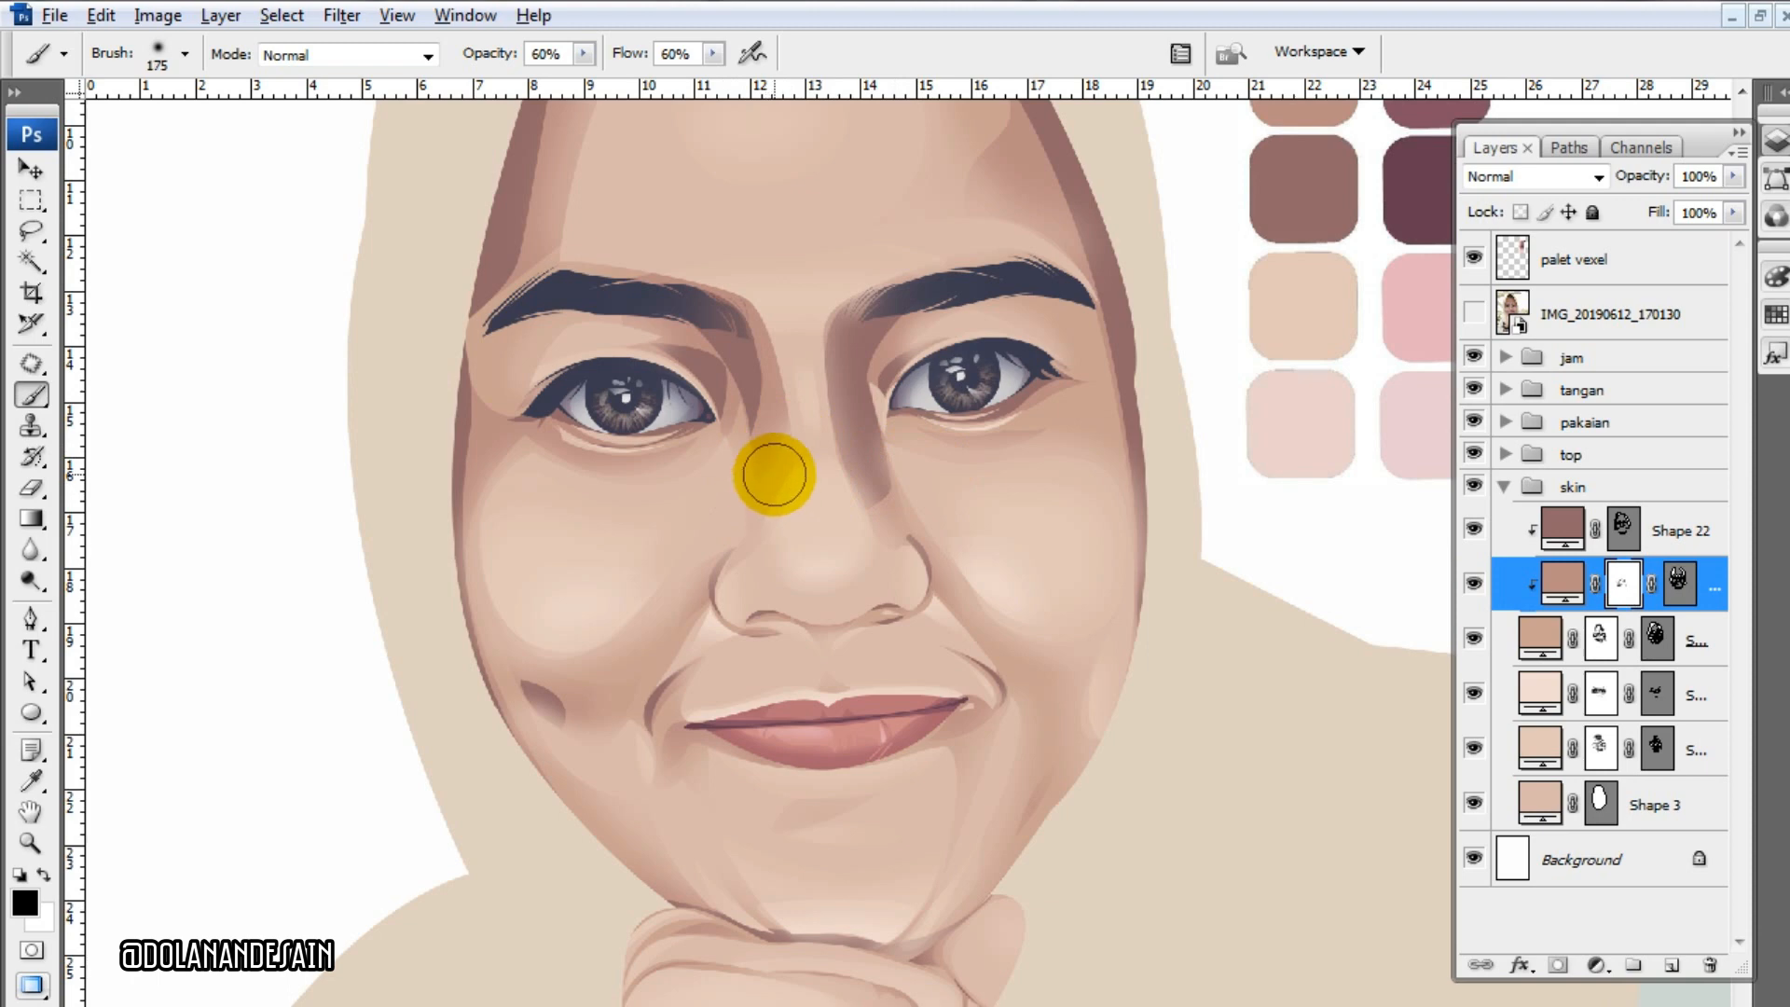
key("bracketright")
key("bracketright")
scroll(965, 257, "up", 1)
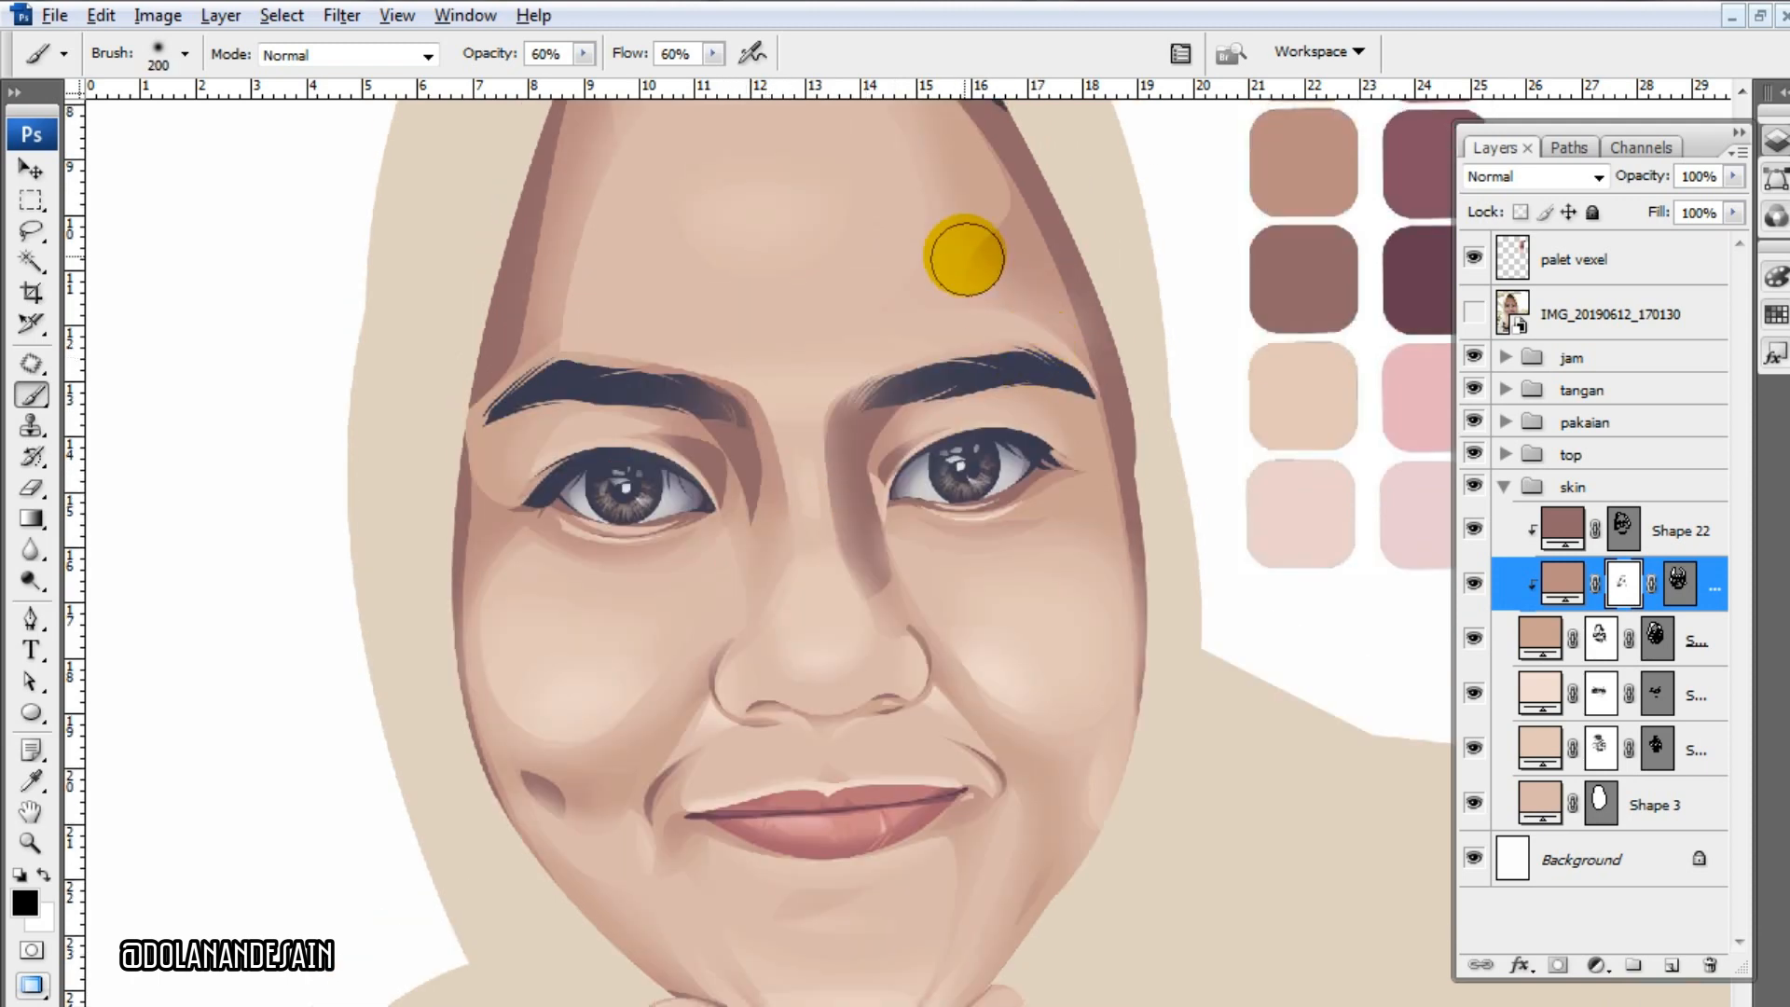
left_click_drag(975, 207, 967, 317)
scroll(641, 403, "up", 3)
left_click_drag(613, 194, 604, 420)
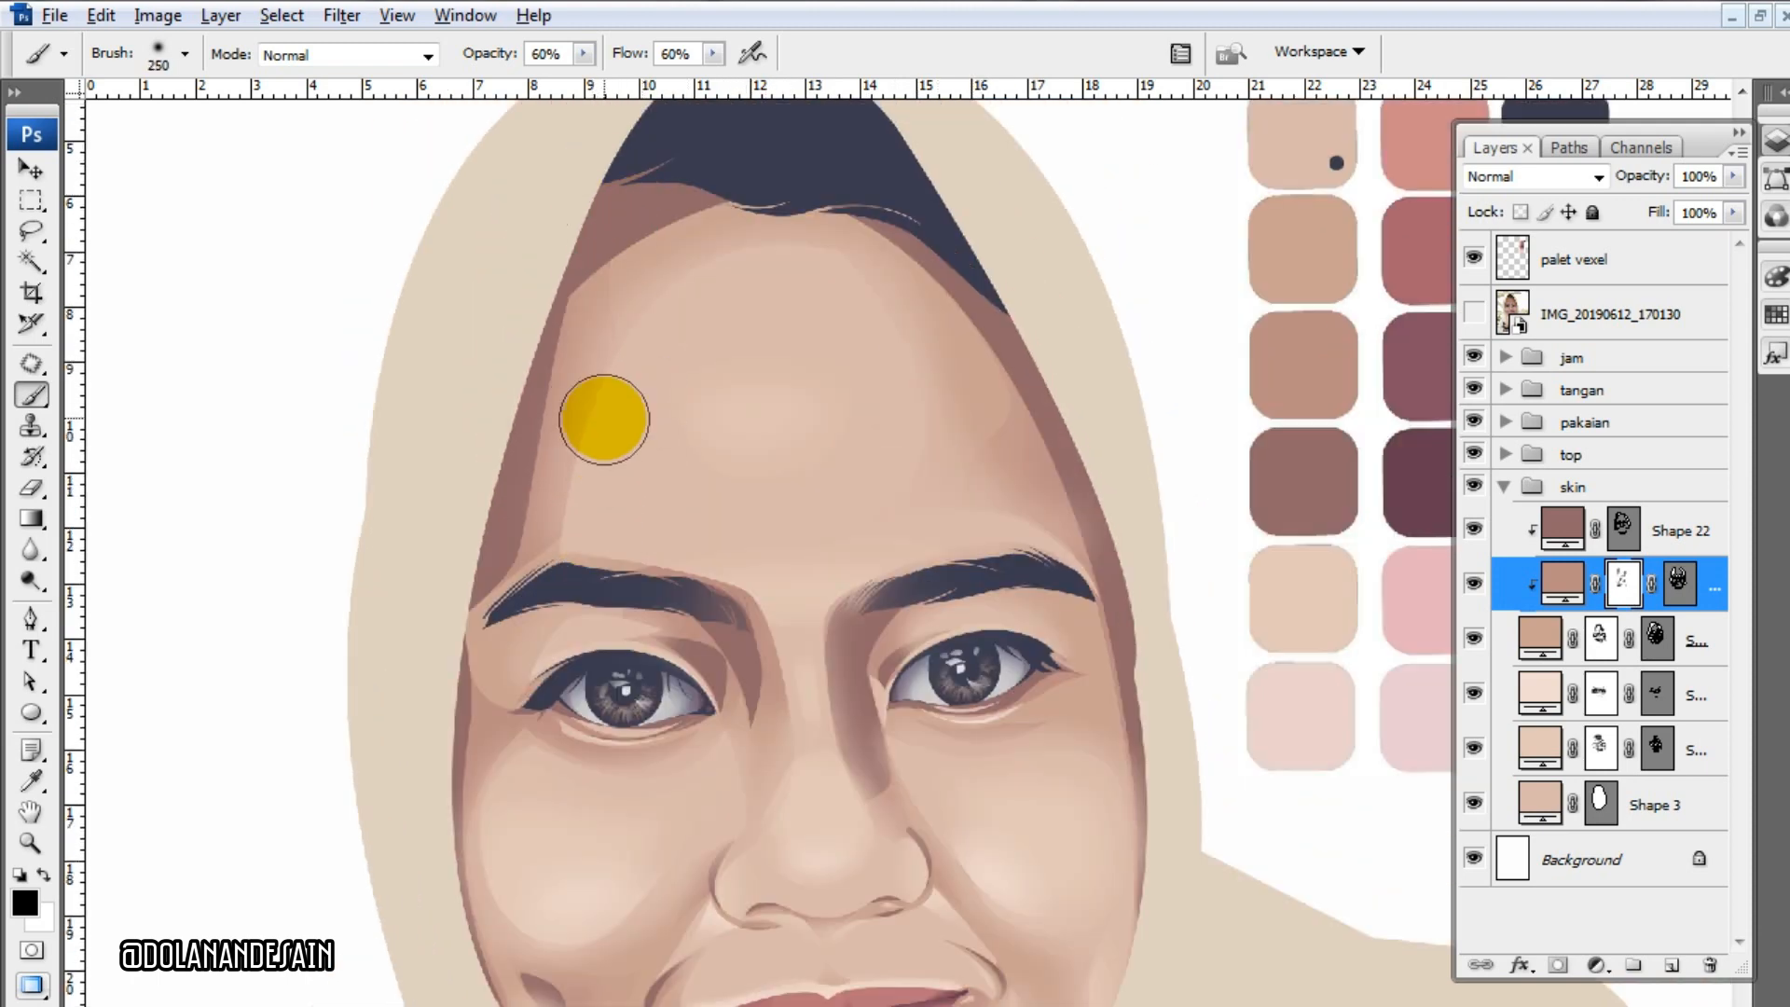
- Soften Shape 21's shadow on the lower left cheek with a 175 px brush and check the lower face
scroll(499, 612, "down", 2)
scroll(503, 531, "down", 1)
scroll(568, 620, "down", 1)
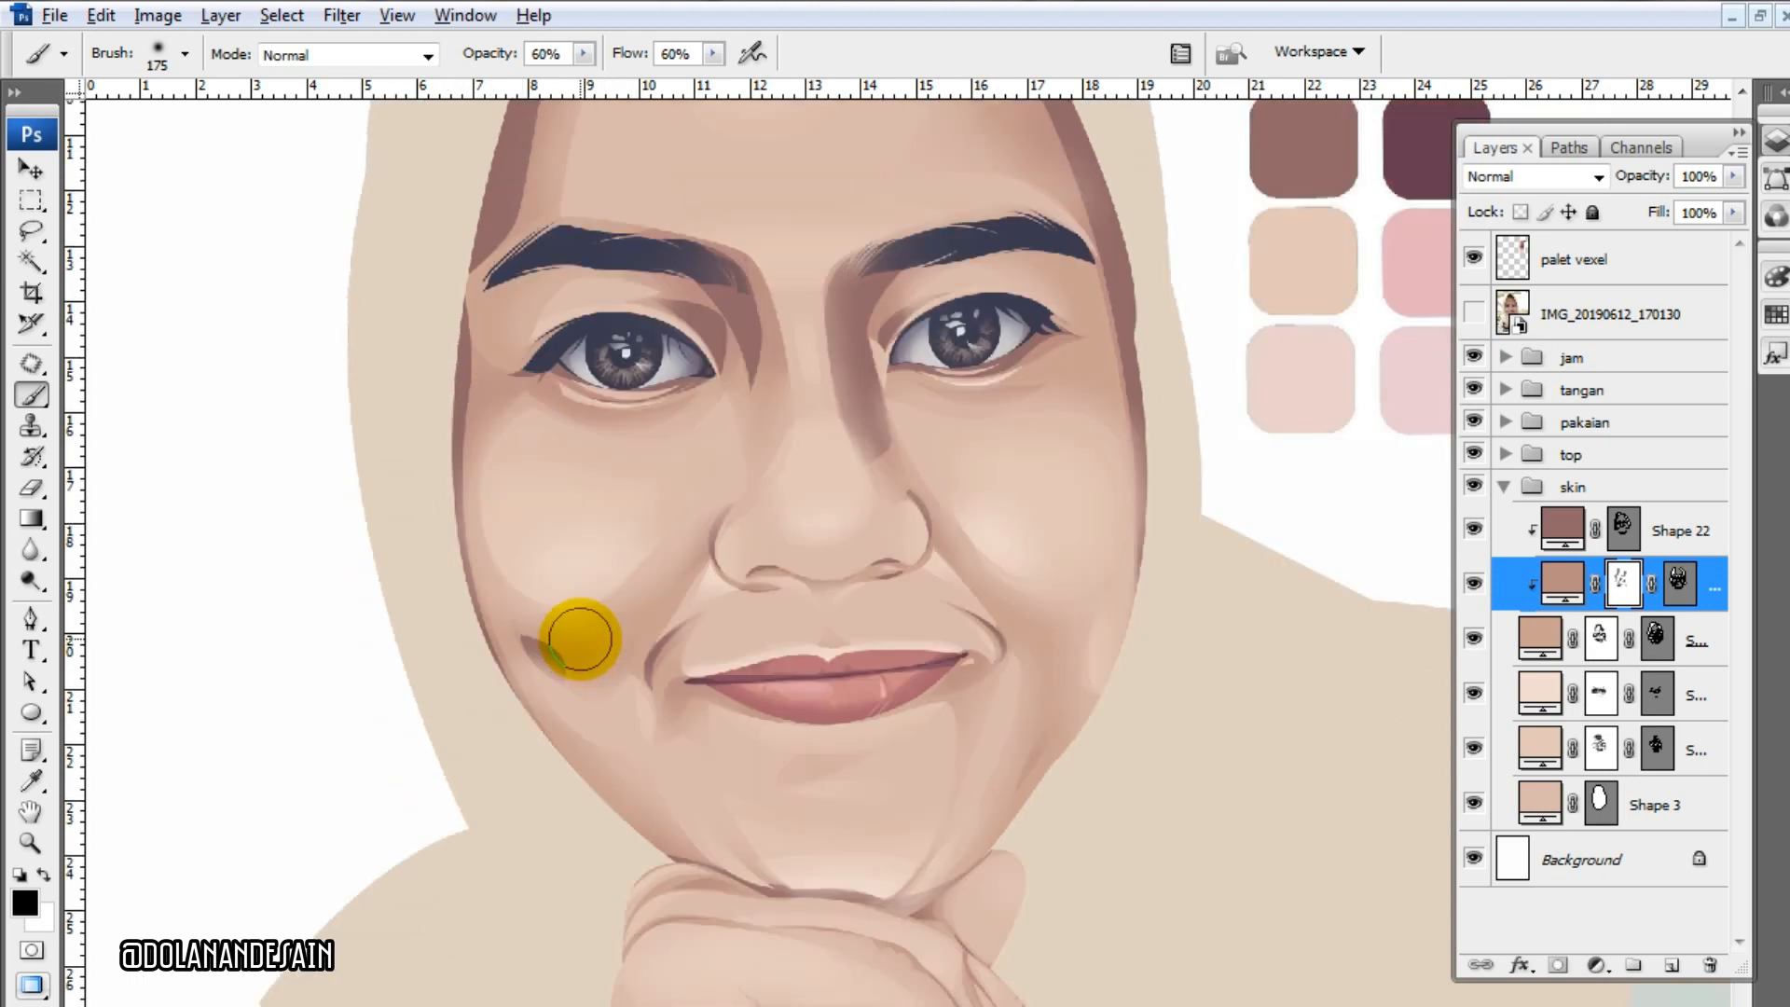
scroll(699, 597, "down", 1)
scroll(1025, 484, "up", 1)
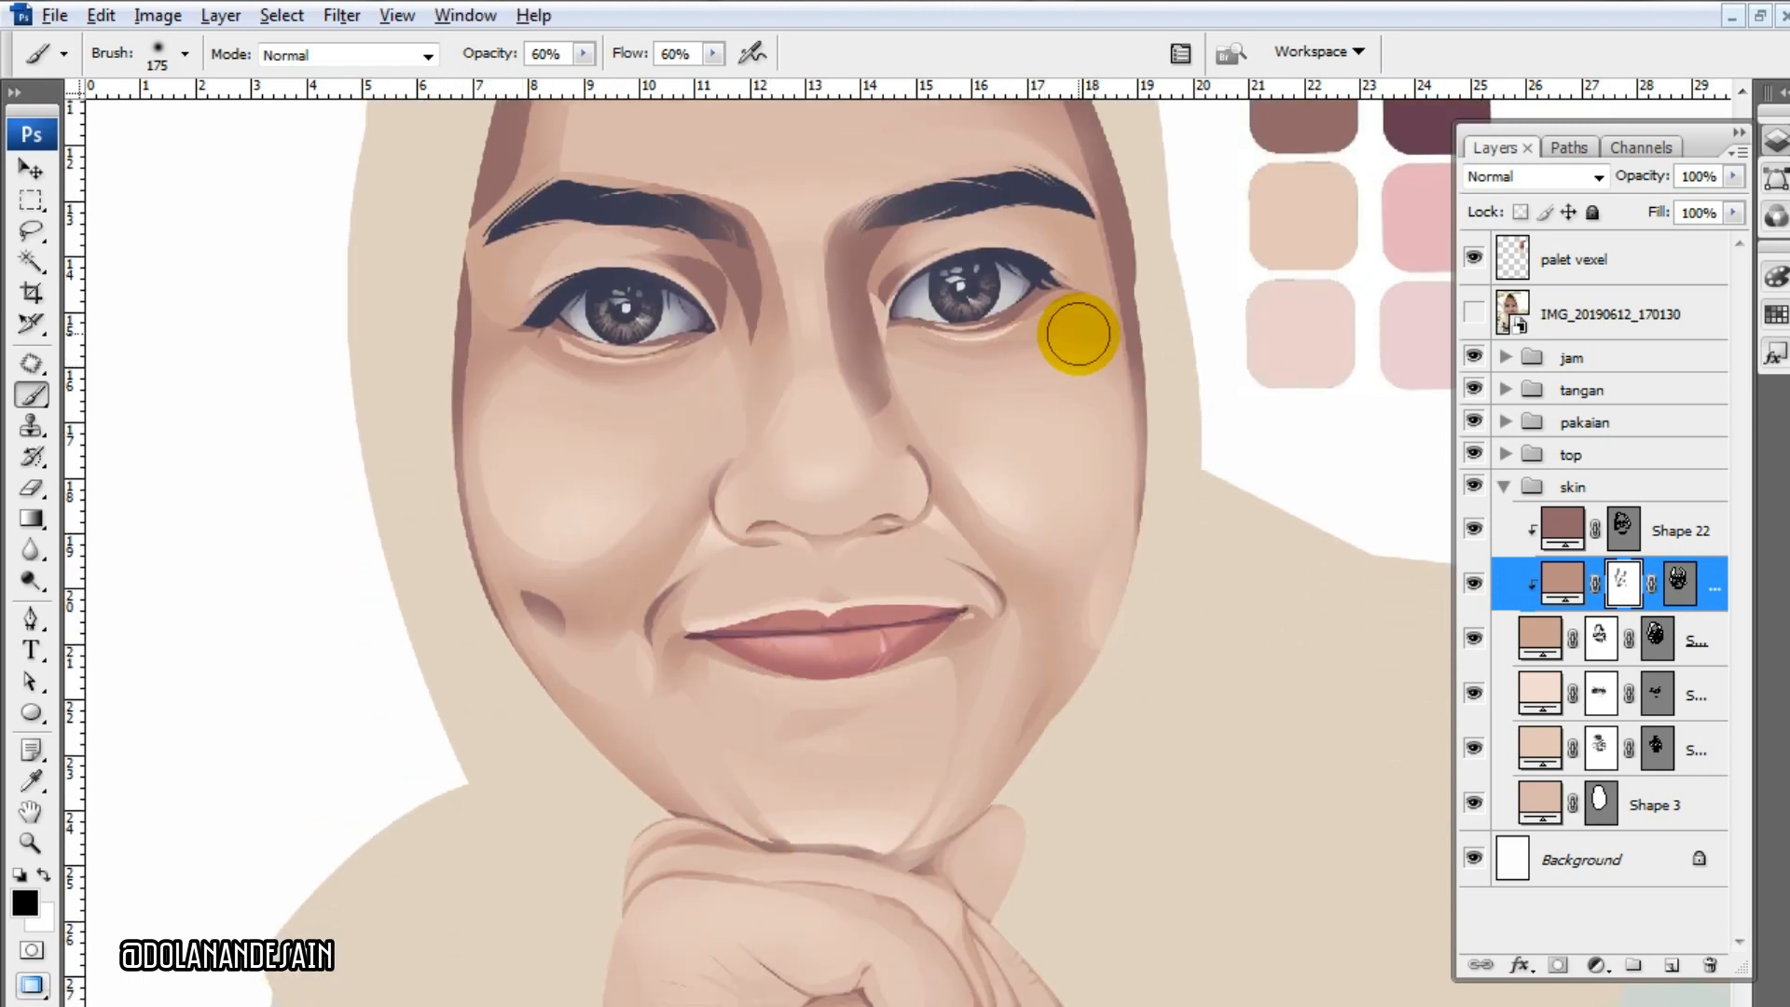
- Add a layer mask to Shape 22, check Shape 21's outlines, and enlarge the brush to 250 px
left_click(1675, 536)
left_click(1557, 965)
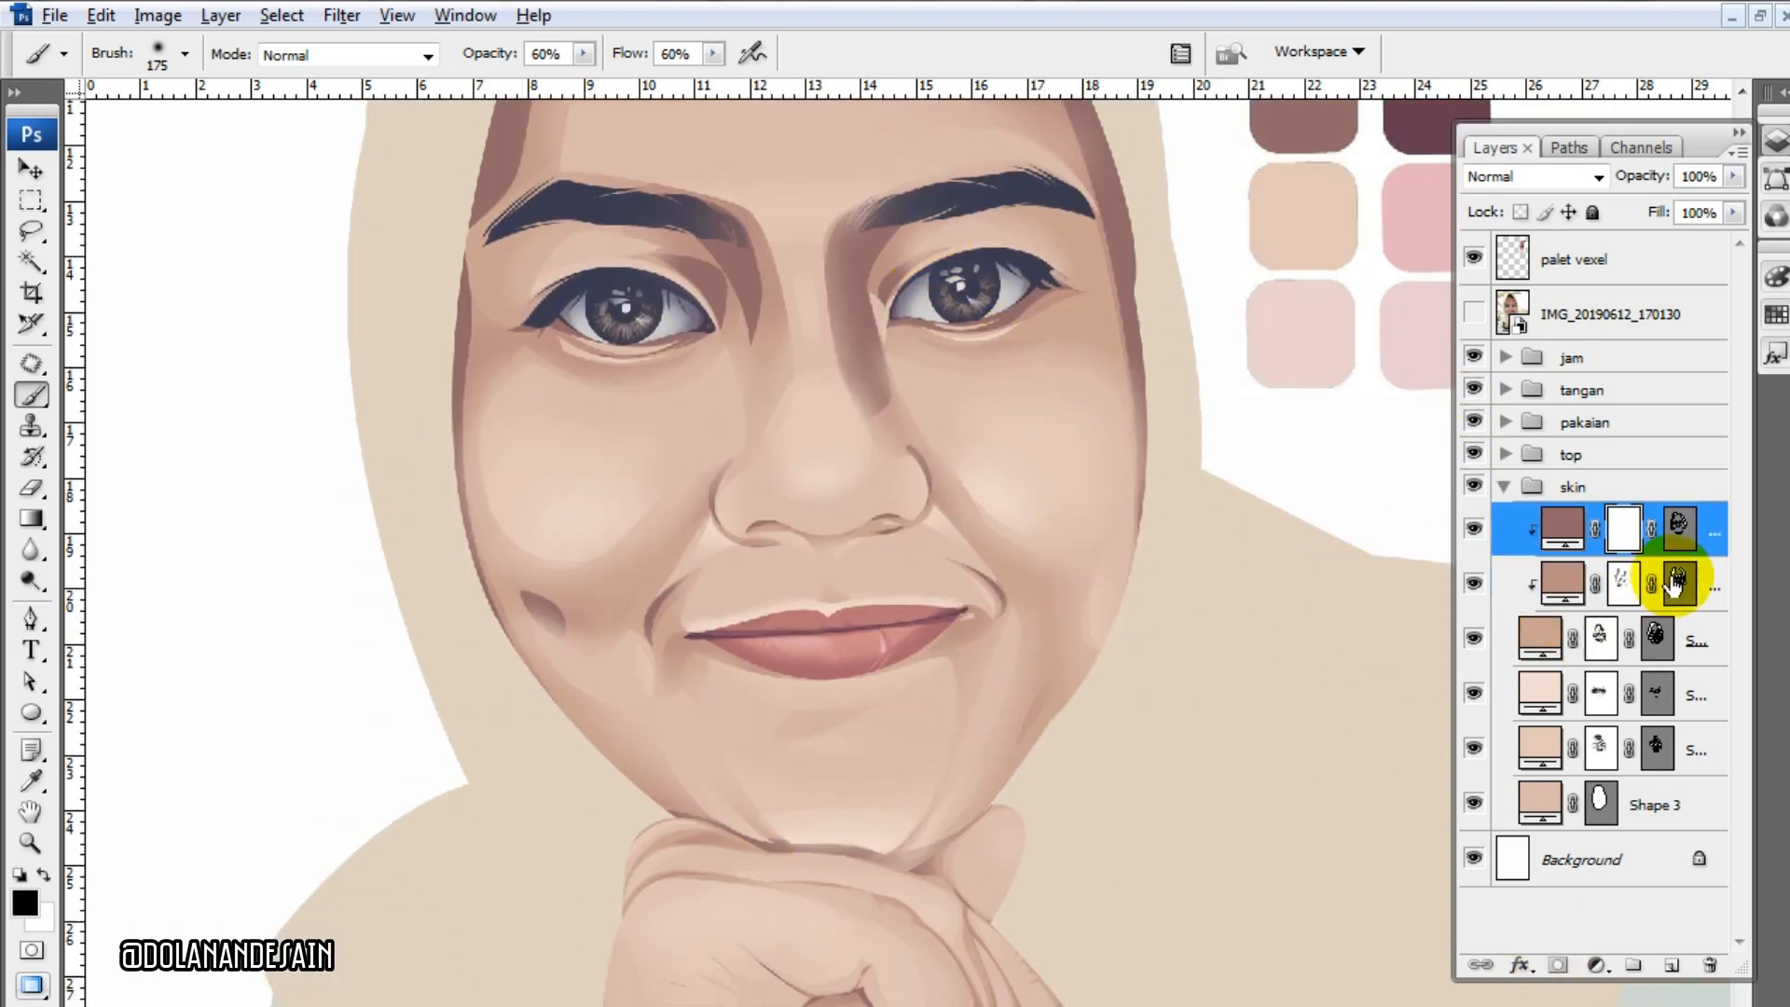
left_click(1678, 581)
left_click(1678, 581)
key("bracketright")
key("bracketright")
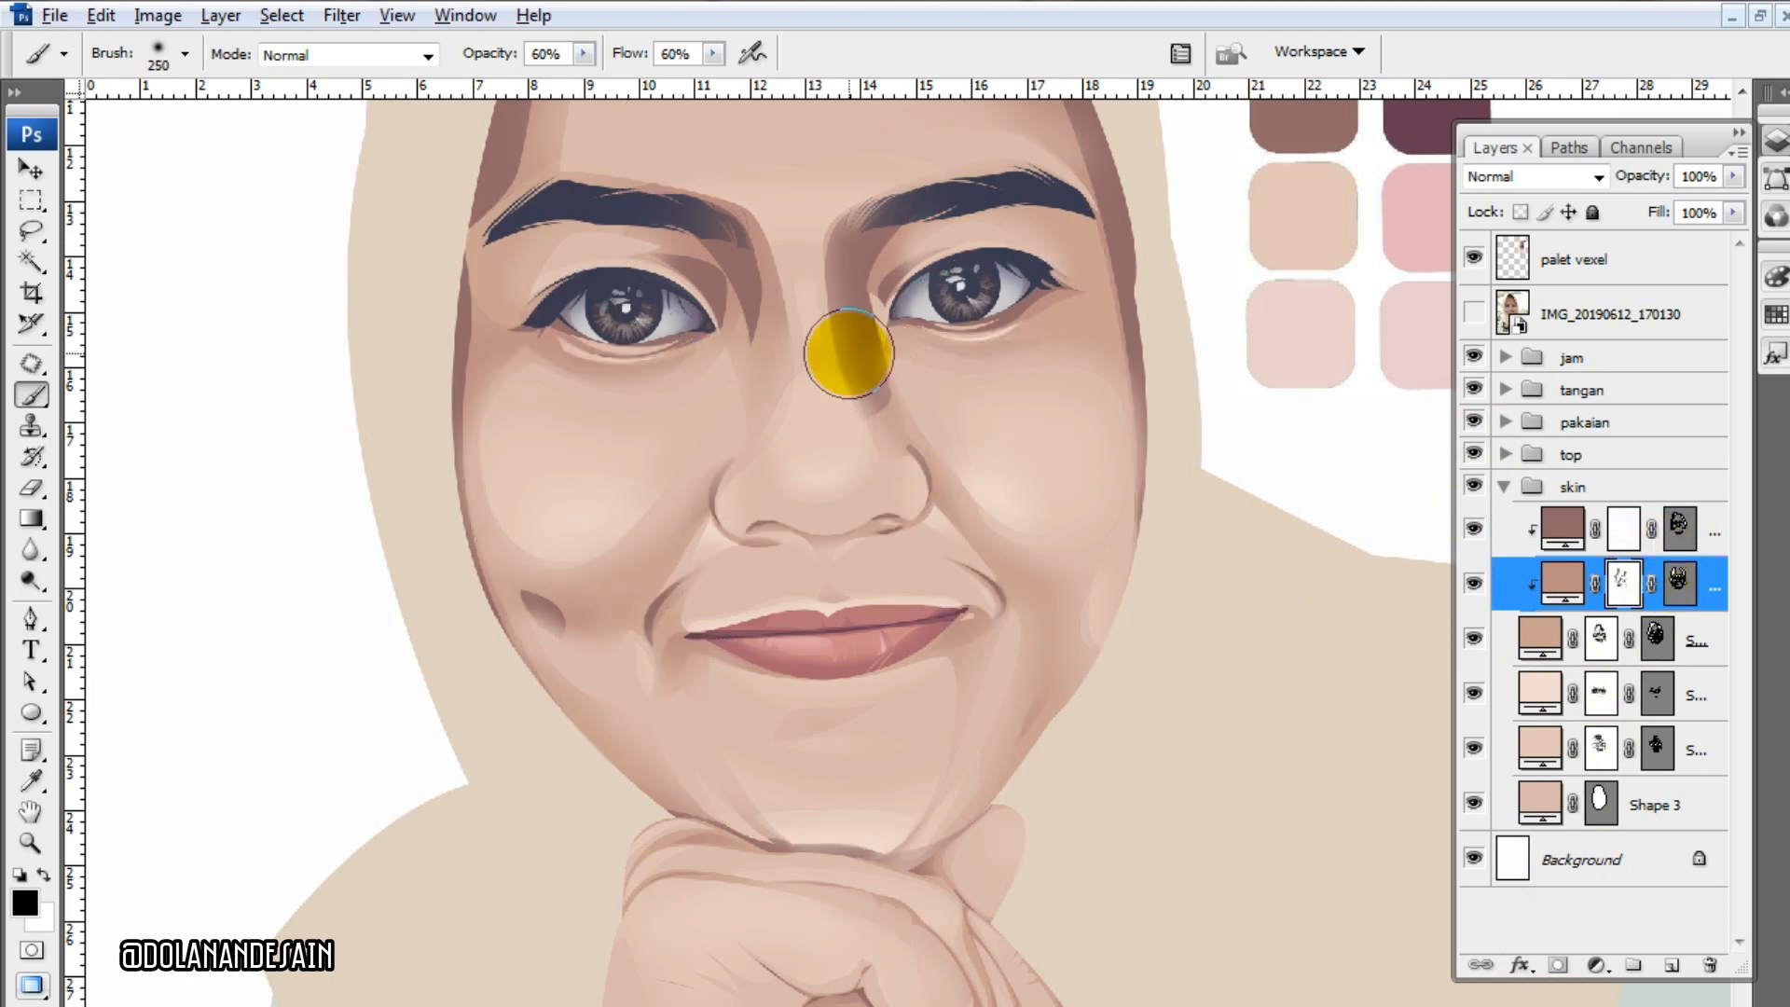
- Blend Shape 22's dark shadows along the nose bridge and inner eye corners on its layer mask with a 125 px brush
left_click(1678, 526)
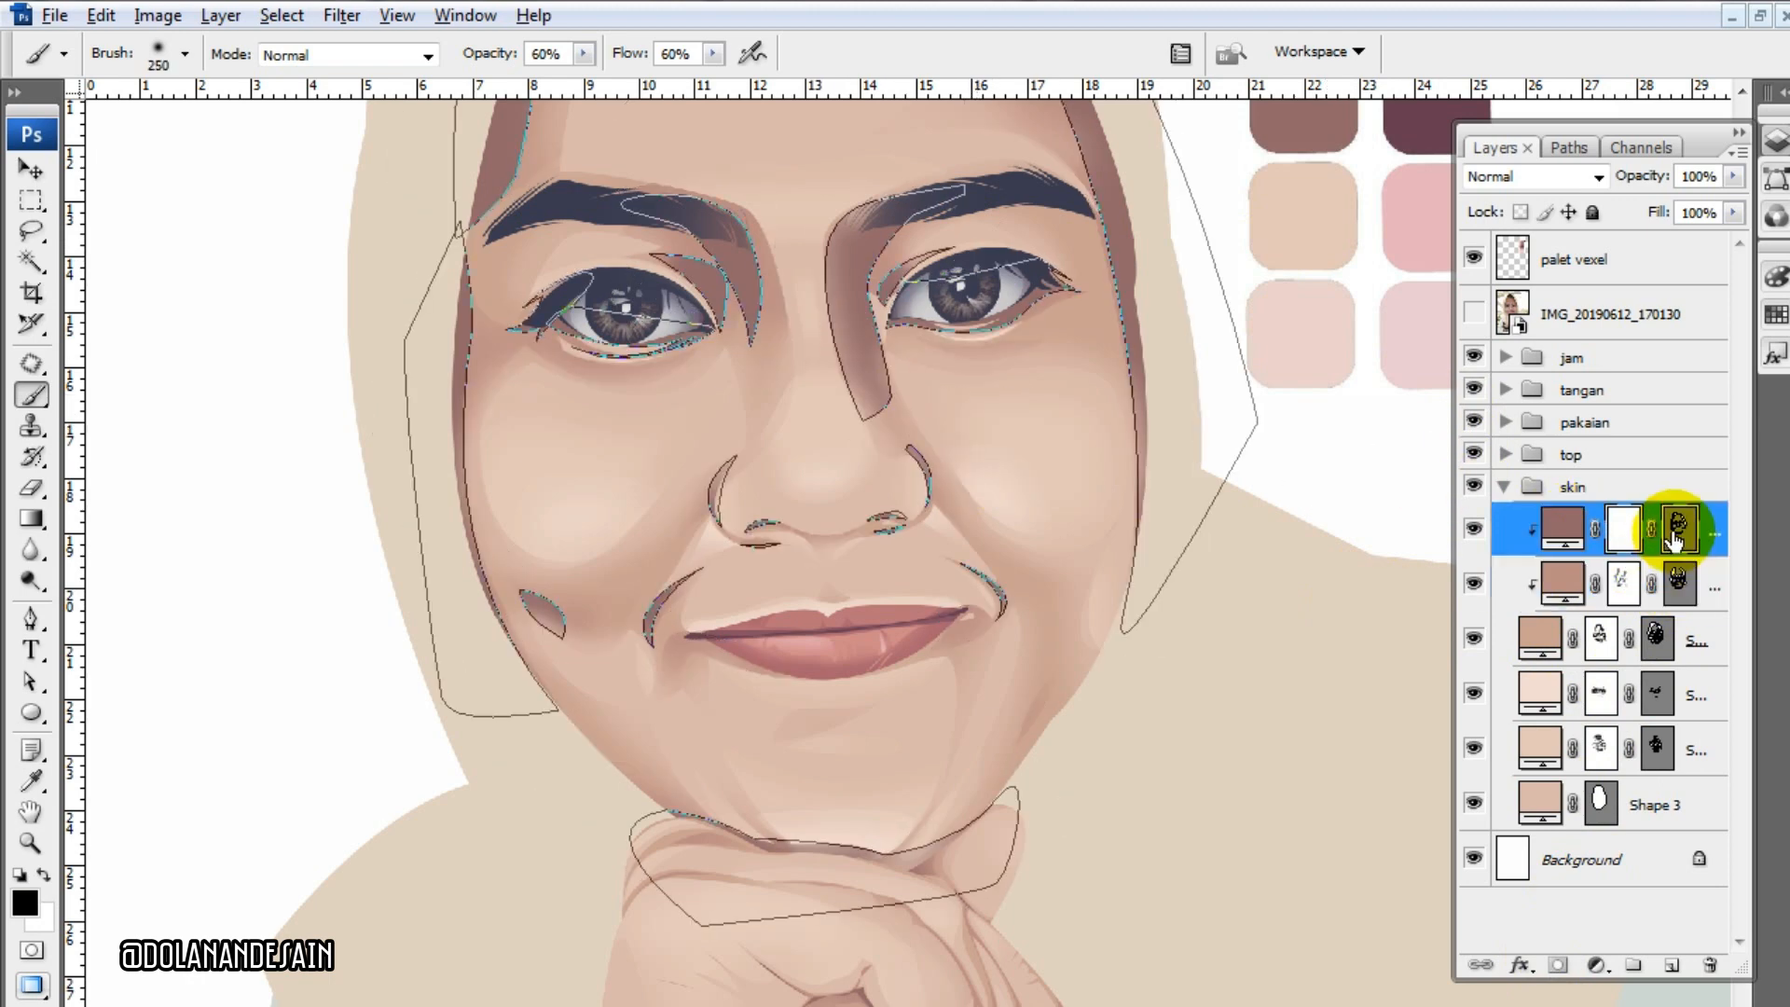
left_click(1678, 527)
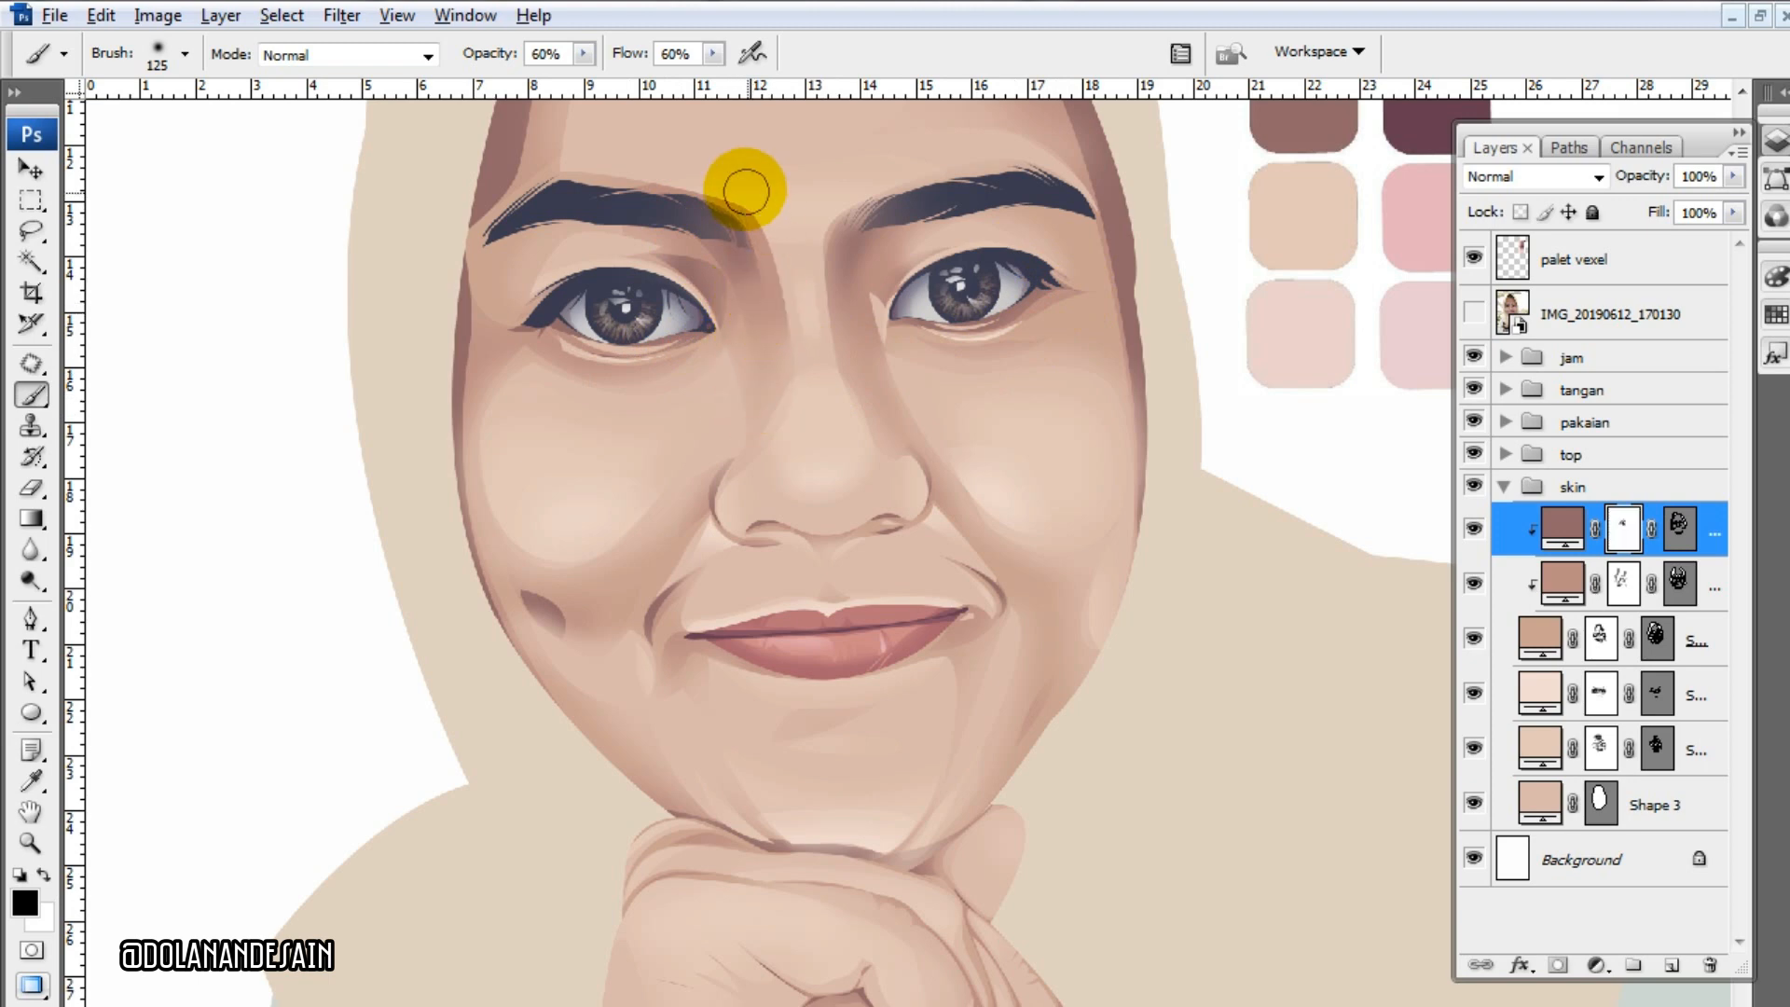
scroll(762, 357, "up", 3)
key("bracketright")
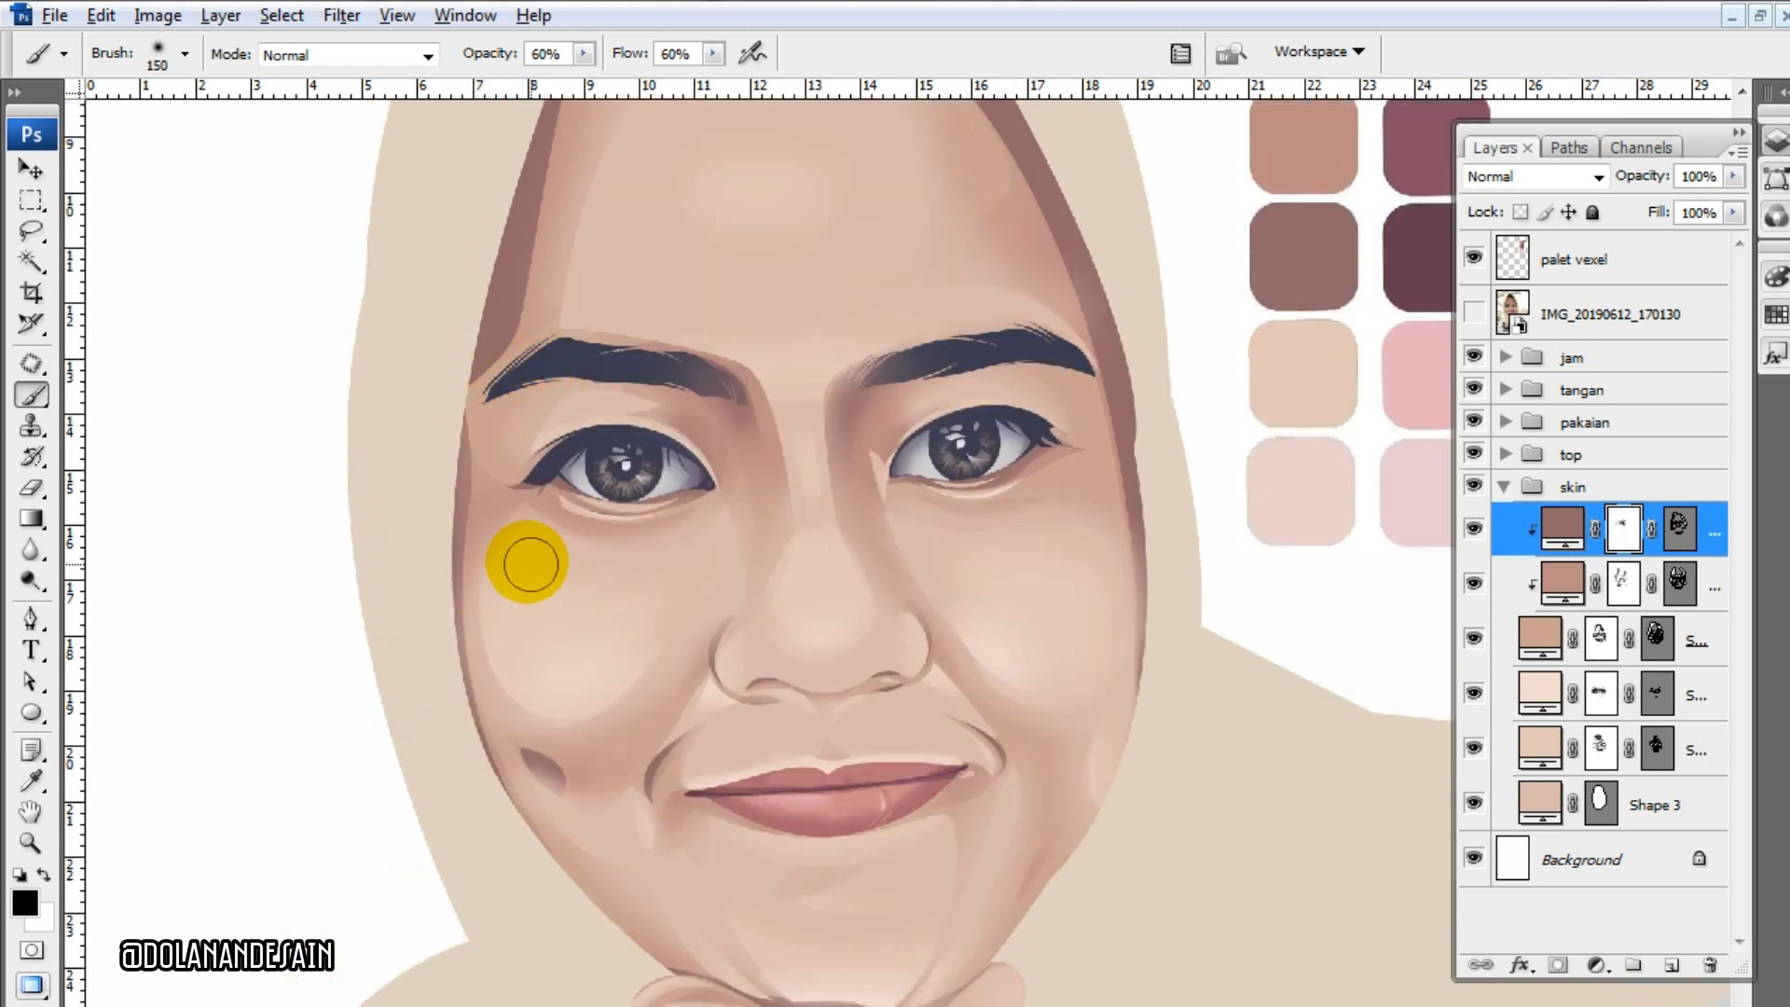
- Fade Shape 22's dark shadows around the forehead and down the right side of the face with 300 and 250 px brushes
scroll(467, 410, "up", 3)
key("bracketright")
key("bracketright")
key("bracketright")
key("bracketright")
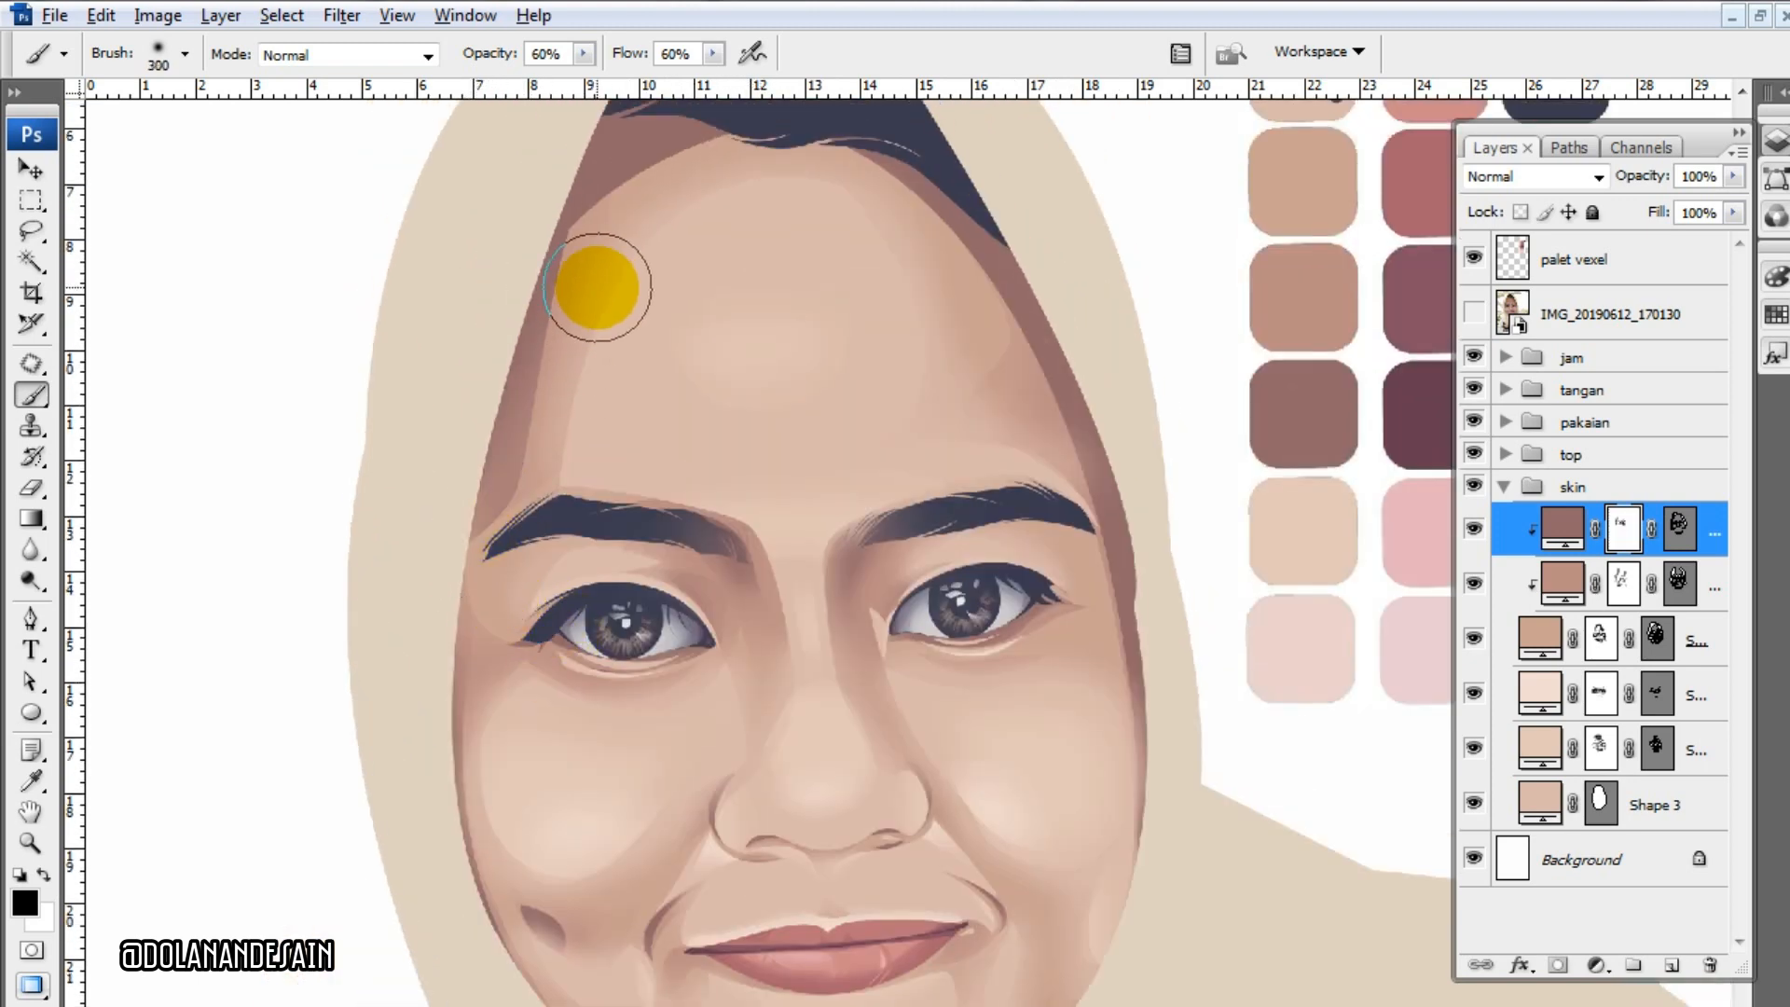
scroll(600, 288, "up", 2)
scroll(606, 515, "up", 1)
mouse_move(617, 279)
left_mouse_down()
mouse_move(756, 226)
mouse_move(695, 229)
left_mouse_up()
scroll(552, 471, "down", 3)
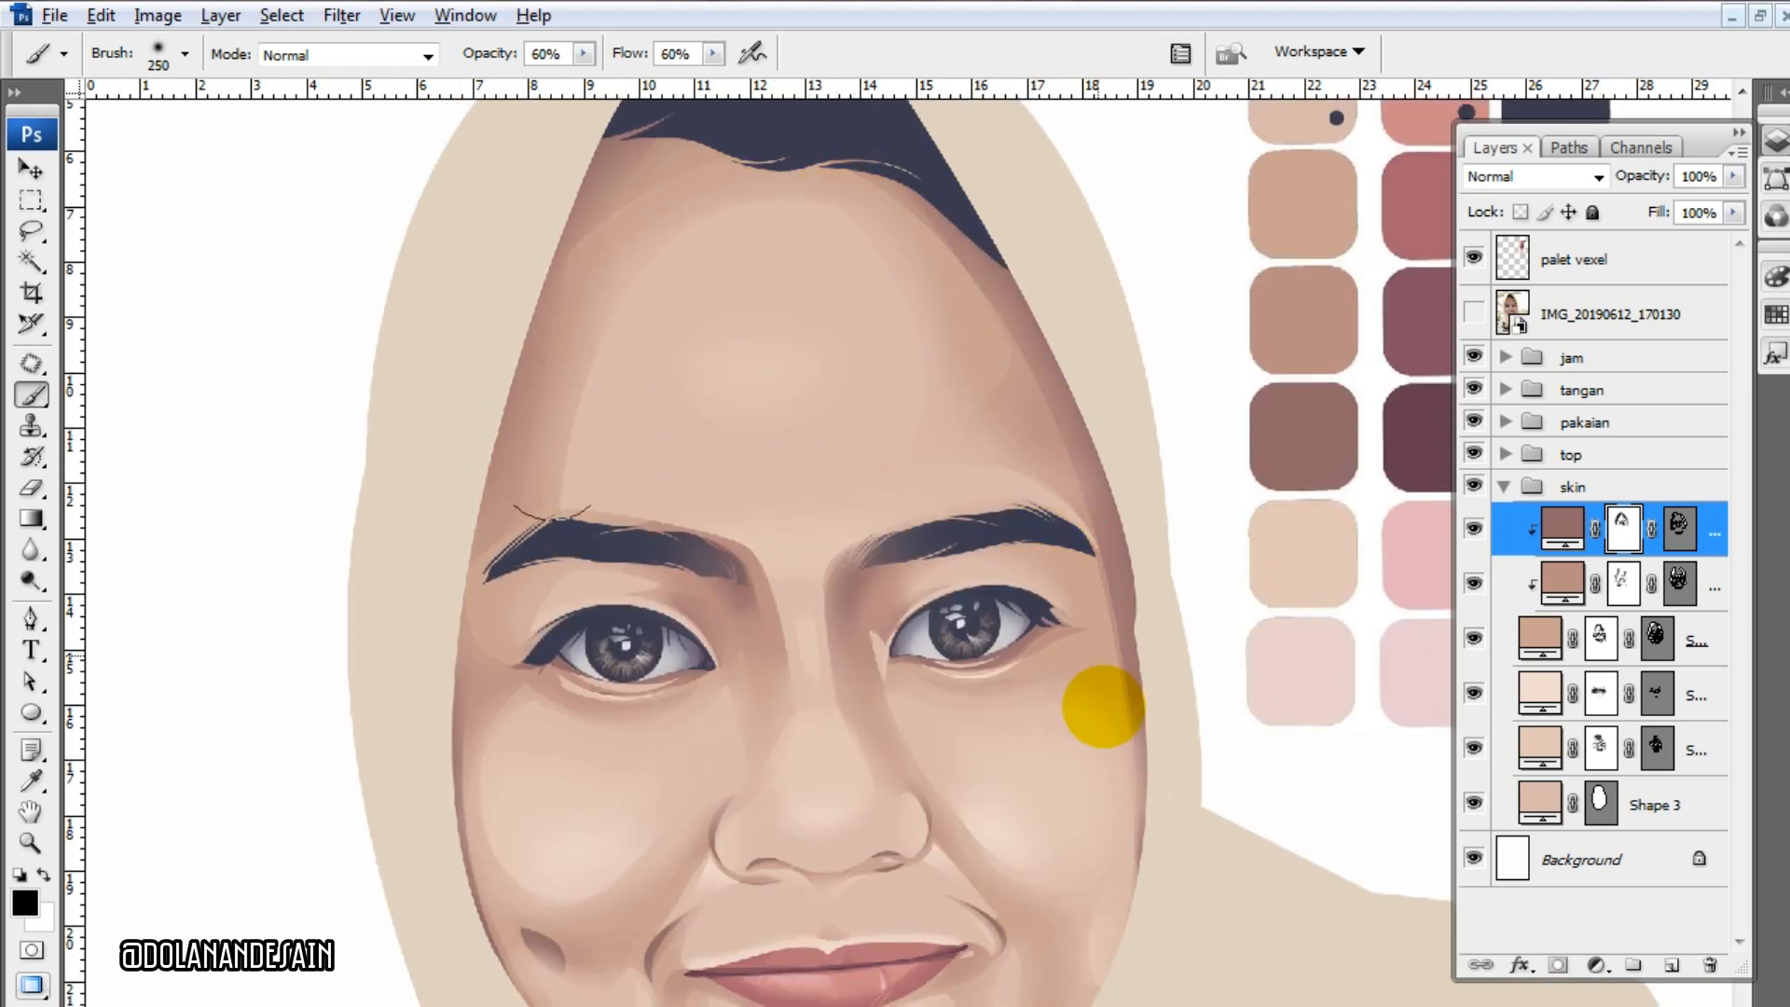
key("bracketleft")
scroll(951, 292, "down", 3)
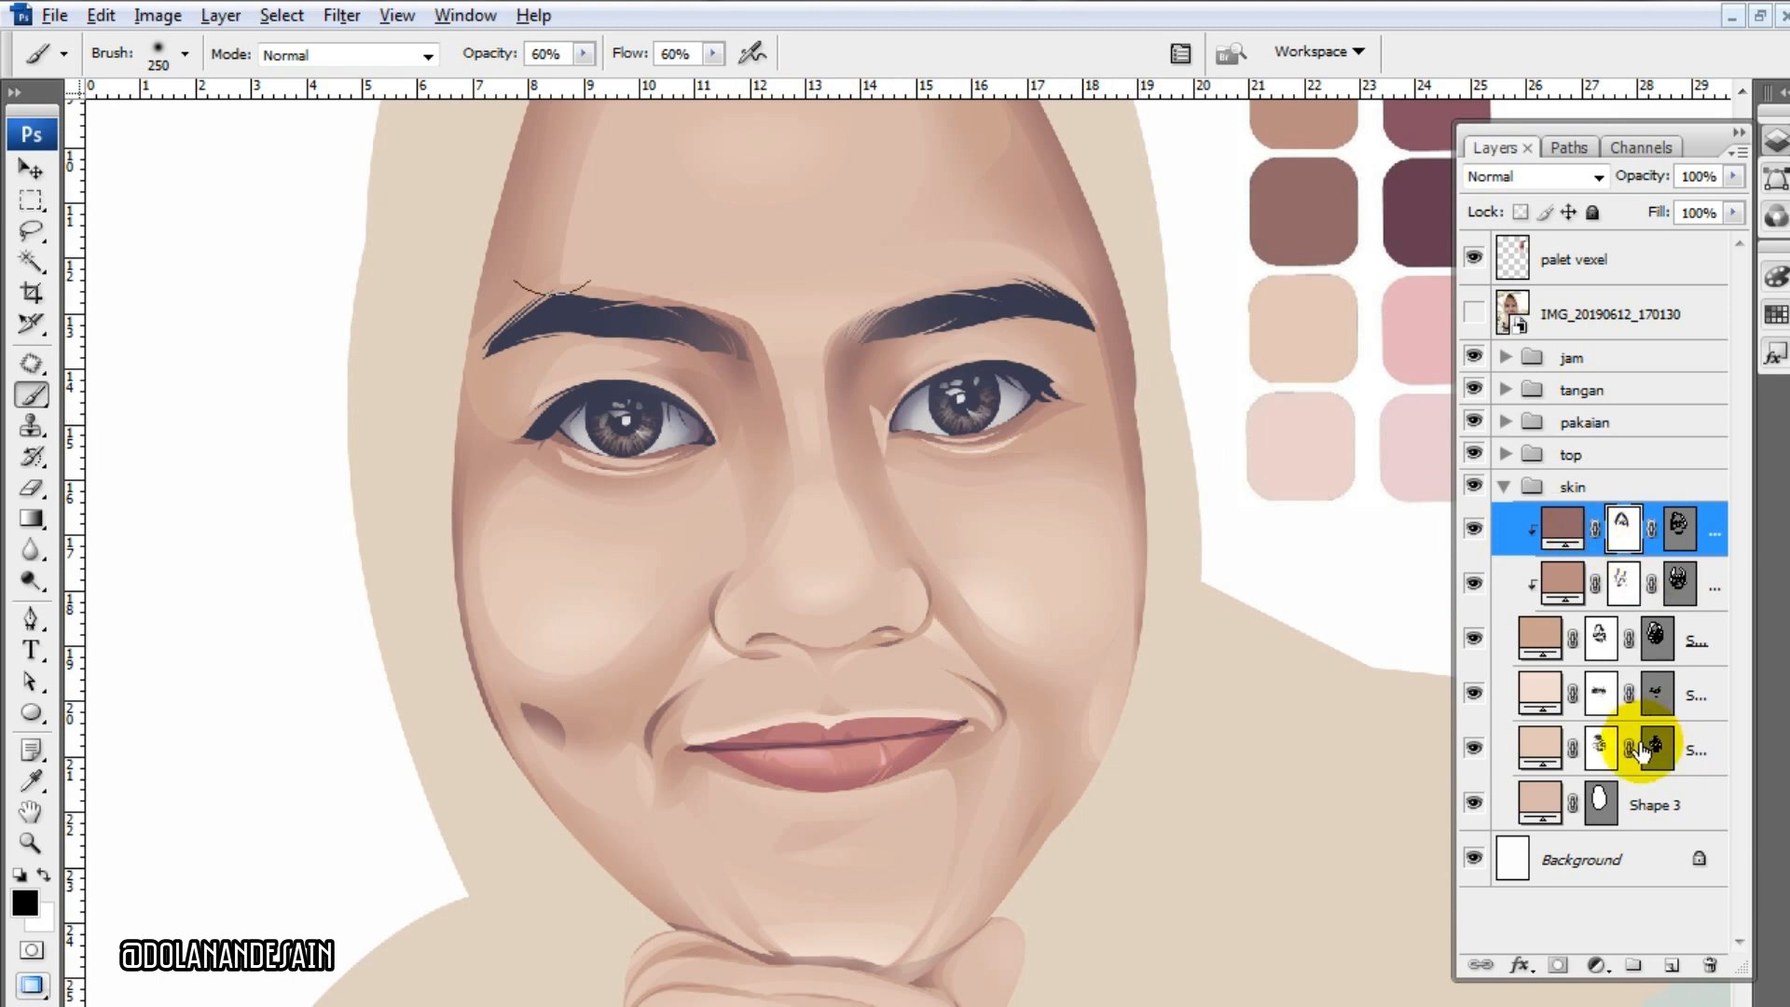
- Examine the light skin shapes and Shape 21 for areas that still need blending
left_click(1617, 692)
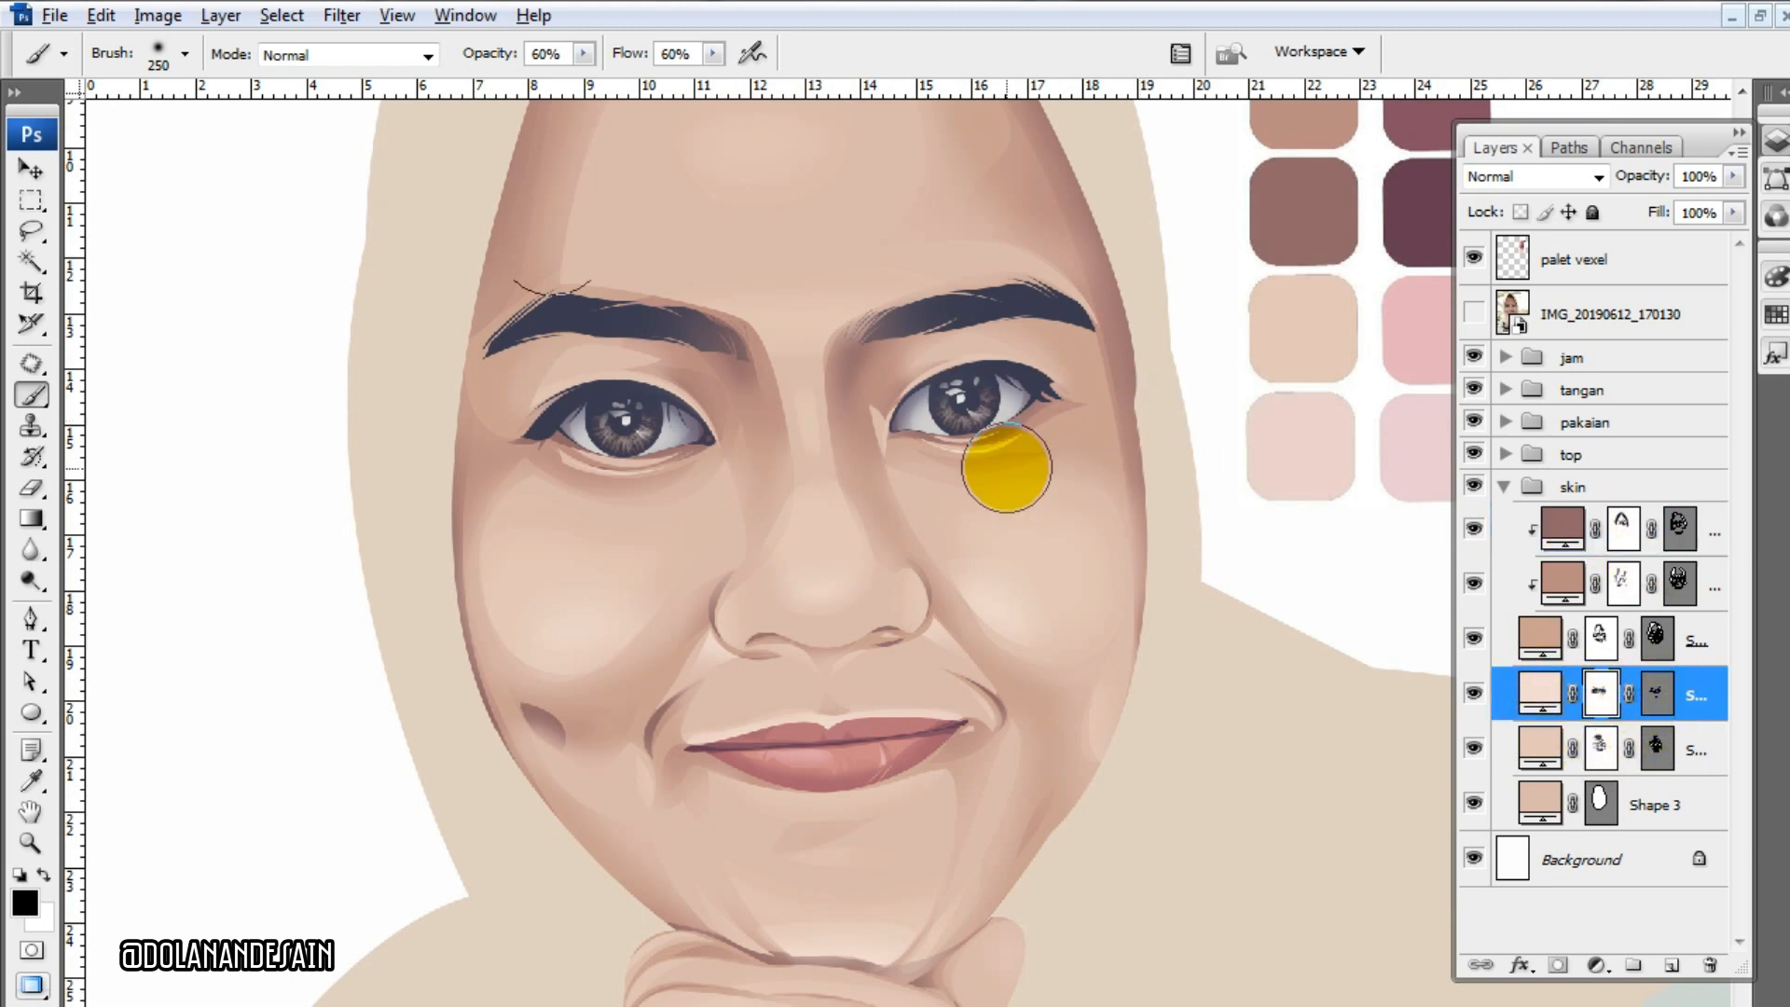
left_click(1657, 751)
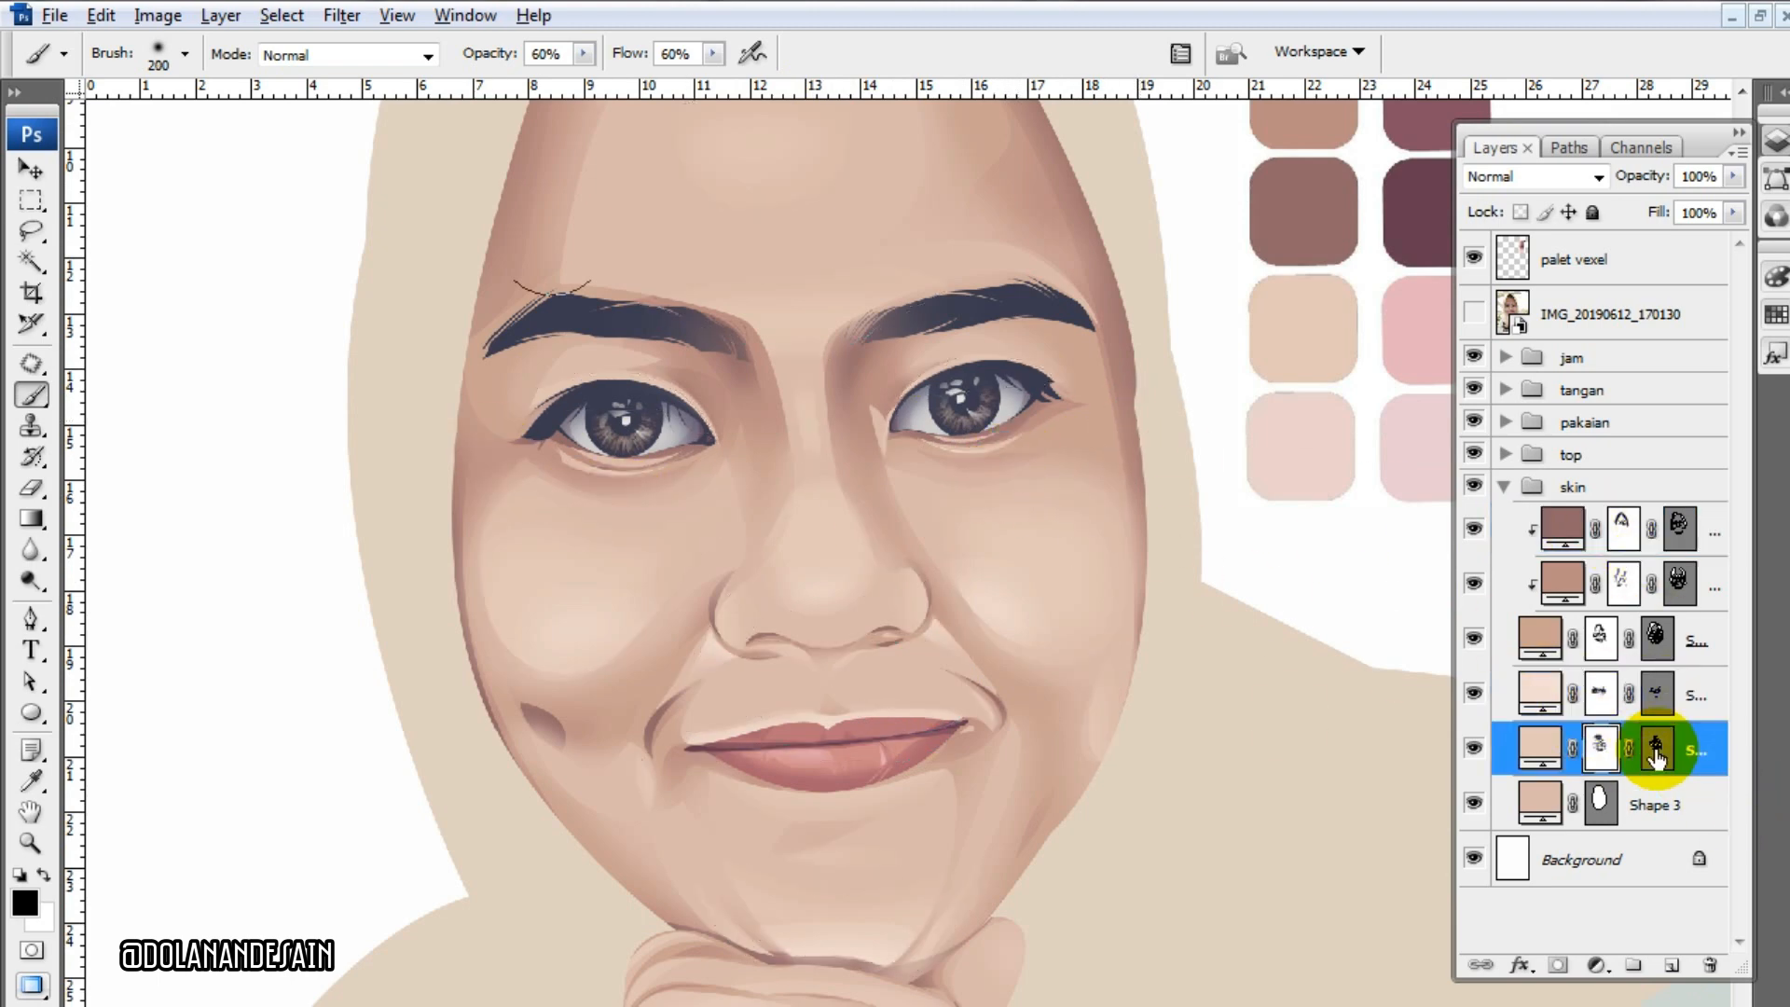
left_click(1678, 589)
left_click(1678, 589)
- Soften Shape 20's shadow edges around the inner eyes and nose bridge on its mask with an 80 px brush at 42% opacity
double_click(1659, 645)
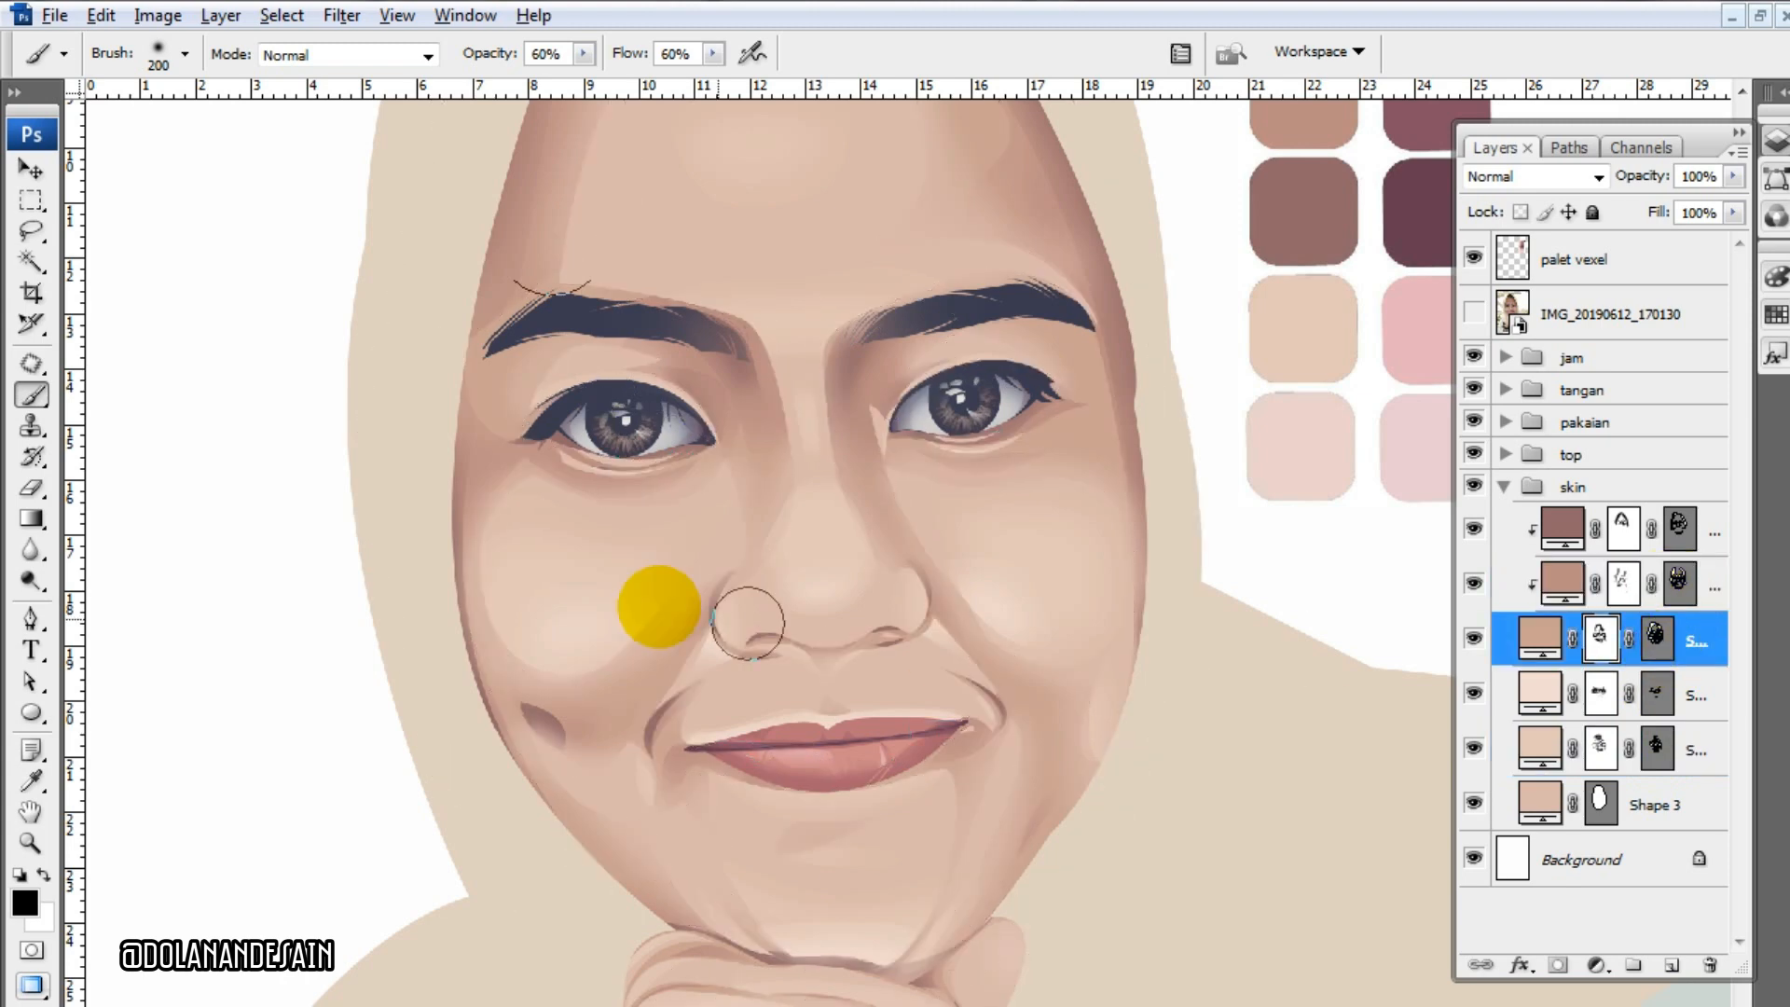
key("bracketleft")
key("bracketleft")
key("bracketleft")
key("bracketleft")
key("bracketleft")
key("bracketleft")
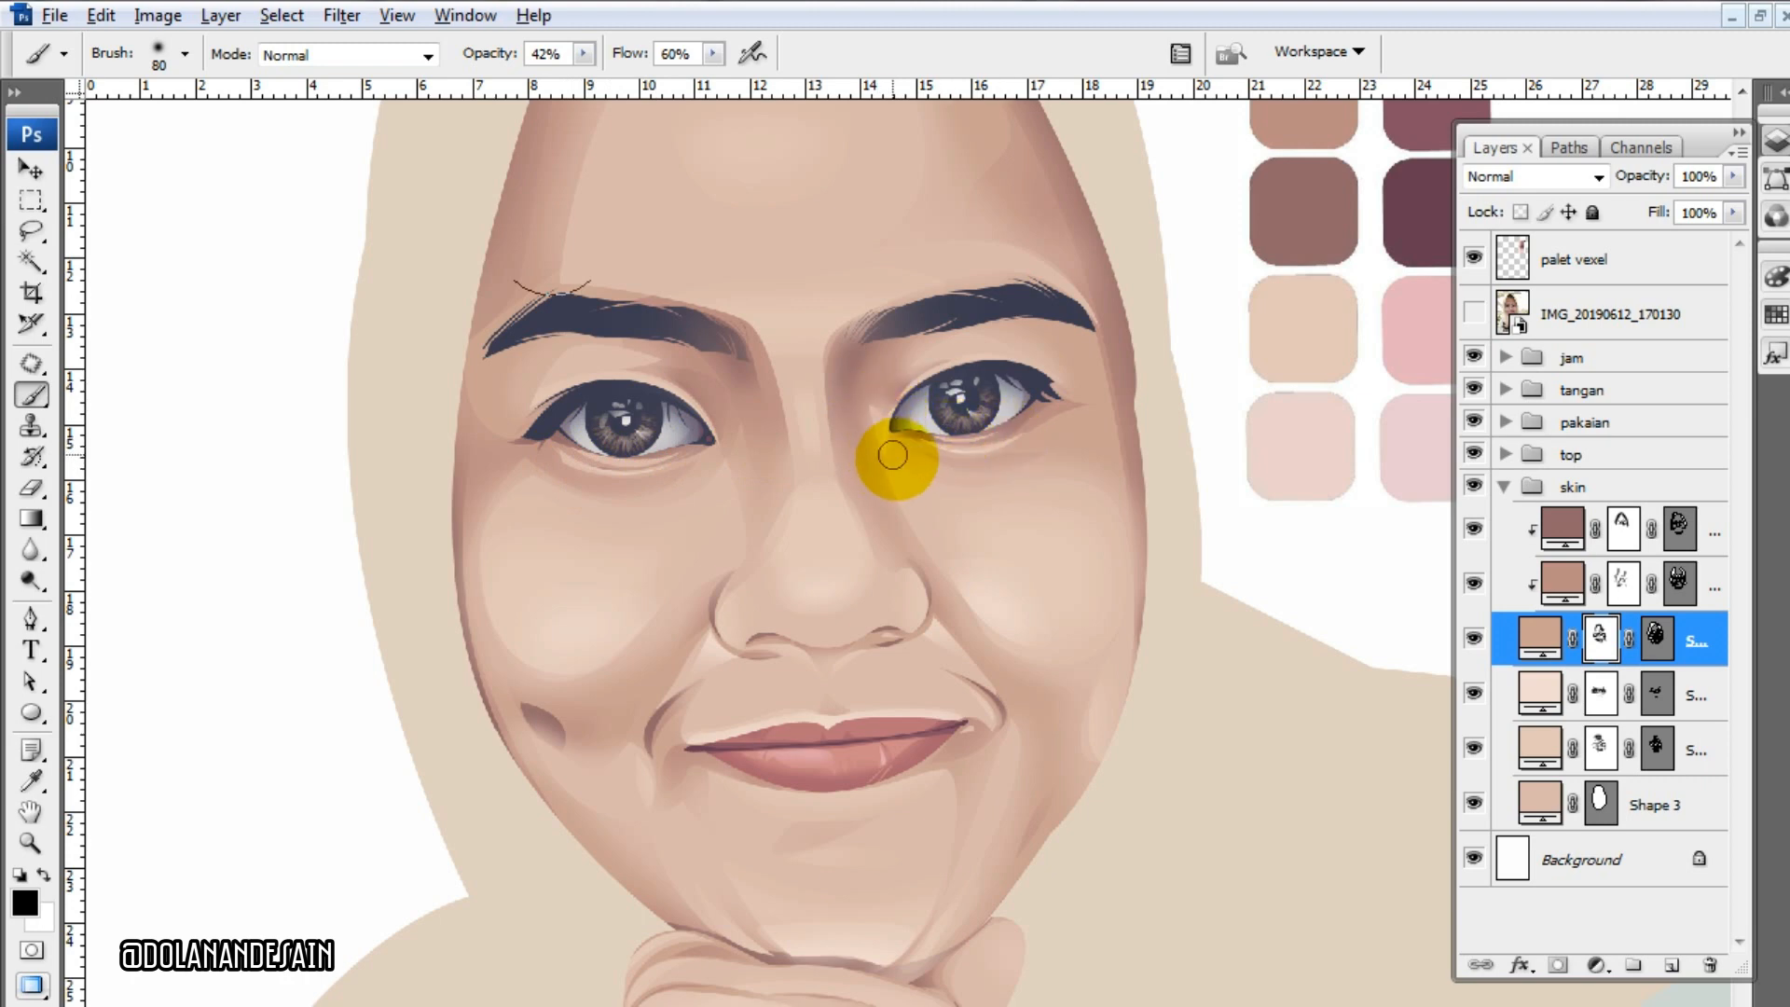
scroll(1063, 433, "down", 1)
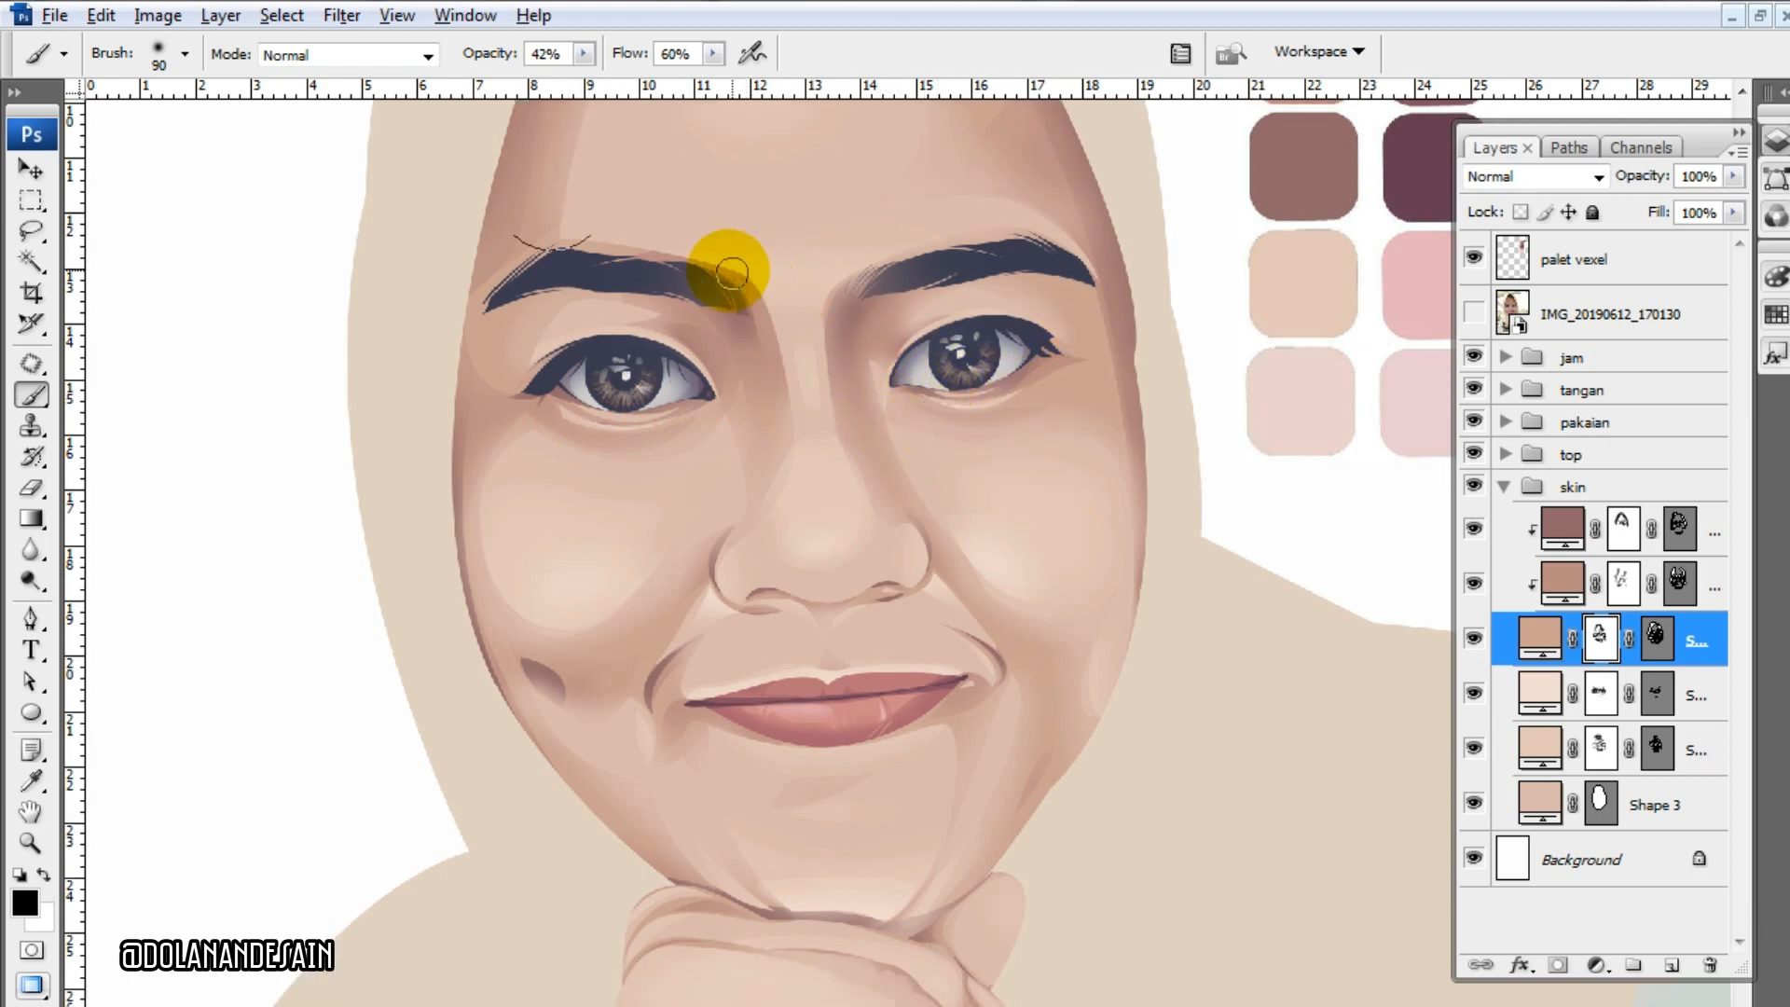
- Soften Shape 20's shadow edges around the inner brow and nose on its mask with a 125 px brush
key("bracketright")
key("bracketright")
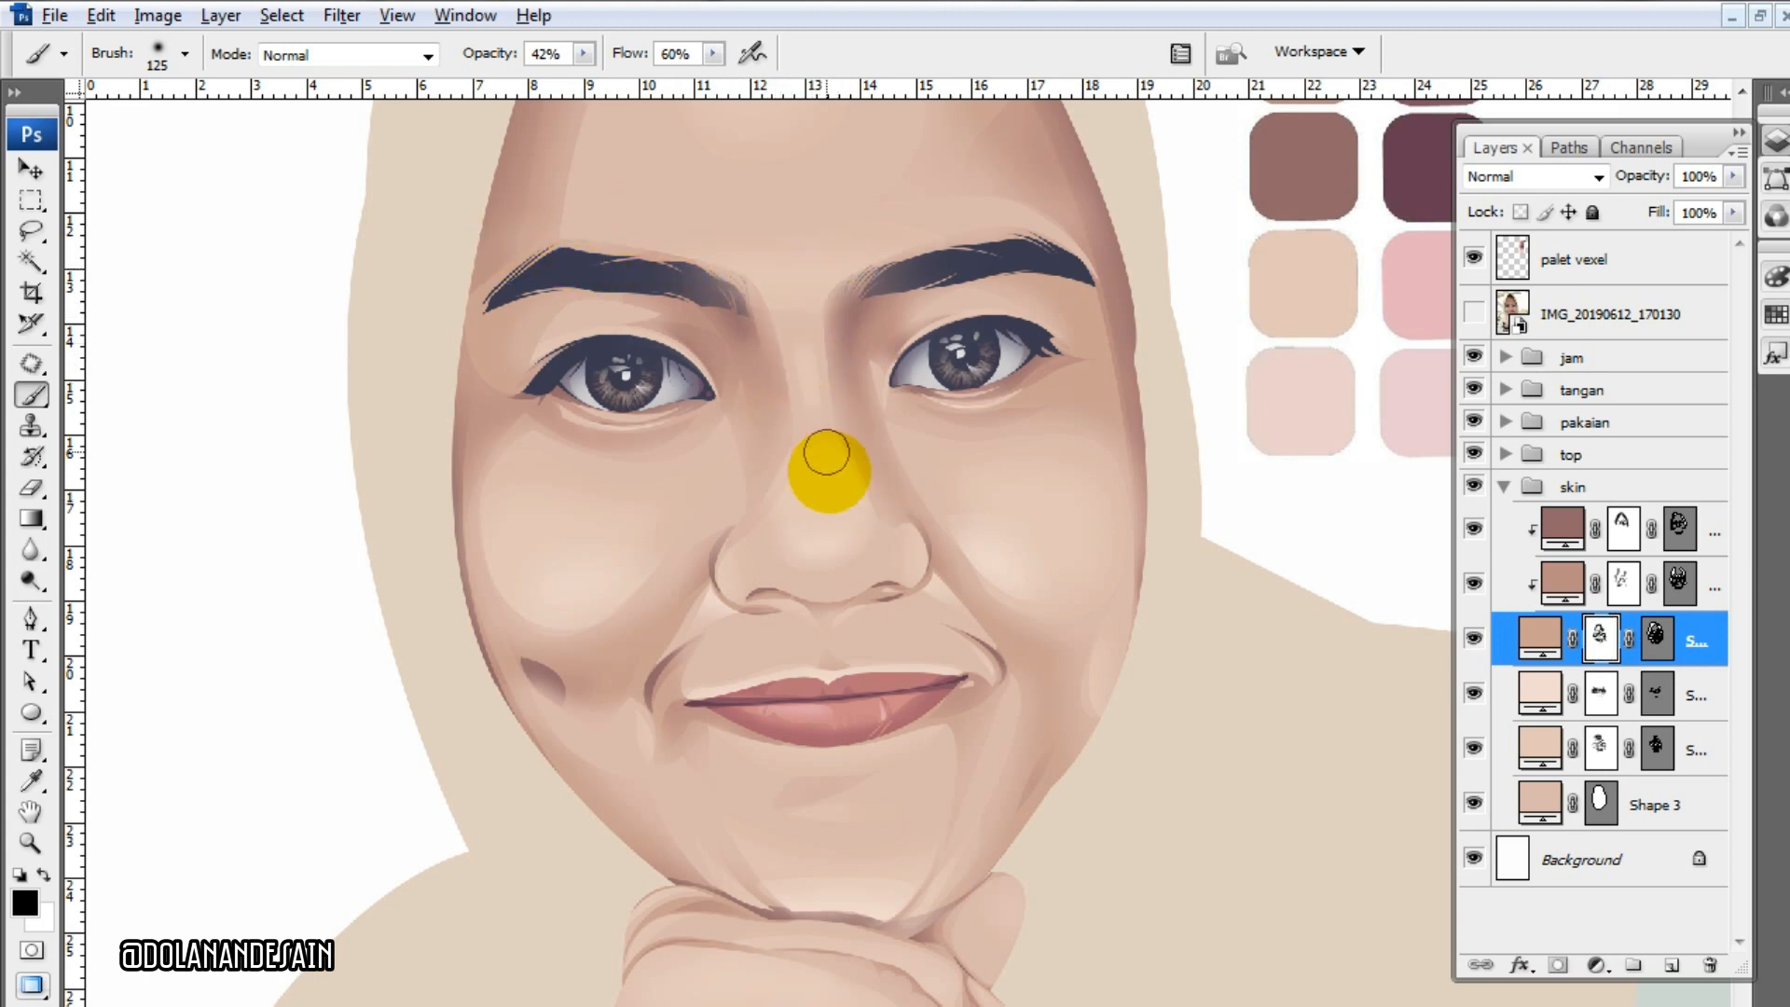
scroll(881, 550, "down", 1)
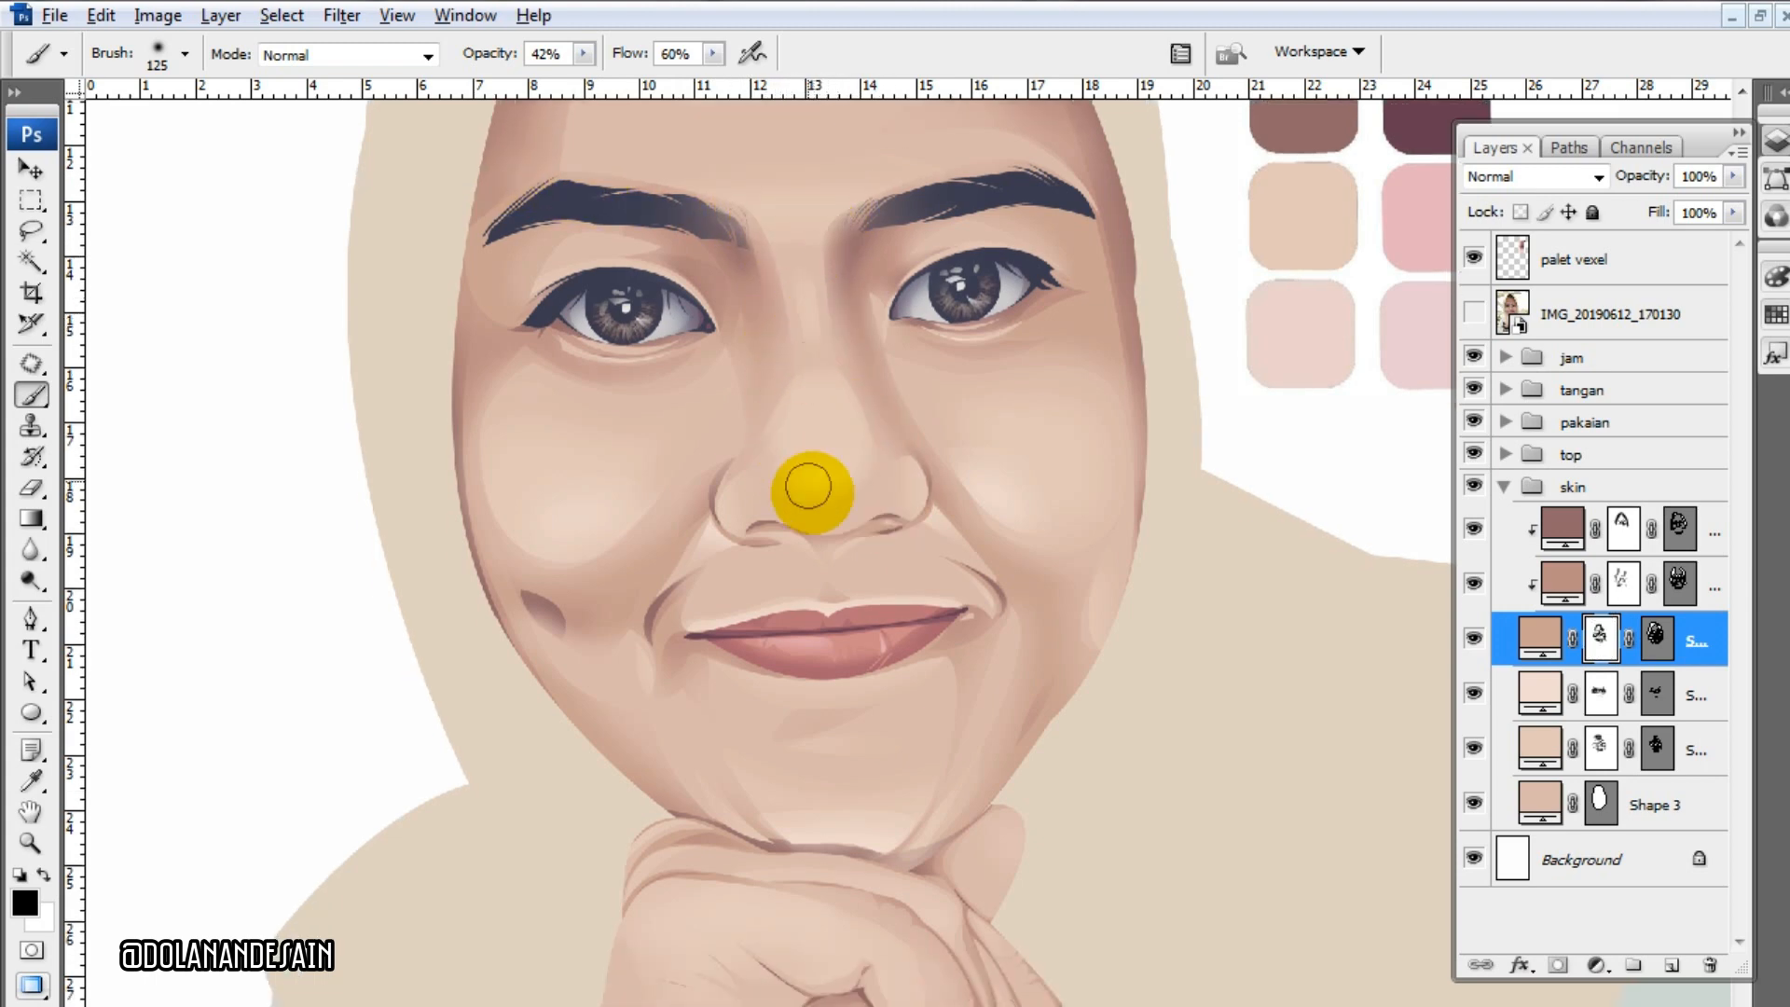
scroll(811, 492, "down", 1)
- Fade Shape 22's dark cheek shadow and smile lines on its mask with a 125 px brush at 42% opacity, checking the reference photo
left_click(1622, 529)
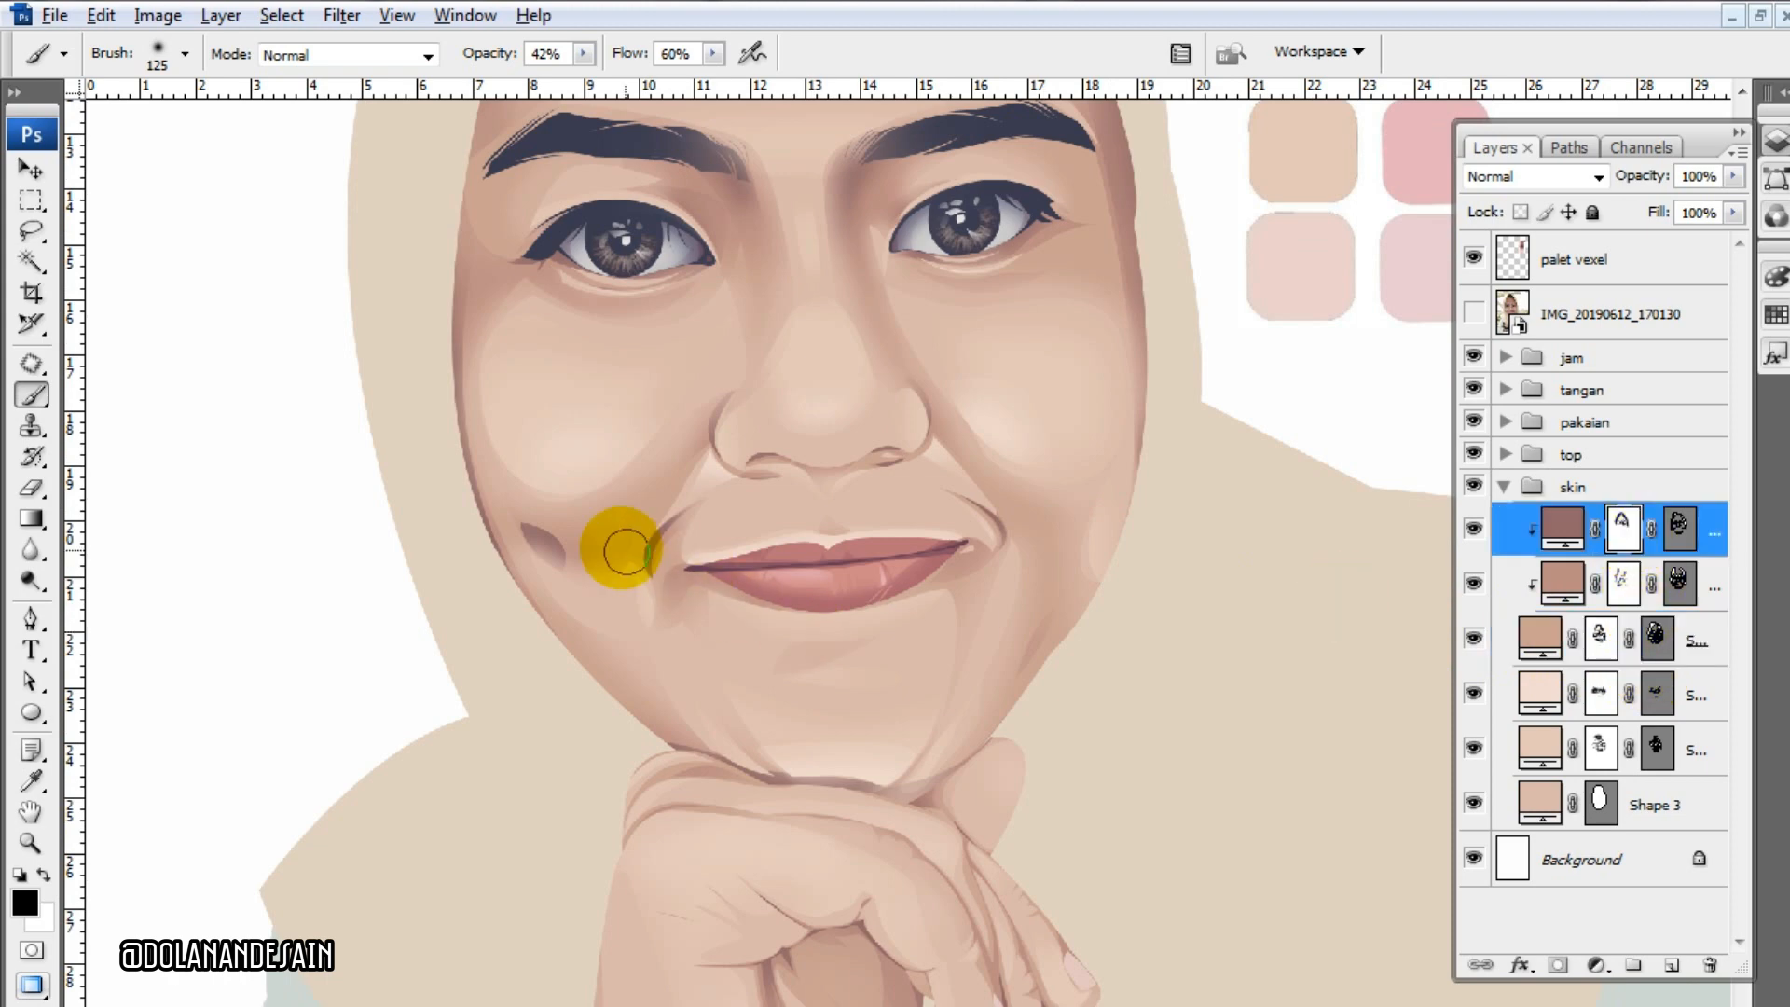
left_click(1482, 316)
left_click(1482, 316)
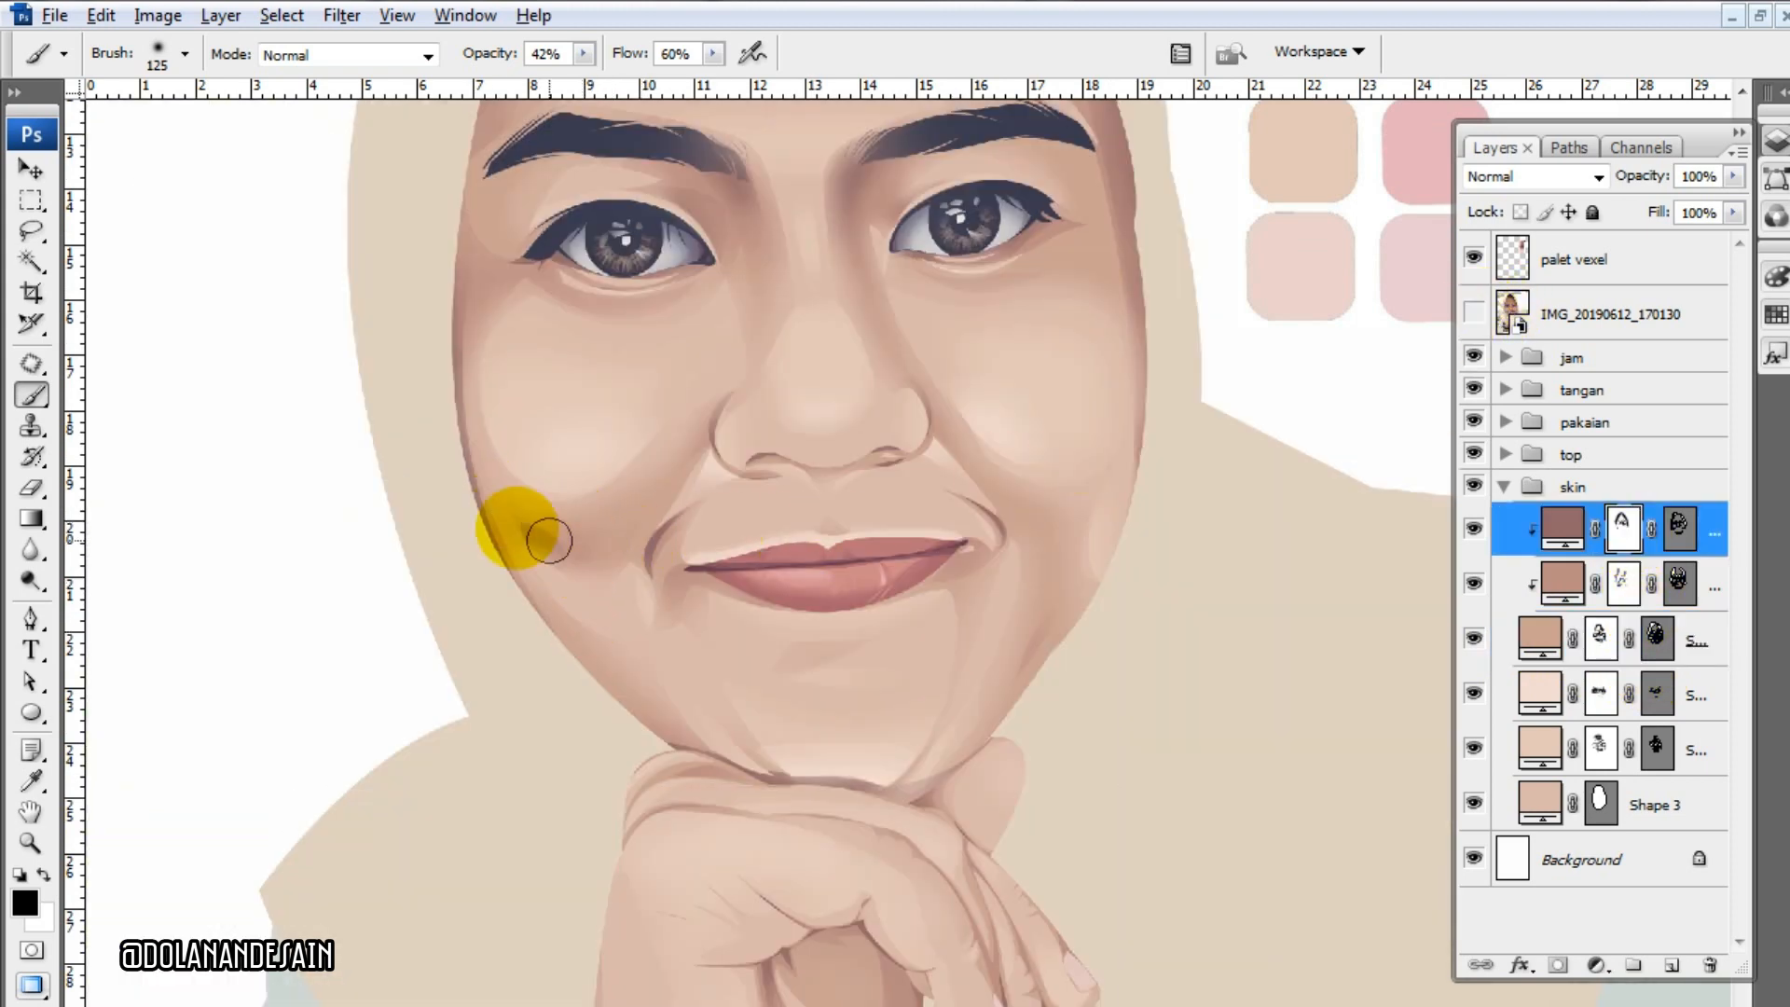
left_click_drag(549, 539, 596, 533)
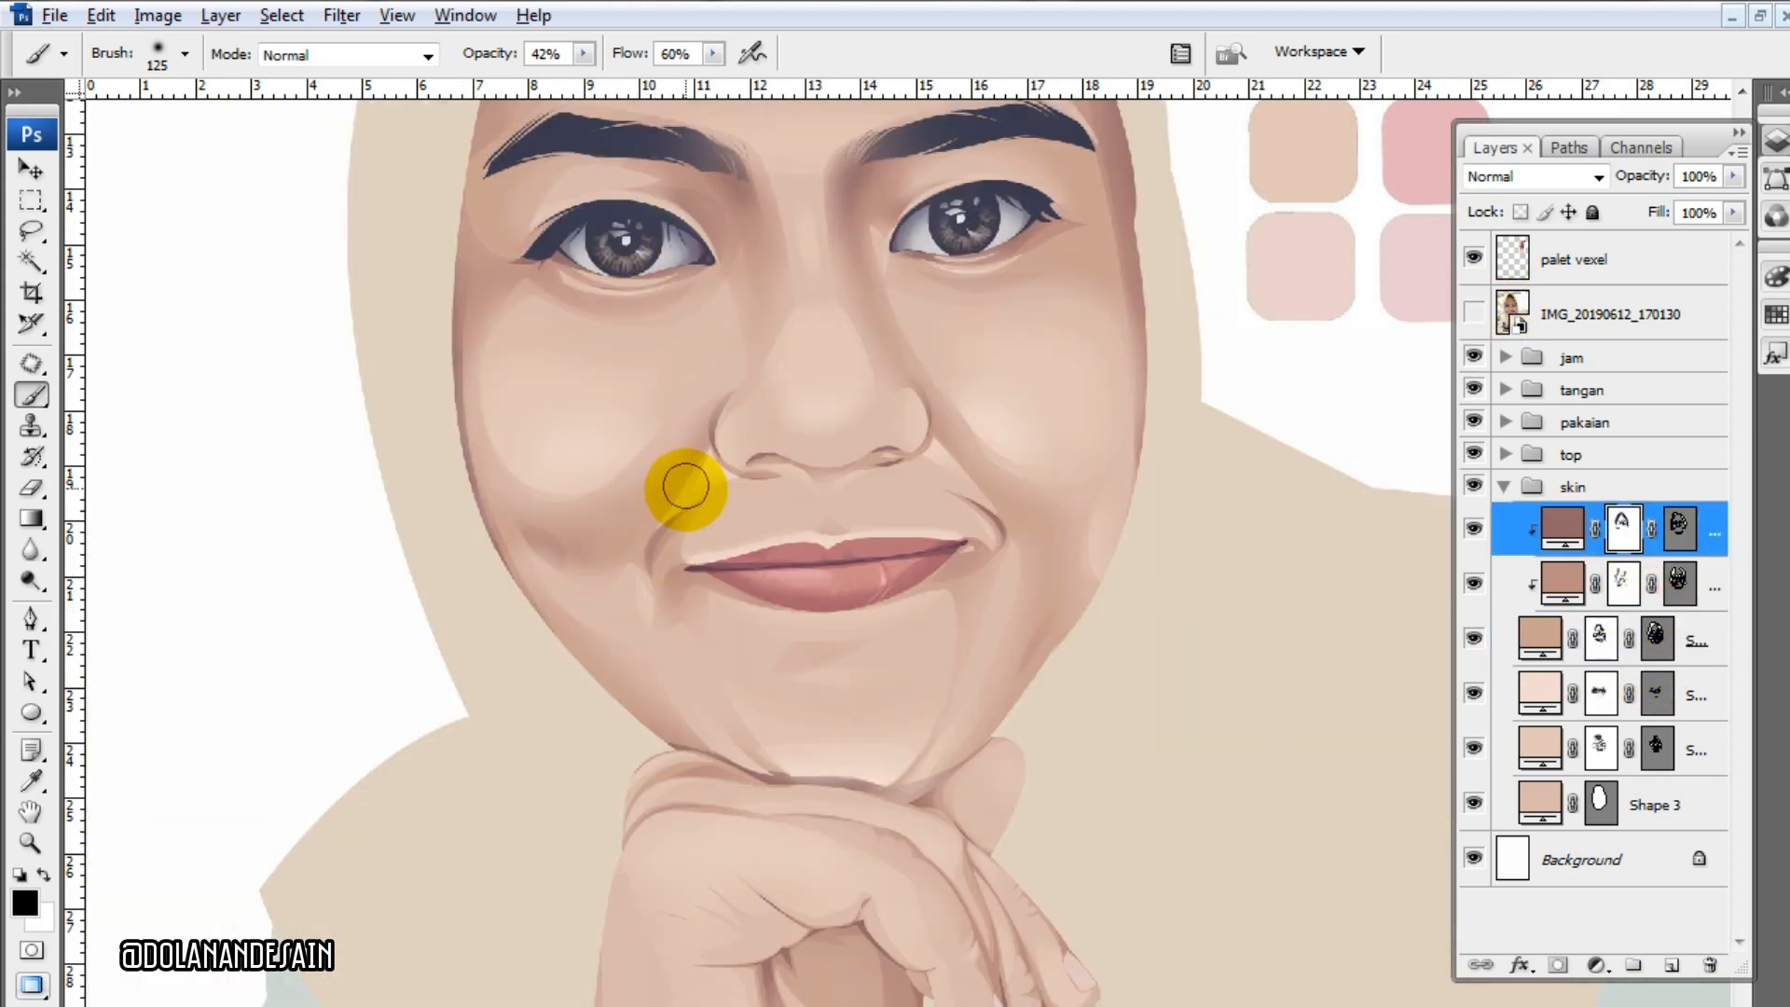
mouse_move(685, 485)
left_mouse_down()
mouse_move(863, 597)
mouse_move(965, 496)
mouse_move(991, 571)
left_mouse_up()
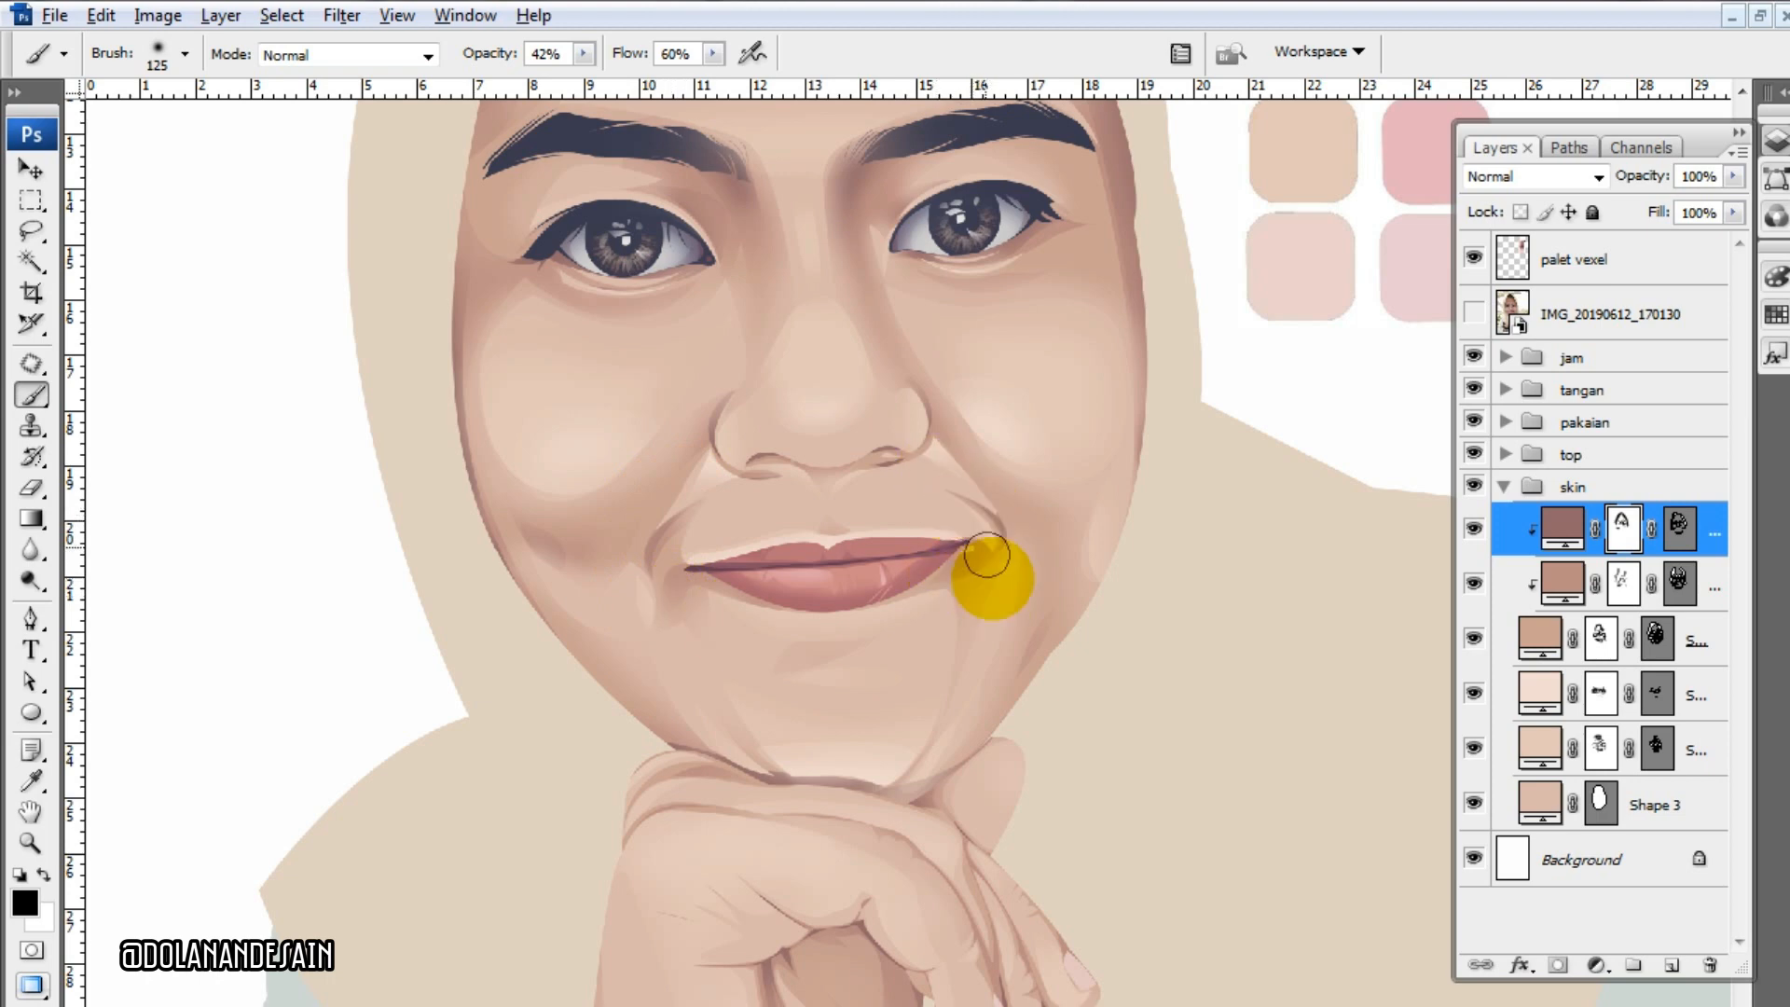
- Compare the mouth area with the reference photo and blend Shape 22's shadows along the jaw and chin
left_click(1472, 314)
left_click(1473, 314)
scroll(1026, 578, "down", 2)
mouse_move(1053, 638)
left_mouse_down()
mouse_move(743, 701)
mouse_move(911, 707)
mouse_move(692, 691)
left_mouse_up()
- Lower the brush opacity to 21% and build back Shape 20's shading around the eyes on its mask with a 200 px white brush
key("x")
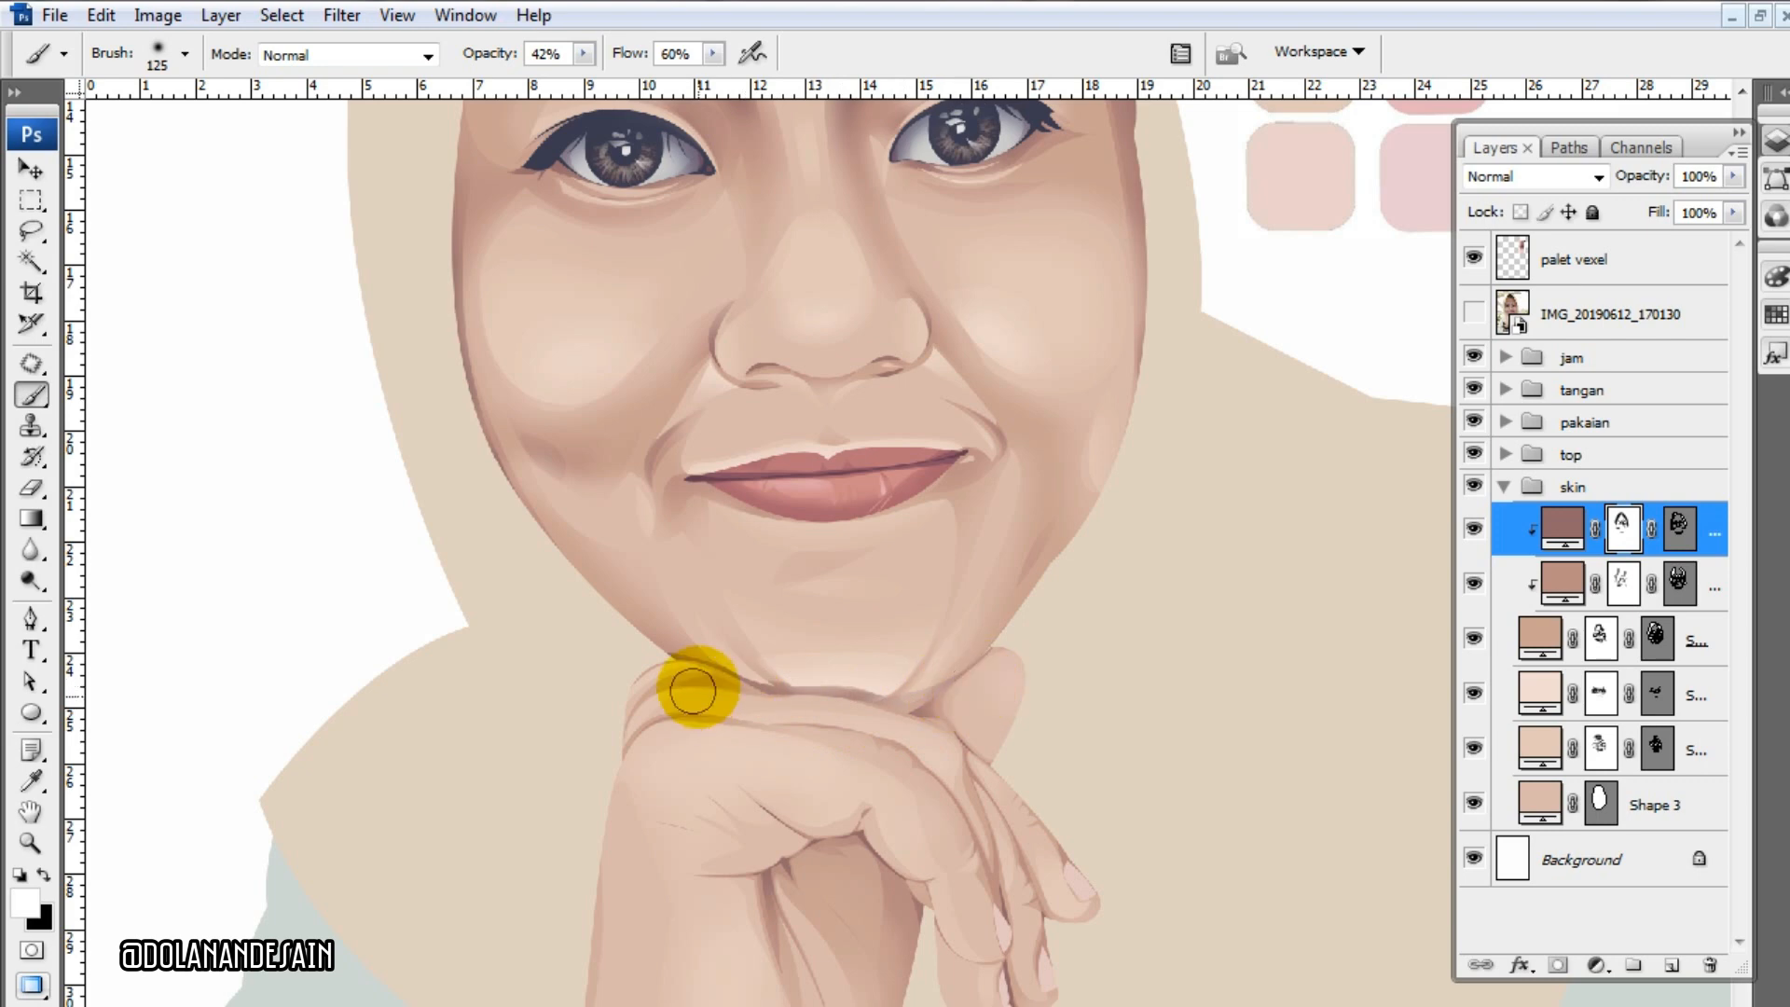
left_click(1600, 637)
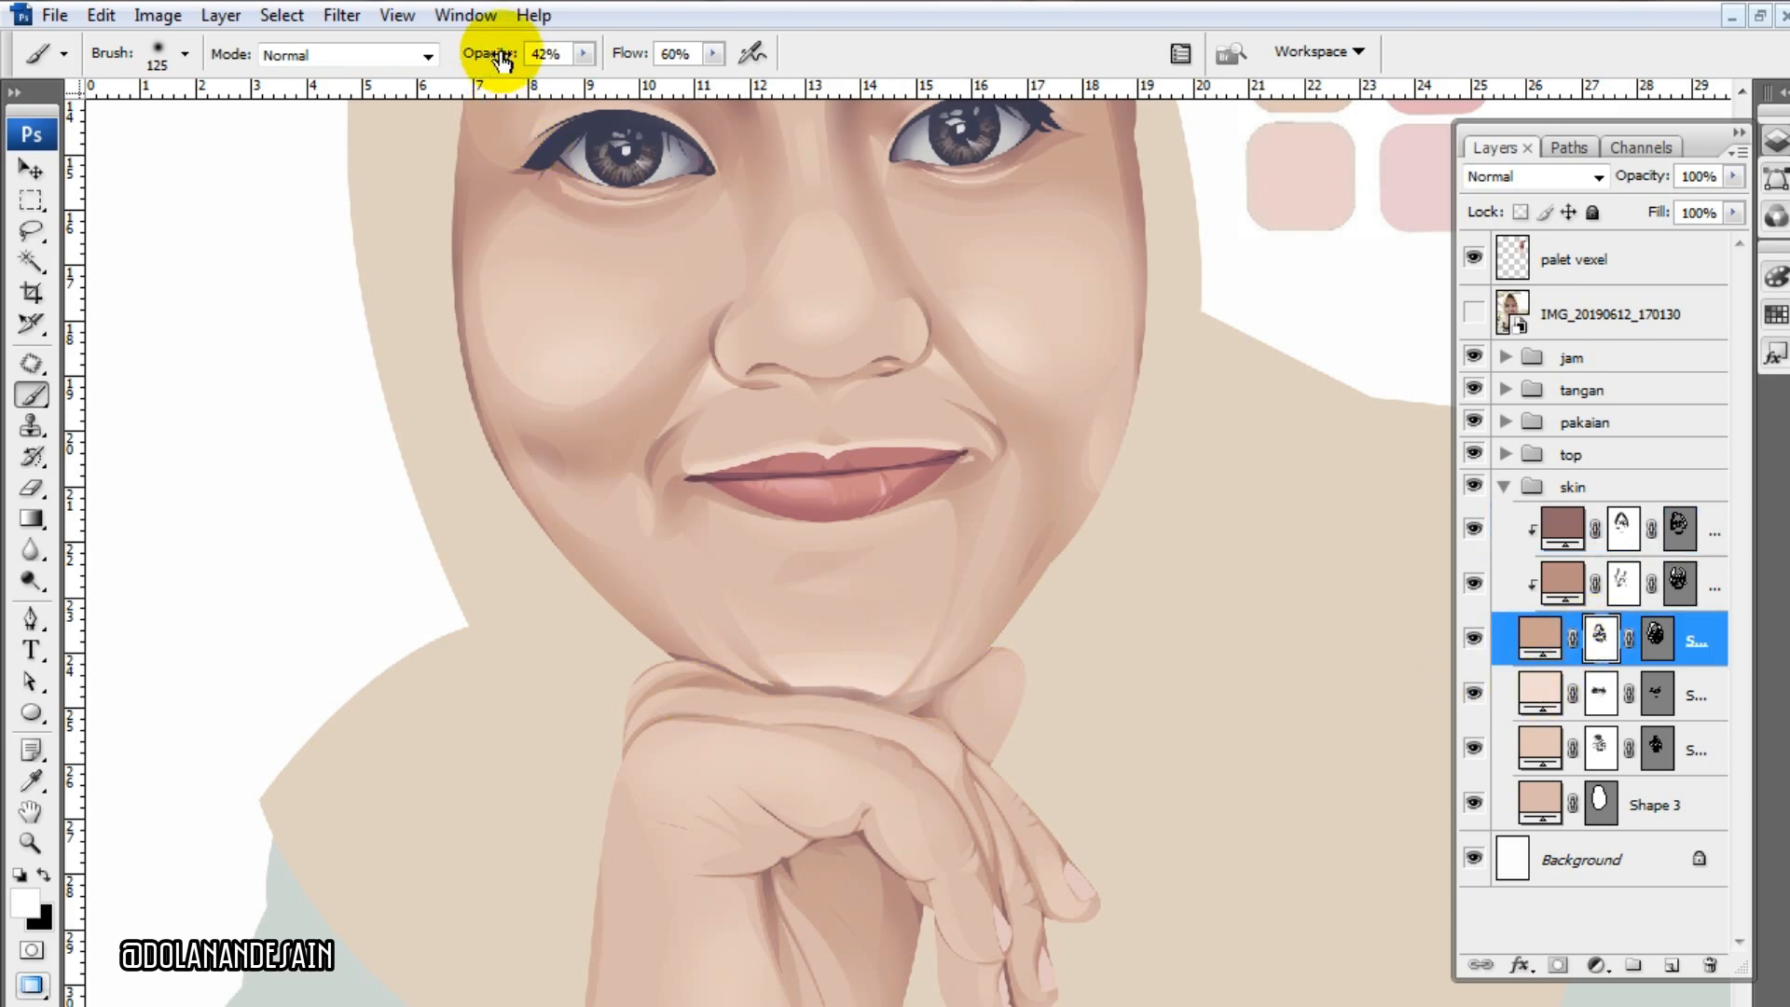
left_click_drag(504, 61, 474, 60)
scroll(687, 628, "up", 3)
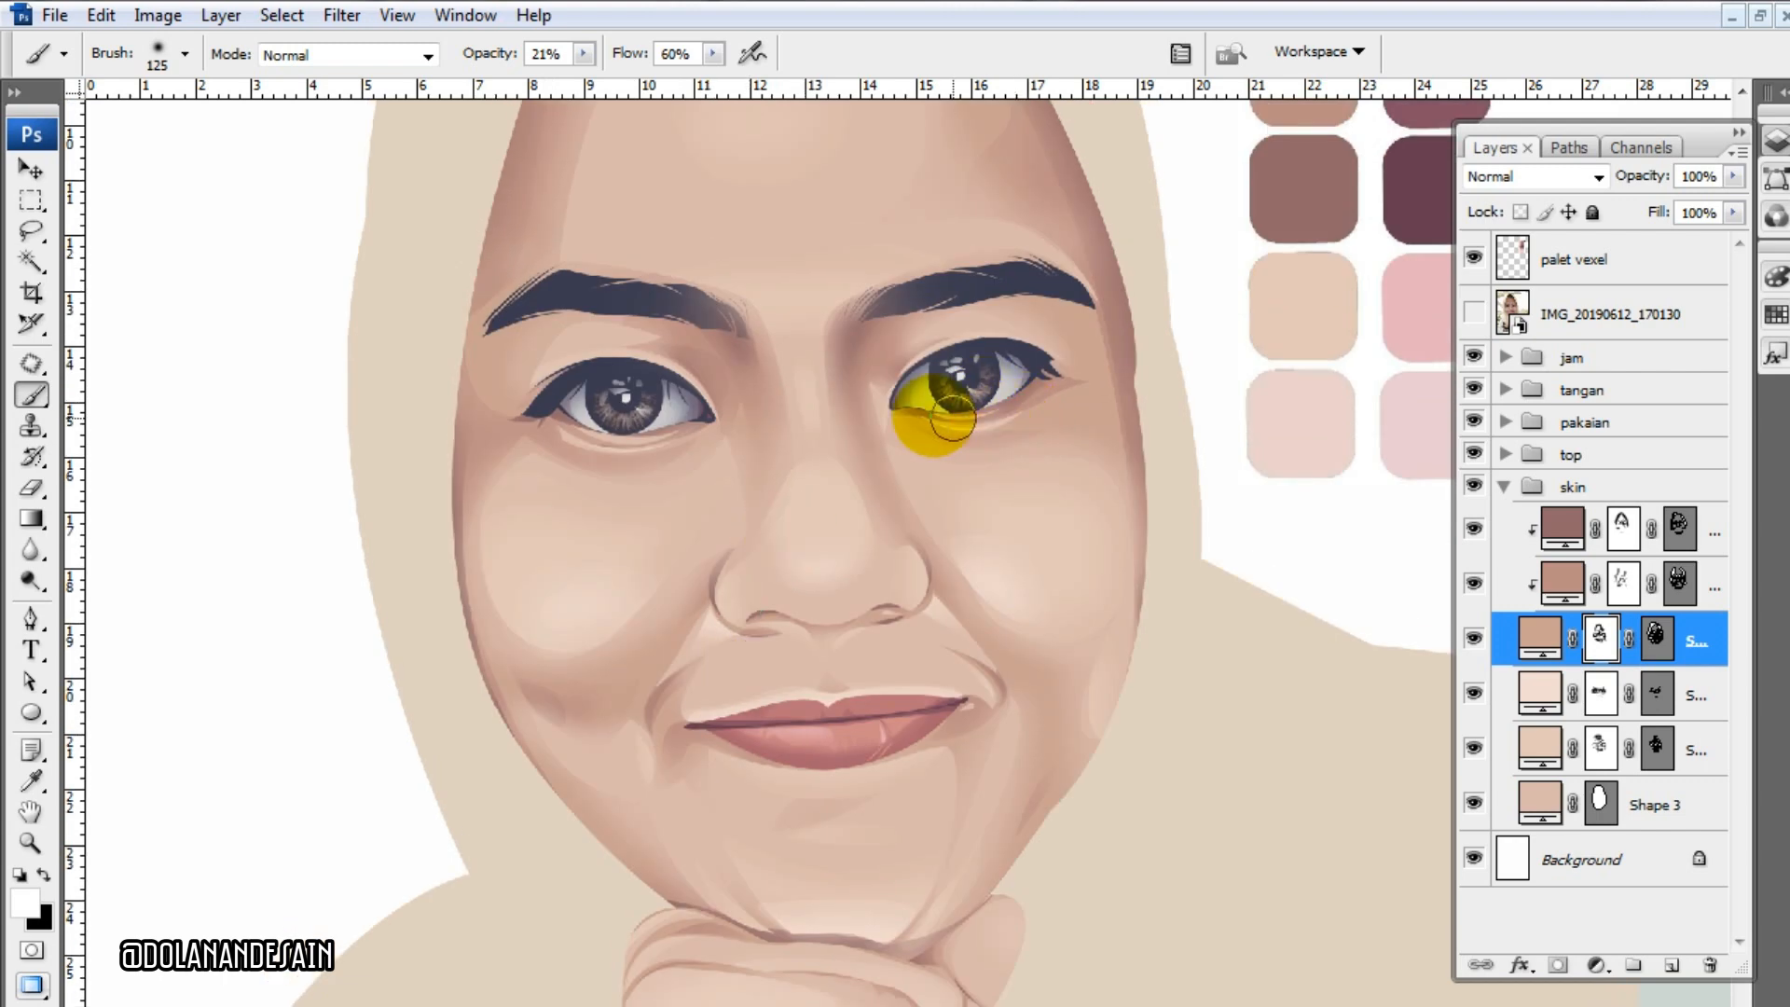
key("bracketleft")
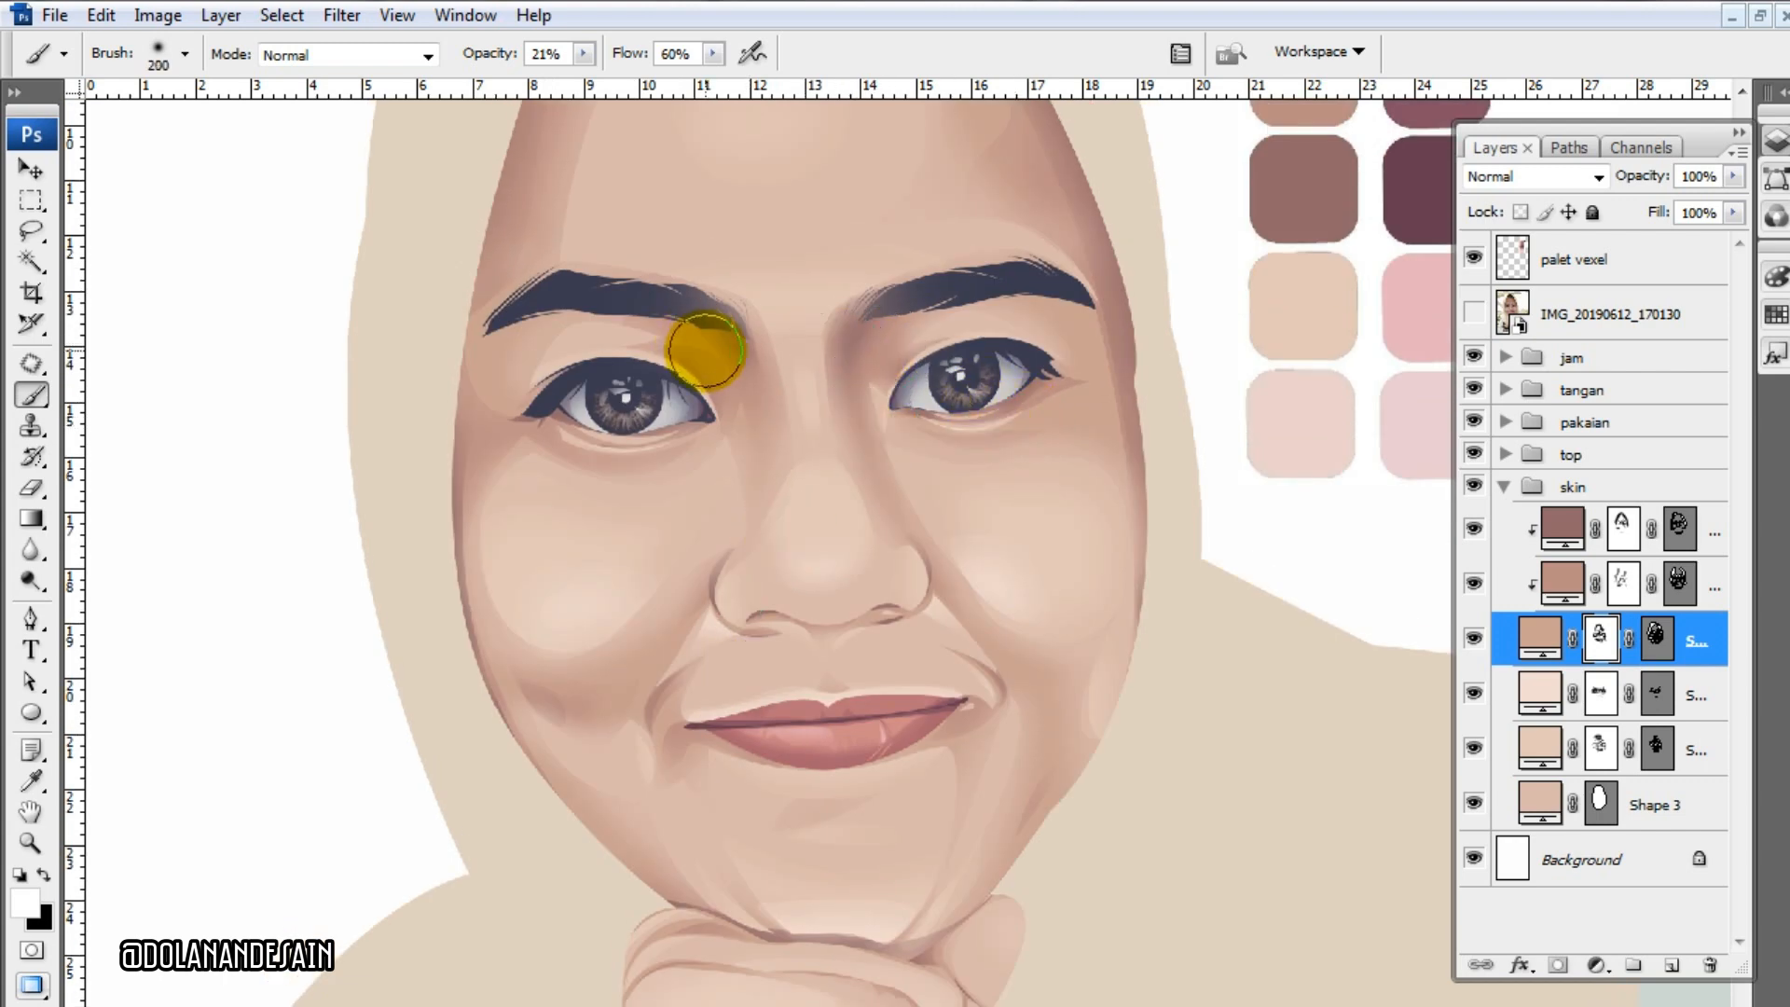
scroll(719, 240, "up", 2)
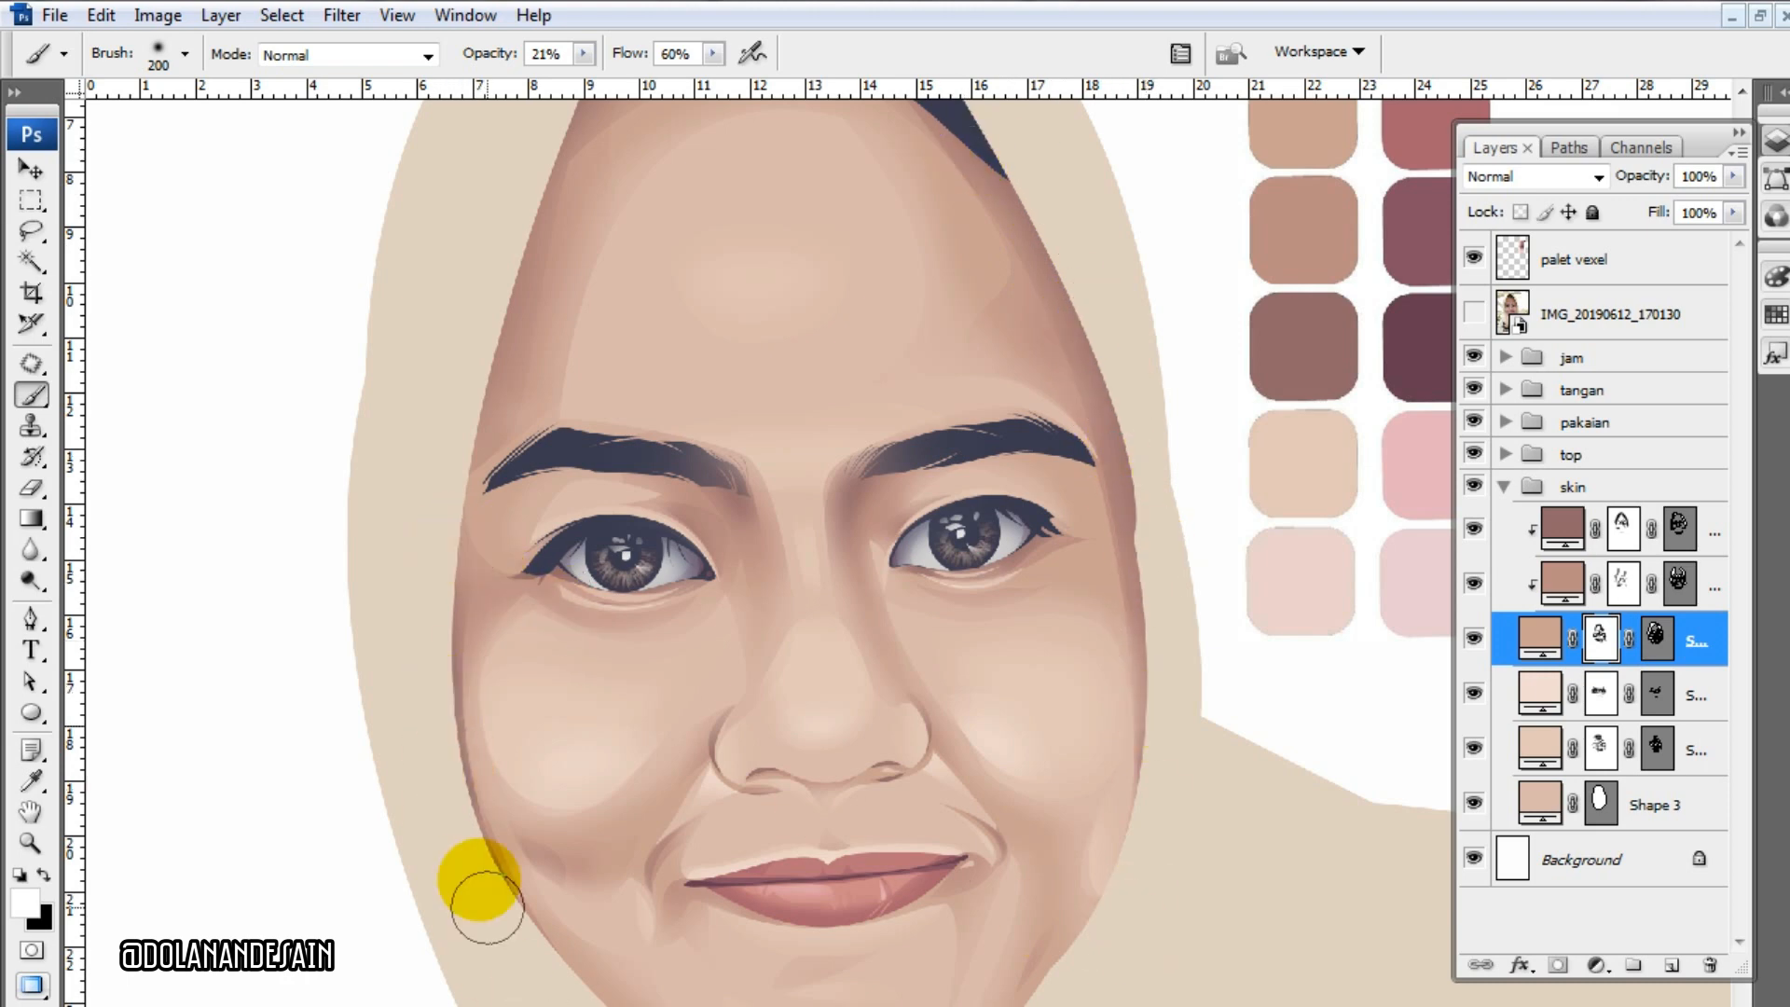
scroll(492, 761, "up", 1)
scroll(711, 639, "down", 4)
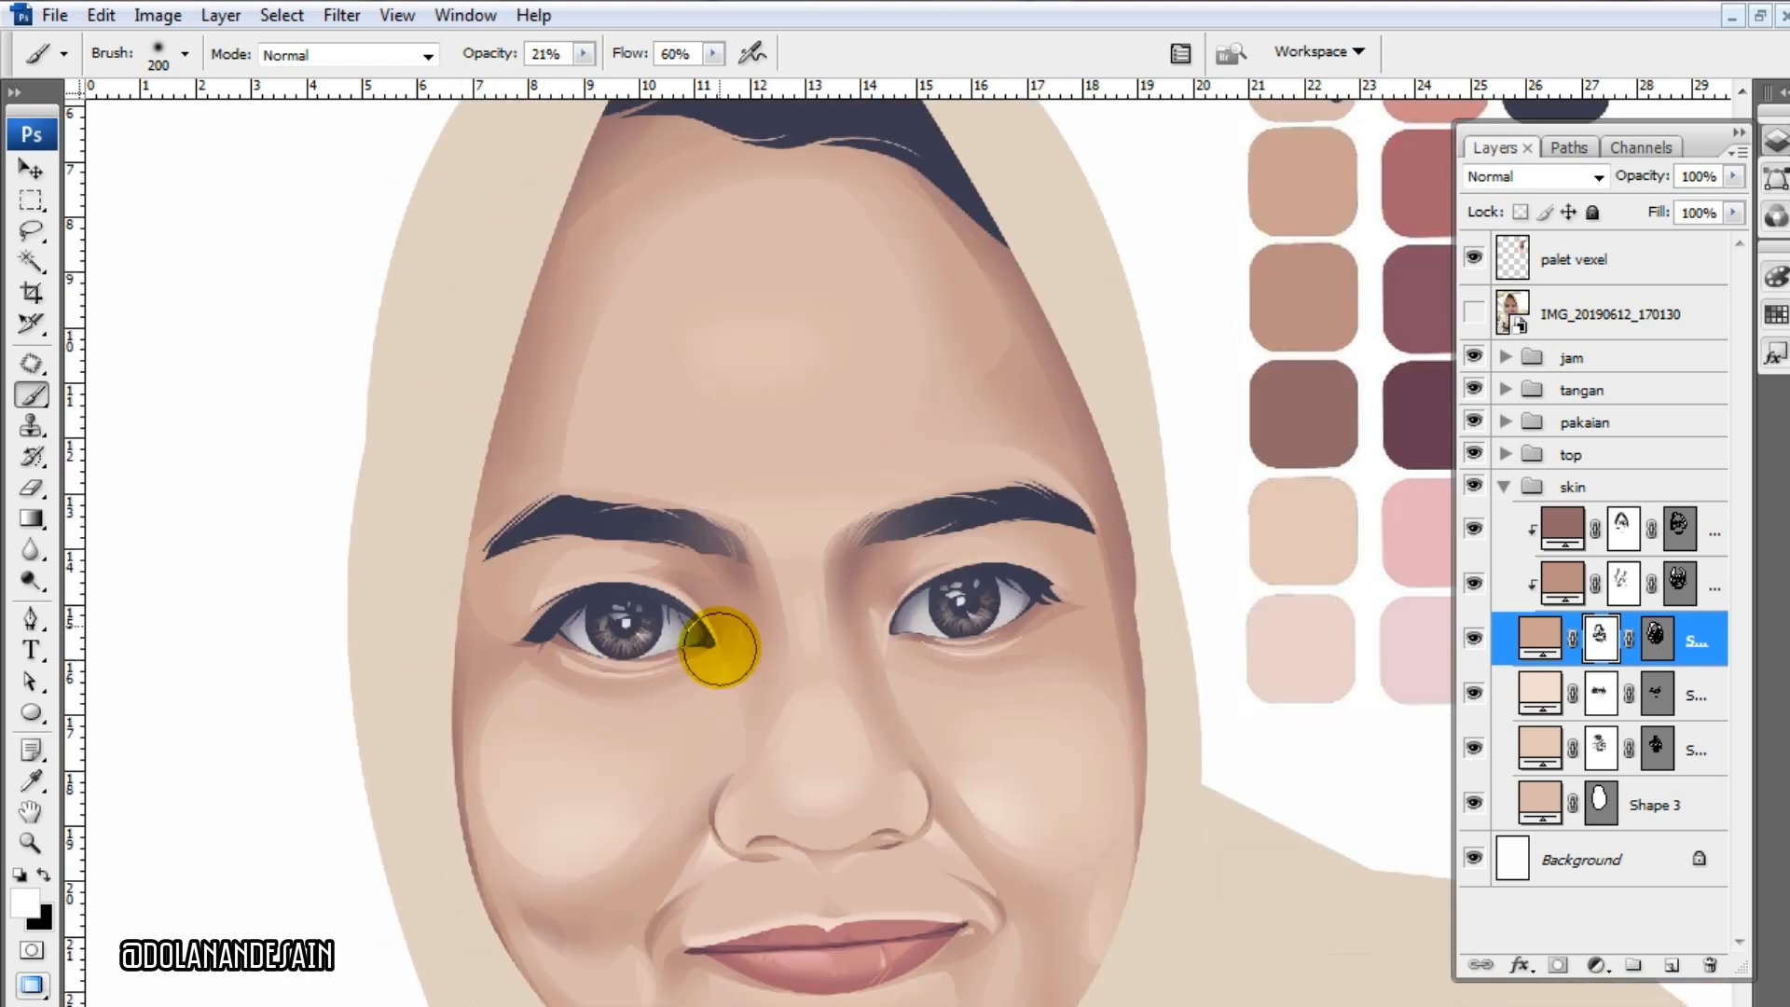
- Refine Shape 20's shading at the mouth corner, nose side and inner eye corners with 125 and 60 px brushes
key("bracketleft")
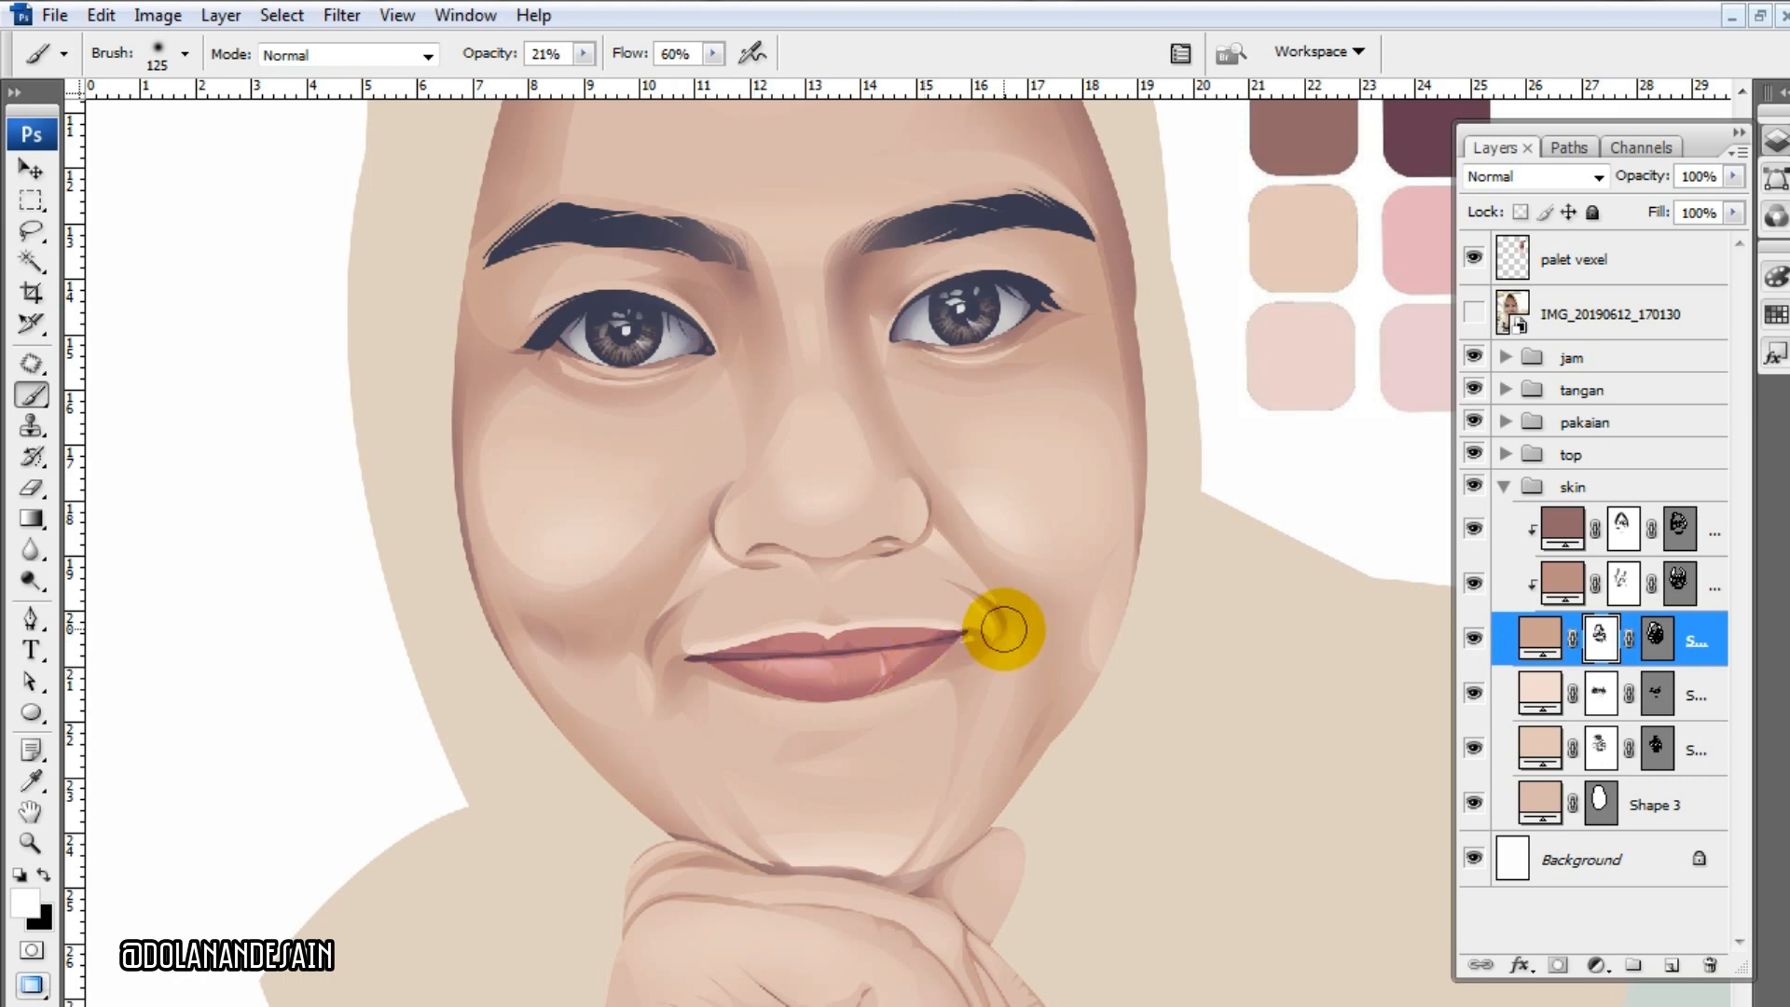
scroll(998, 627, "down", 1)
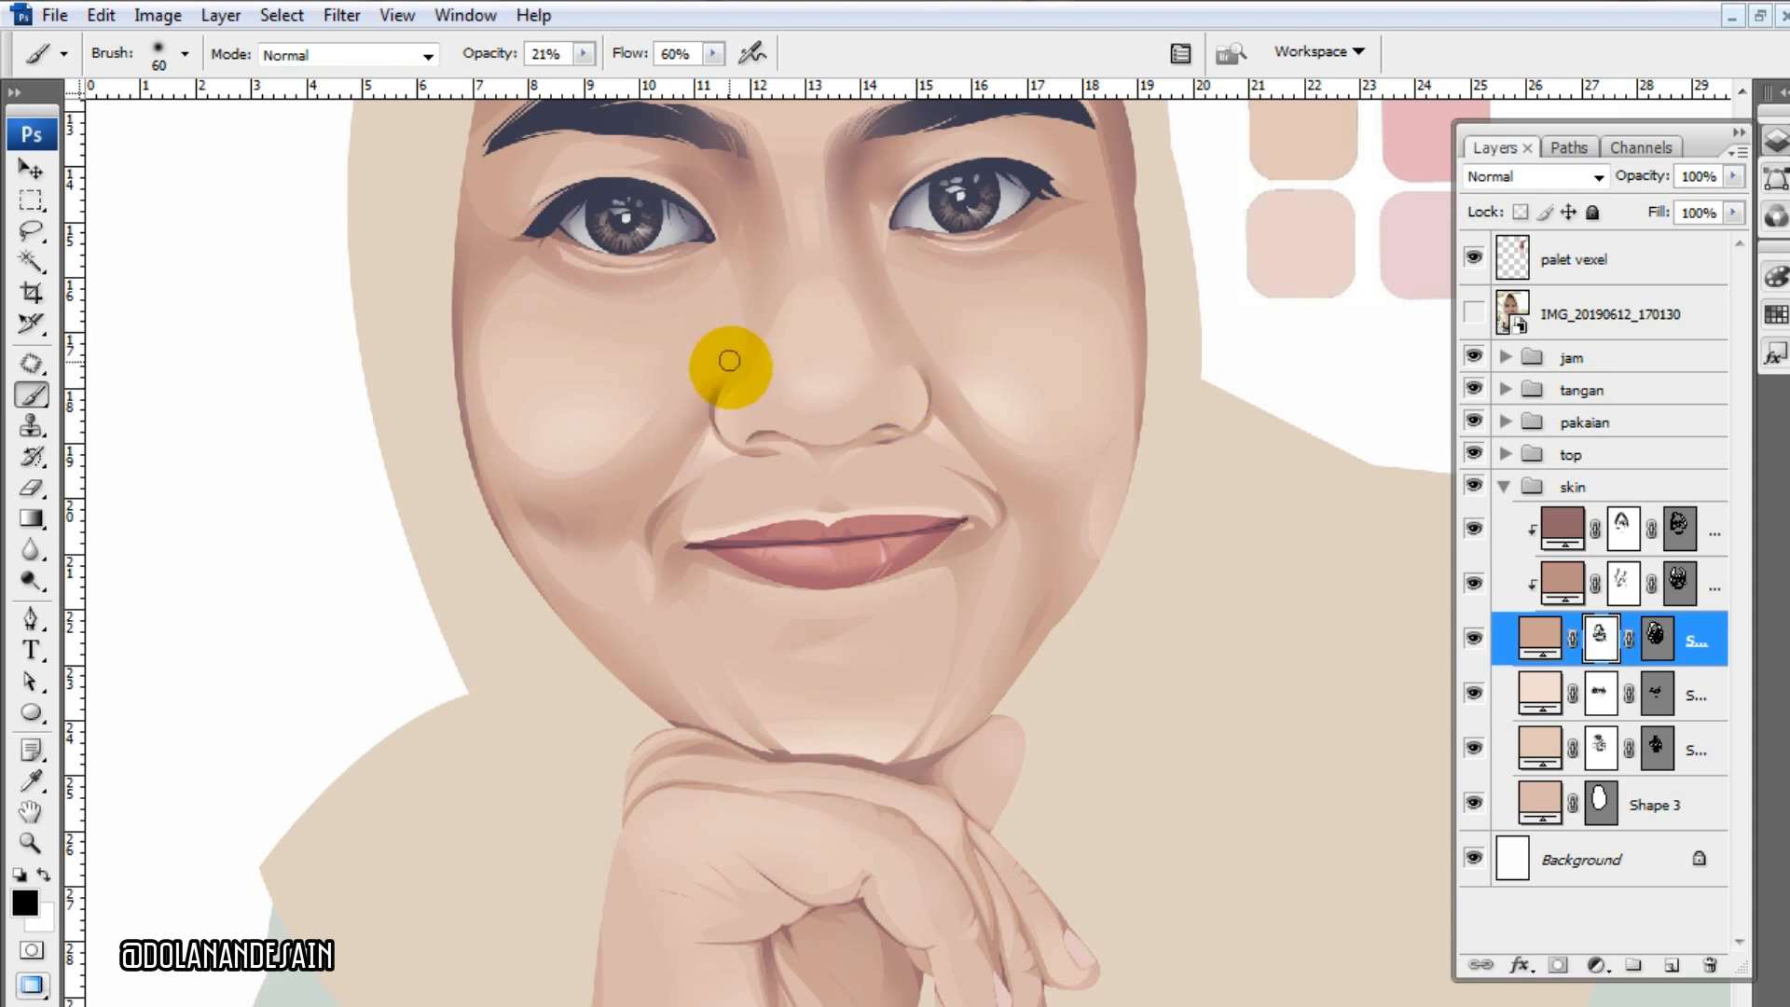
scroll(851, 528, "up", 4)
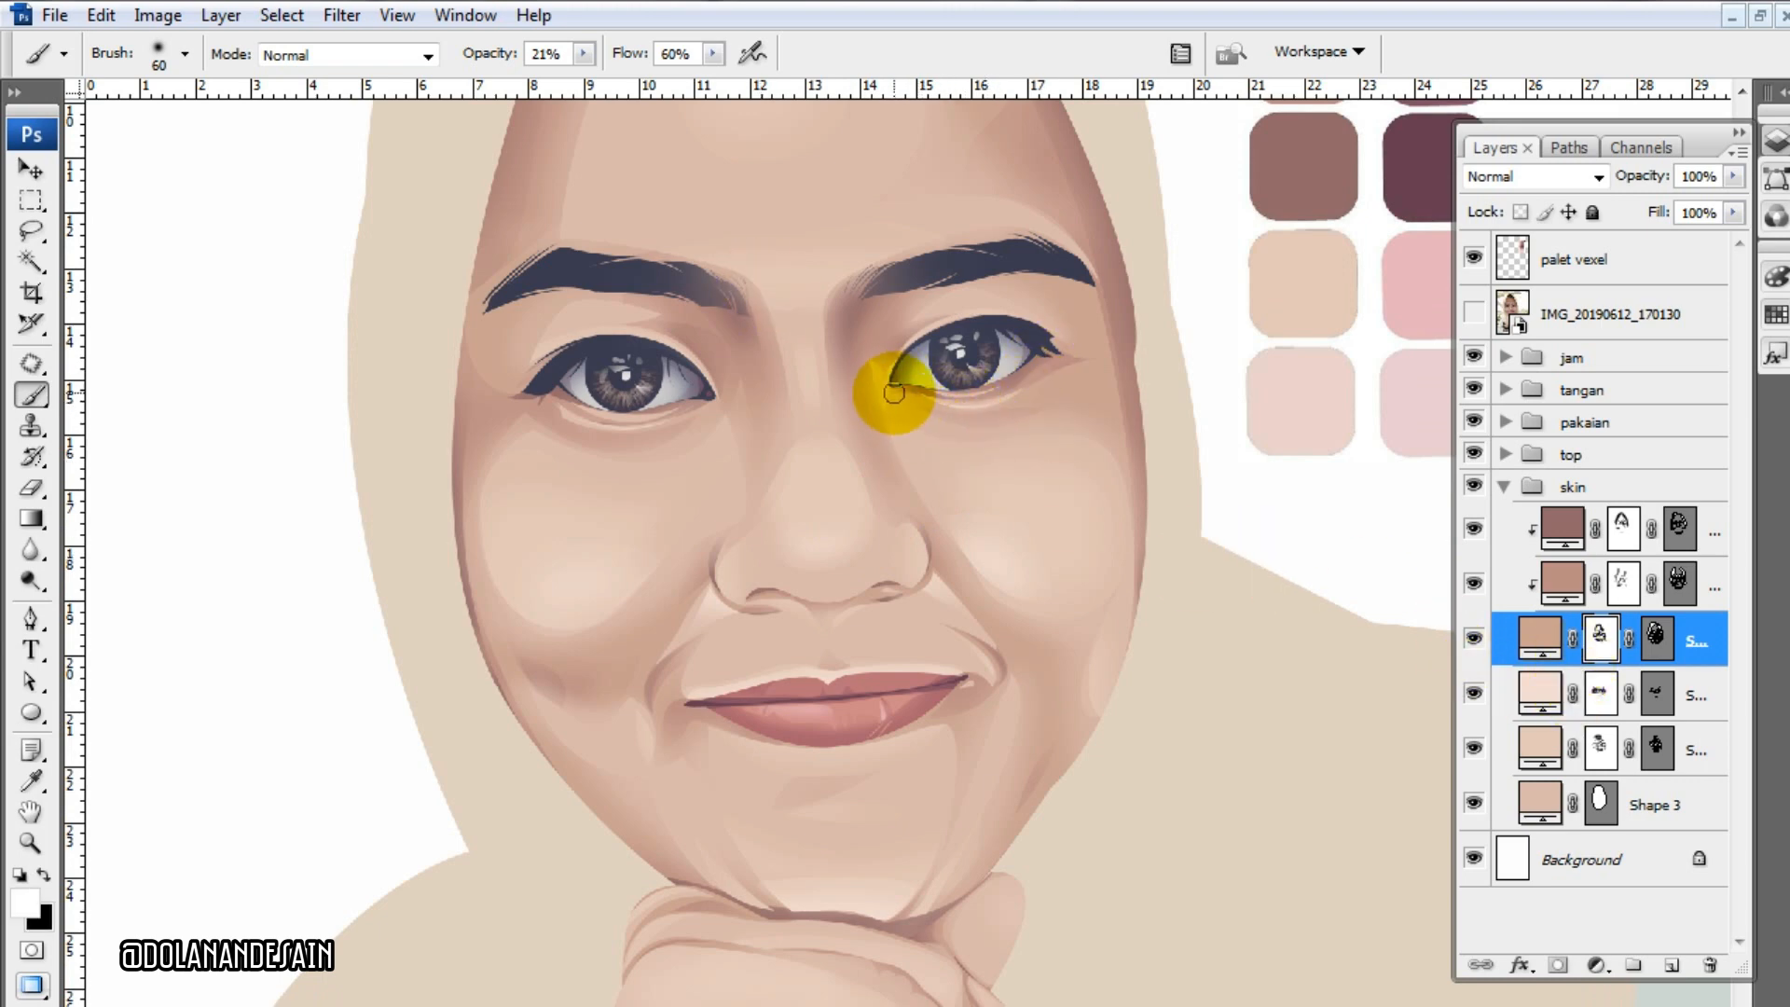
scroll(679, 400, "down", 2)
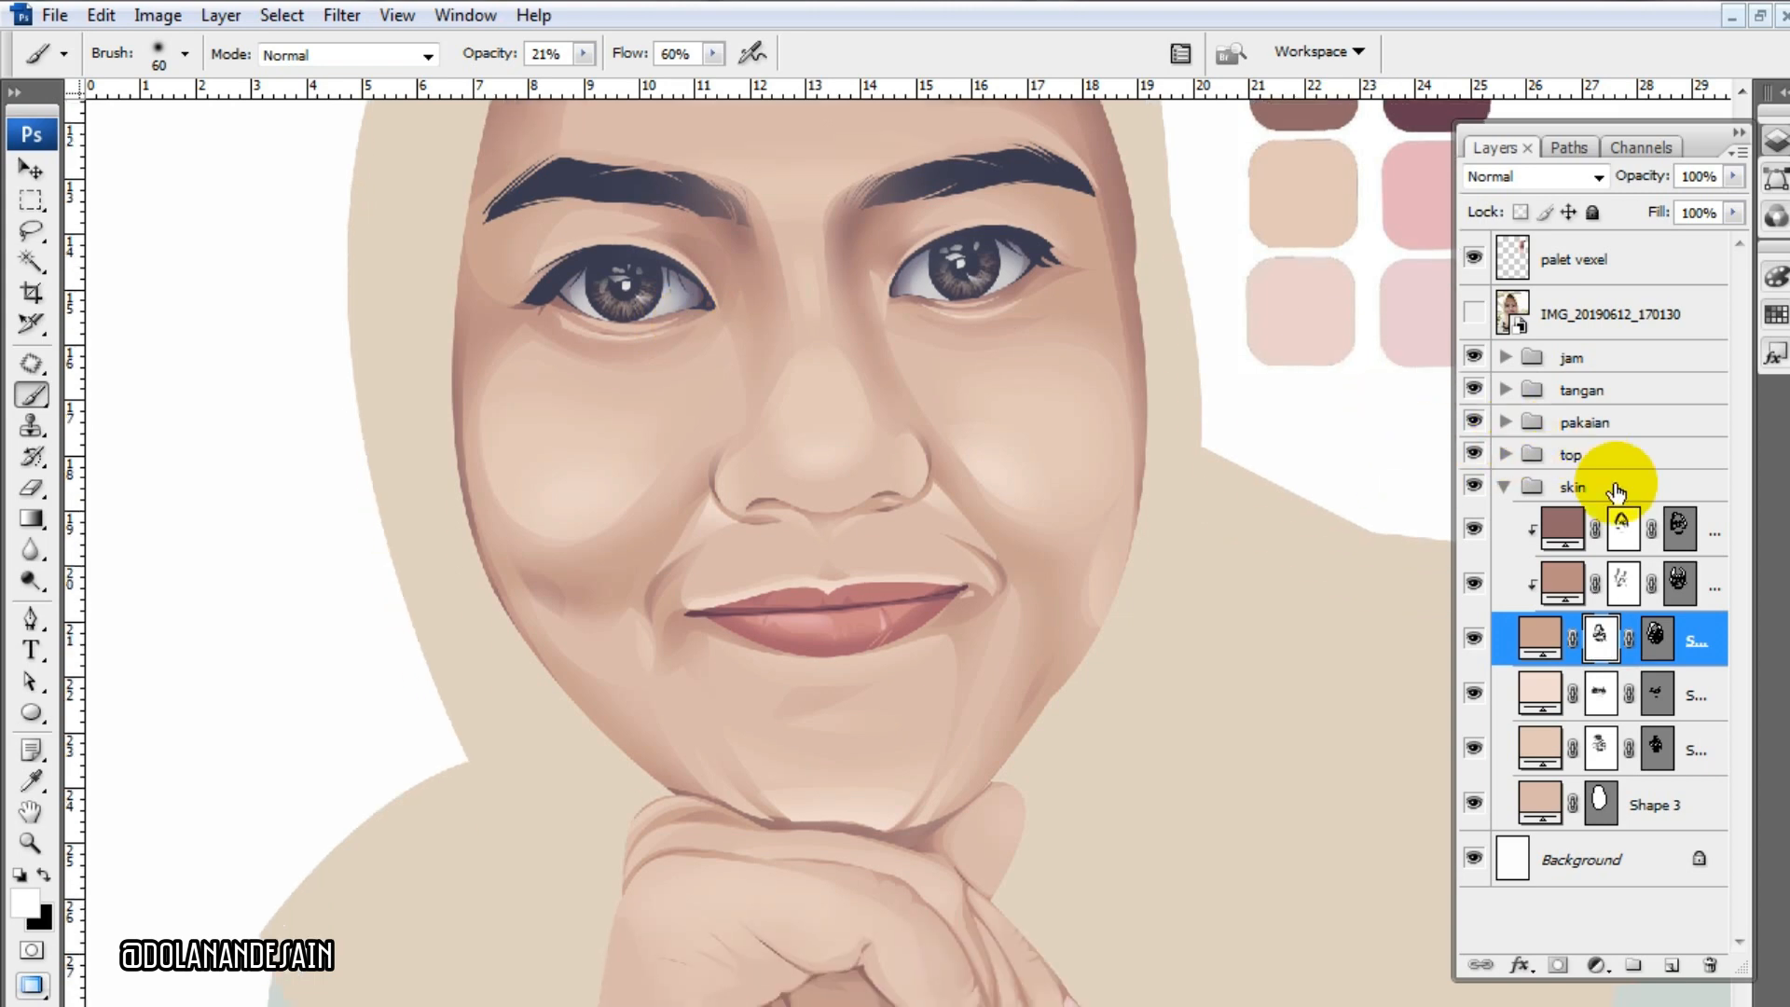
- Touch up Shape 20's mask around the smile line and upper lip with a 60 px brush, alternating white and black
left_click(1620, 532)
scroll(1032, 792, "up", 2)
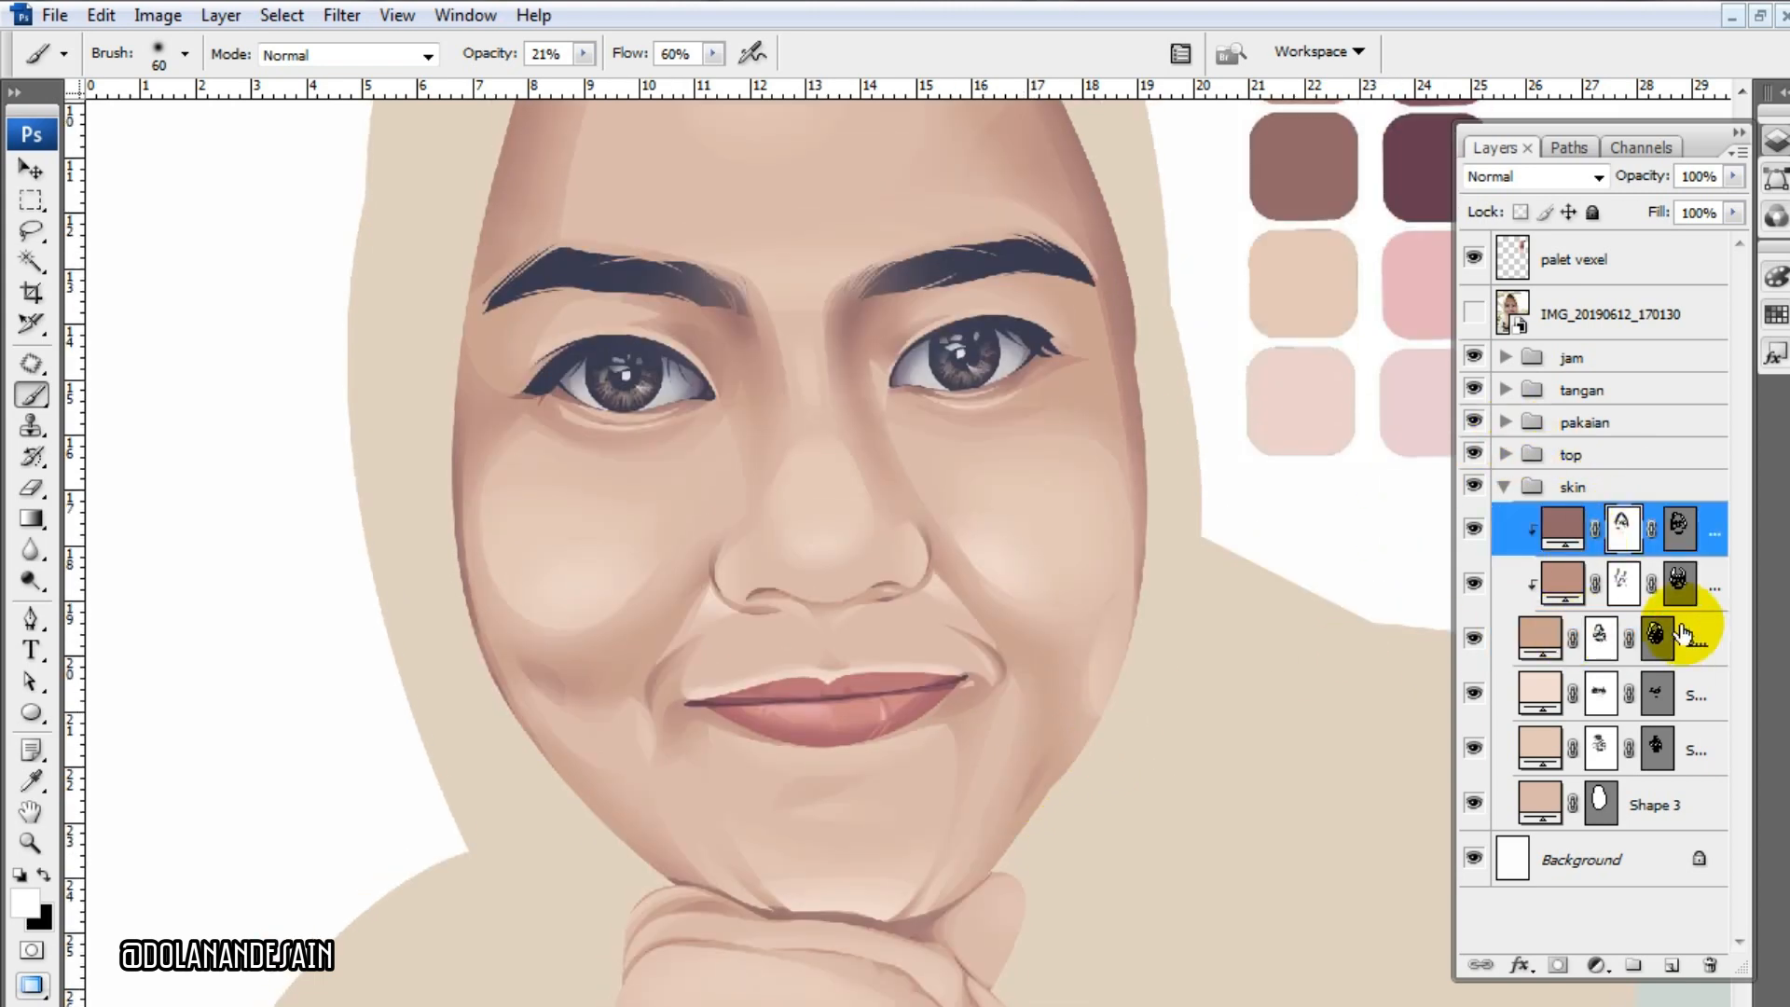
left_click(1600, 639)
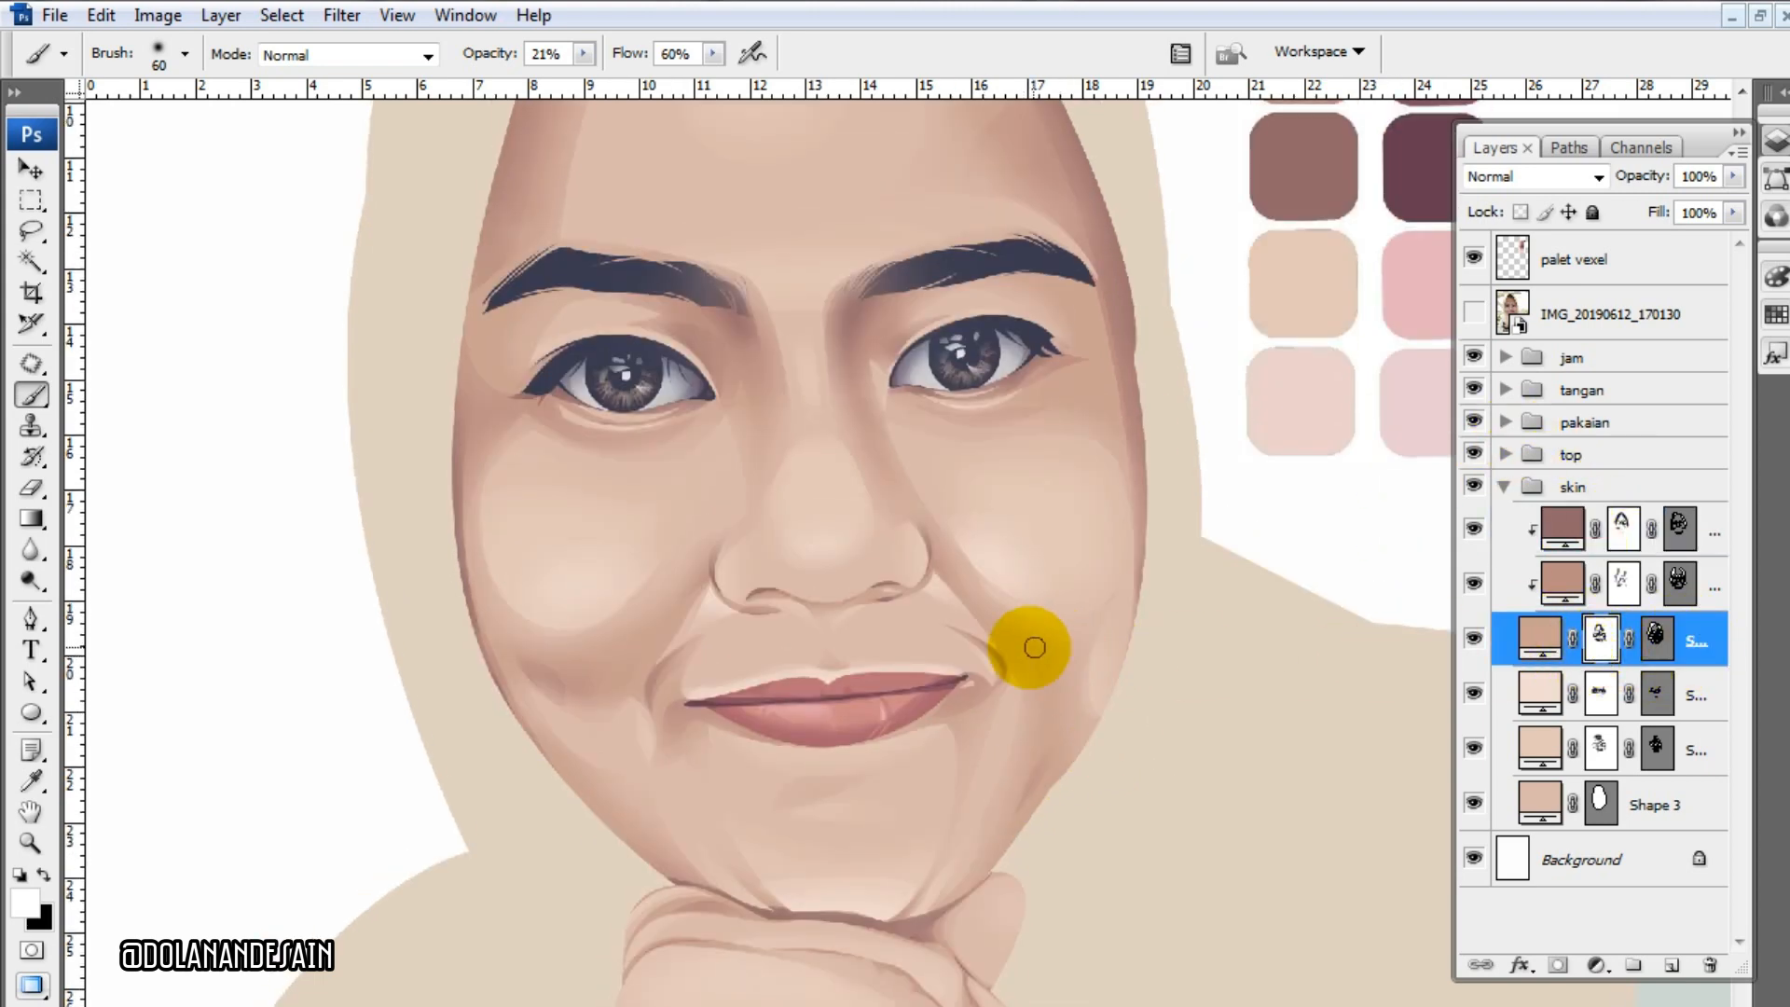
key("x")
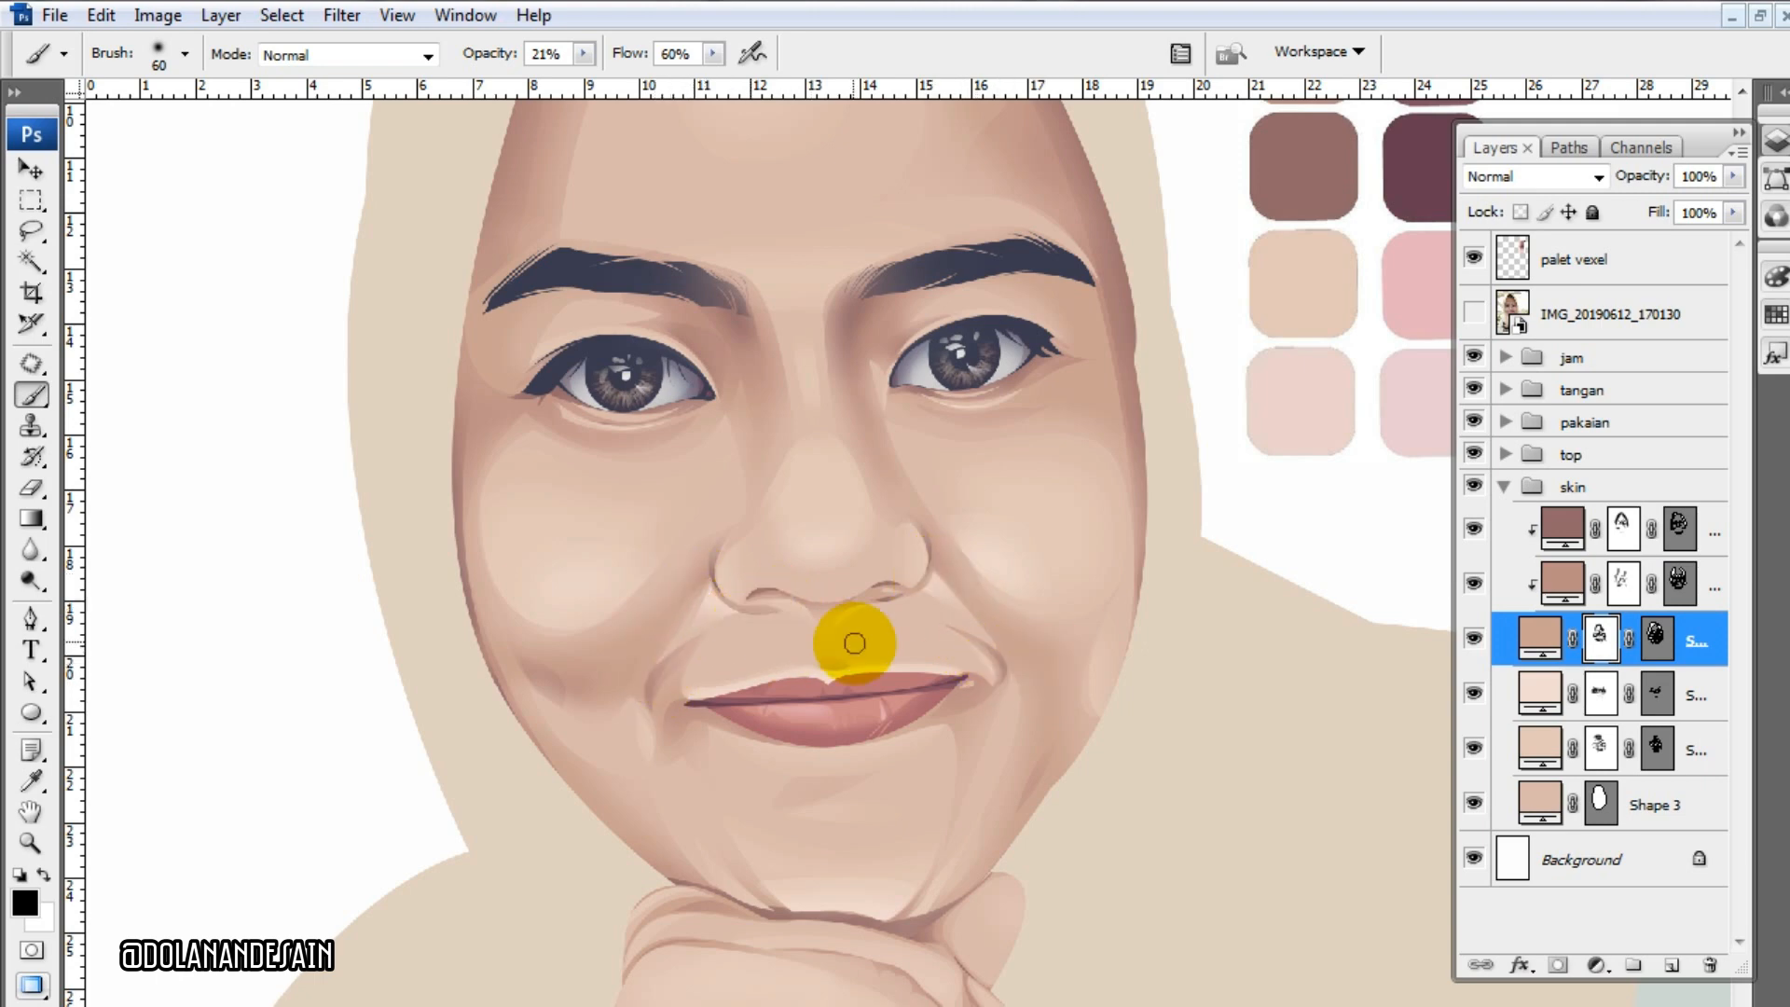
- Check Shape 20's outline and even out its cheek and jaw shading on the layer mask with a 250 px white brush
key("ctrl+minus")
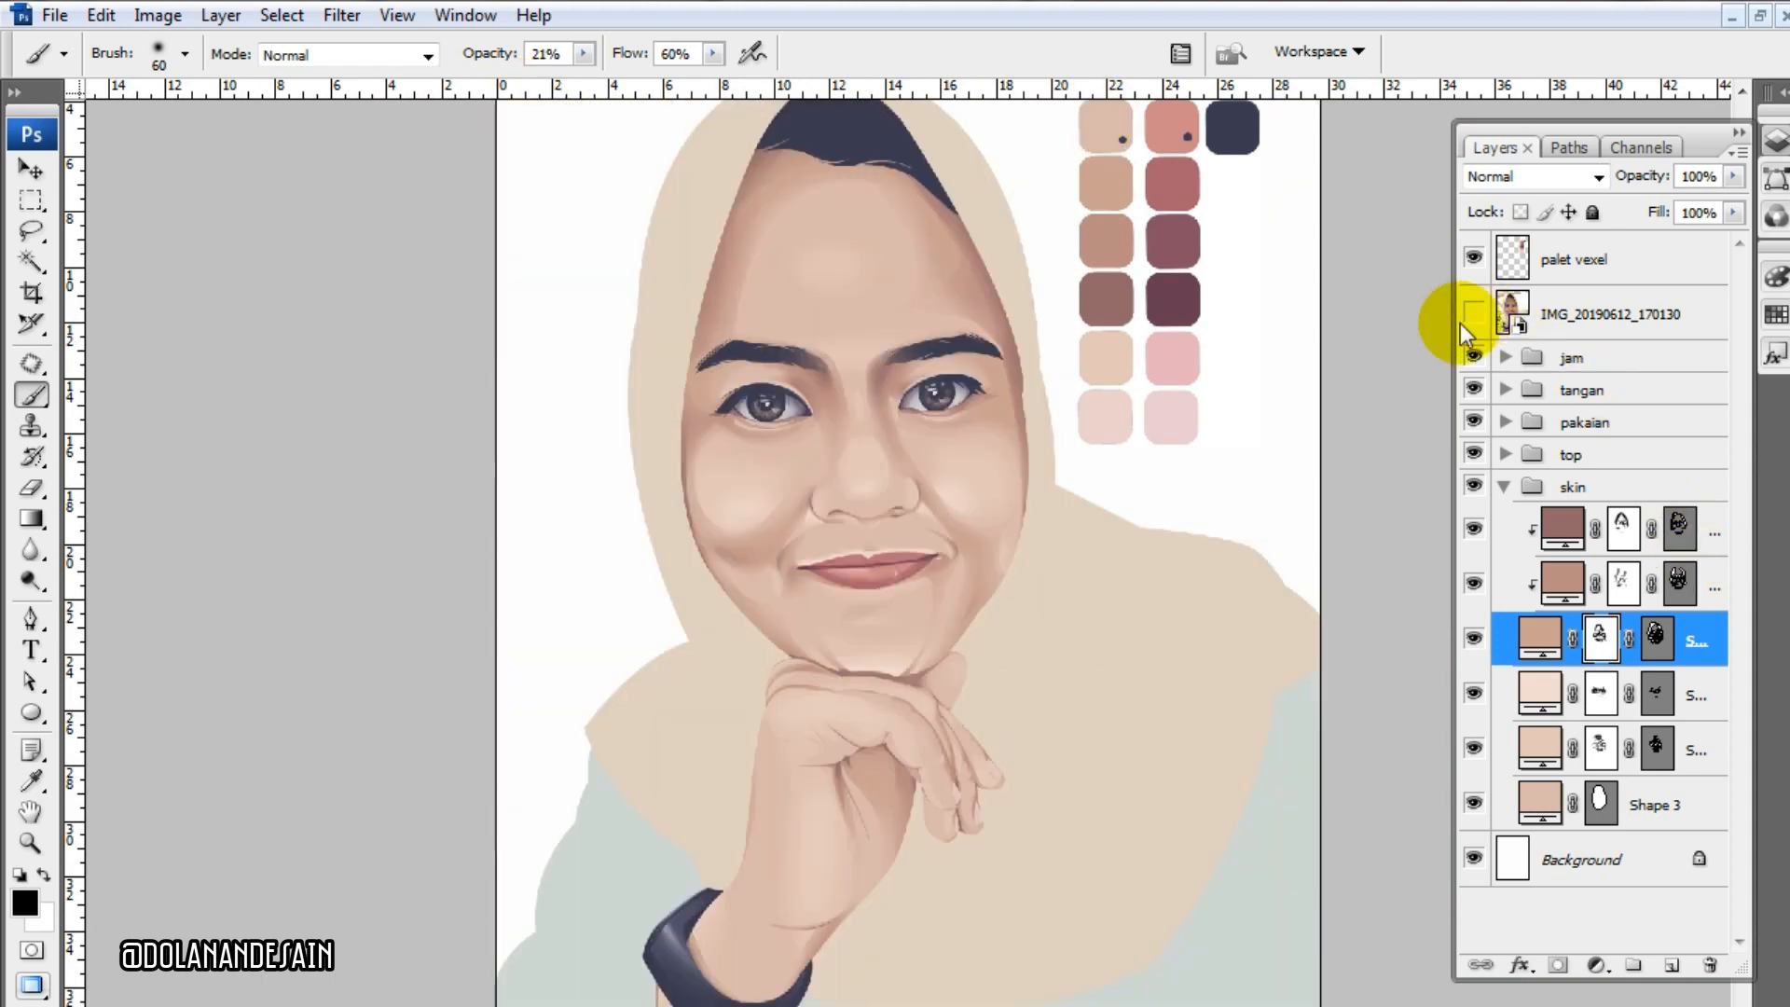
left_click(1658, 637)
left_click(1658, 636)
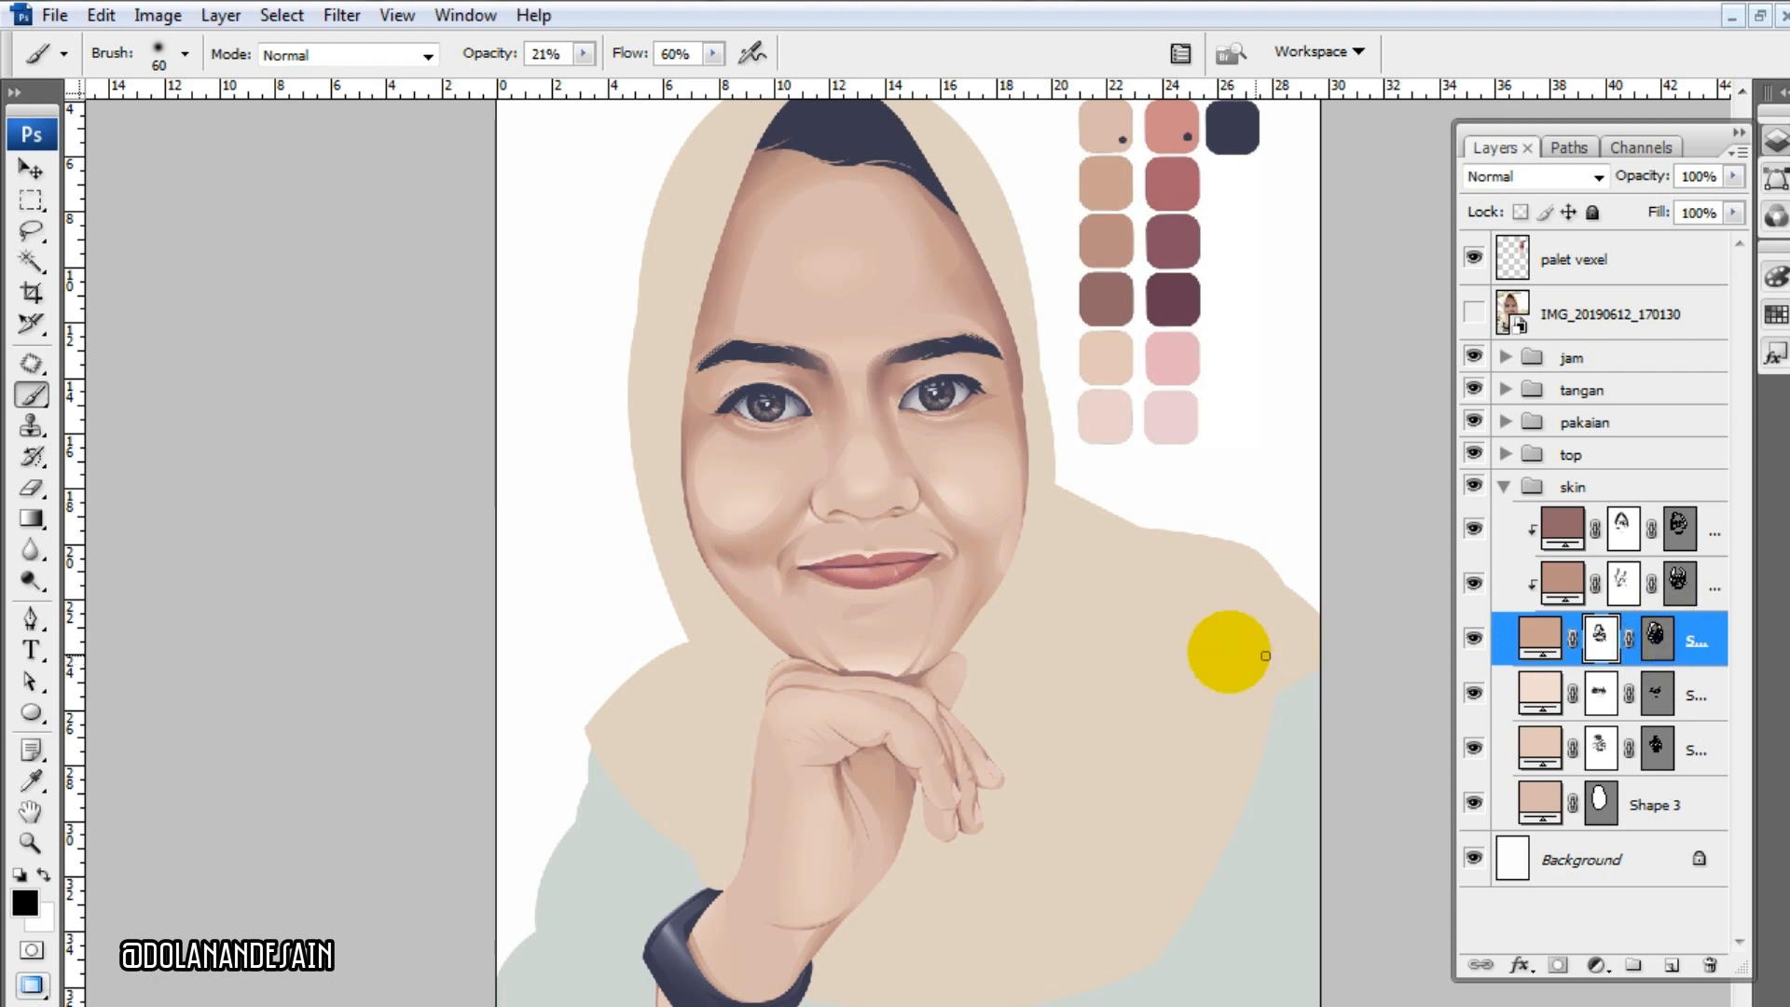
key("x")
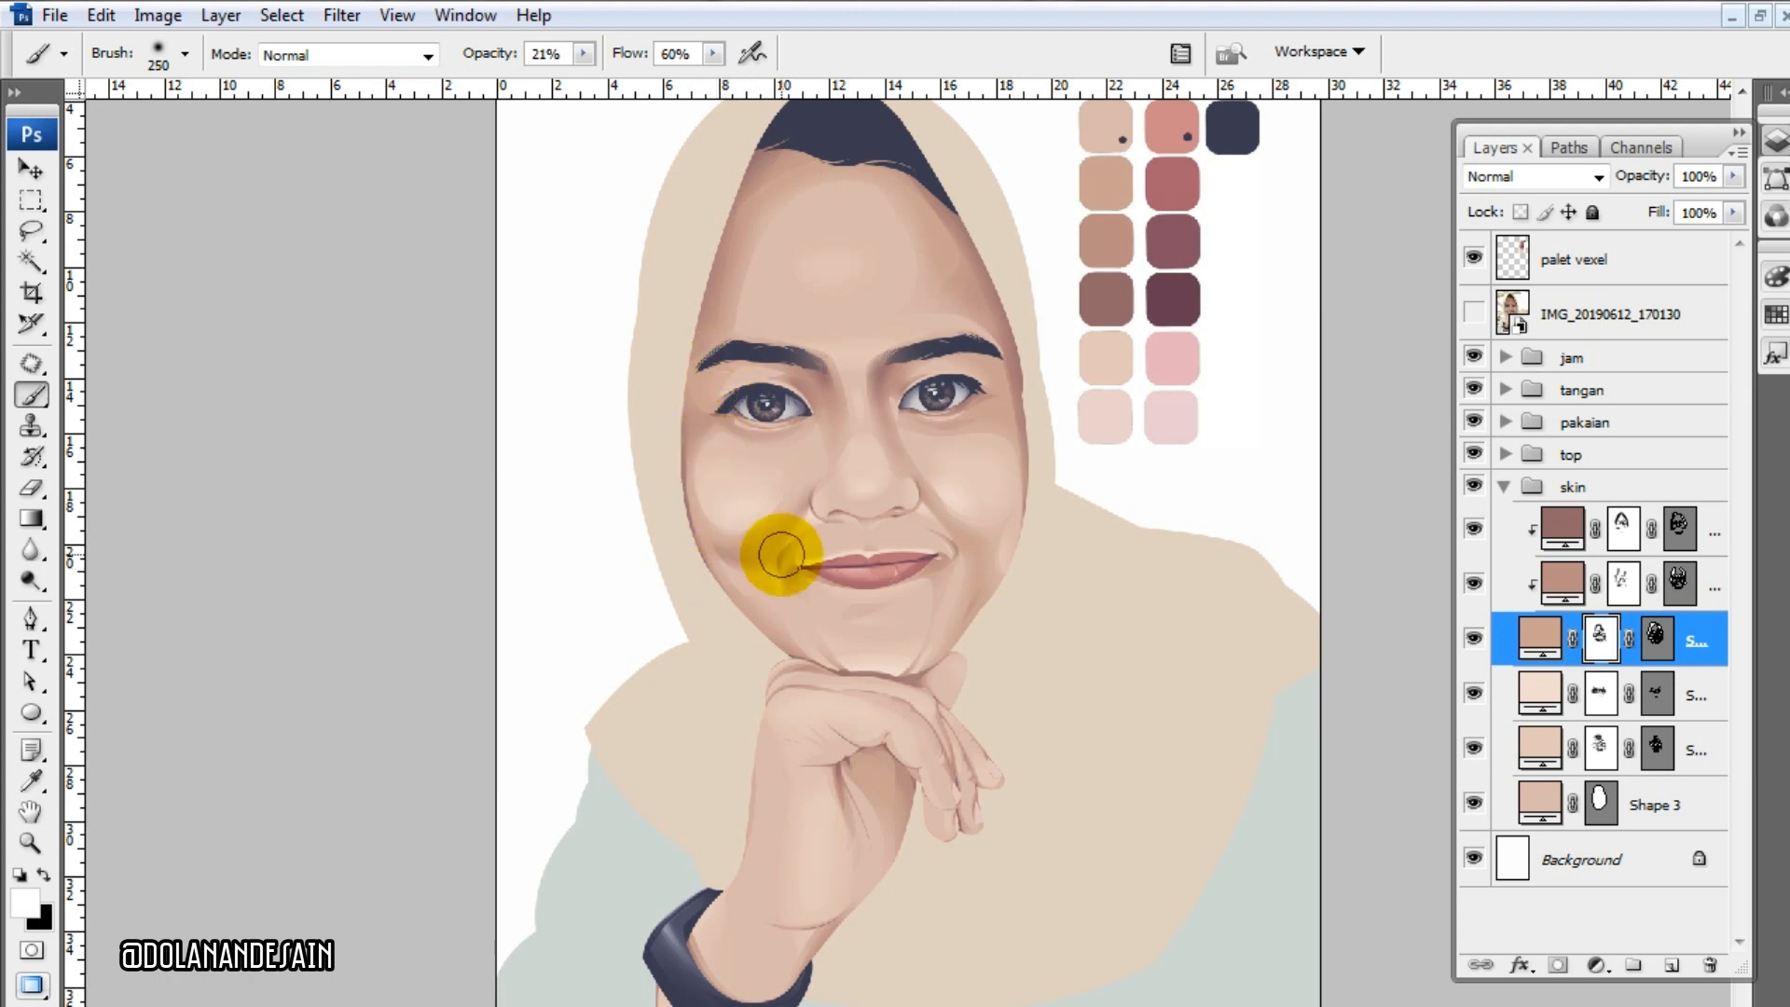
scroll(772, 552, "down", 3)
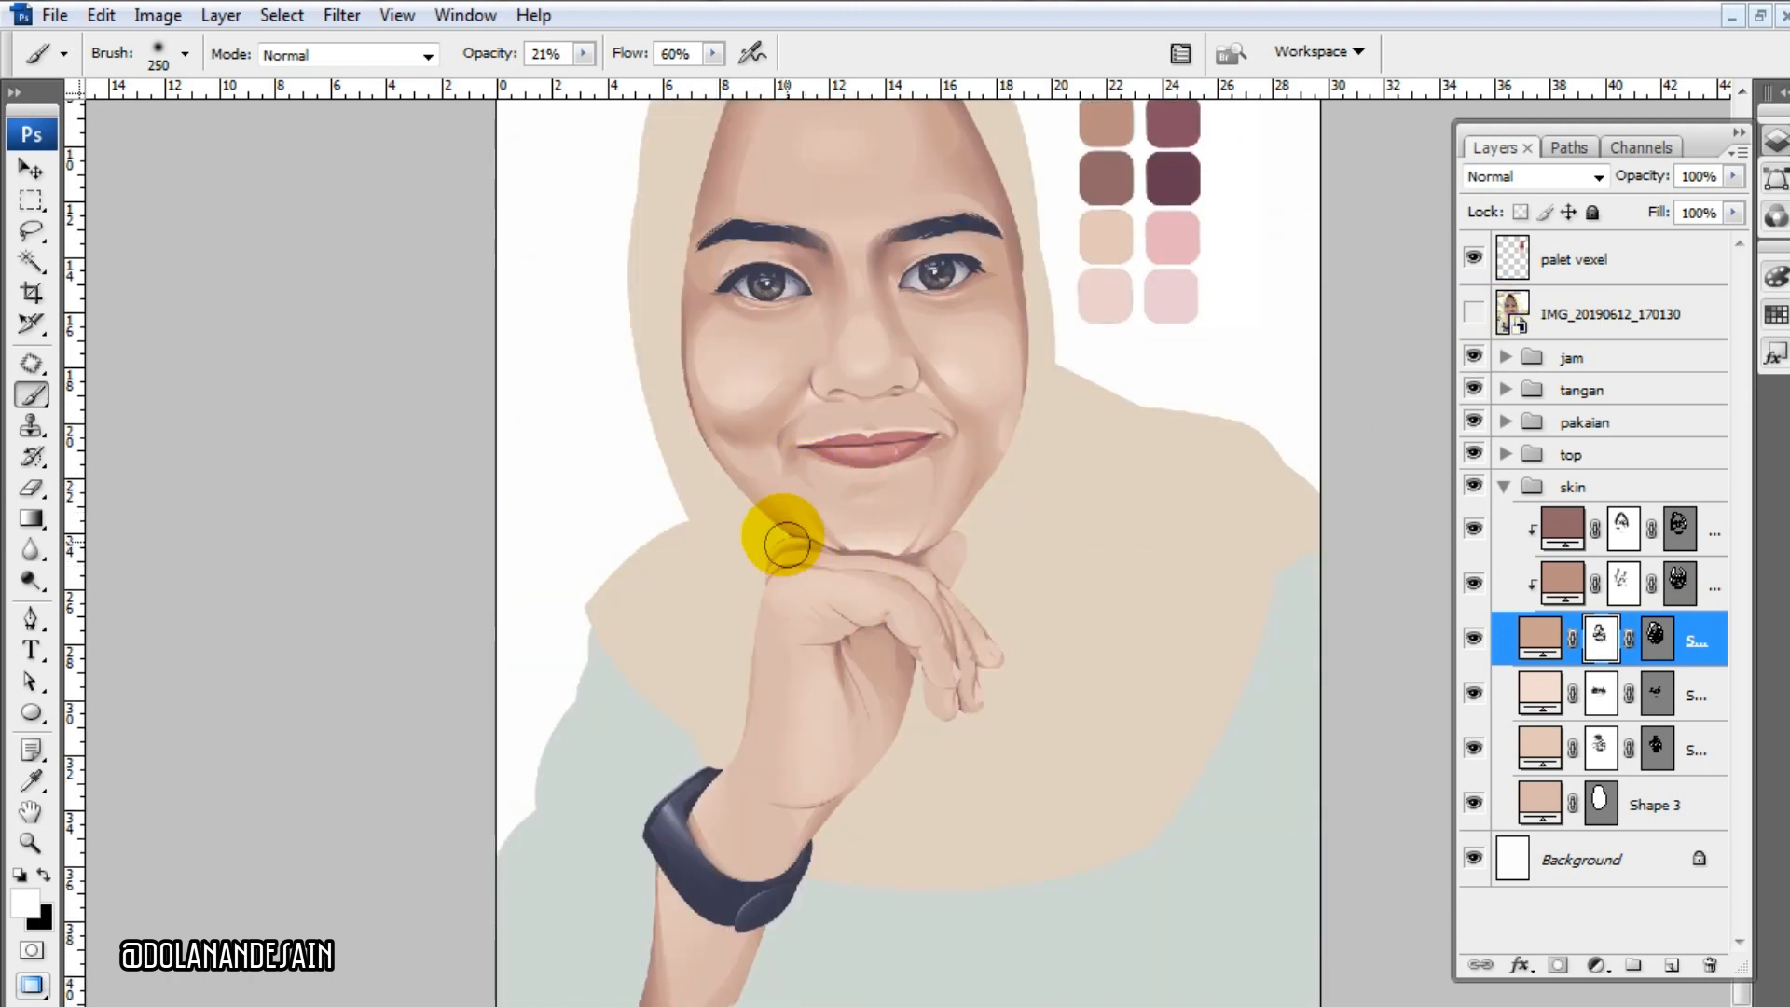
scroll(895, 587, "up", 3)
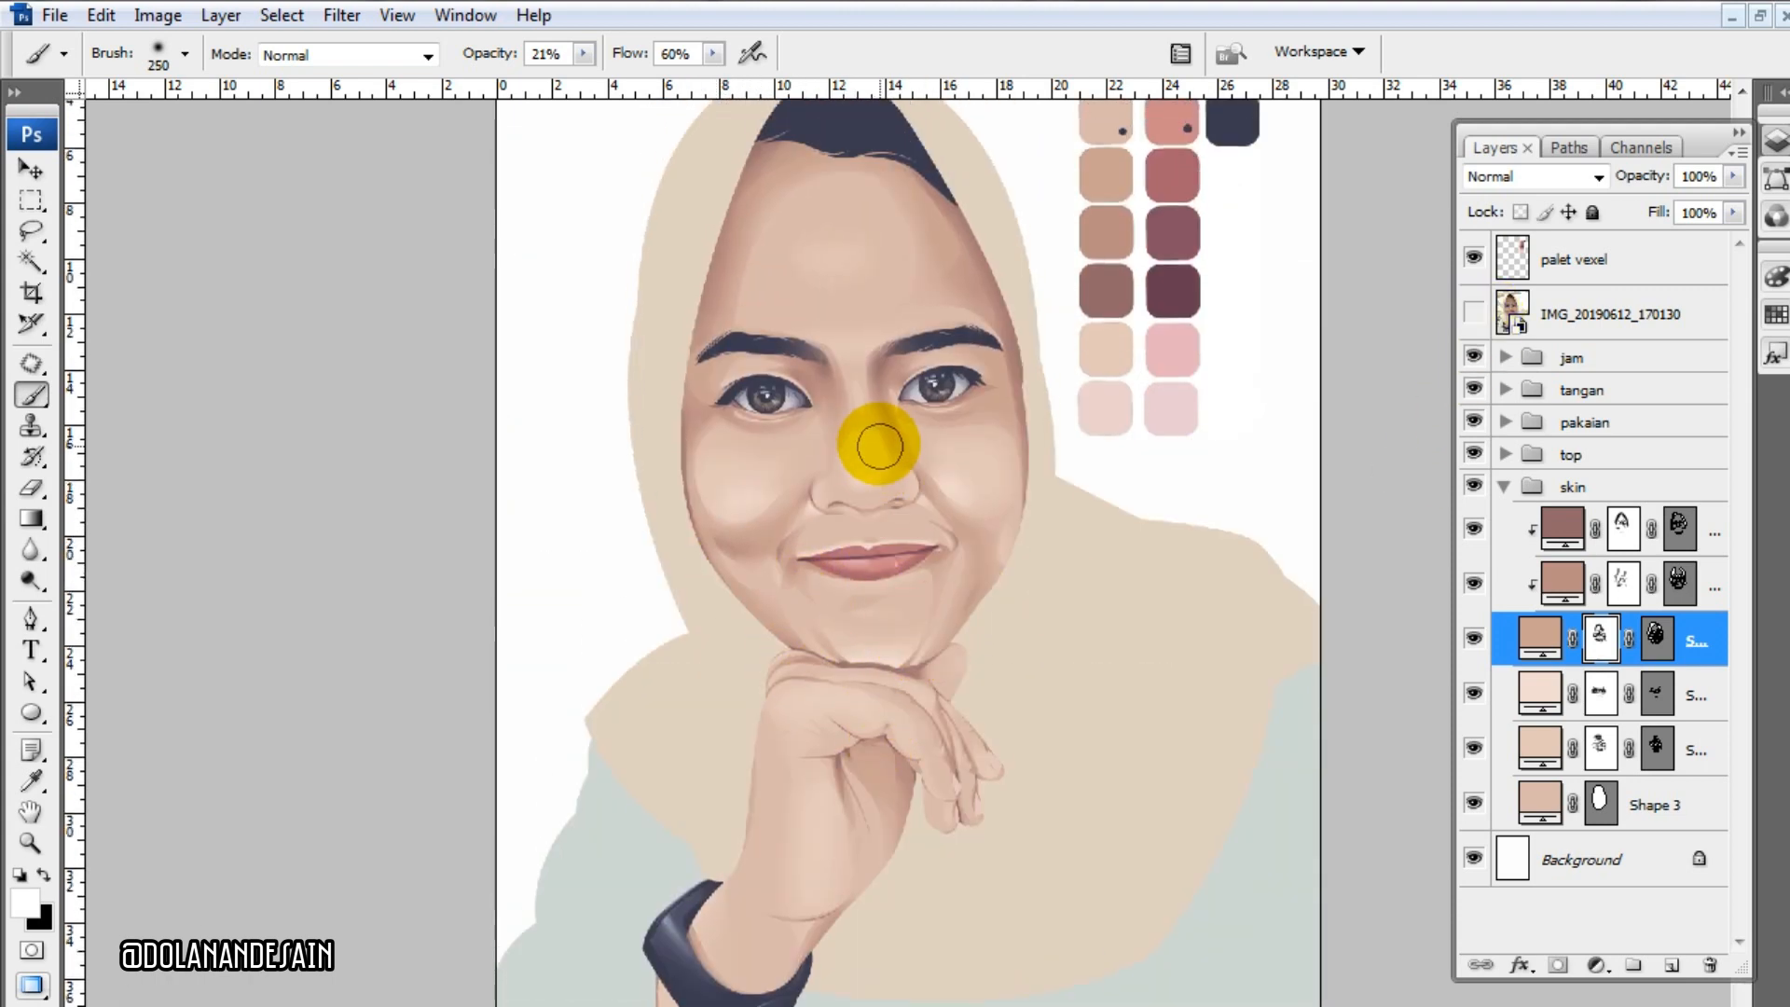
- Compare the shading of the forehead, nose, mouth and chin with the reference photo by toggling its visibility
left_click(1474, 313)
left_click(1475, 314)
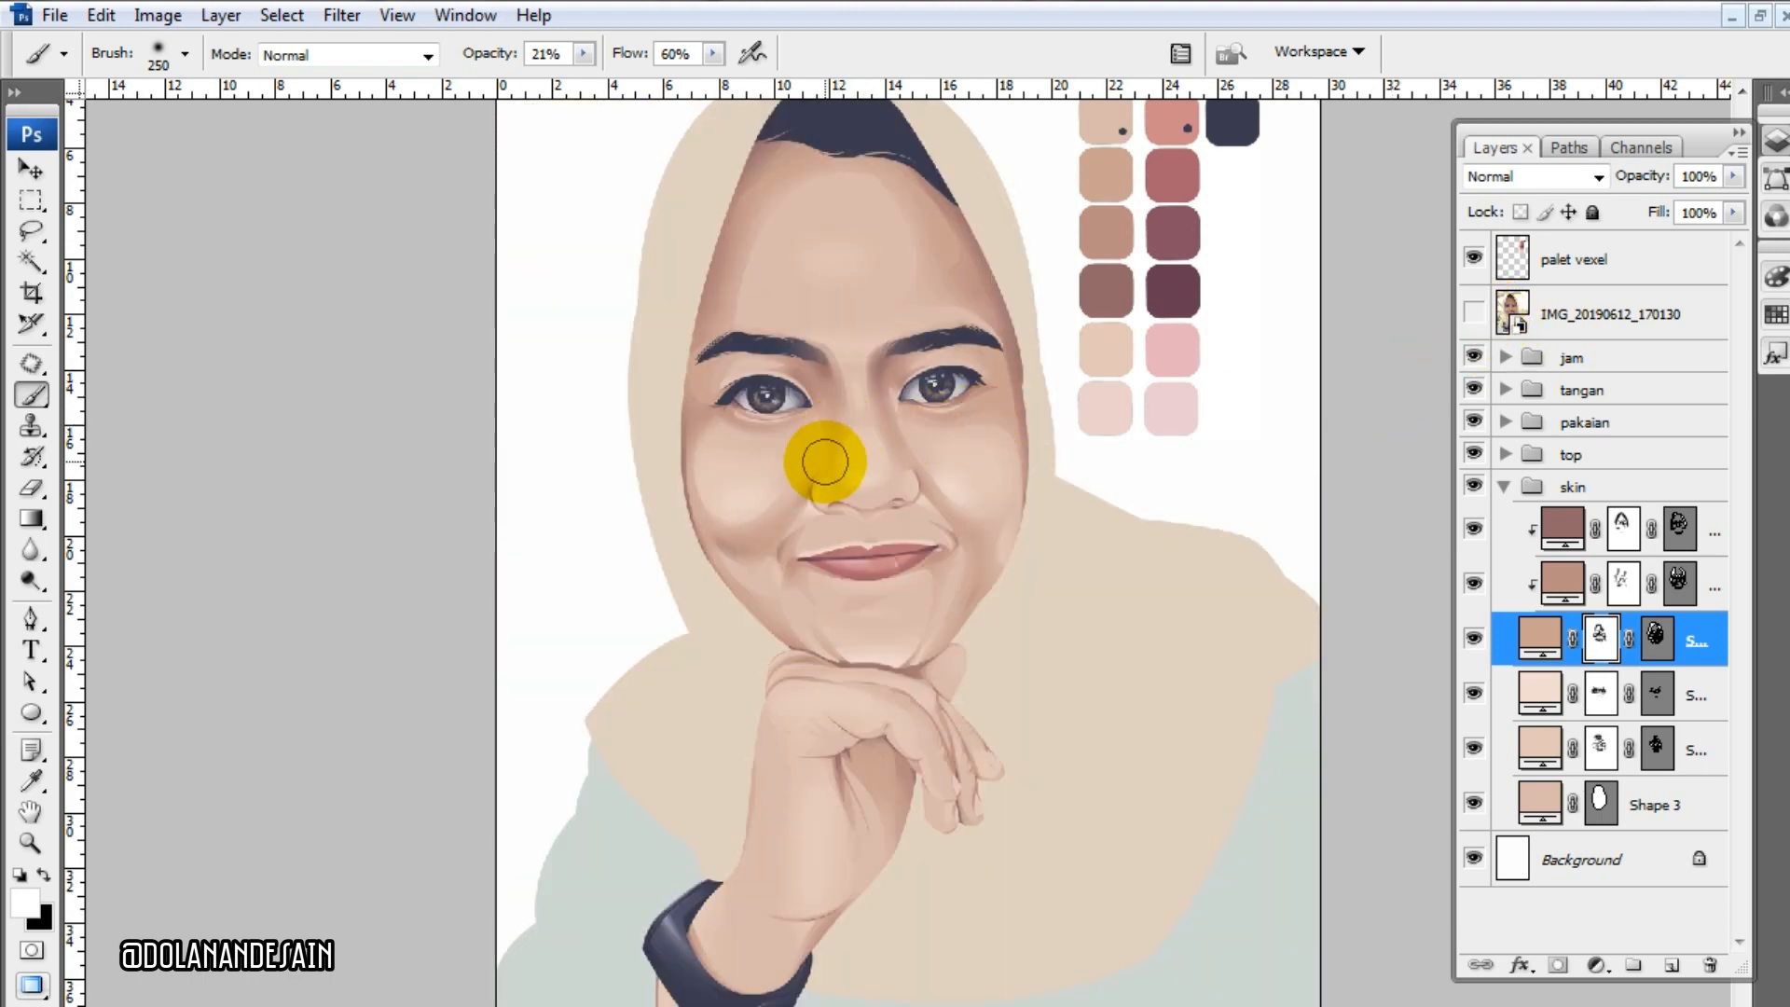
scroll(1314, 494, "down", 2)
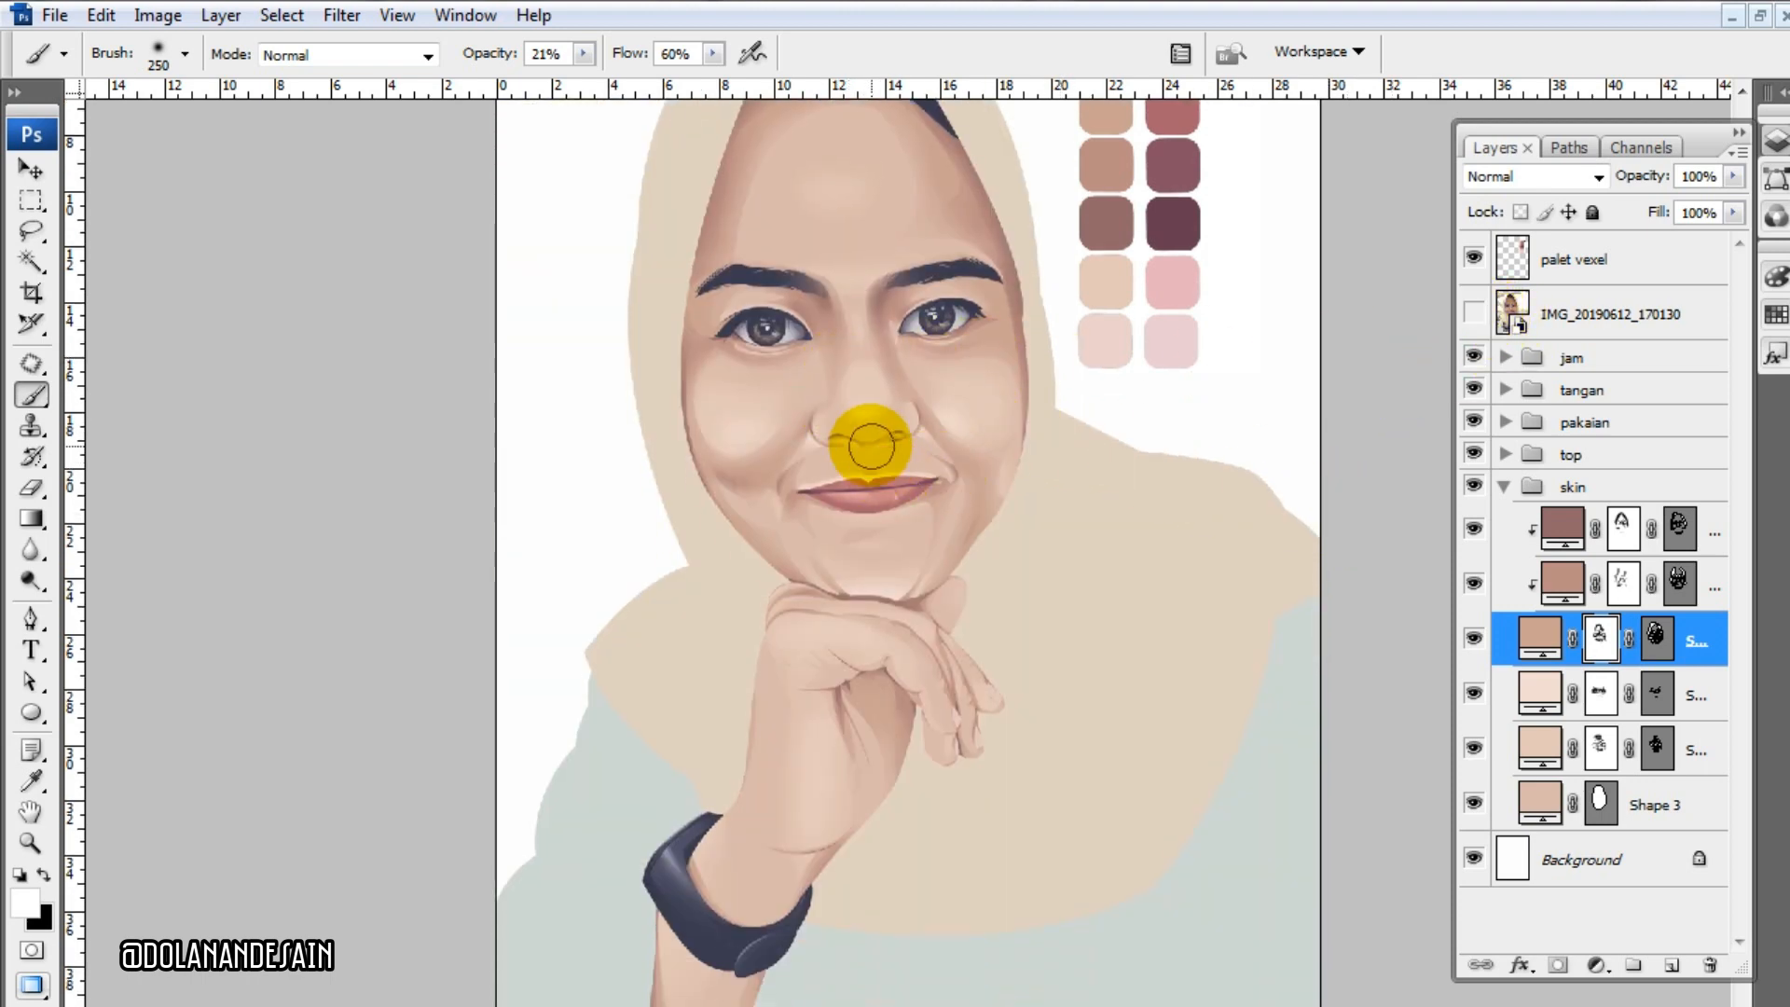
scroll(1212, 513, "down", 1)
left_click(1474, 313)
left_click(1474, 313)
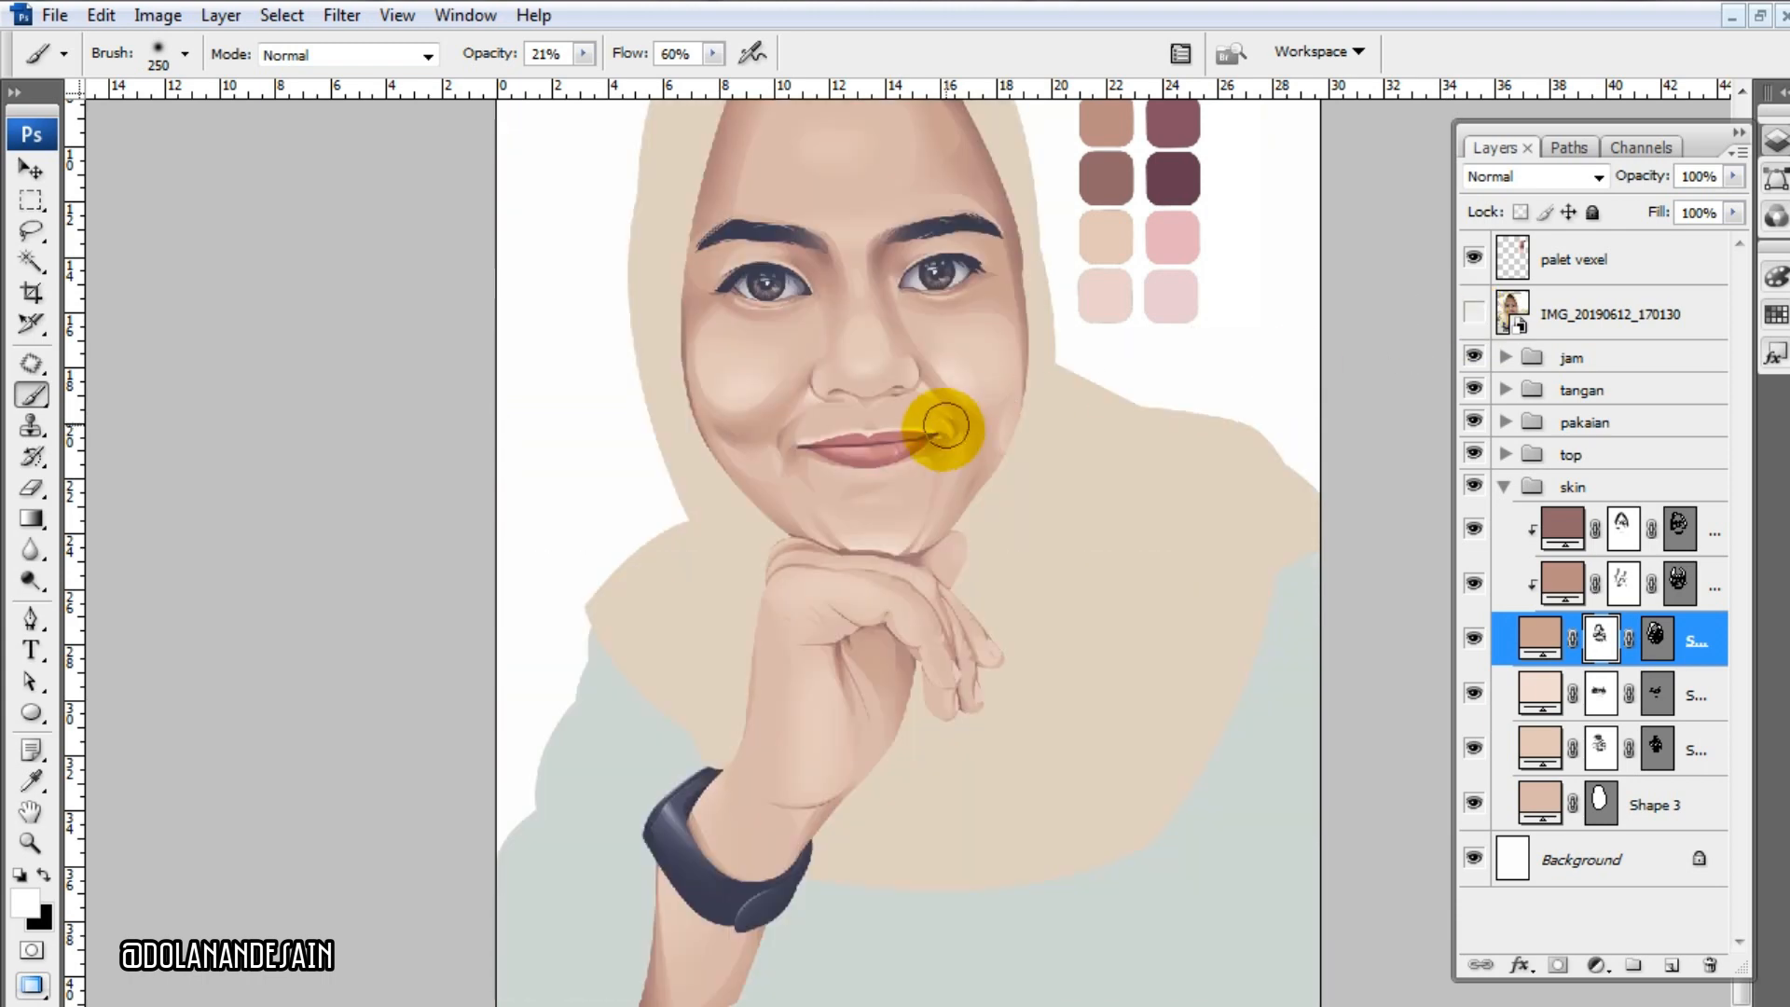
scroll(1030, 514, "up", 2)
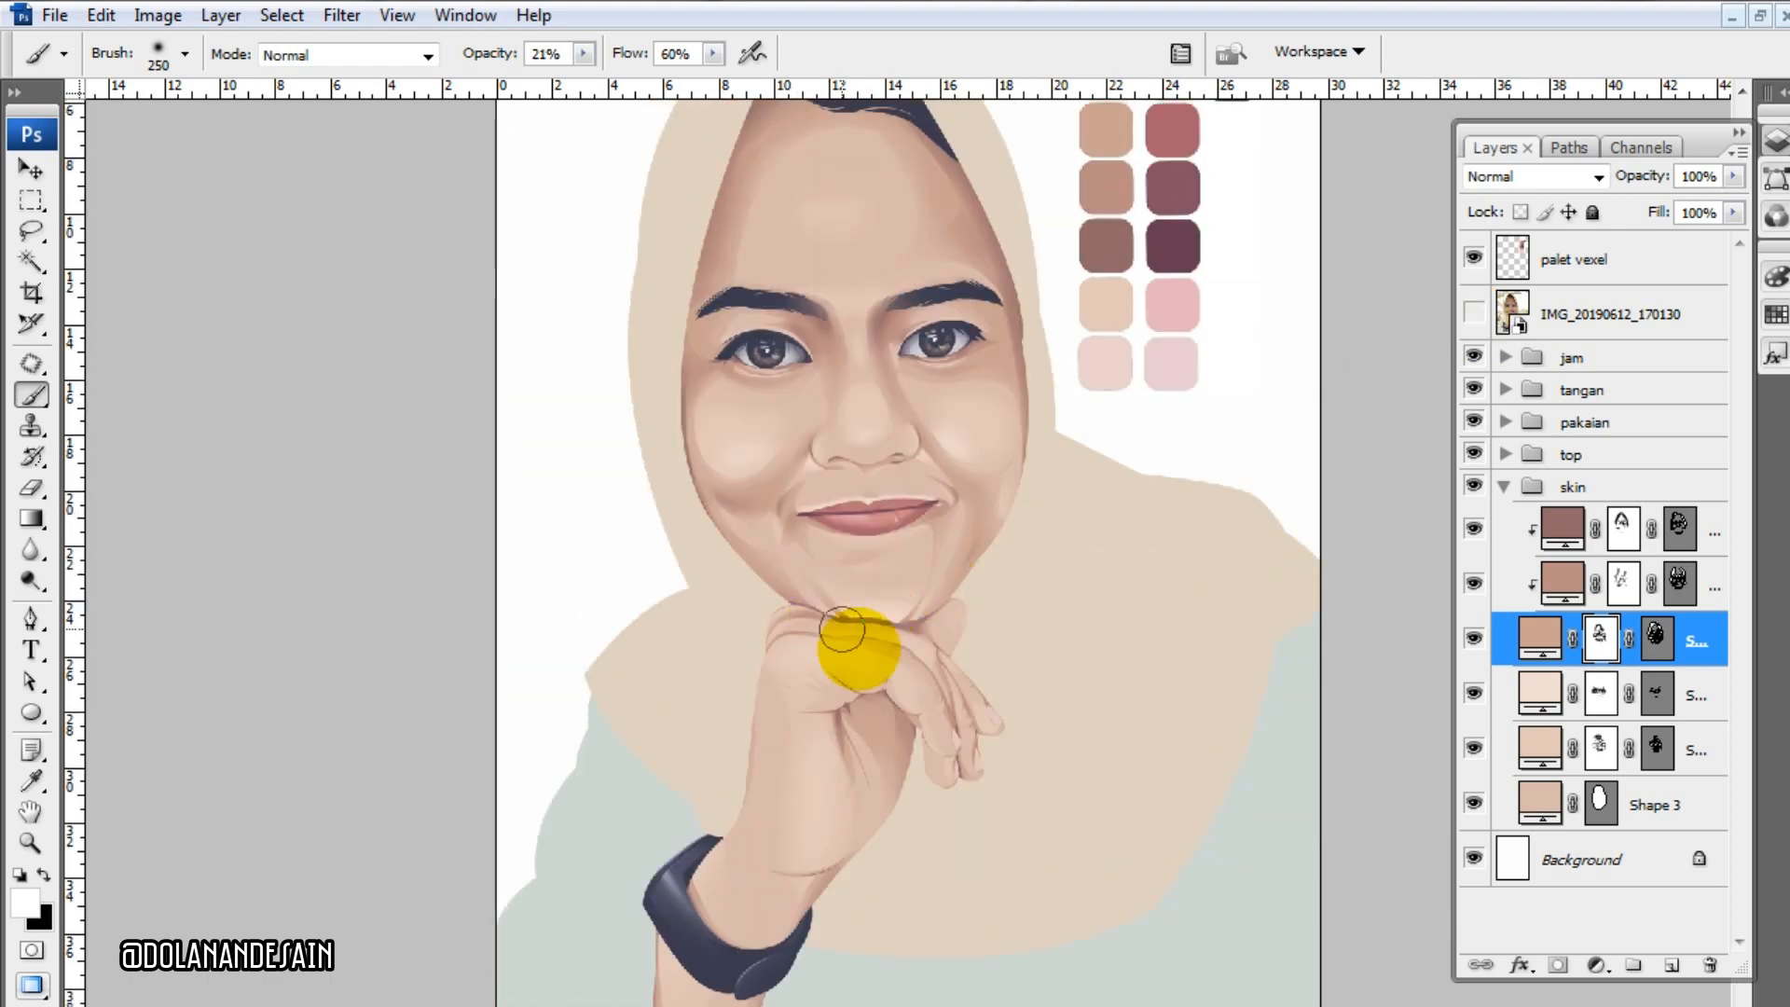
left_click(1474, 313)
left_click(1473, 313)
scroll(951, 631, "up", 2)
left_click(1474, 313)
left_click(1474, 313)
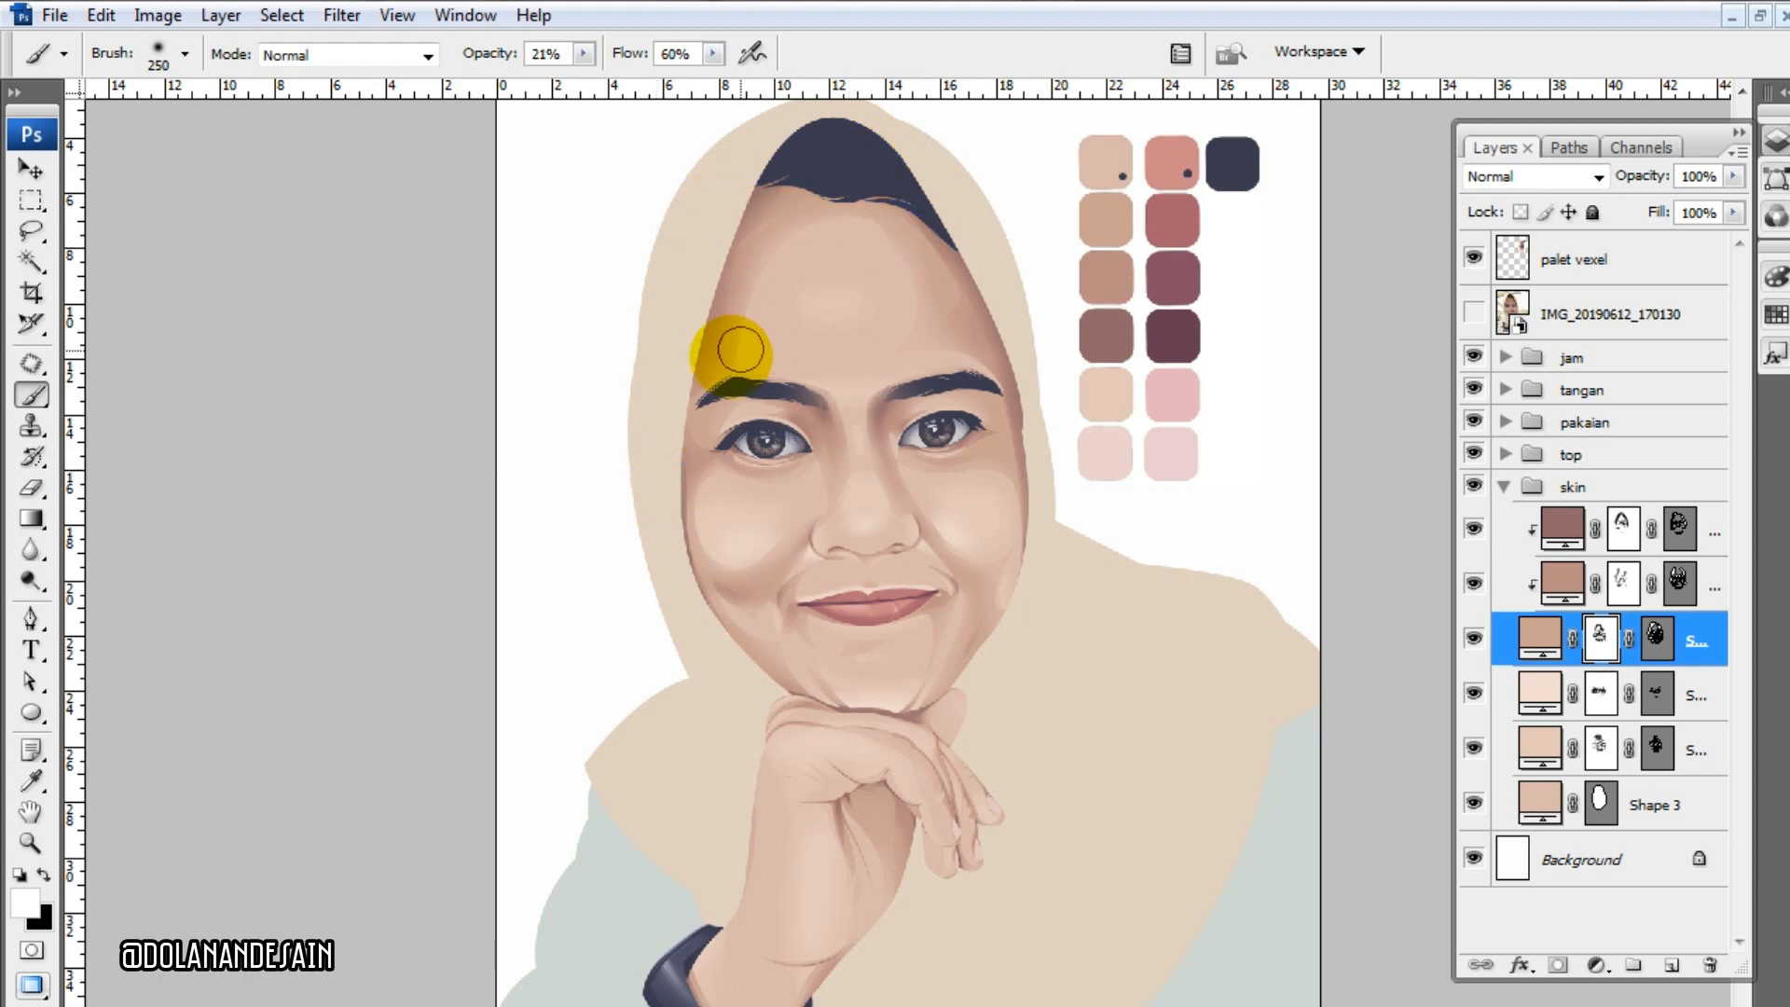
scroll(1191, 337, "down", 3)
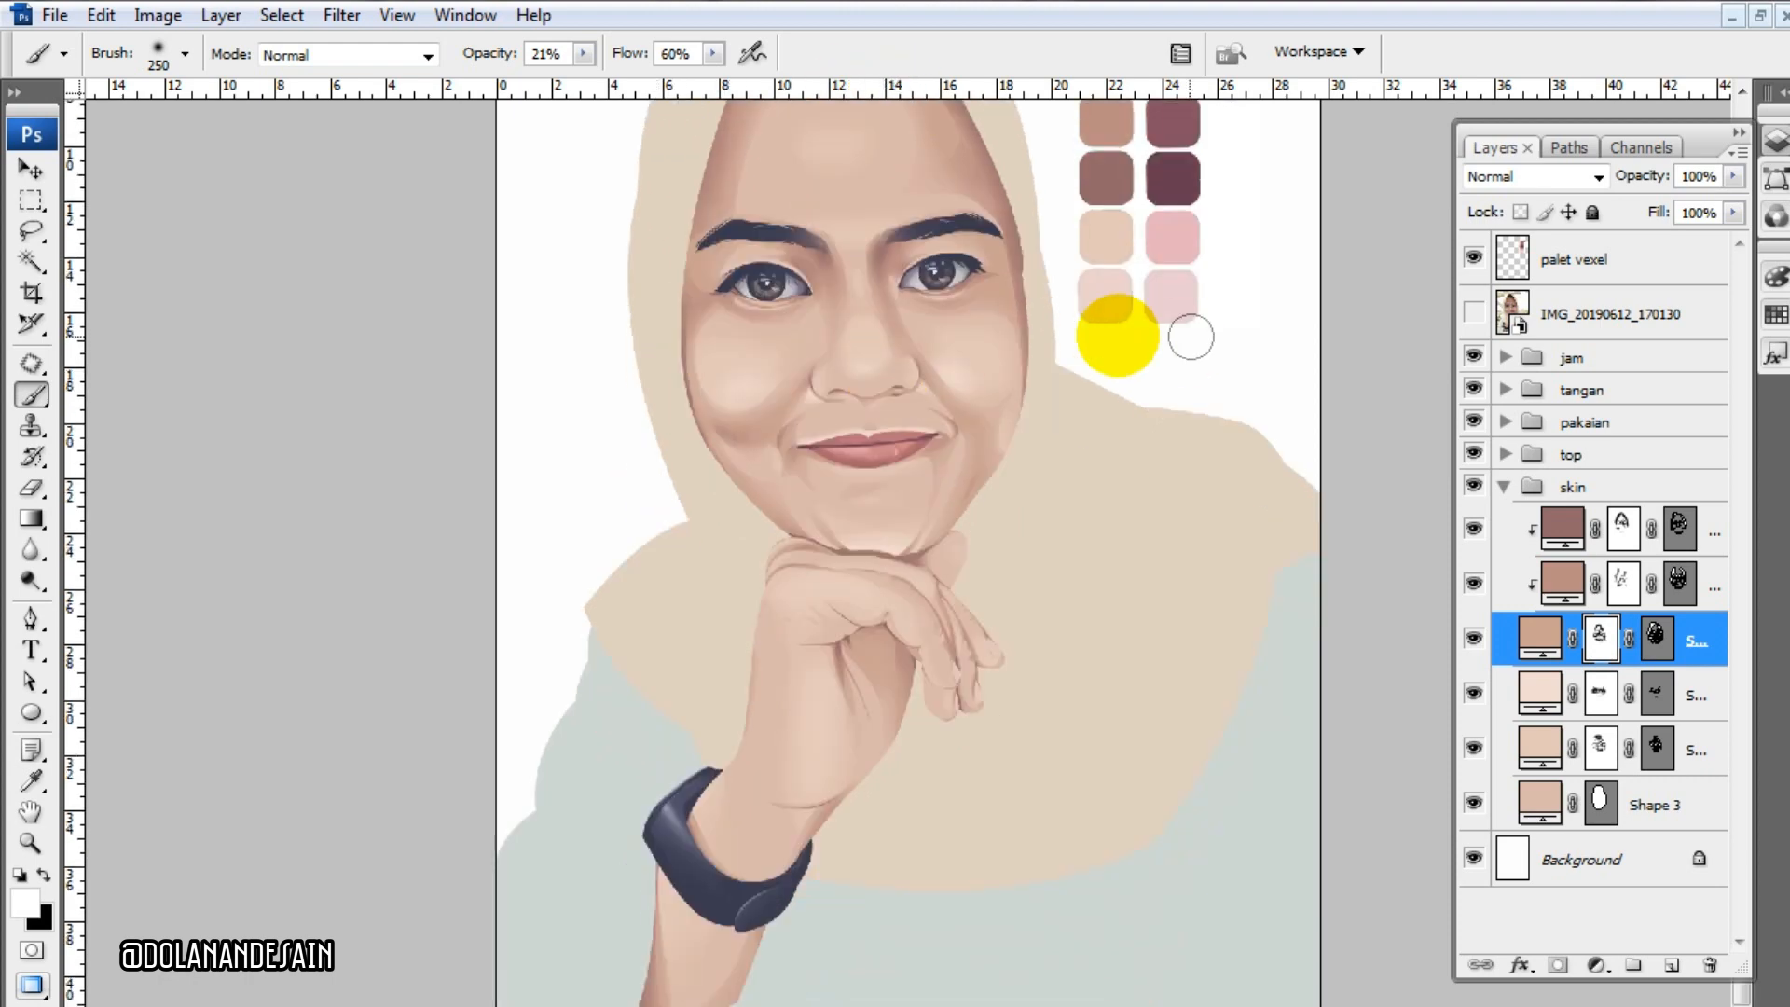
- Fade the edges of the two light skin shapes on the cheeks on their masks with a 250 px black brush at 21% opacity
left_click(1655, 695)
left_click(1658, 748)
left_click(1658, 749)
key("x")
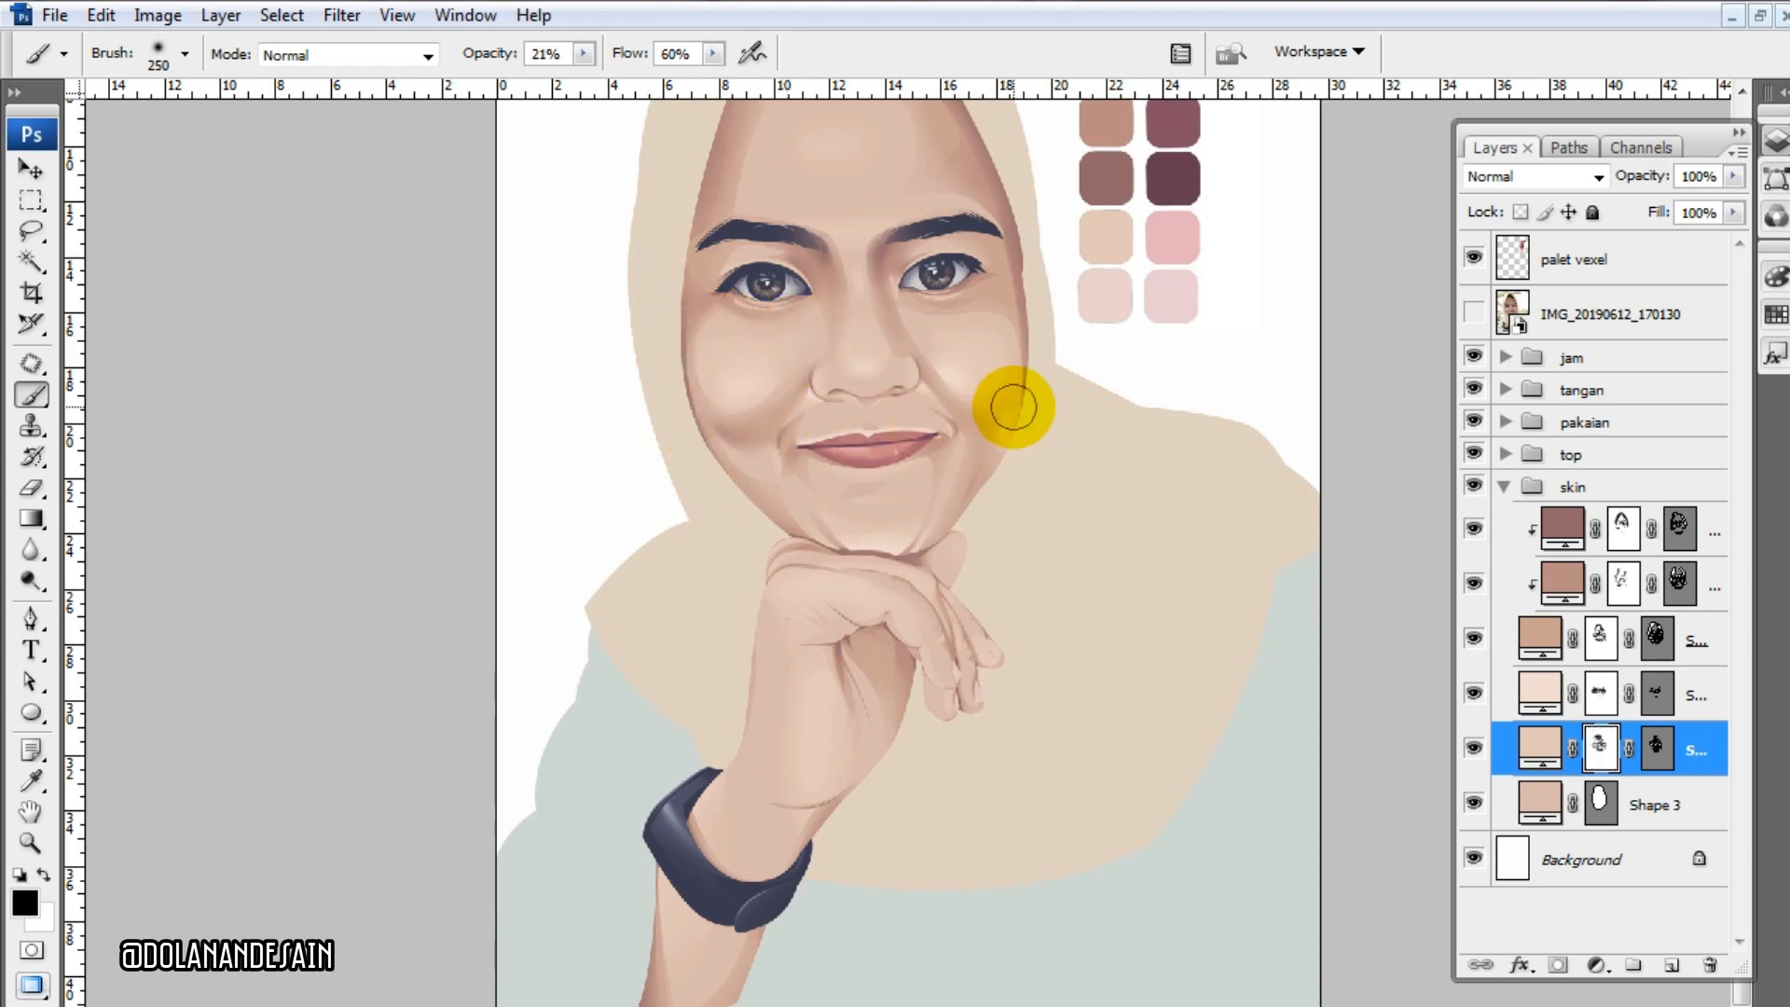
left_click(1600, 693)
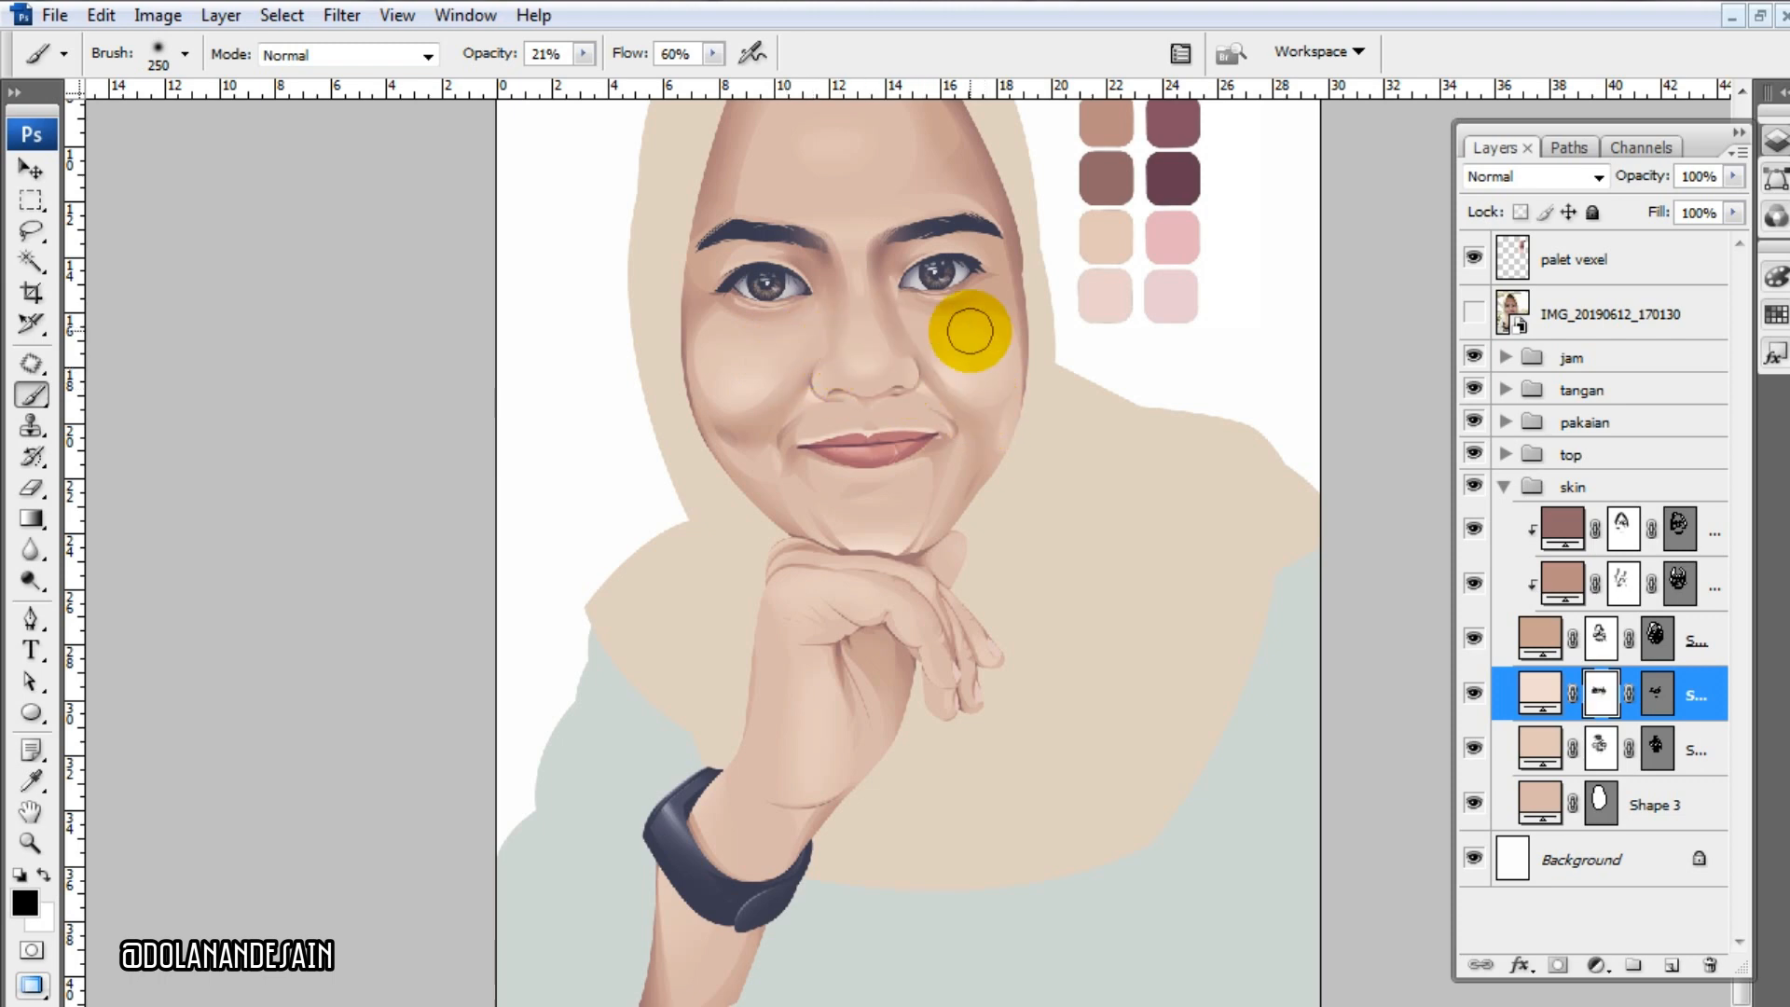
- Adjust the light skin shape above Shape 3 between the brows and on the forehead on its mask with a 250 px brush
left_click(1656, 639)
left_click(1657, 744)
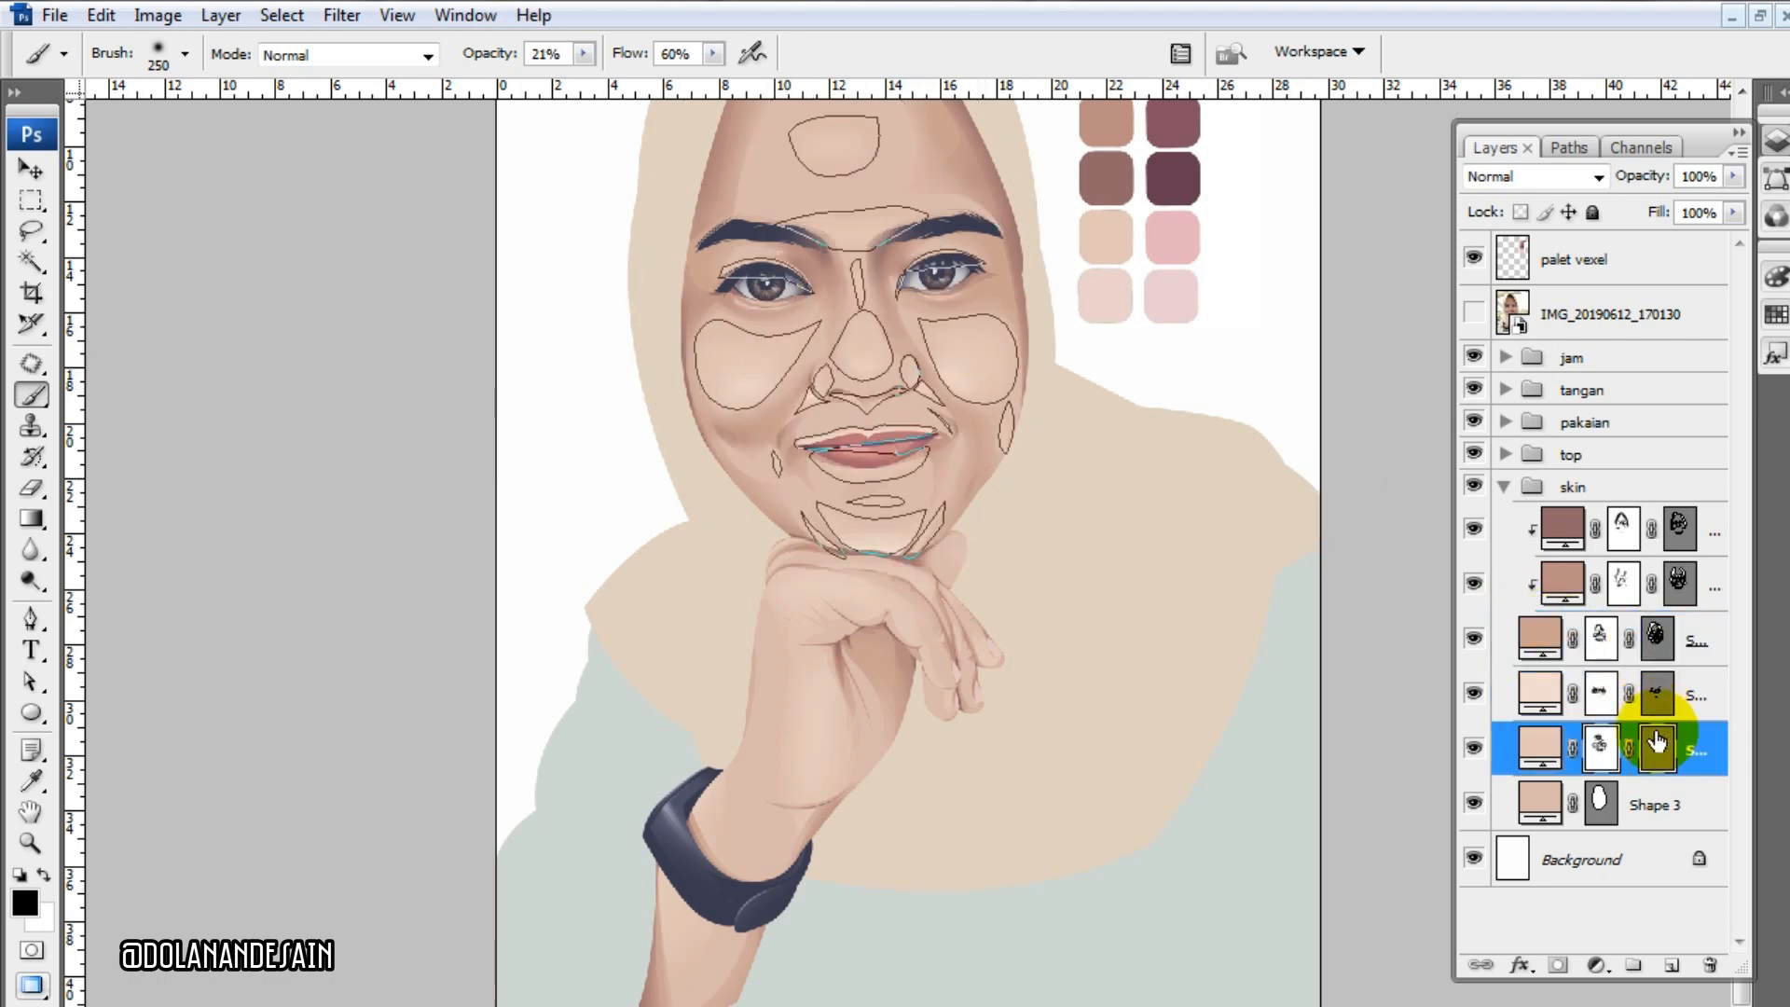
key("x")
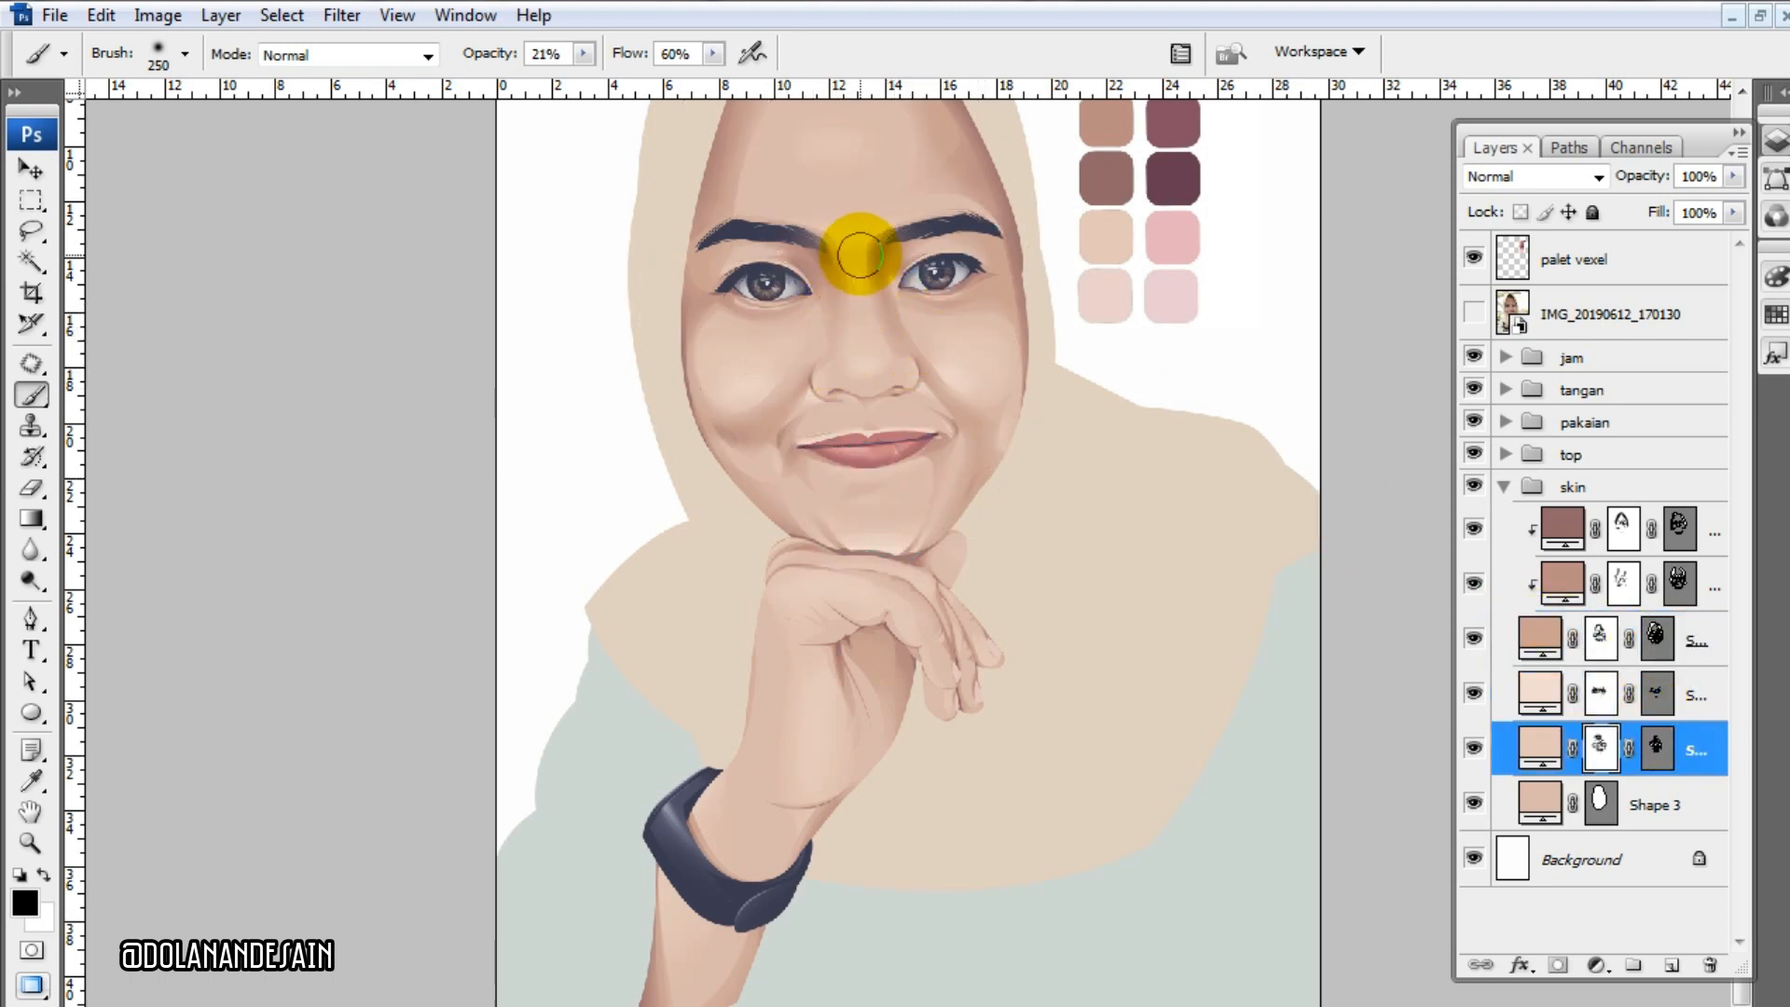
scroll(851, 248, "up", 3)
scroll(938, 287, "up", 2)
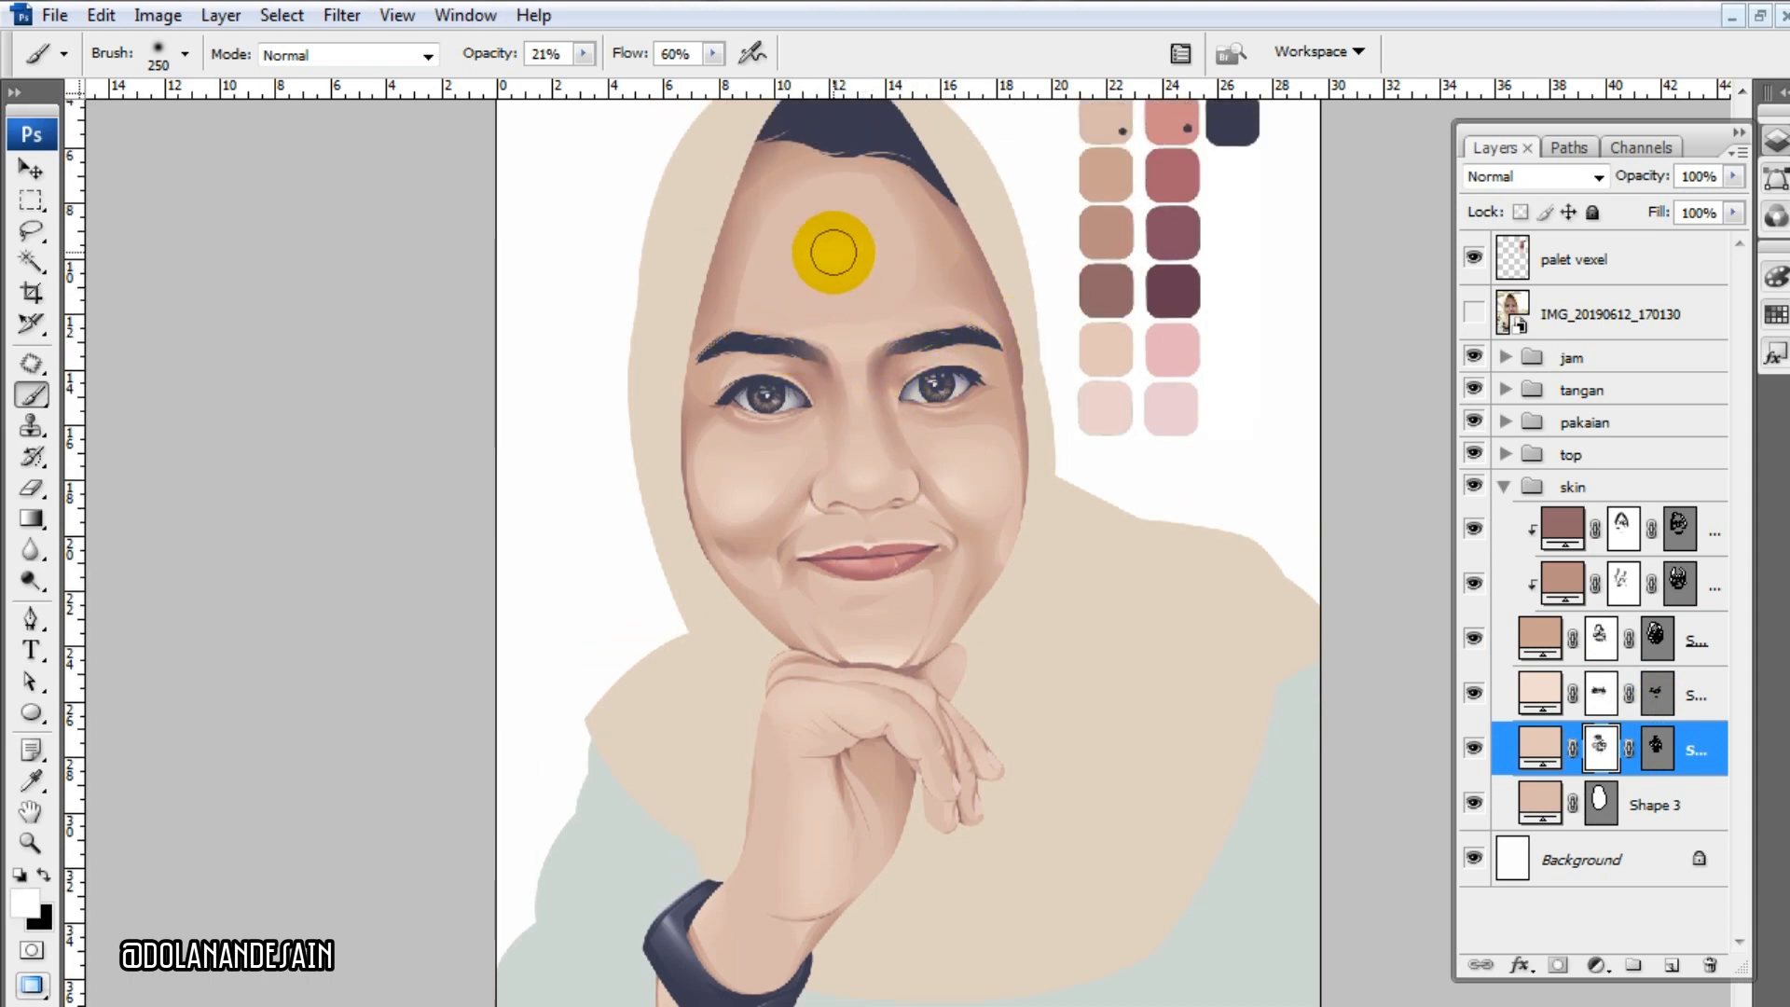
- Fade the tan skin shape's edges on both cheeks on its layer mask with a 150 px black brush at 21% opacity
scroll(965, 417, "down", 4)
scroll(1002, 437, "down", 1)
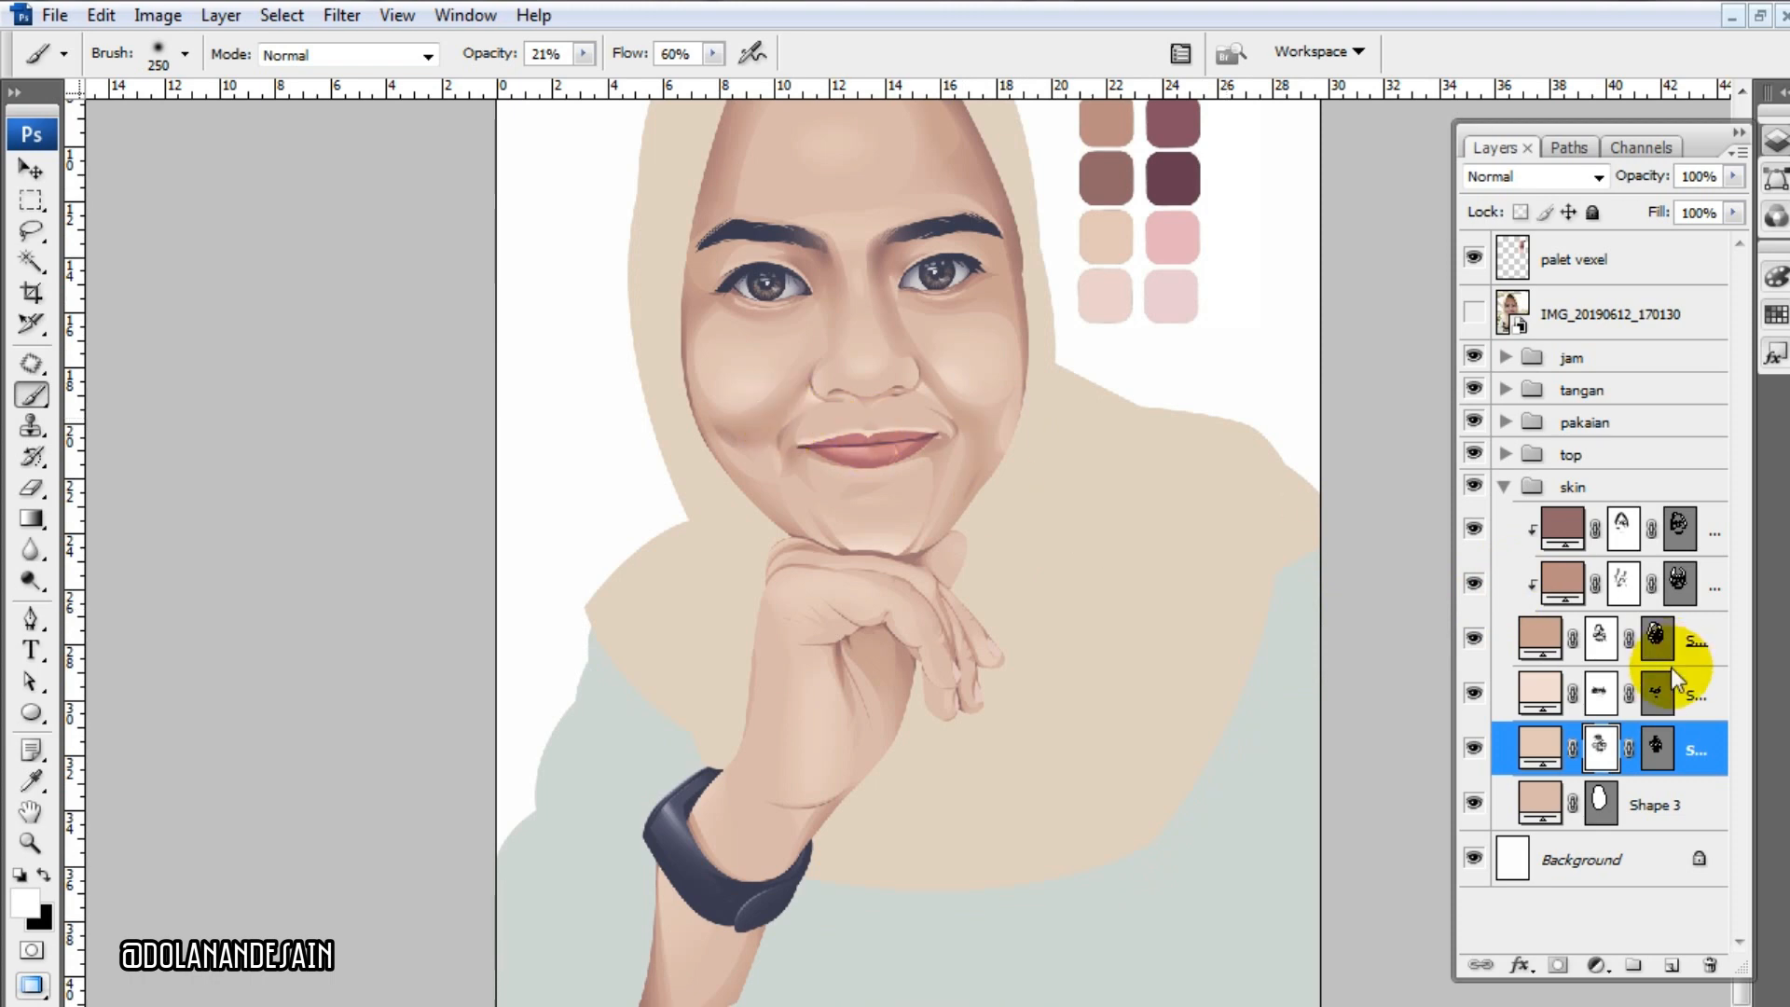
left_click(1657, 640)
key("bracketleft")
key("bracketleft")
key("bracketleft")
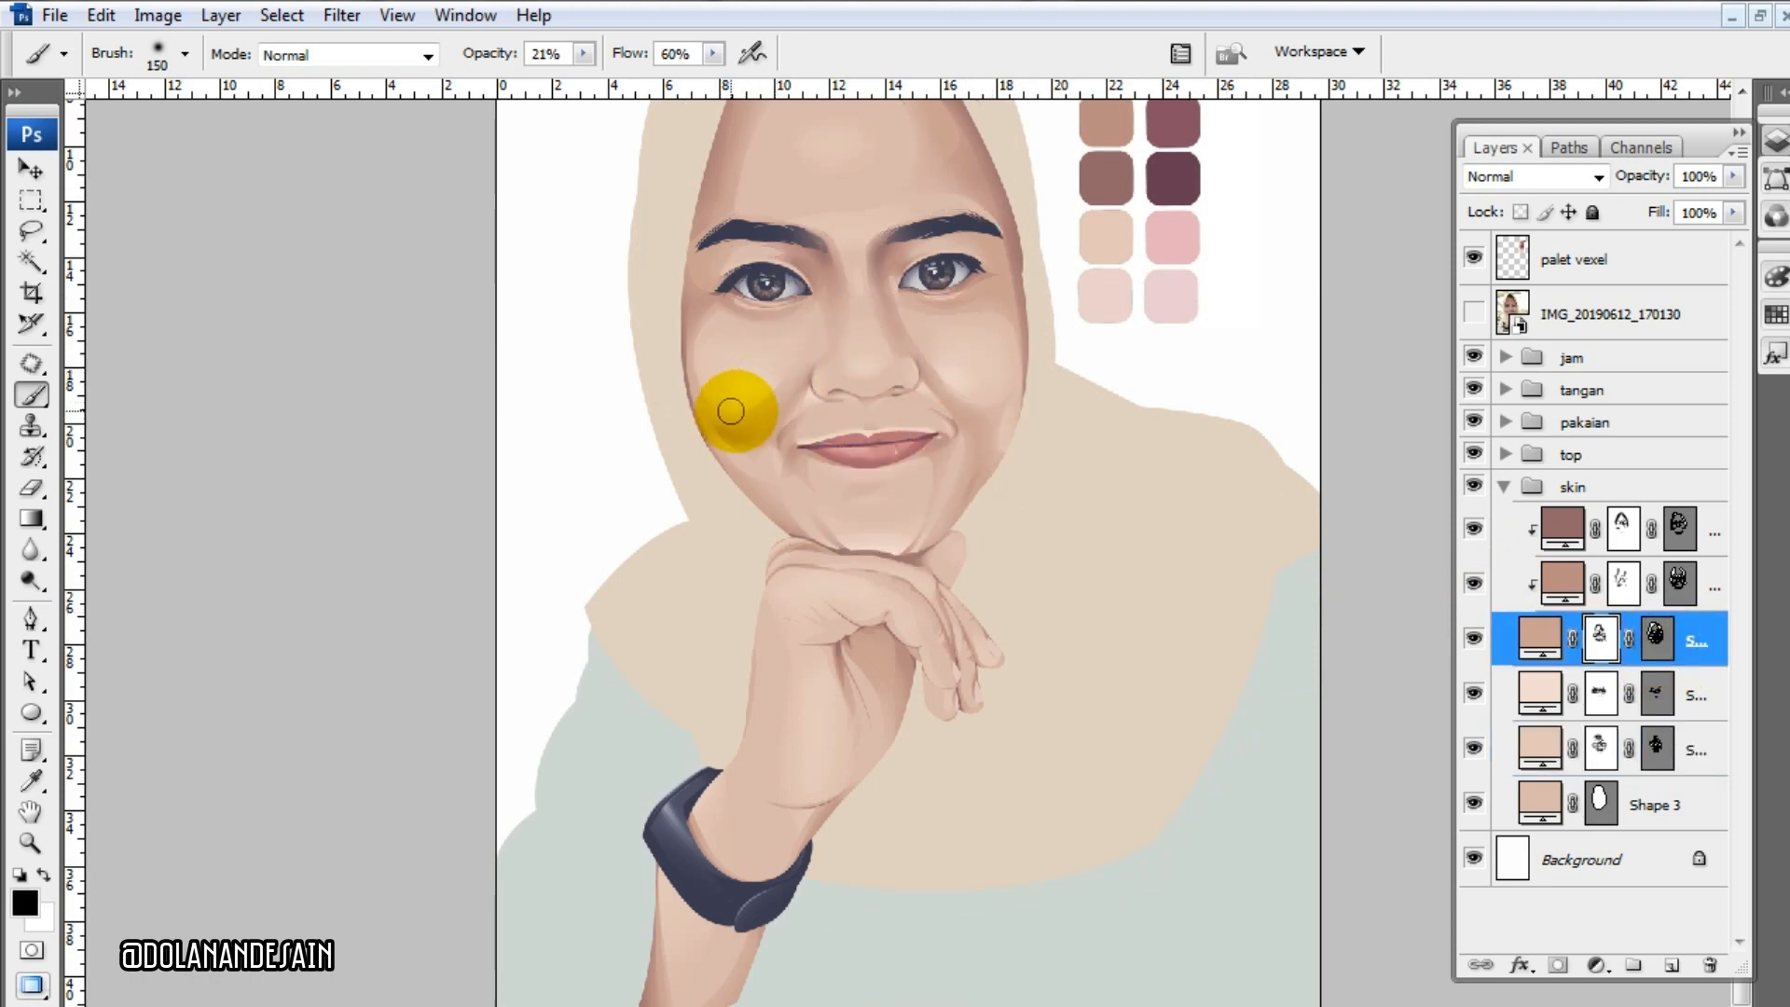
mouse_move(731, 411)
left_mouse_down()
mouse_move(792, 358)
mouse_move(1016, 393)
mouse_move(971, 372)
mouse_move(1013, 431)
mouse_move(996, 496)
mouse_move(957, 475)
mouse_move(959, 452)
mouse_move(899, 582)
mouse_move(781, 457)
mouse_move(701, 423)
mouse_move(851, 514)
mouse_move(1201, 503)
mouse_move(982, 427)
mouse_move(1015, 347)
left_mouse_up()
left_click(1615, 695)
left_click(1600, 749)
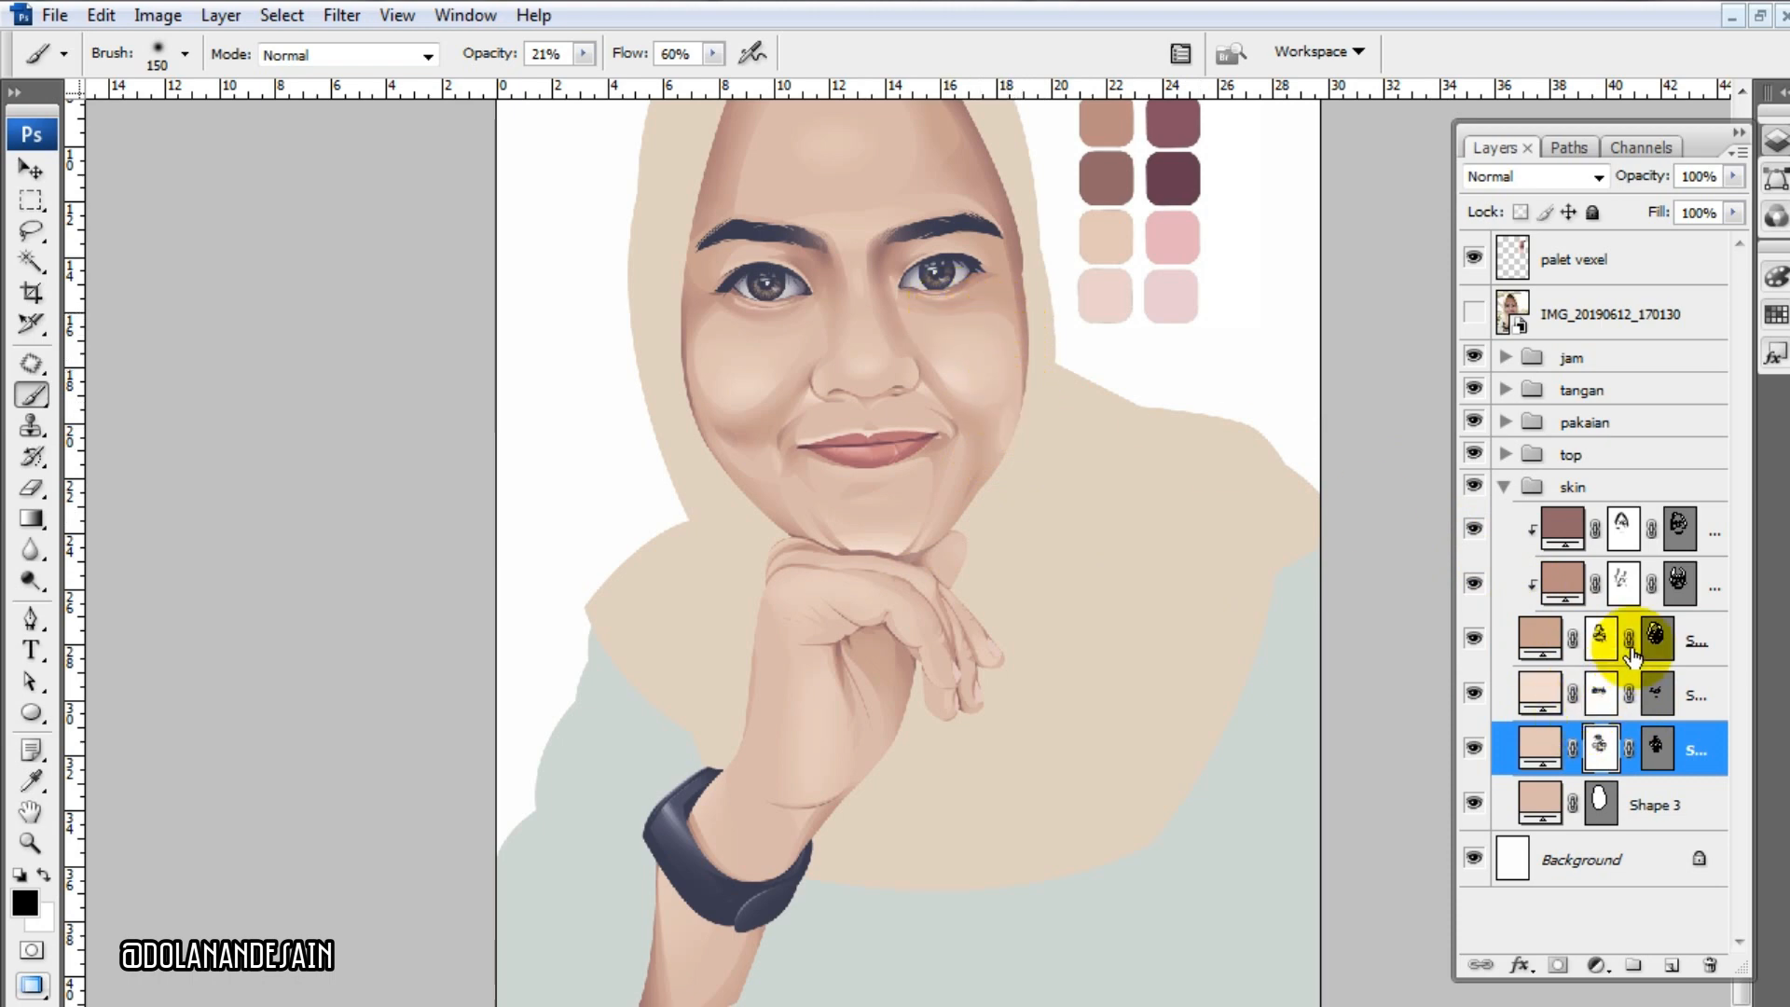
left_click(1600, 638)
mouse_move(1019, 355)
left_mouse_down()
mouse_move(919, 299)
mouse_move(995, 311)
mouse_move(718, 312)
mouse_move(692, 335)
mouse_move(807, 339)
mouse_move(759, 411)
left_mouse_up()
- Soften the two light skin shapes beside the nose and mouth on their masks with a 150 px black brush
key("ctrl+plus")
key("ctrl+plus")
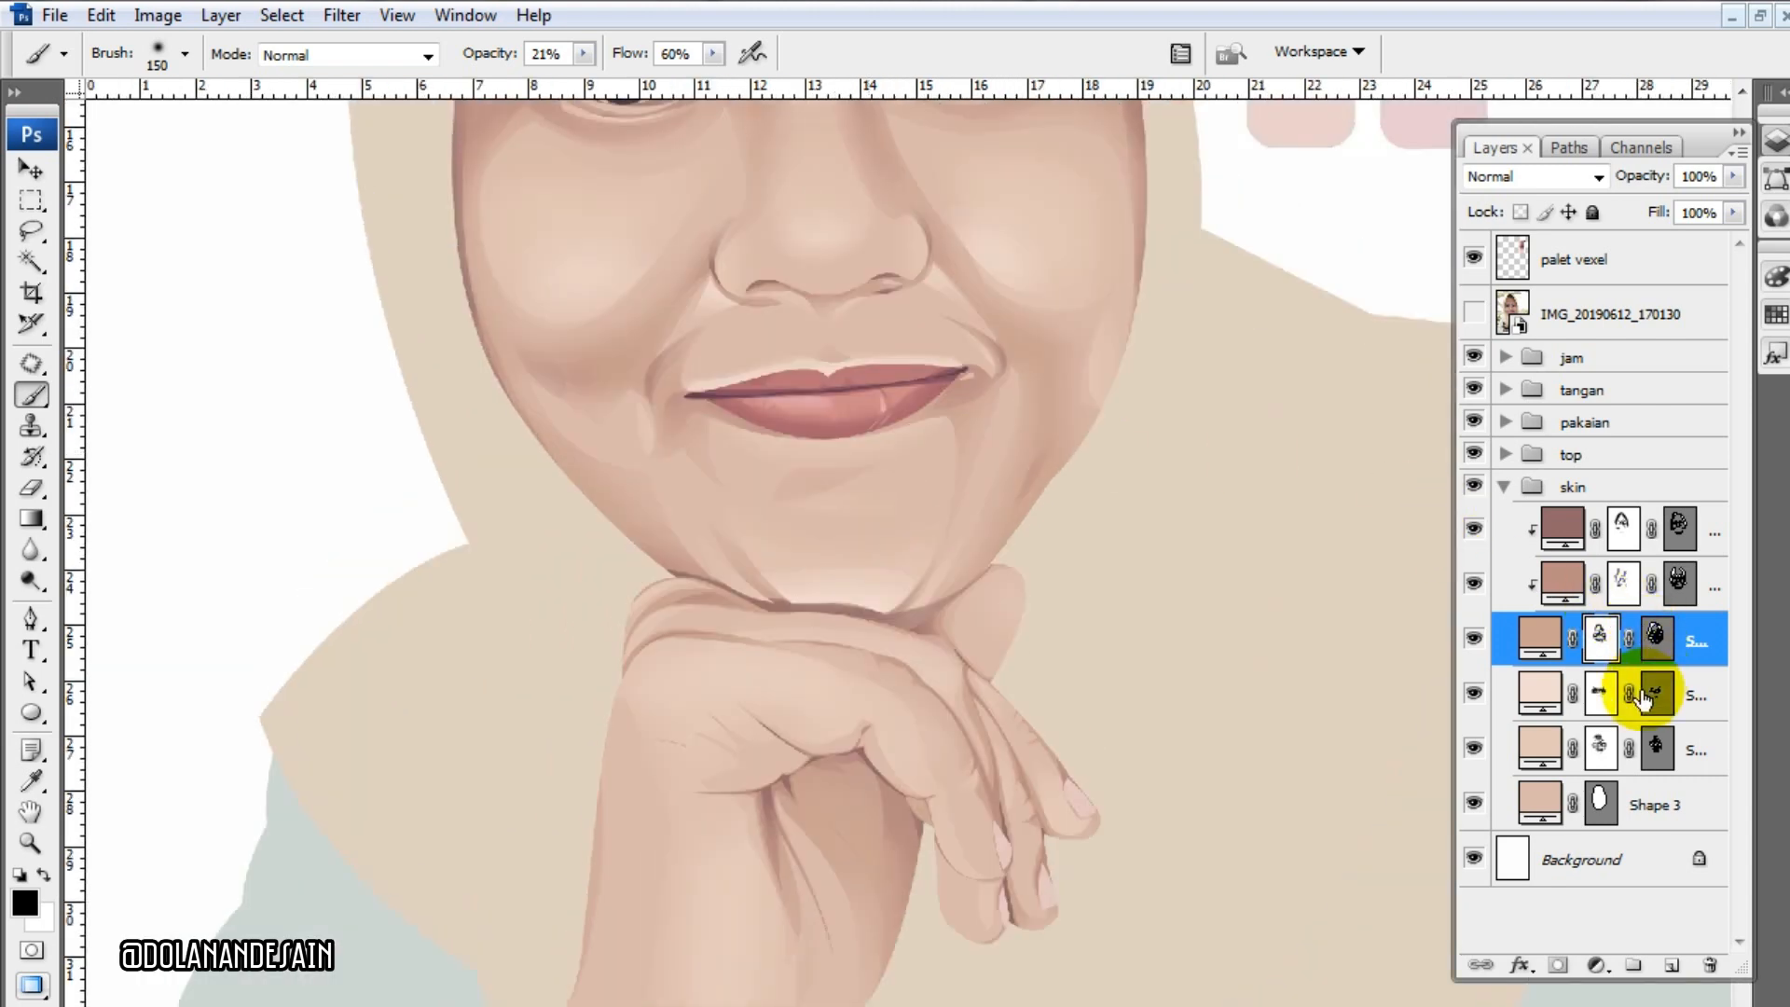
left_click(1601, 748)
scroll(733, 273, "up", 2)
mouse_move(690, 300)
left_mouse_down()
mouse_move(719, 238)
mouse_move(571, 410)
mouse_move(702, 237)
mouse_move(594, 241)
mouse_move(501, 205)
mouse_move(687, 243)
left_mouse_up()
left_click(1601, 694)
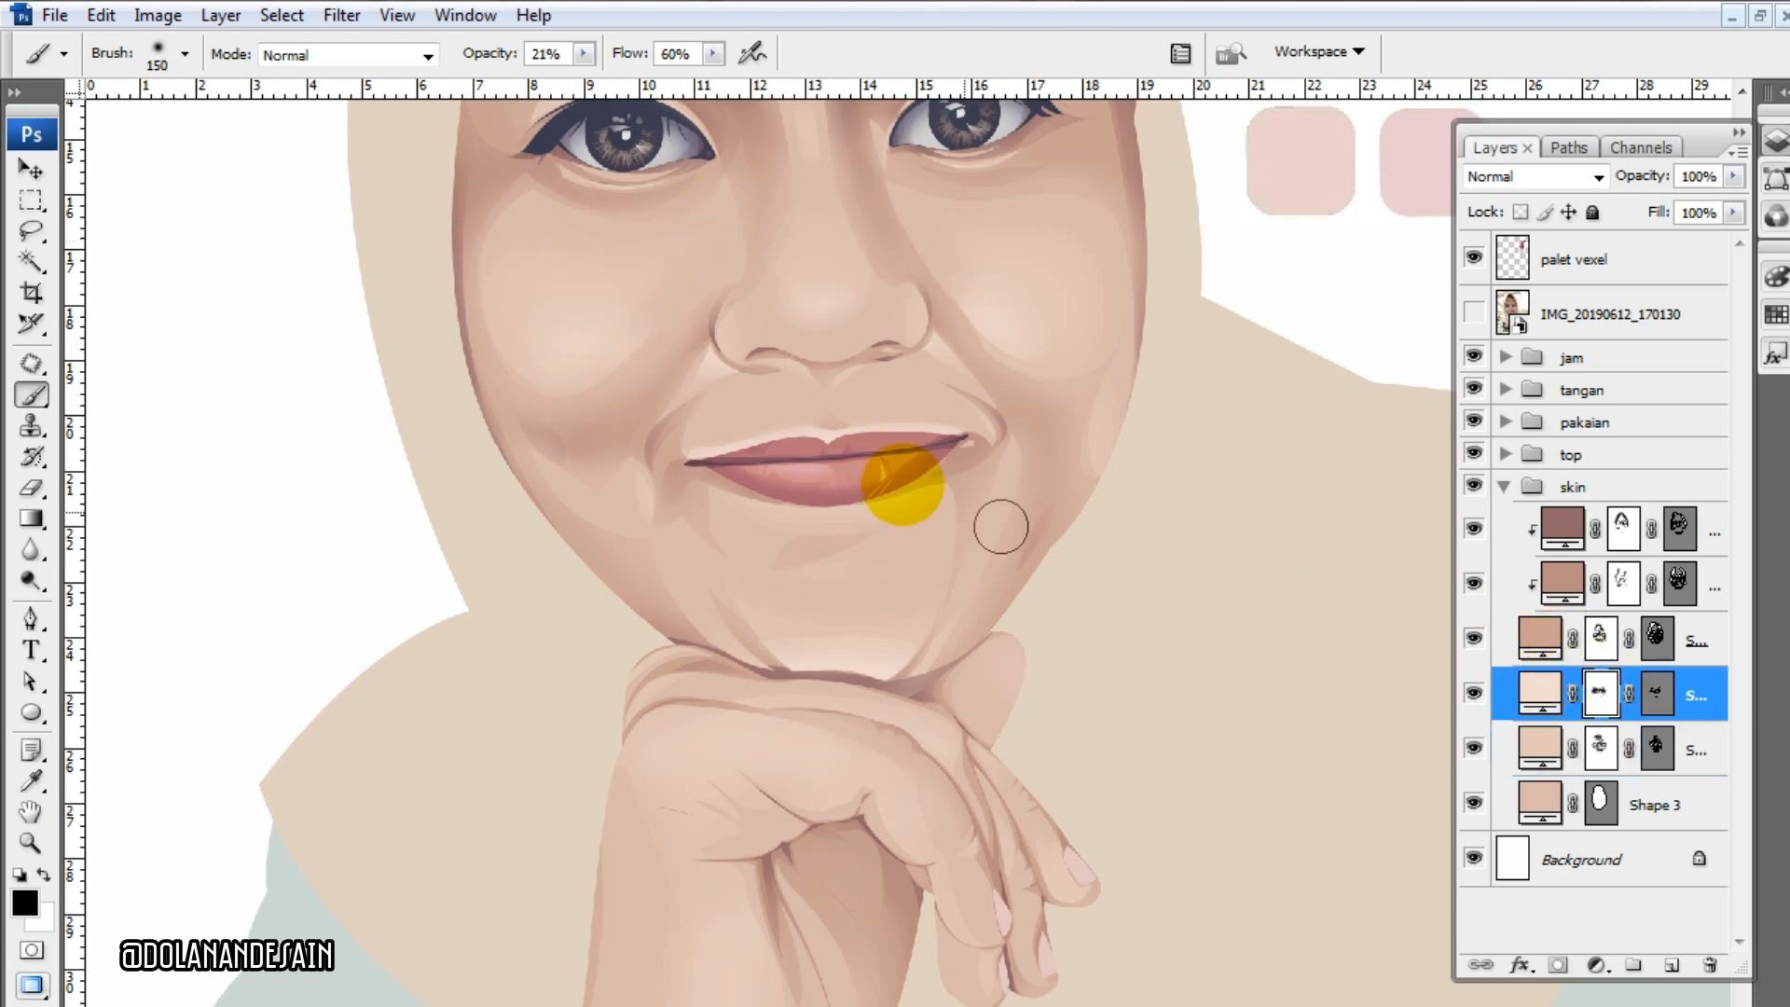
mouse_move(999, 519)
left_mouse_down()
mouse_move(576, 404)
mouse_move(704, 288)
mouse_move(589, 396)
mouse_move(692, 279)
mouse_move(678, 393)
mouse_move(679, 329)
mouse_move(728, 402)
mouse_move(739, 370)
mouse_move(709, 398)
mouse_move(922, 358)
mouse_move(1050, 447)
left_mouse_up()
- Blend the tan skin shape beside the nose on its mask with 80 to 150 px black brushes, checking it against the reference photo
scroll(1050, 448, "up", 3)
left_click(1656, 640)
key("bracketleft")
left_click(898, 399)
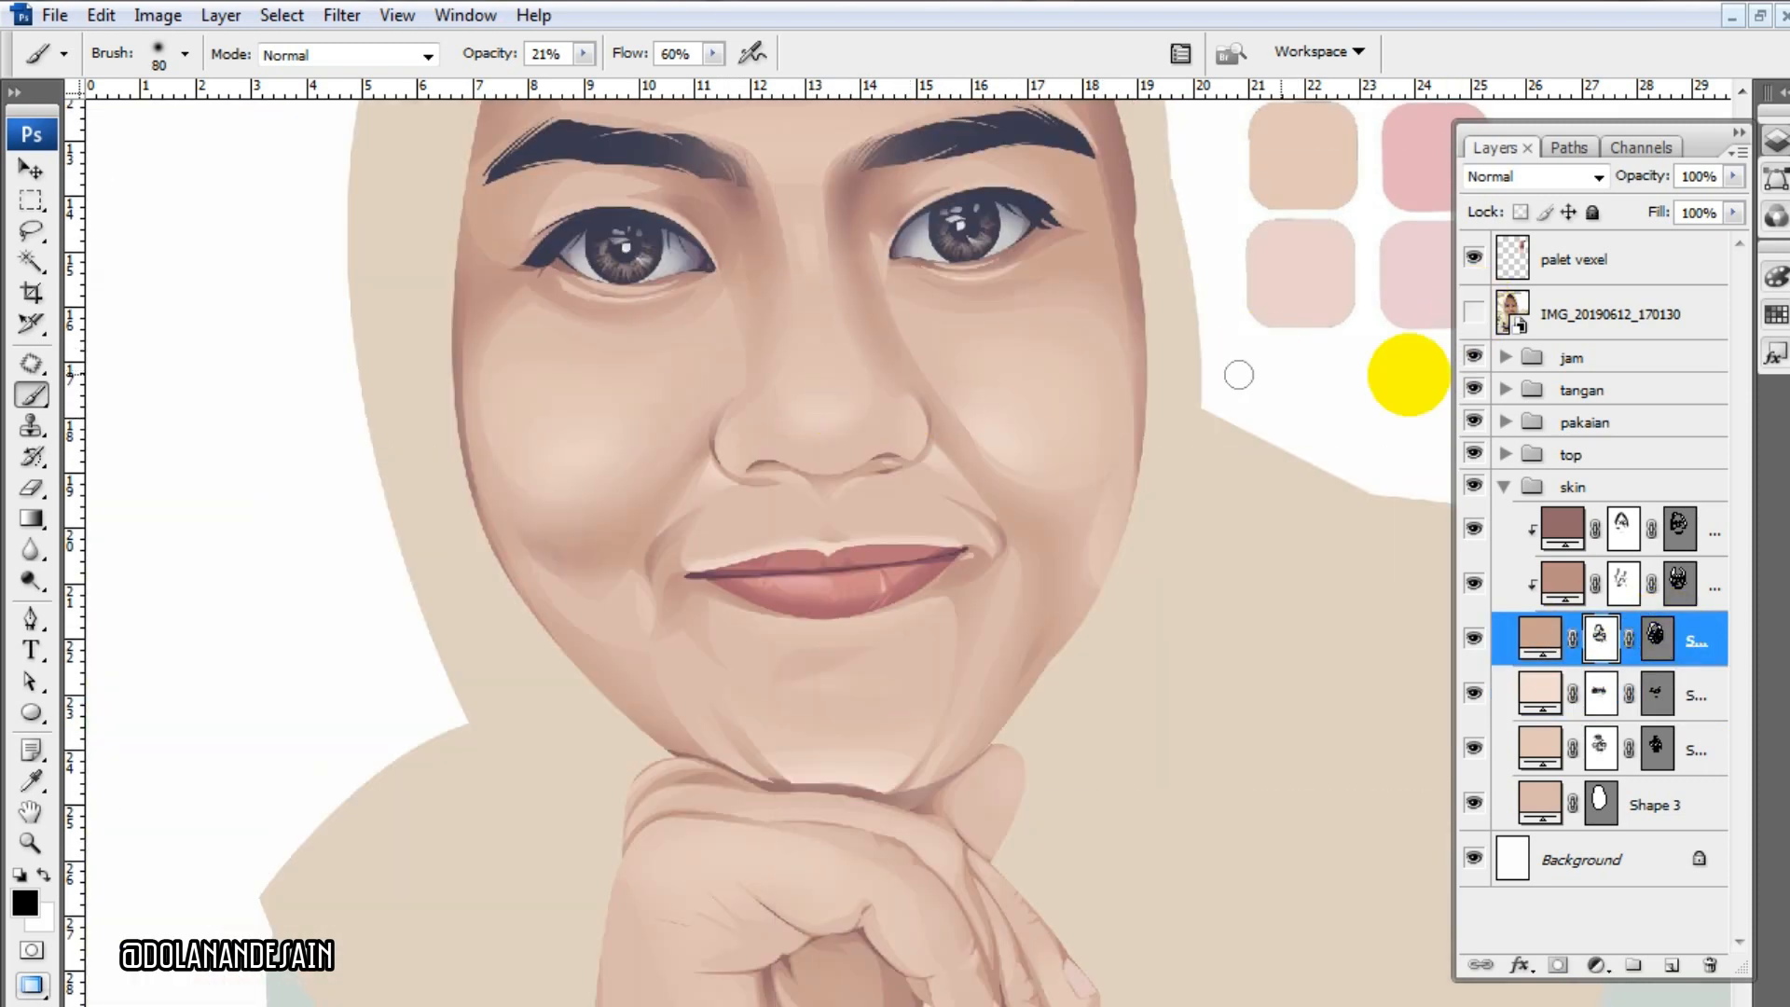
left_click(1474, 314)
left_click(1477, 314)
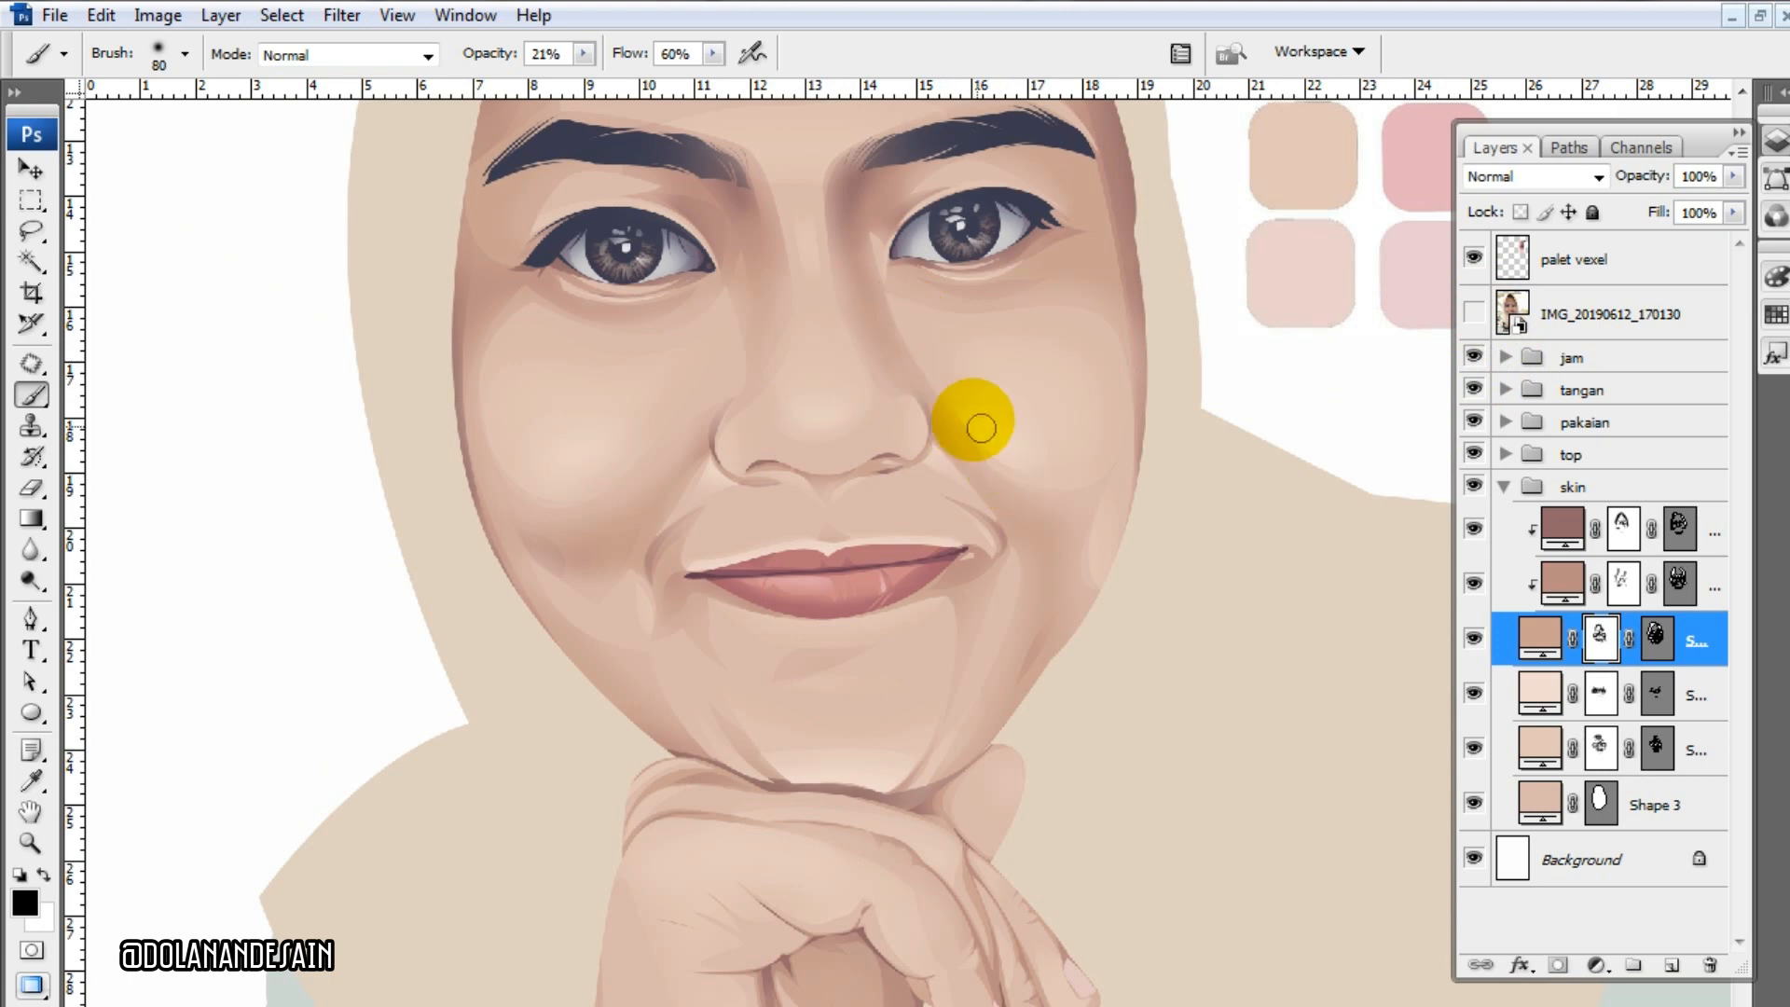
key("bracketright")
key("bracketright")
key("bracketright")
key("bracketright")
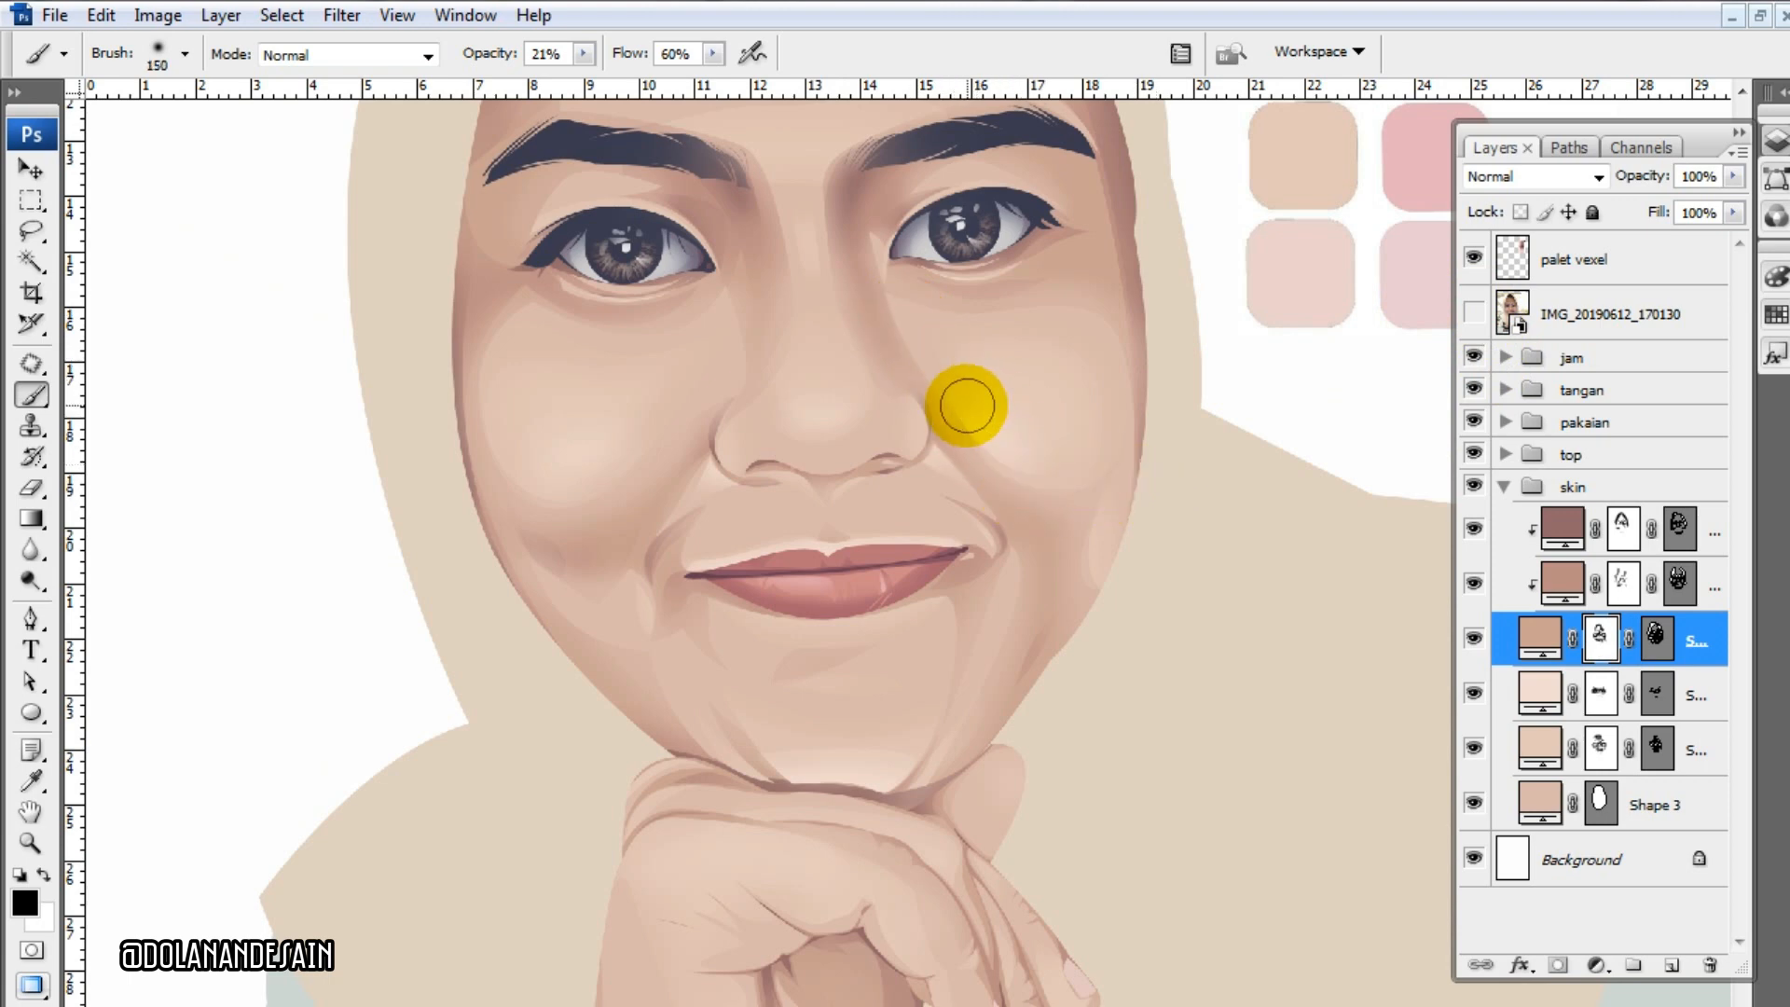
- Blend the light skin shape above Shape 3 below the eye and on the cheek with a 90 to 100 px black brush, checking its outline
left_click(1602, 749)
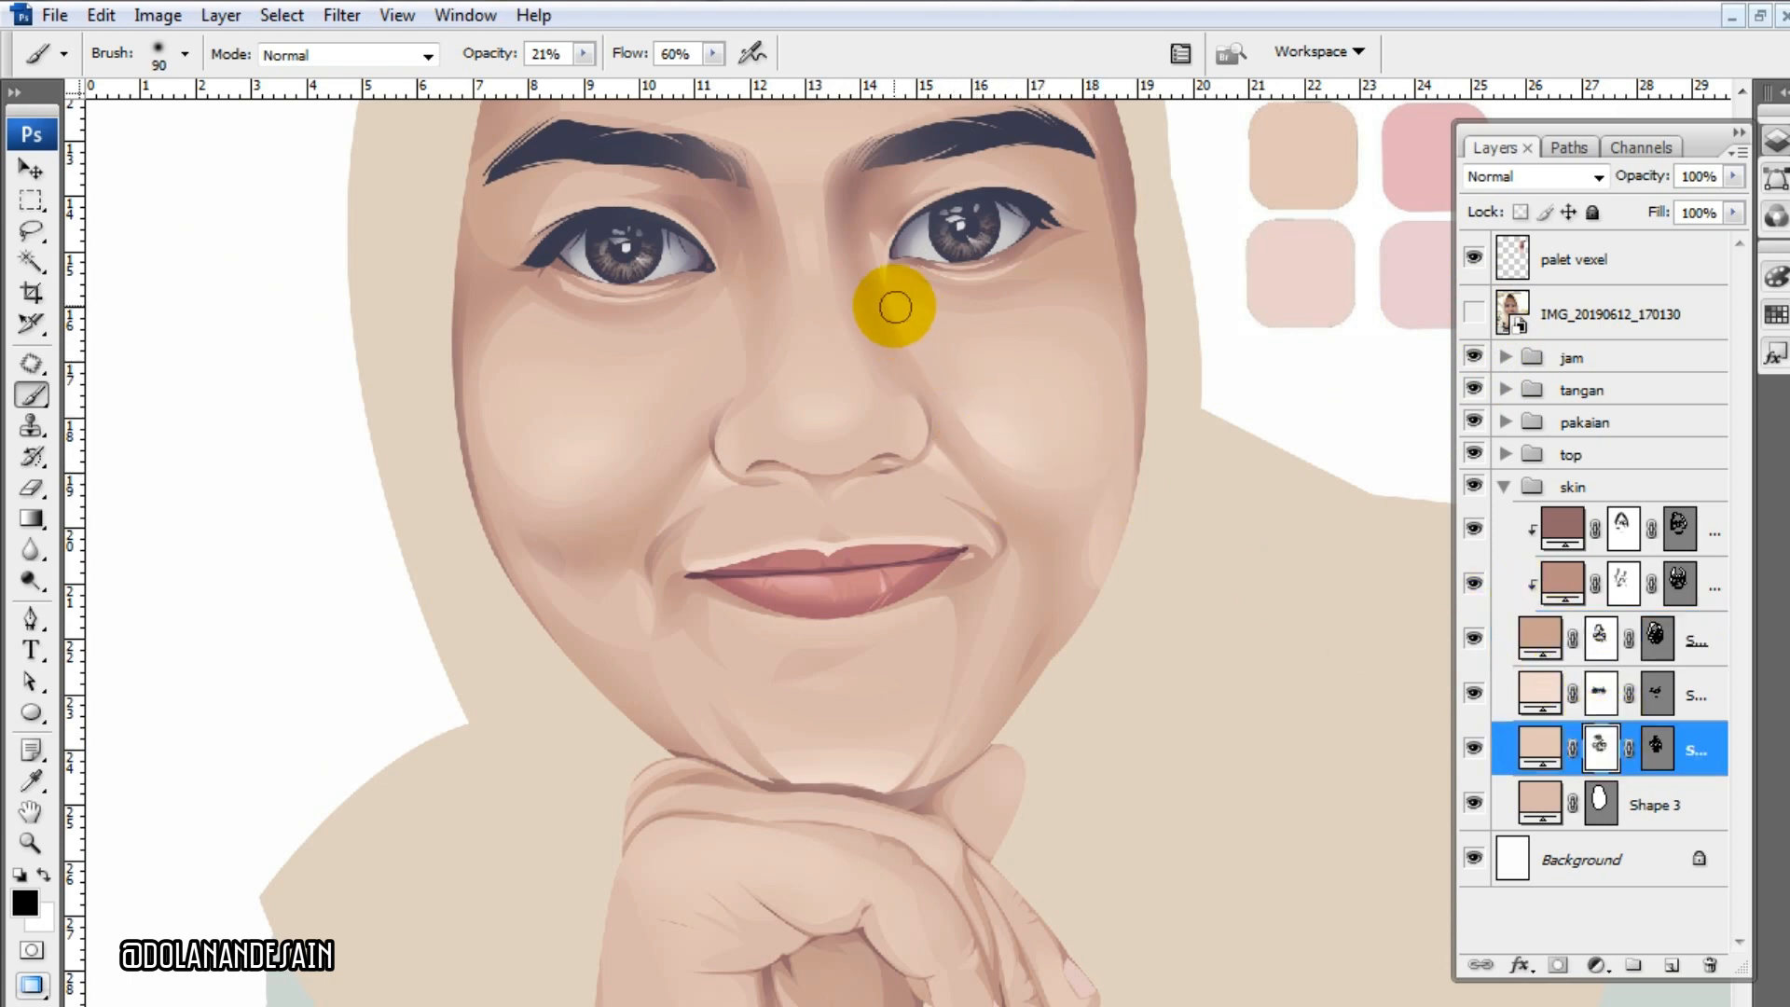
key("bracketleft")
key("bracketleft")
key("bracketleft")
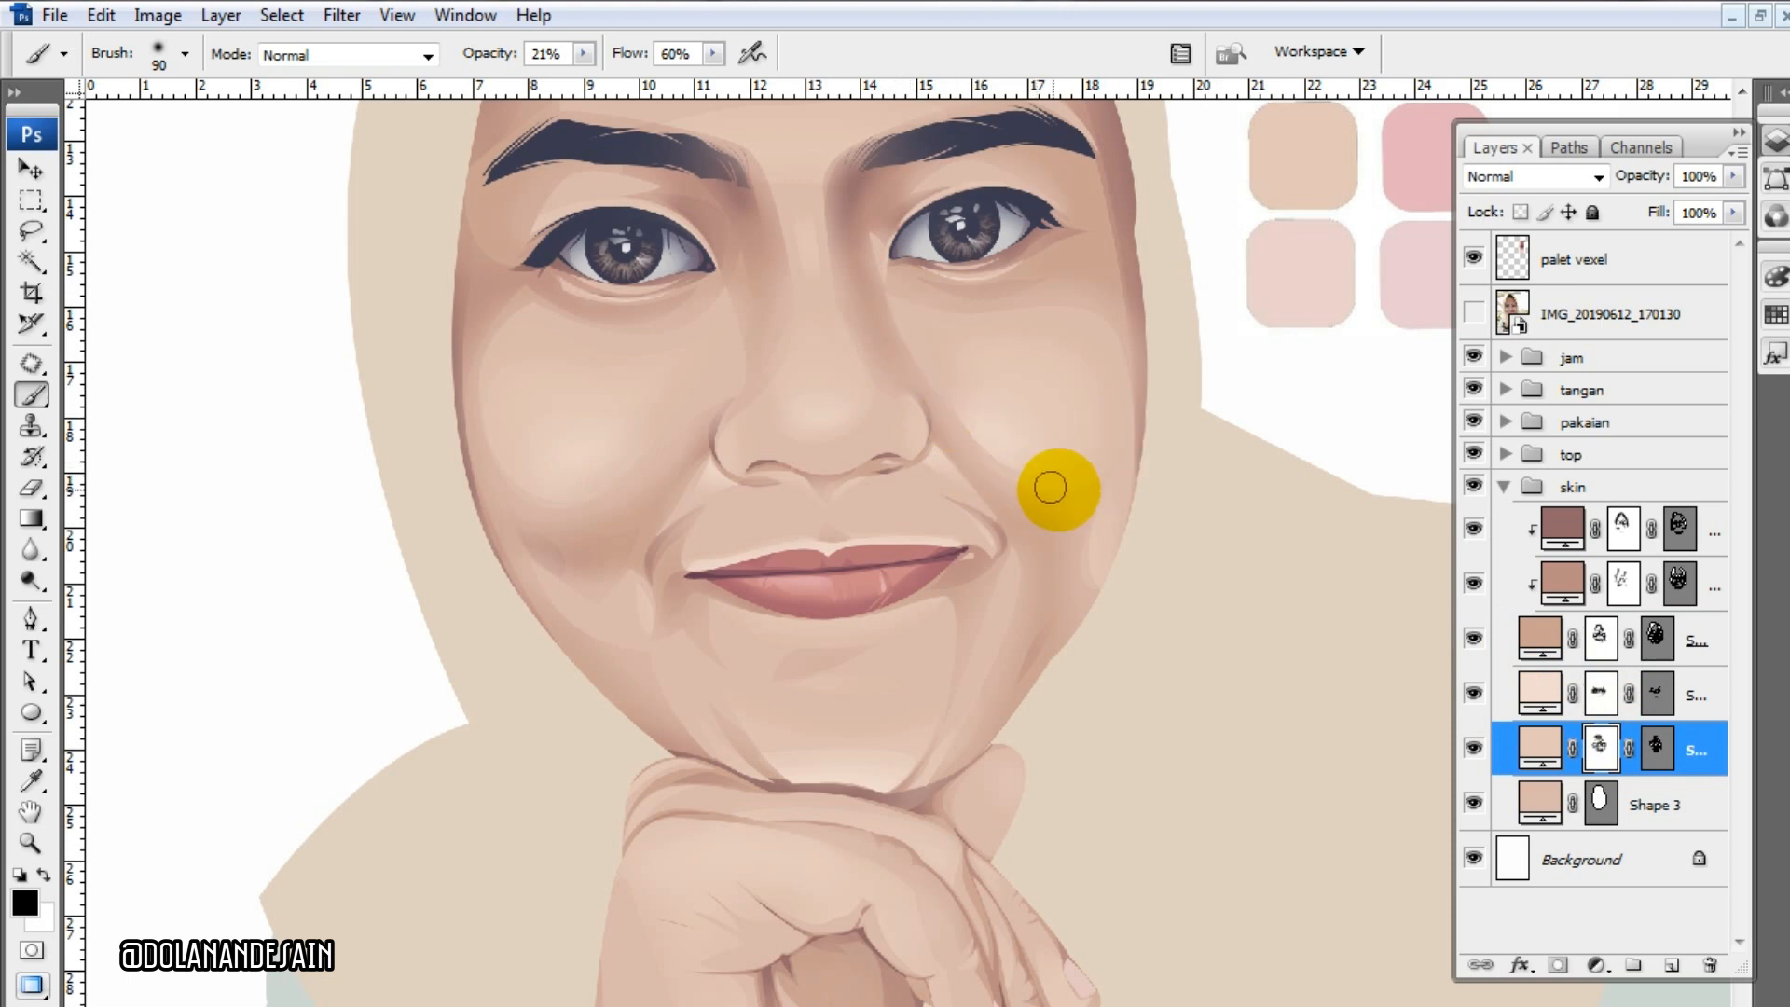
key("bracketright")
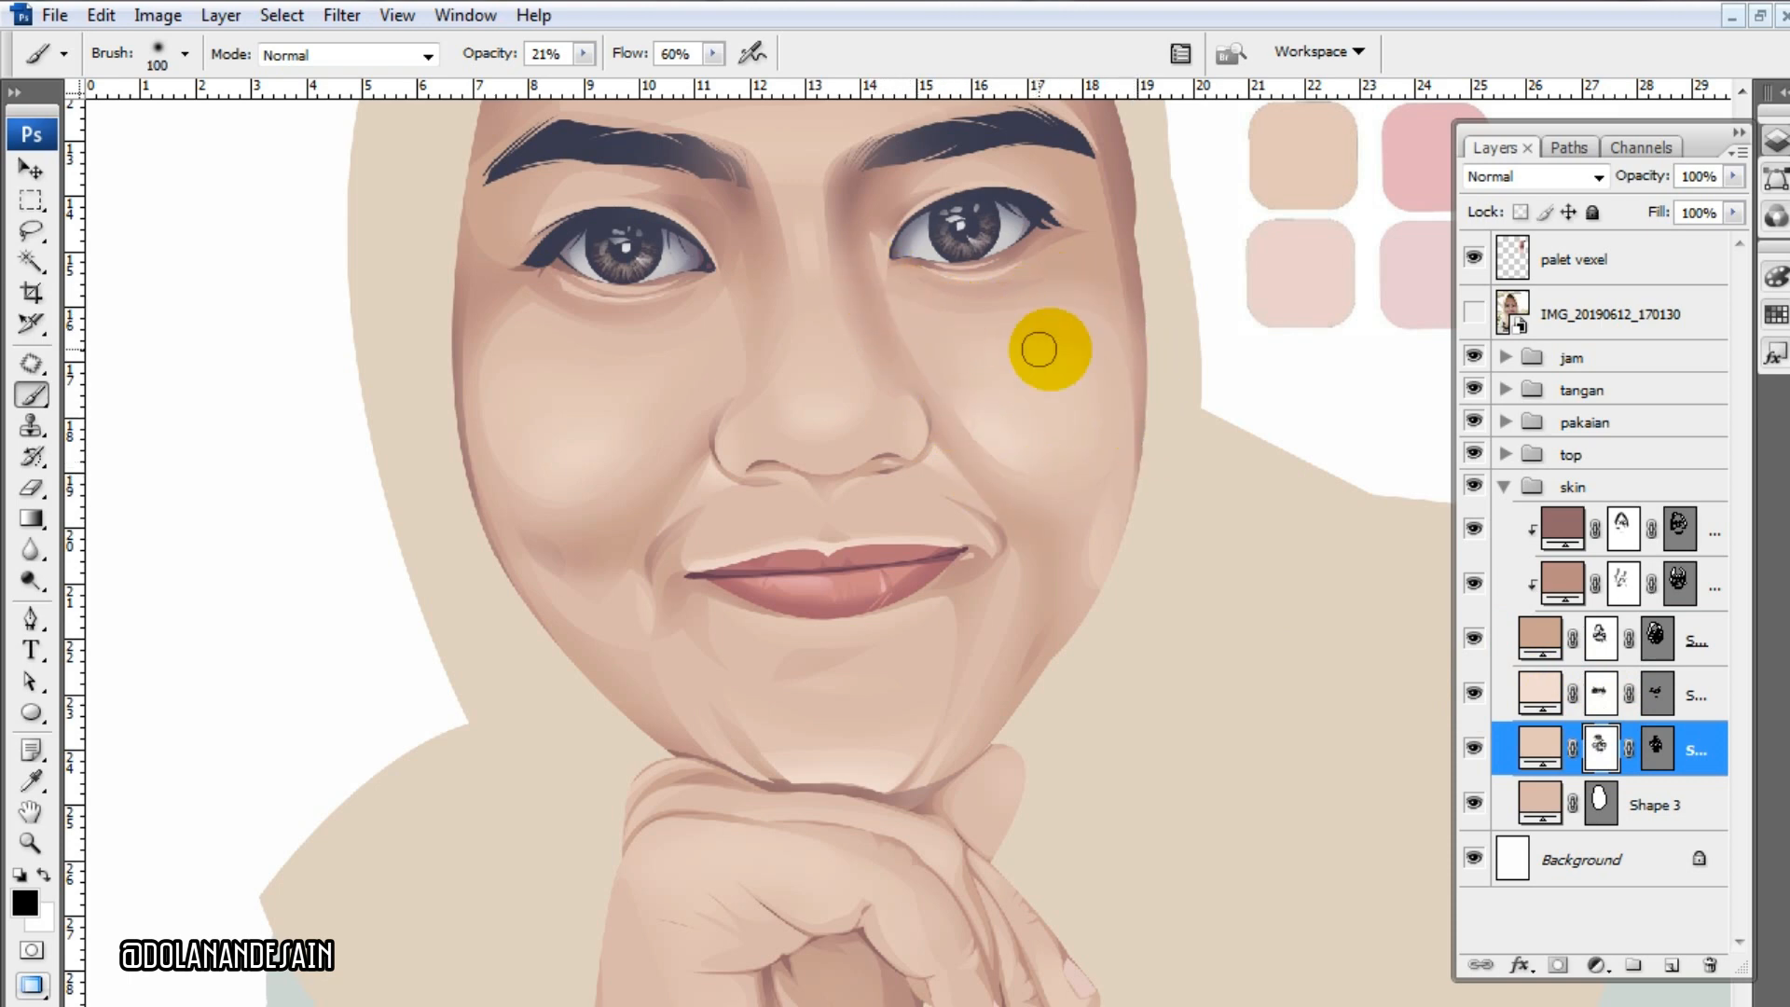
left_click(1655, 743)
left_click(1655, 745)
left_click(1651, 696)
left_click(1652, 695)
left_click(1656, 746)
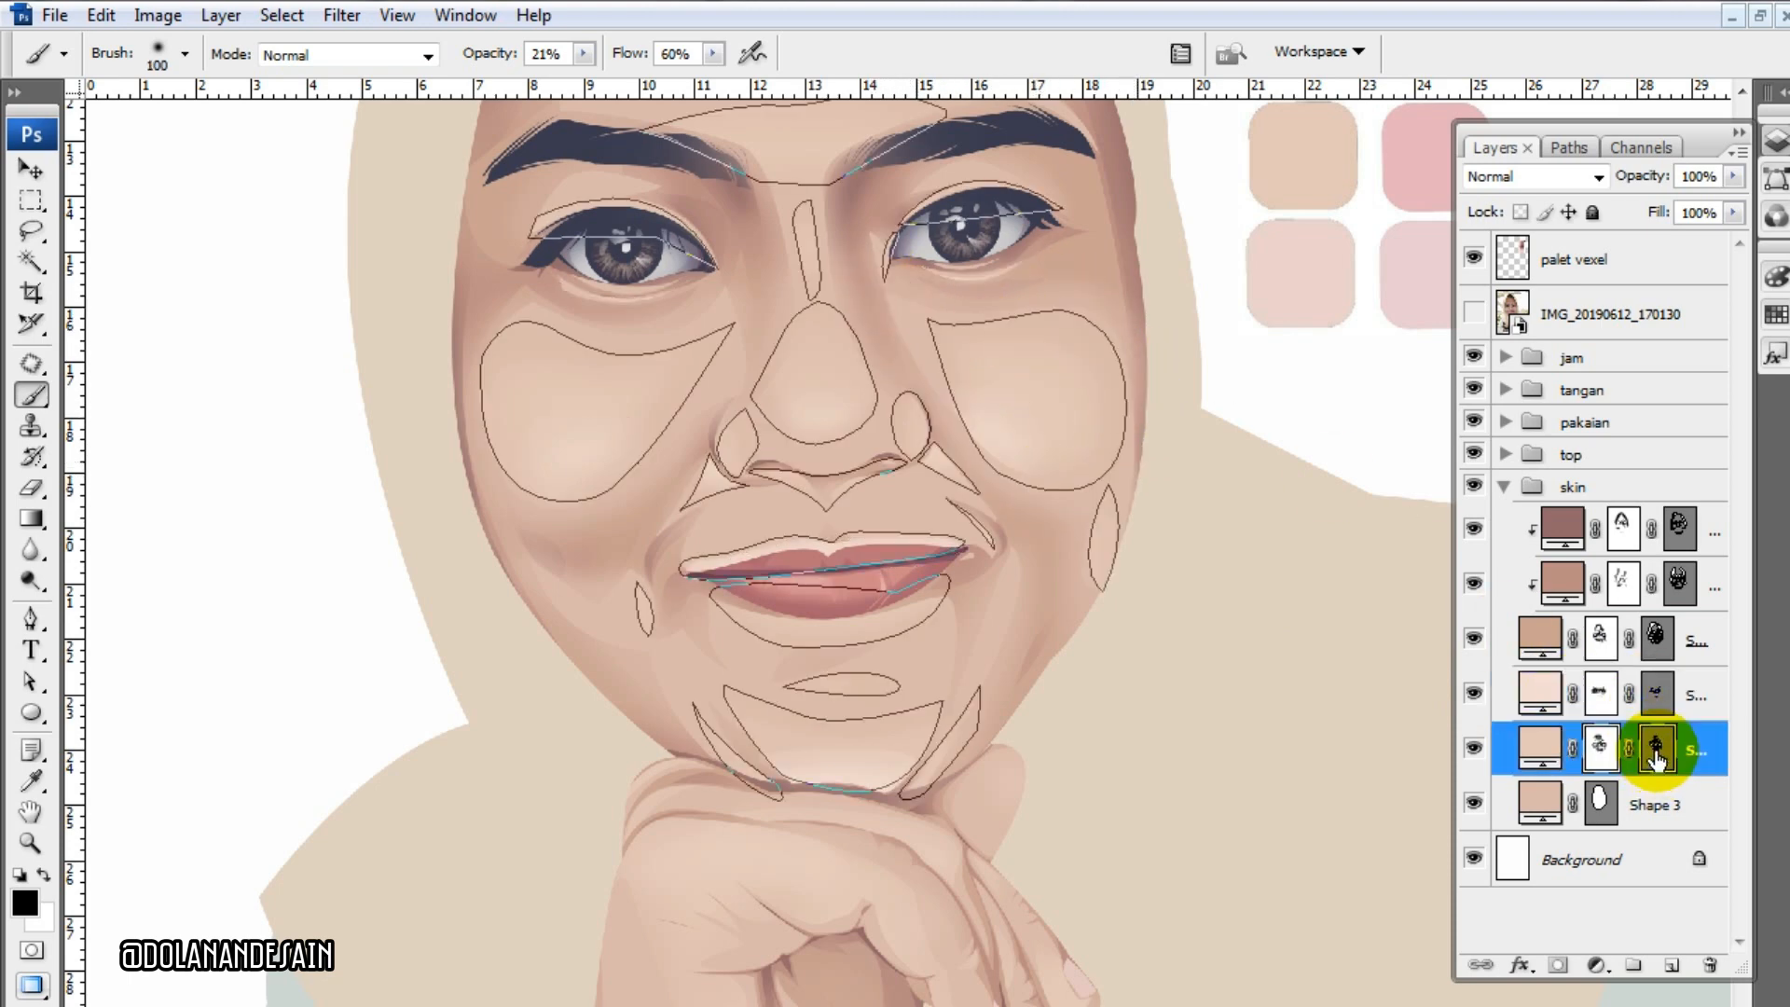
- Rework the tan skin shape's mask with a 150 px black brush along the cheek edge and a 90 px white brush under the eyes
left_click(1654, 634)
left_click(1654, 636)
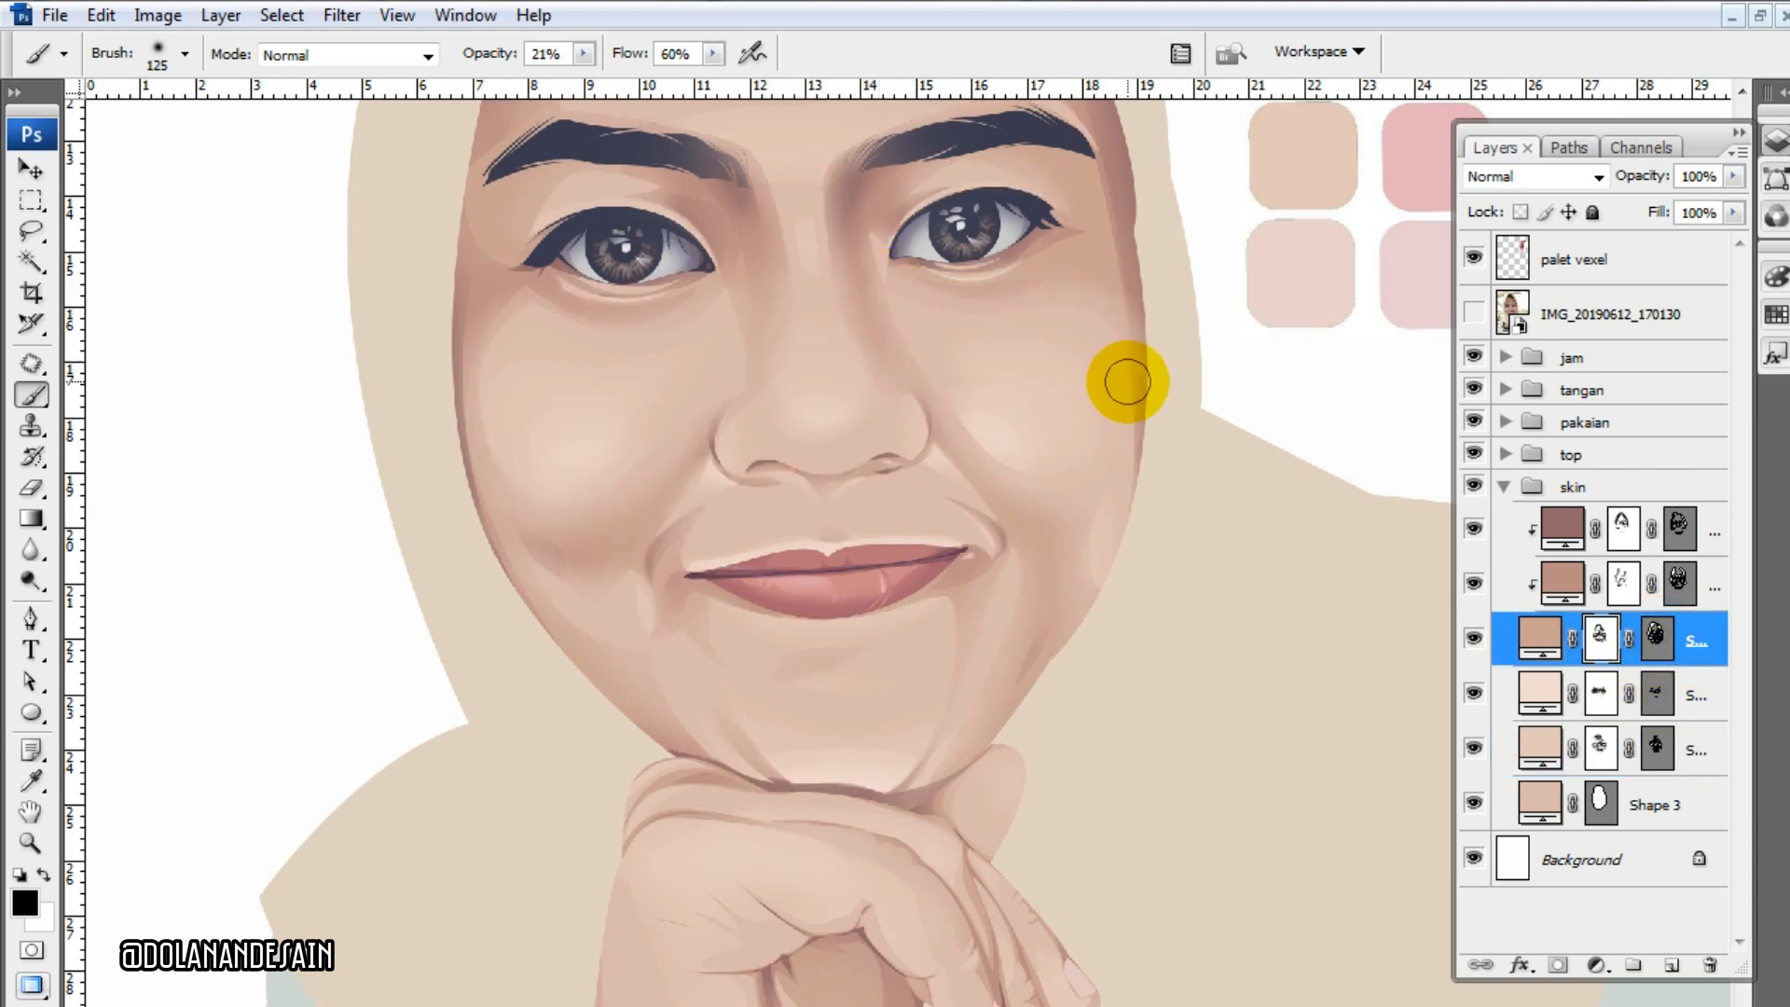
key("bracketright")
scroll(1150, 482, "up", 1)
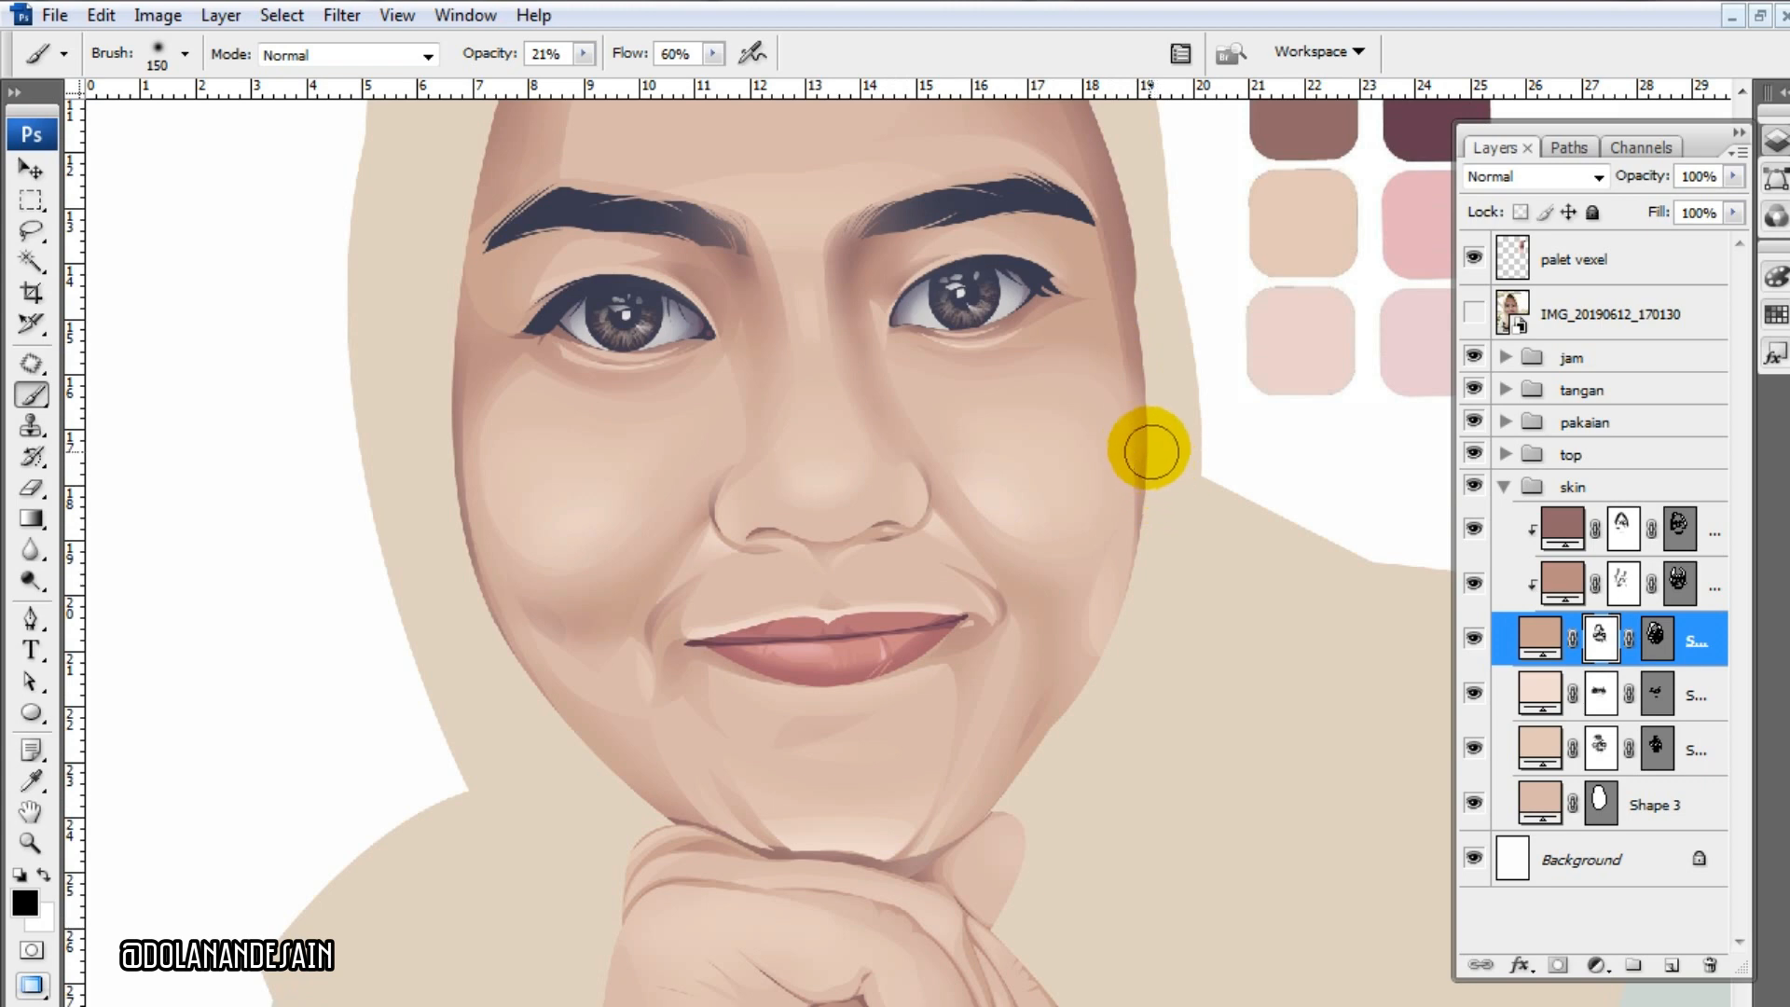
key("x")
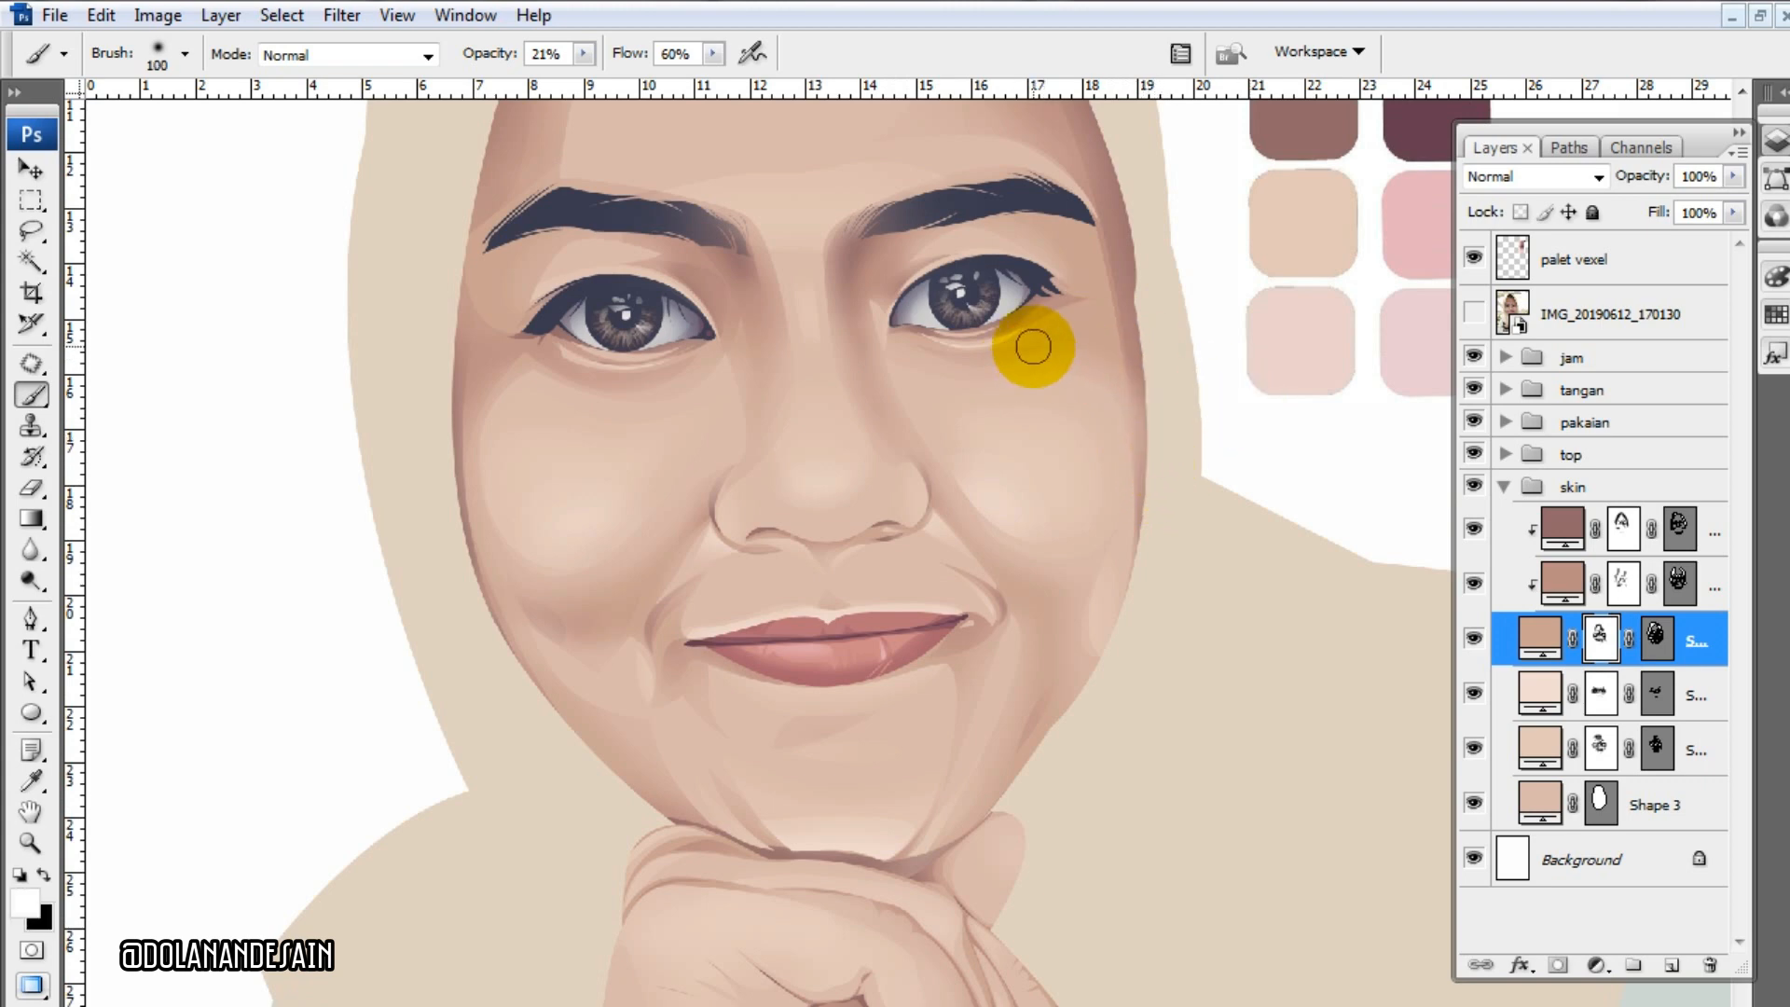
key("bracketleft")
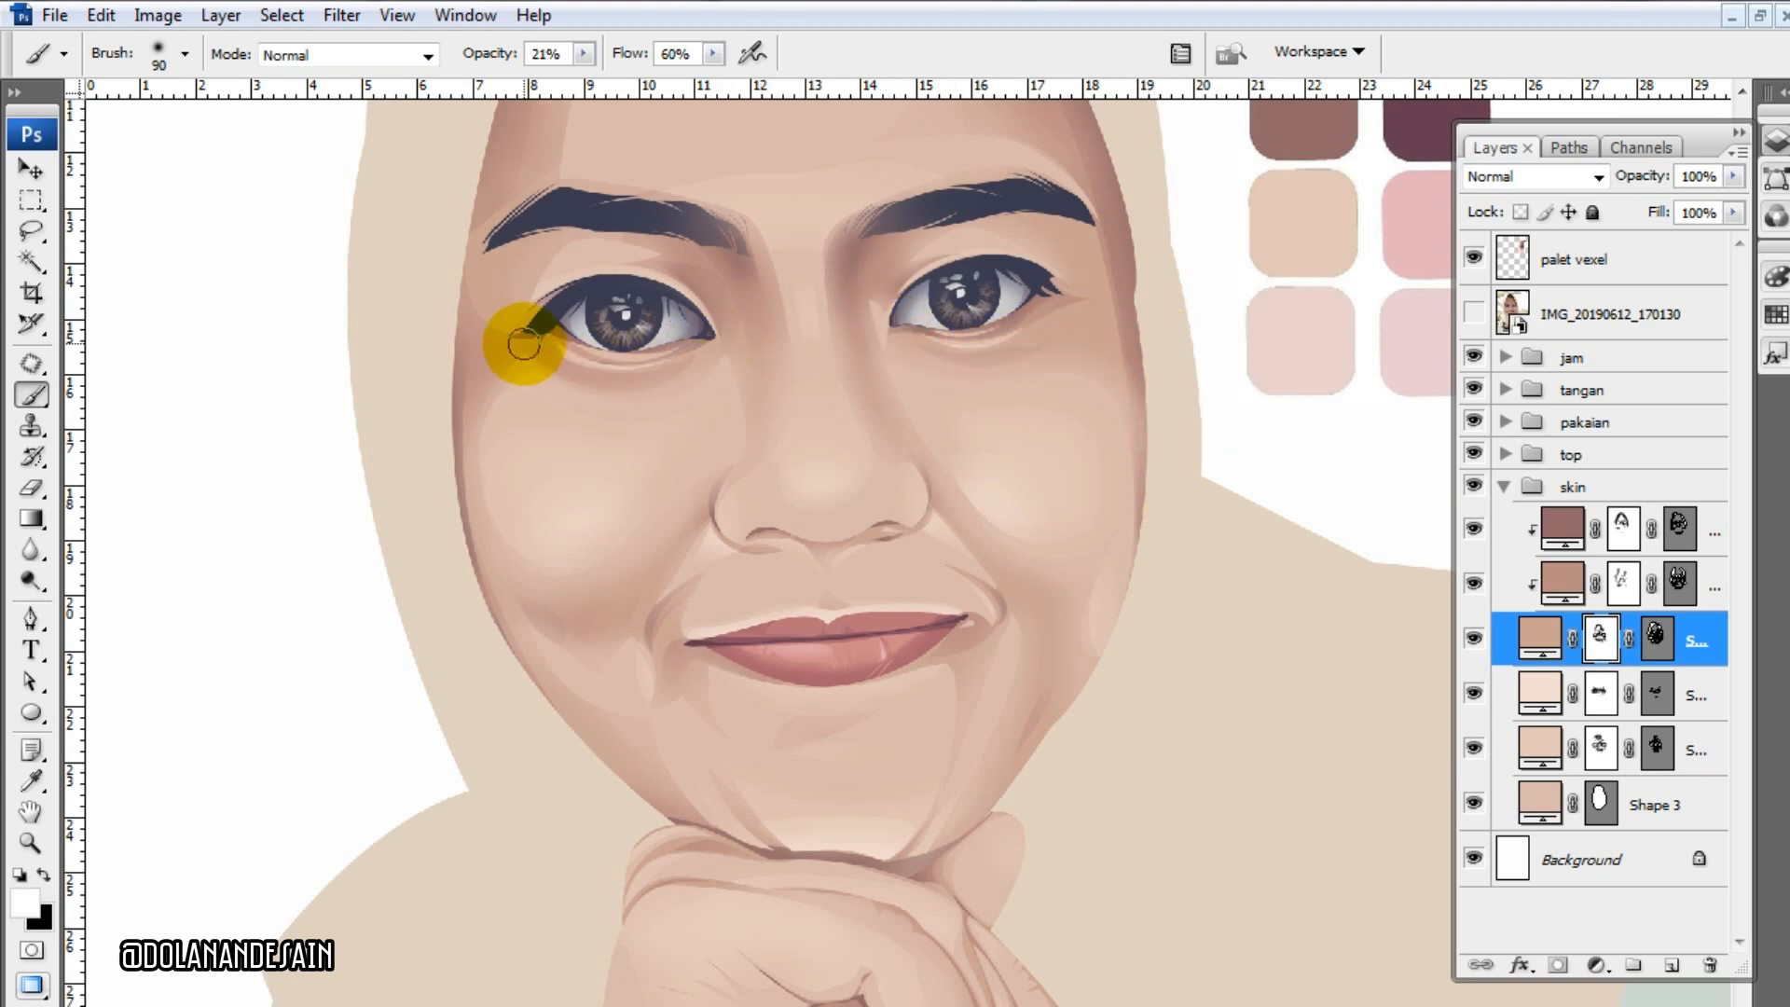
- Even out the medium brown clipped shape on the cheeks on its mask with 90 px black and white brushes
left_click(1534, 584)
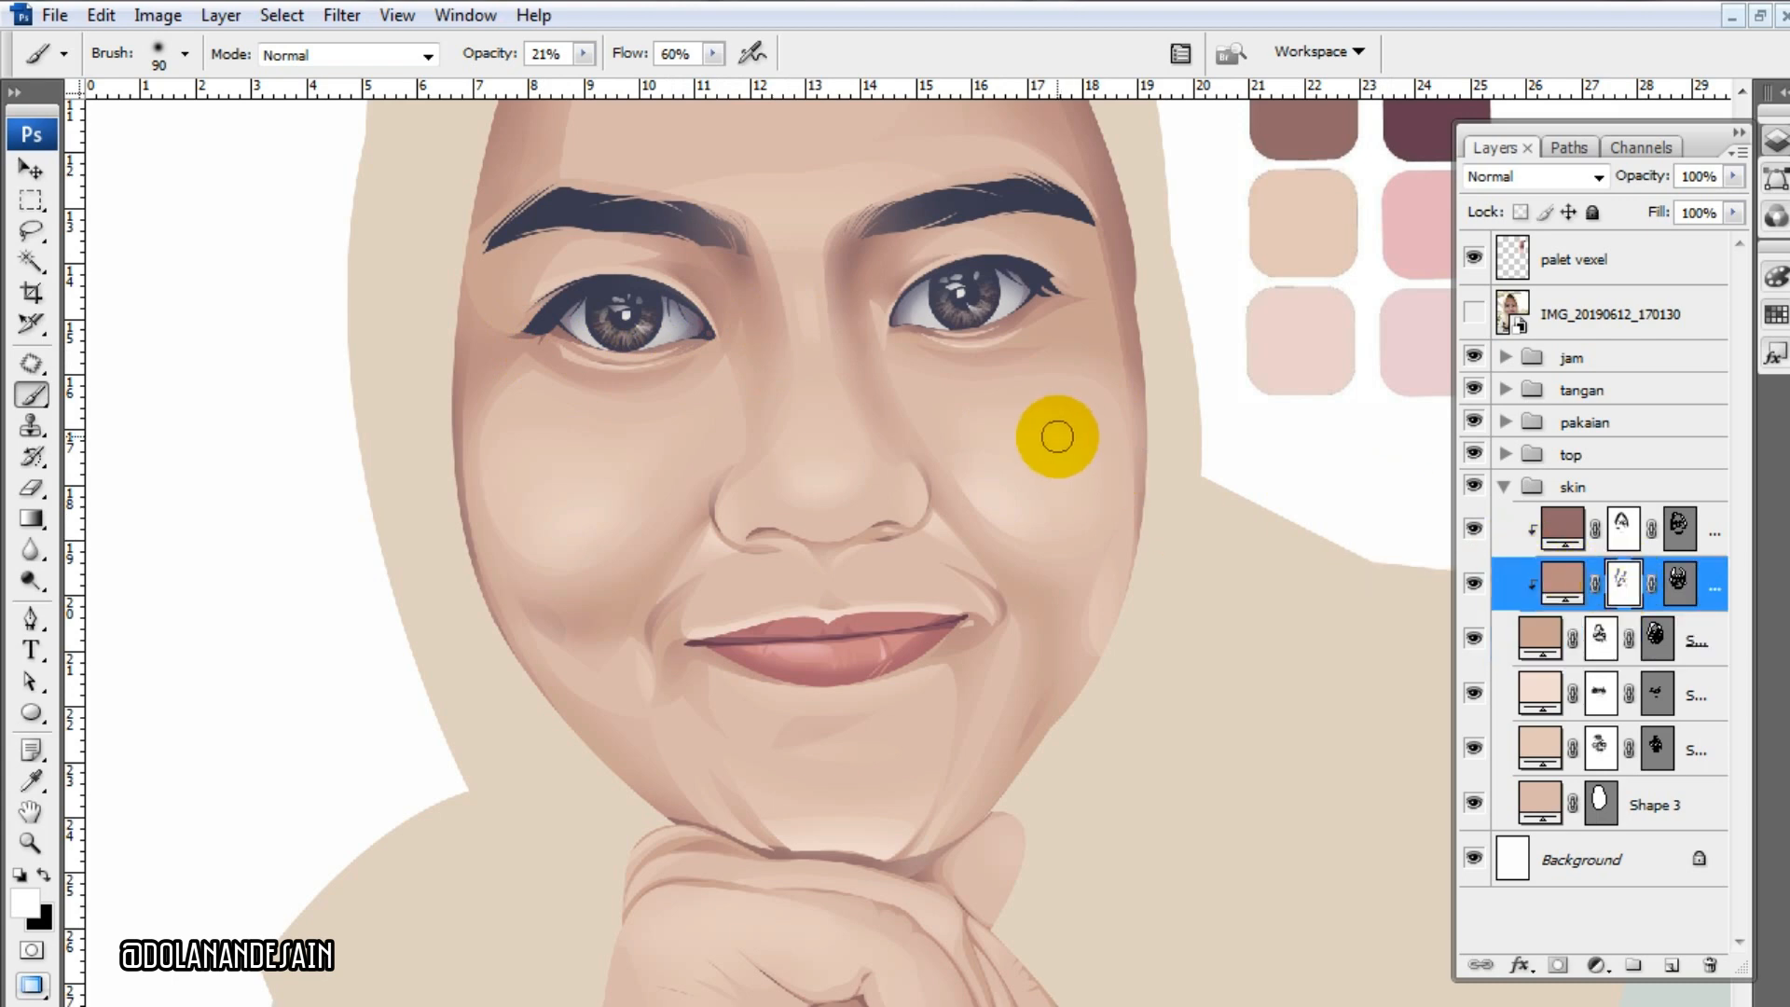
key("x")
key("x")
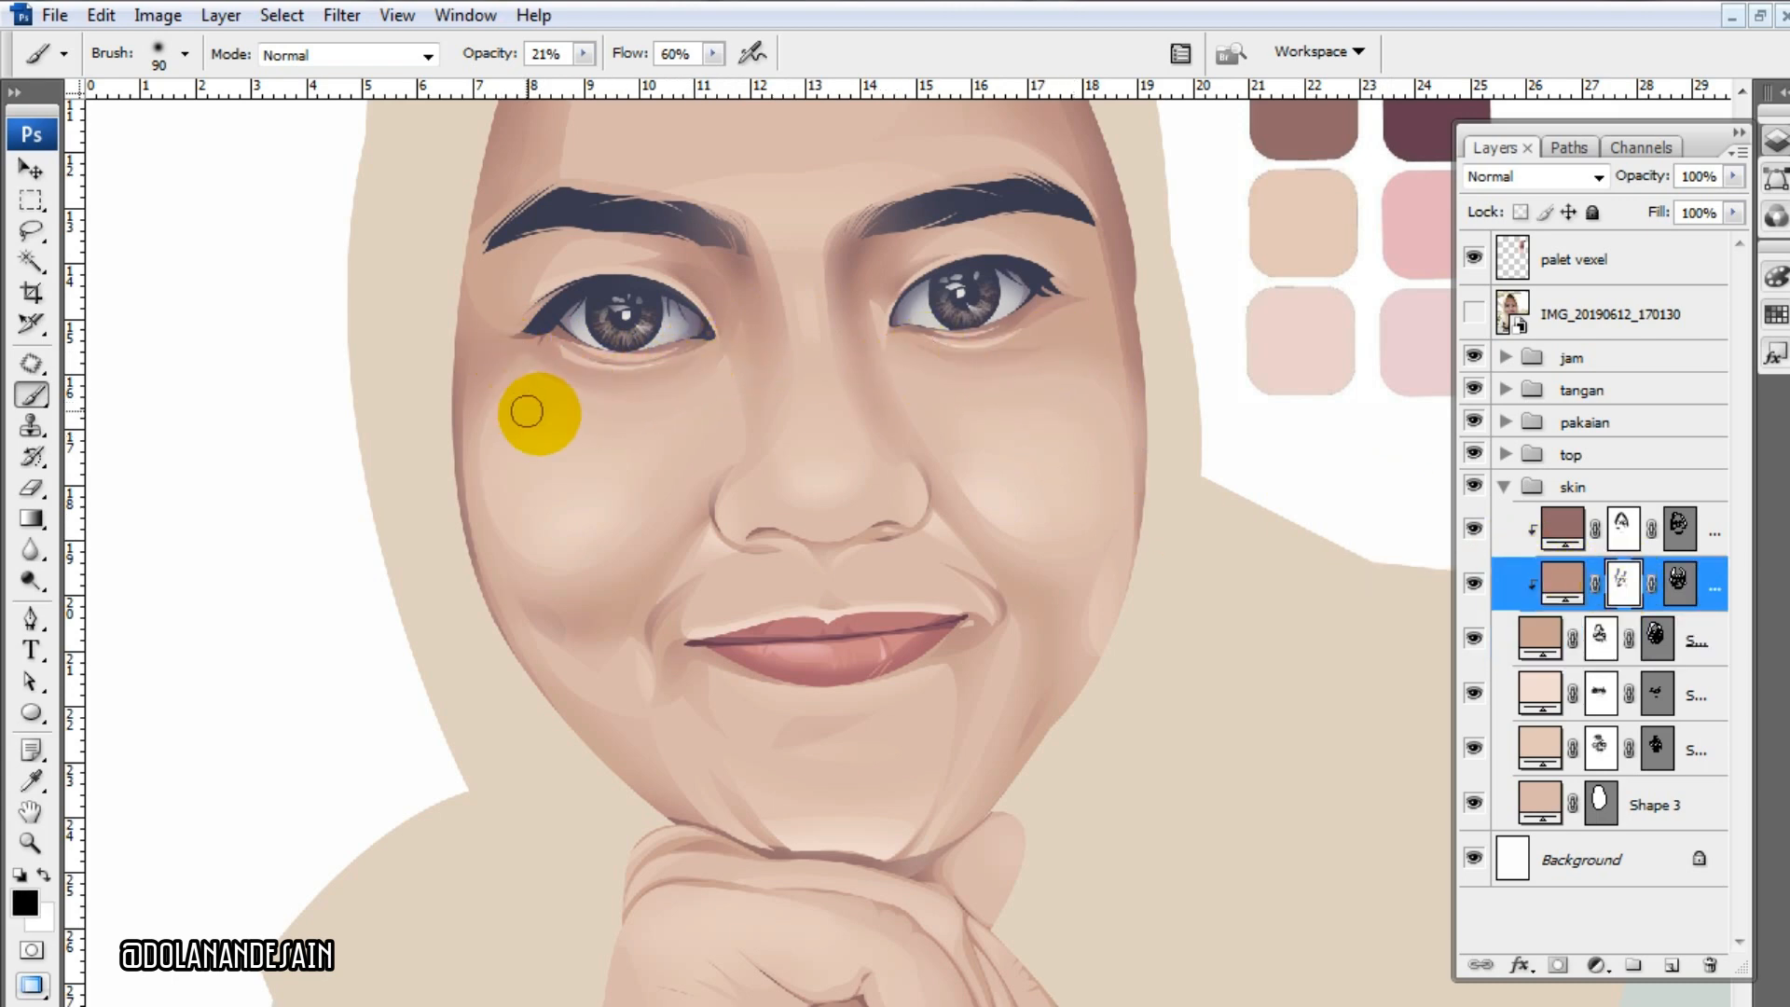
key("x")
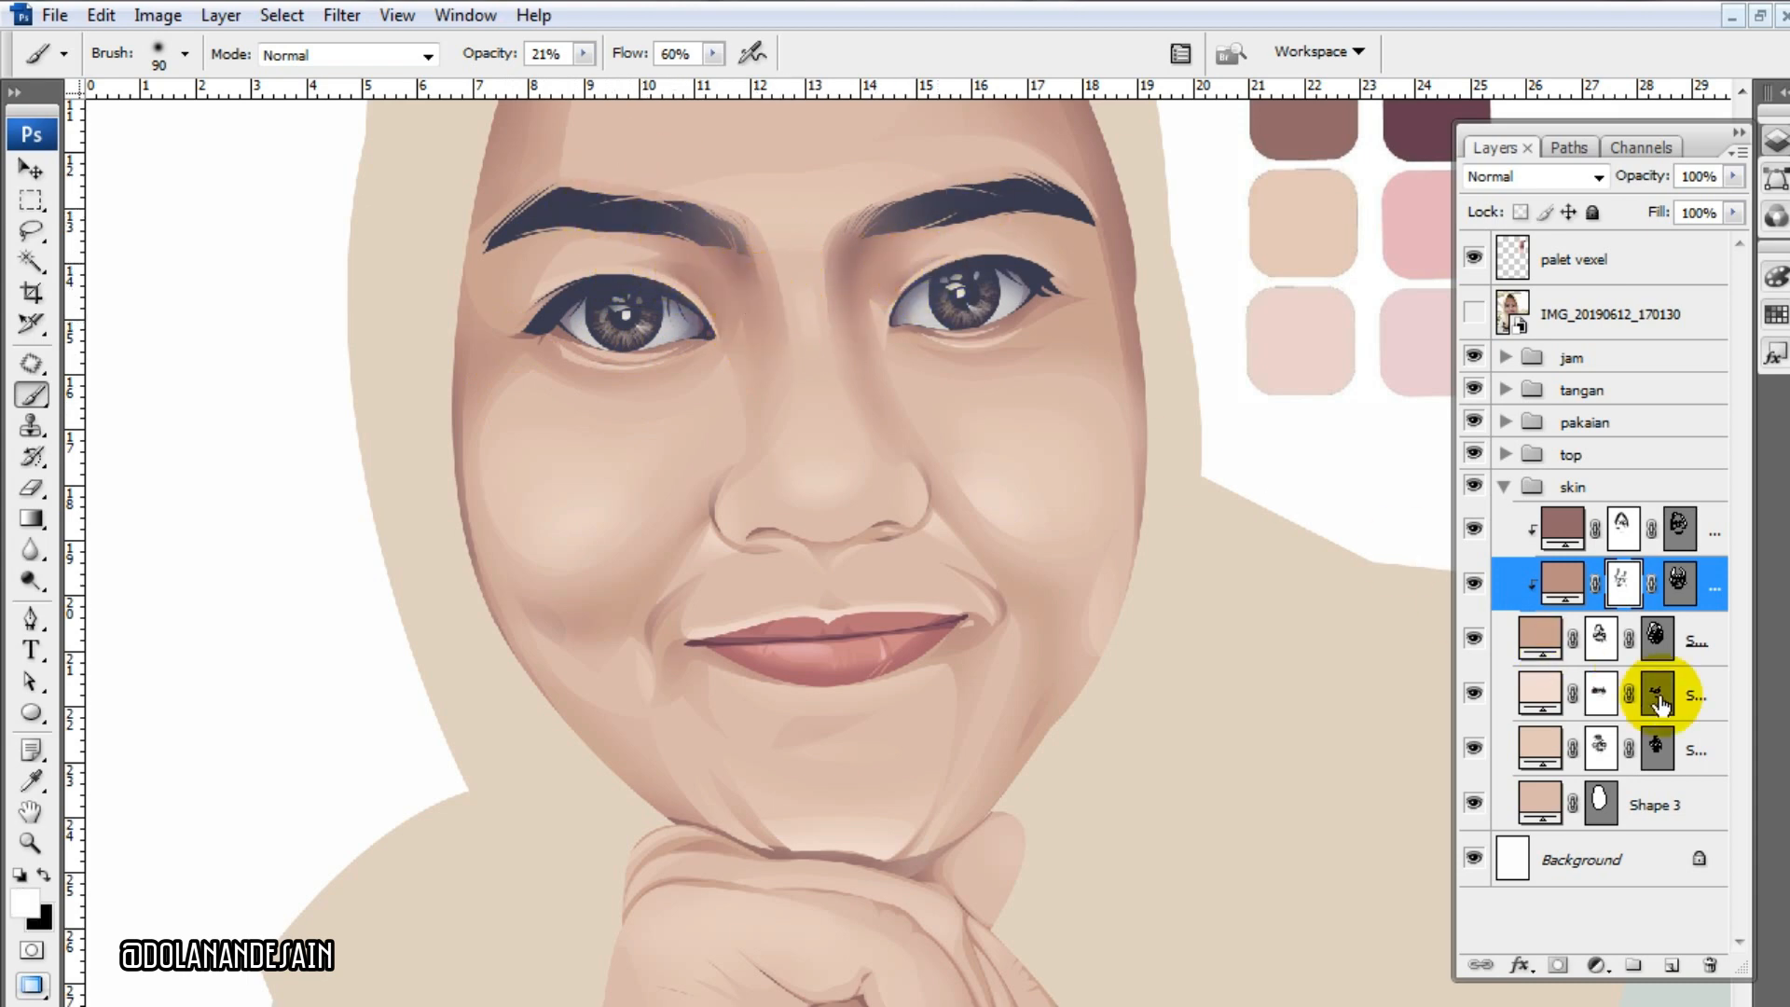
- Adjust the tan shape between the brows and the dark brown clipped shape along the nose on their masks with a 150 px brush
left_click(1650, 648)
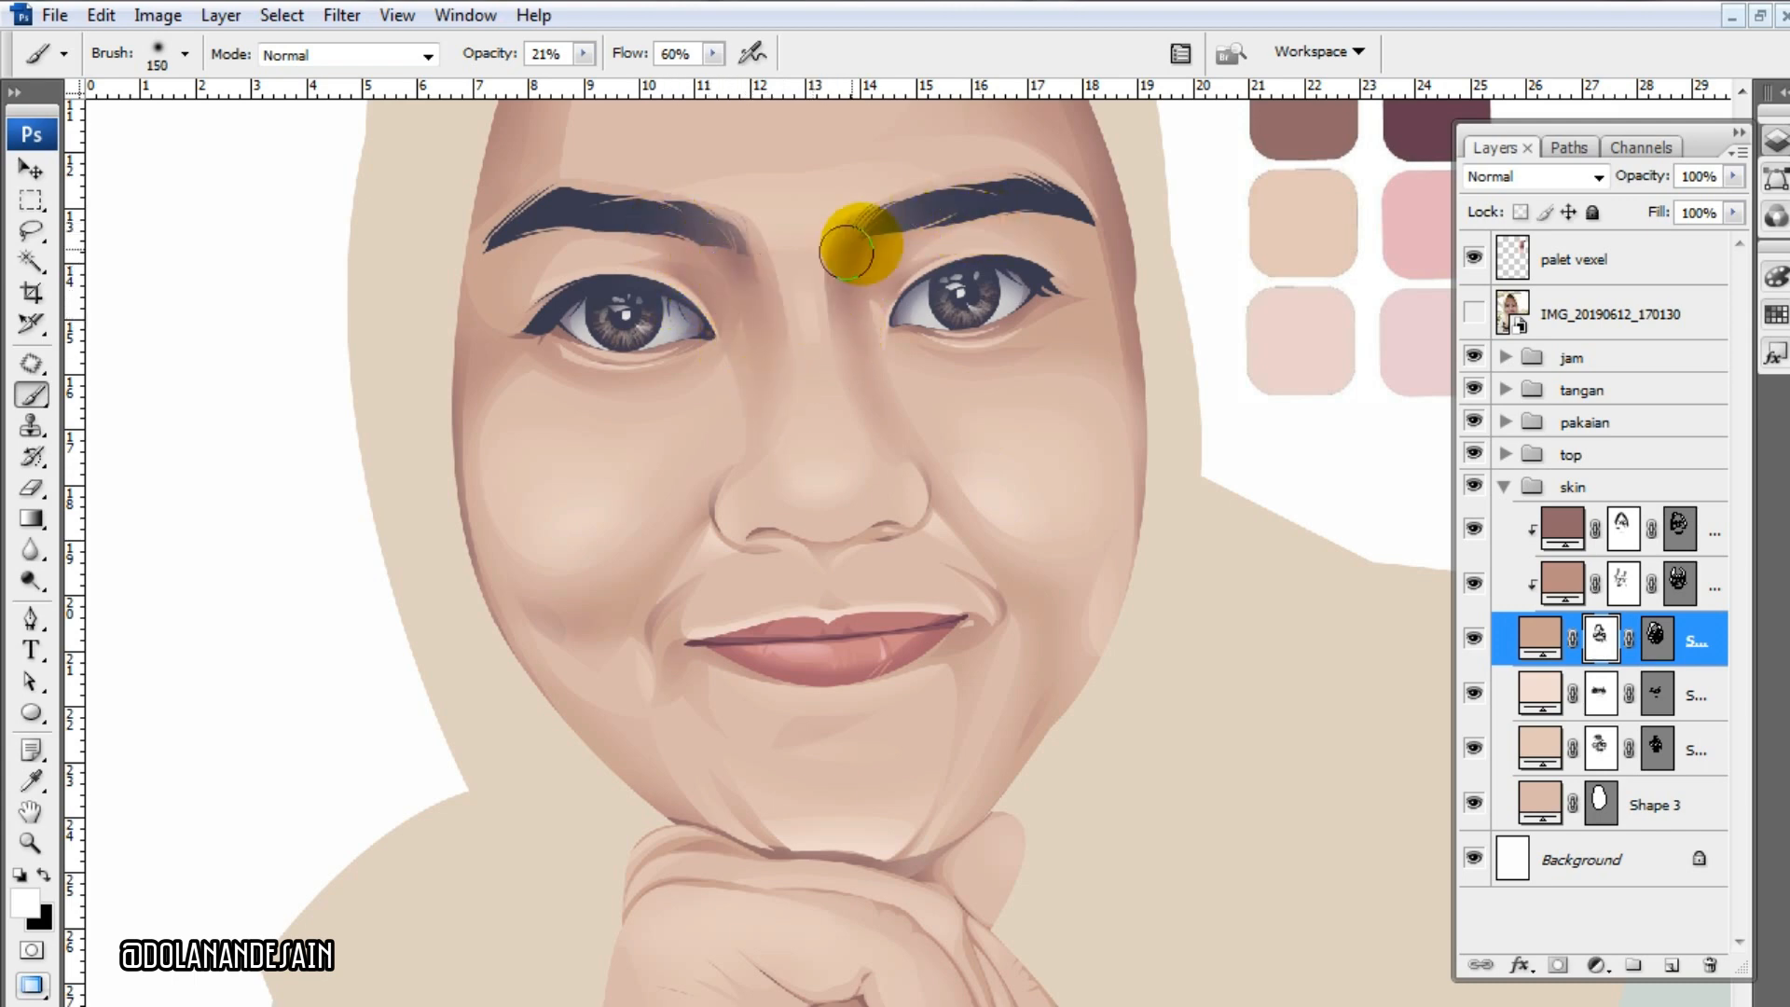
left_click(1678, 524)
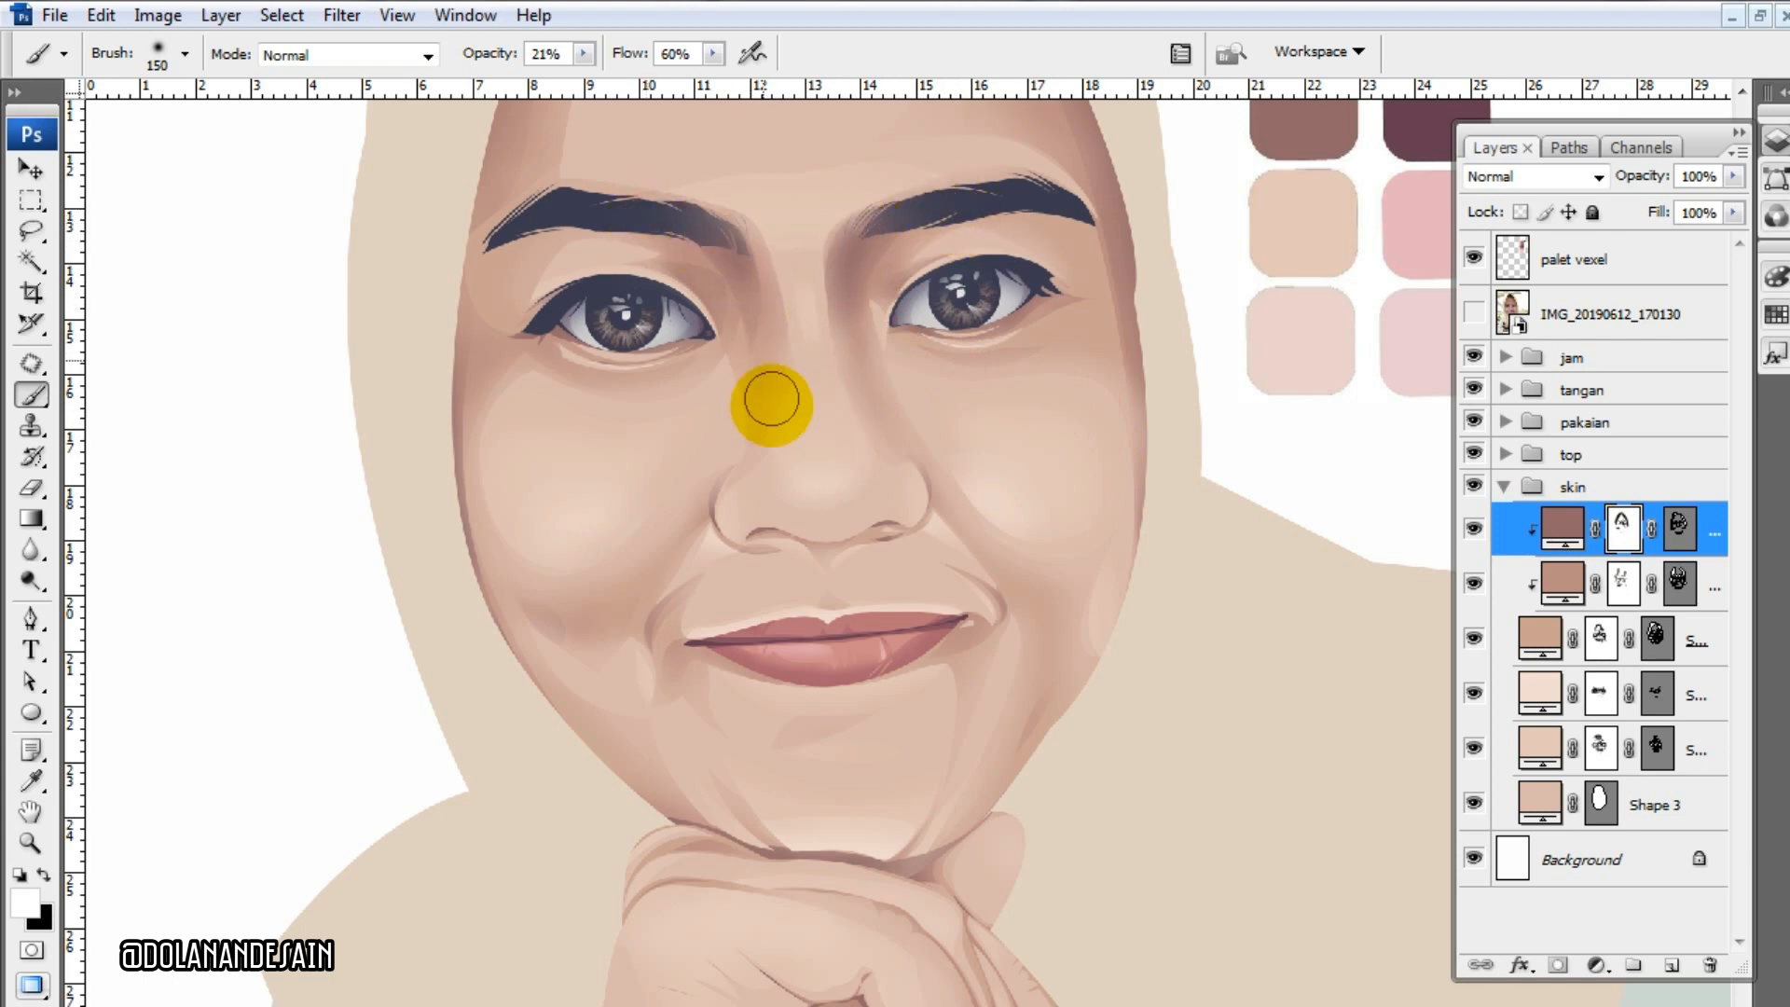
key("x")
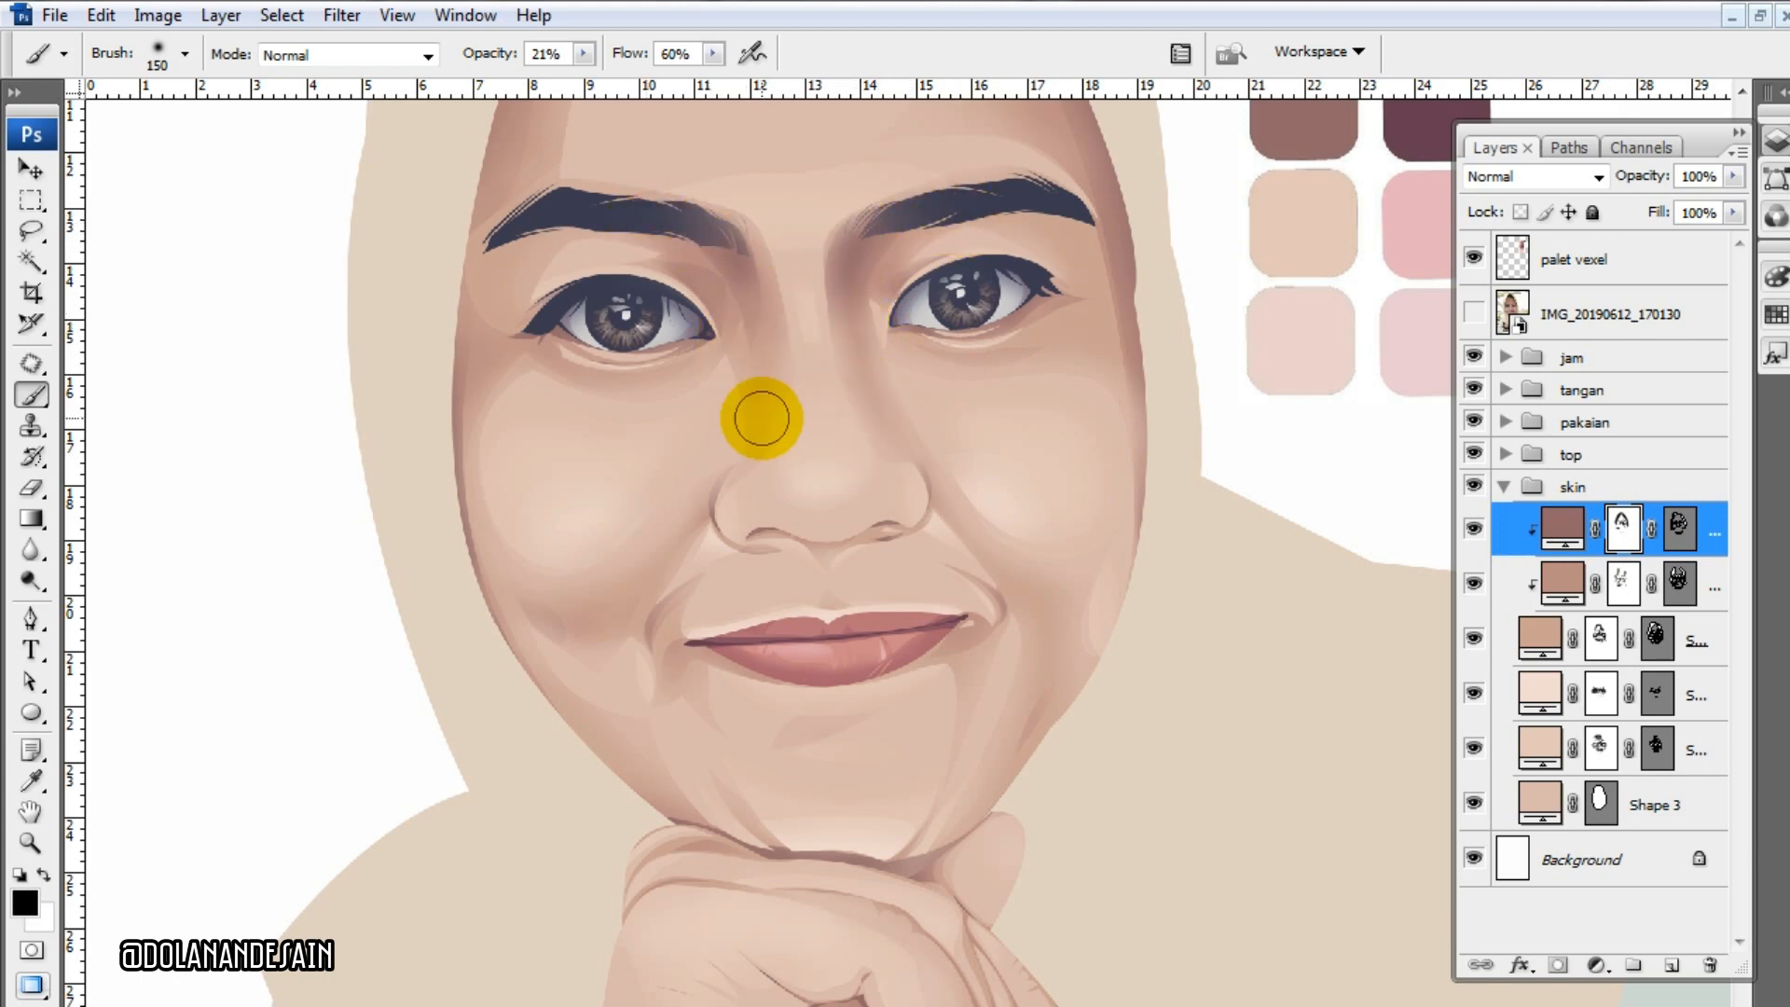
scroll(760, 640, "down", 4)
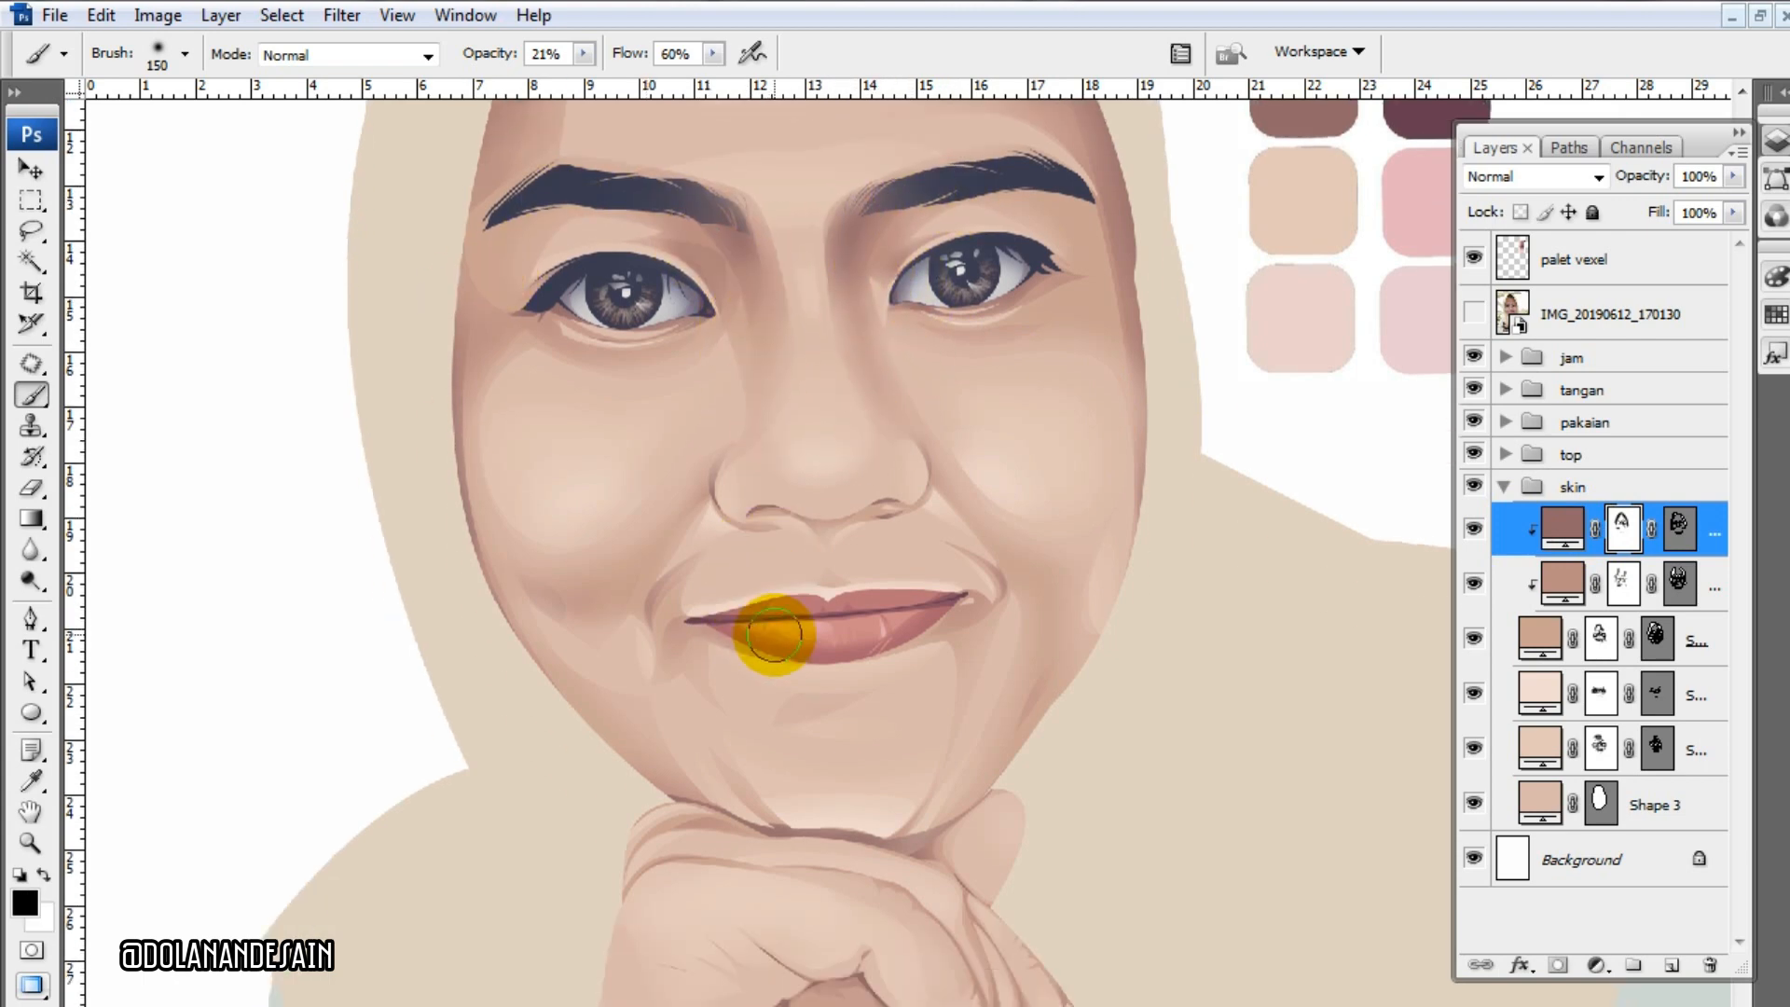
scroll(1166, 424, "up", 5)
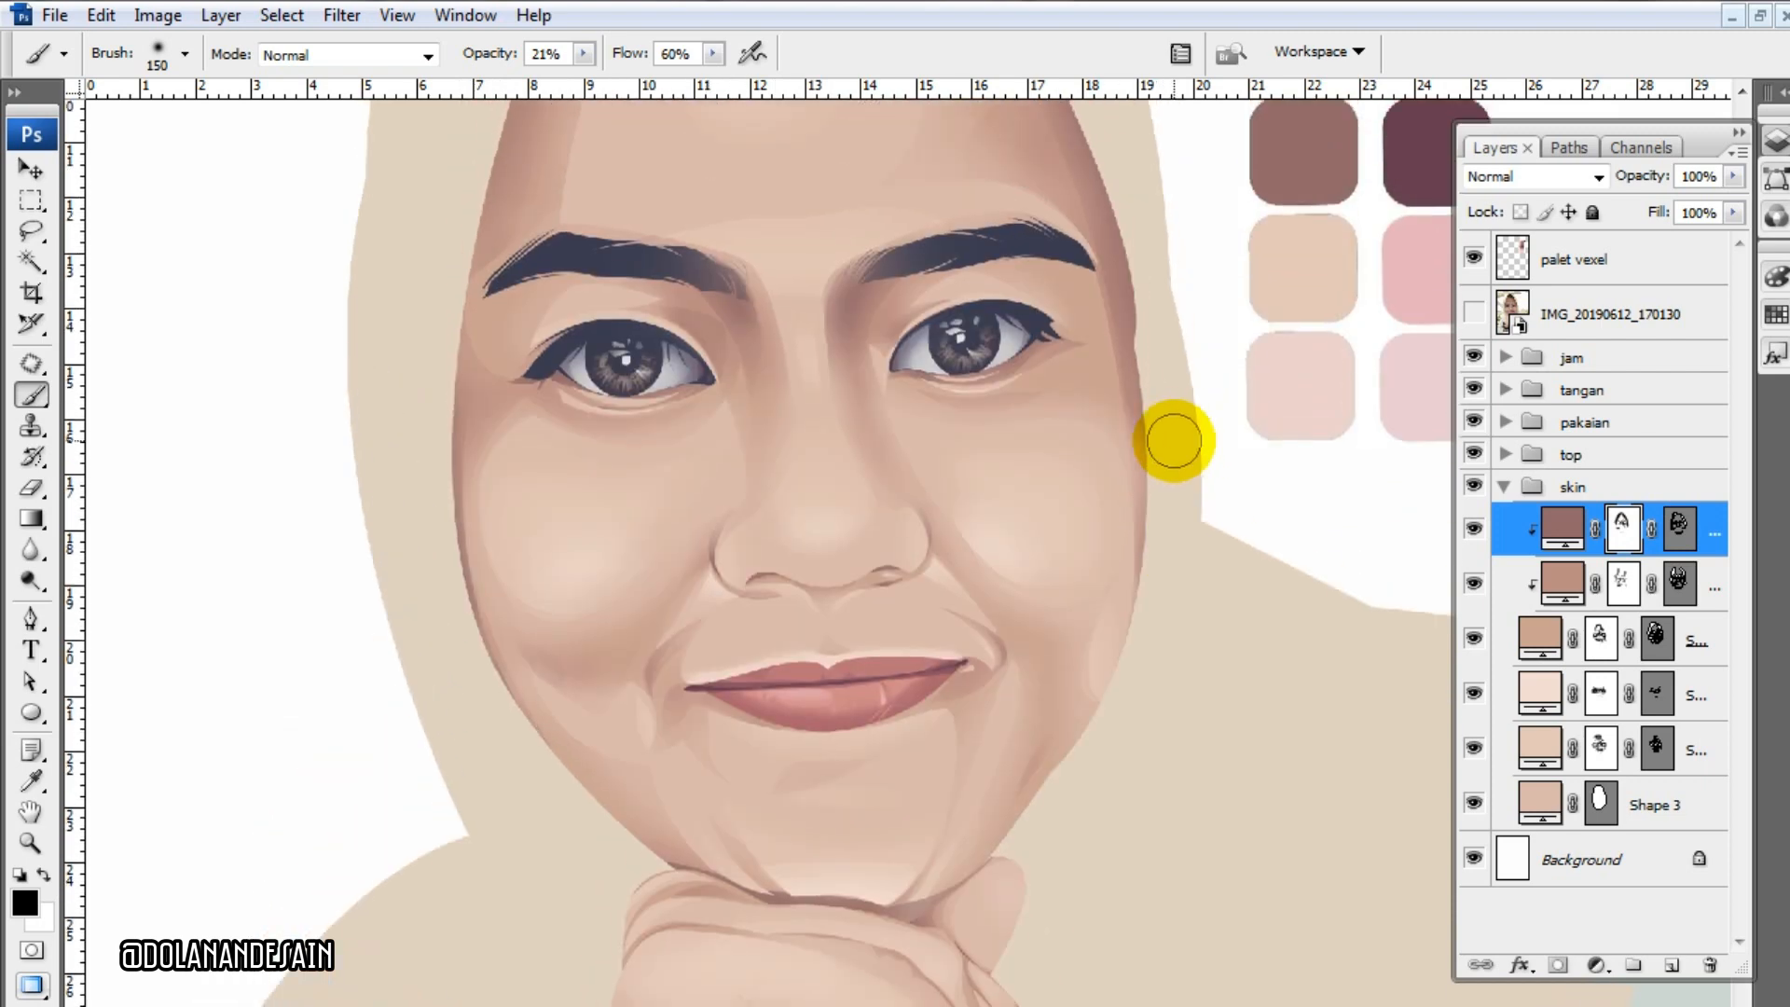
- Compare the shading of the whole face with the reference photo by toggling its visibility
key("ctrl+minus")
key("ctrl+minus")
key("ctrl+minus")
key("ctrl+plus")
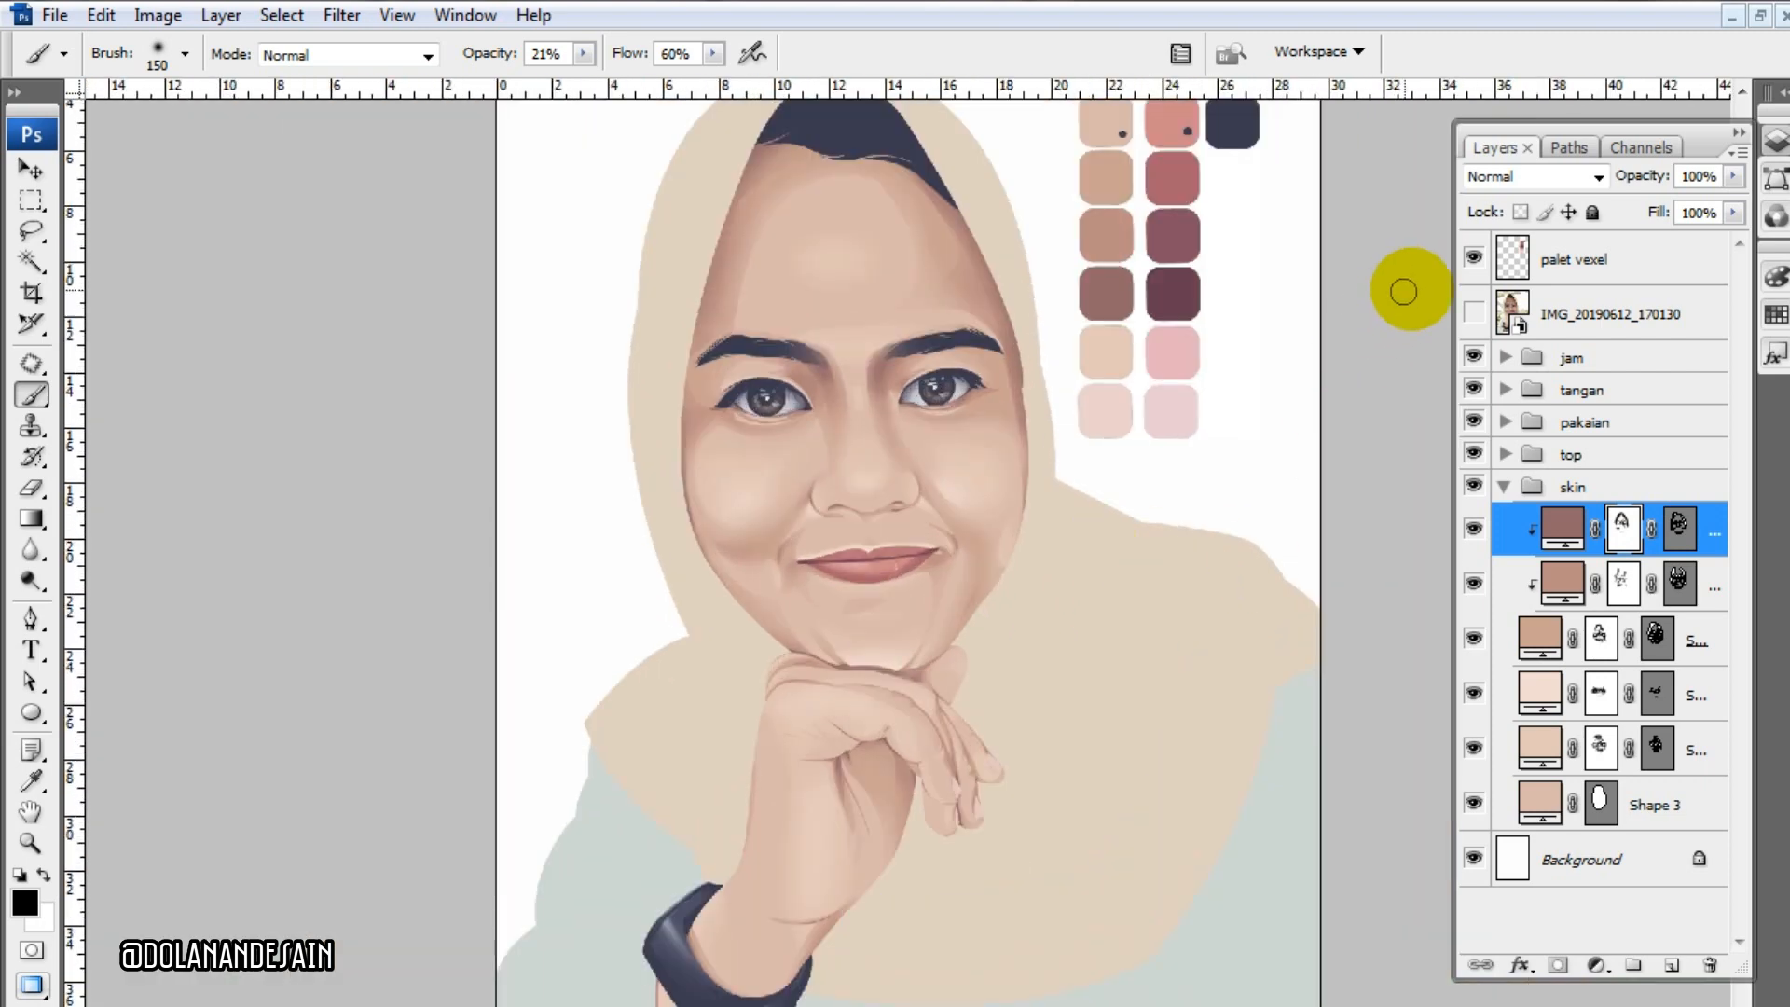
left_click(1461, 317)
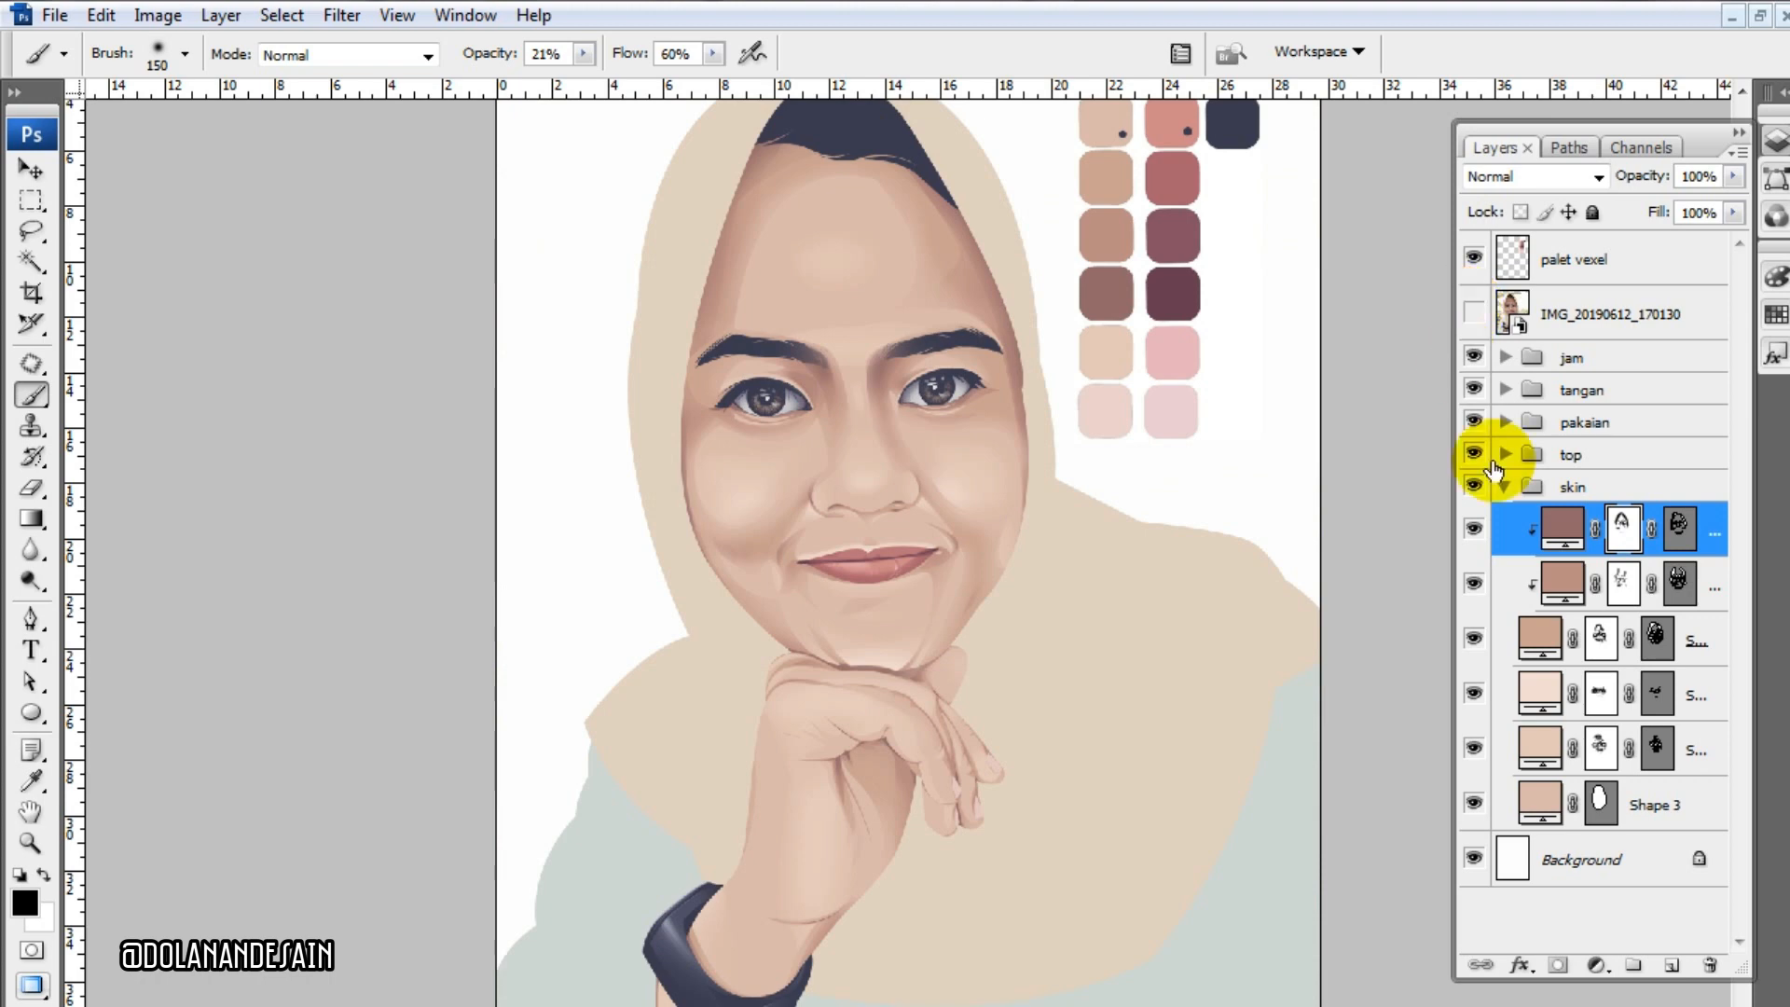
- Soften the lightest skin shape above the upper lip on its mask with a 70 px black brush
left_click(1656, 695)
key("ctrl+plus")
key("ctrl+plus")
key("ctrl+plus")
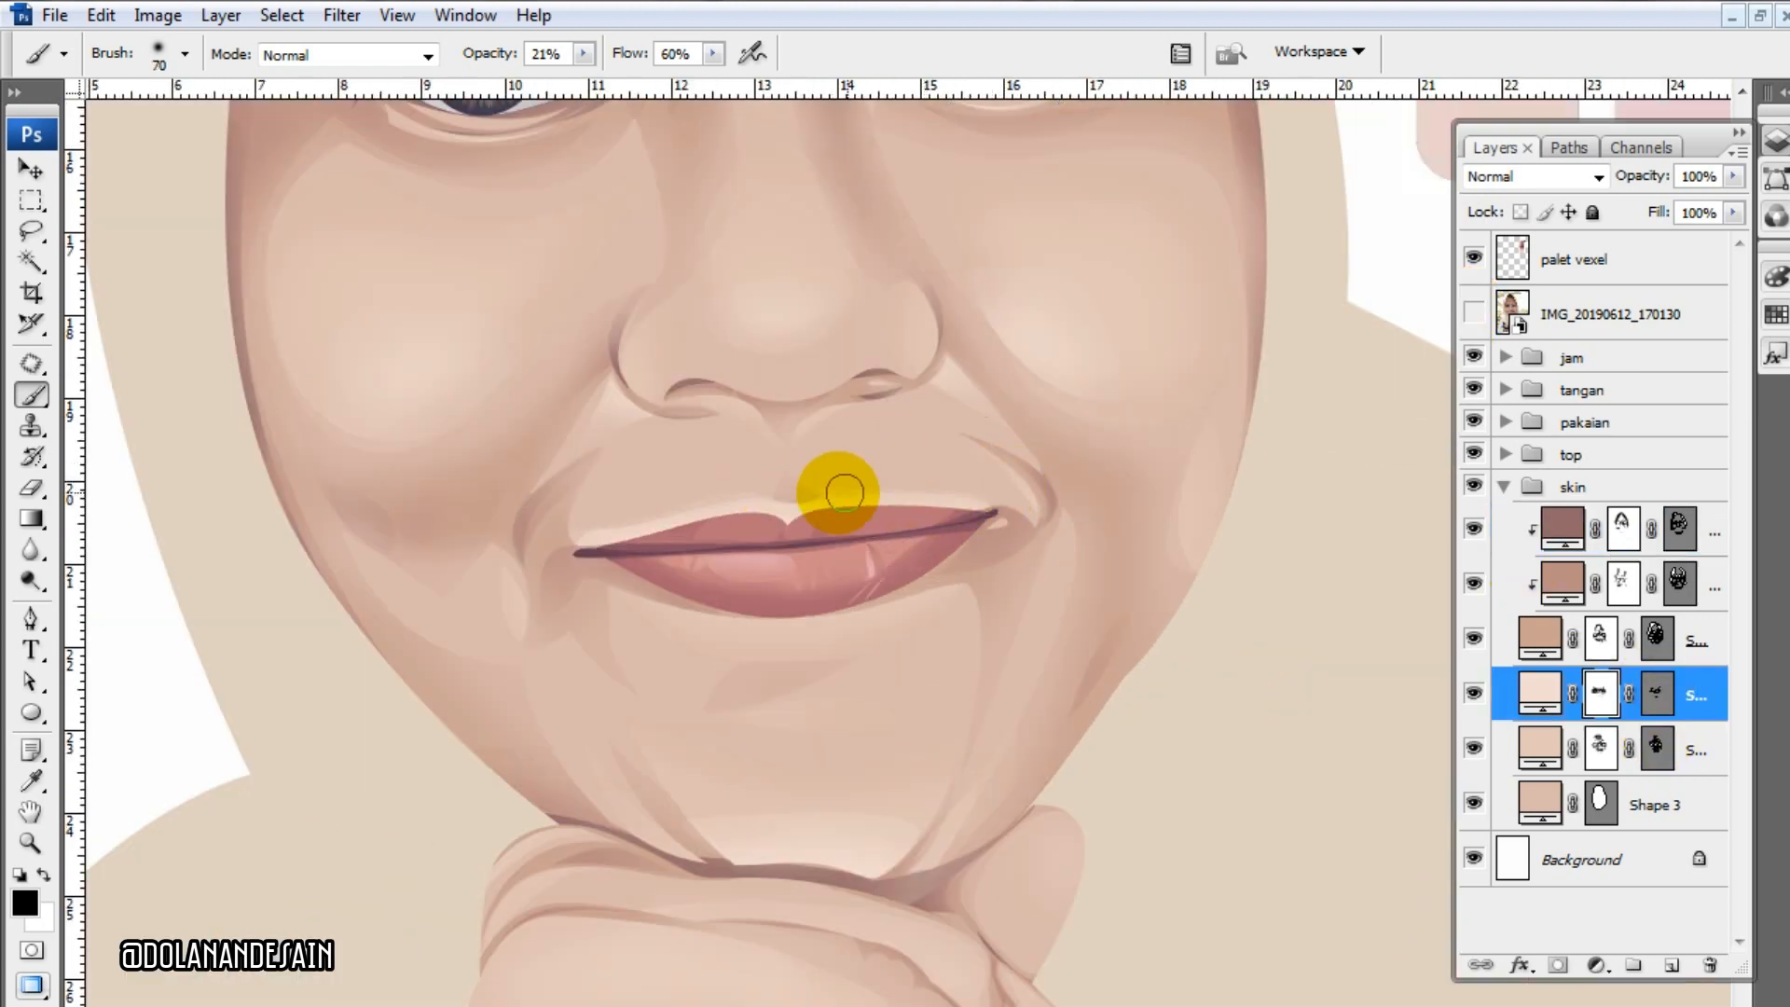
- Examine the blended shading of the forehead, cheeks, nose and mouth at different magnifications
key("ctrl+minus")
key("ctrl+minus")
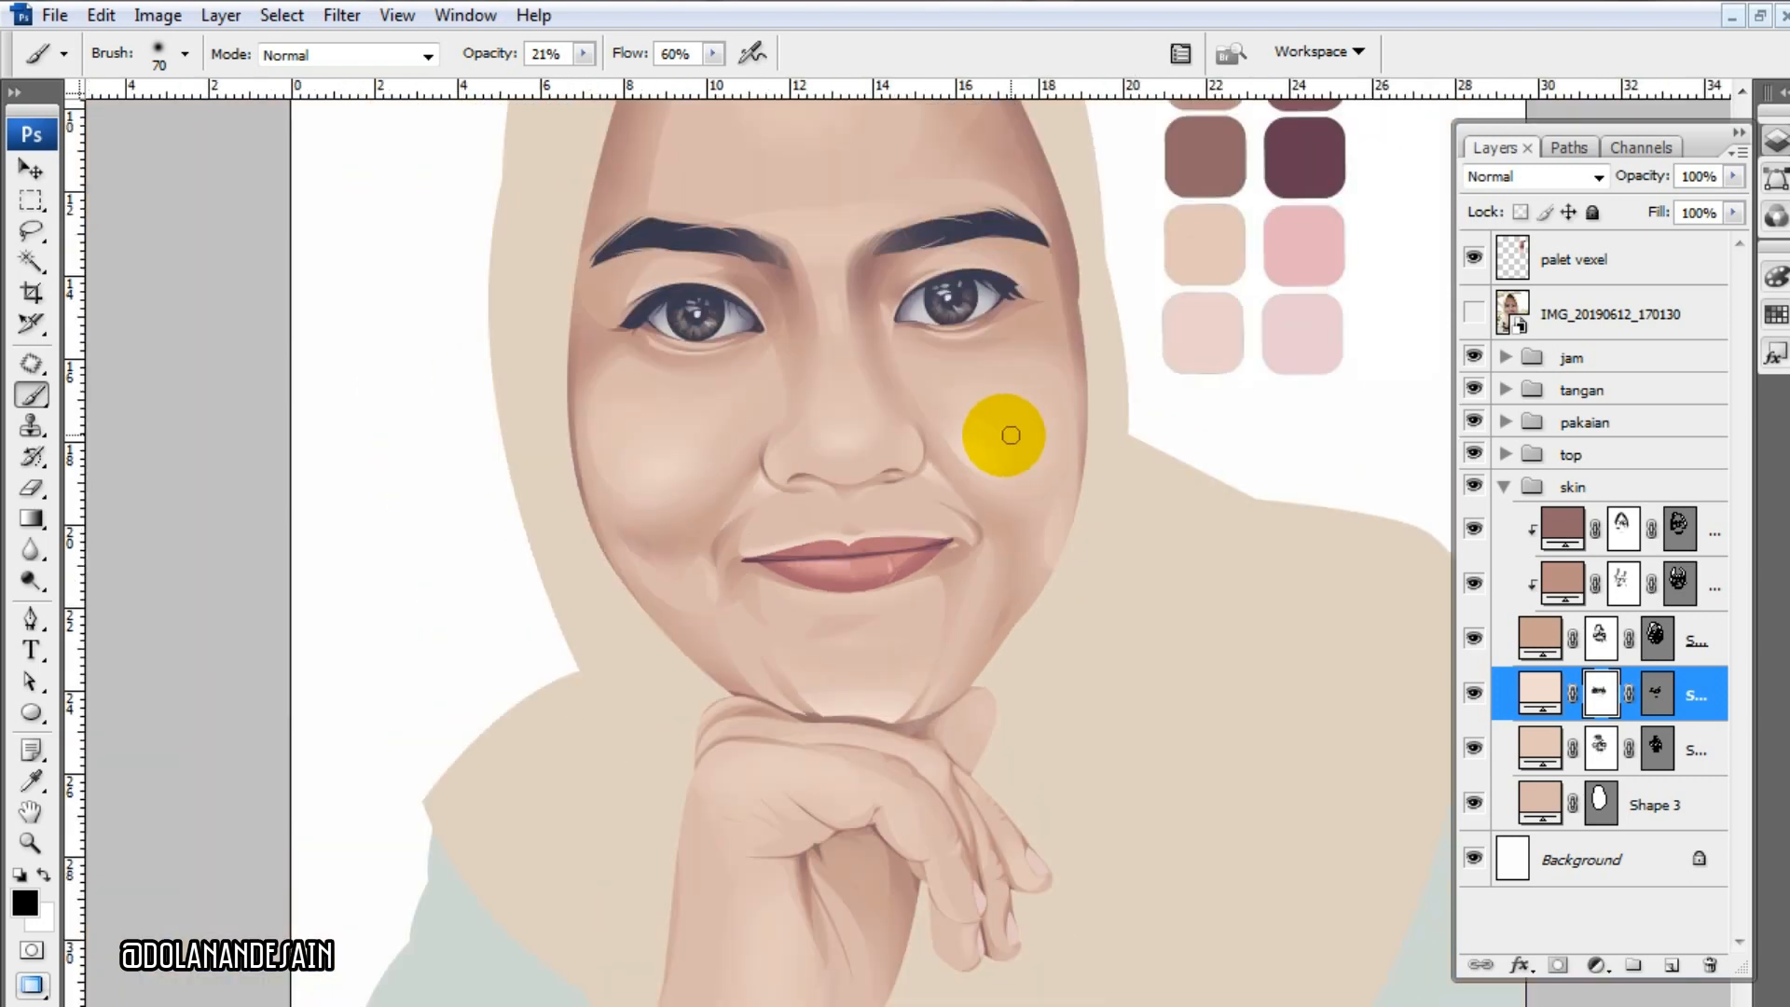
scroll(1006, 434, "up", 3)
key("ctrl+plus")
key("ctrl+minus")
key("ctrl+plus")
scroll(985, 410, "down", 1)
key("ctrl+minus")
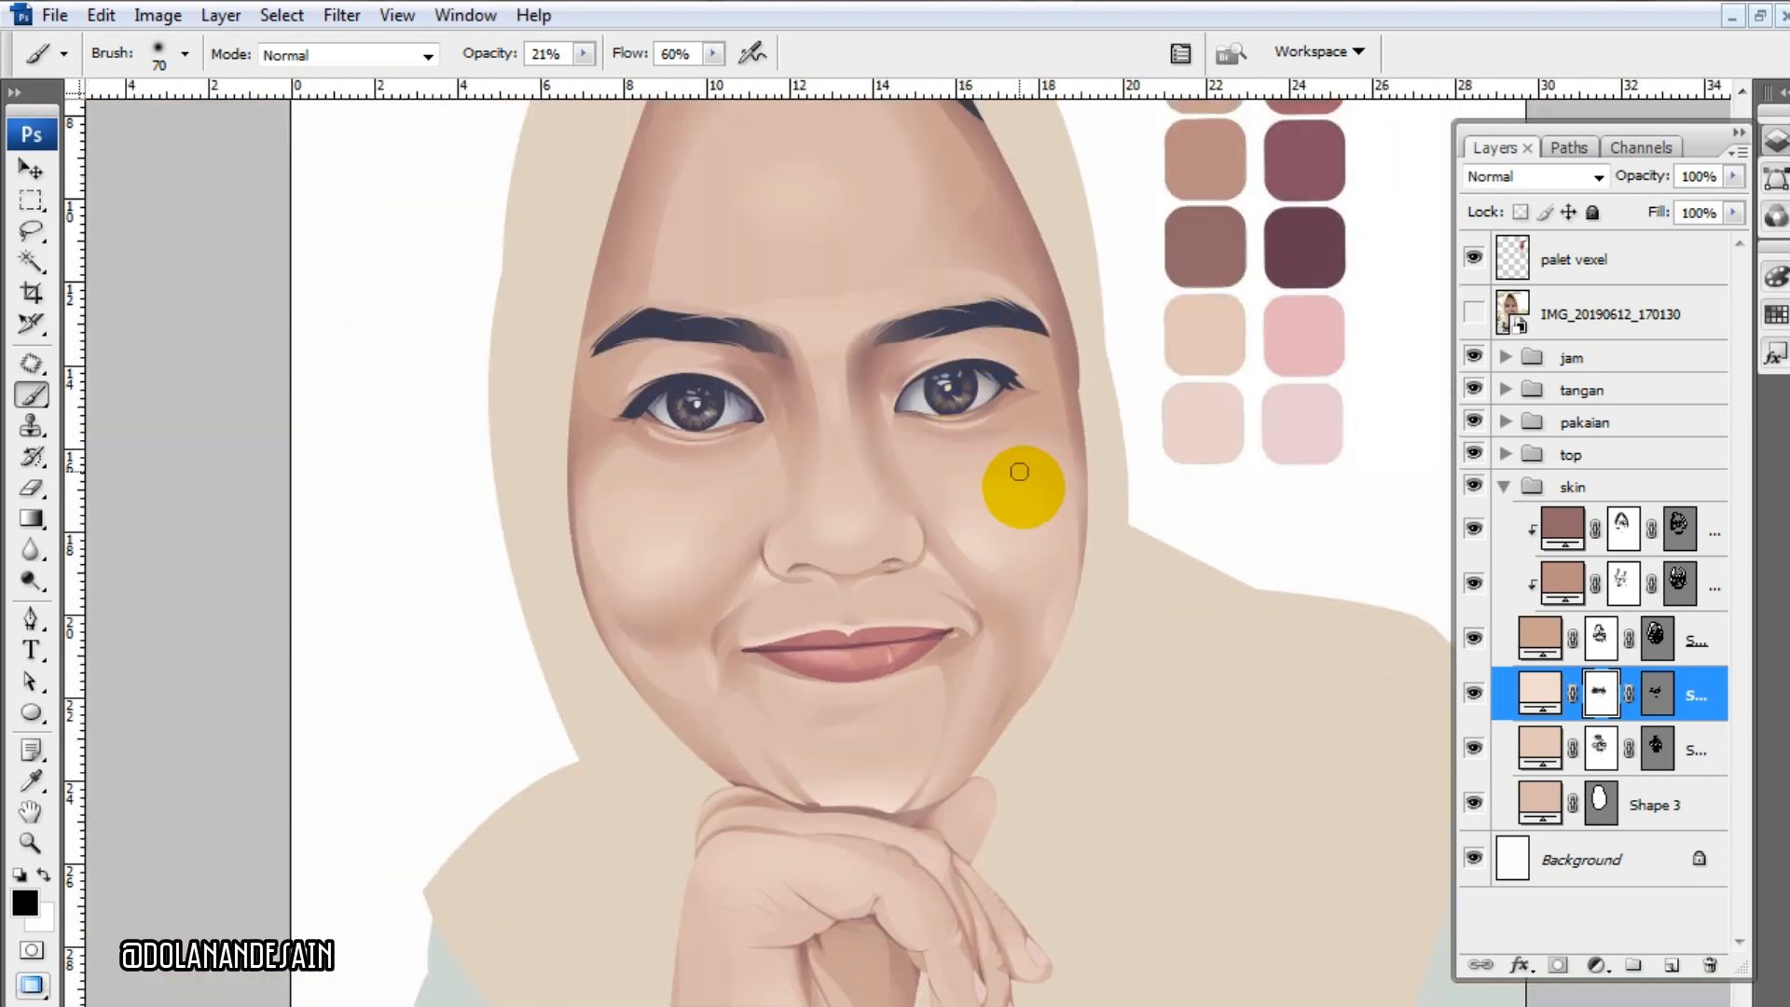
- Fade the tan skin shape around the mouth corners and chin on its mask with 70 and 90 px black brushes
scroll(1021, 476, "down", 2)
key("ctrl+plus")
key("ctrl+plus")
key("ctrl+minus")
key("ctrl+plus")
left_click(1510, 637)
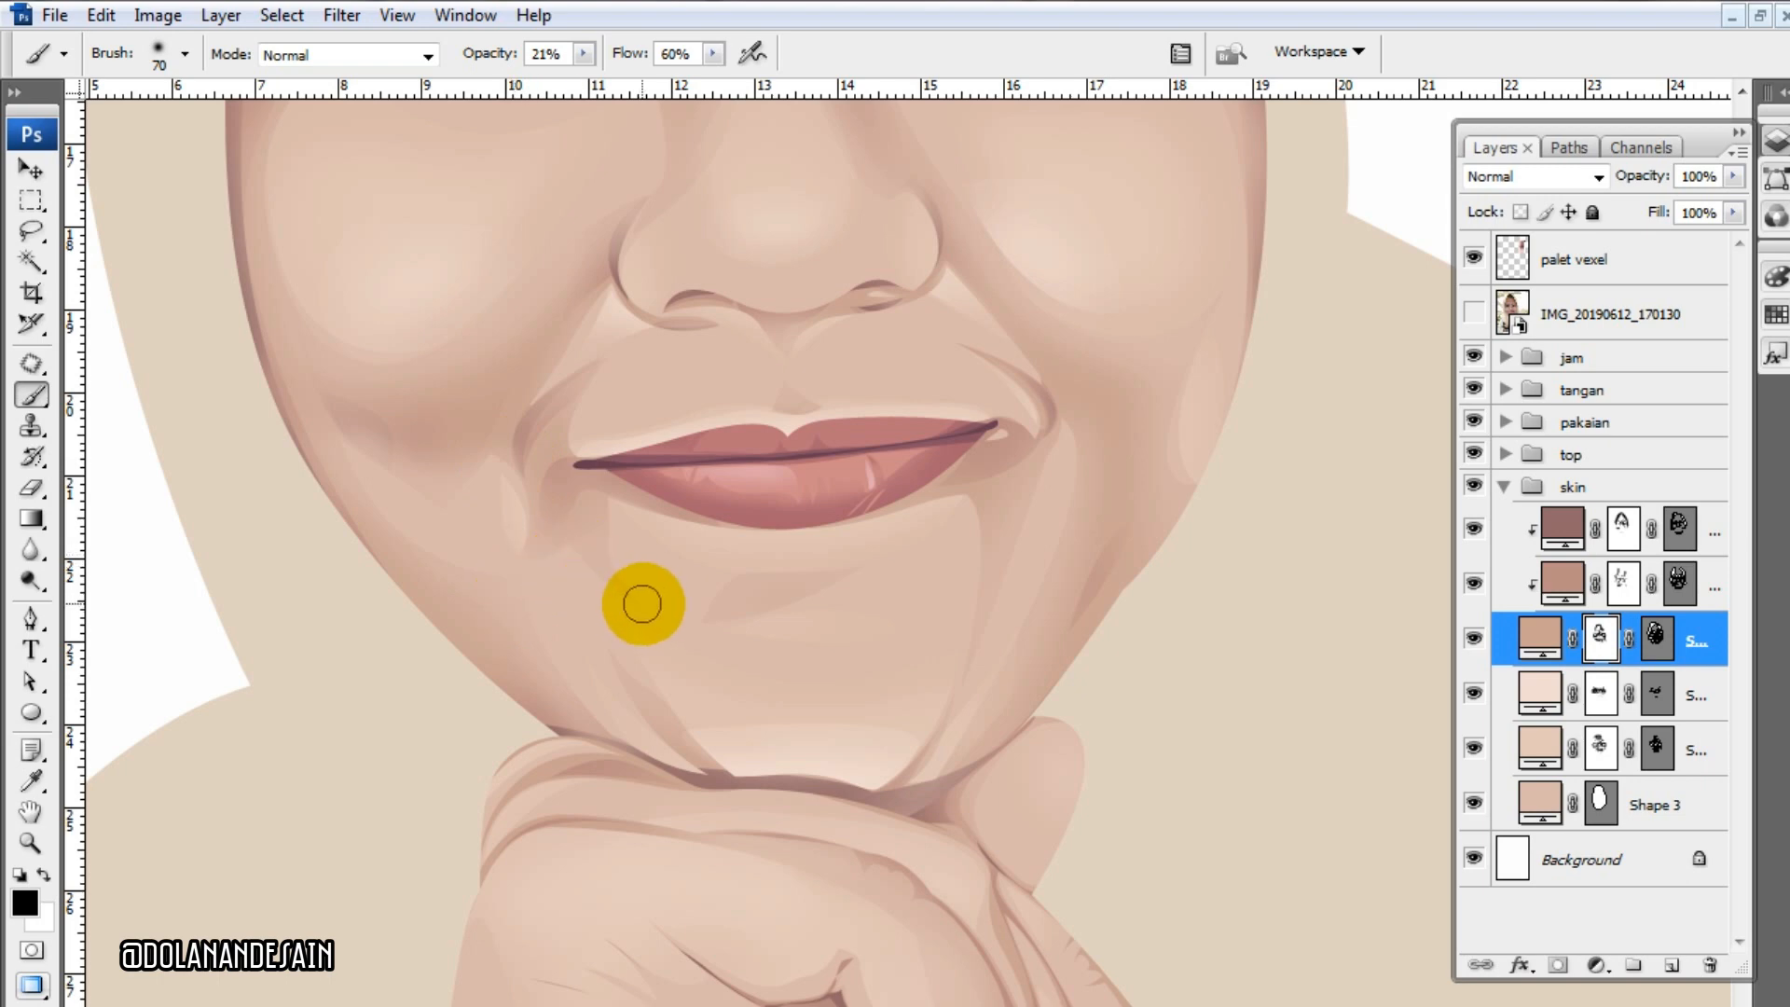
scroll(641, 656, "down", 3)
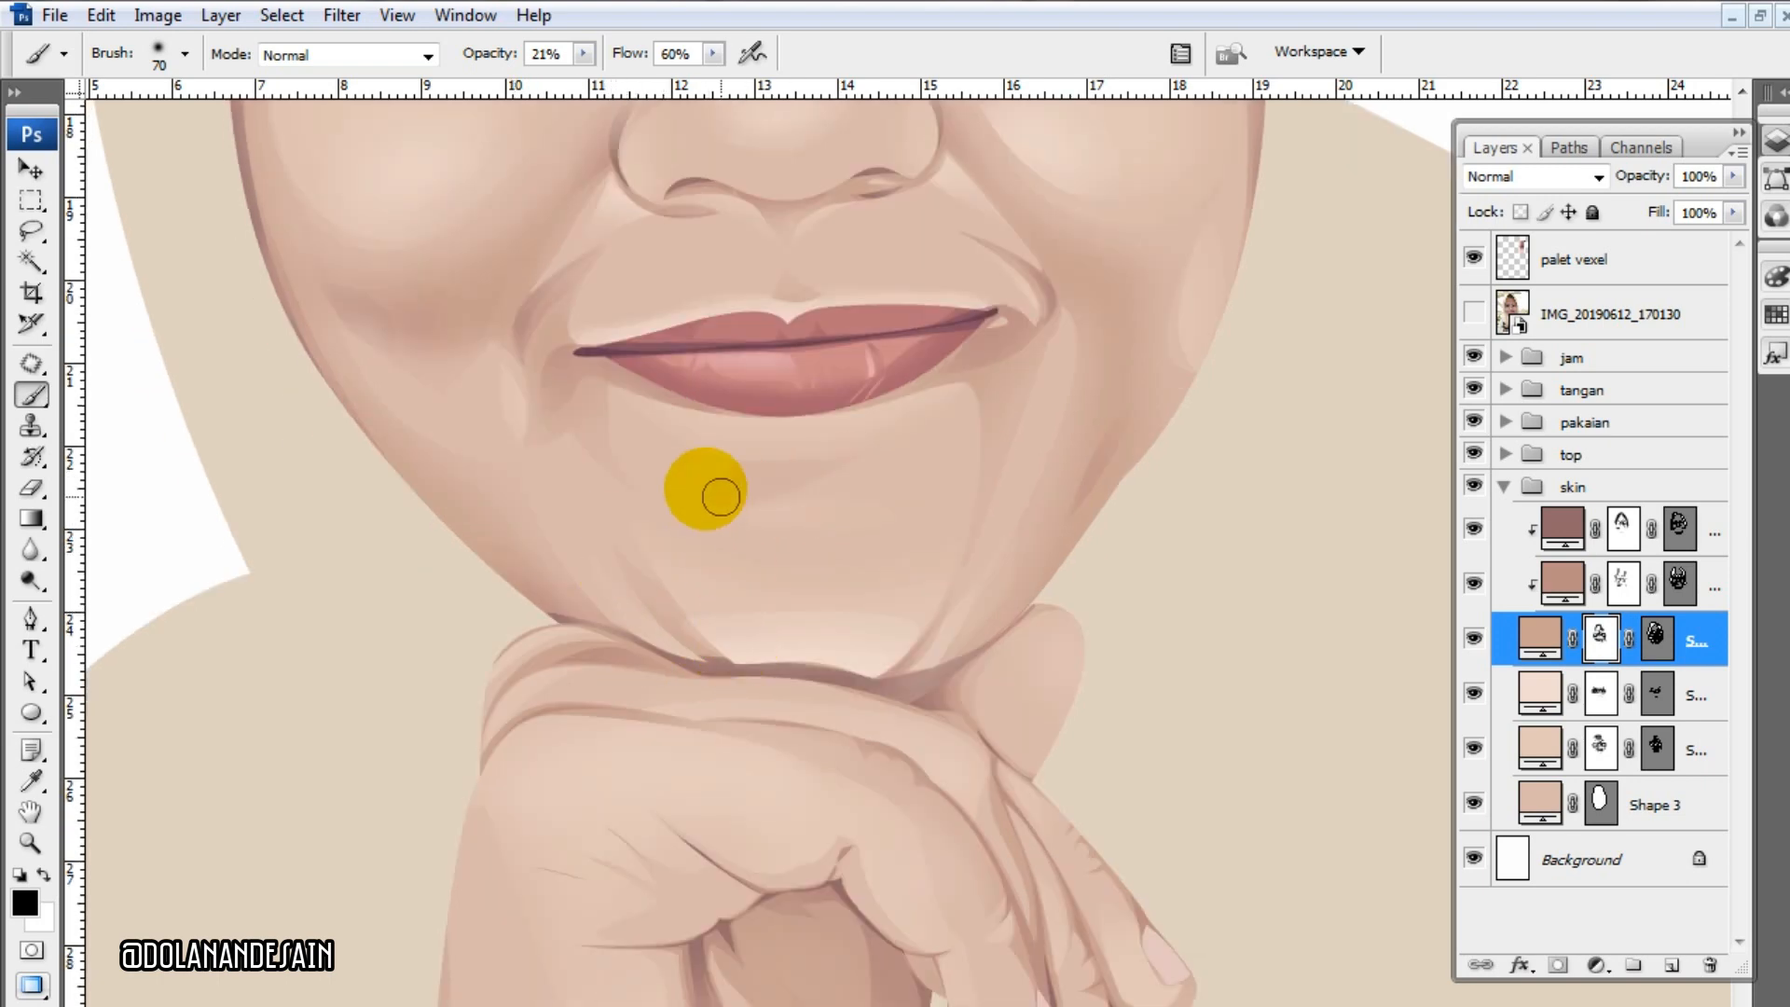
scroll(592, 394, "up", 2)
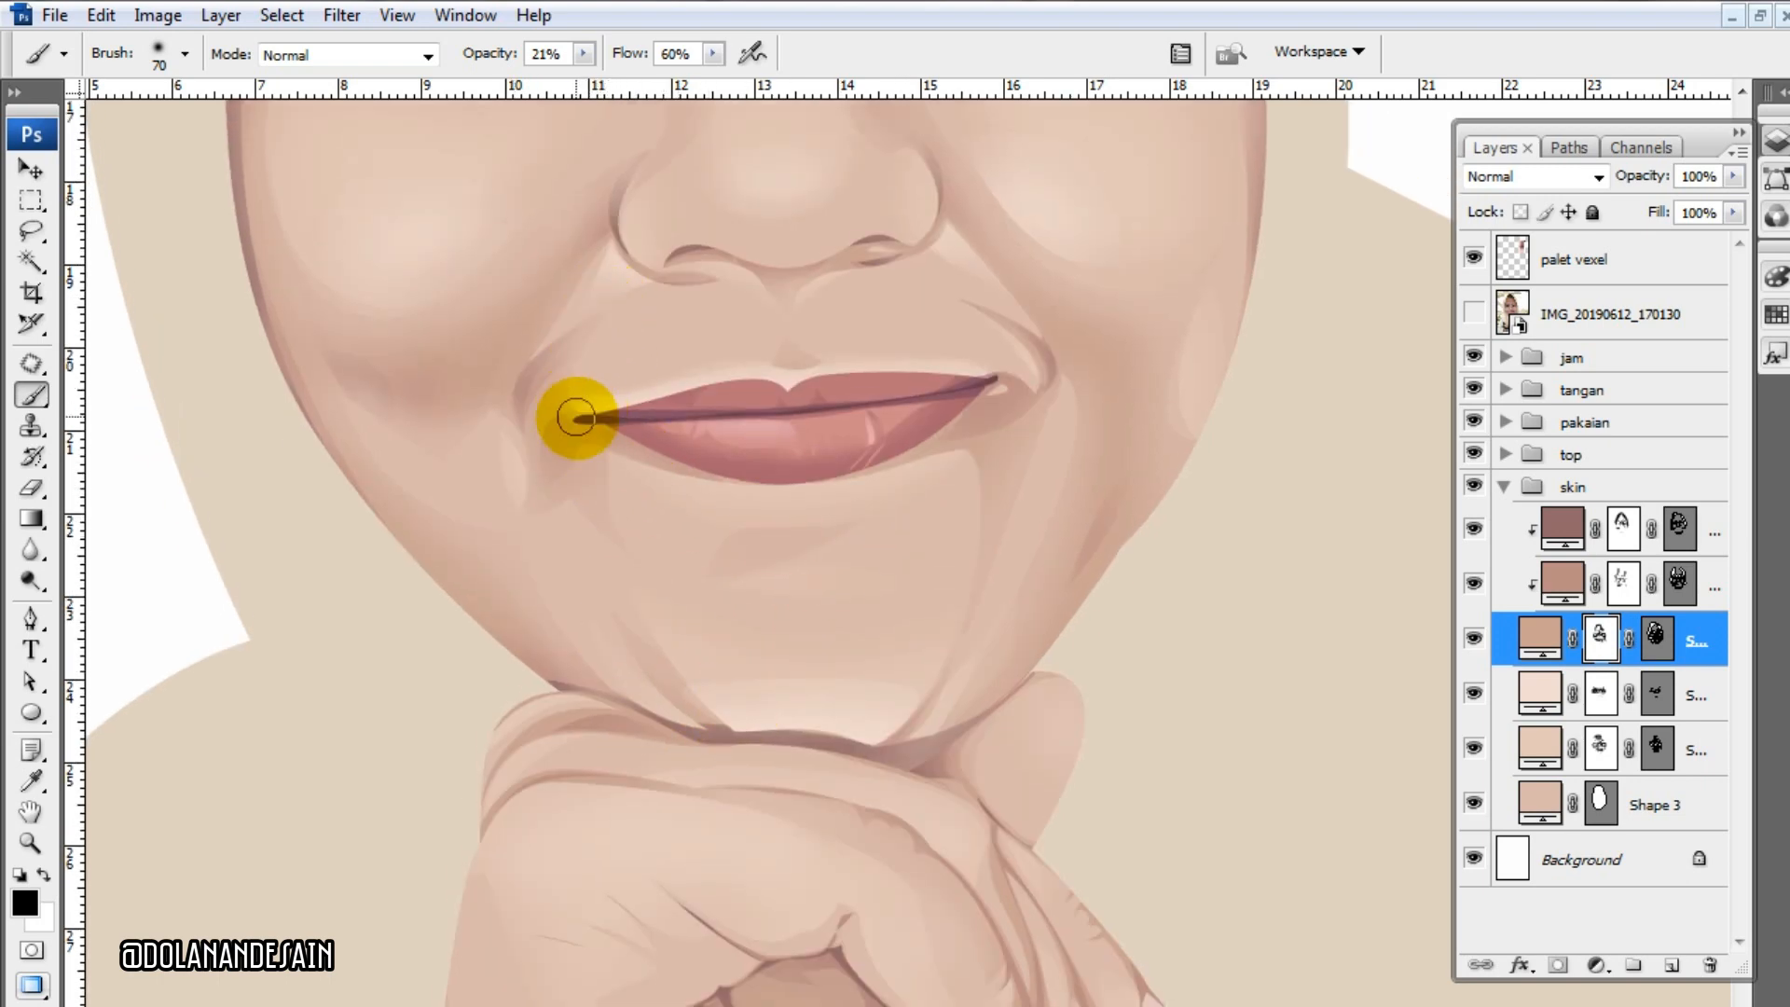
left_click_drag(1004, 333, 1010, 391)
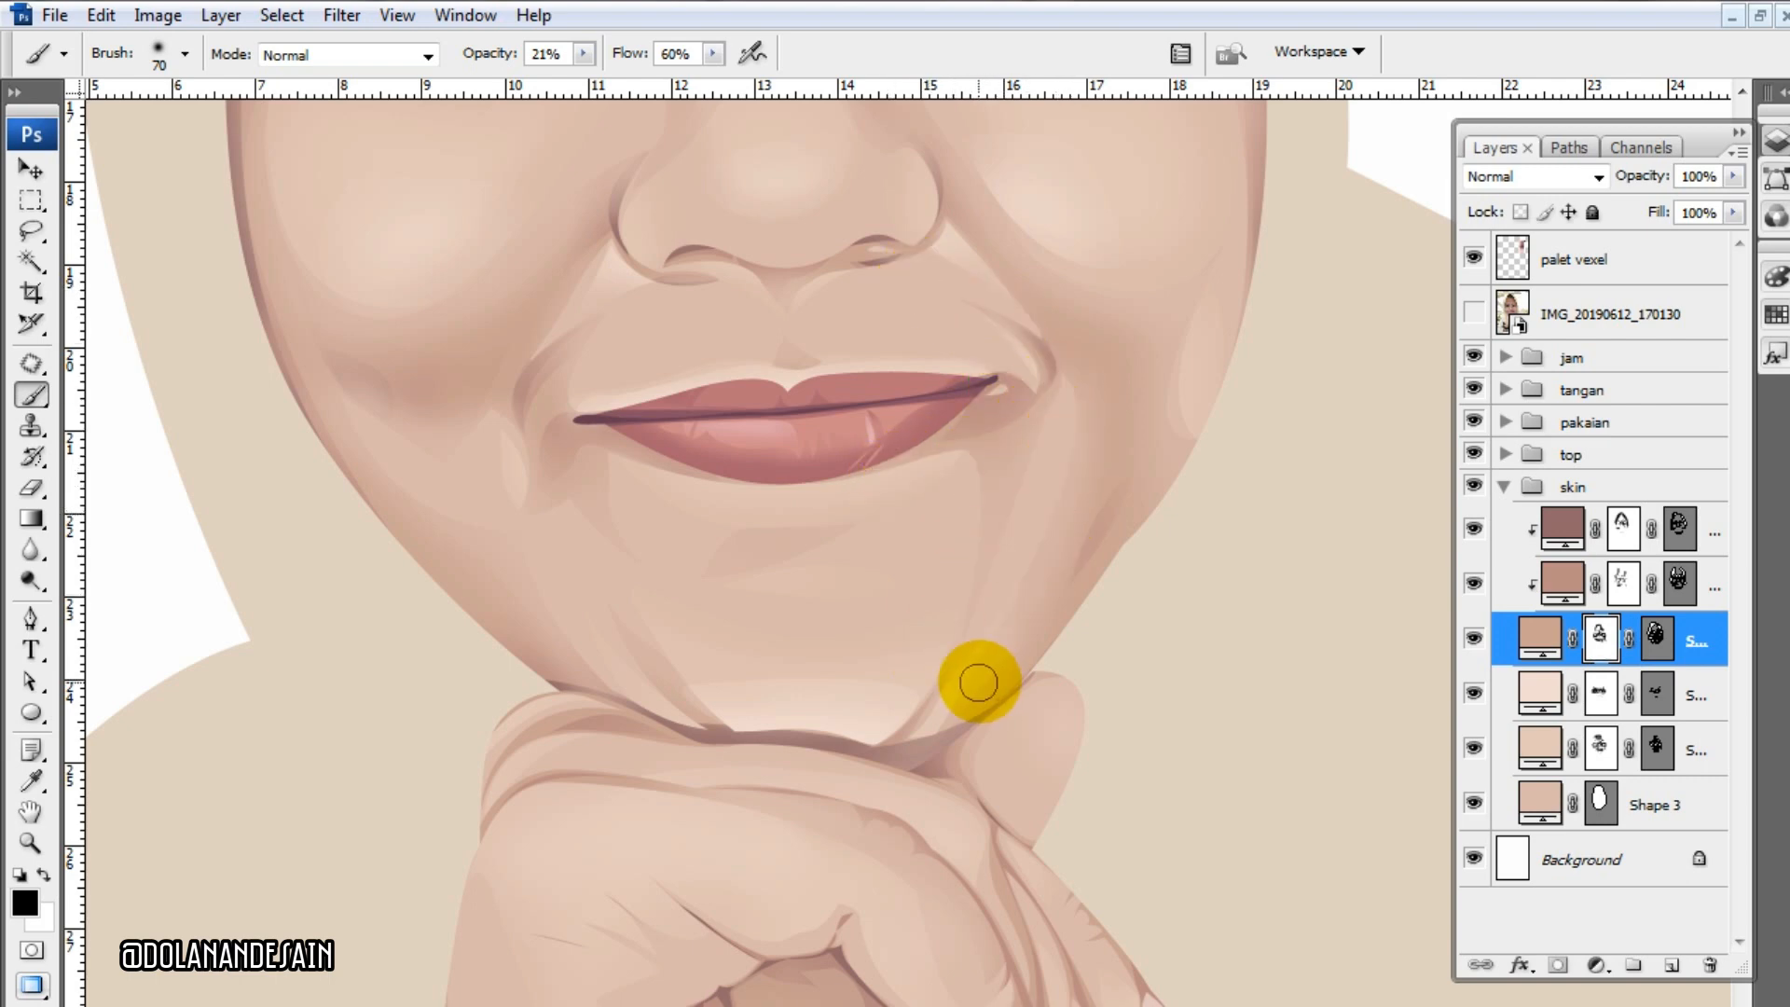
key("bracketright")
key("bracketright")
scroll(1287, 699, "down", 3)
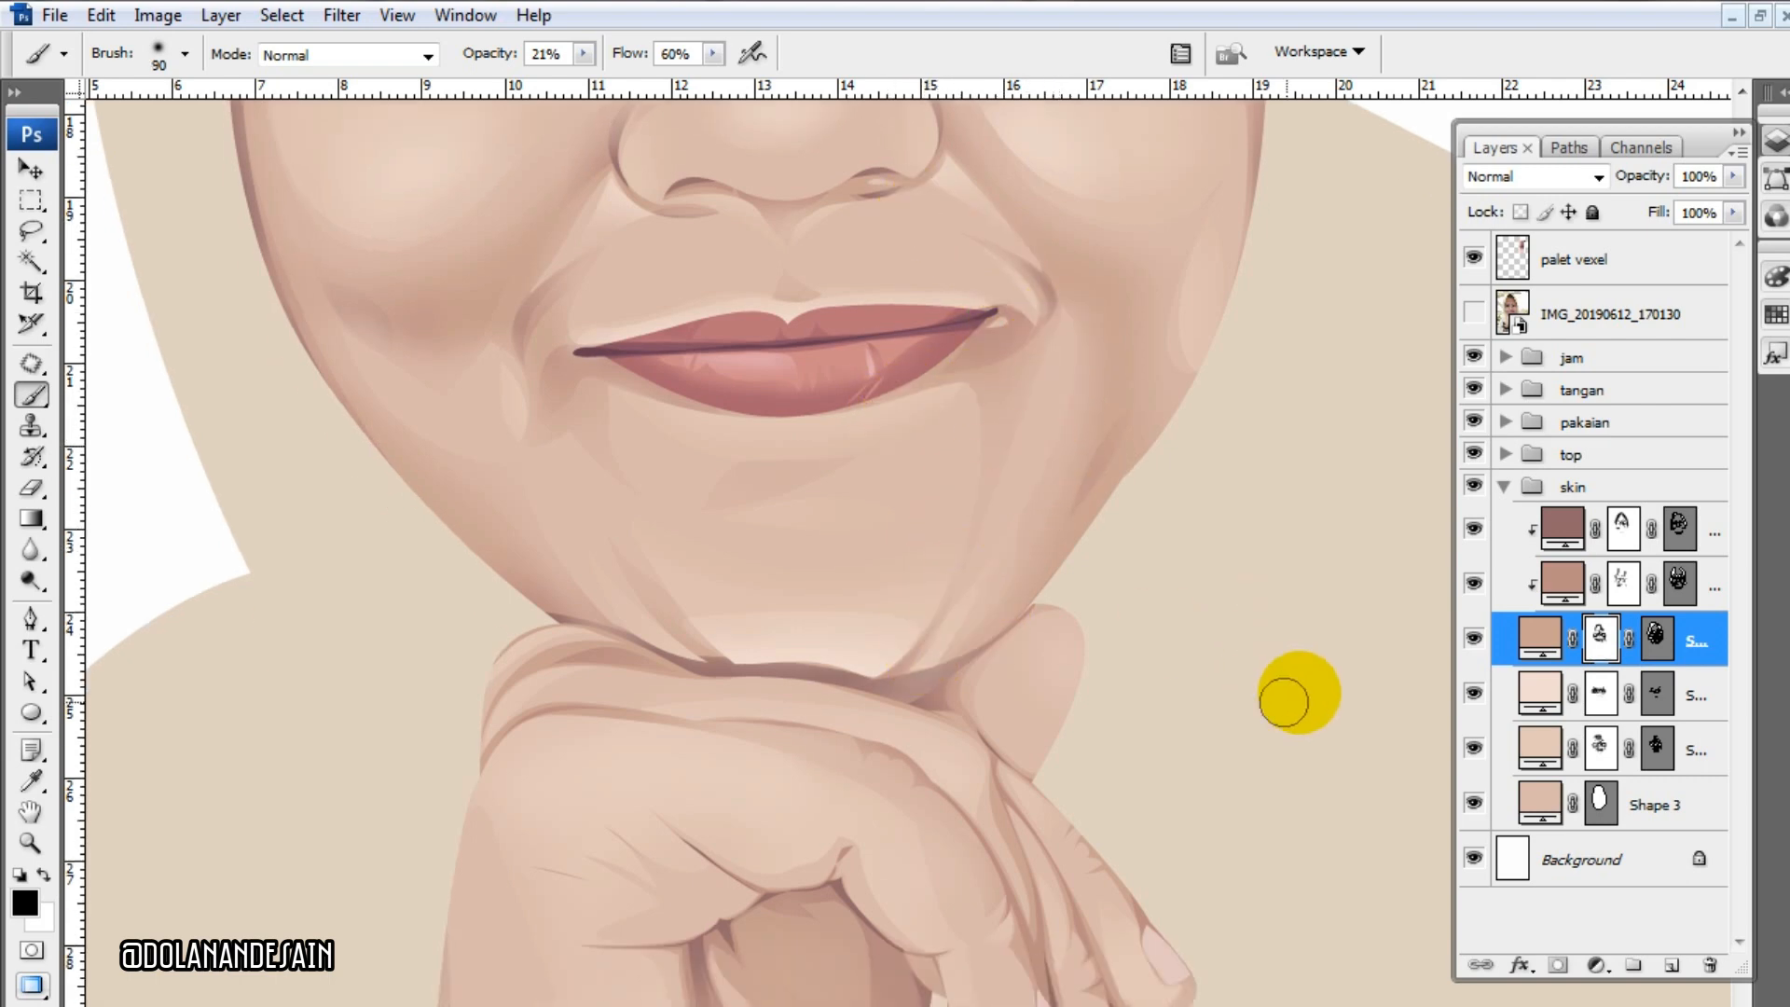
- Blend the light beige and tan skin shapes around the mouth and chin on their masks with 90 and 70 px black brushes
left_click(1653, 748)
left_click(1653, 748)
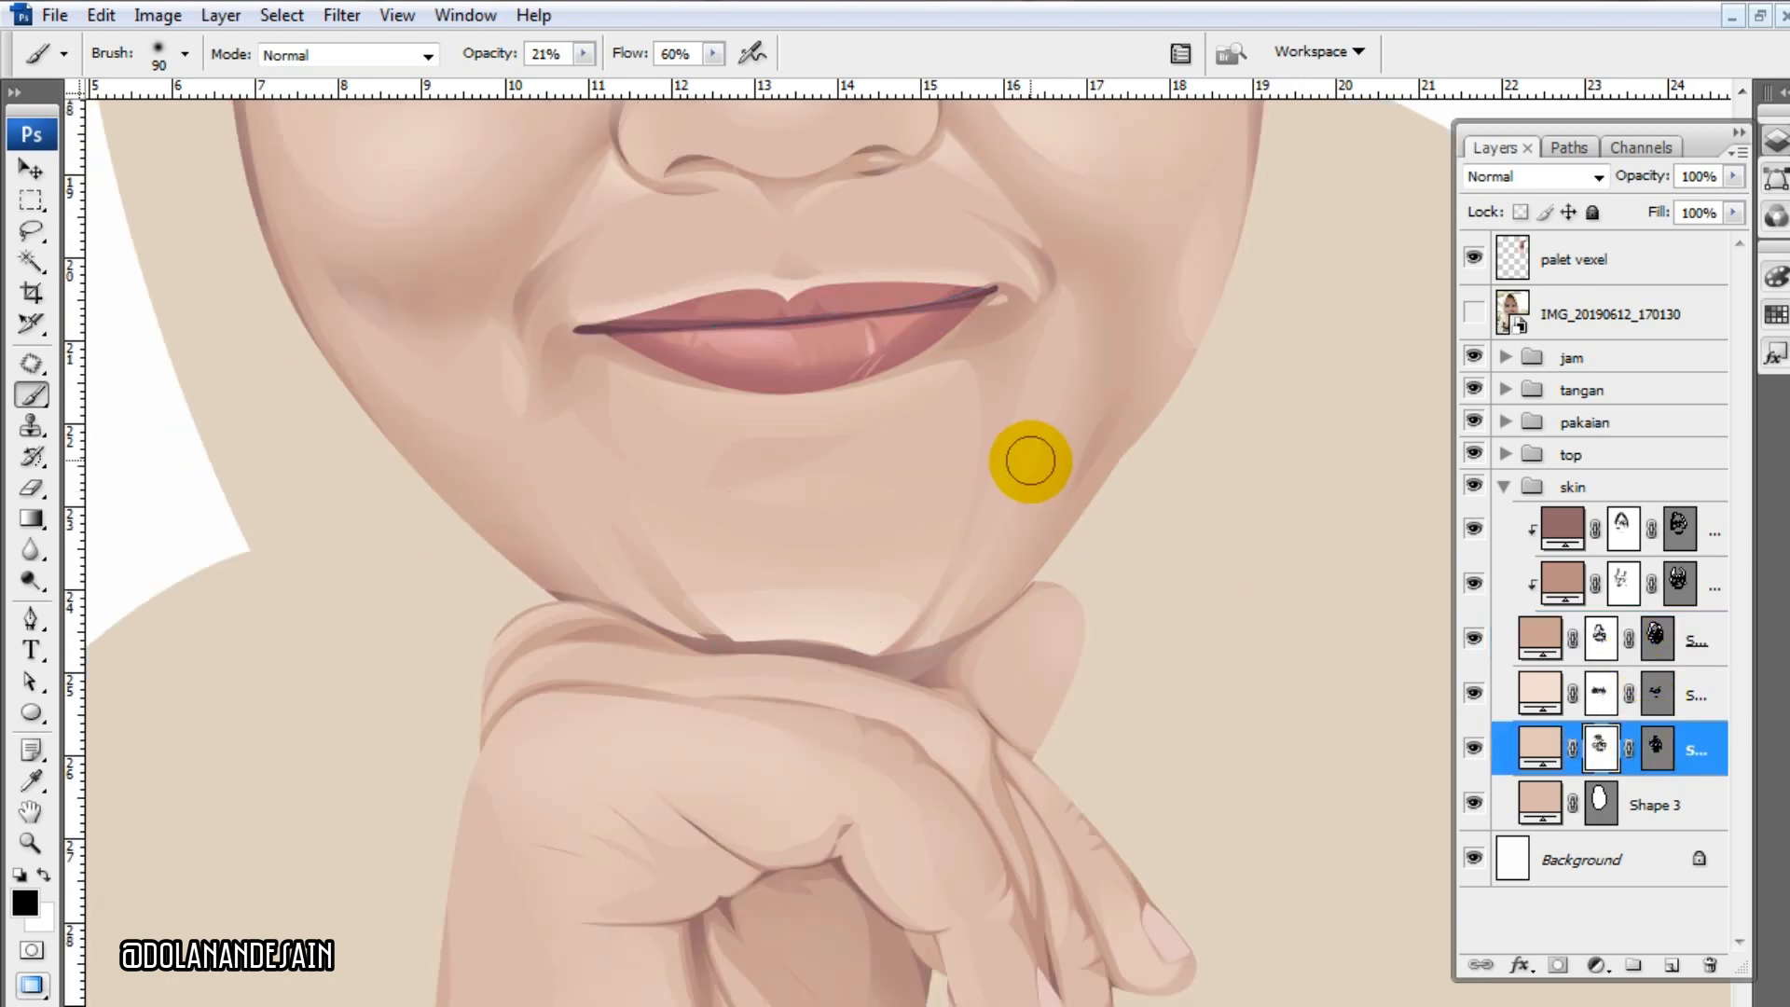
scroll(1233, 524, "up", 5)
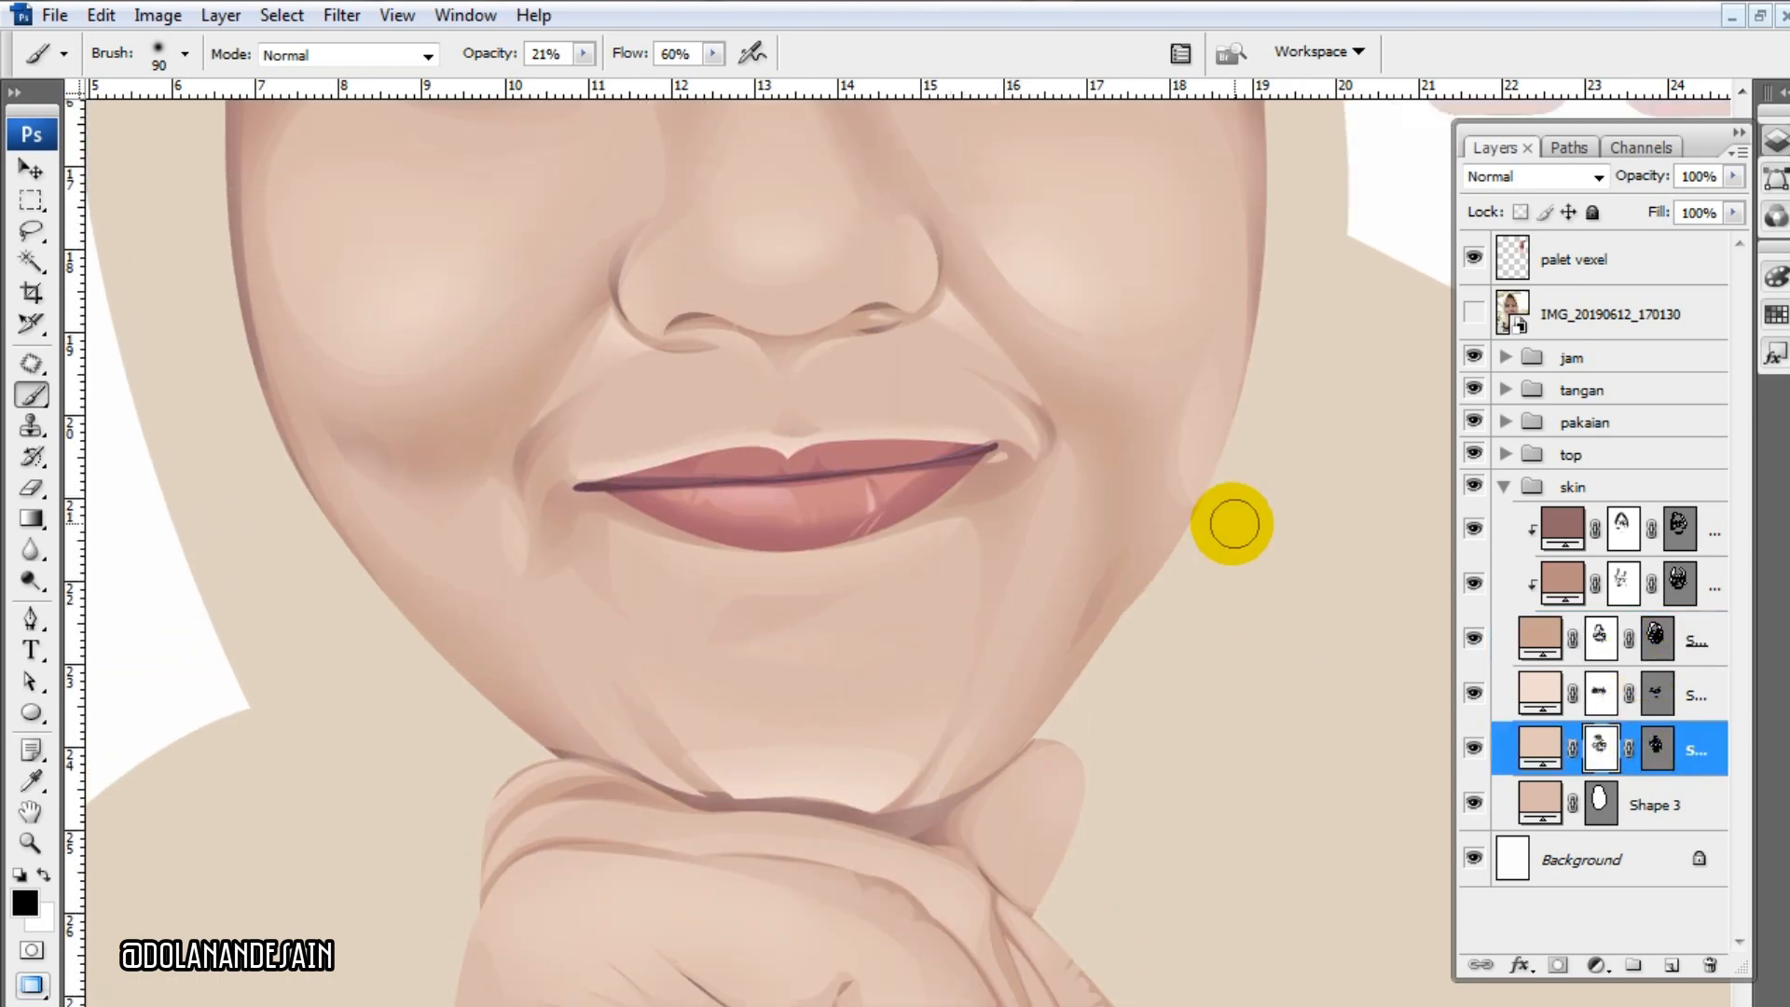
left_click(1655, 655)
left_click(1657, 652)
key("bracketleft")
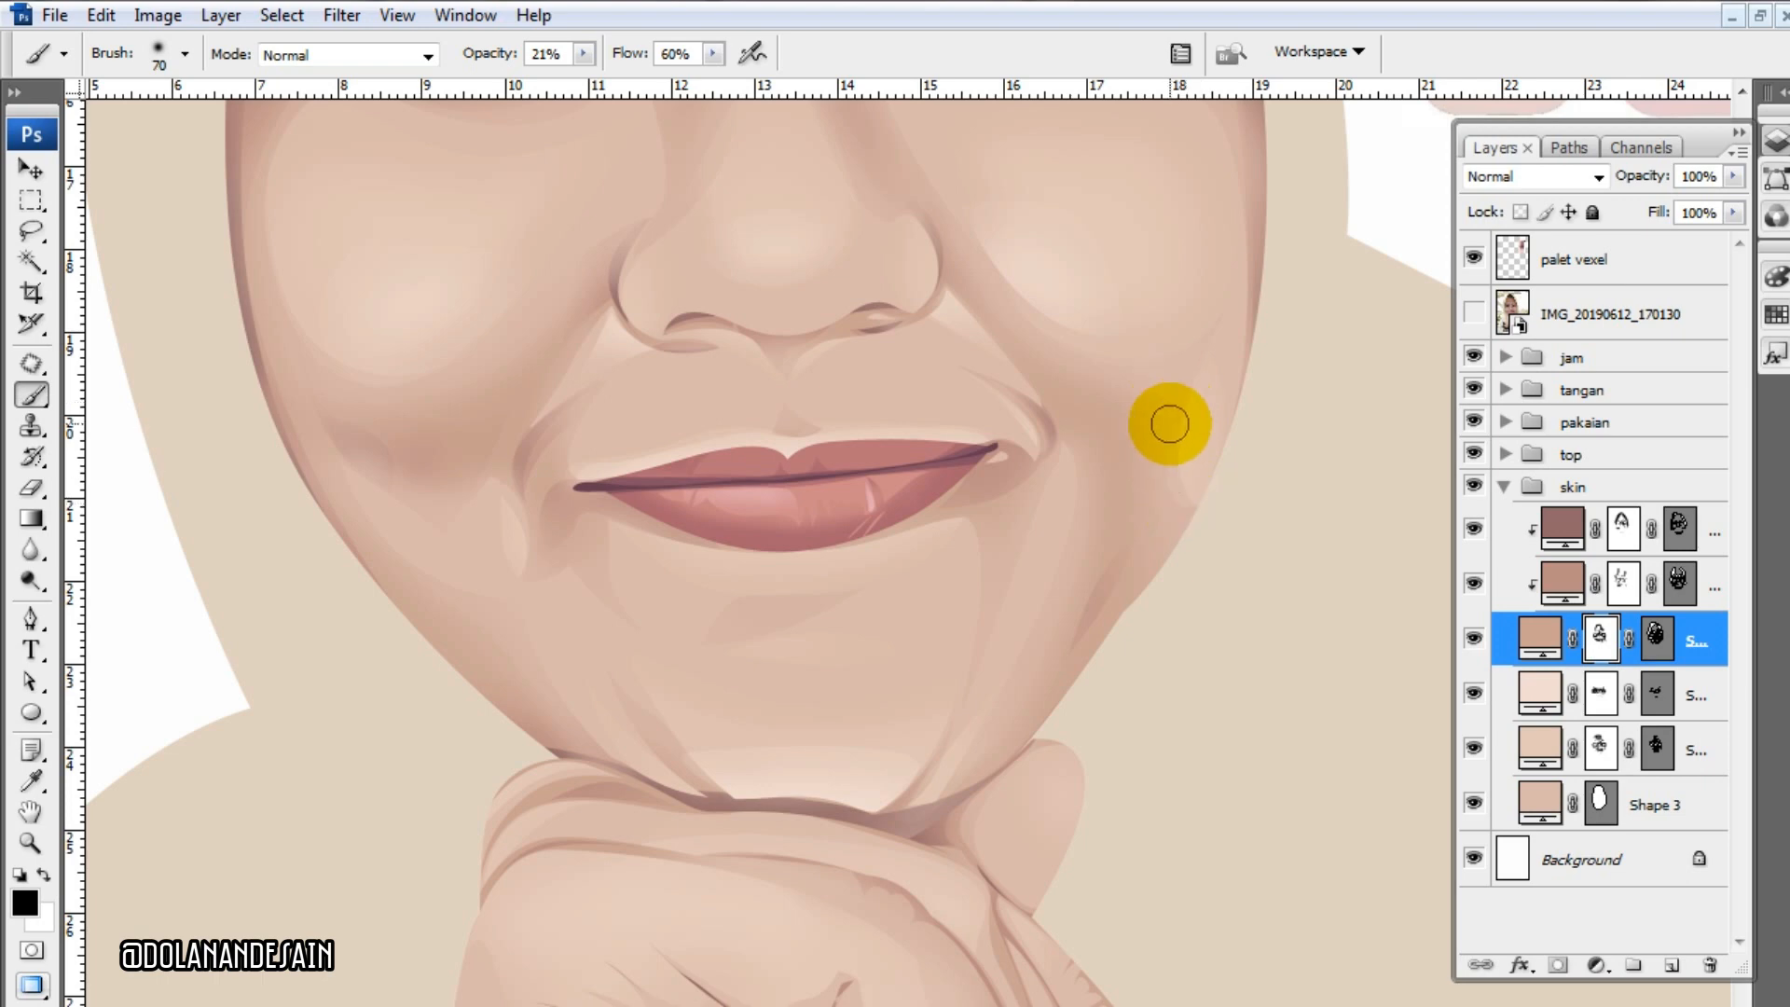
- Compare the shading of the nose, cheeks and mouth with the reference photo by toggling its visibility
scroll(1361, 531, "up", 5)
left_click(1656, 697)
left_click(1656, 709)
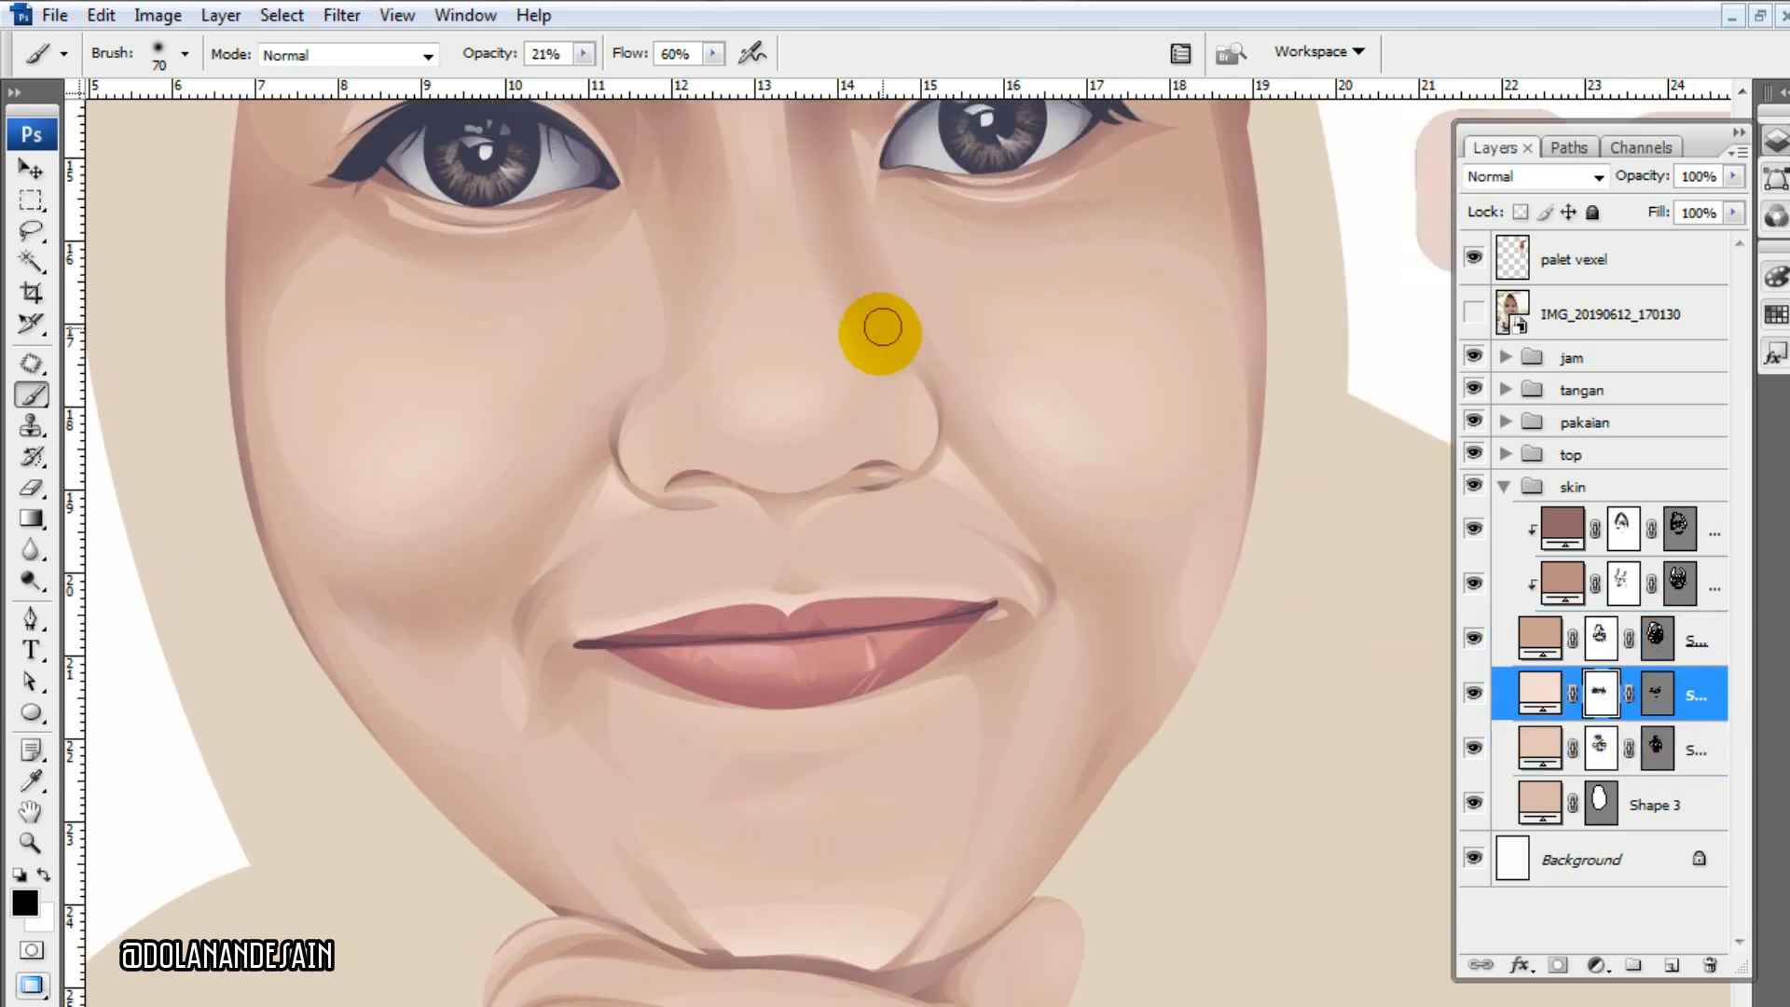
key("ctrl+minus")
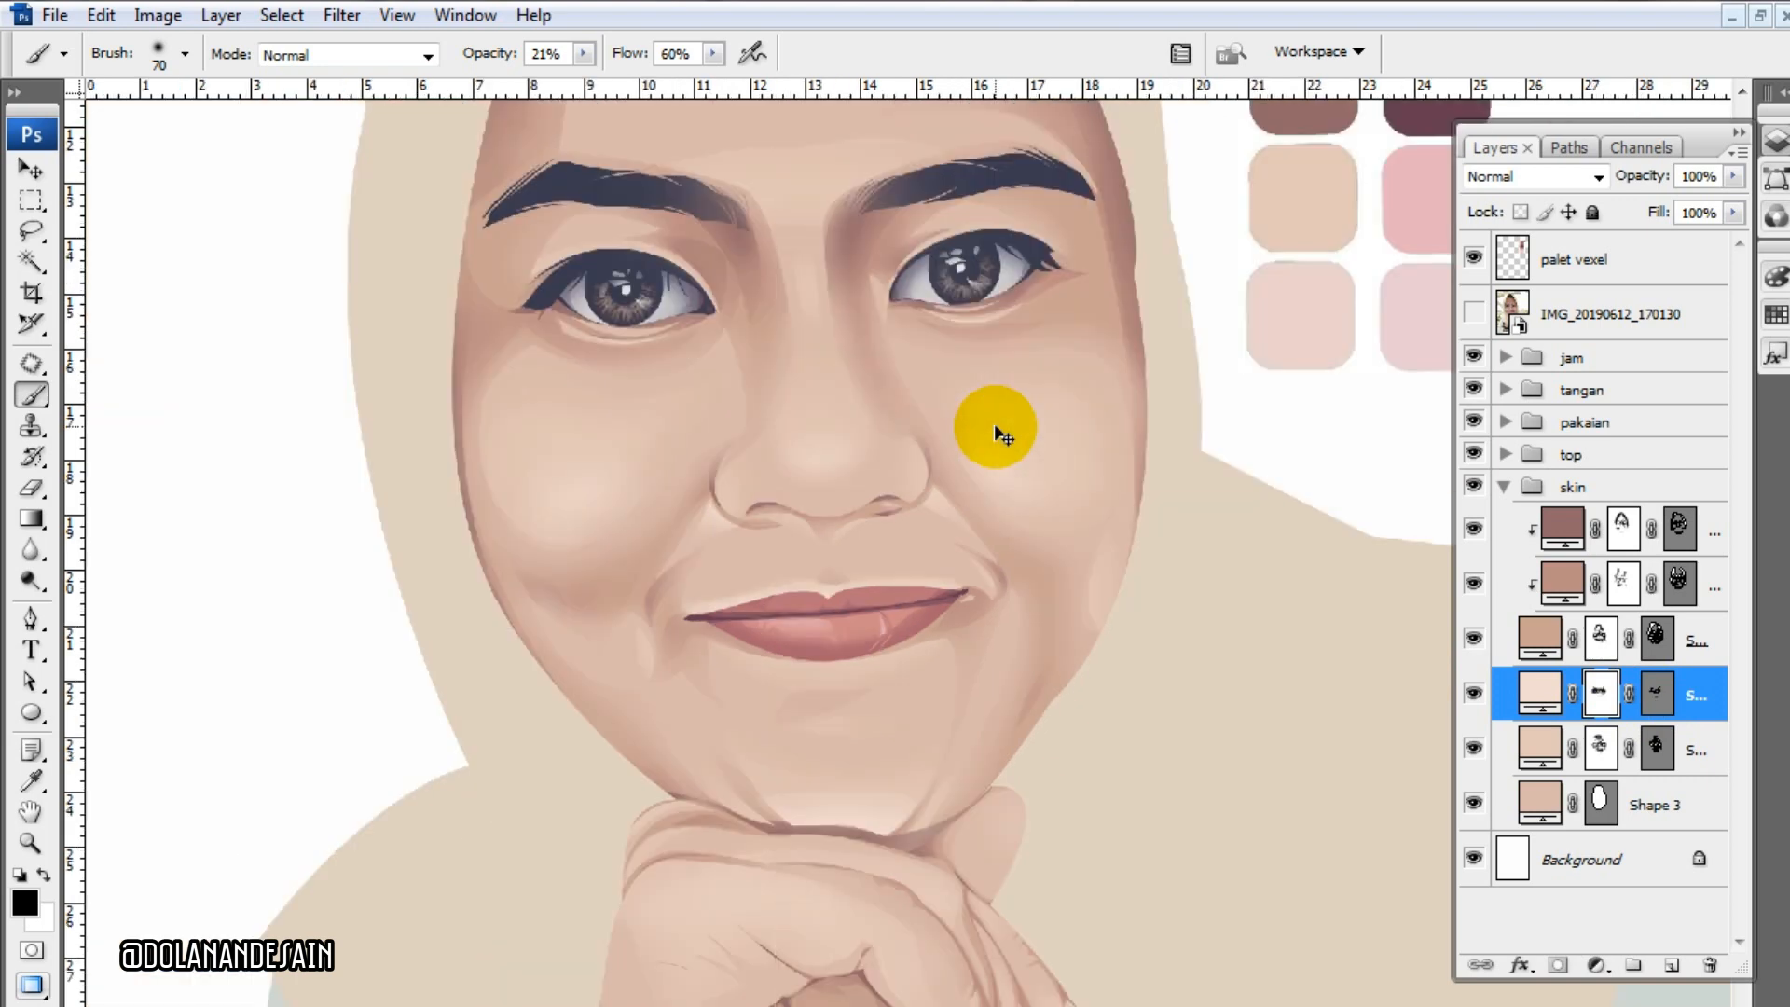
key("ctrl+plus")
key("ctrl+plus")
left_click(1473, 314)
left_click(1473, 314)
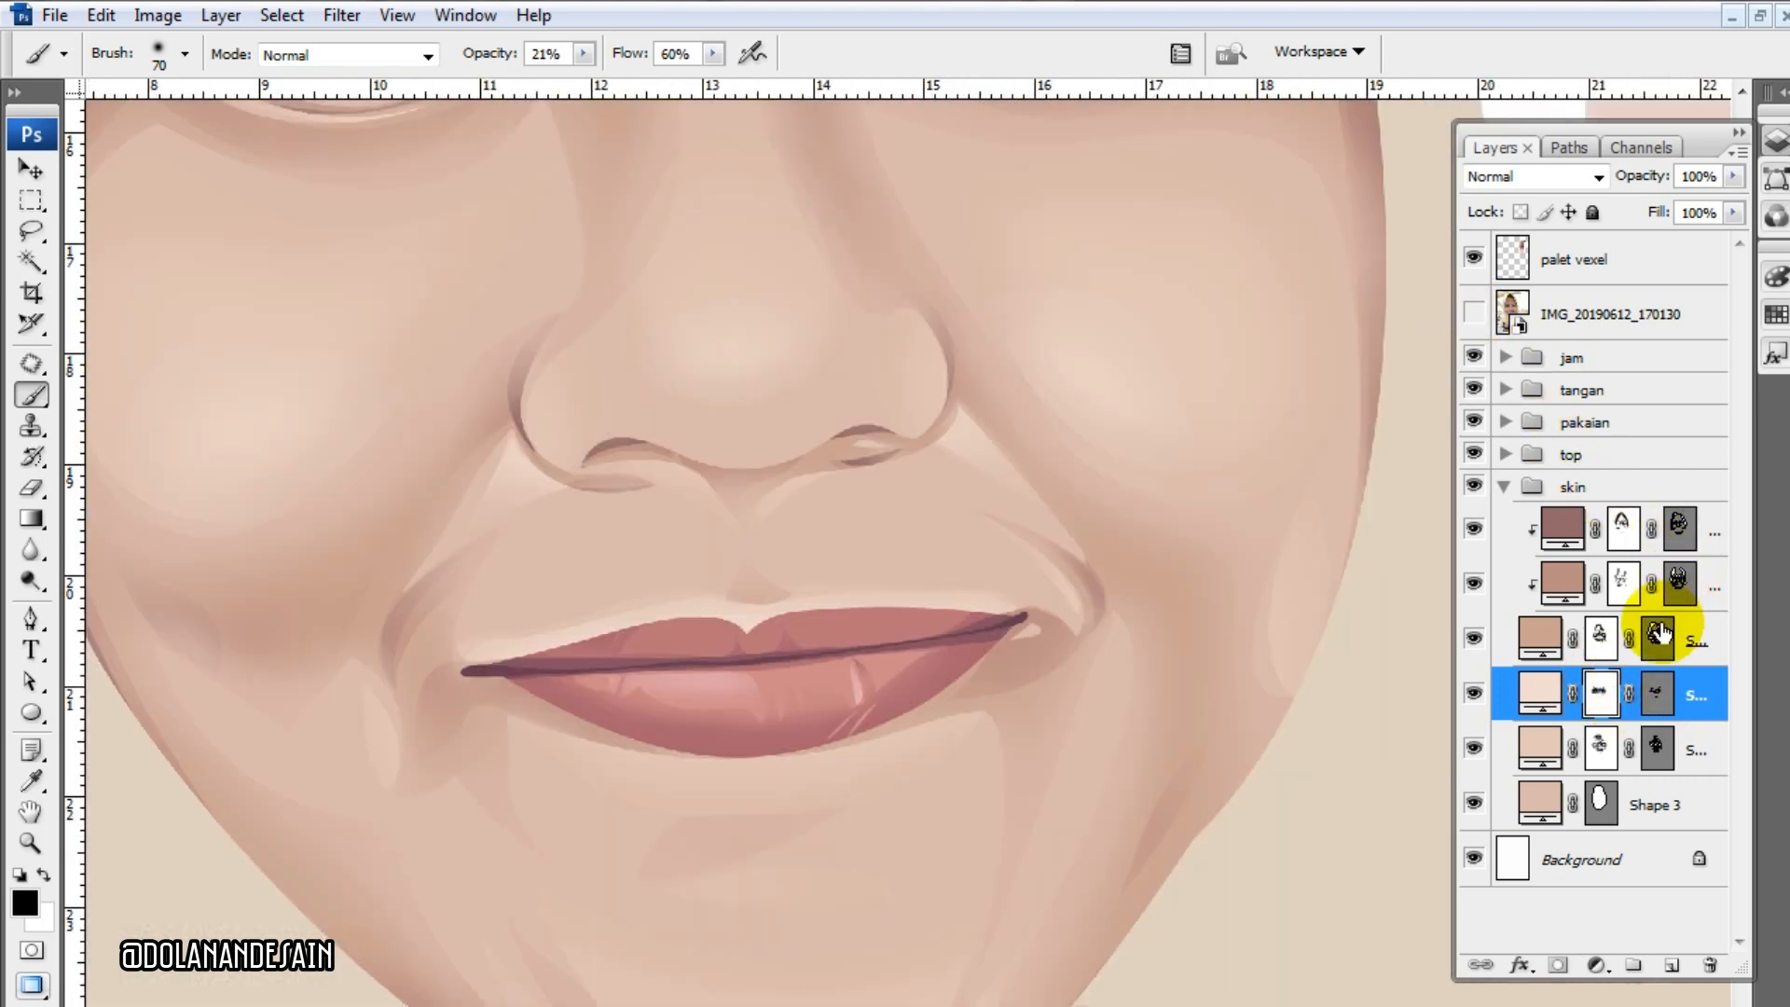
- Refine the shading around the nostrils and mouth corners on the tan, dark brown and brown shapes' masks with 70 px black and white brushes
left_click(1658, 634)
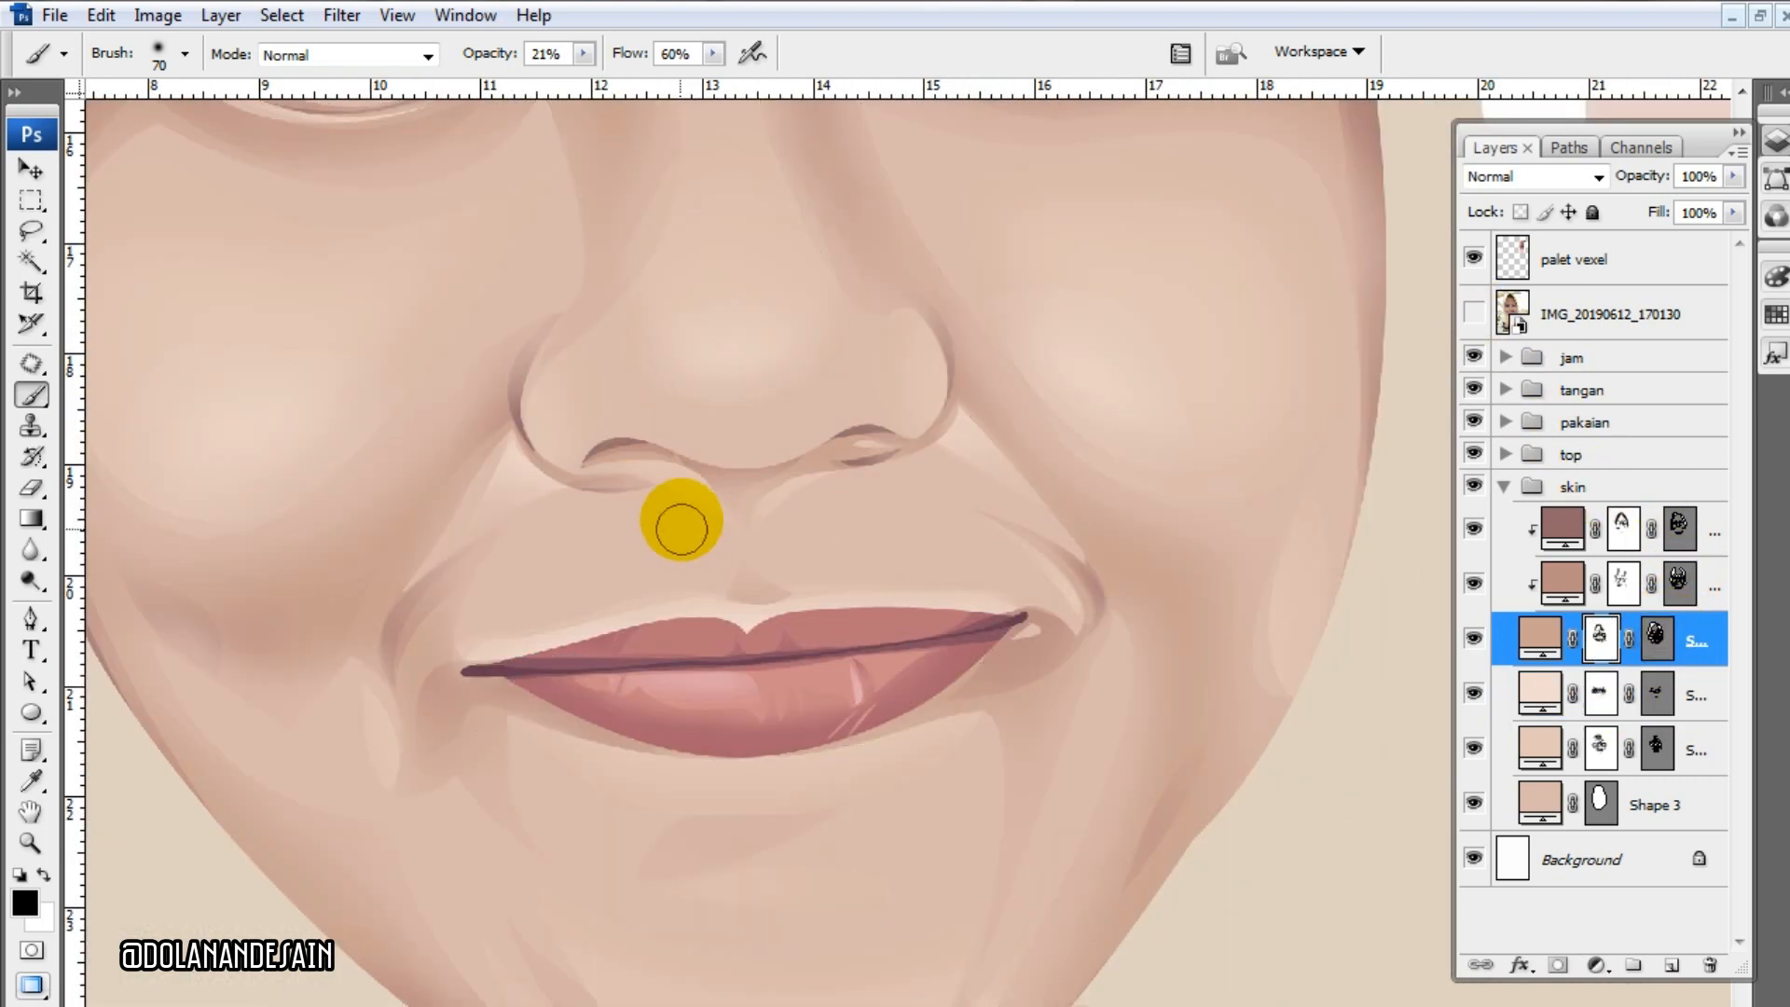
left_click(1623, 532)
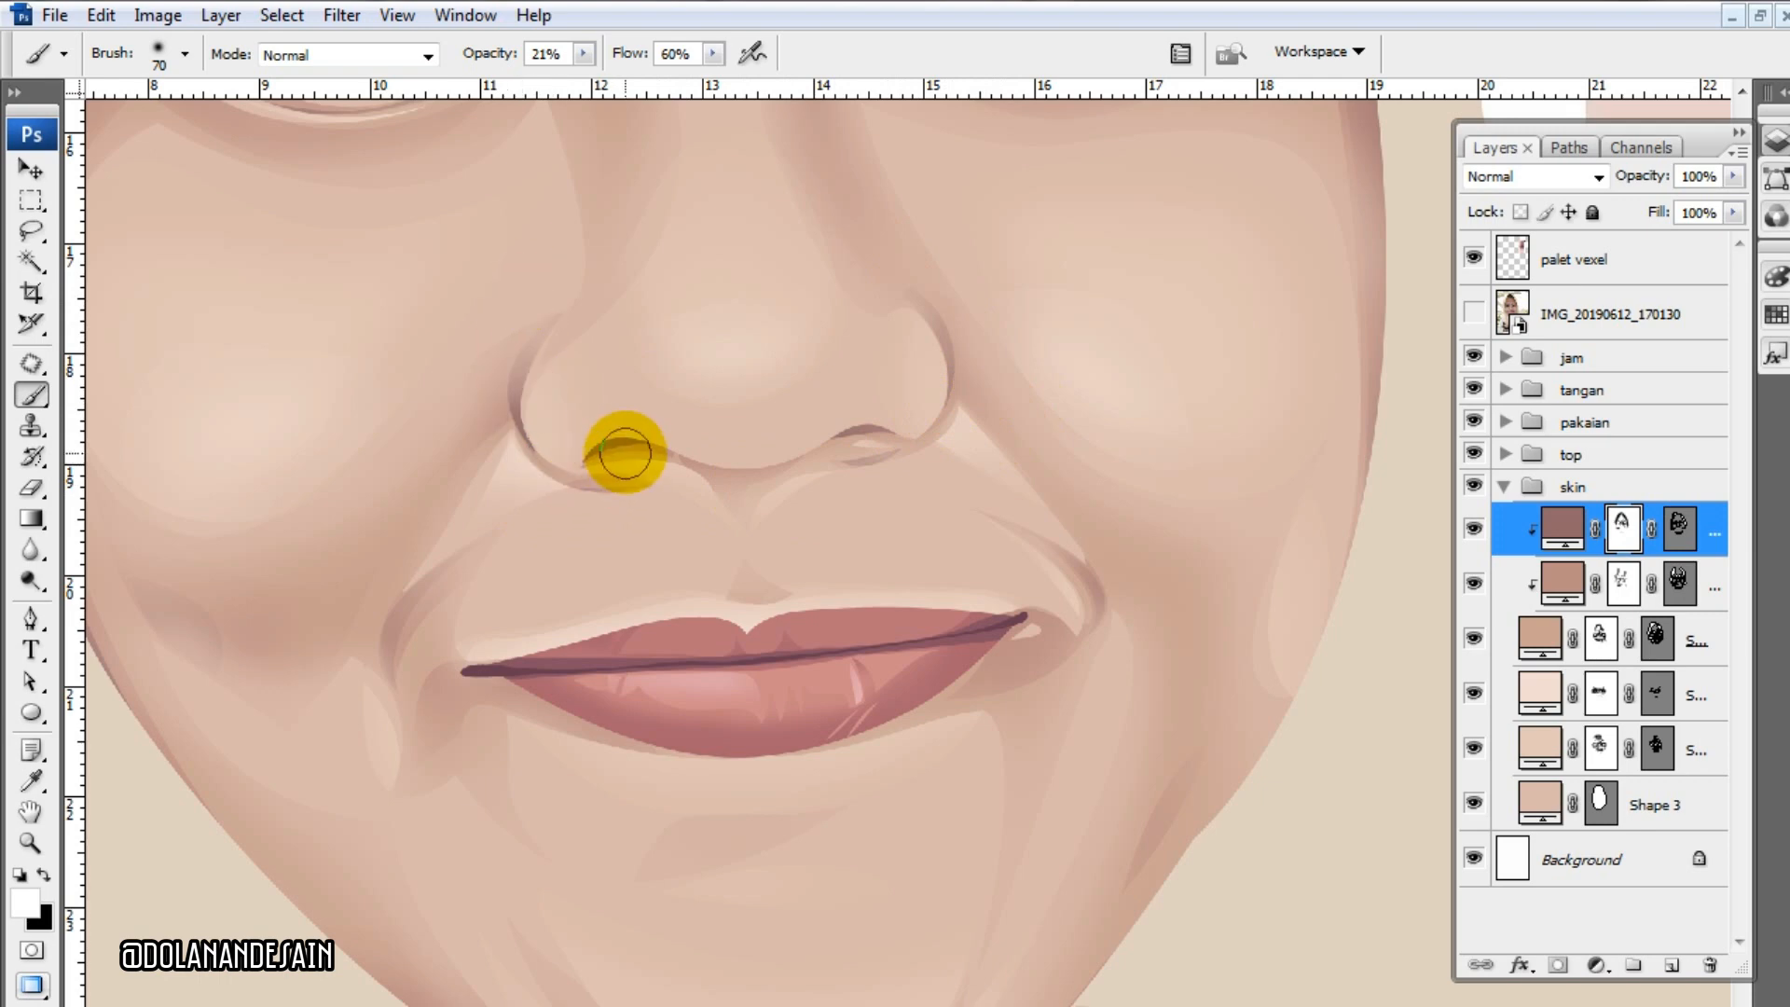
left_click(1543, 584)
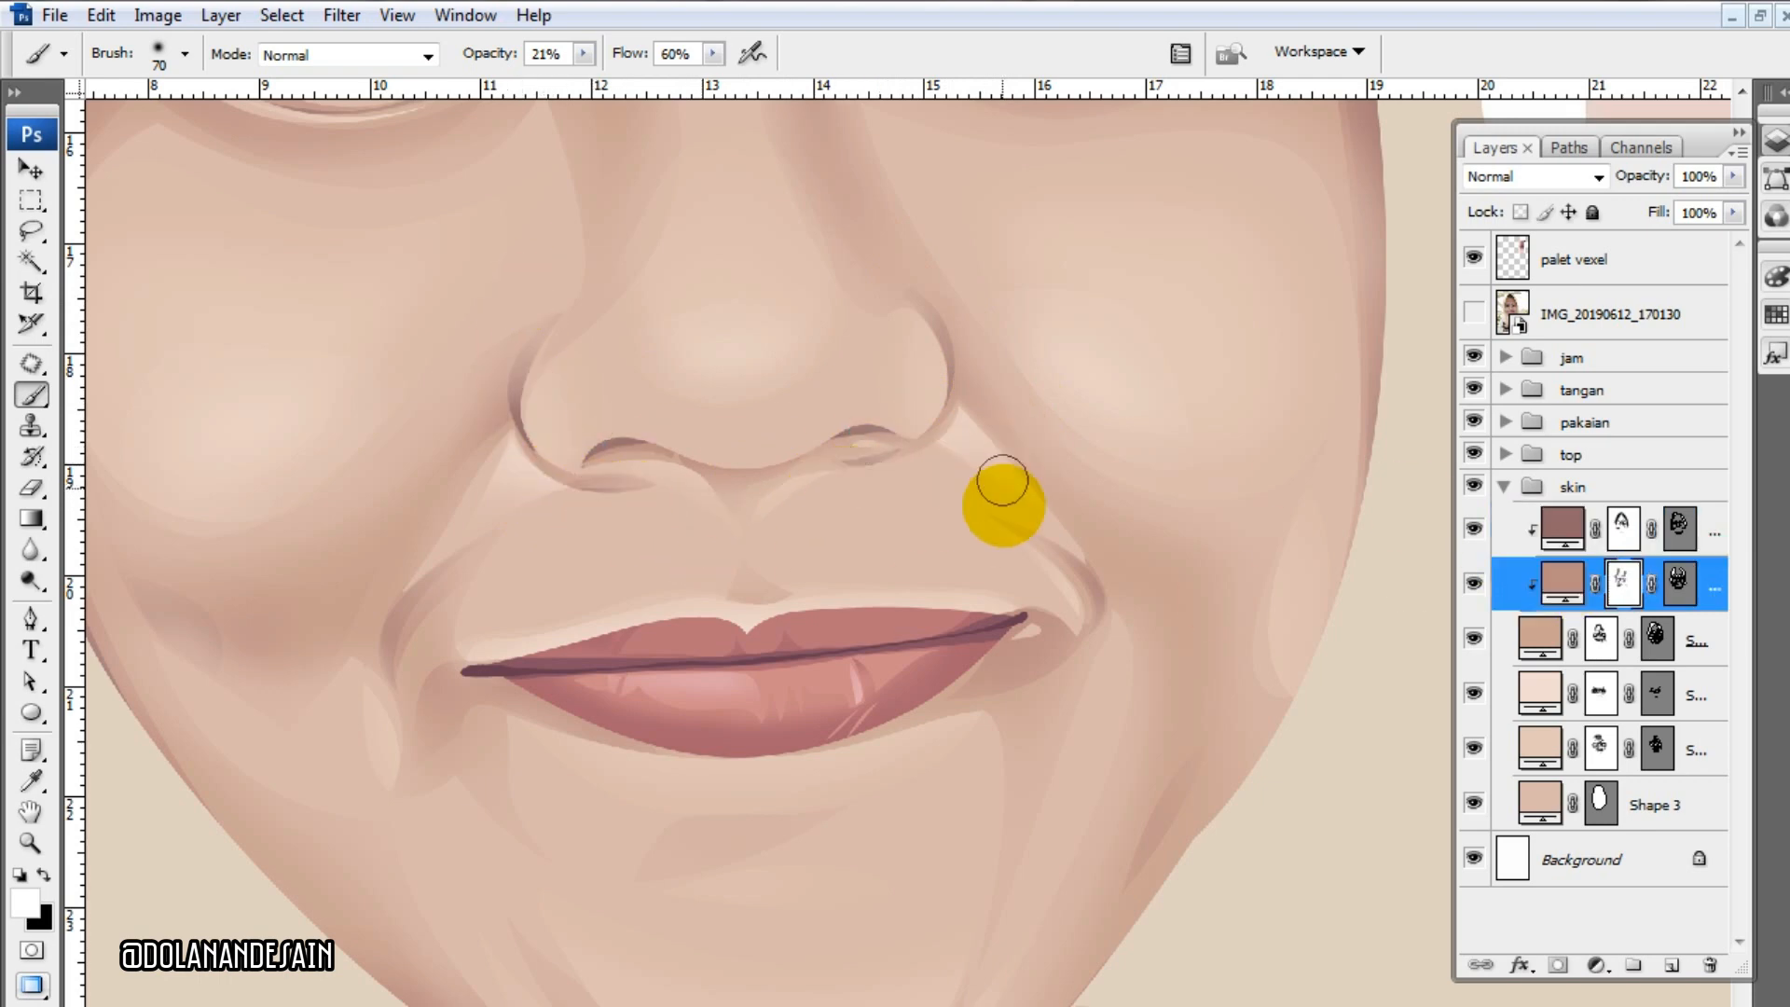
- Check the smile lines against the reference photo and touch up the dark brown shape's mask there with a 70 px white brush
left_click(1473, 314)
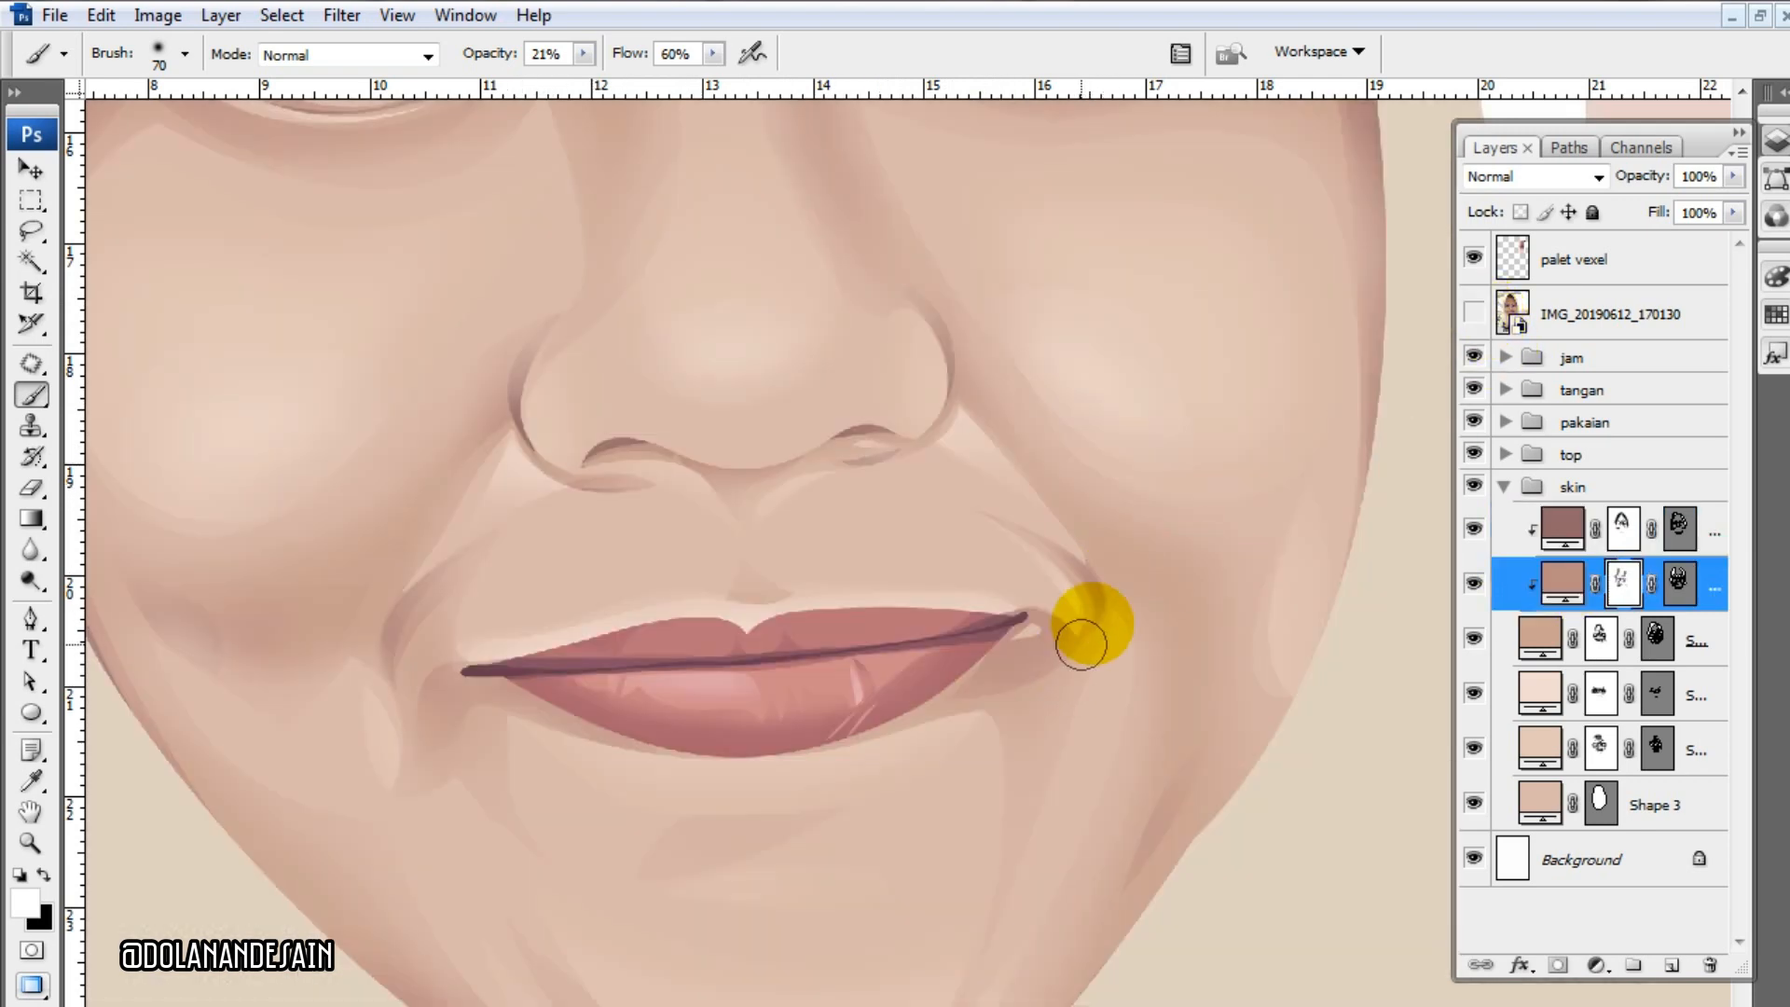
left_click(1473, 313)
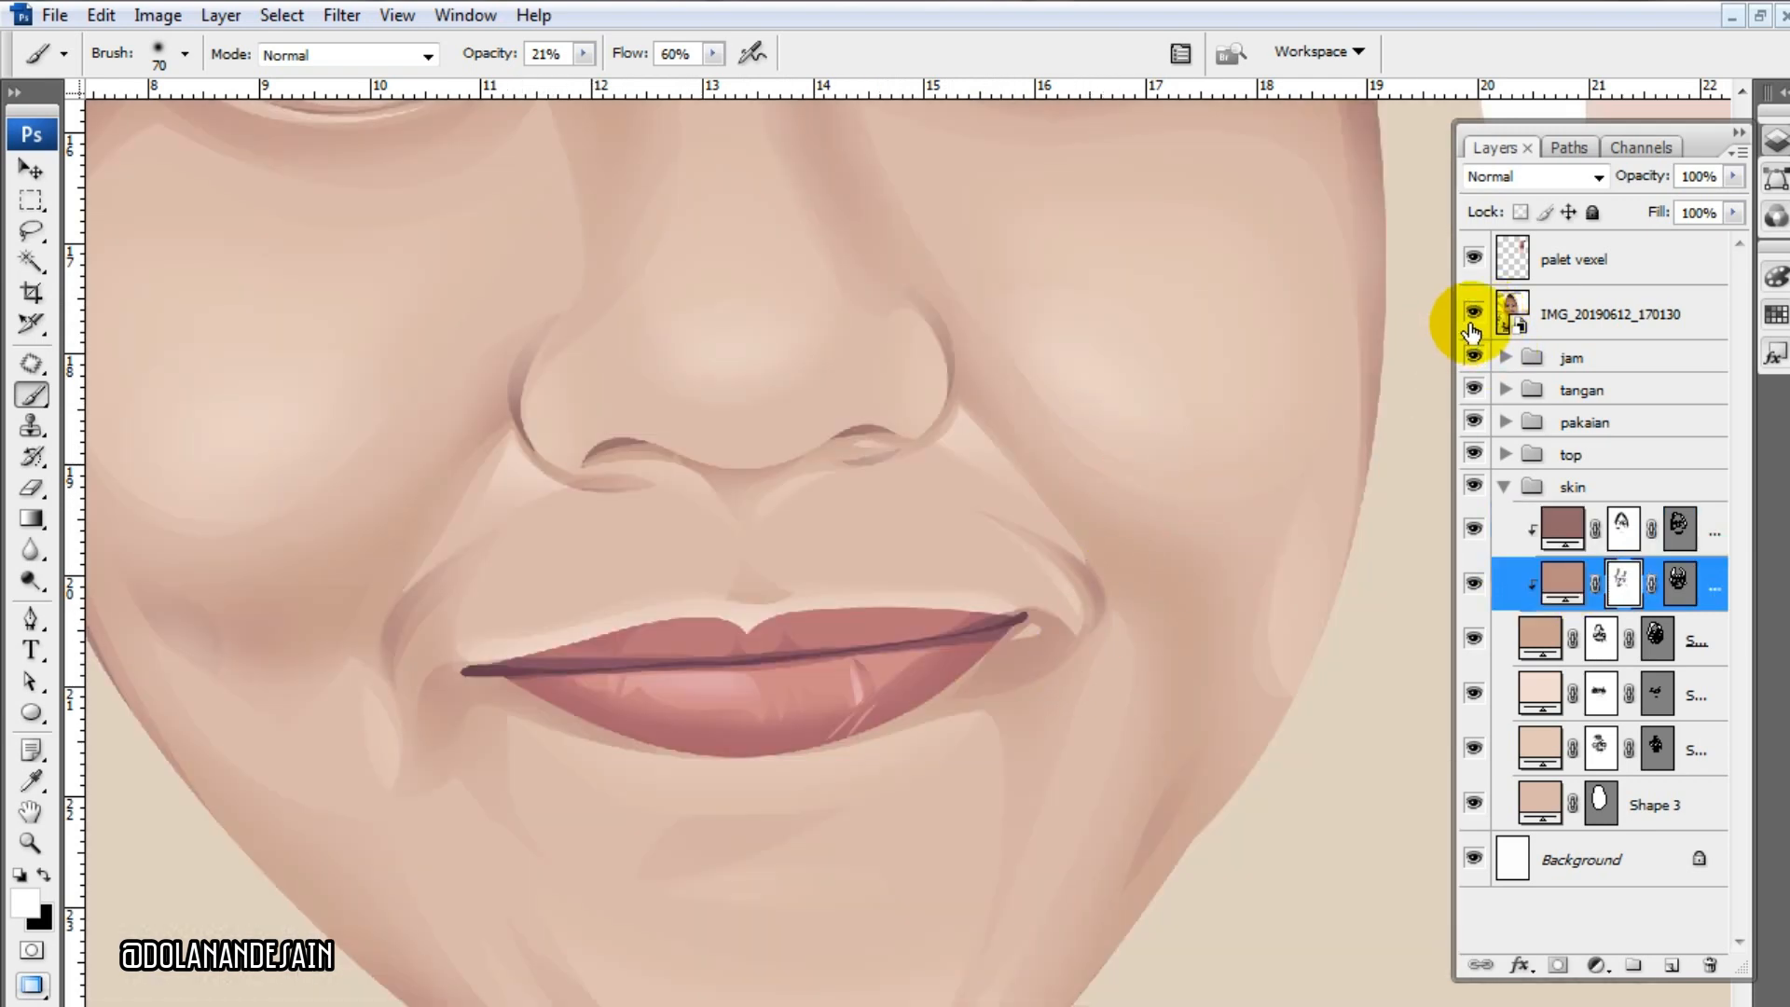
left_click(1473, 315)
left_click(1604, 531)
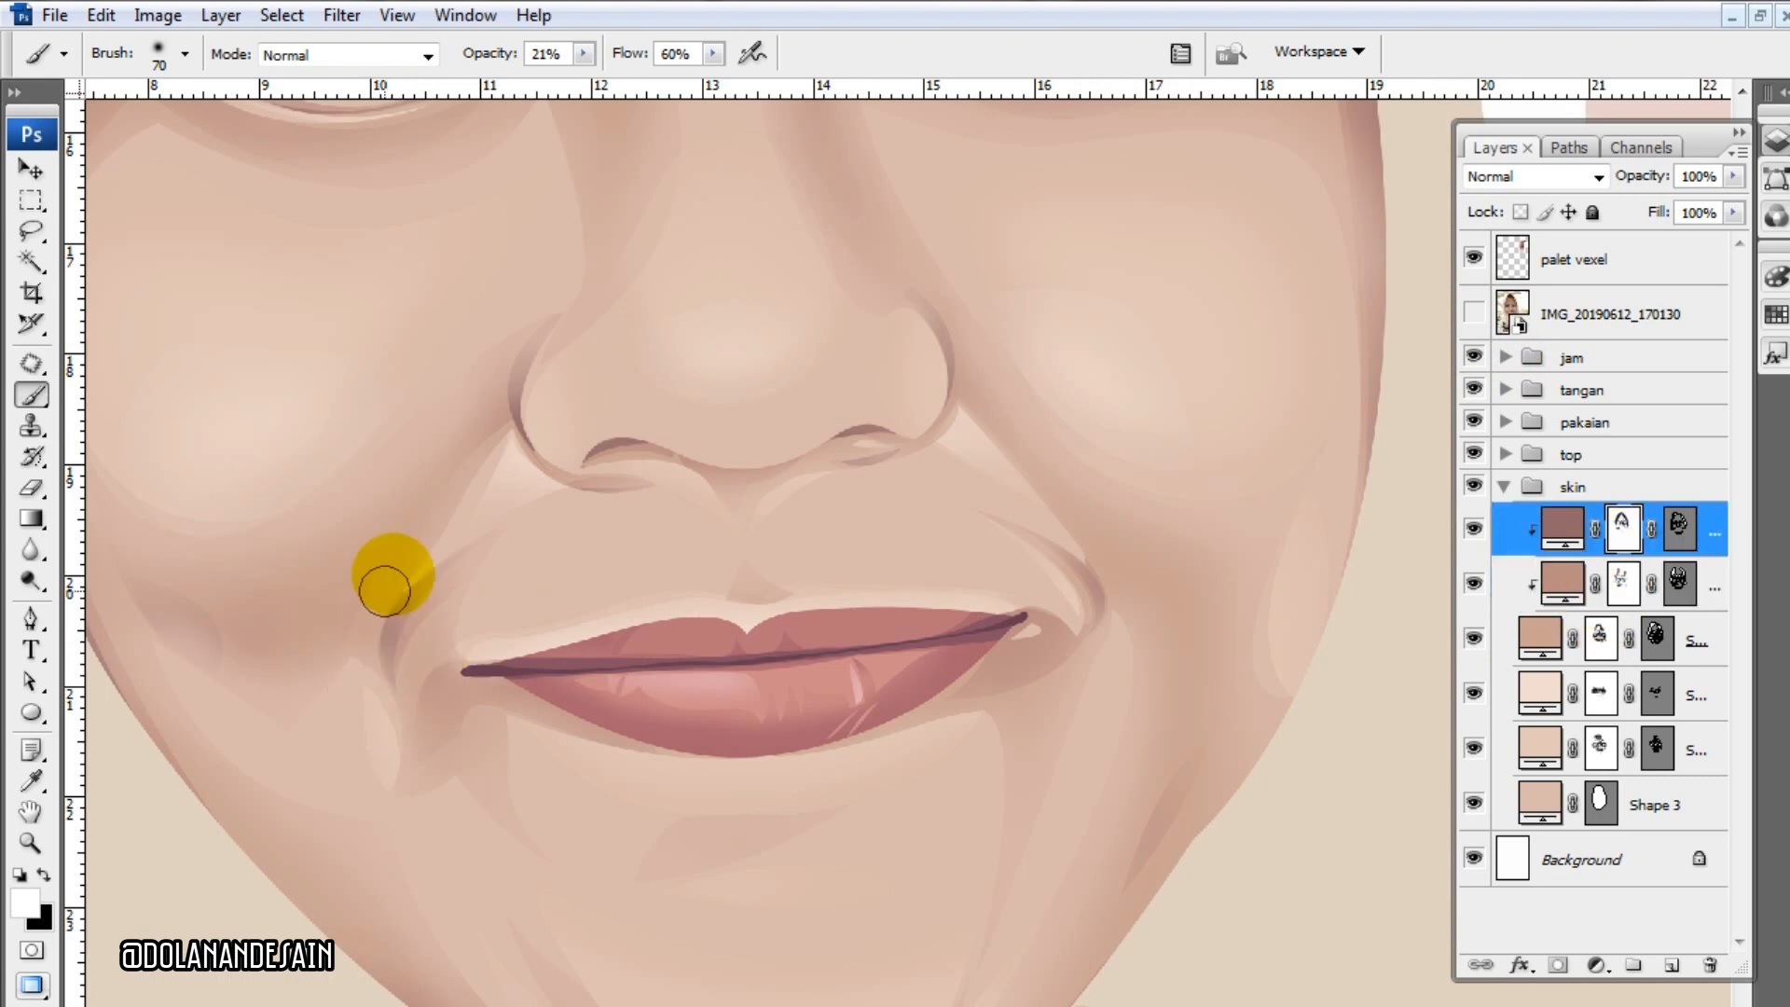
- Compare the face with the photo and restore shading around the outer eye corners on the brown and tan masks with 70 and 175 px white brushes
key("ctrl+minus")
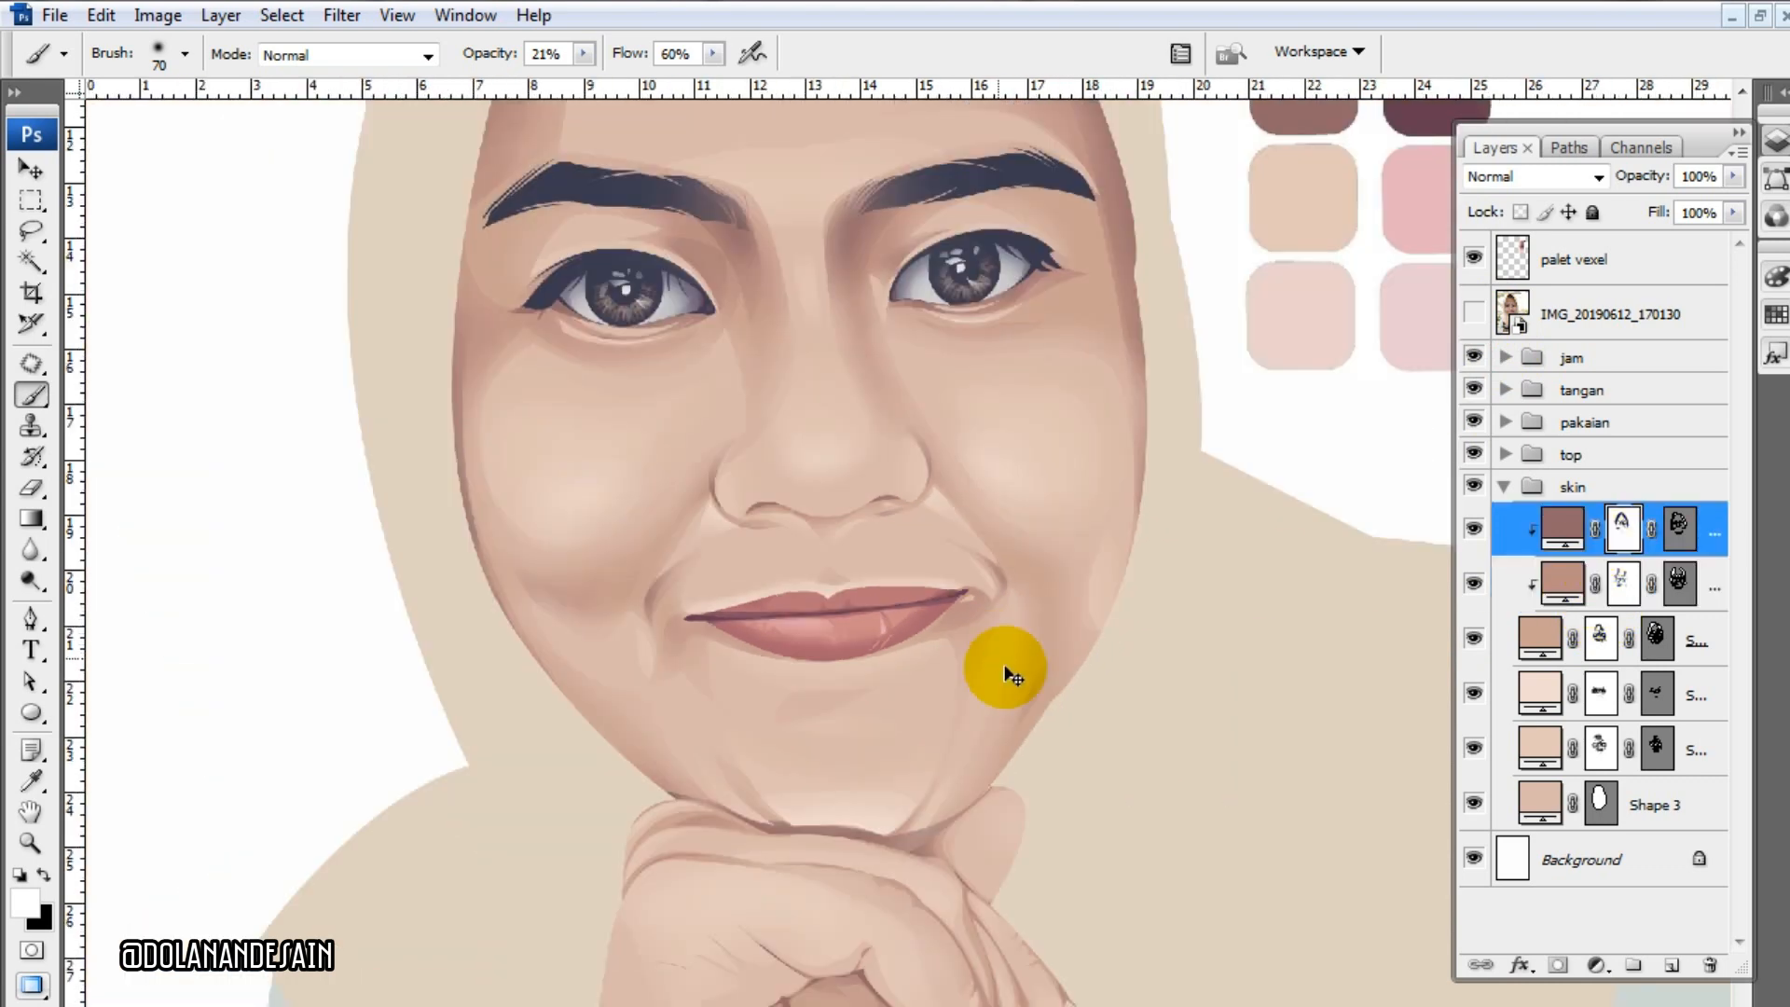
left_click(1475, 315)
left_click(1473, 313)
scroll(1027, 377, "up", 2)
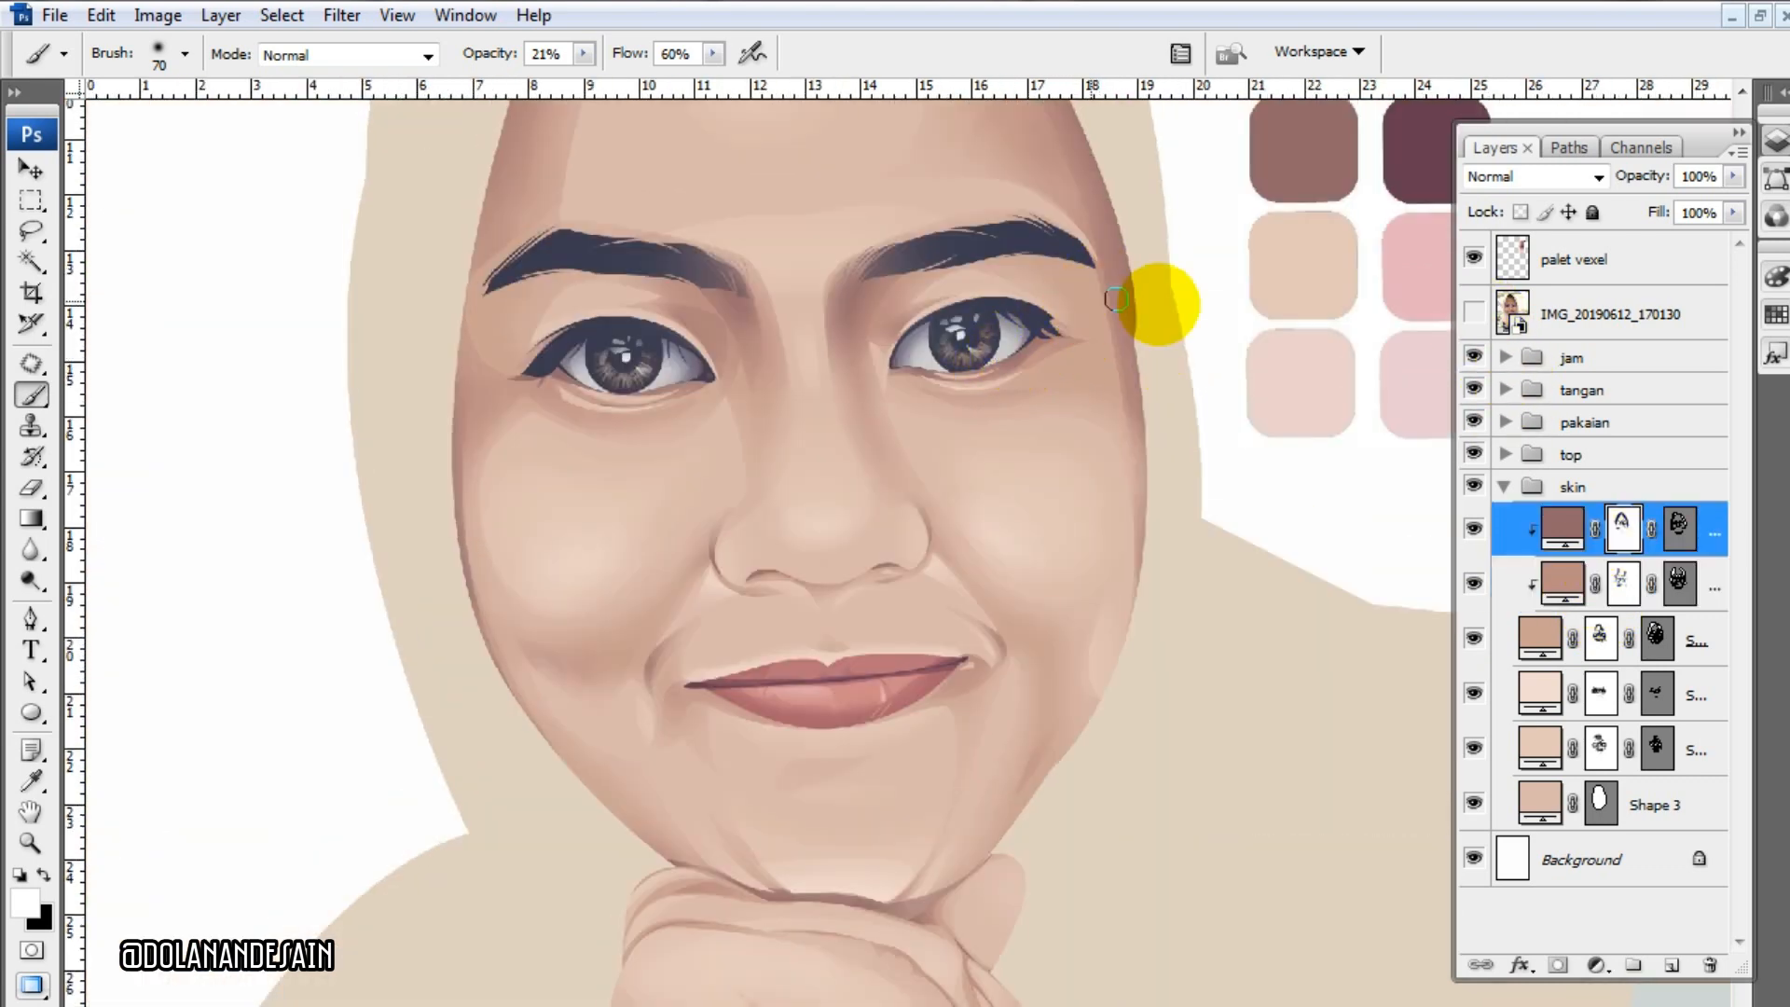
left_click(1628, 585)
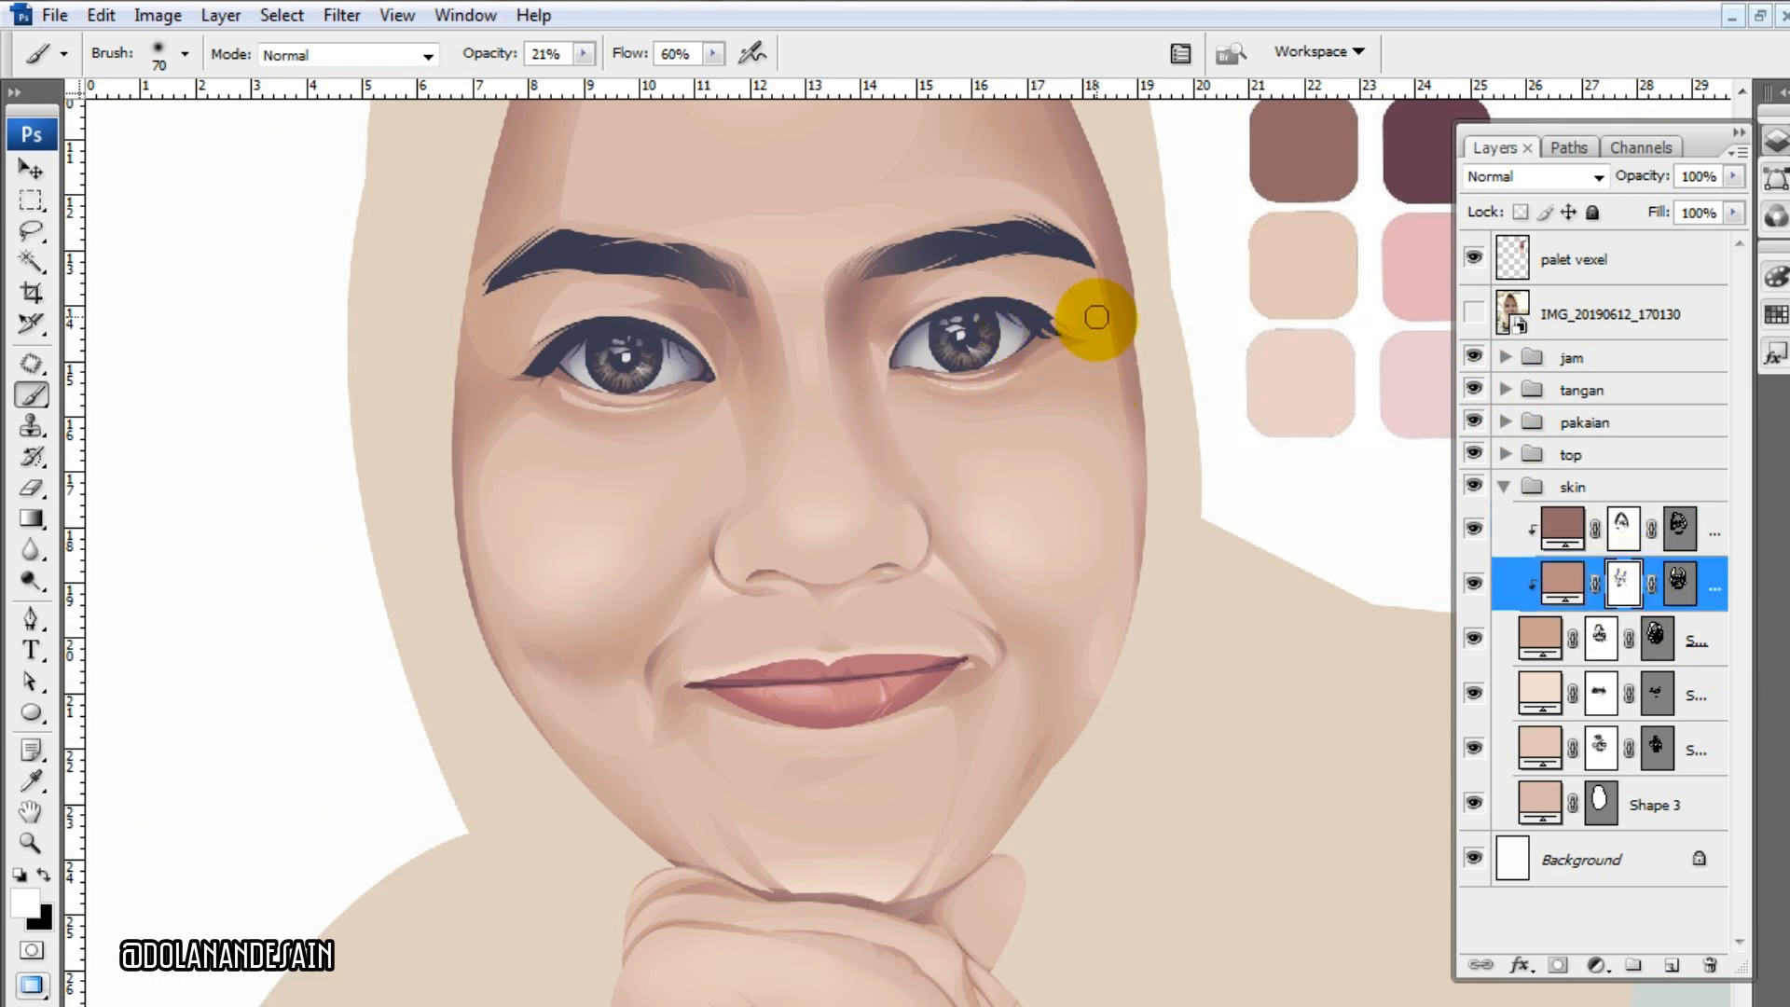
left_click(1600, 638)
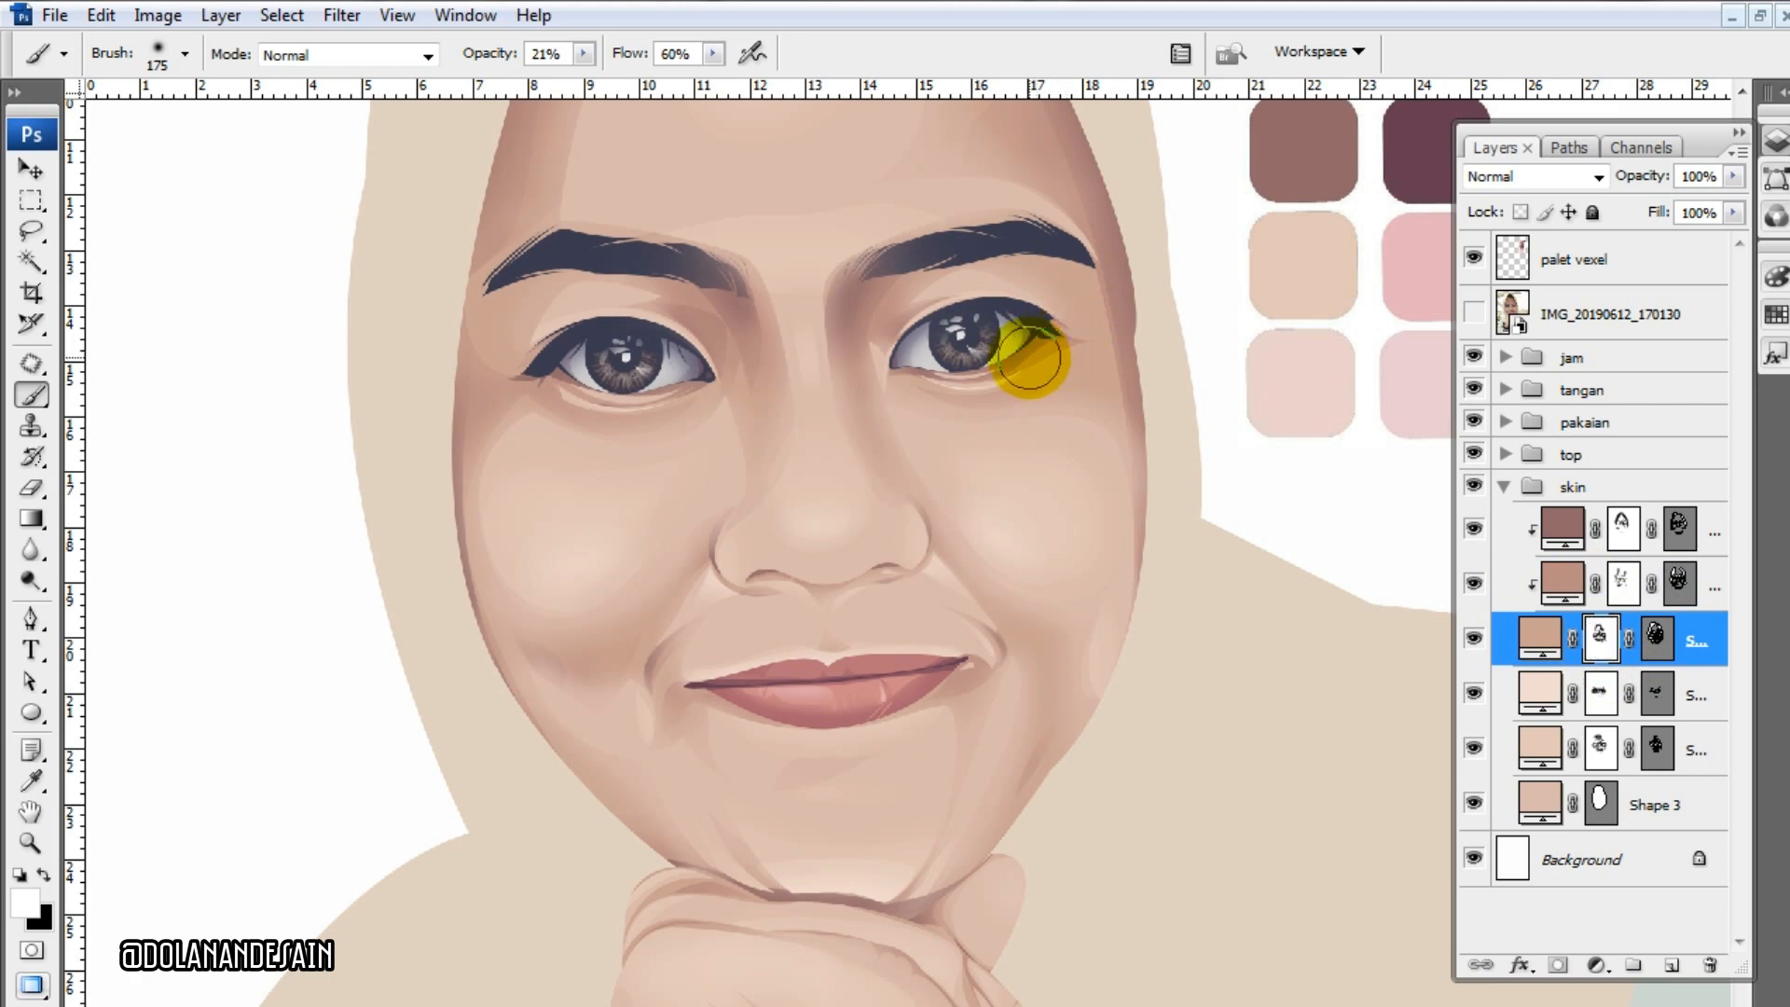
left_click(544, 375)
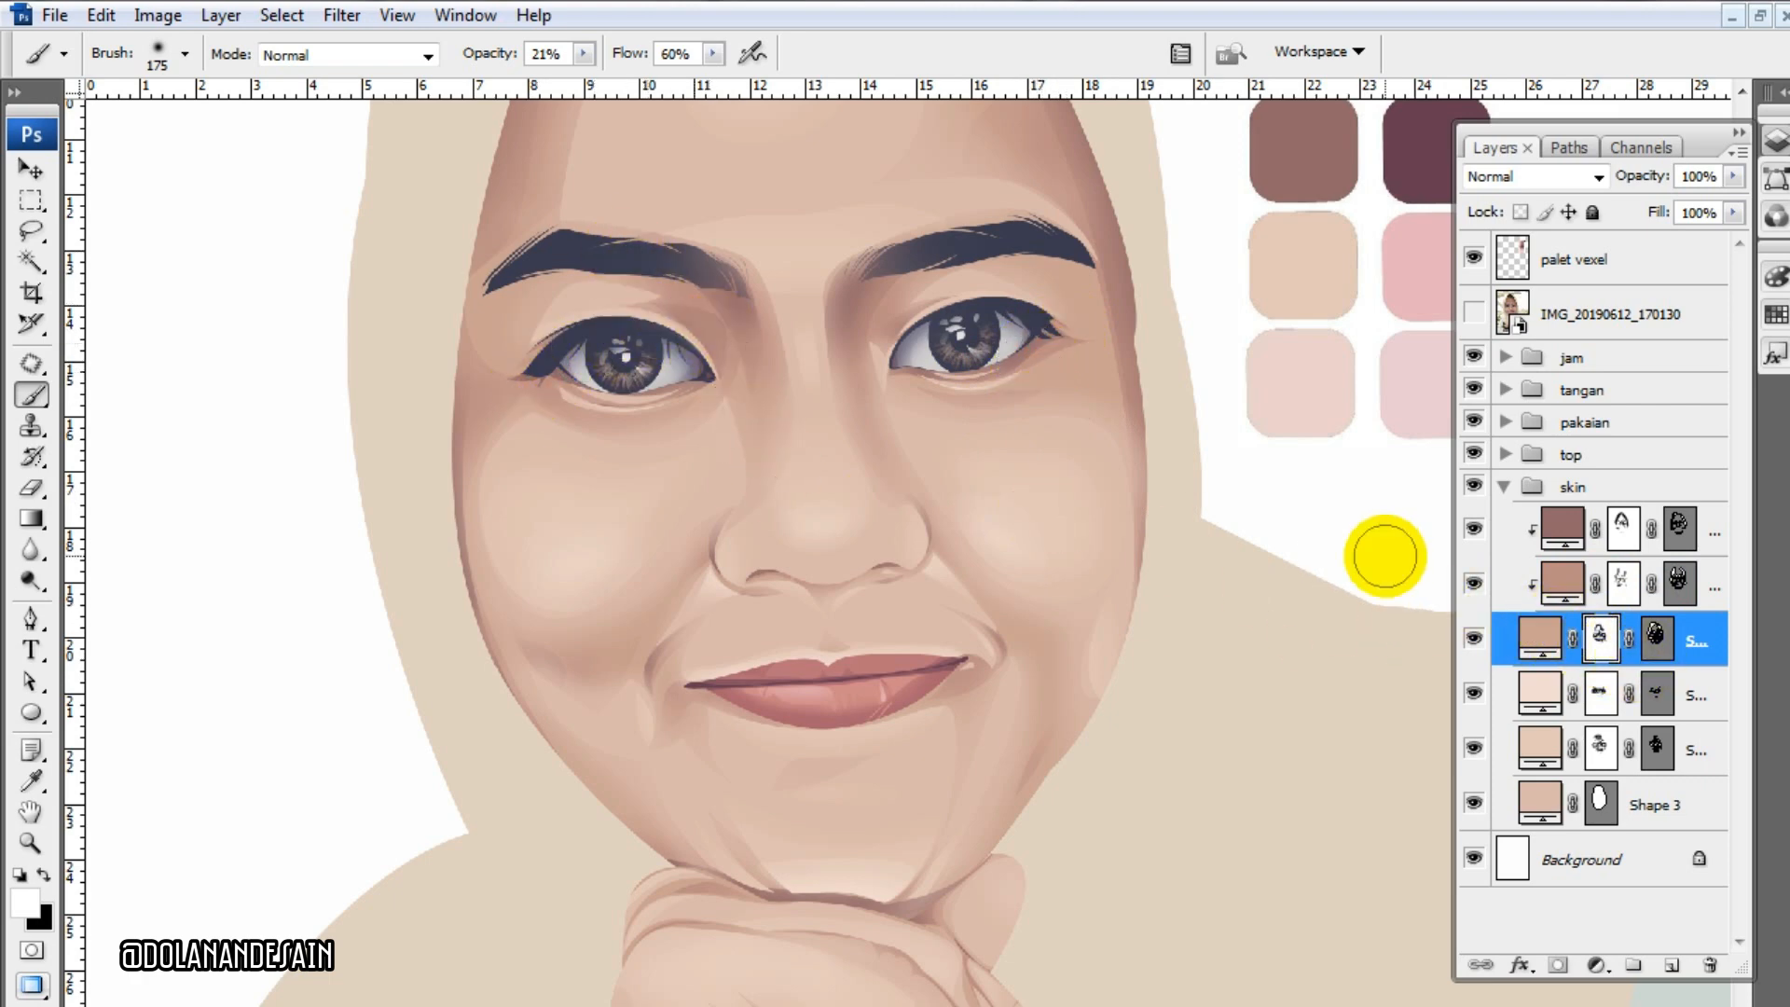
- Touch up the dark brown shape beside the nose bridge on its mask with a 100 px brush
left_click(1627, 582)
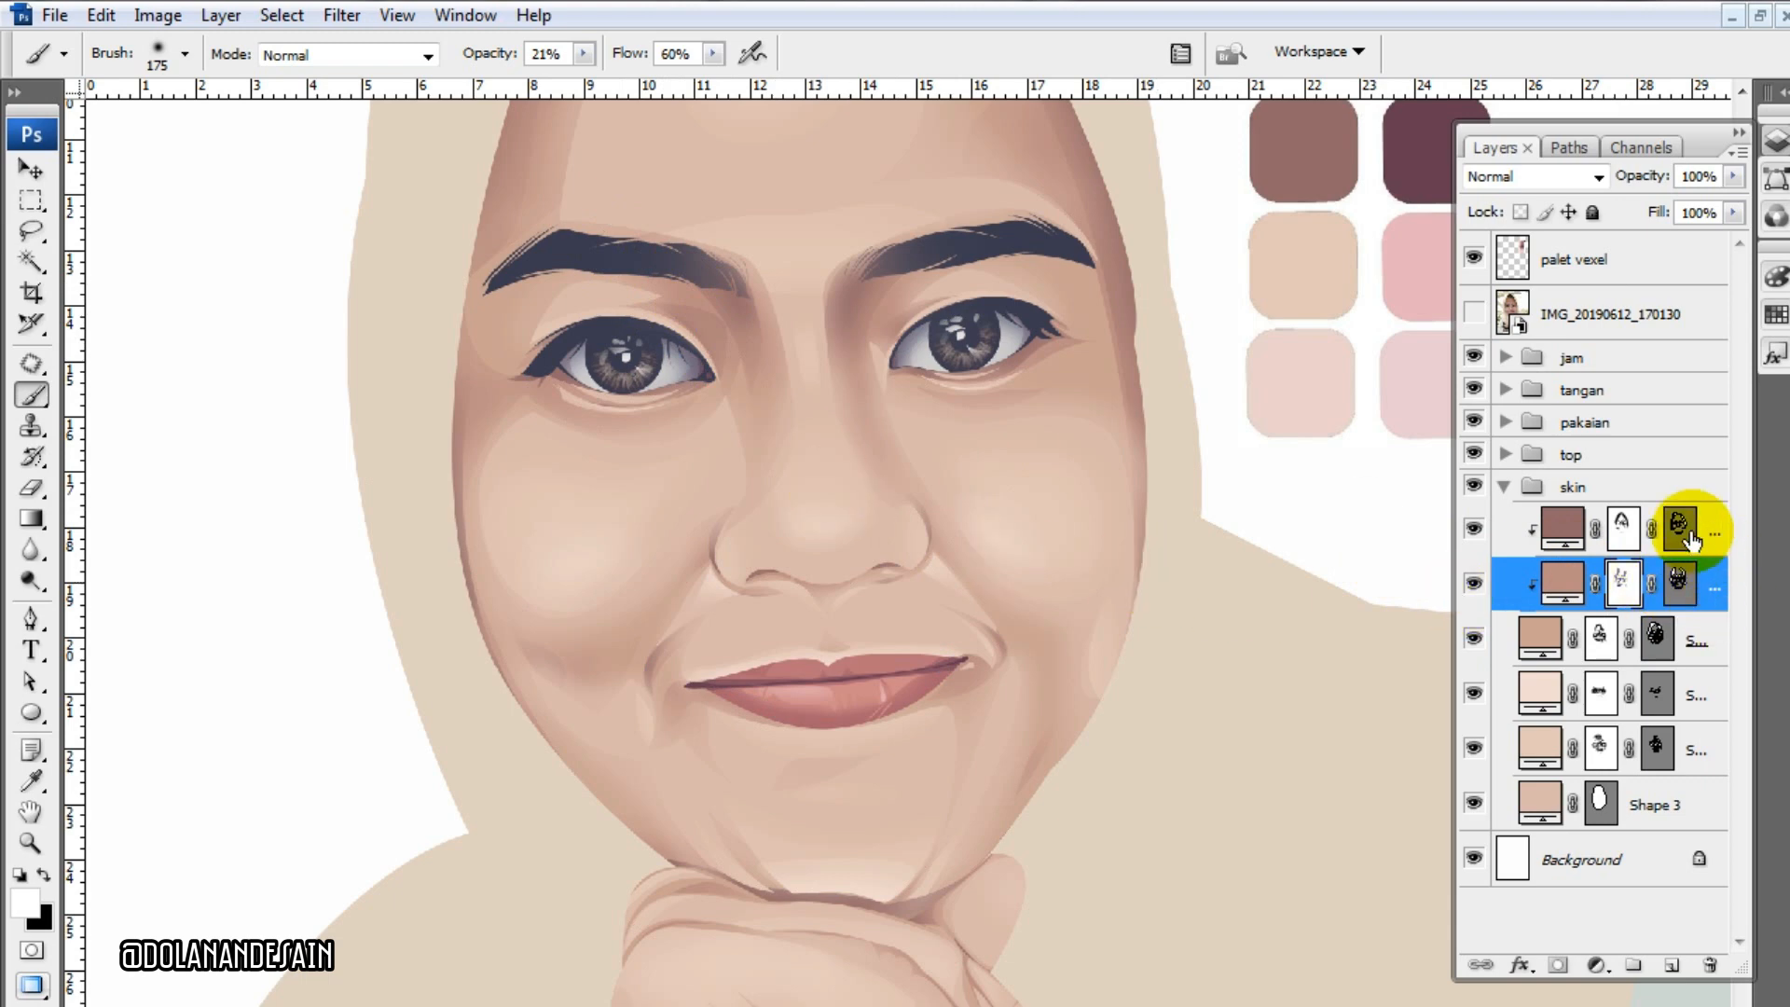
left_click(1687, 533)
left_click(836, 448)
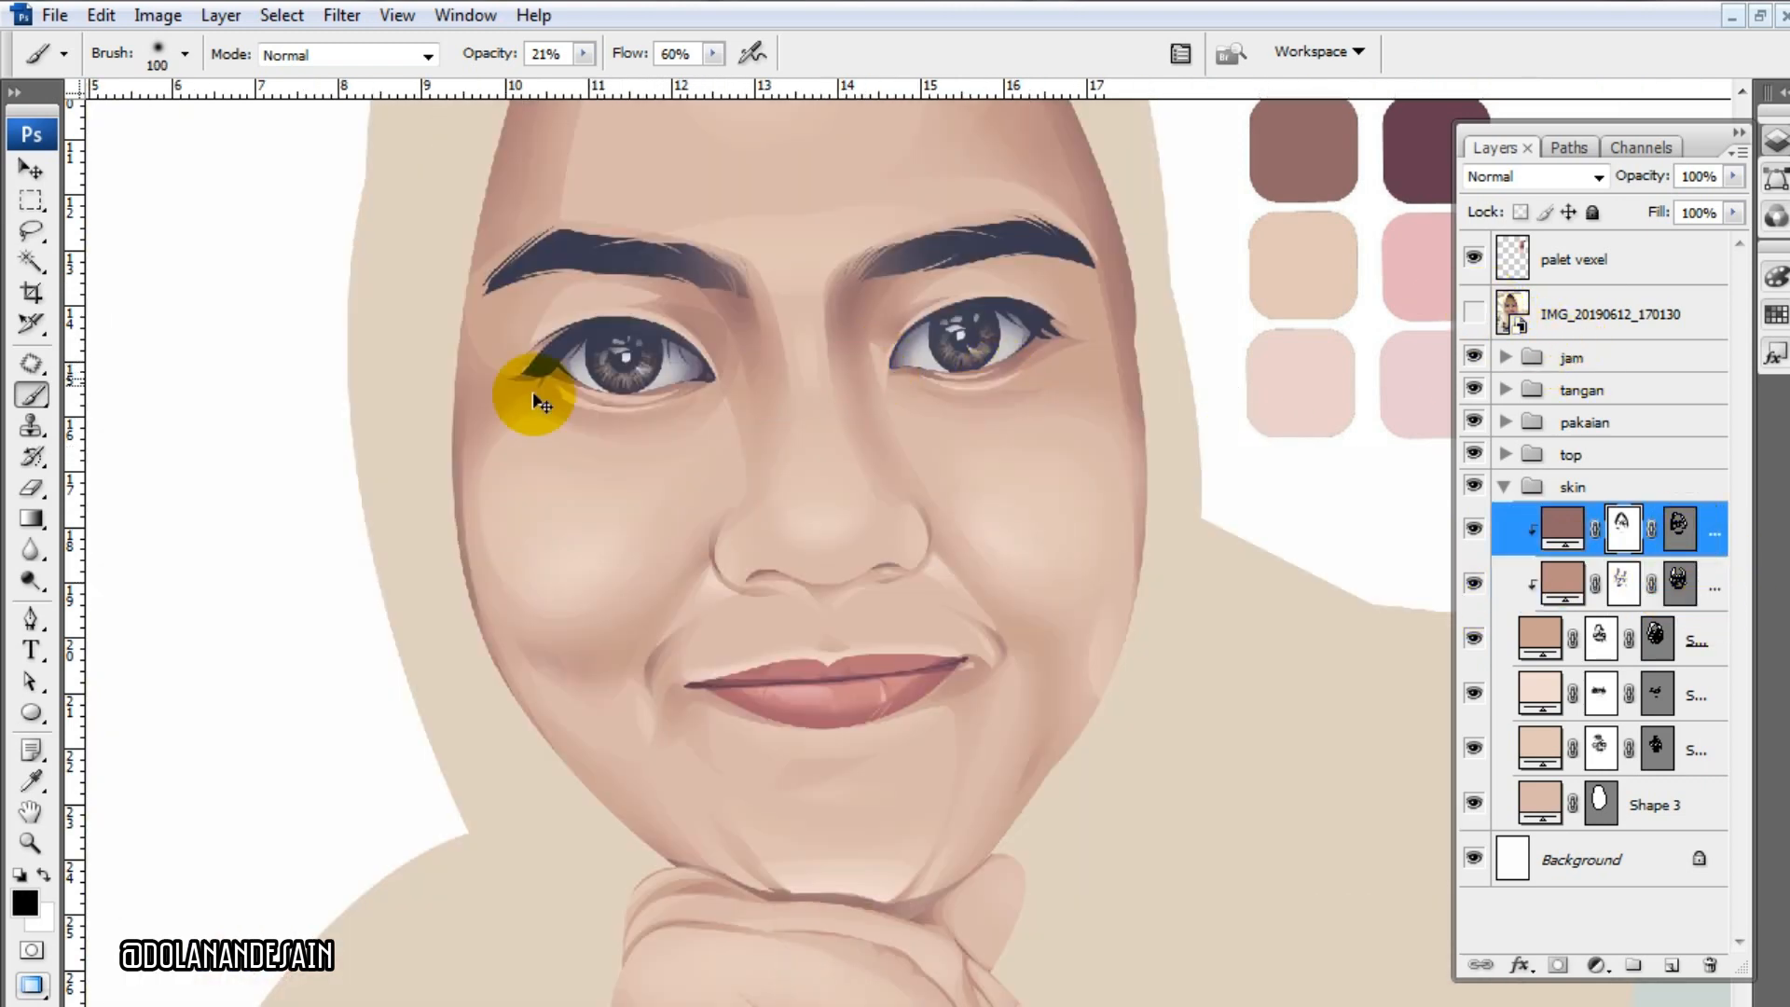
- Soften the tan skin shape's folds under both eyes on its mask with a 45 px black brush
key("ctrl+plus")
key("ctrl+plus")
key("ctrl+plus")
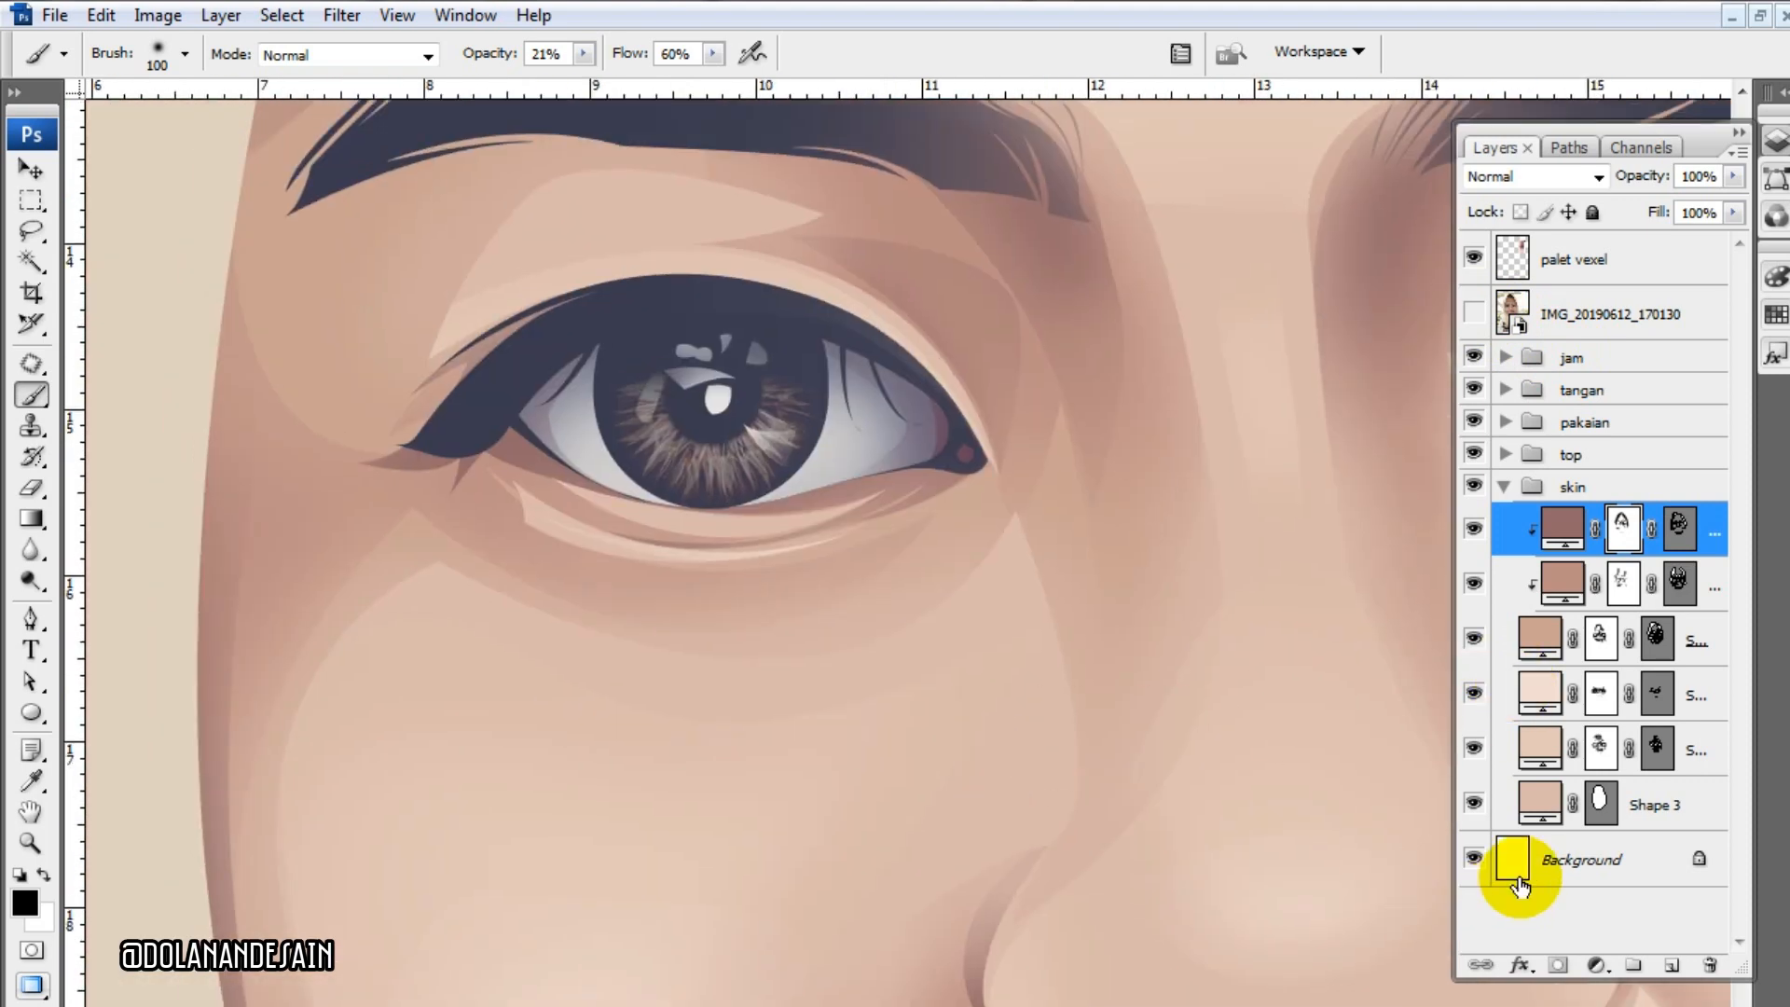
left_click(1655, 746)
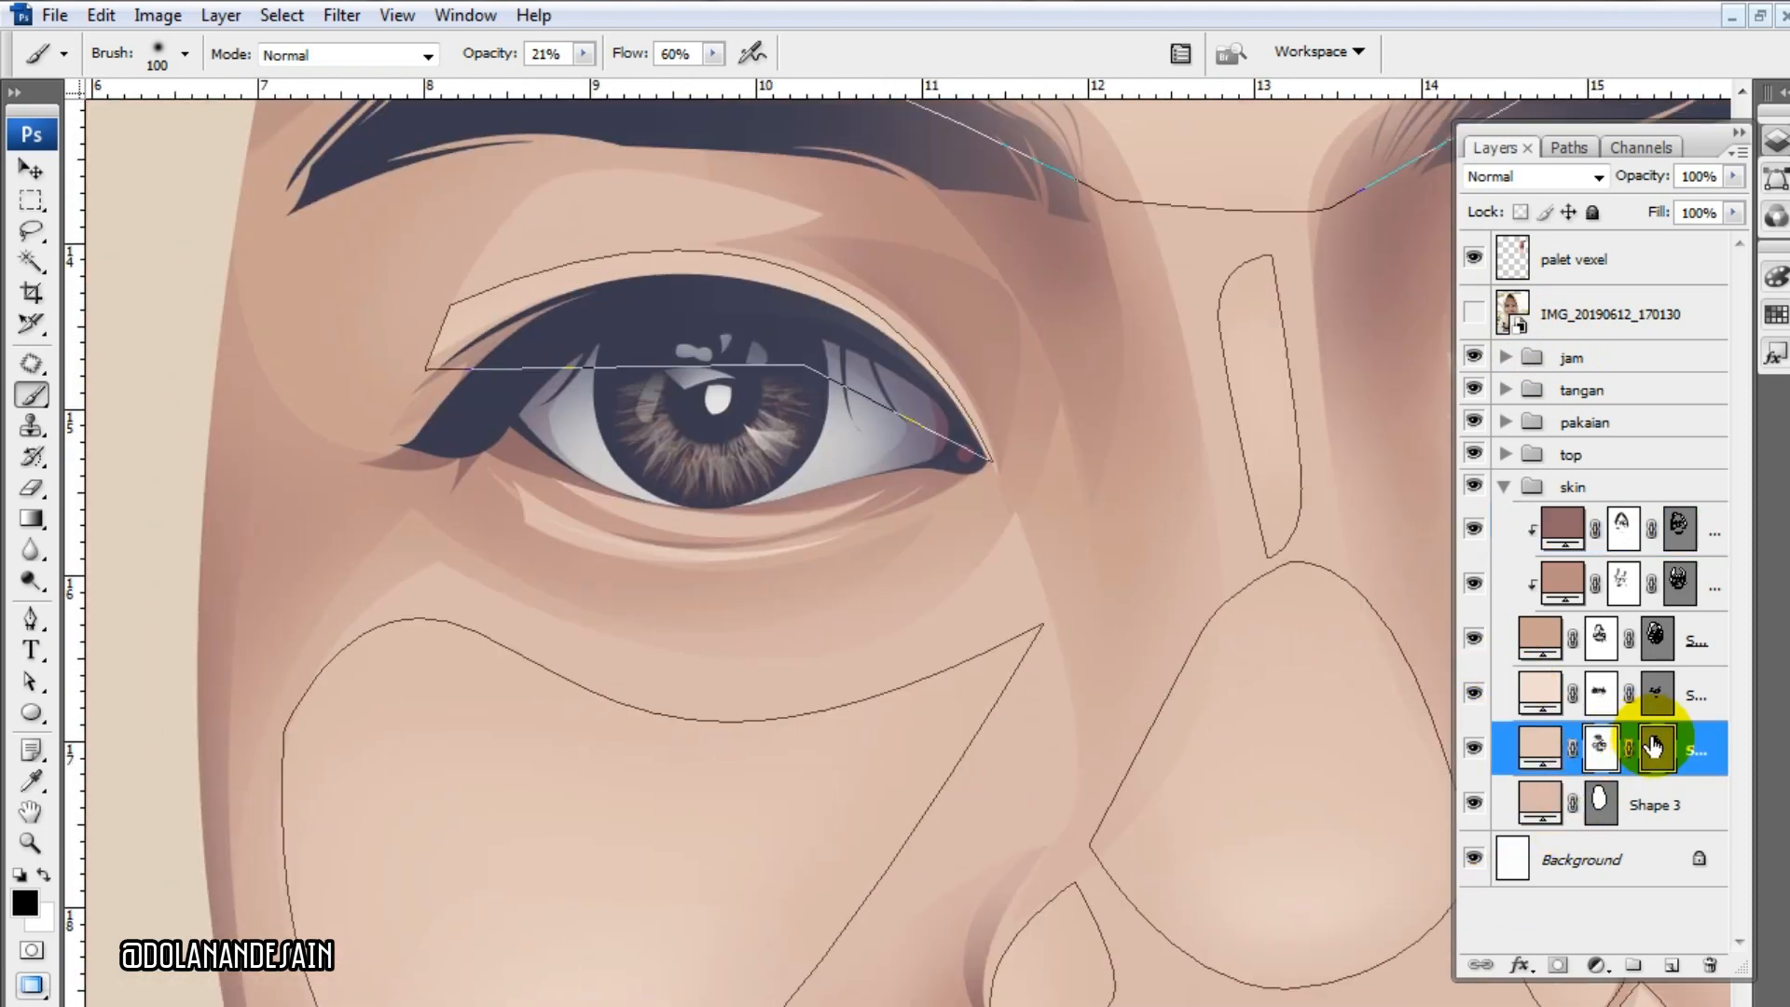
left_click(1655, 697)
left_click(1654, 636)
left_click(1653, 636)
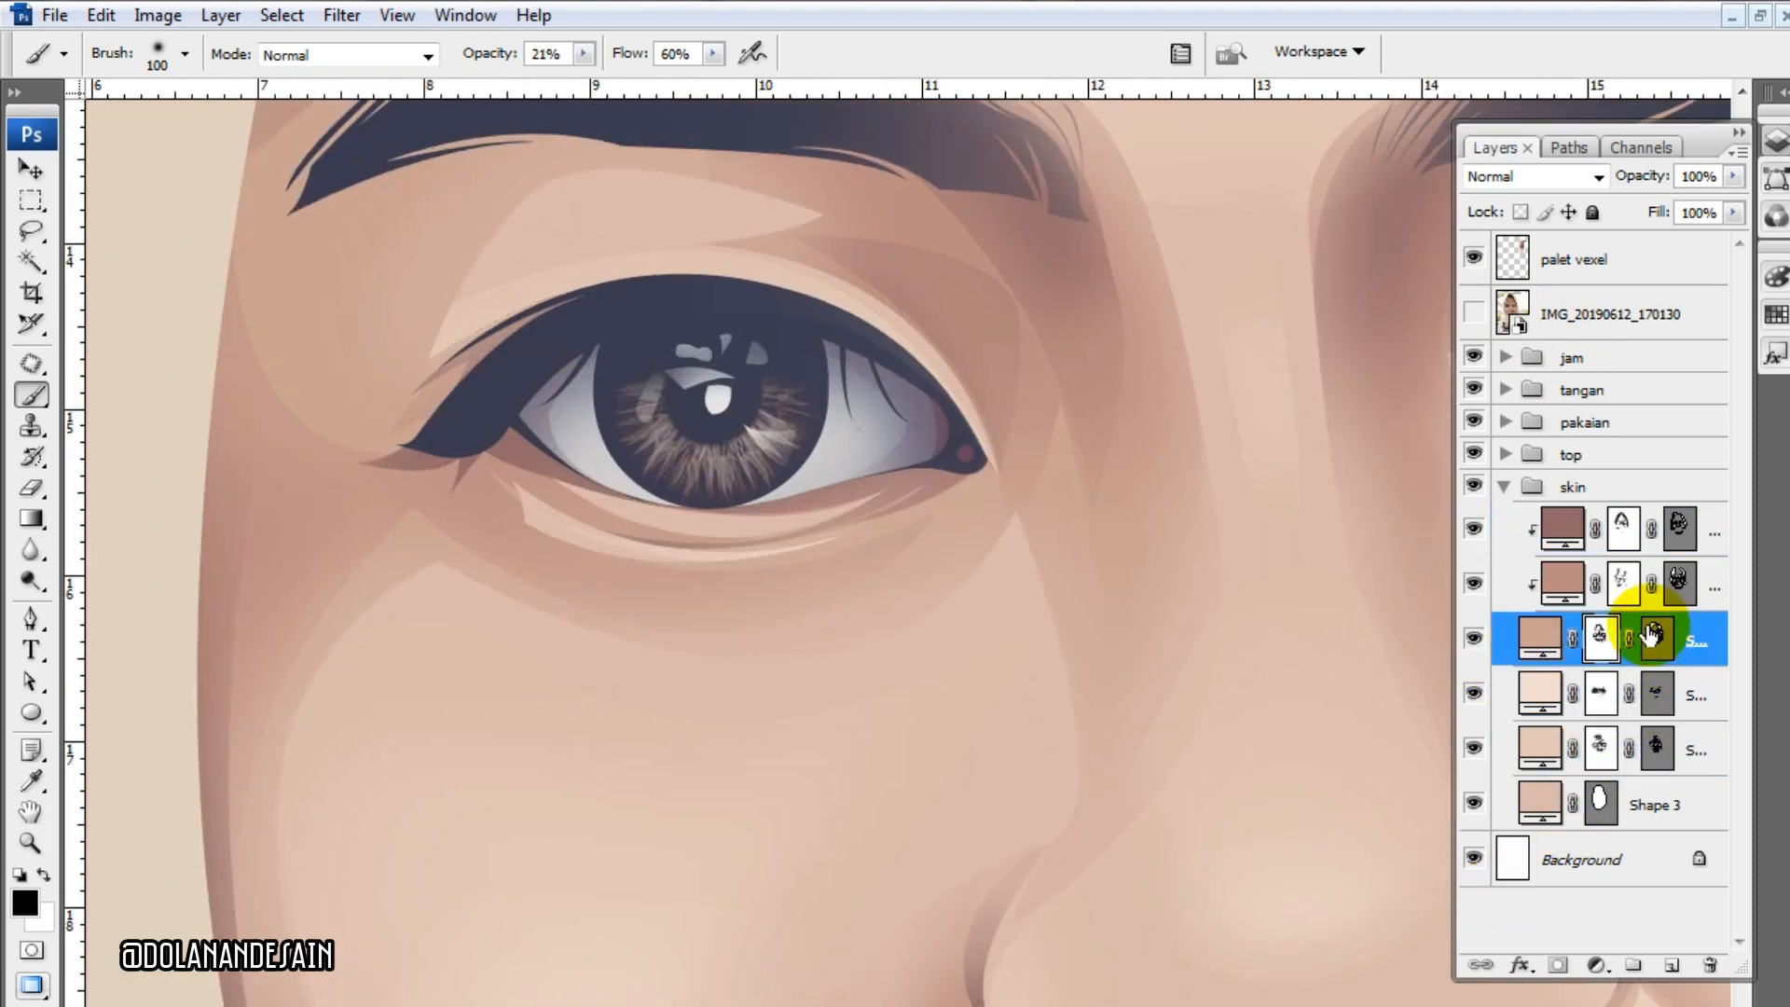
left_click(1650, 635)
left_click(1649, 636)
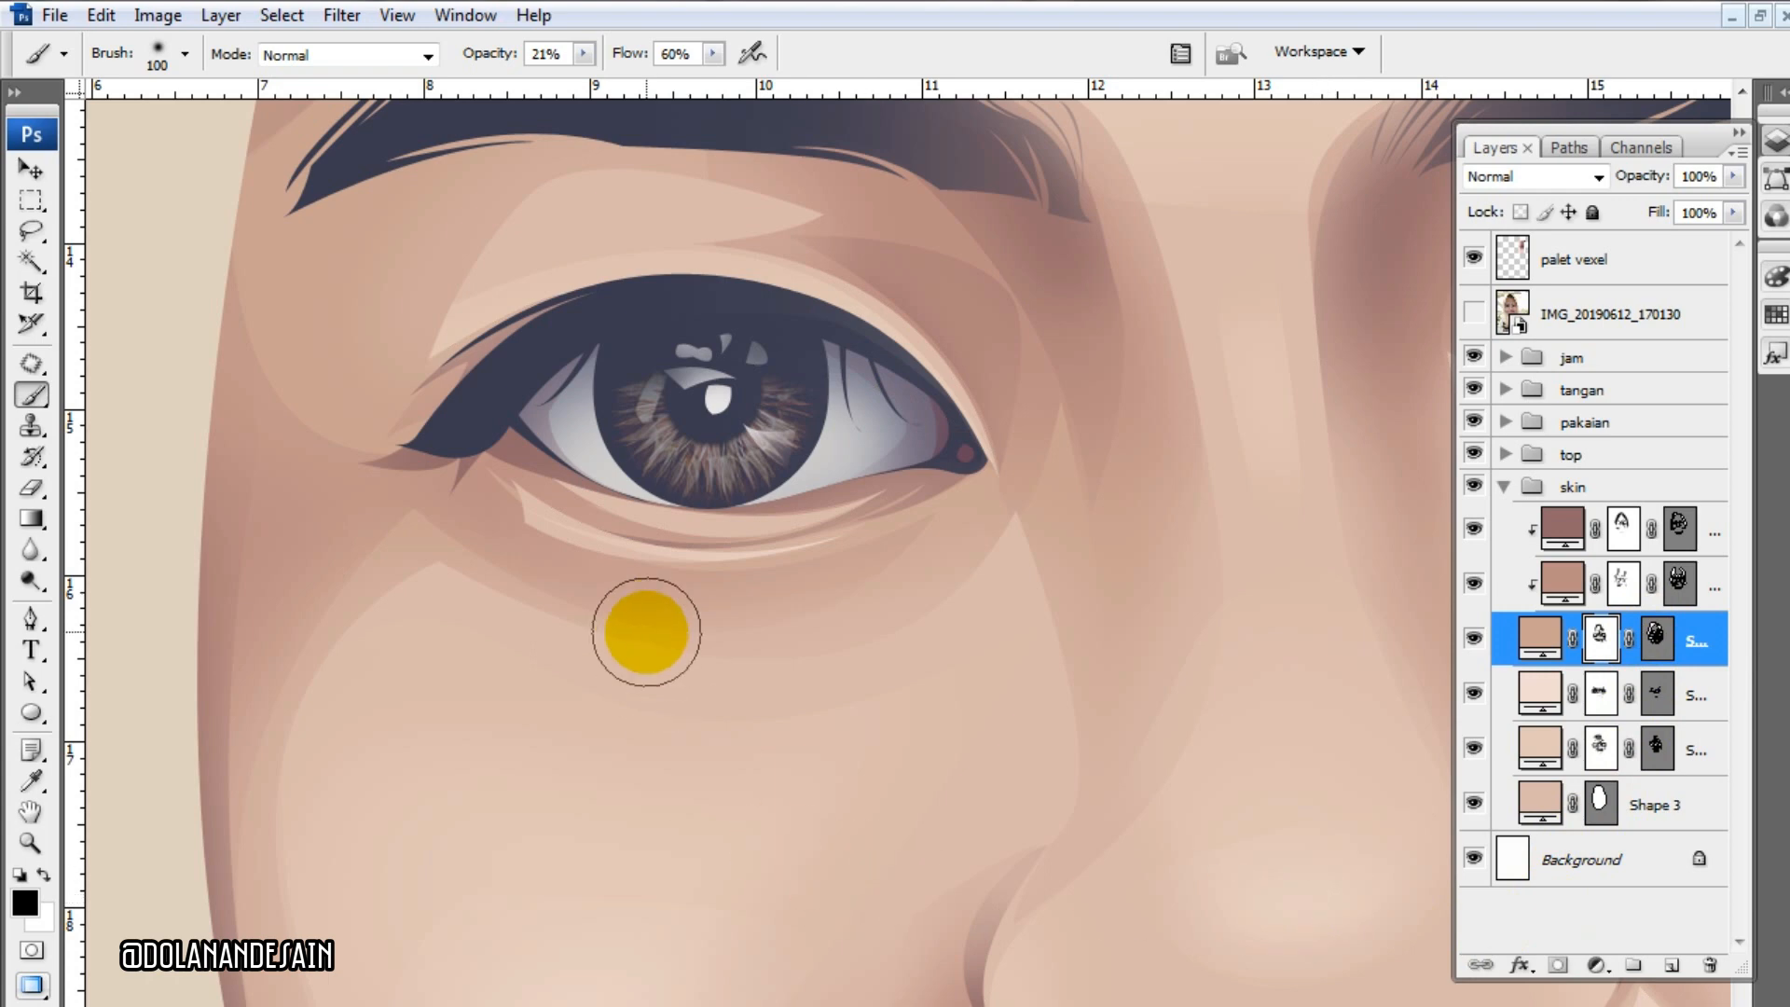
key("bracketleft")
key("bracketleft")
key("bracketleft")
key("bracketleft")
key("bracketleft")
key("bracketleft")
key("bracketleft")
key("bracketleft")
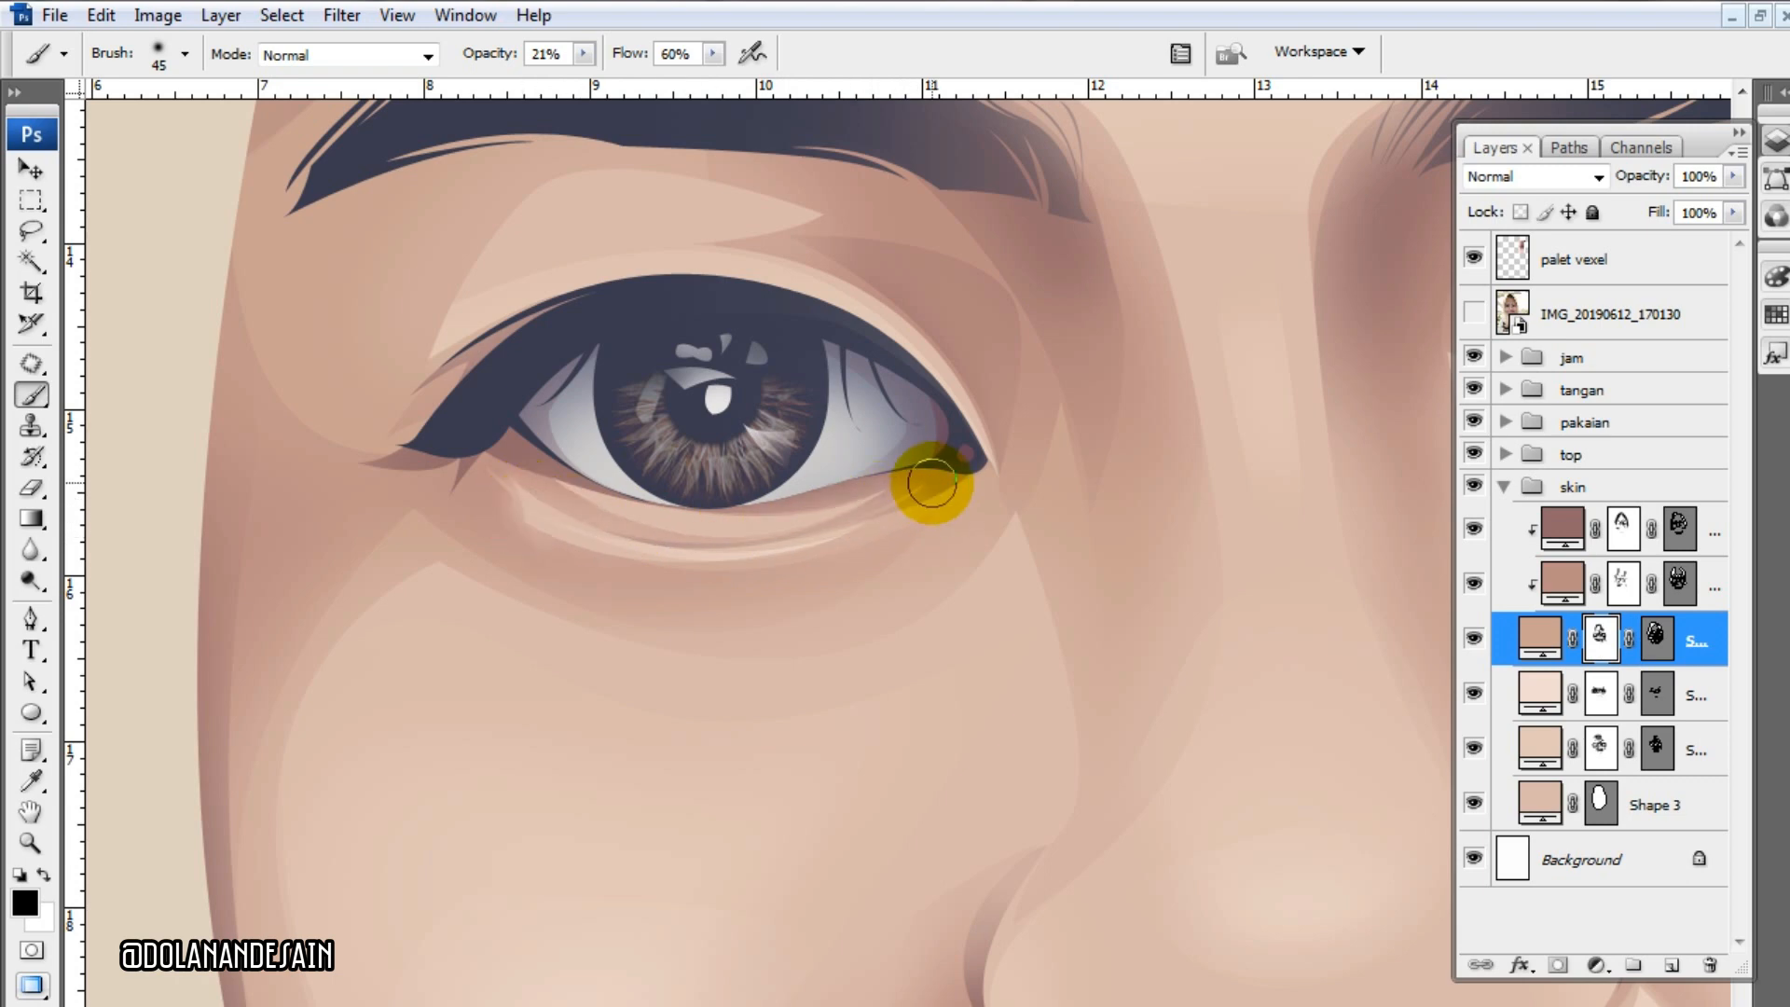
left_click_drag(1148, 494, 161, 535)
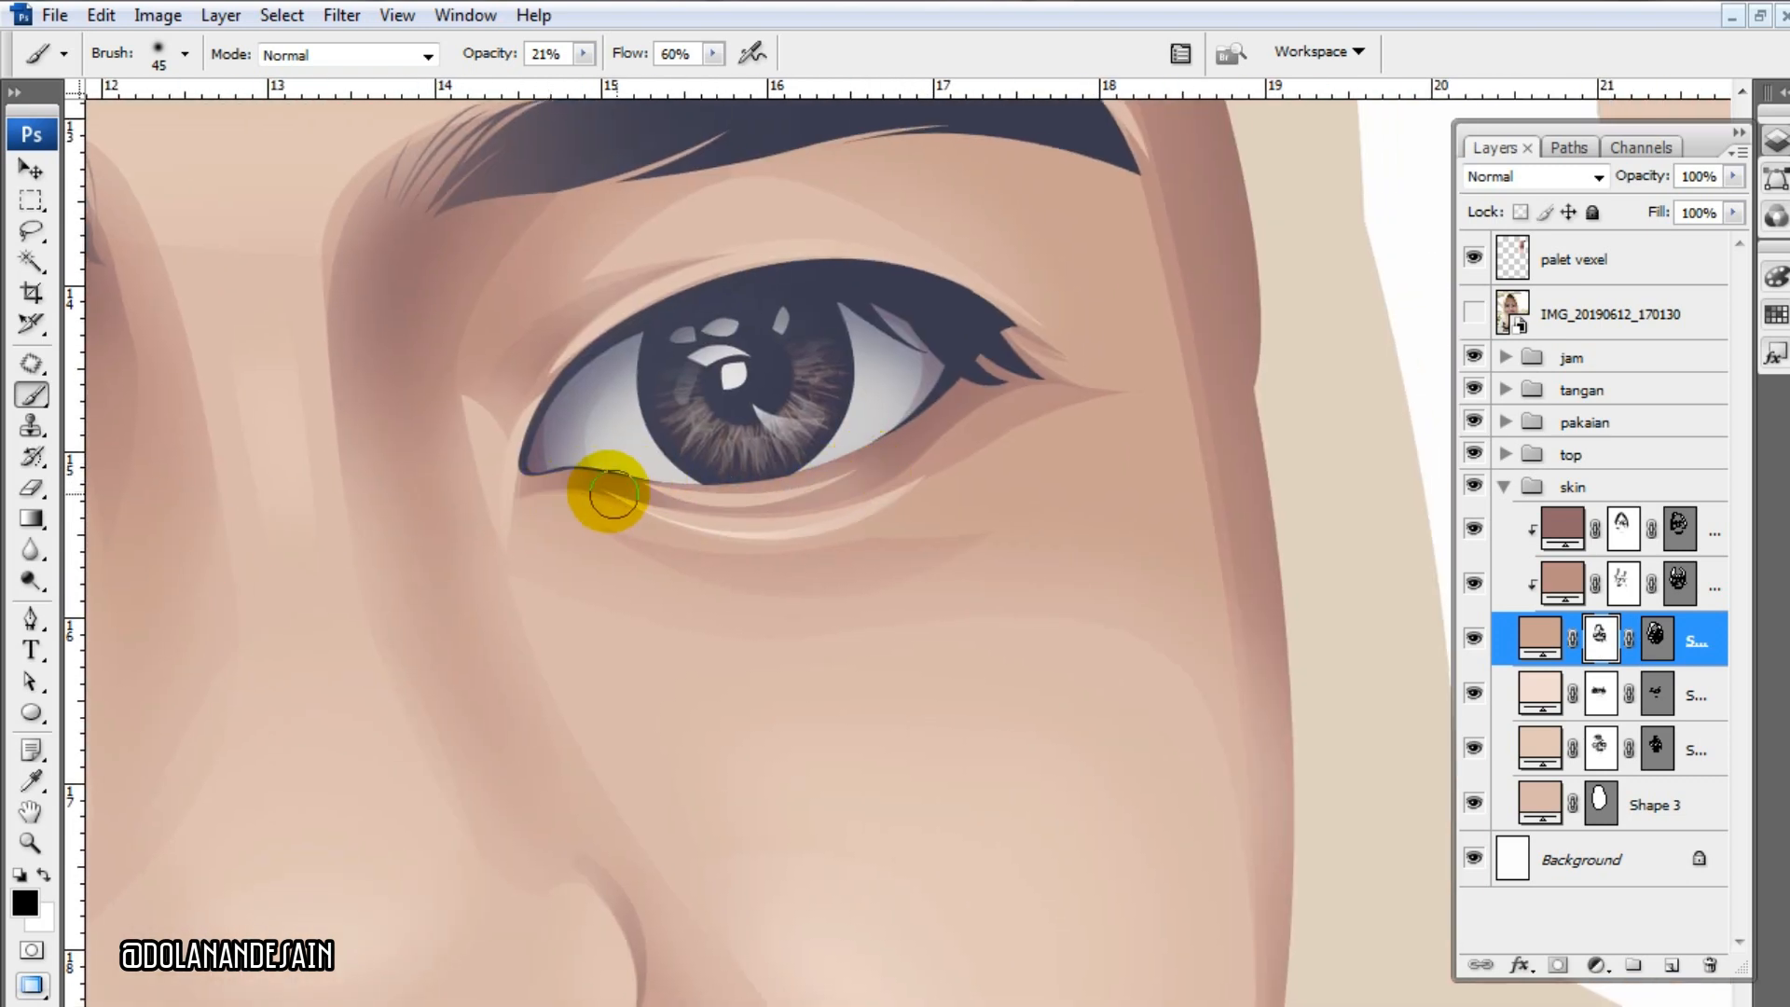
- Add a new layer above the tan skin shape and sample the skin tone beside the nose bridge as the Pen tool's fill colour
key("ctrl+minus")
key("ctrl+minus")
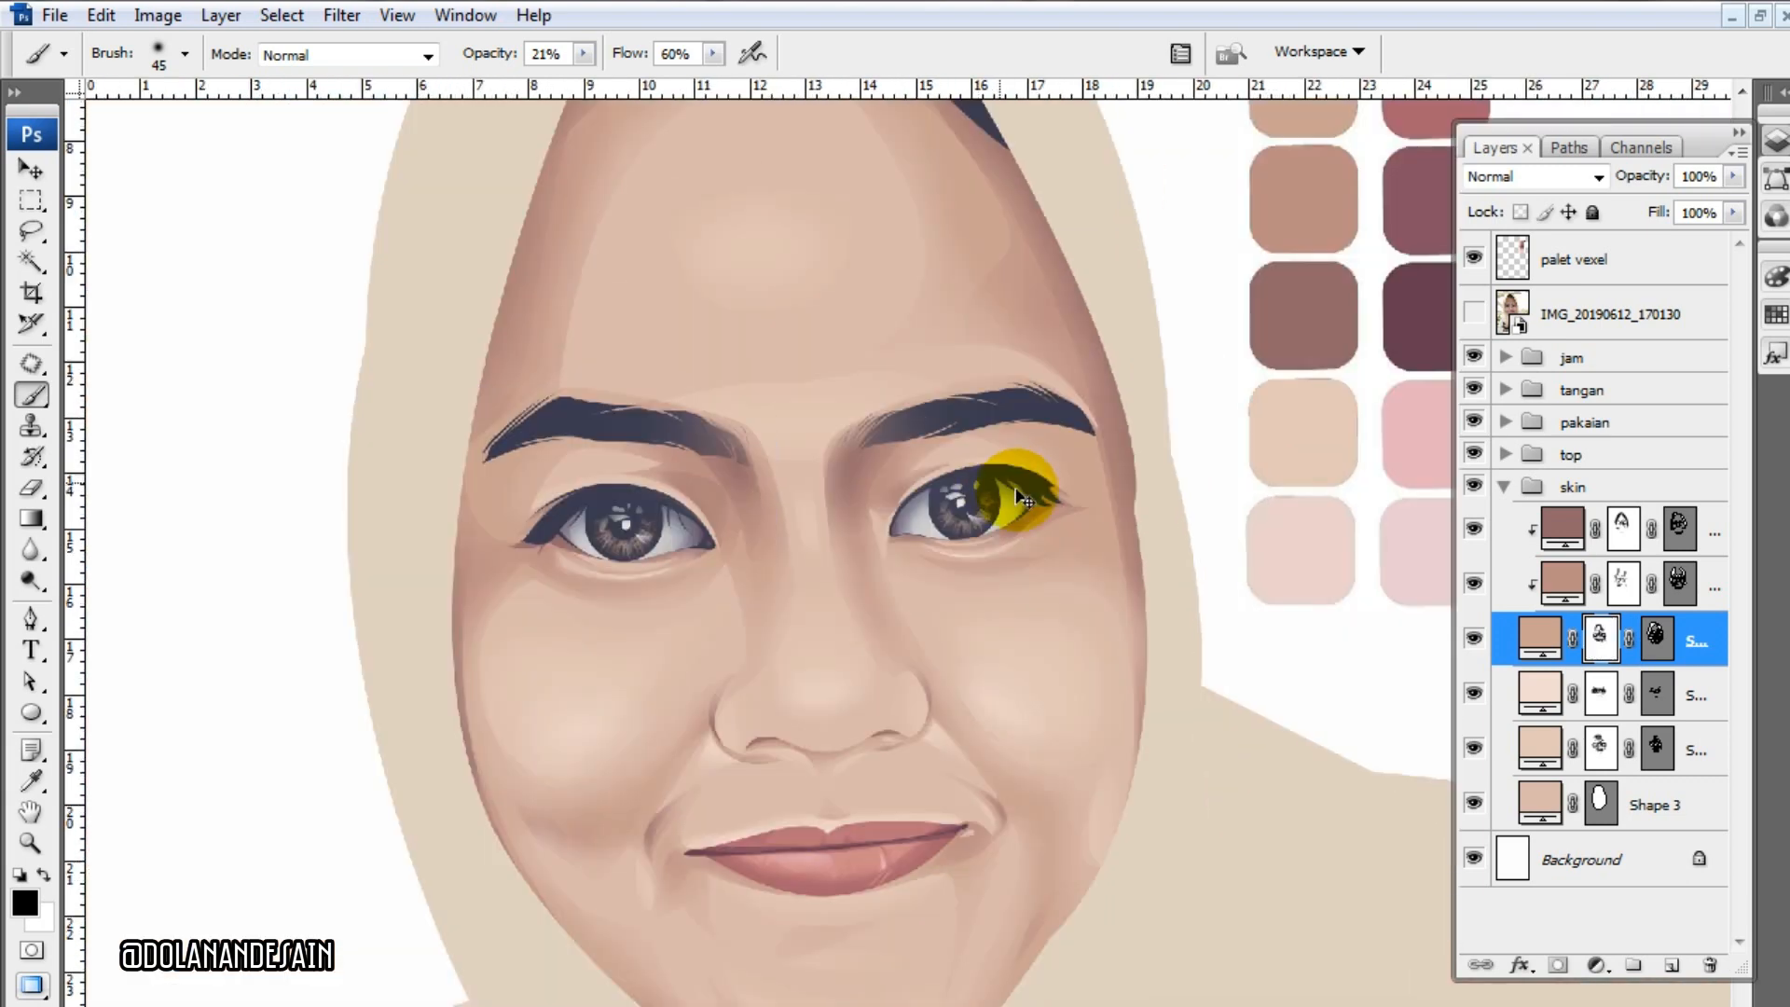
scroll(1021, 499, "down", 1)
scroll(1370, 400, "down", 2)
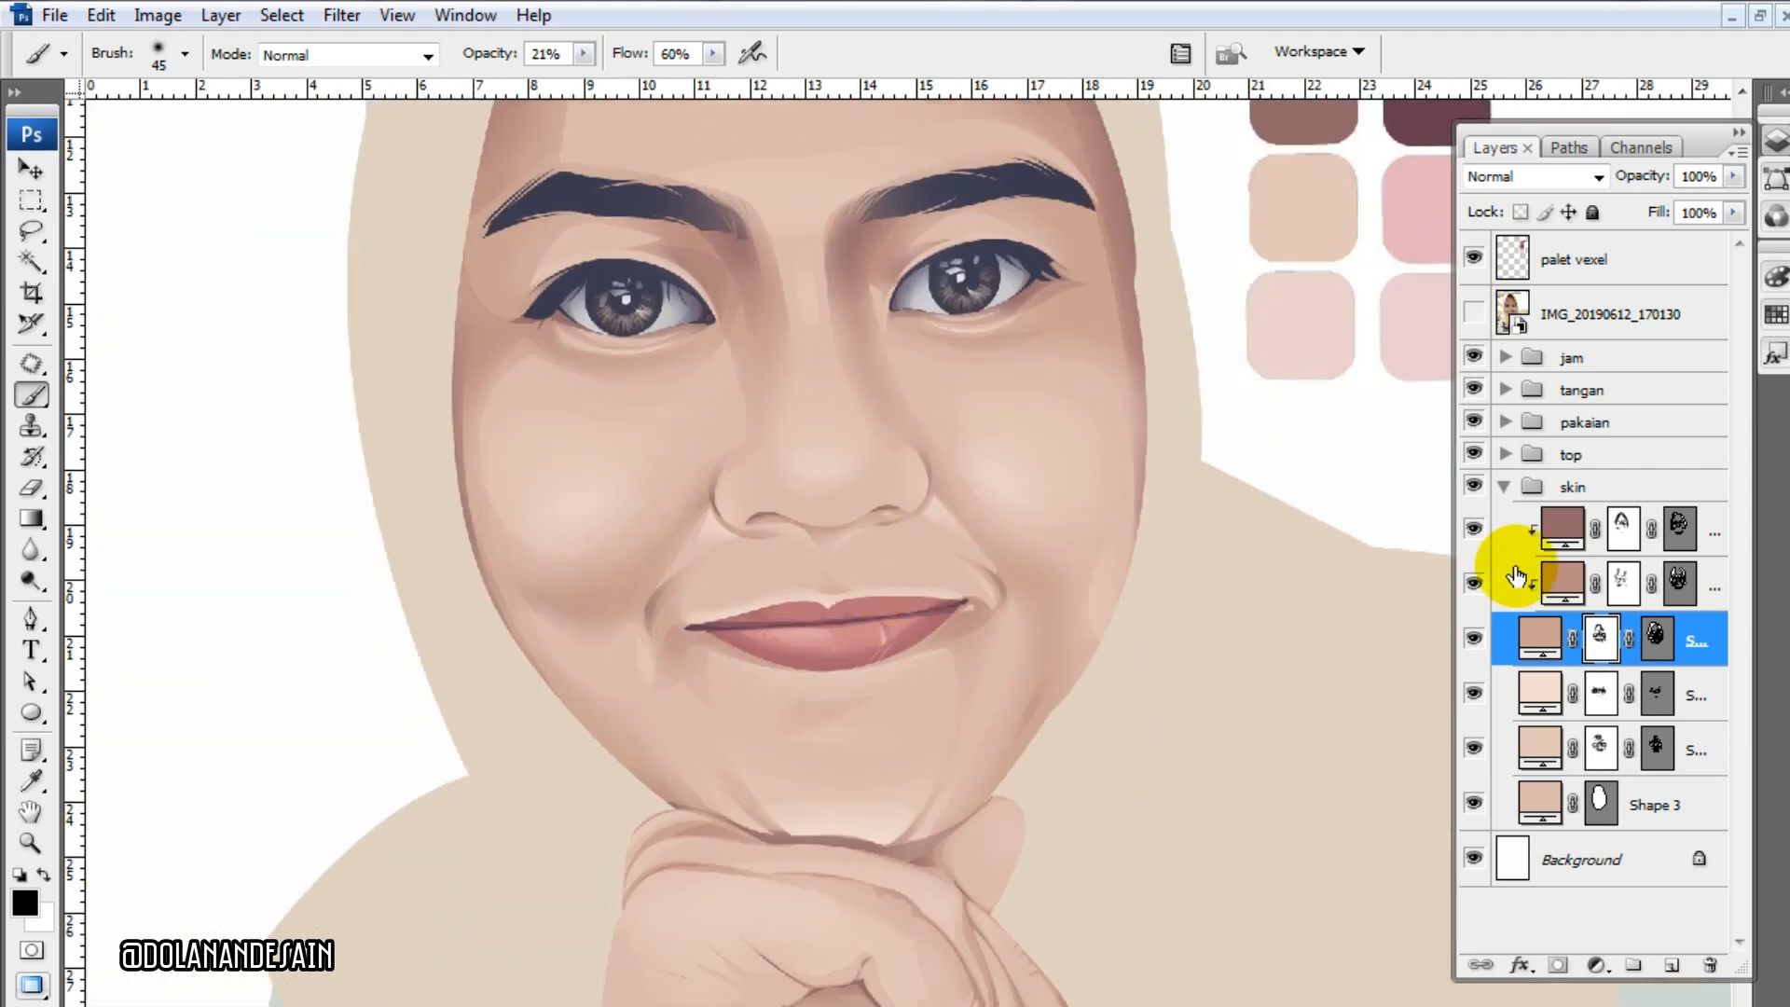
left_click(1655, 638)
key("p")
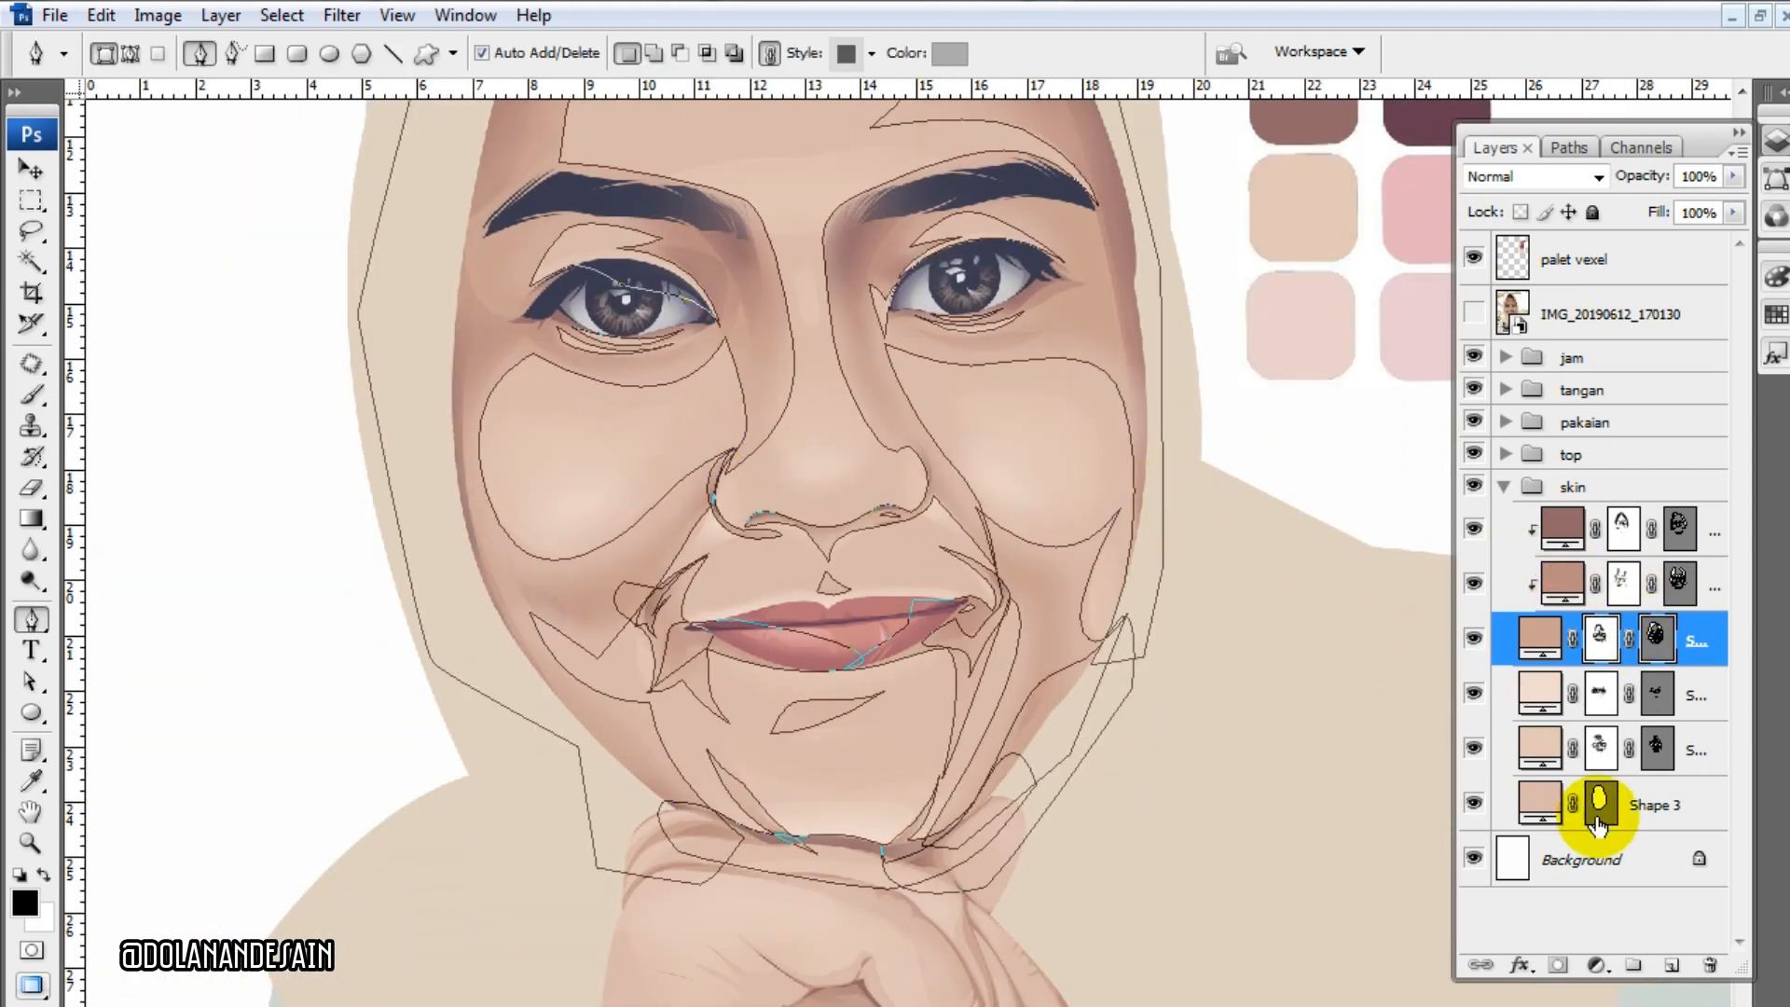
left_click(1669, 963)
key("i")
left_click(772, 381)
left_click(762, 391)
key("p")
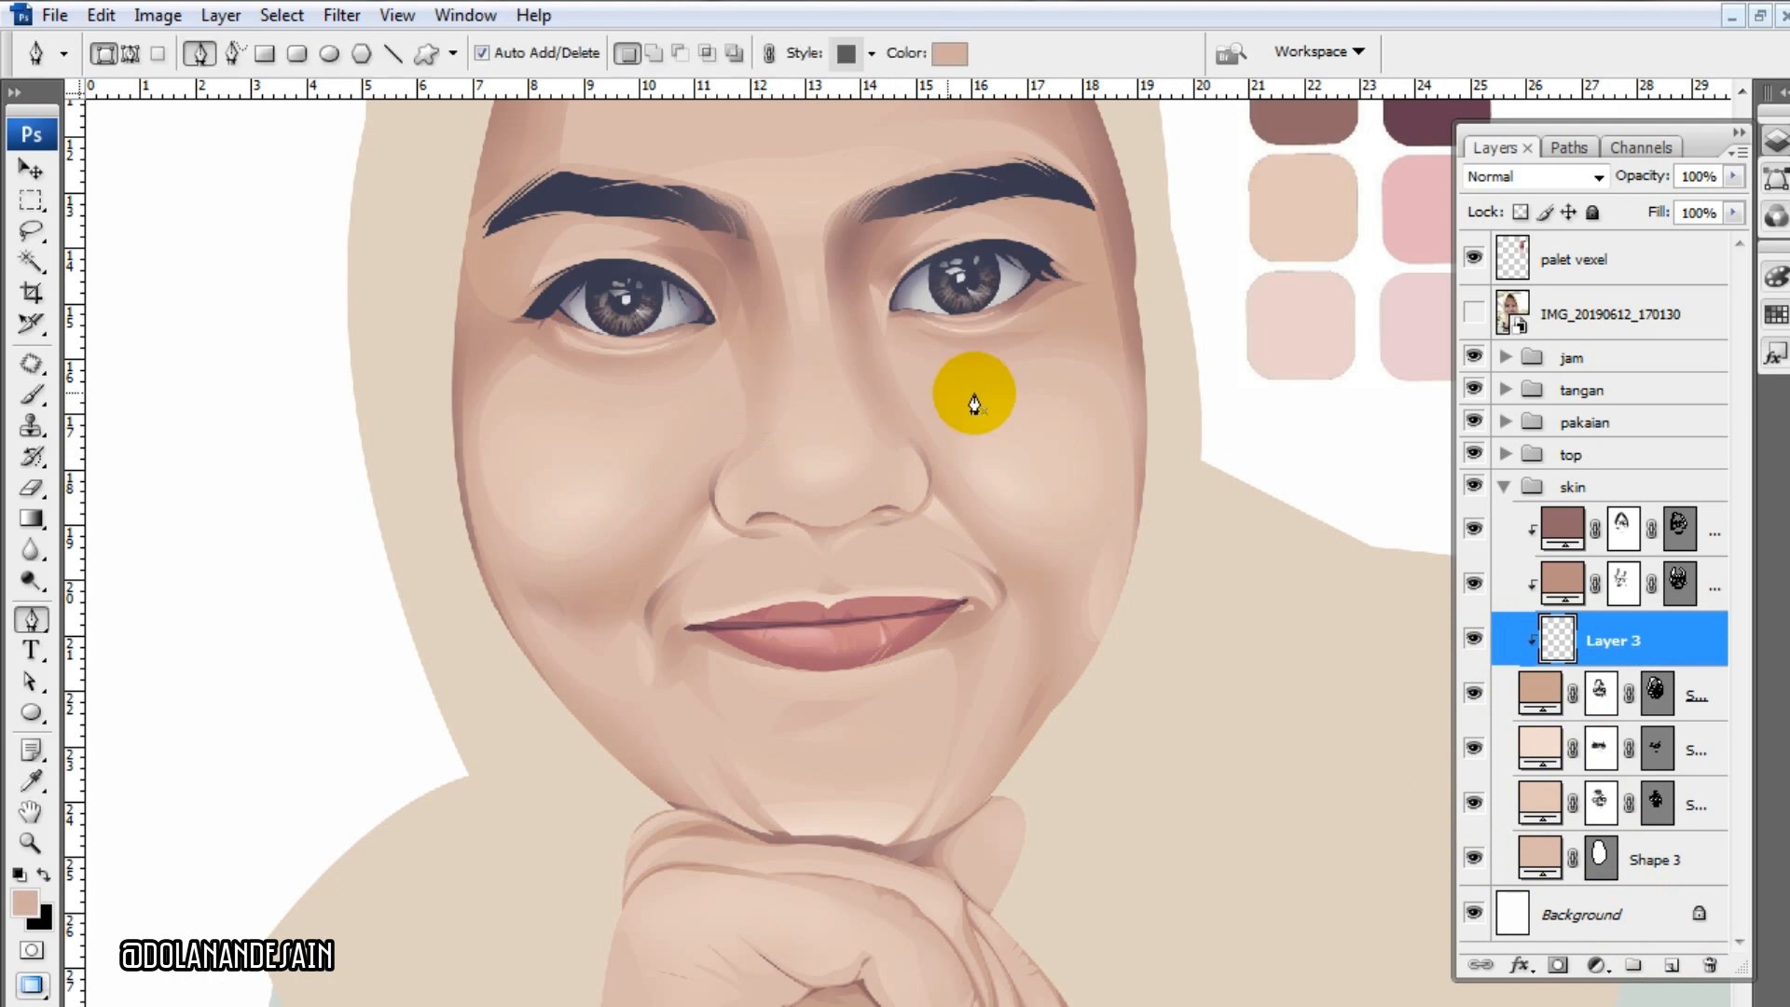
- Draw a curved shadow shape from the inner eye corner down past the nostril to the cheek, using the reference photo as a guide
left_click(1473, 313)
left_click(1473, 313)
left_click(731, 343)
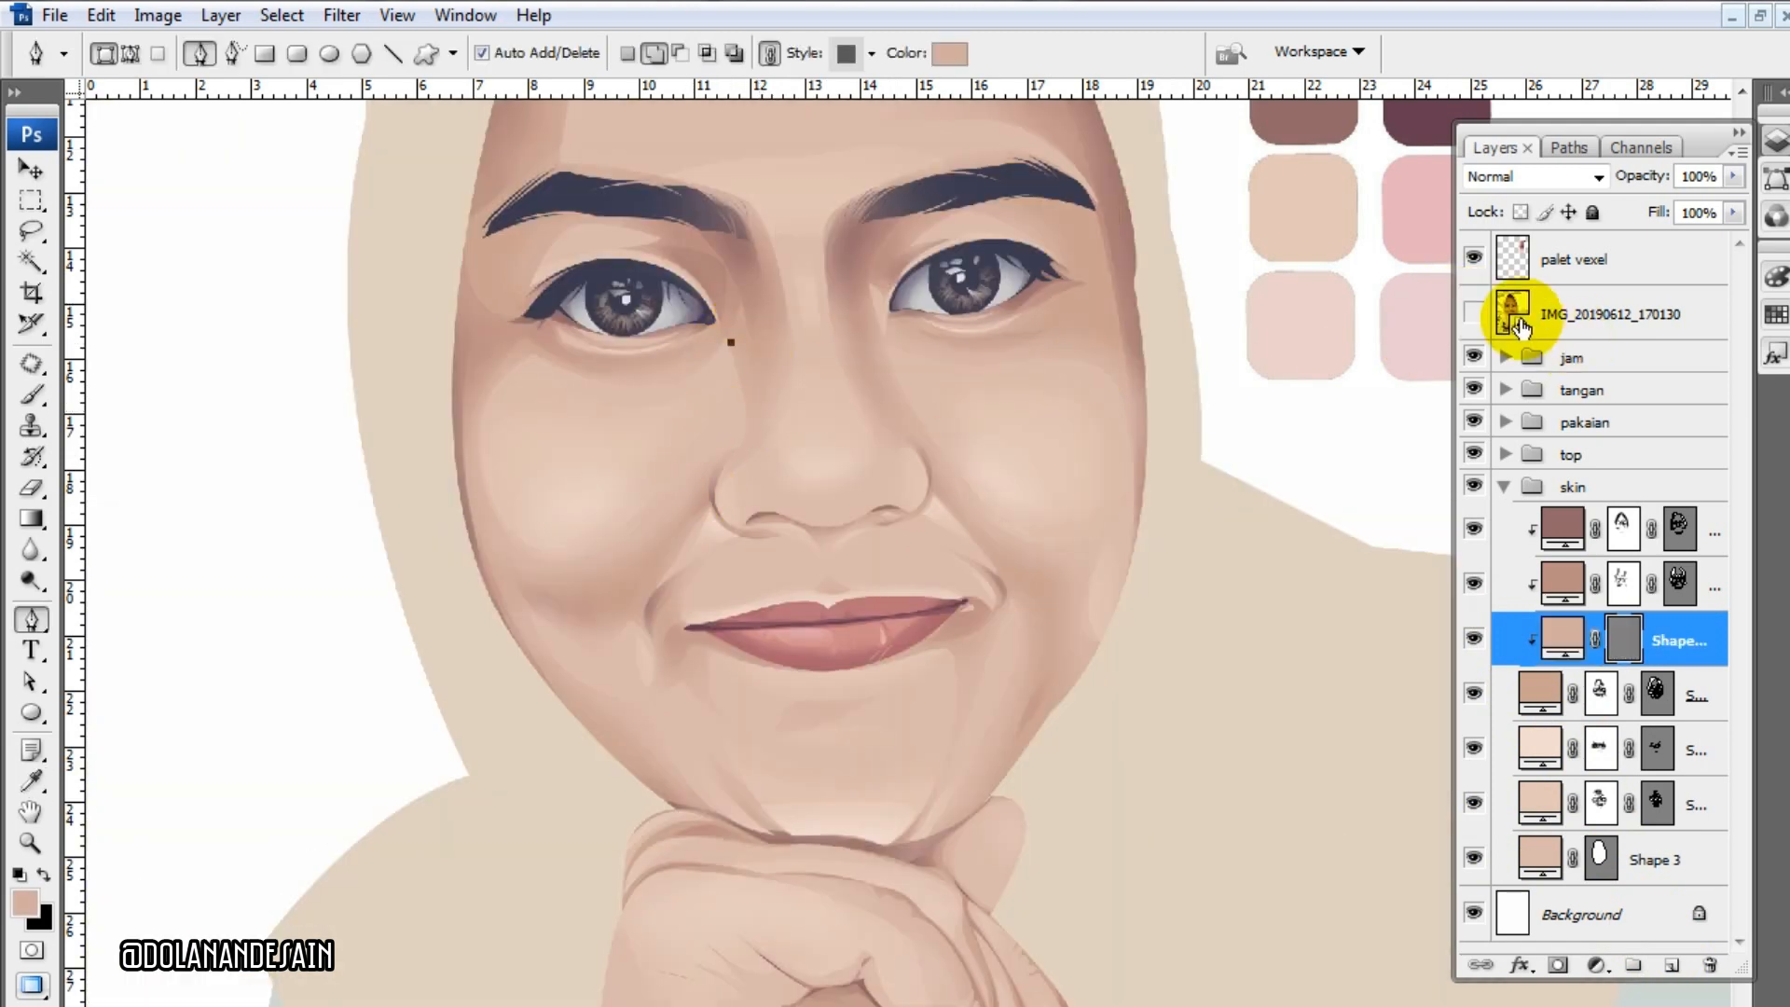
left_click(1473, 313)
left_click(1473, 312)
left_click_drag(658, 543, 582, 643)
left_click(656, 550)
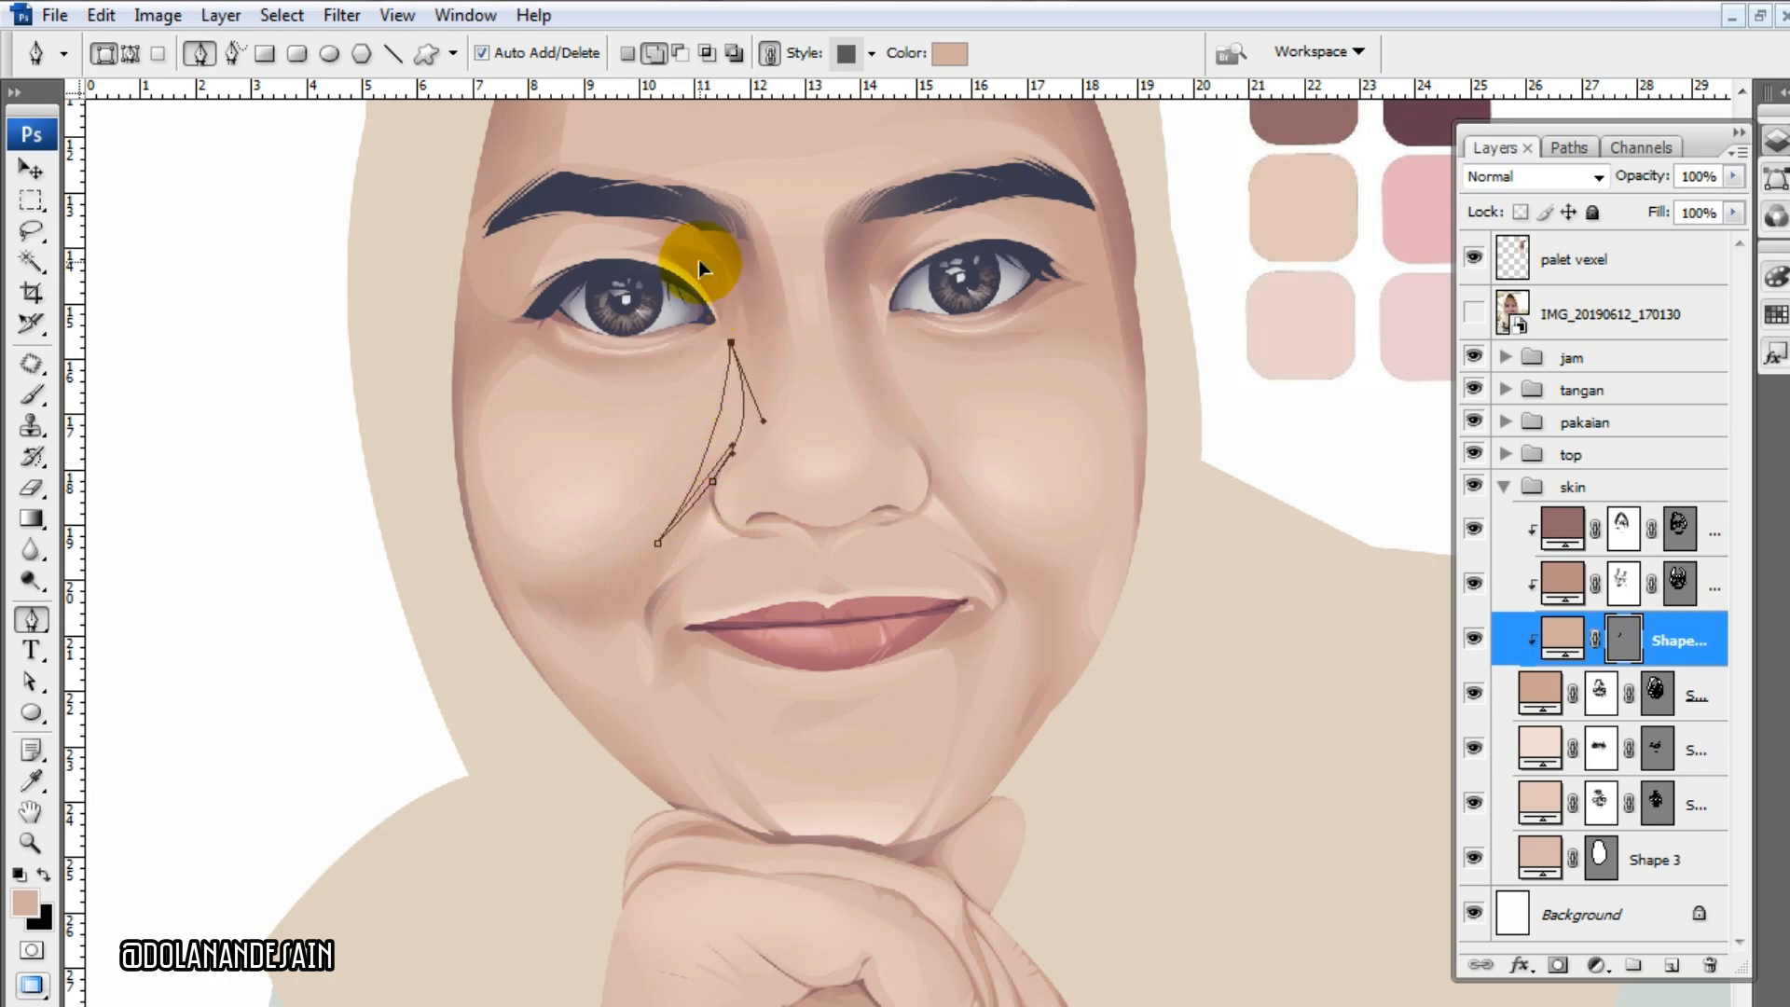
- Move the new nose-side shadow shape to the top of the skin group and release it from its clipping mask
left_click(1669, 665, "alt")
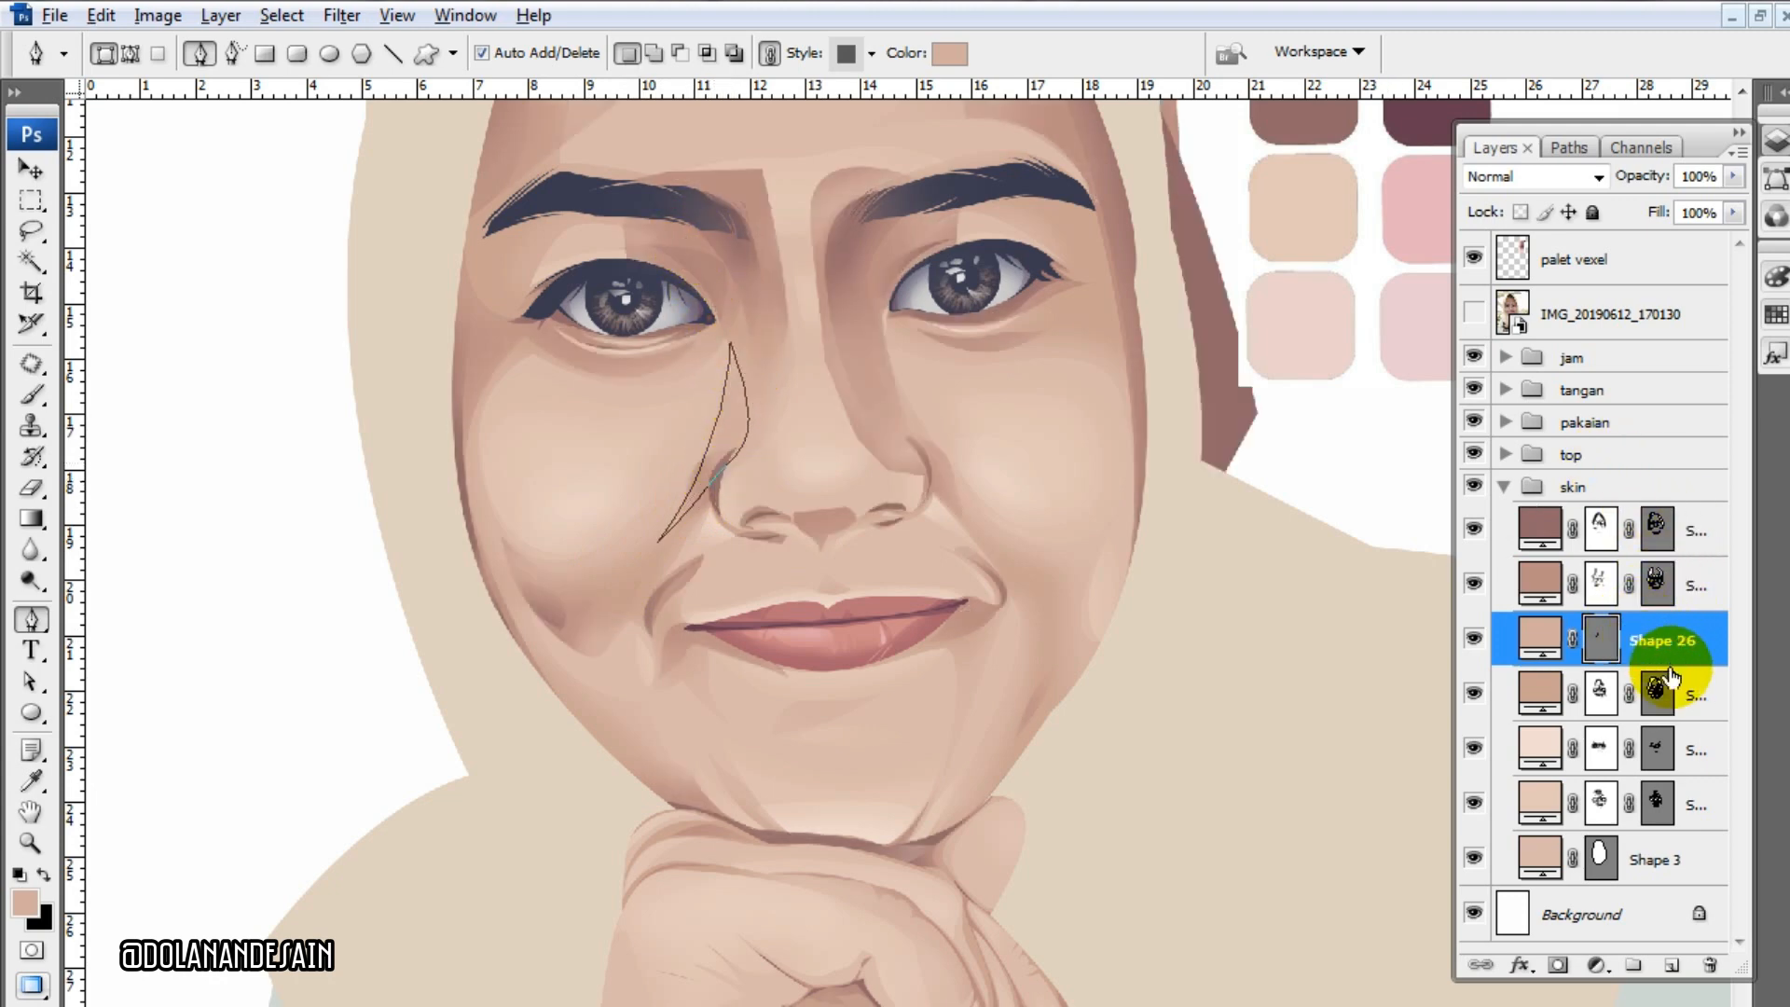
left_click(1668, 666, "alt")
left_click_drag(1667, 641, 1650, 527)
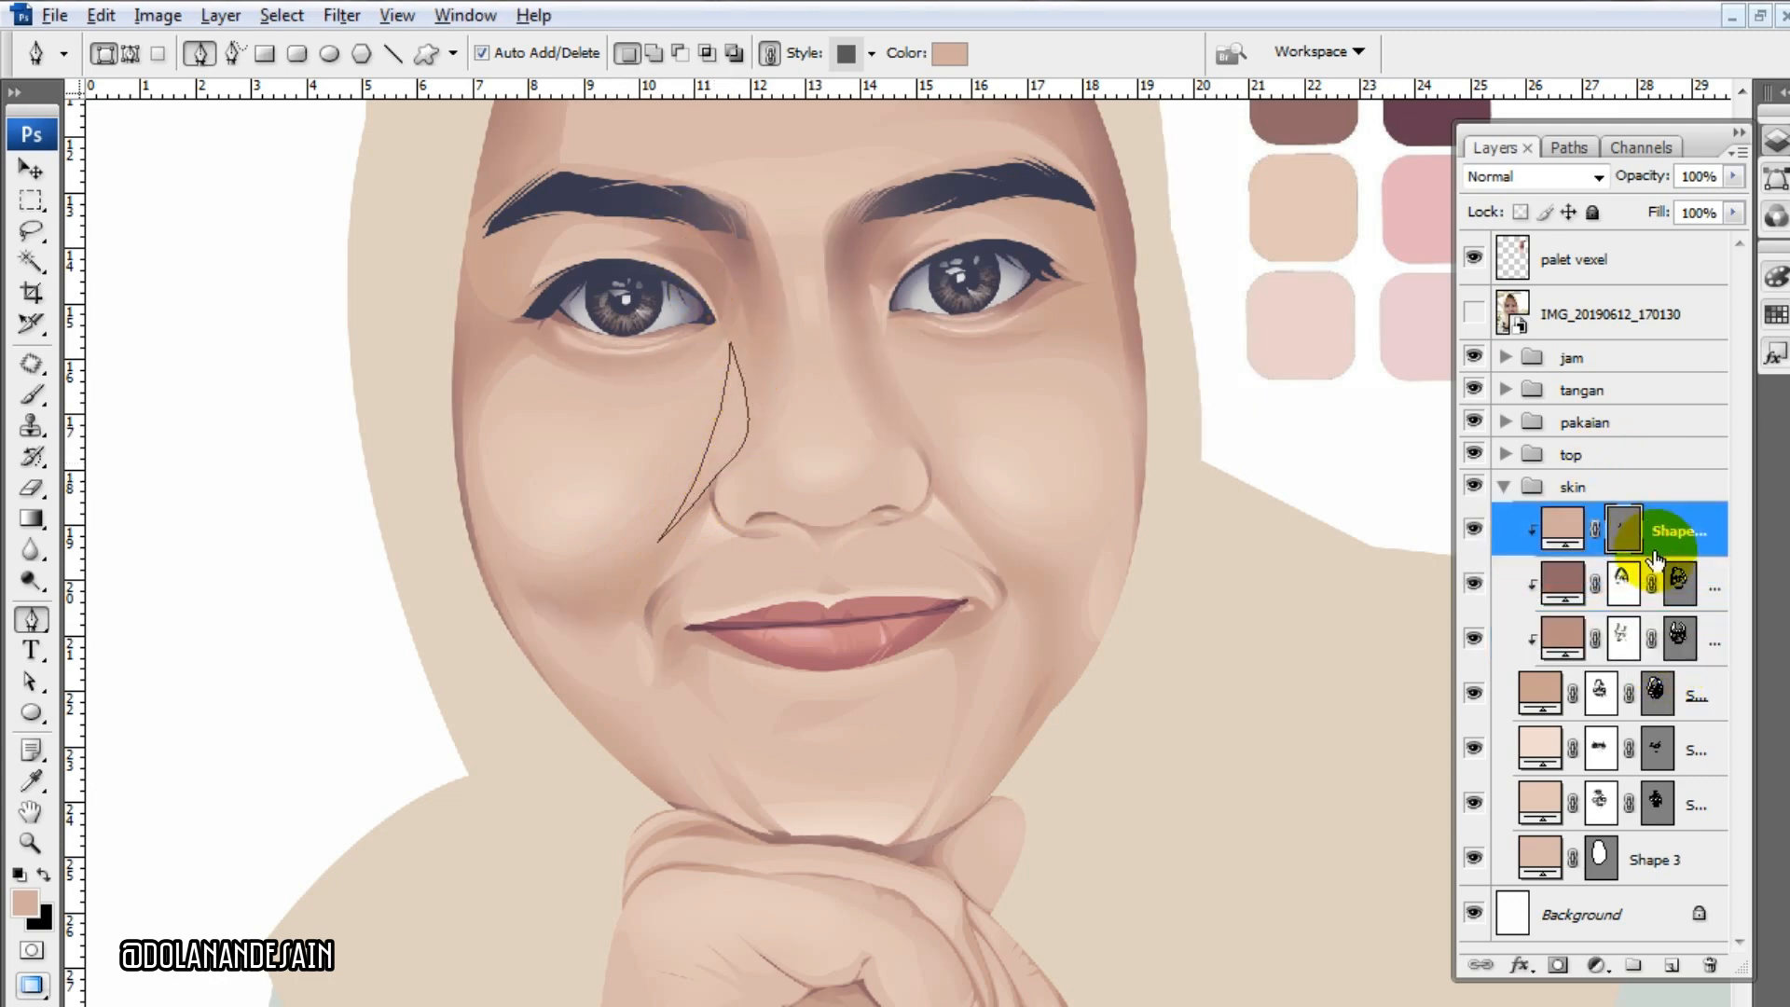
scroll(1239, 587, "up", 3)
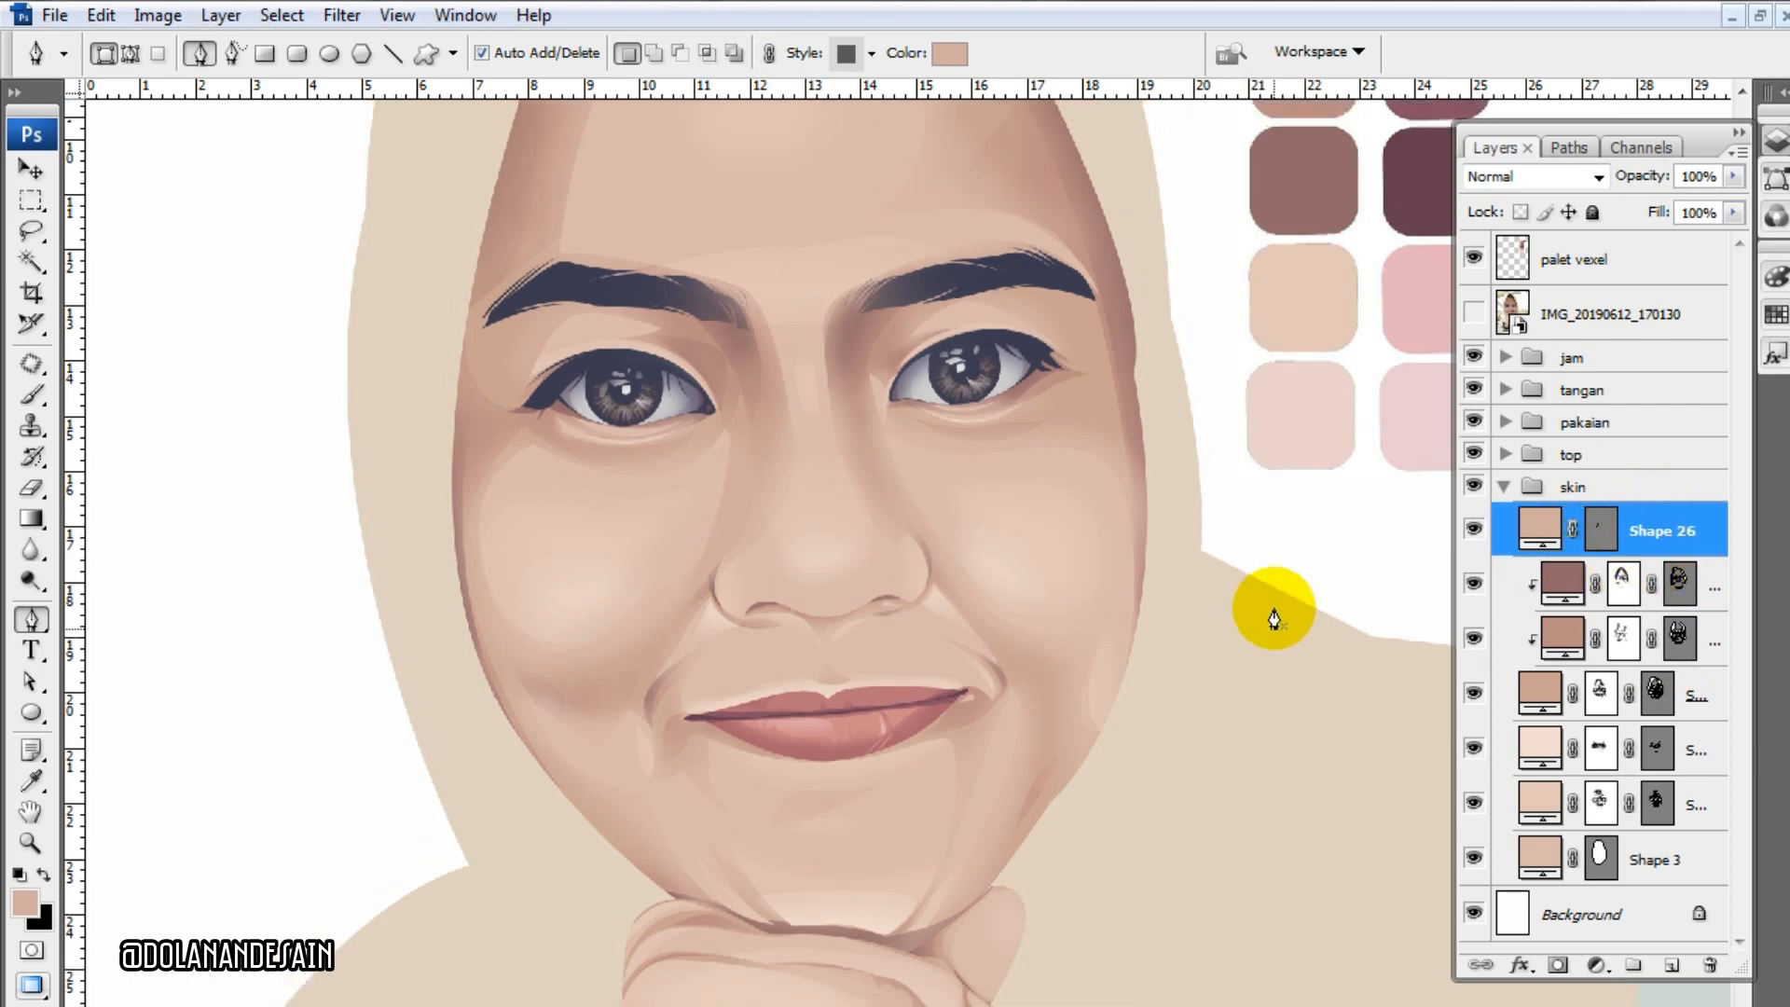
- Add a layer mask to the new nose-side shadow shape and compare the area with the reference photo
left_click(1558, 965)
left_click(1474, 317)
left_click(1474, 317)
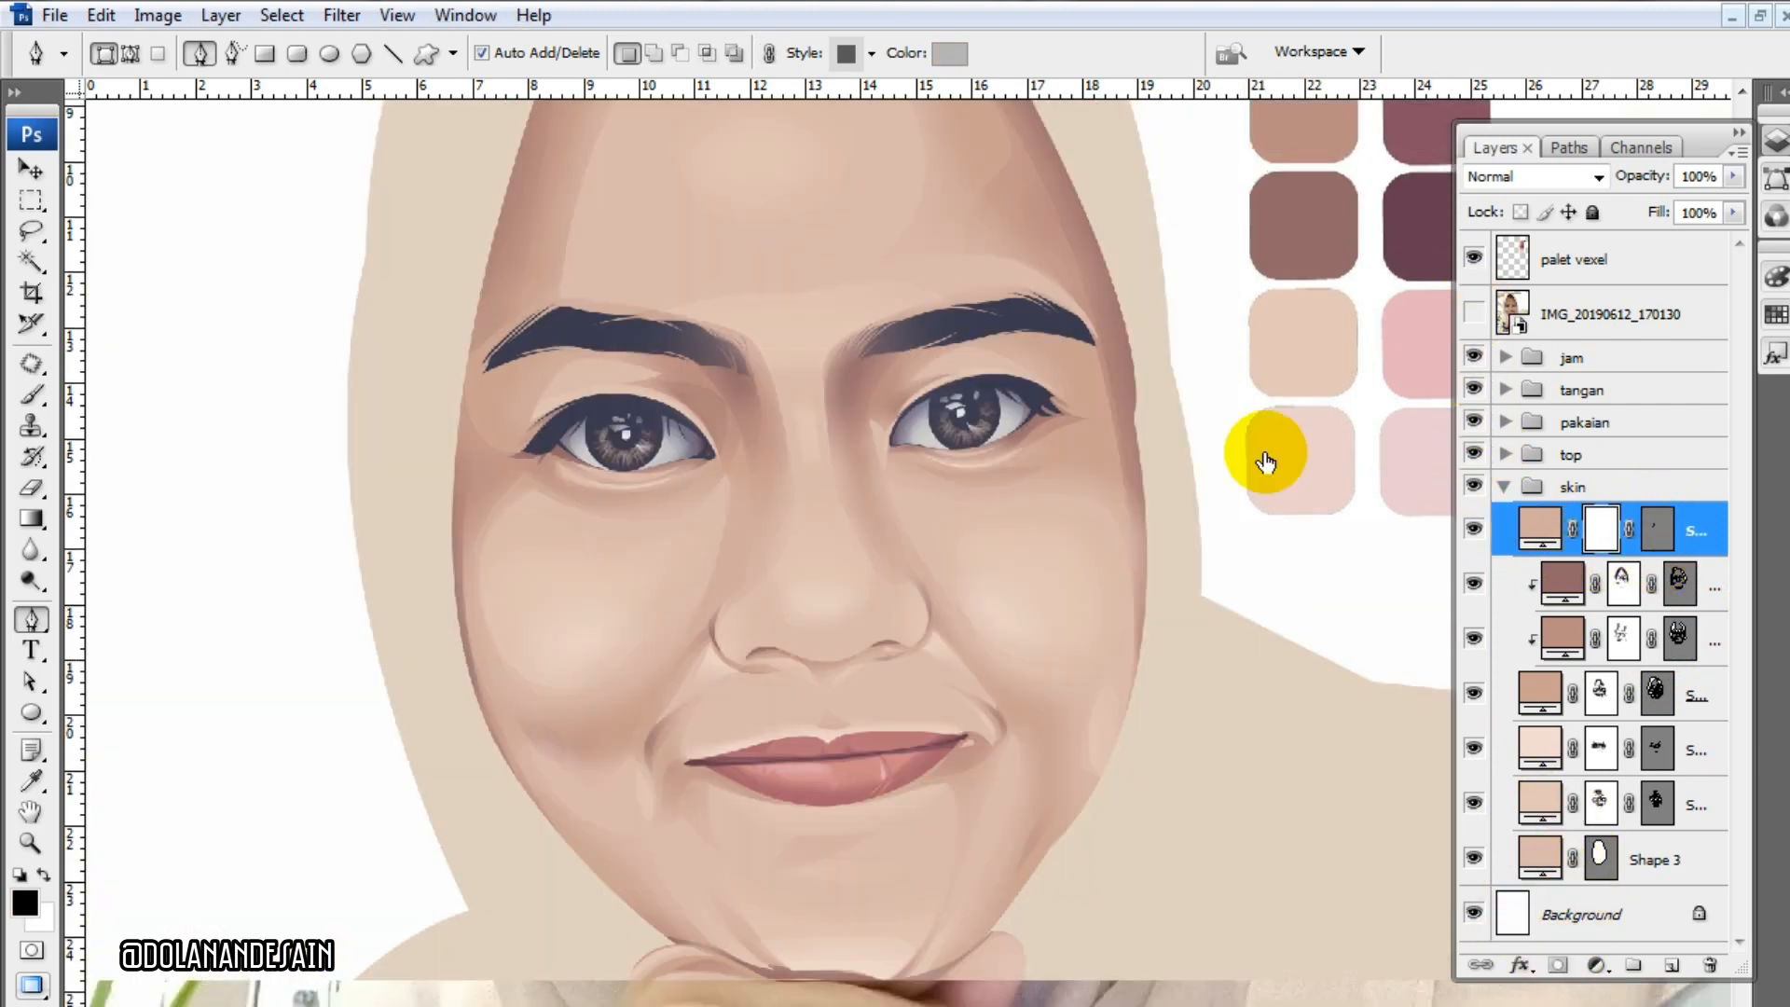
- Soften the new nose-side shadow on its layer mask with a 175 px brush at 21% opacity and compare it with the reference photo
key("b")
key("bracketright")
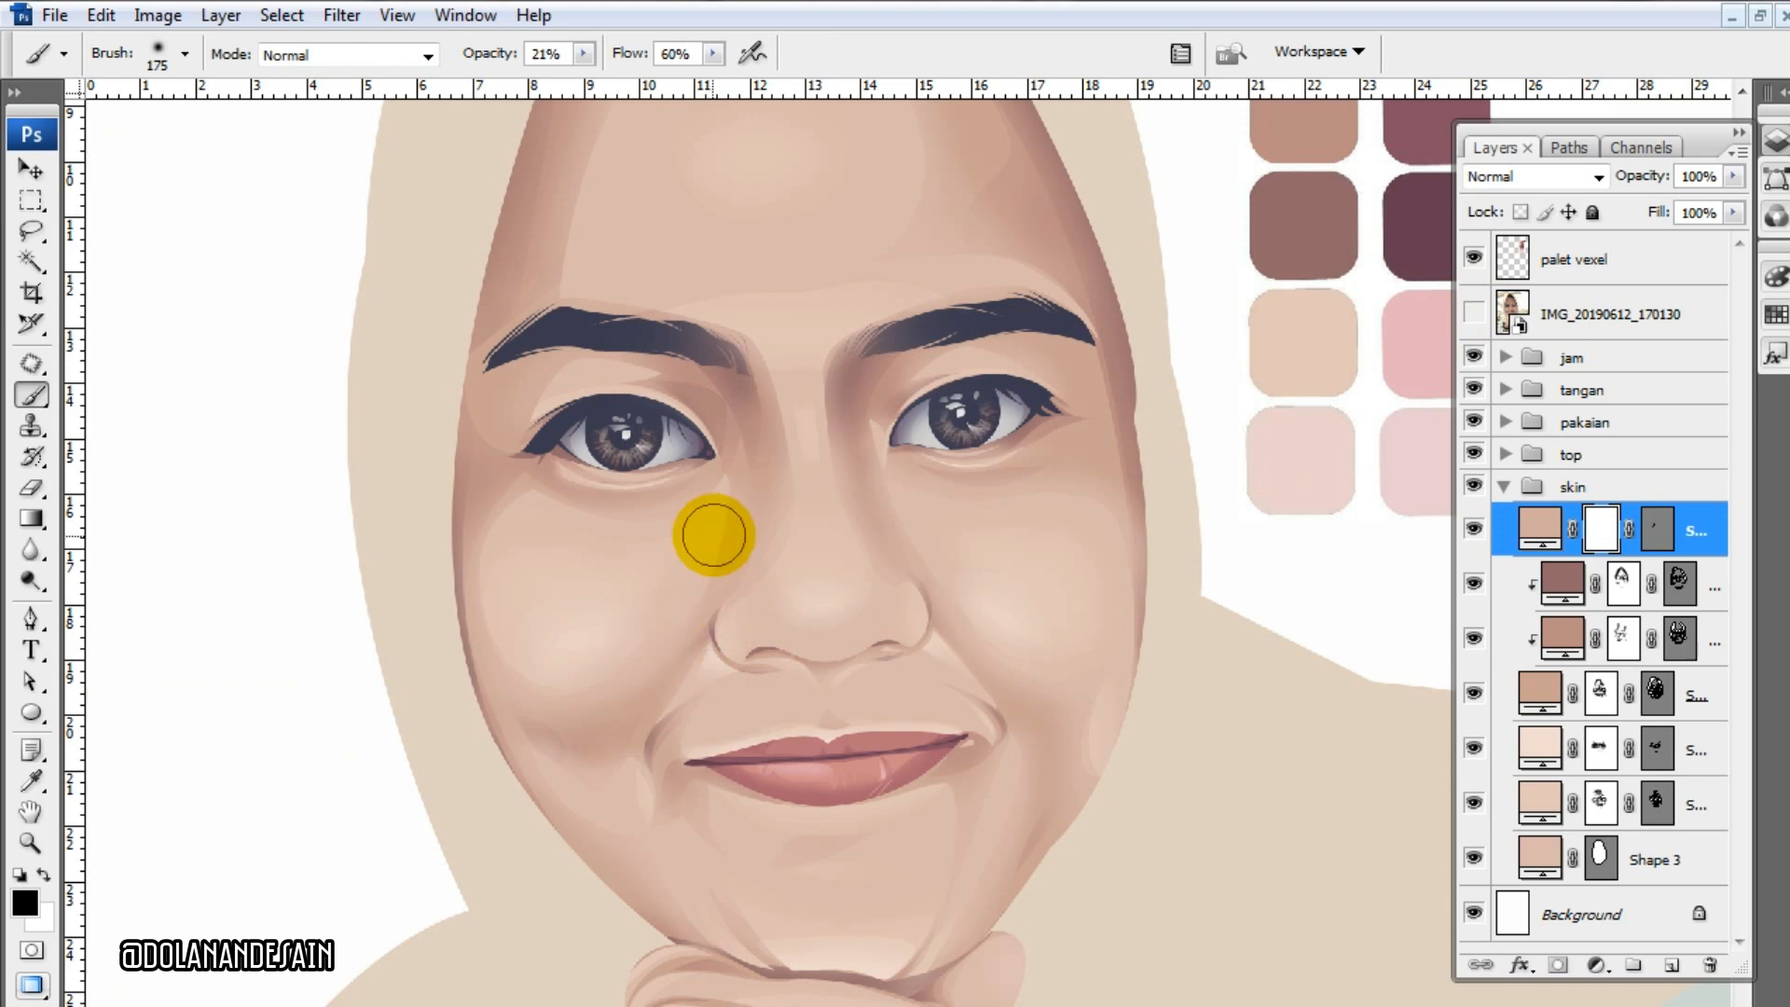
key("ctrl+minus")
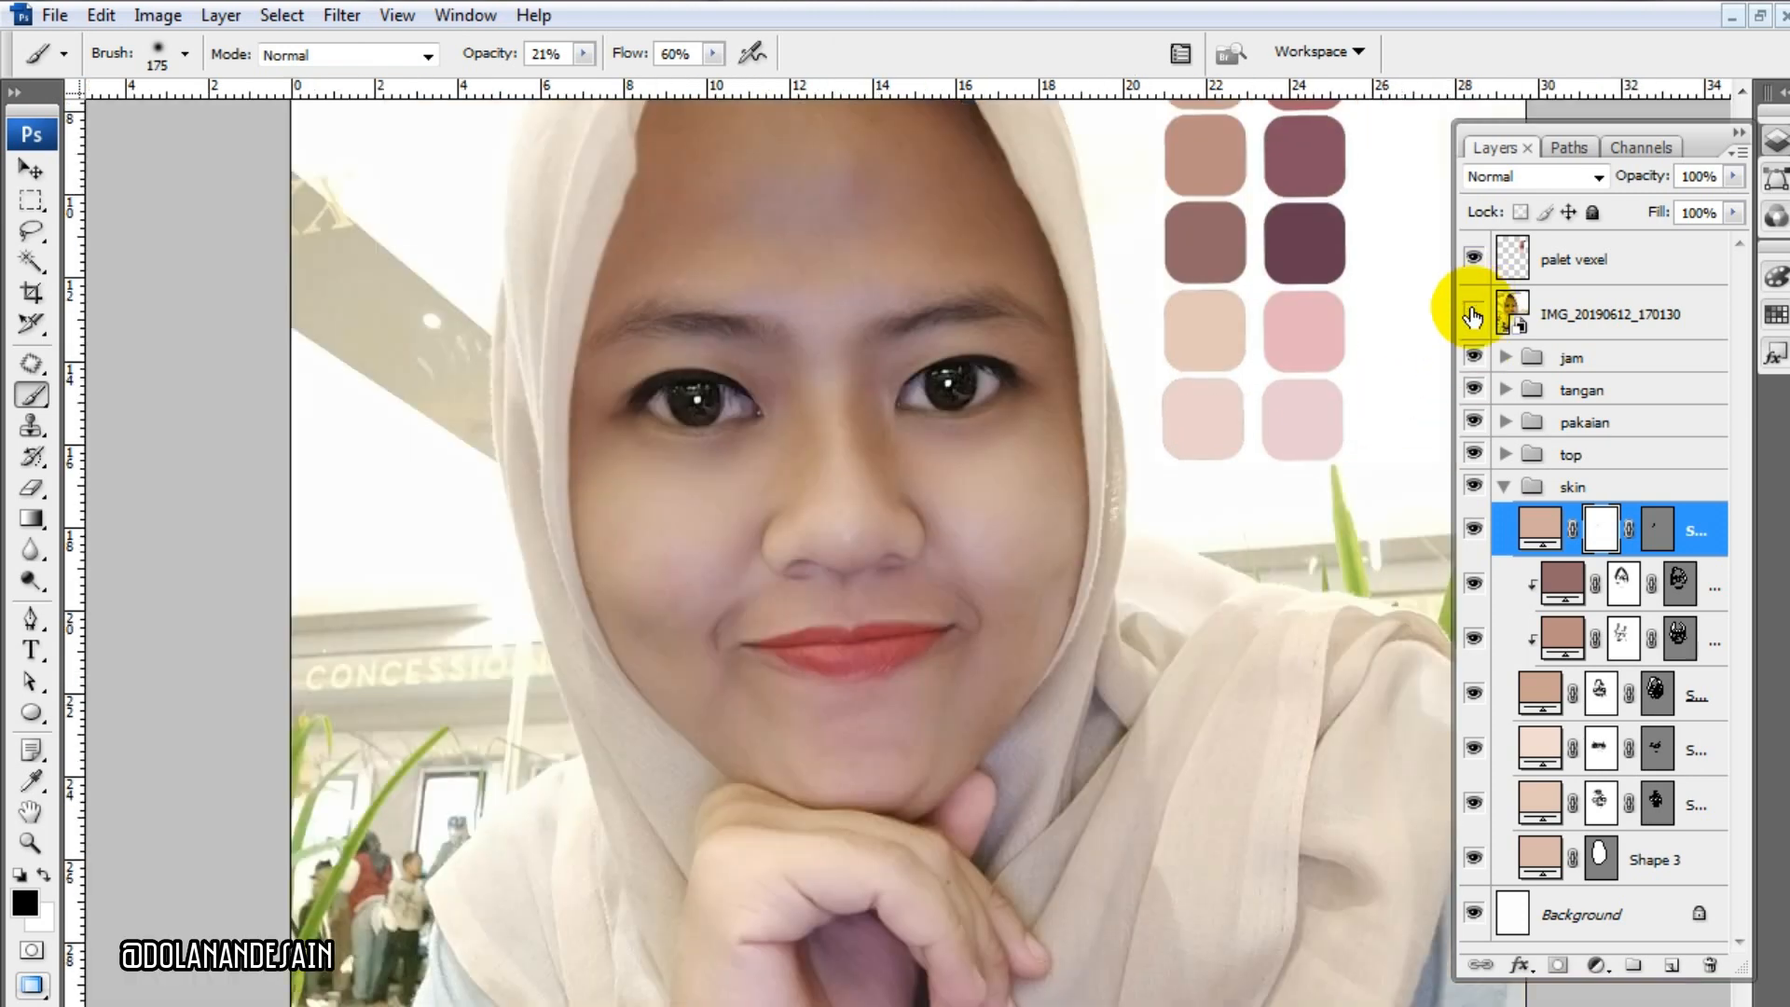
left_click(1474, 317)
key("ctrl+minus")
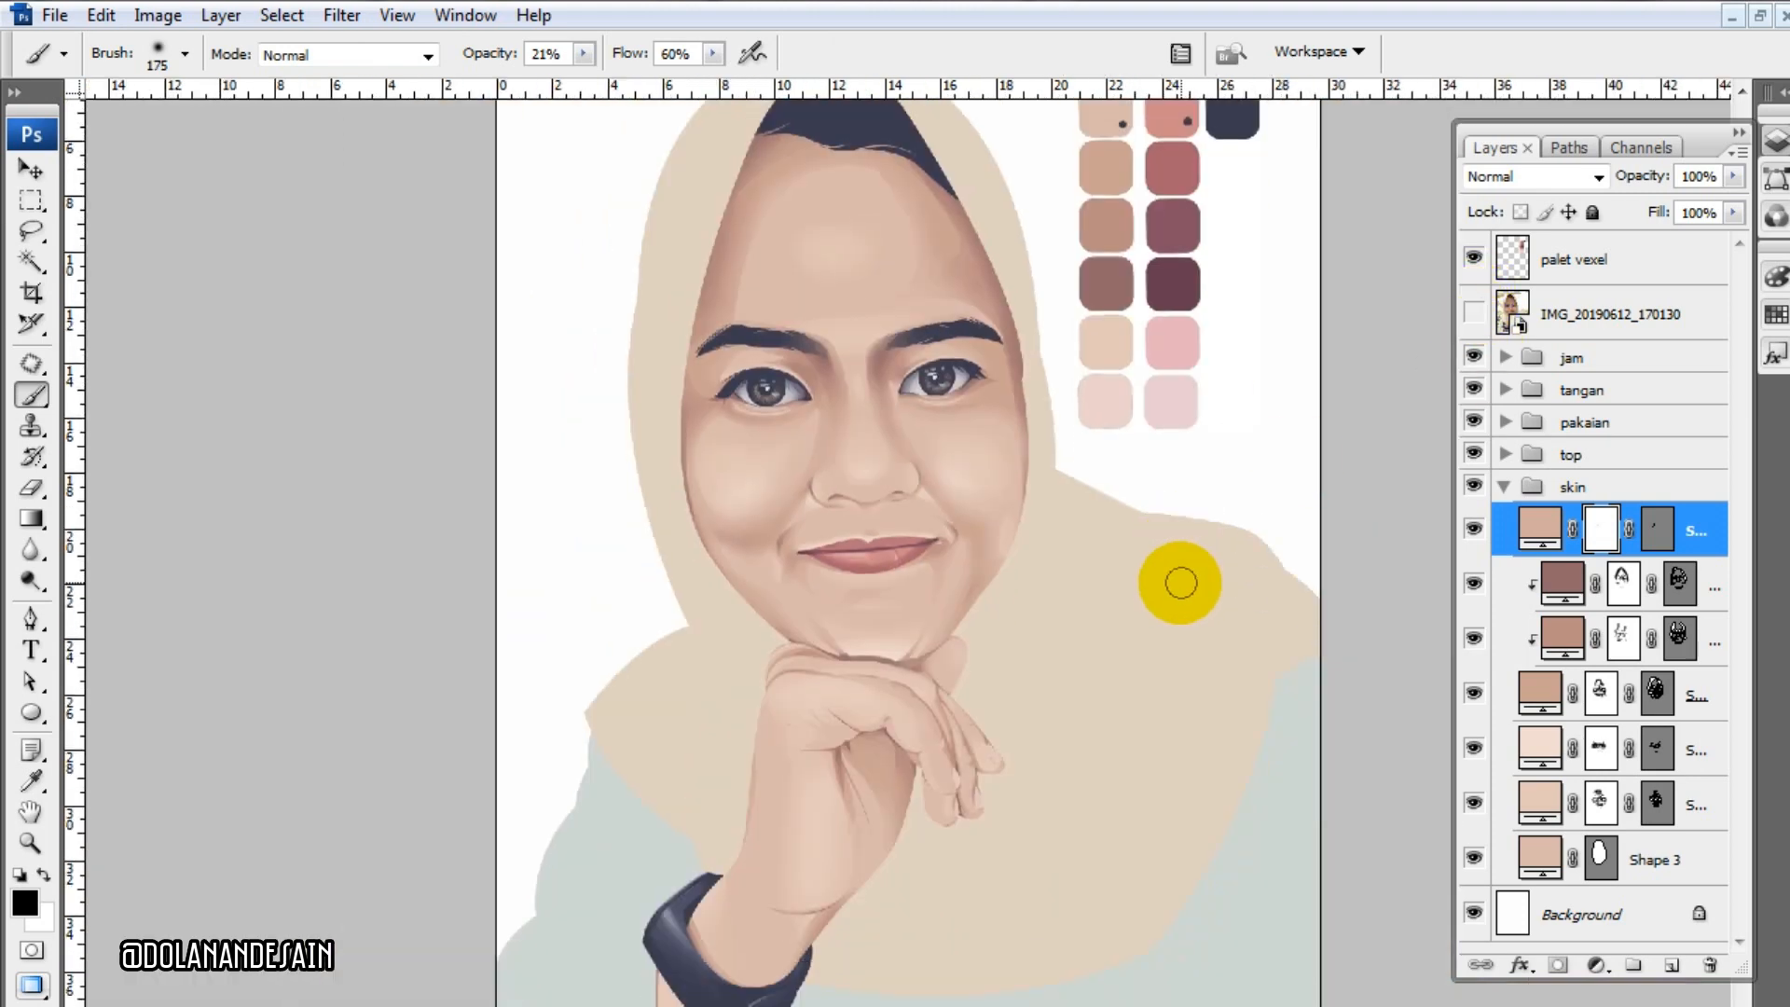
key("ctrl+plus")
key("ctrl+plus")
scroll(1078, 575, "up", 3)
key("ctrl+minus")
scroll(1275, 591, "up", 2)
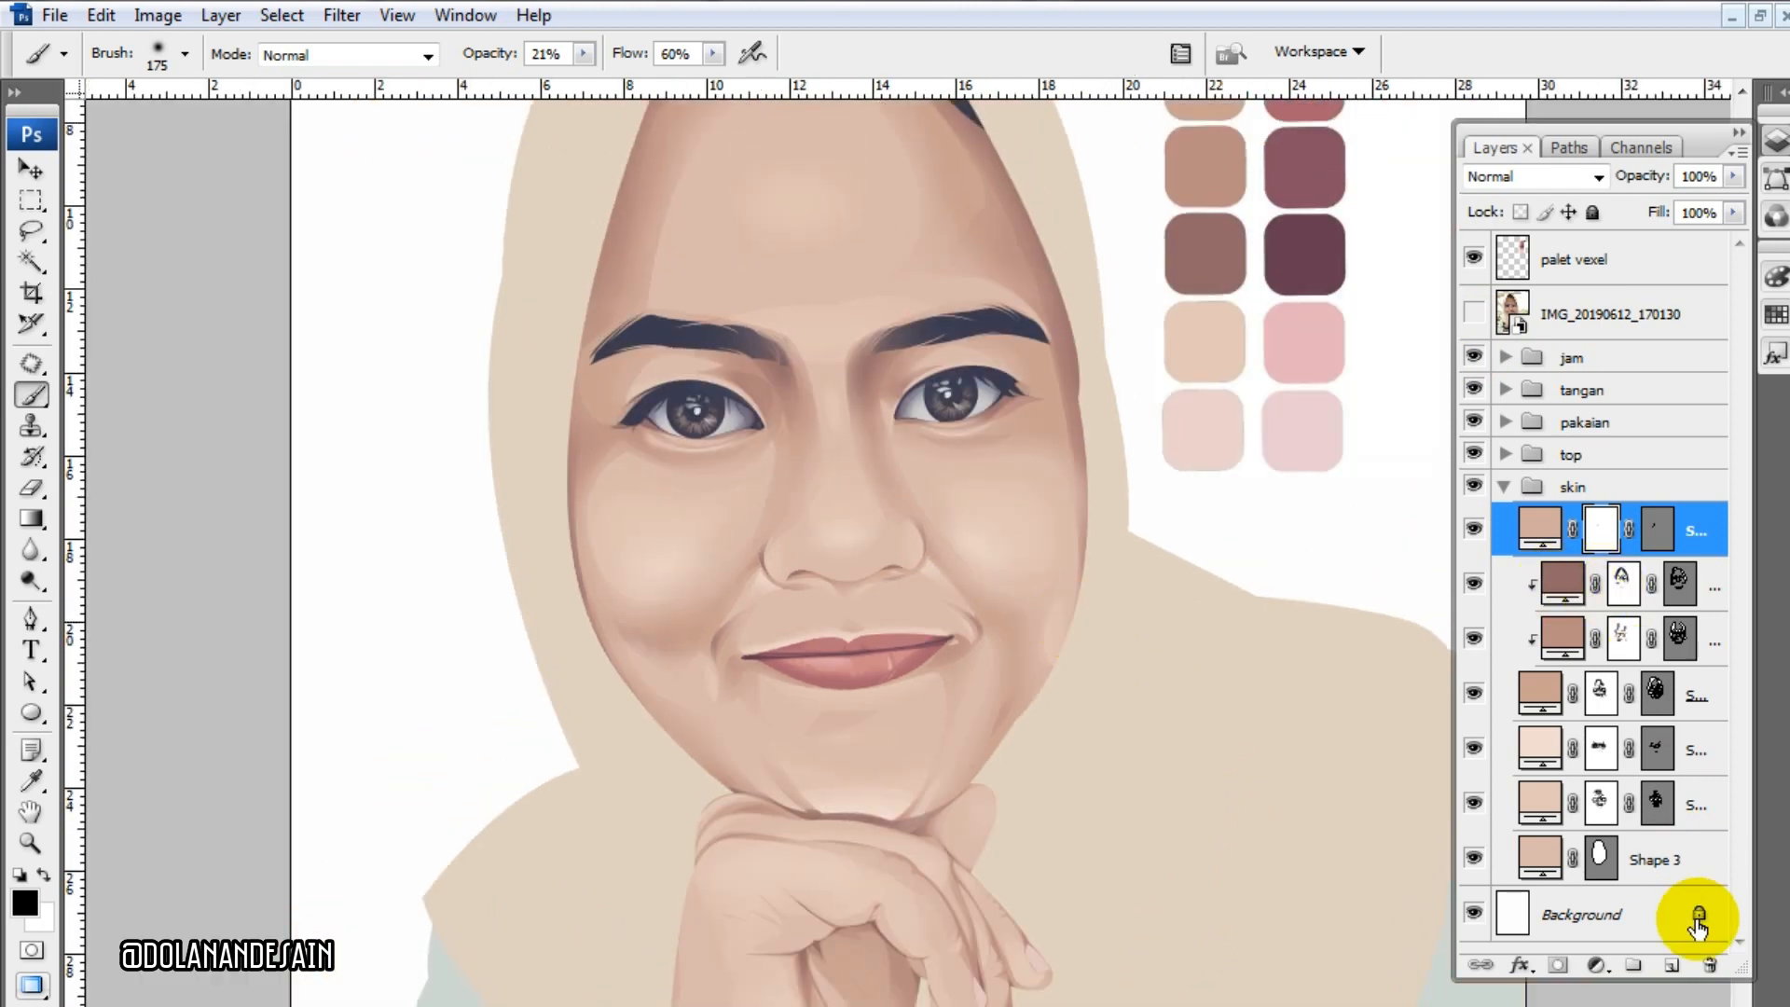
- Add an empty layer at the top of the skin group and check the face against the reference photo
left_click(1672, 965)
left_click(1474, 315)
left_click(1474, 316)
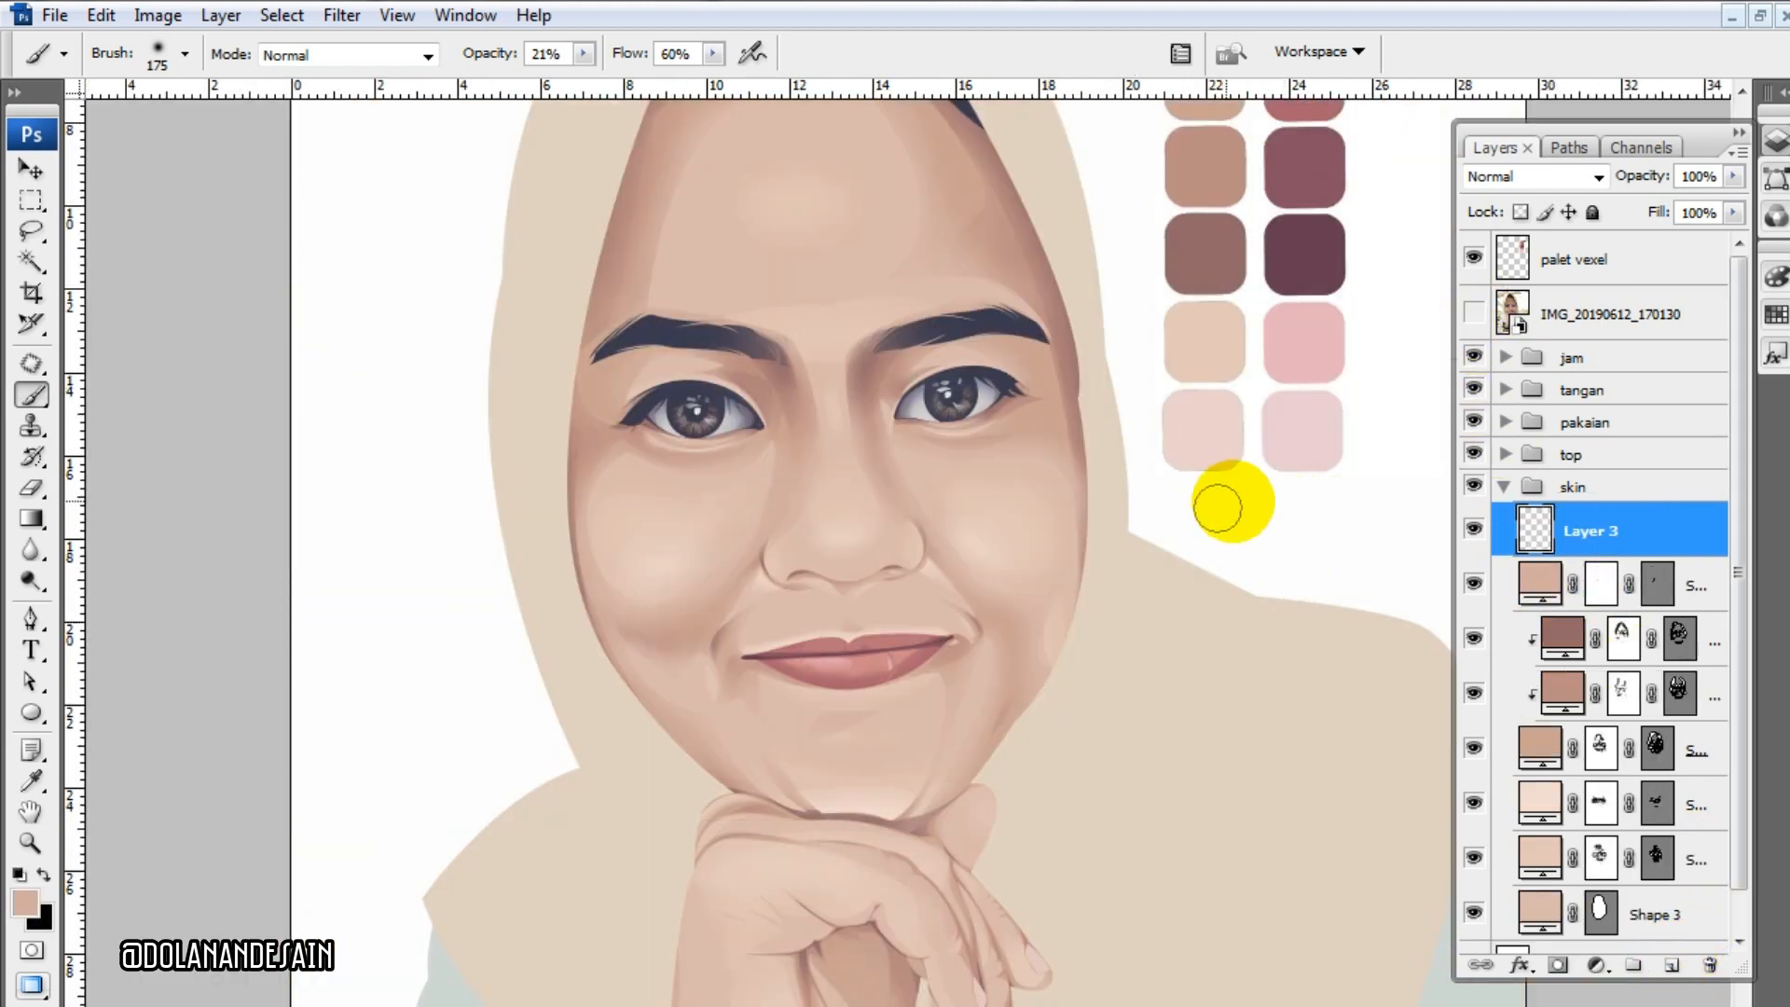
- Blend the pale highlight shape on its layer mask using a 200 px brush at 21% opacity
scroll(1630, 729, "down", 1)
left_click(1653, 764)
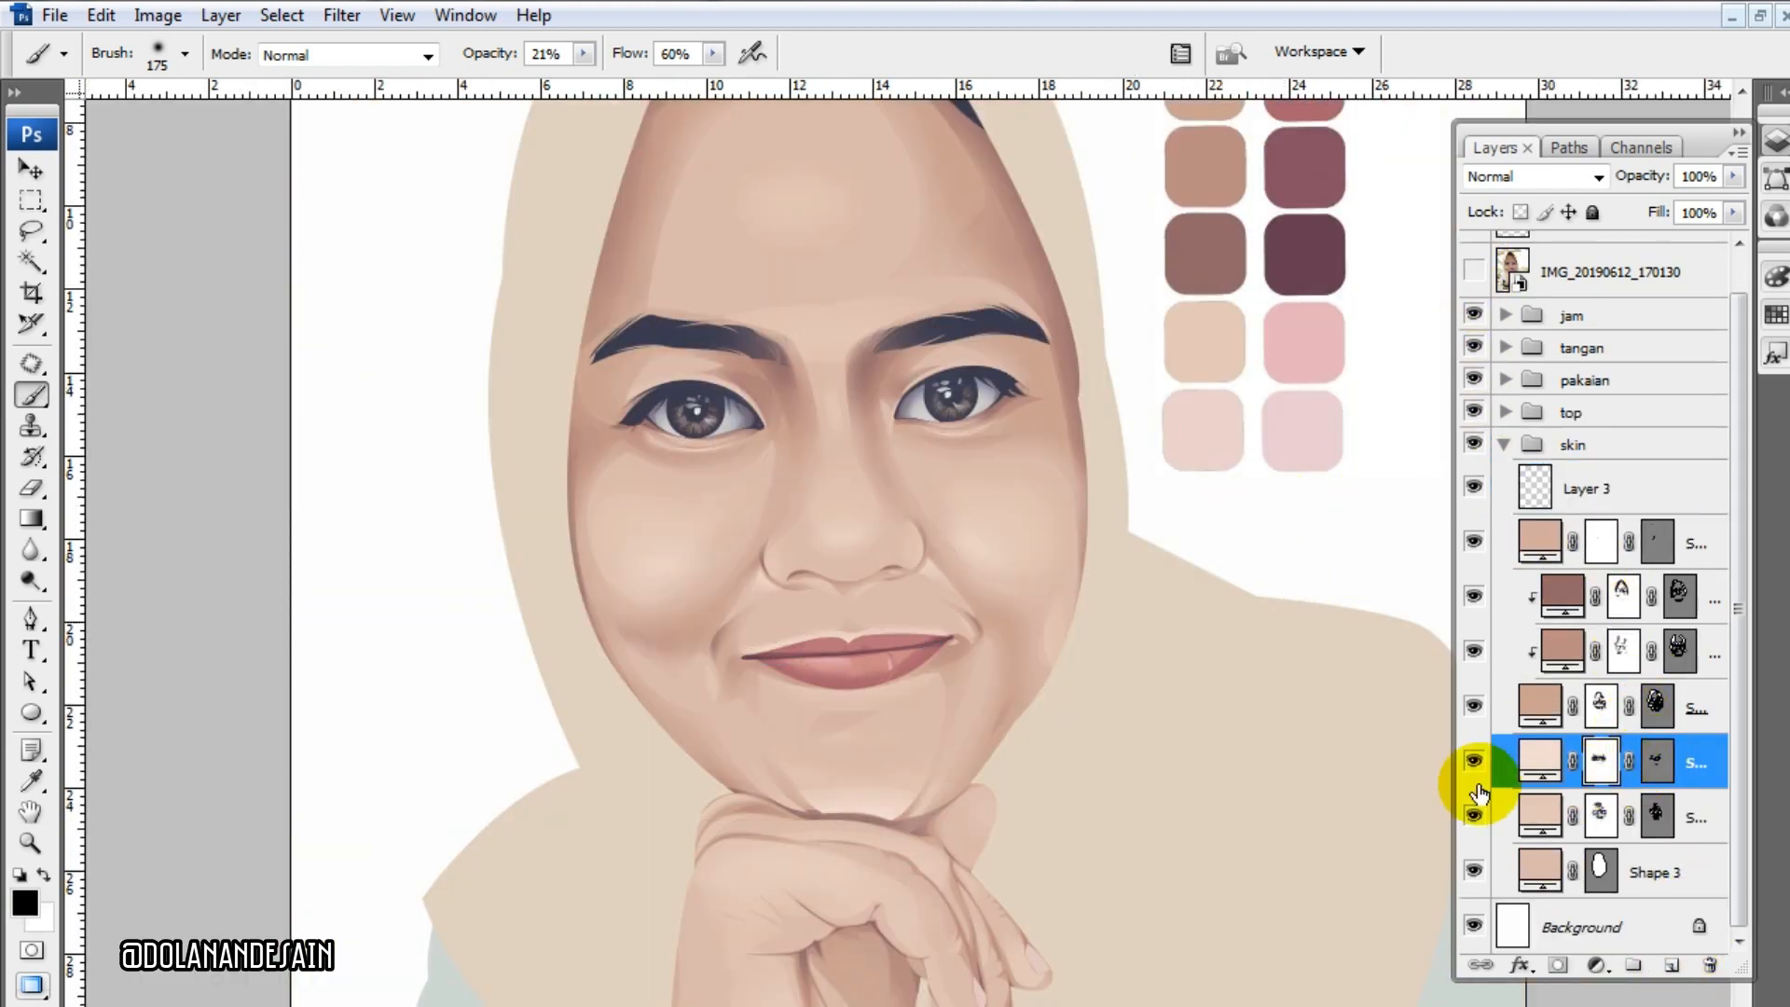
key("bracketright")
key("bracketright")
key("bracketright")
key("bracketright")
key("bracketright")
key("bracketright")
key("bracketright")
key("bracketright")
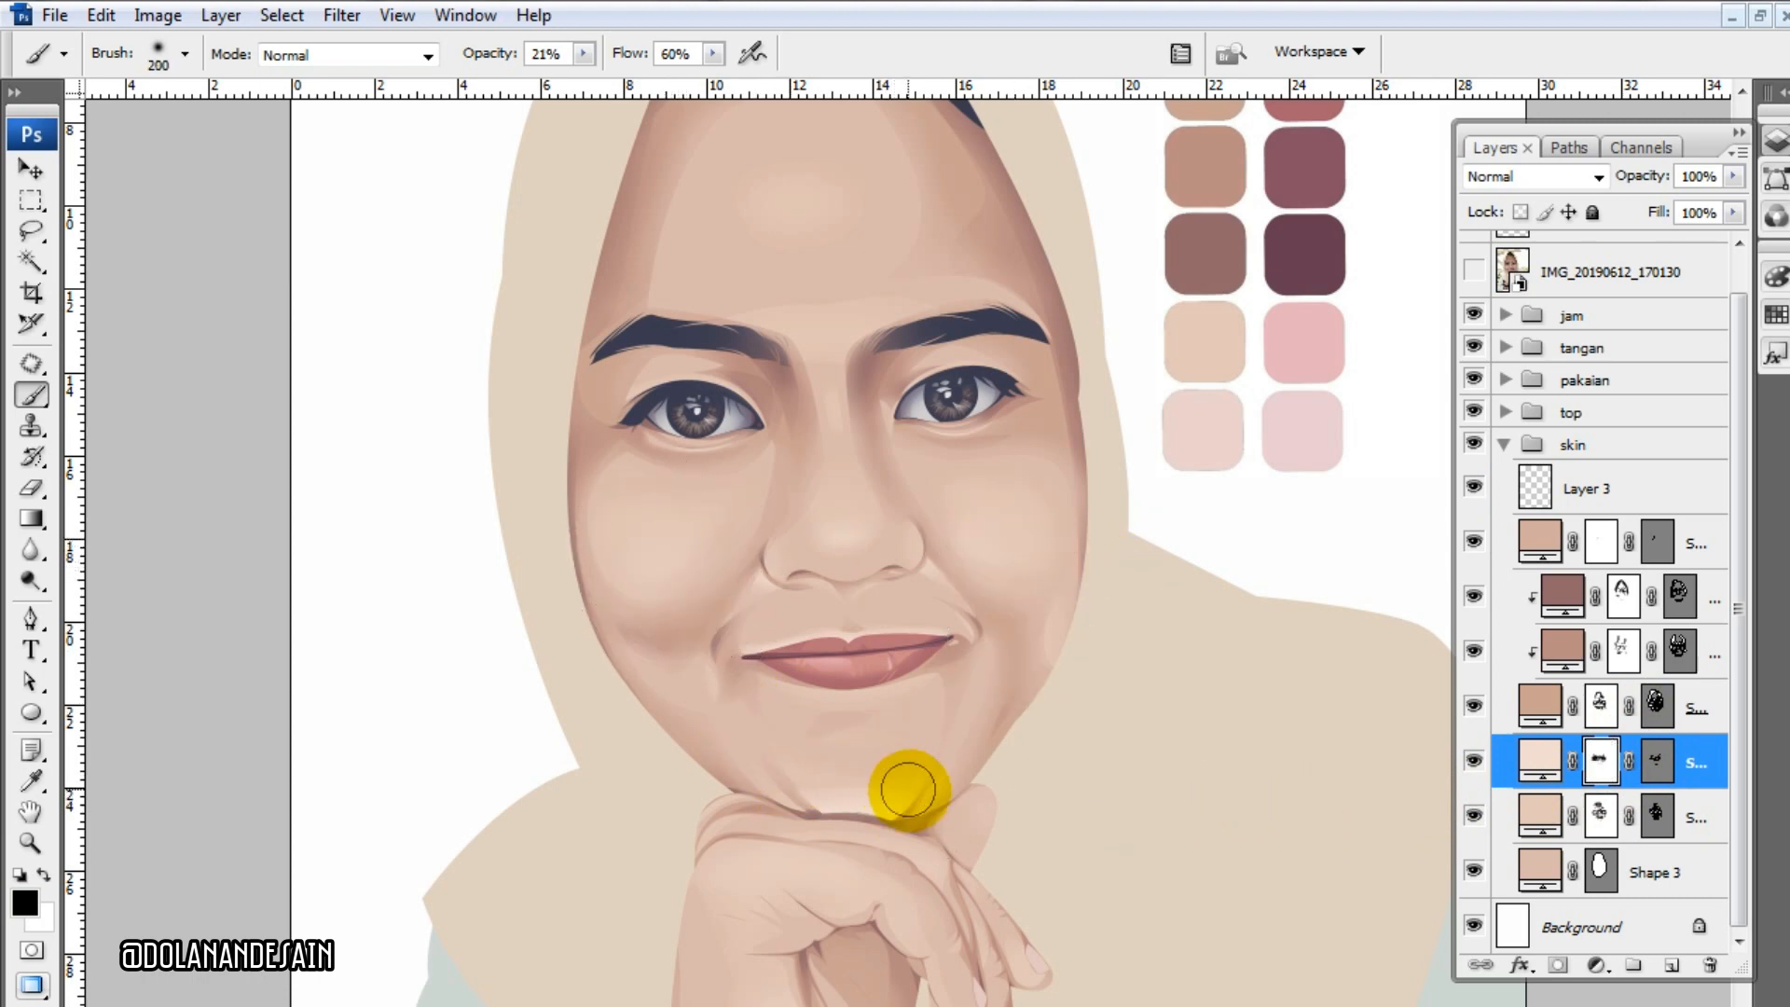
scroll(851, 709, "down", 3)
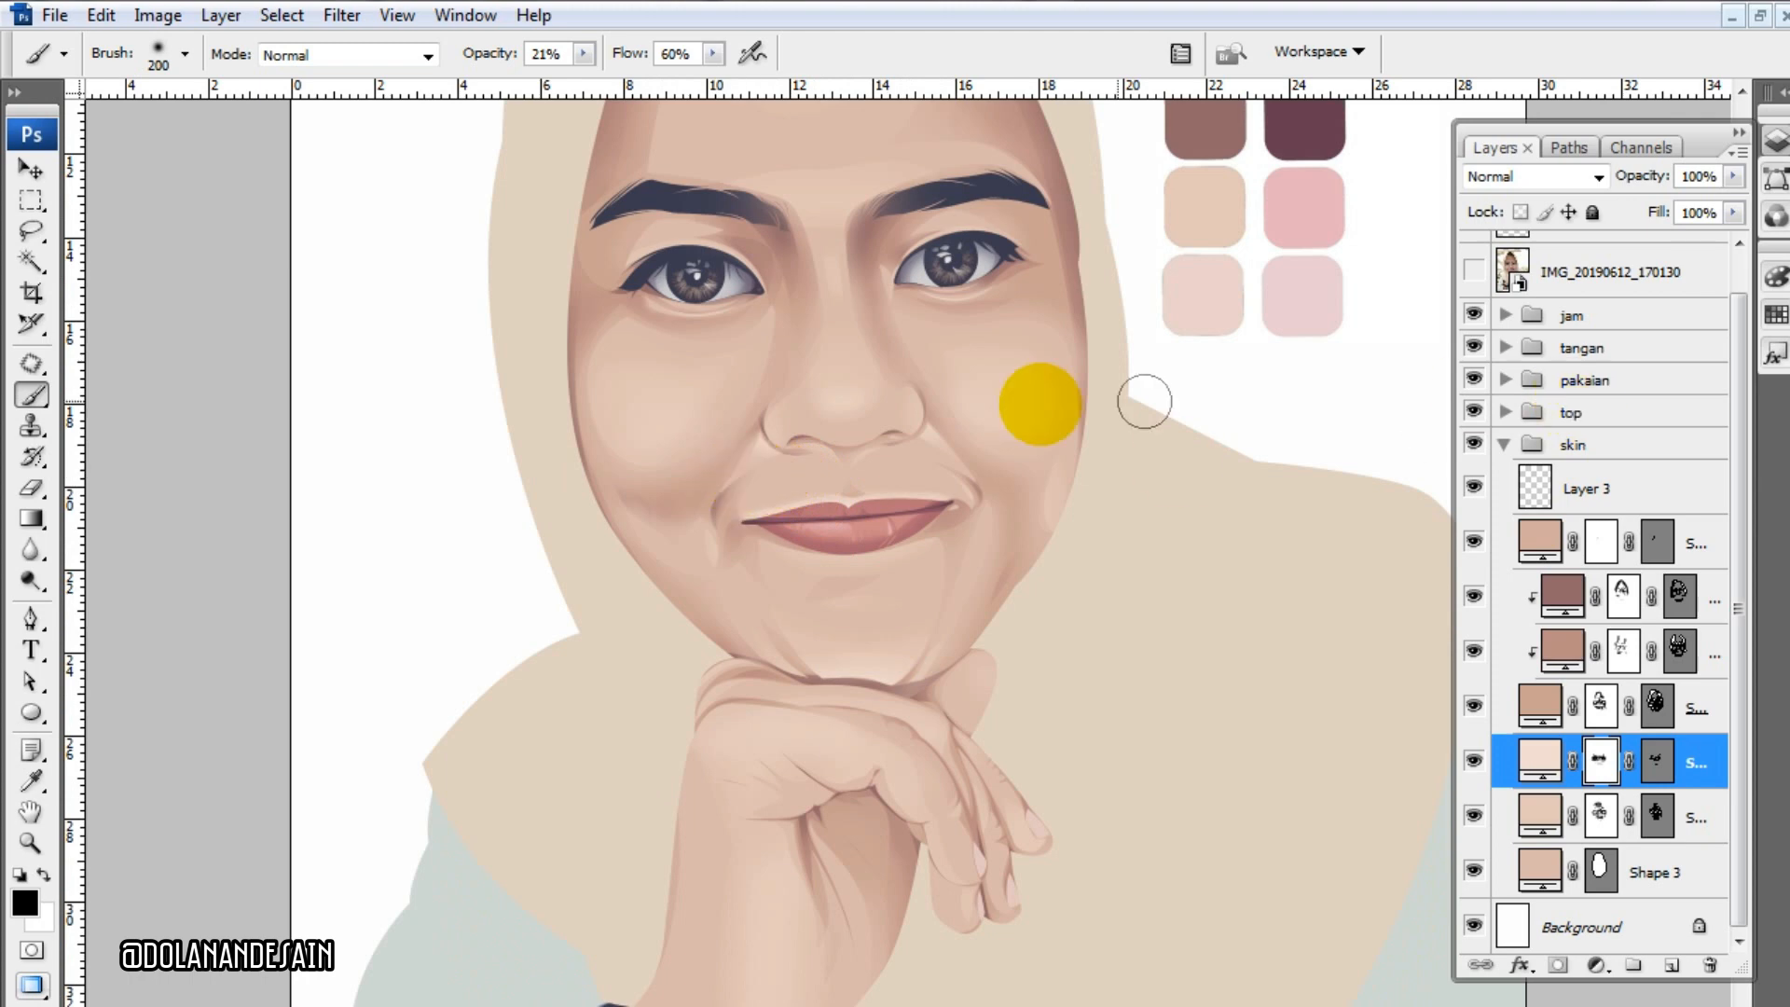
scroll(938, 438, "up", 4)
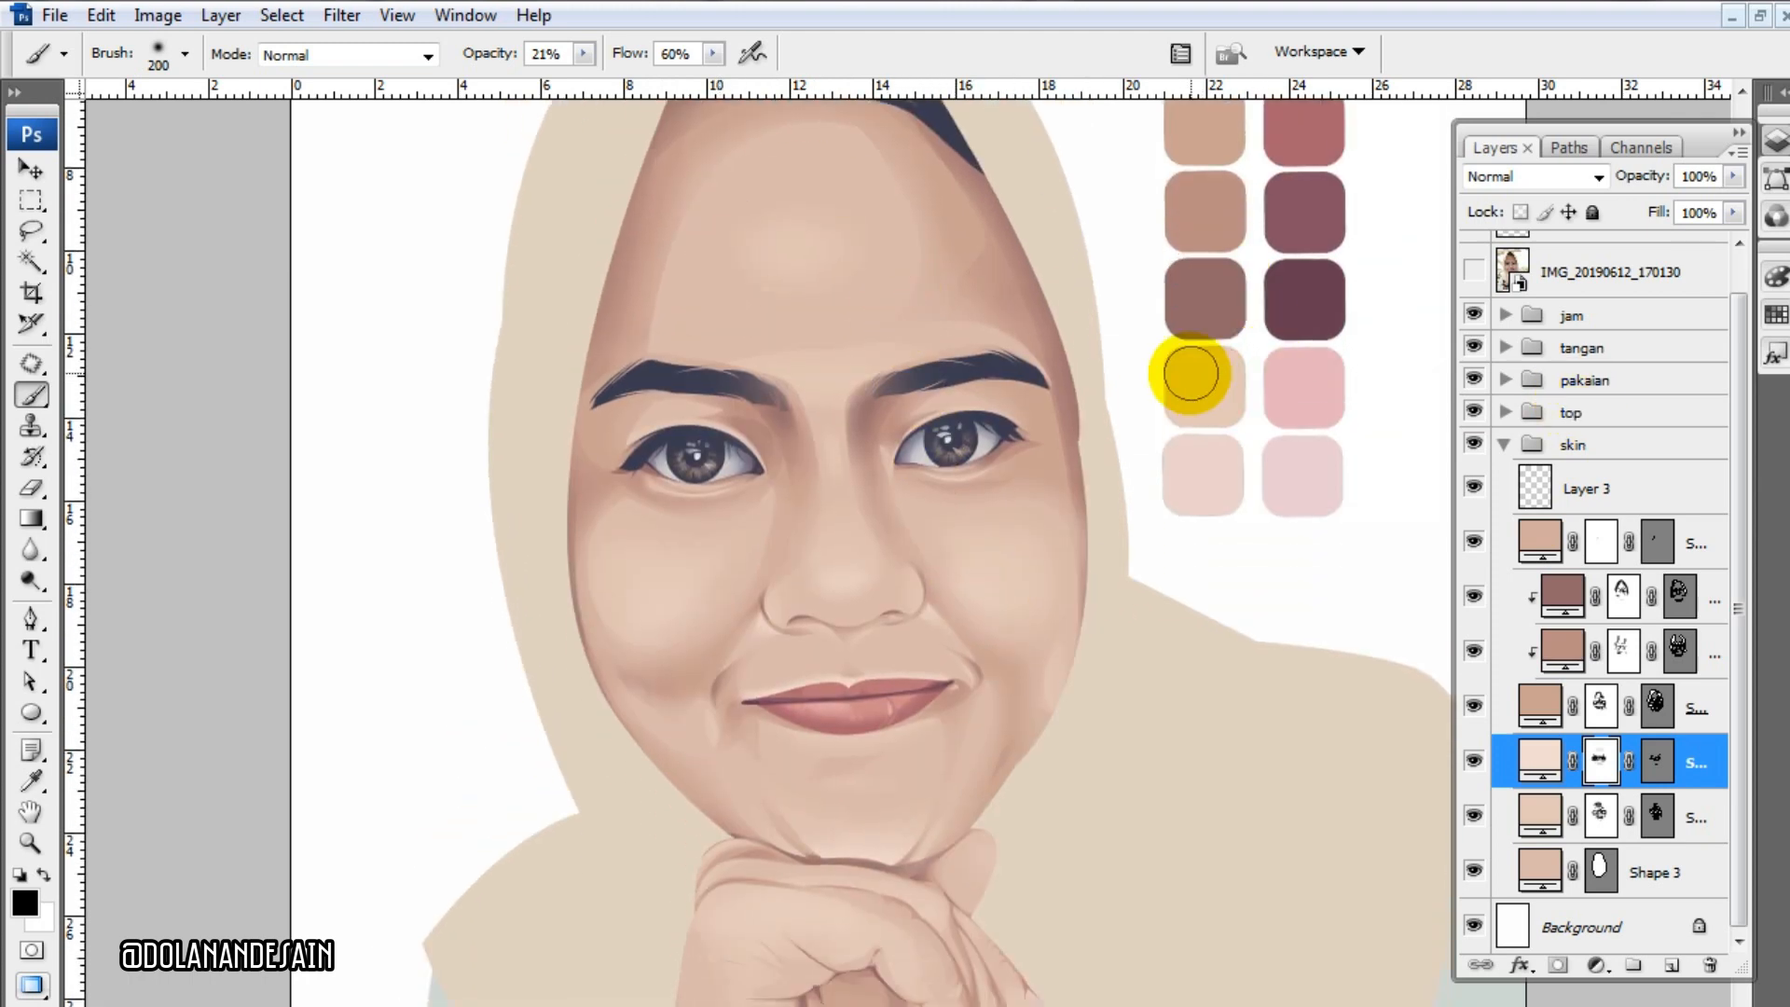
- Make the empty top skin layer active and sample a light beige skin tone as the brush colour
left_click(940, 326, "alt")
scroll(1072, 373, "down", 2)
left_click(1585, 489)
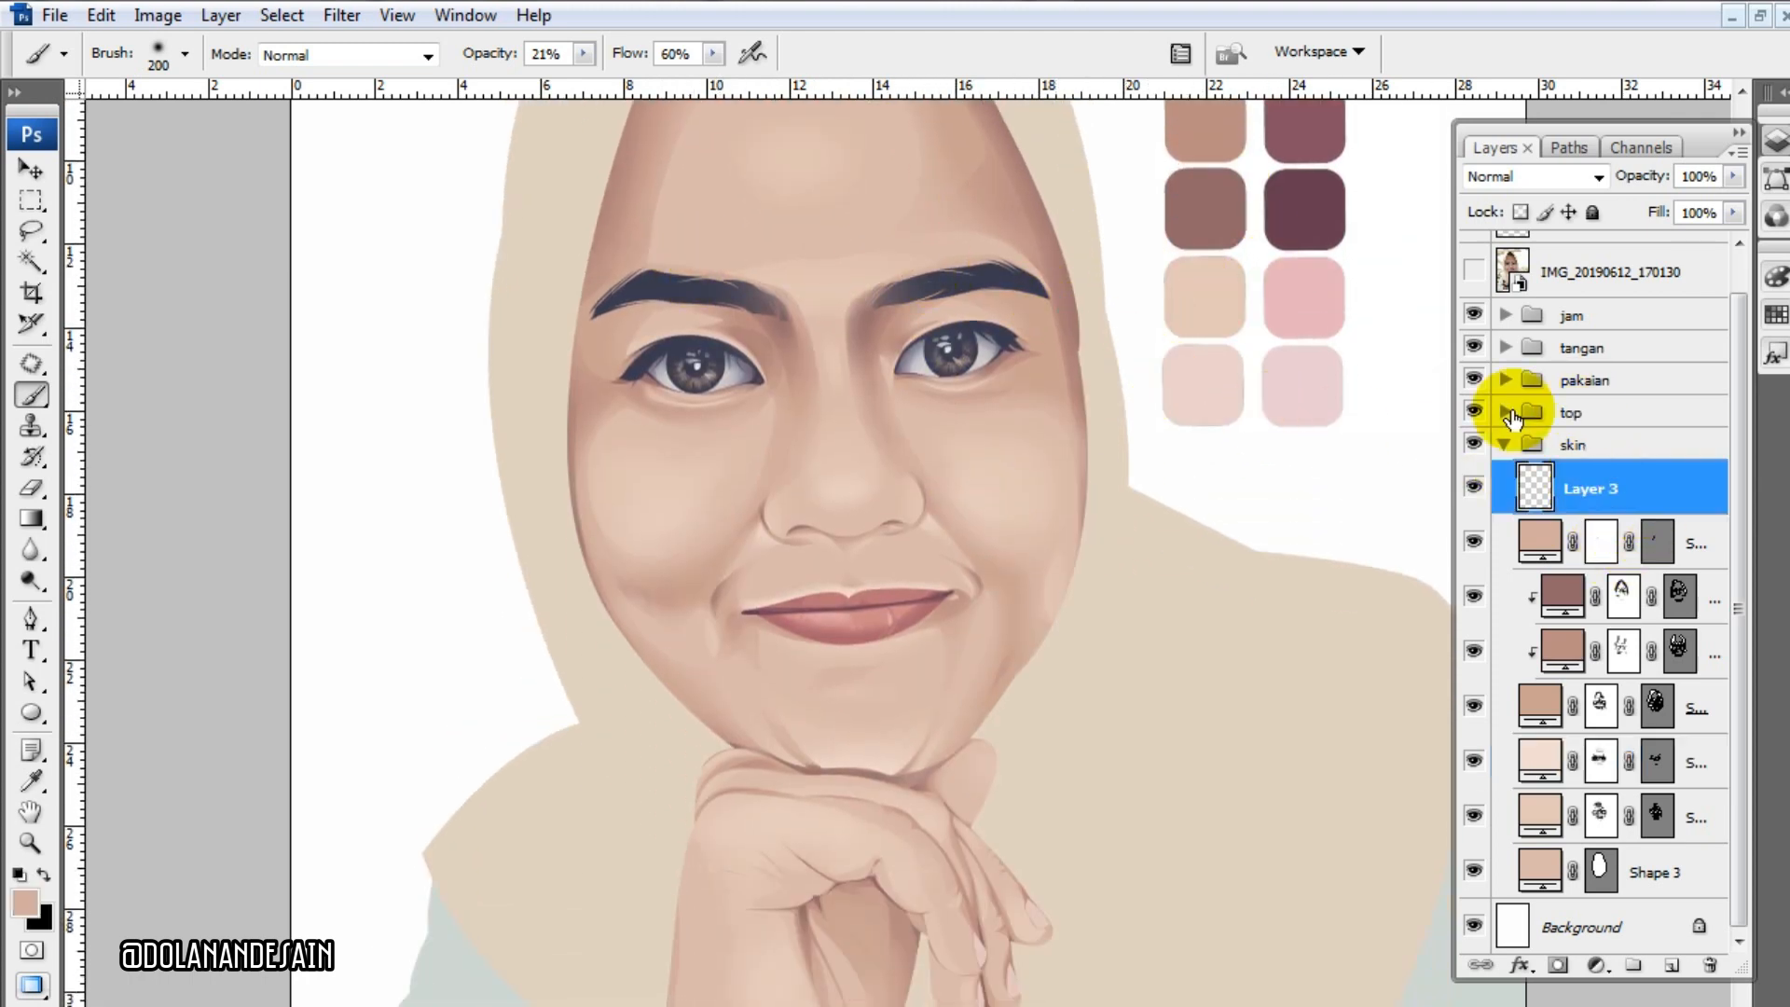
left_click(1472, 271)
left_click(1472, 271)
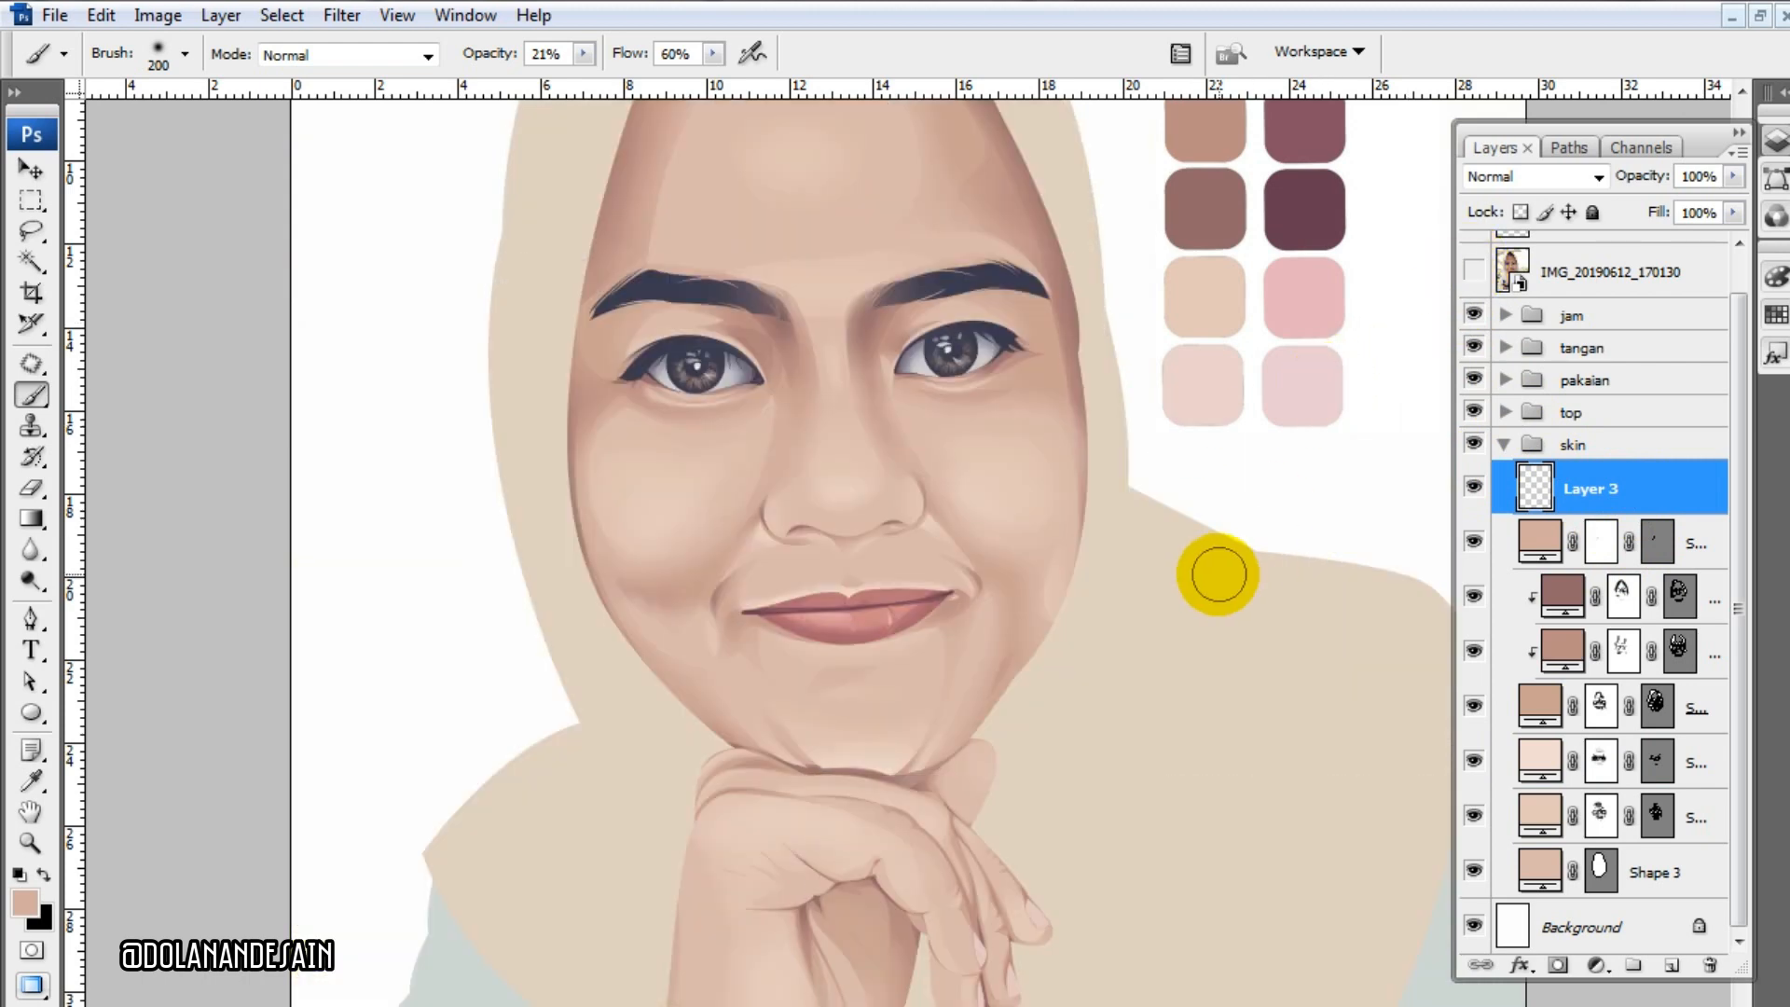
key("i")
key("b")
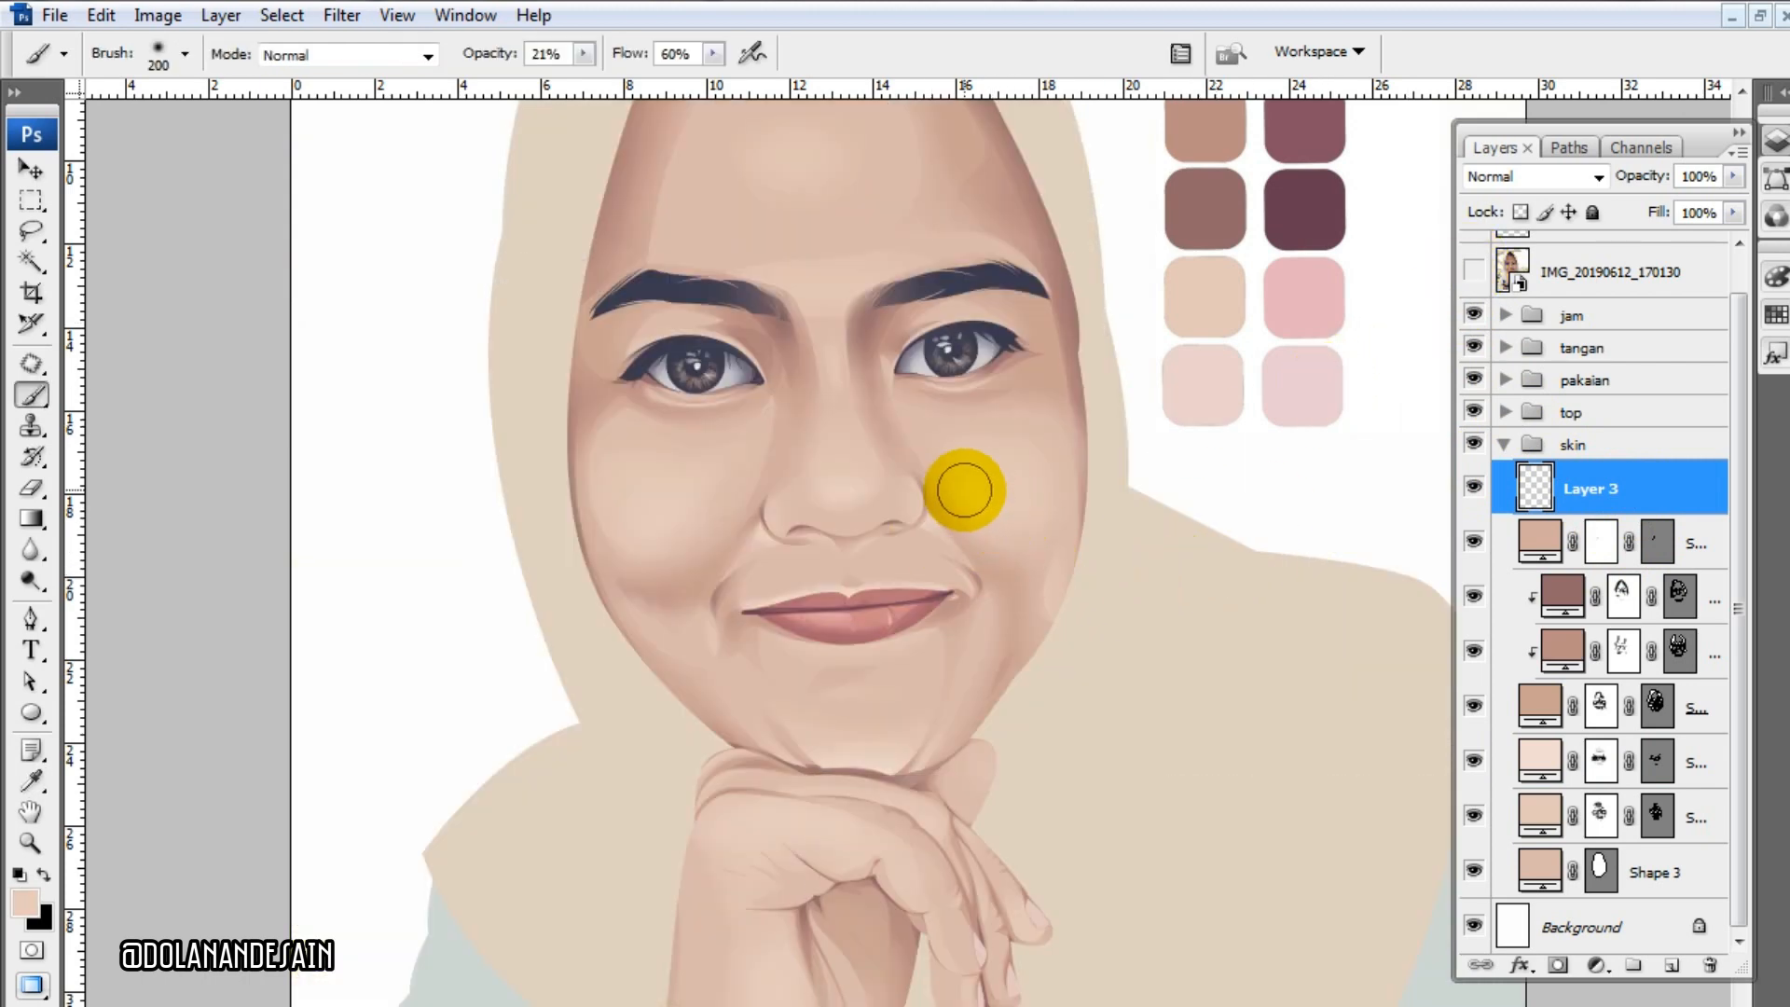
- Brush soft light highlights onto the cheeks with a 300 to 400 px brush, raising its opacity to 55% and checking the reference photo
left_click(1472, 271)
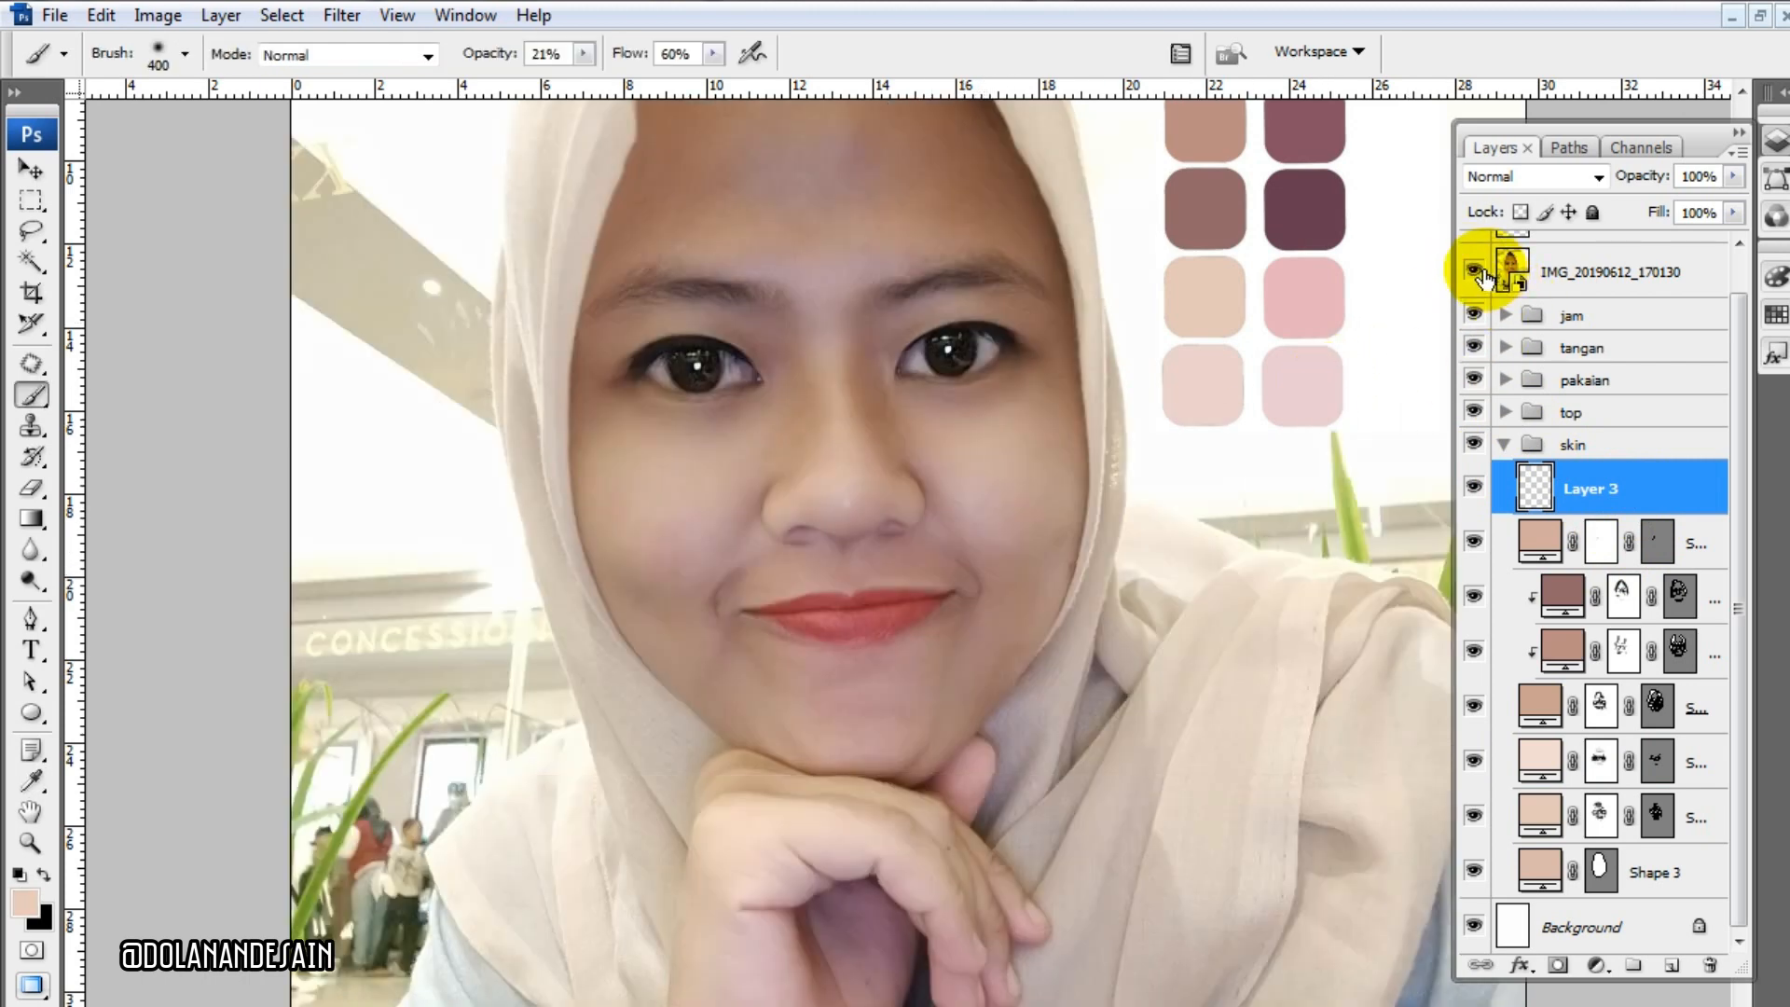
left_click(1472, 271)
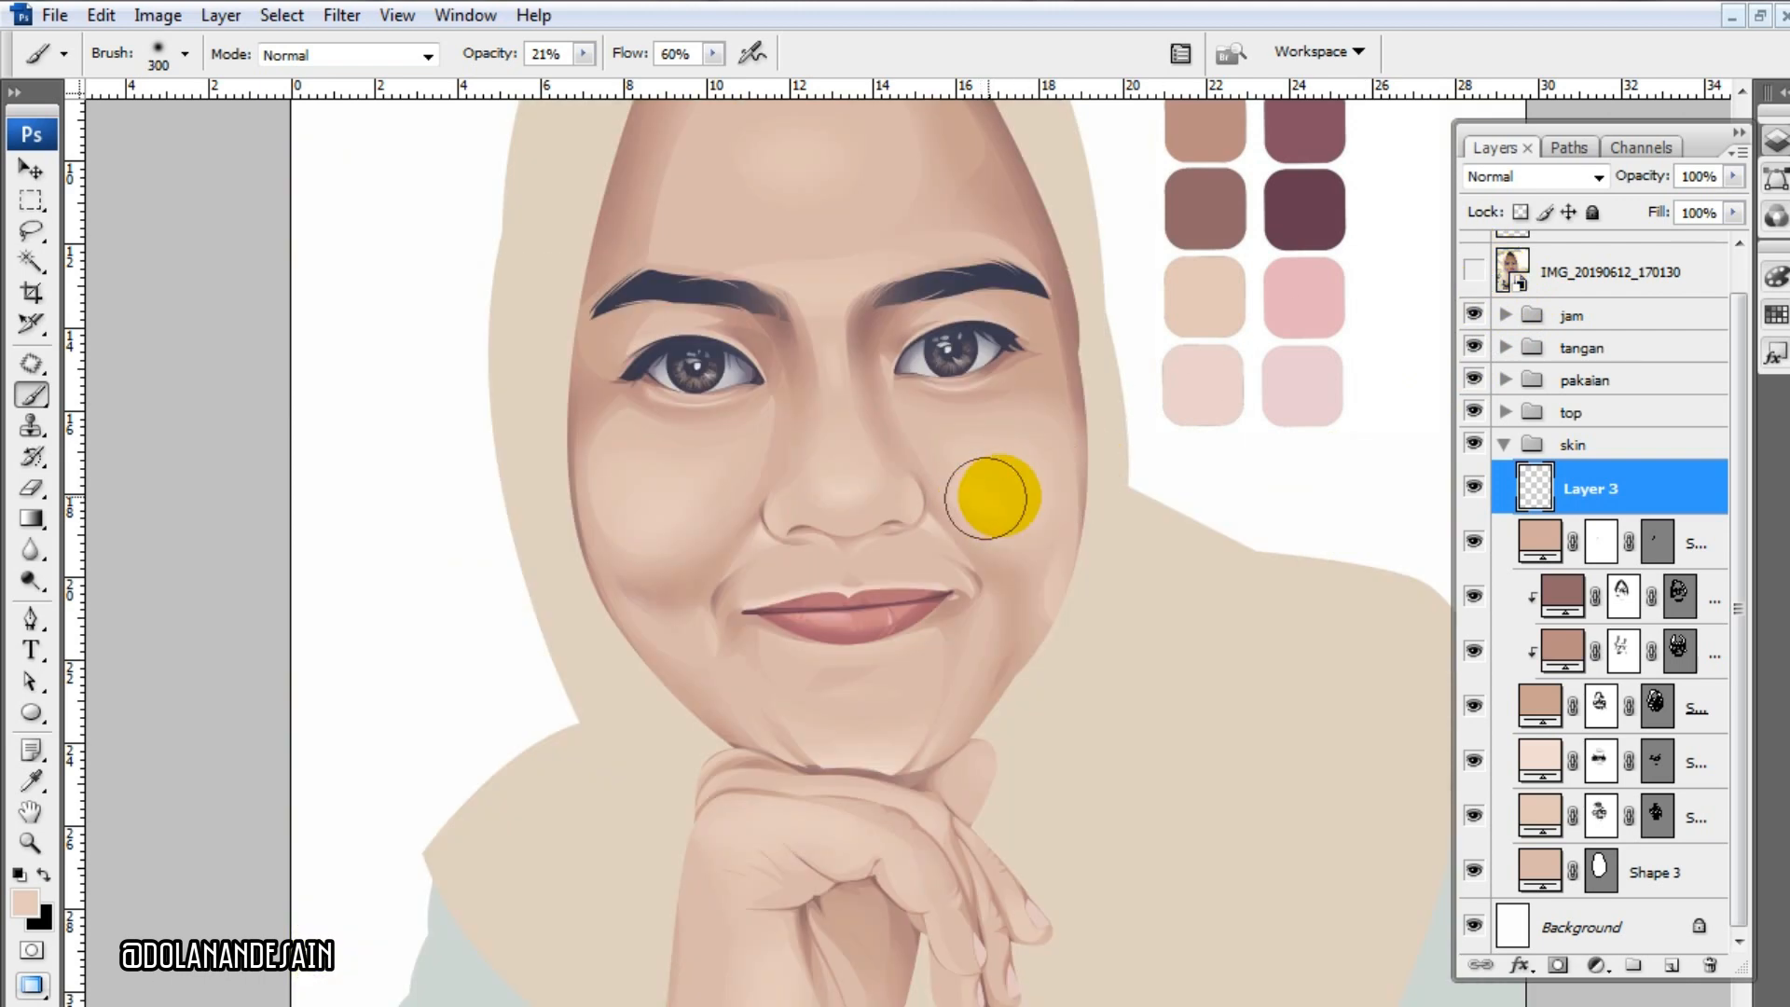
left_click(1472, 271)
left_click(1472, 271)
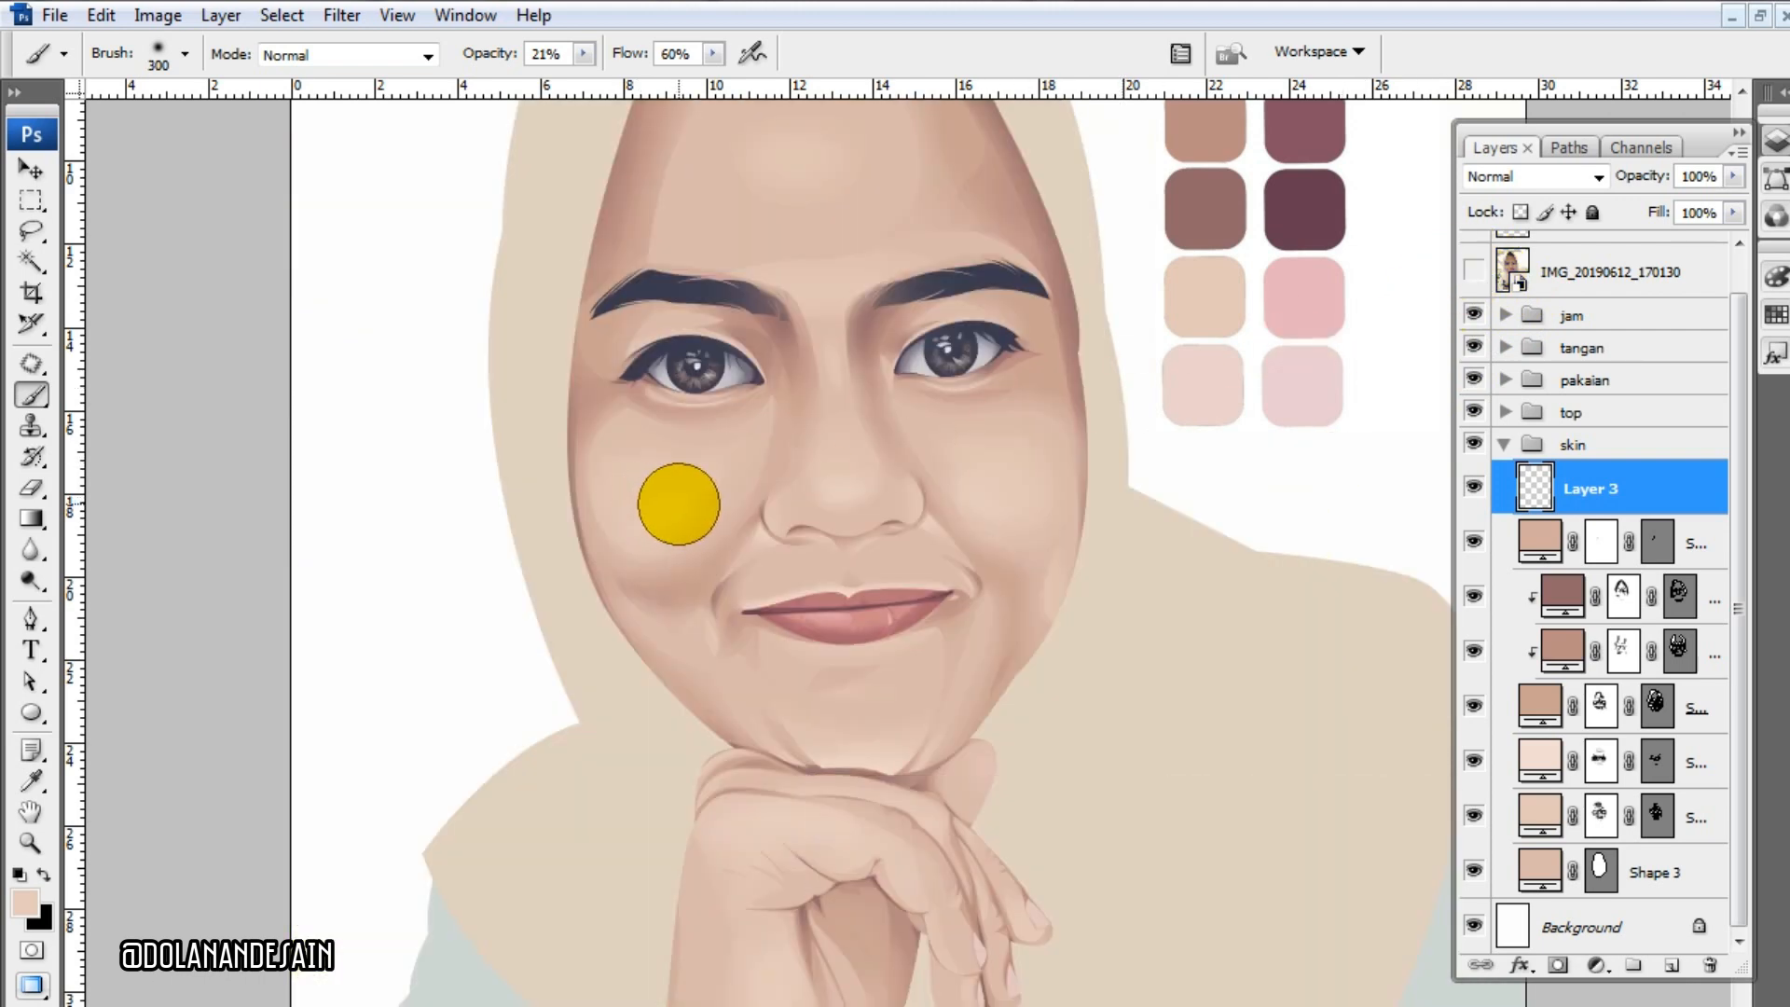
left_click_drag(509, 60, 526, 58)
left_click(1473, 275)
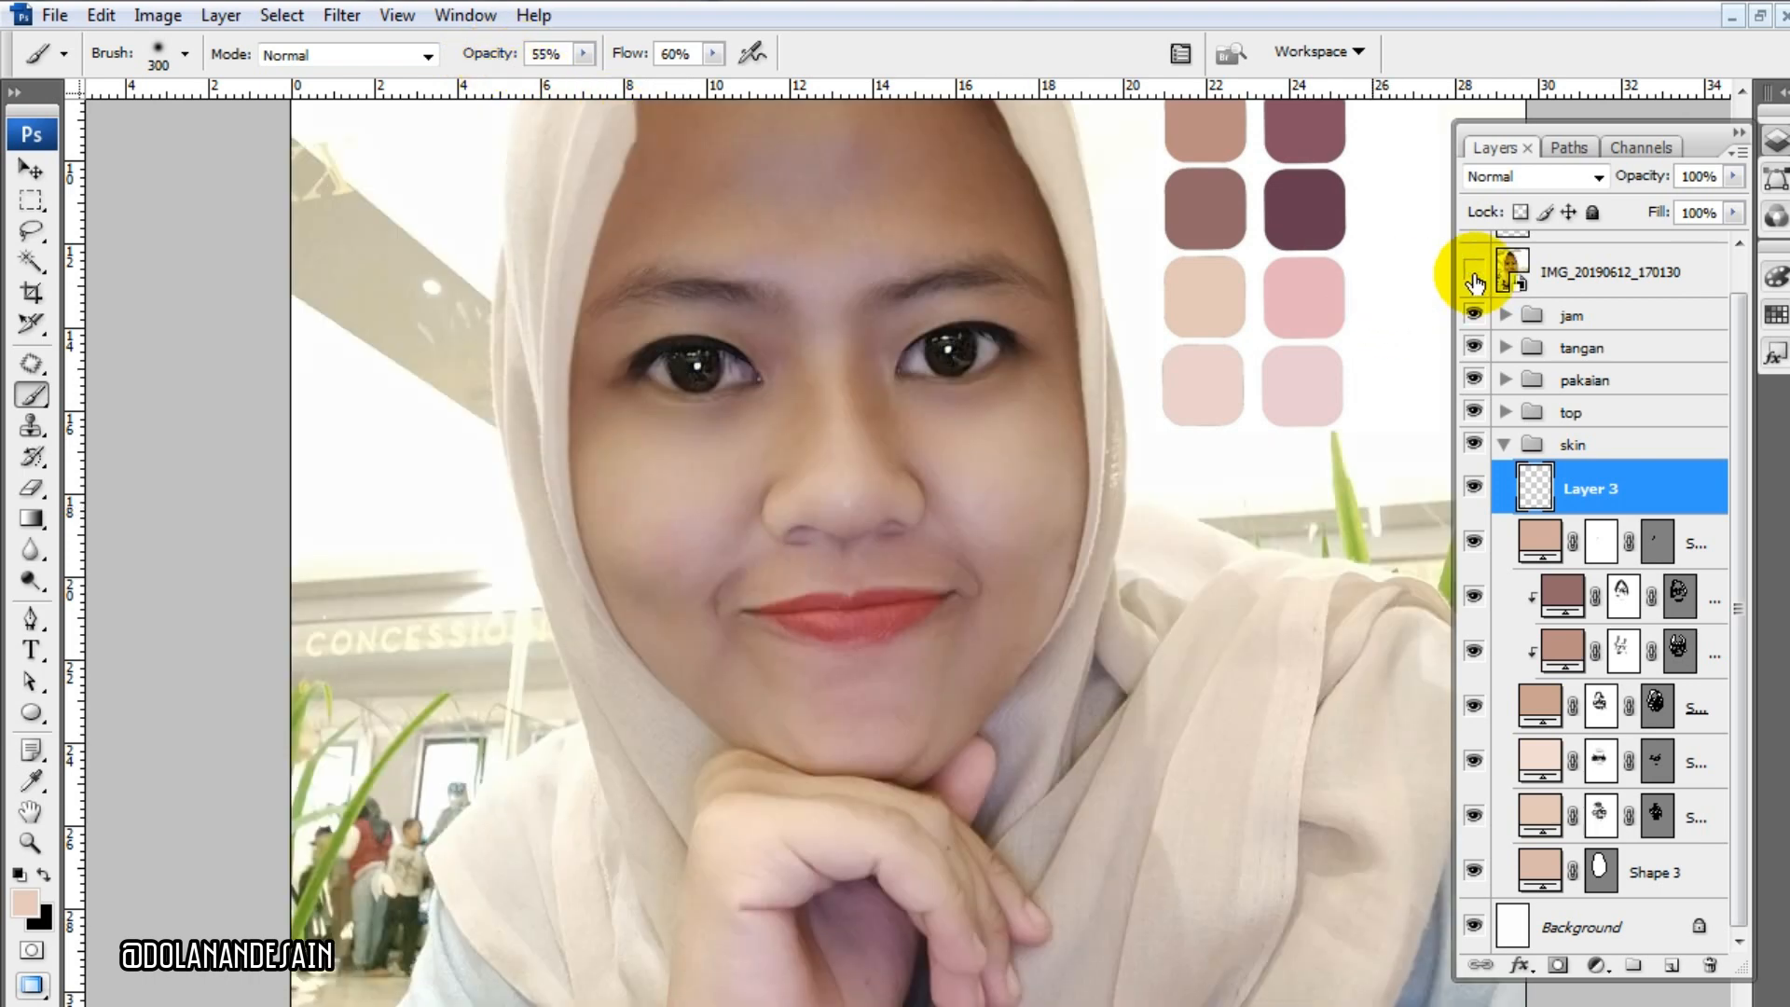
left_click(1473, 275)
scroll(1063, 392, "down", 2)
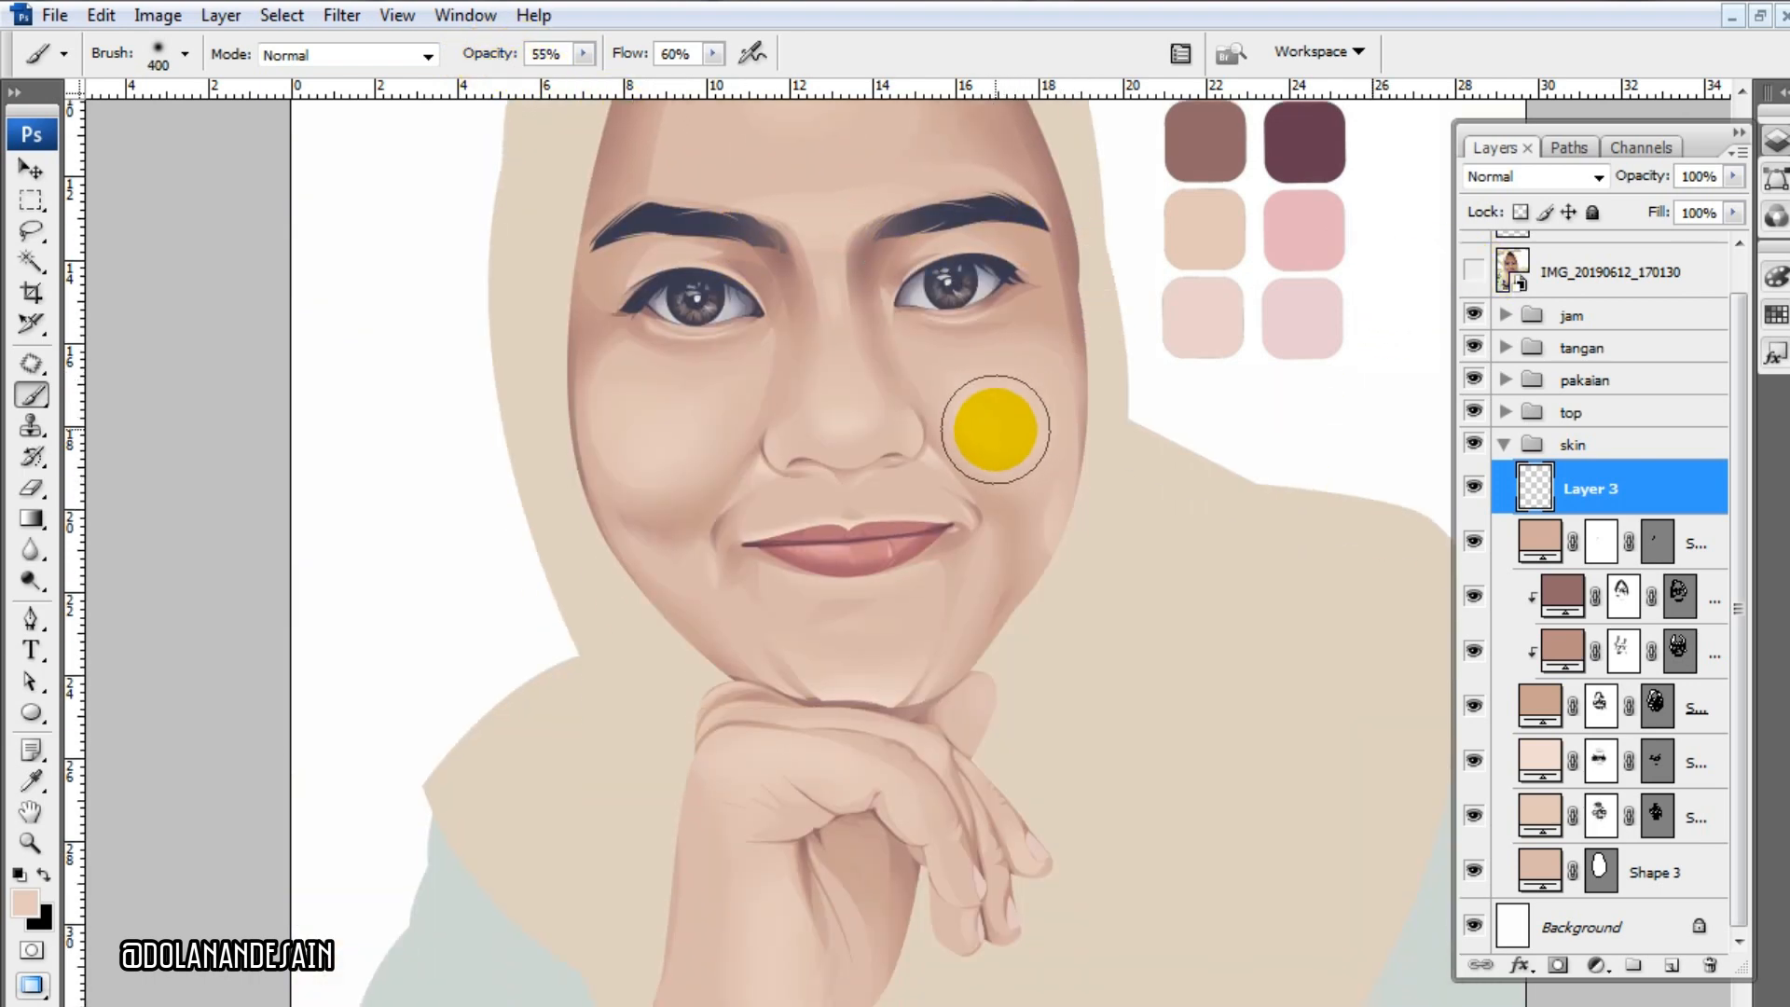
scroll(1342, 392, "down", 1)
- Compare the cheeks and chin with the reference photo and reduce the brush to 250 px for the chin area
left_click(1473, 272)
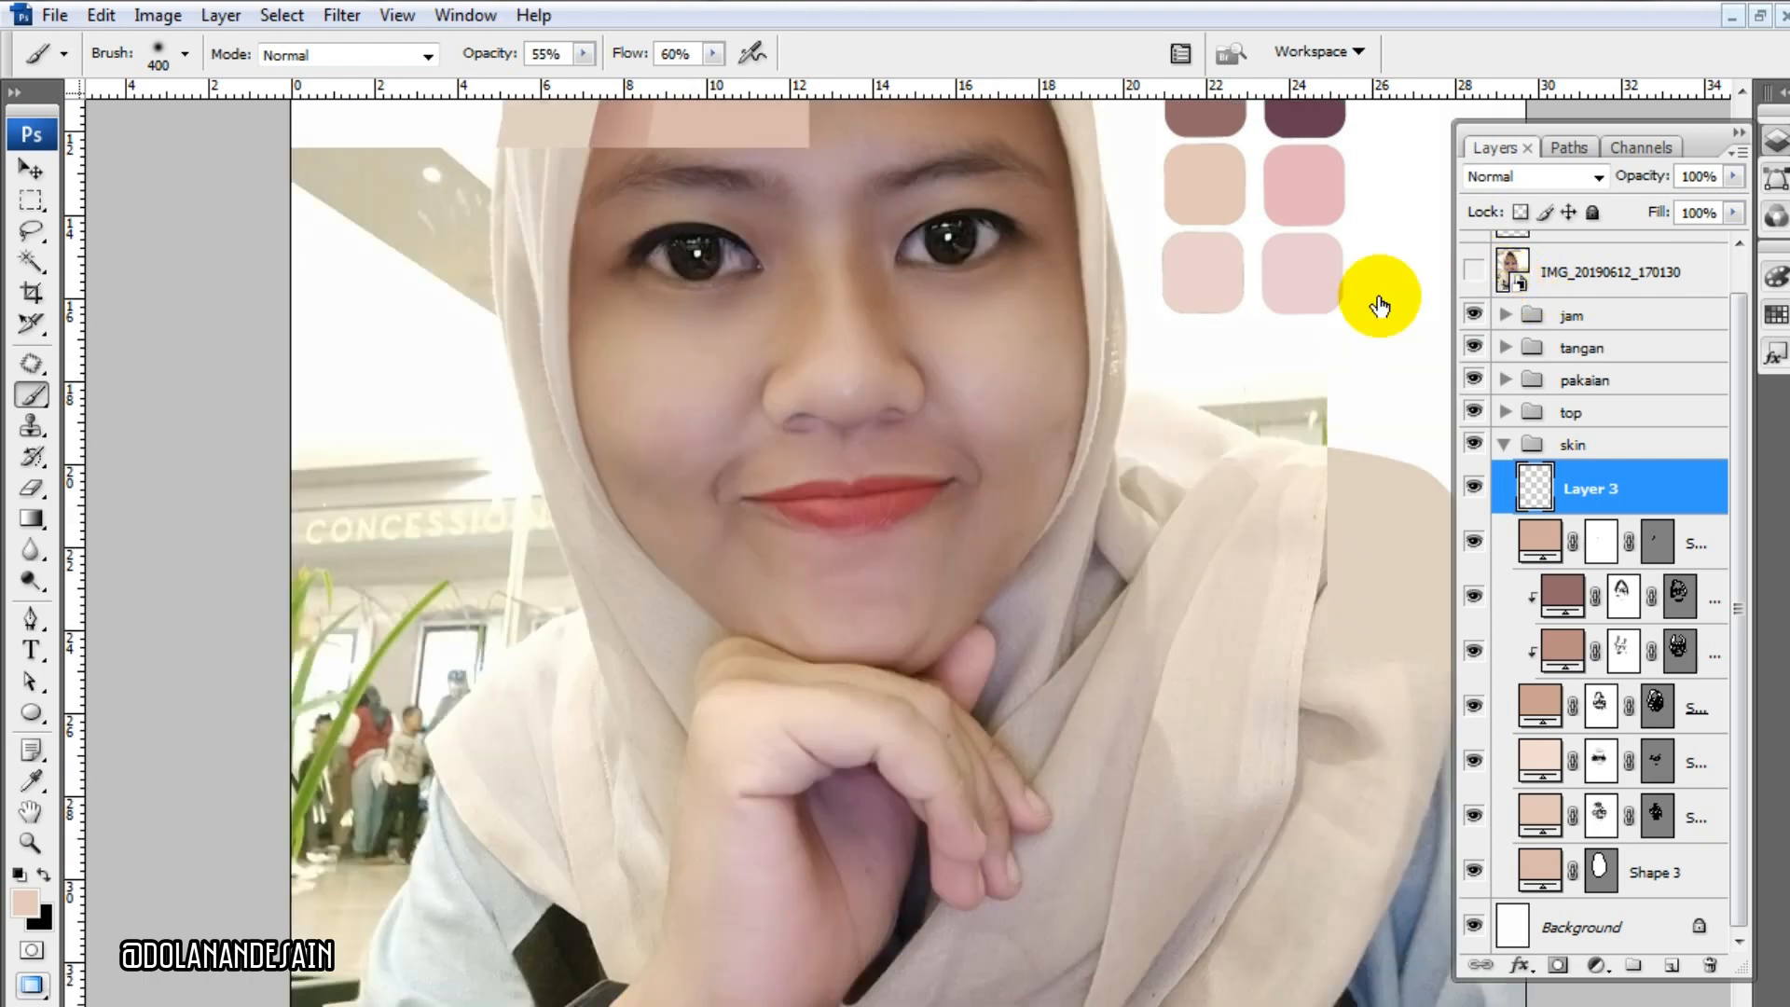
left_click(1474, 271)
left_click(1475, 271)
left_click(1474, 271)
key("bracketleft")
key("bracketleft")
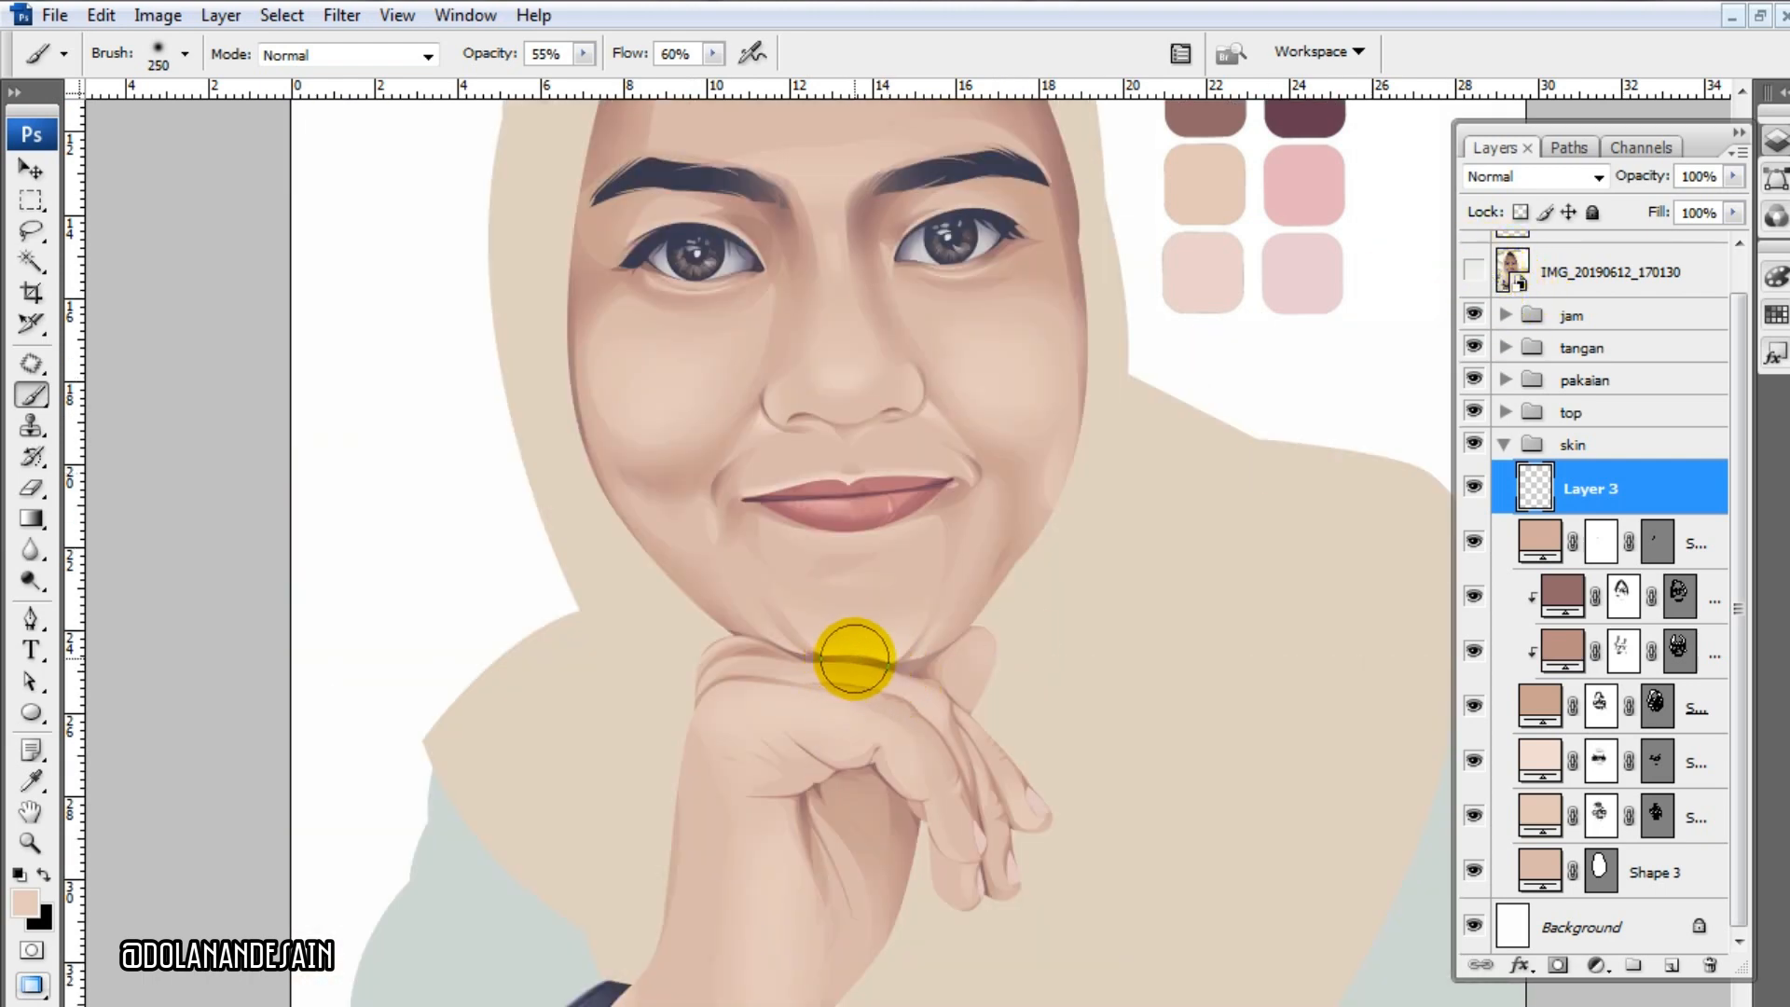
- Blend the dark brown shadow shape around the chin on its layer mask with a 125 px brush, checking the reference photo
scroll(1255, 711, "down", 2)
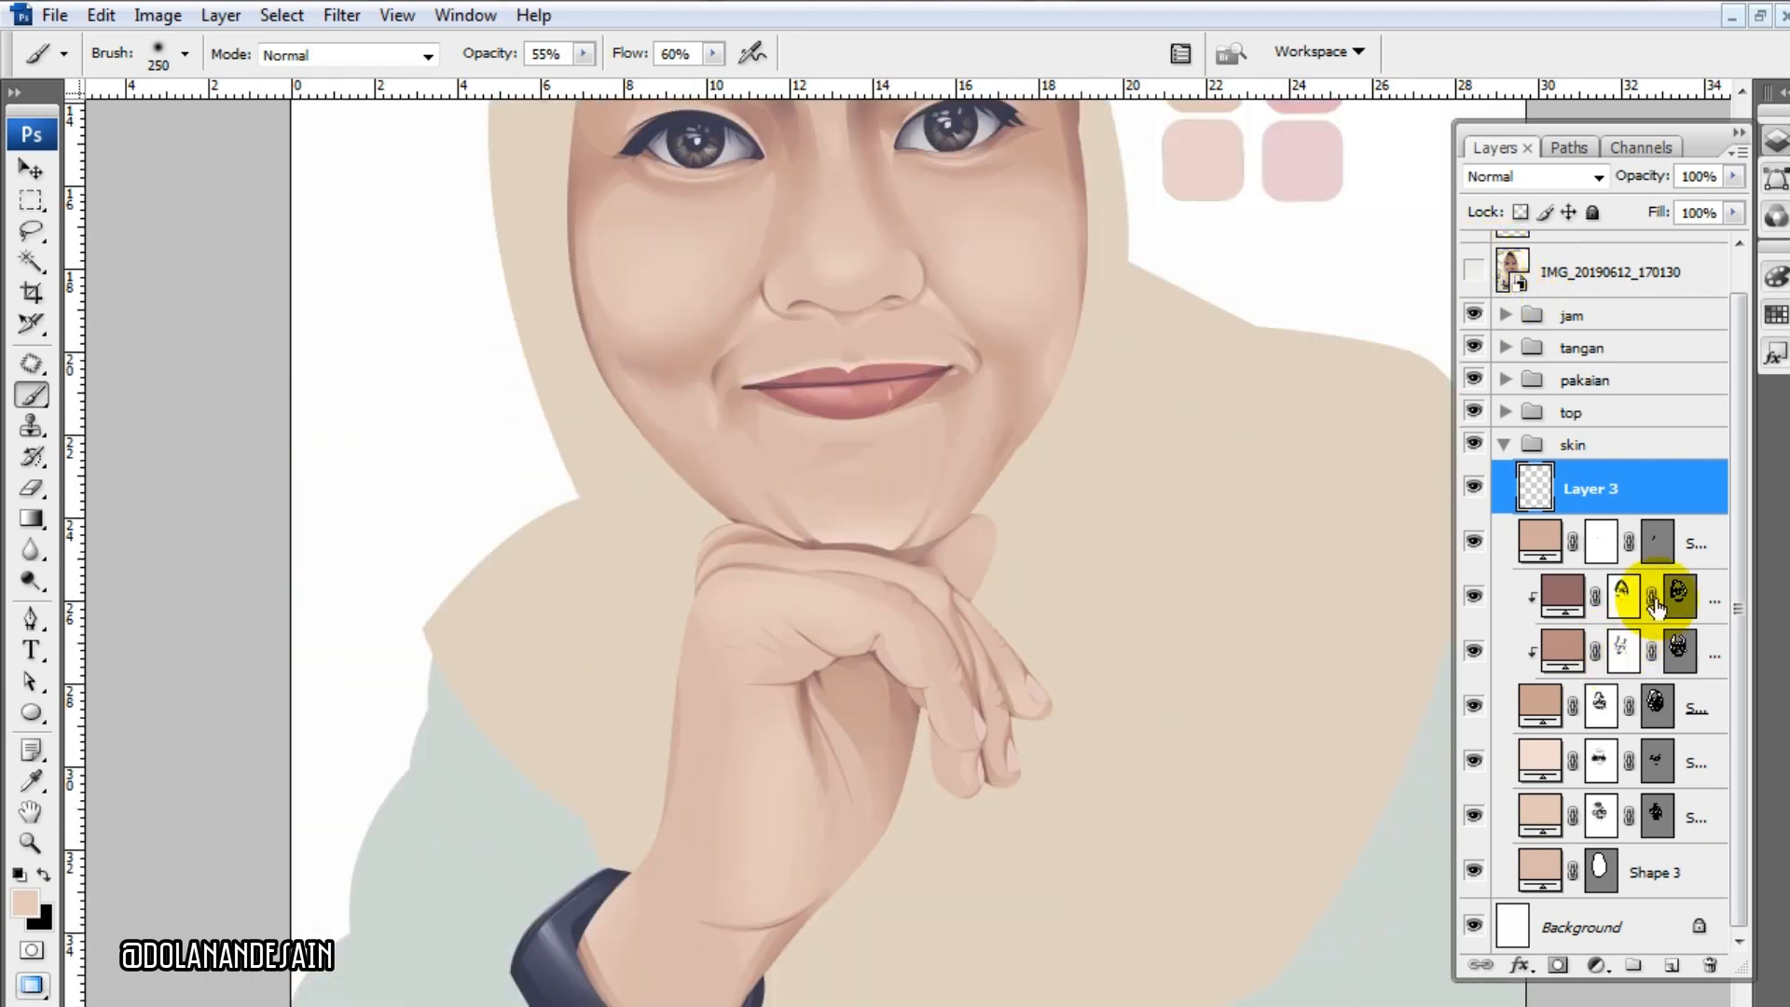
left_click(1650, 594)
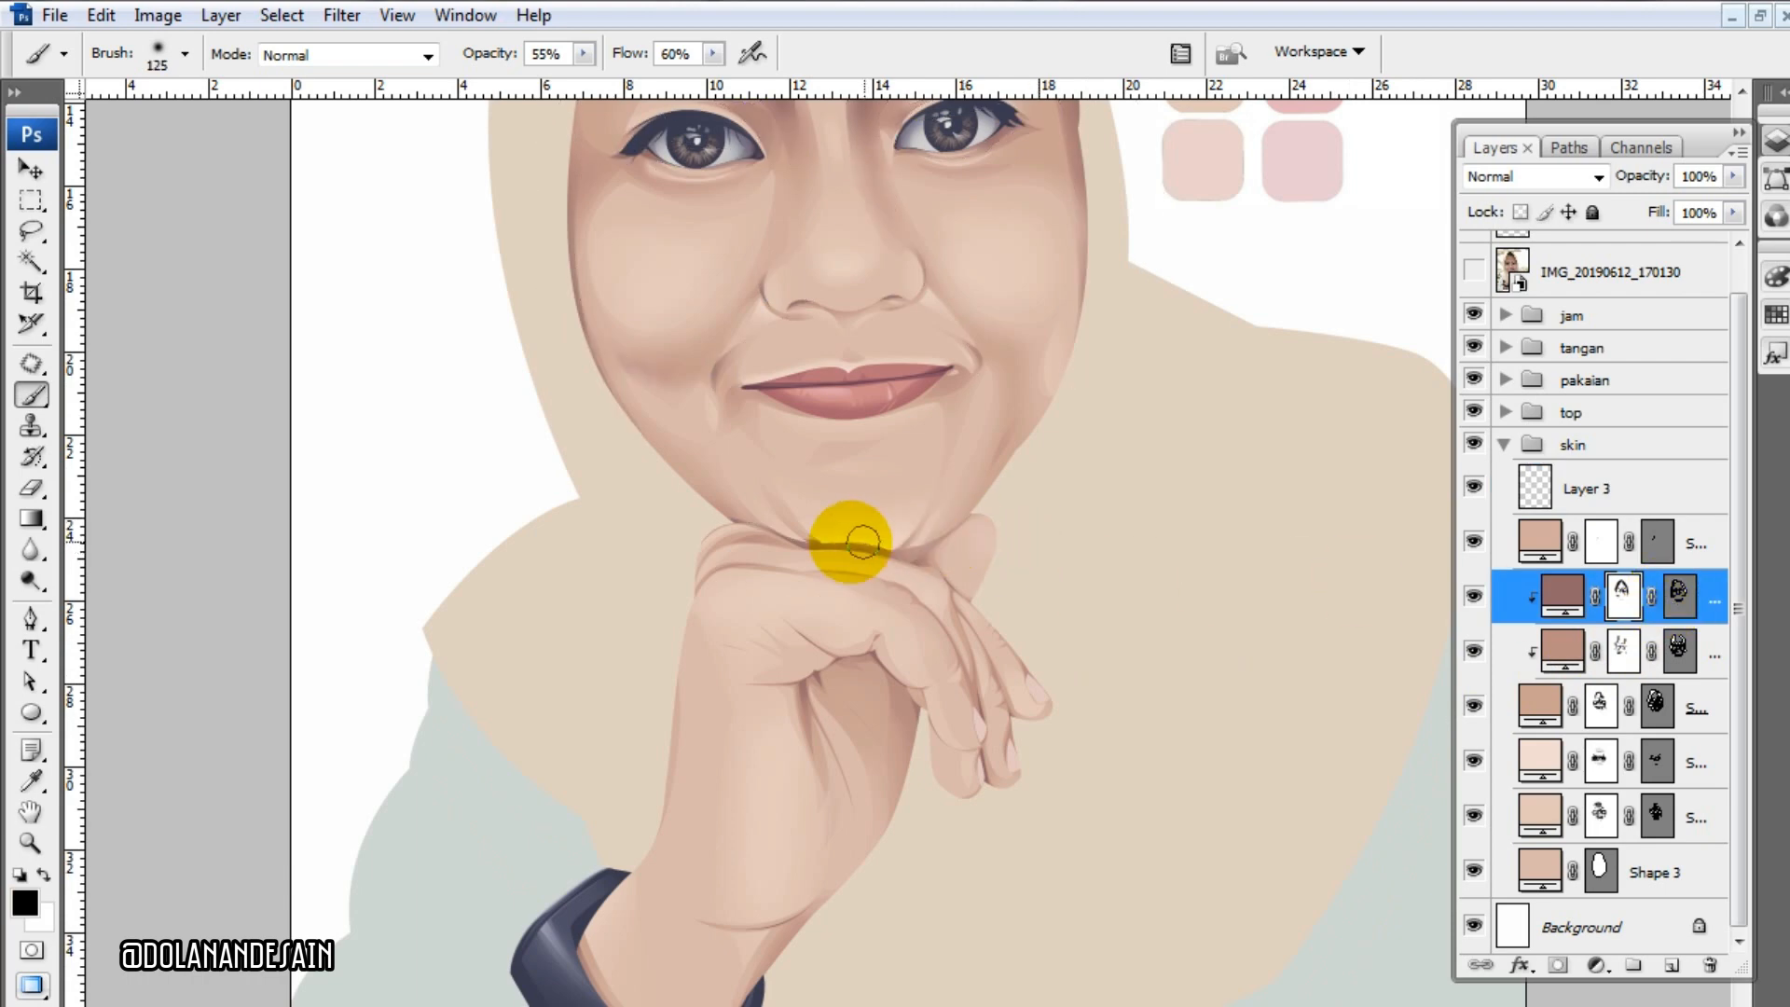
key("bracketleft")
key("bracketleft")
key("bracketleft")
left_click(1472, 272)
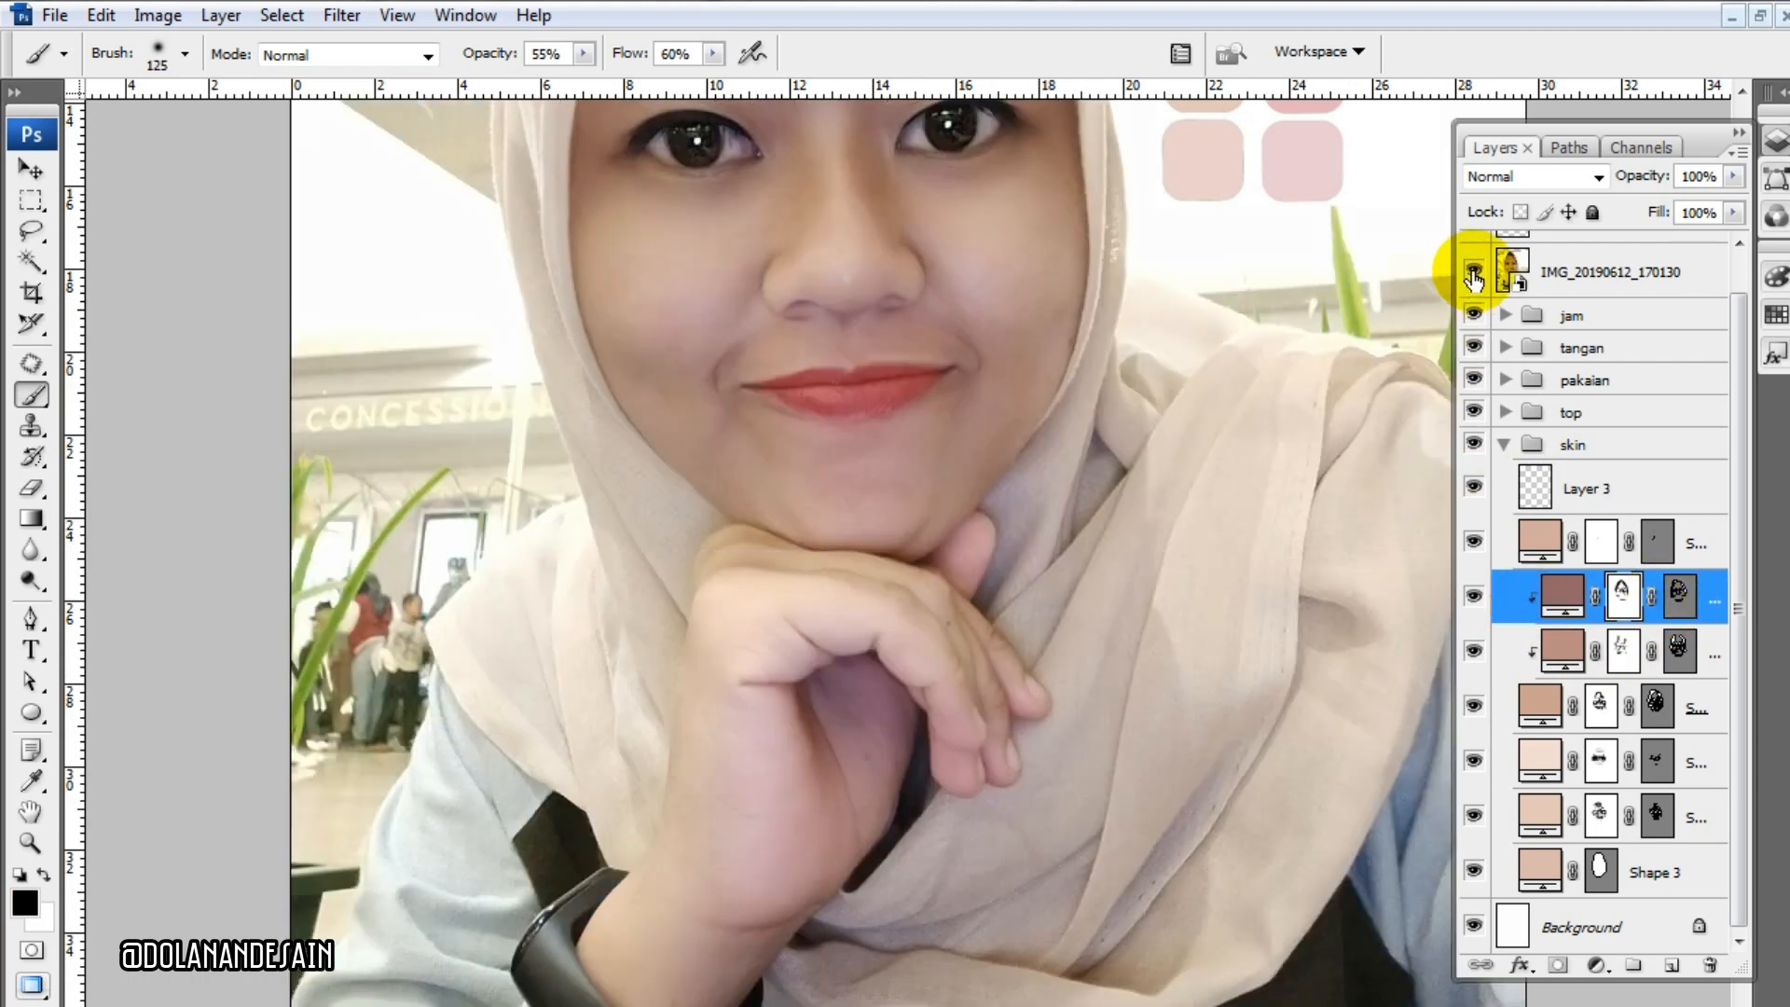
left_click(1472, 272)
left_click(1472, 272)
left_click(1472, 272)
left_click(1472, 272)
left_click(1472, 273)
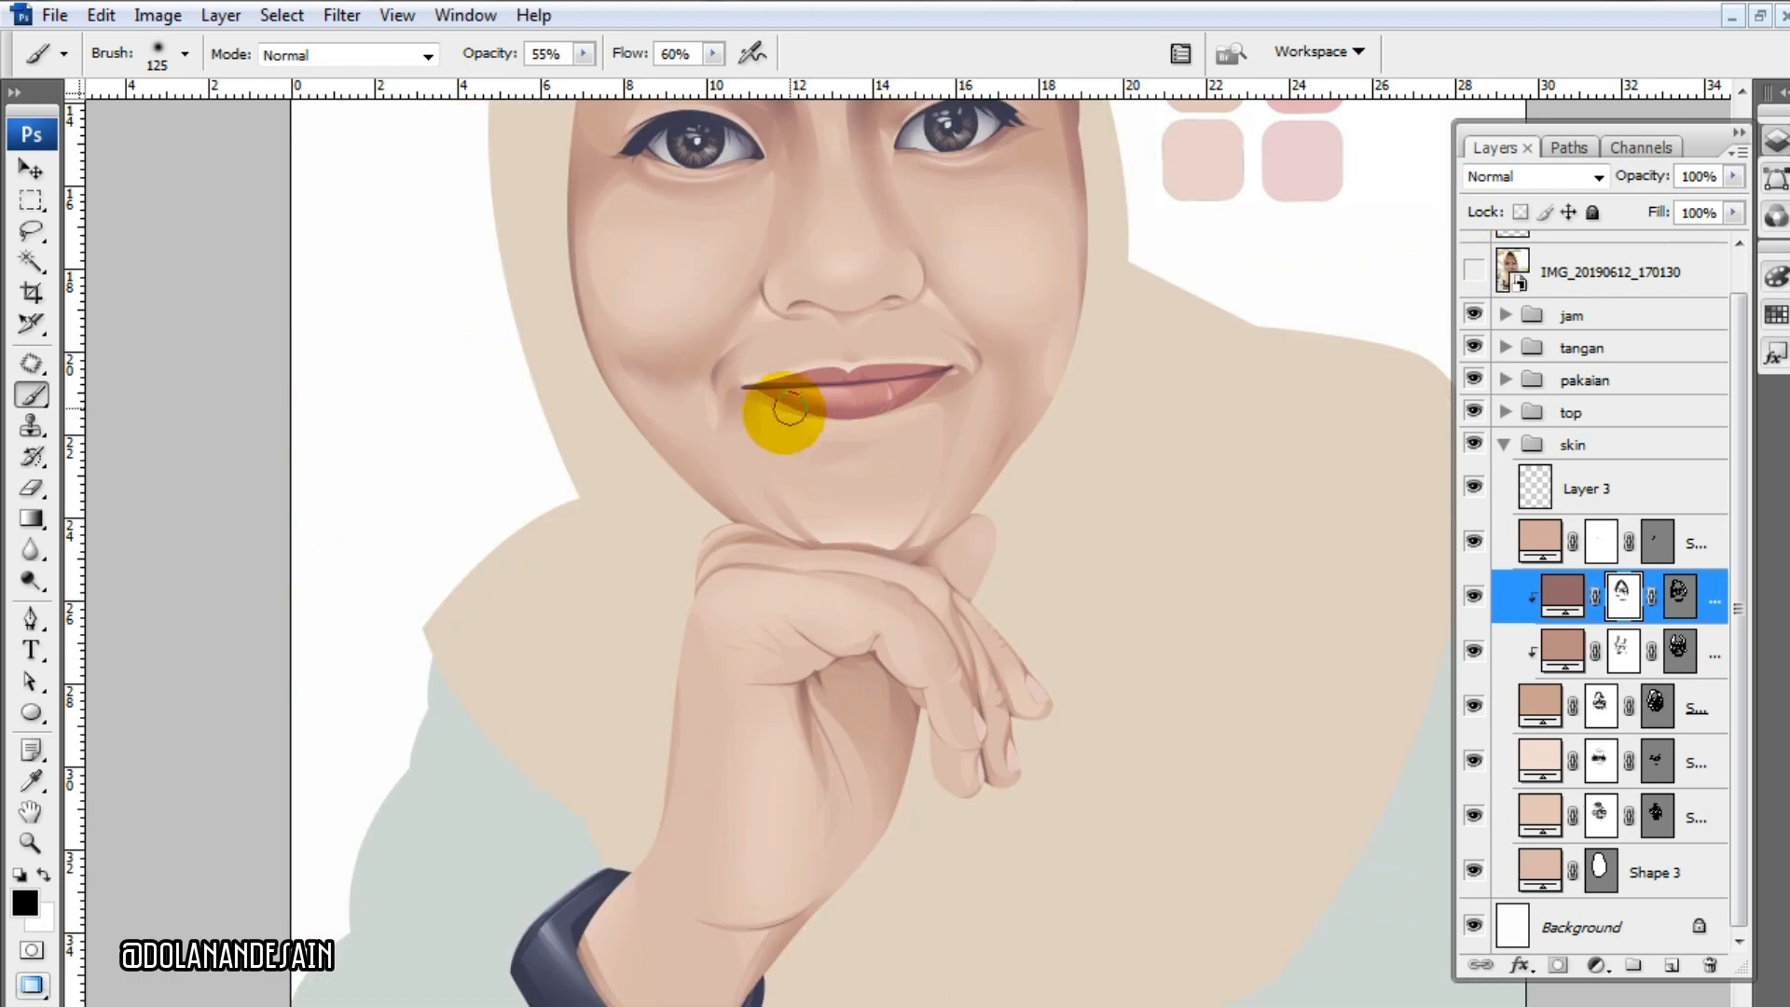
key("i")
key("b")
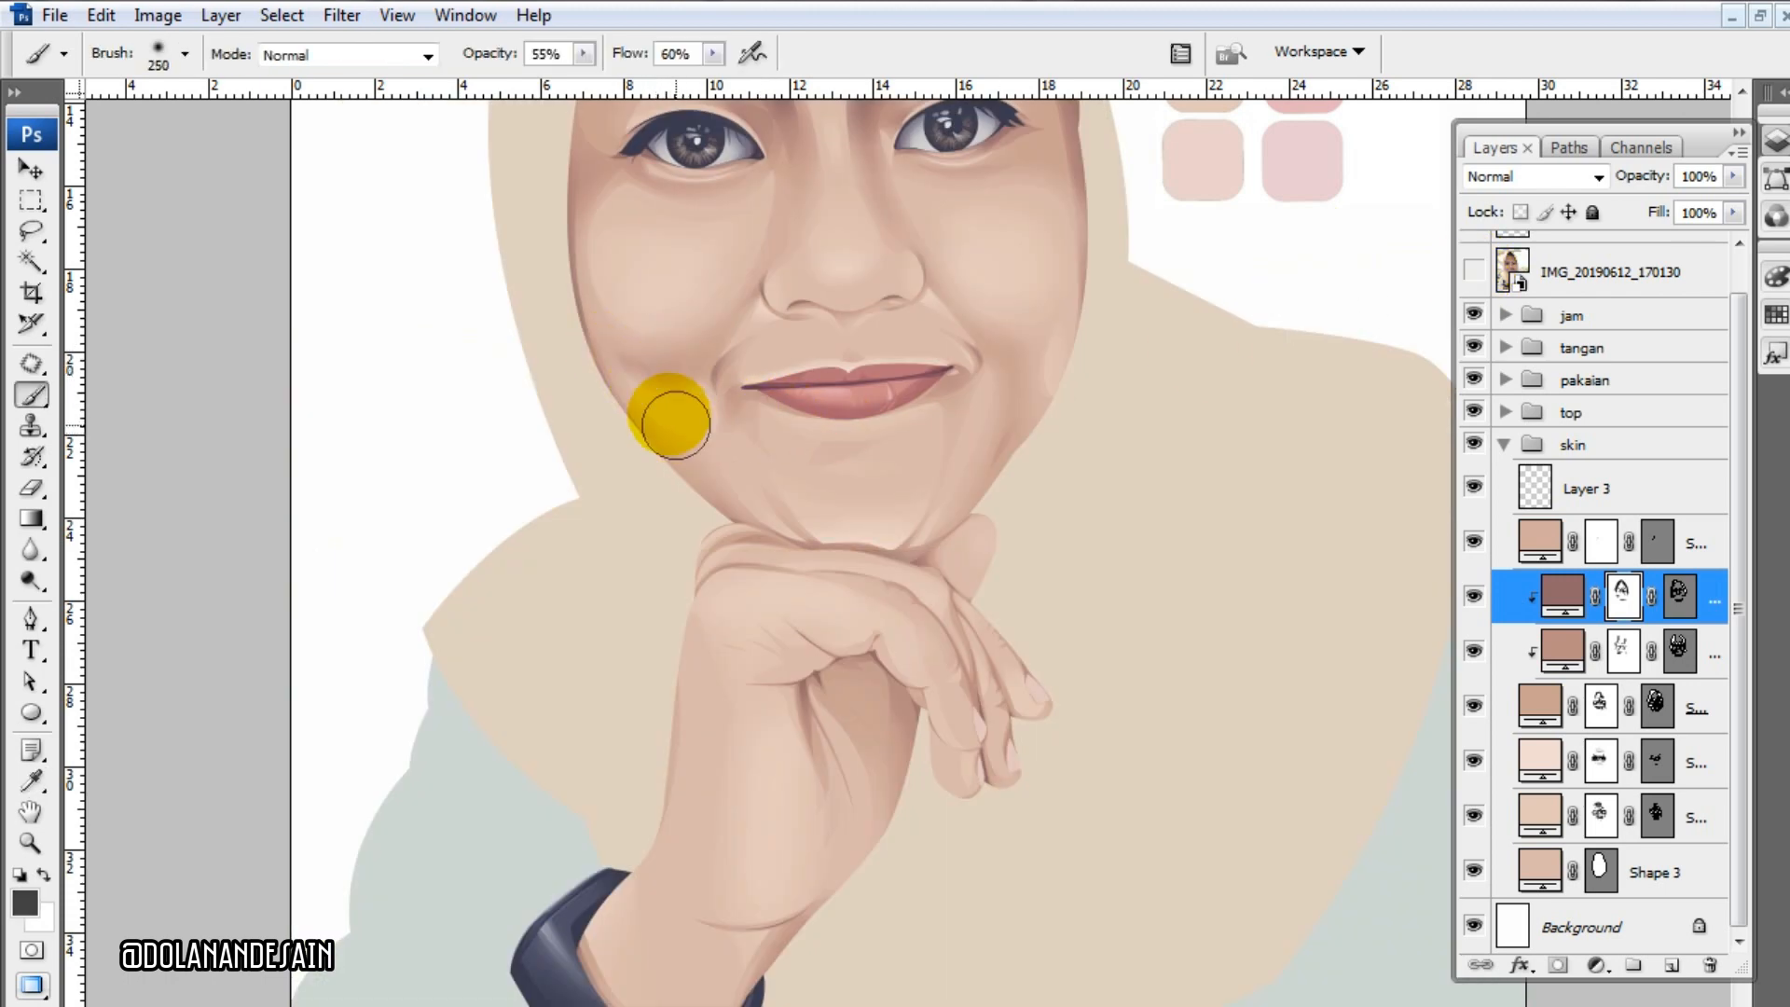
key("i")
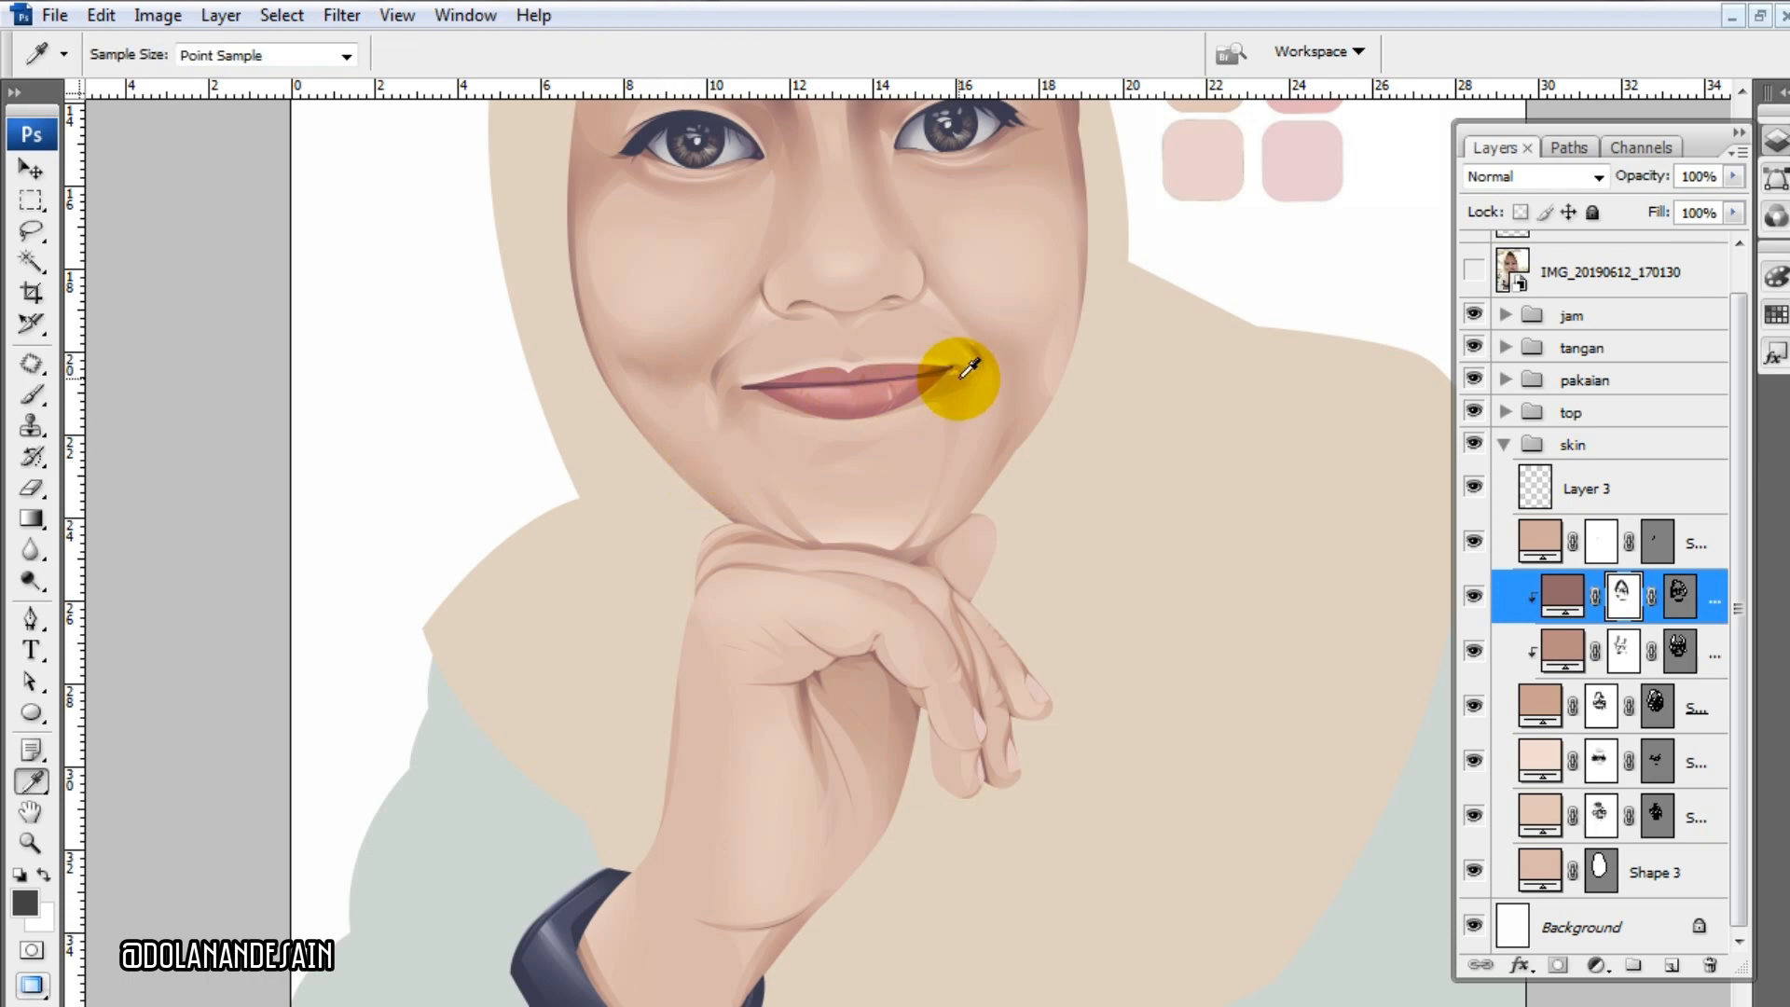
left_click_drag(1155, 239, 1129, 367)
left_click_drag(1203, 177, 1198, 281)
left_click(1211, 196)
left_click_drag(939, 727, 957, 451)
left_click(743, 607)
key("b")
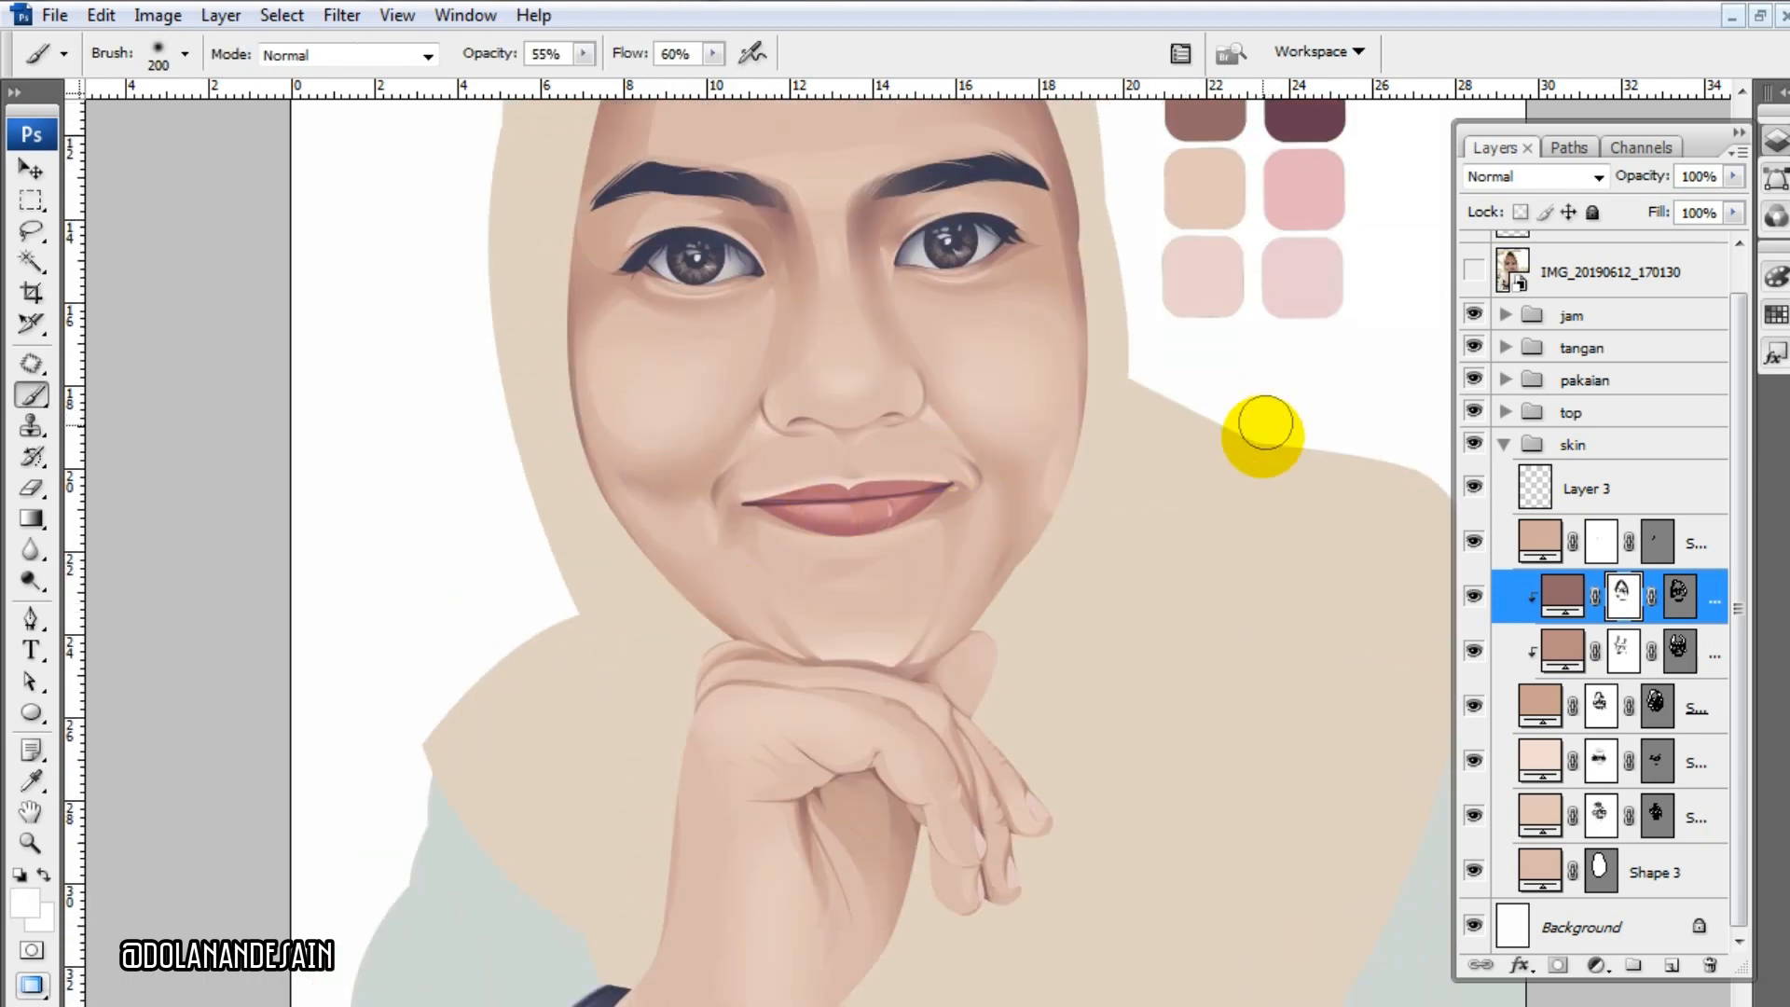
- Return to the painted highlight layer and sample the base skin tone from the palette's first swatch for brushing the lower cheeks
left_click(1650, 487)
left_click_drag(1044, 401, 1019, 664)
key("i")
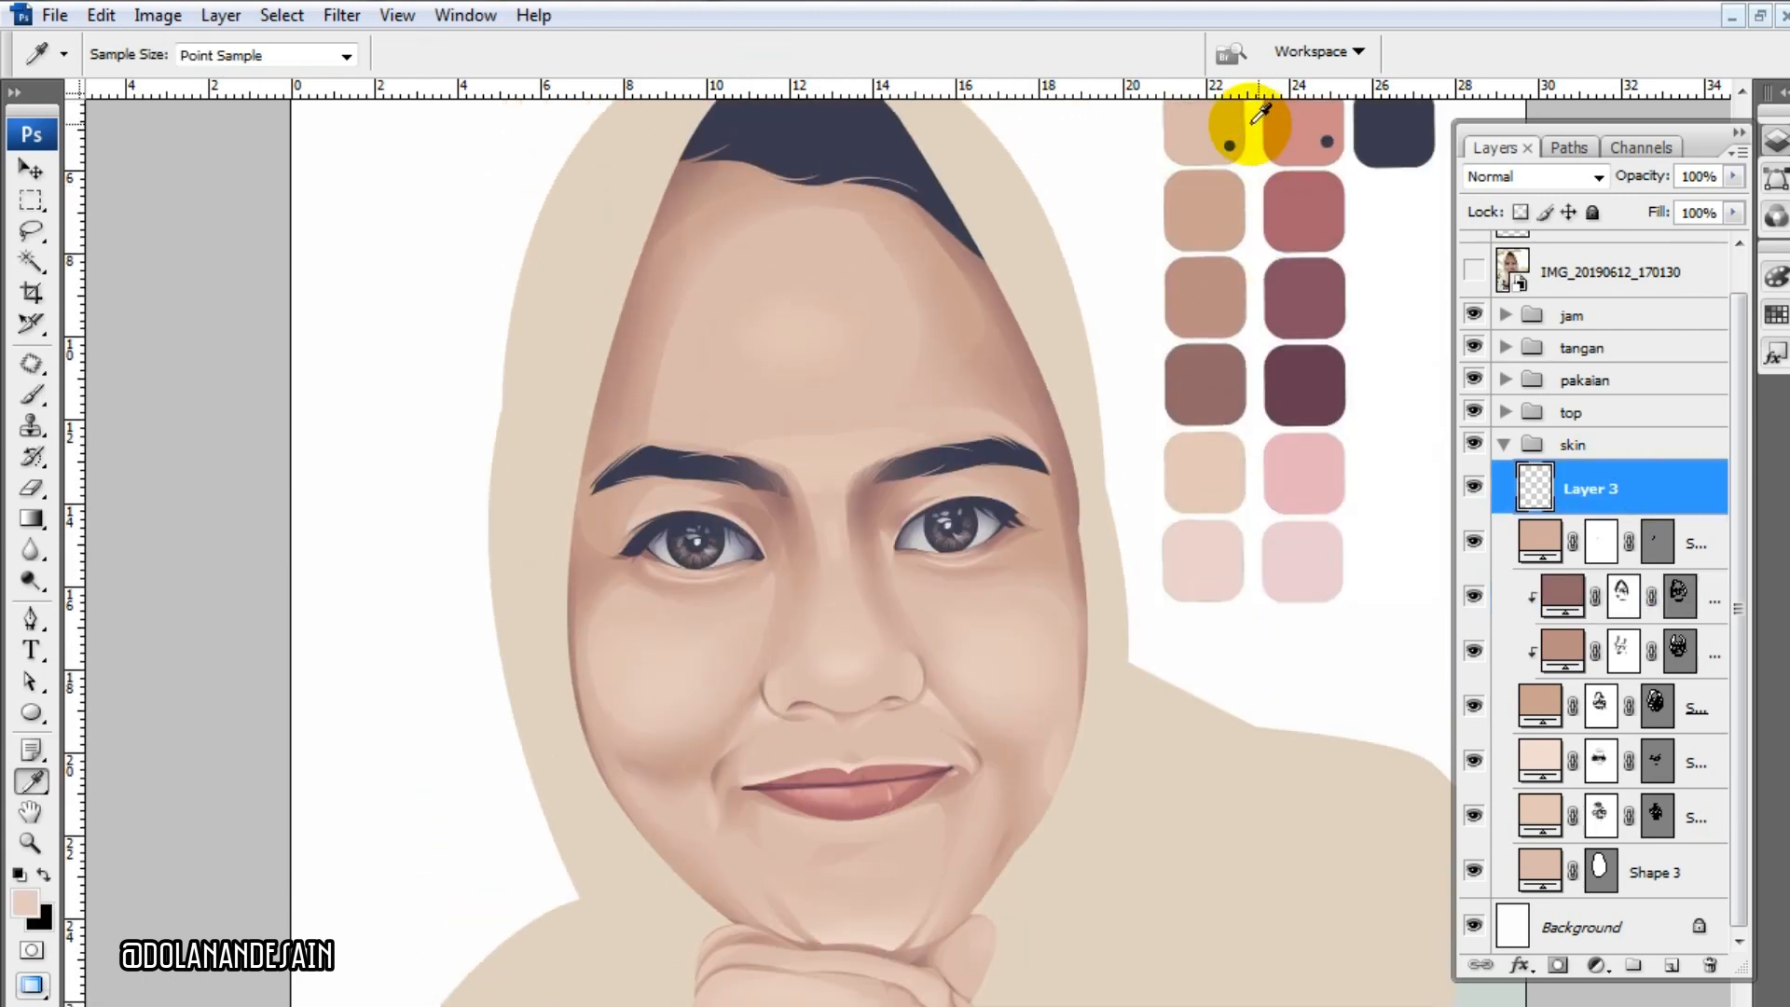
left_click_drag(1247, 121, 1212, 179)
left_click(1201, 144)
key("b")
mouse_move(1016, 712)
left_mouse_down()
mouse_move(958, 394)
mouse_move(943, 808)
left_mouse_up()
key("i")
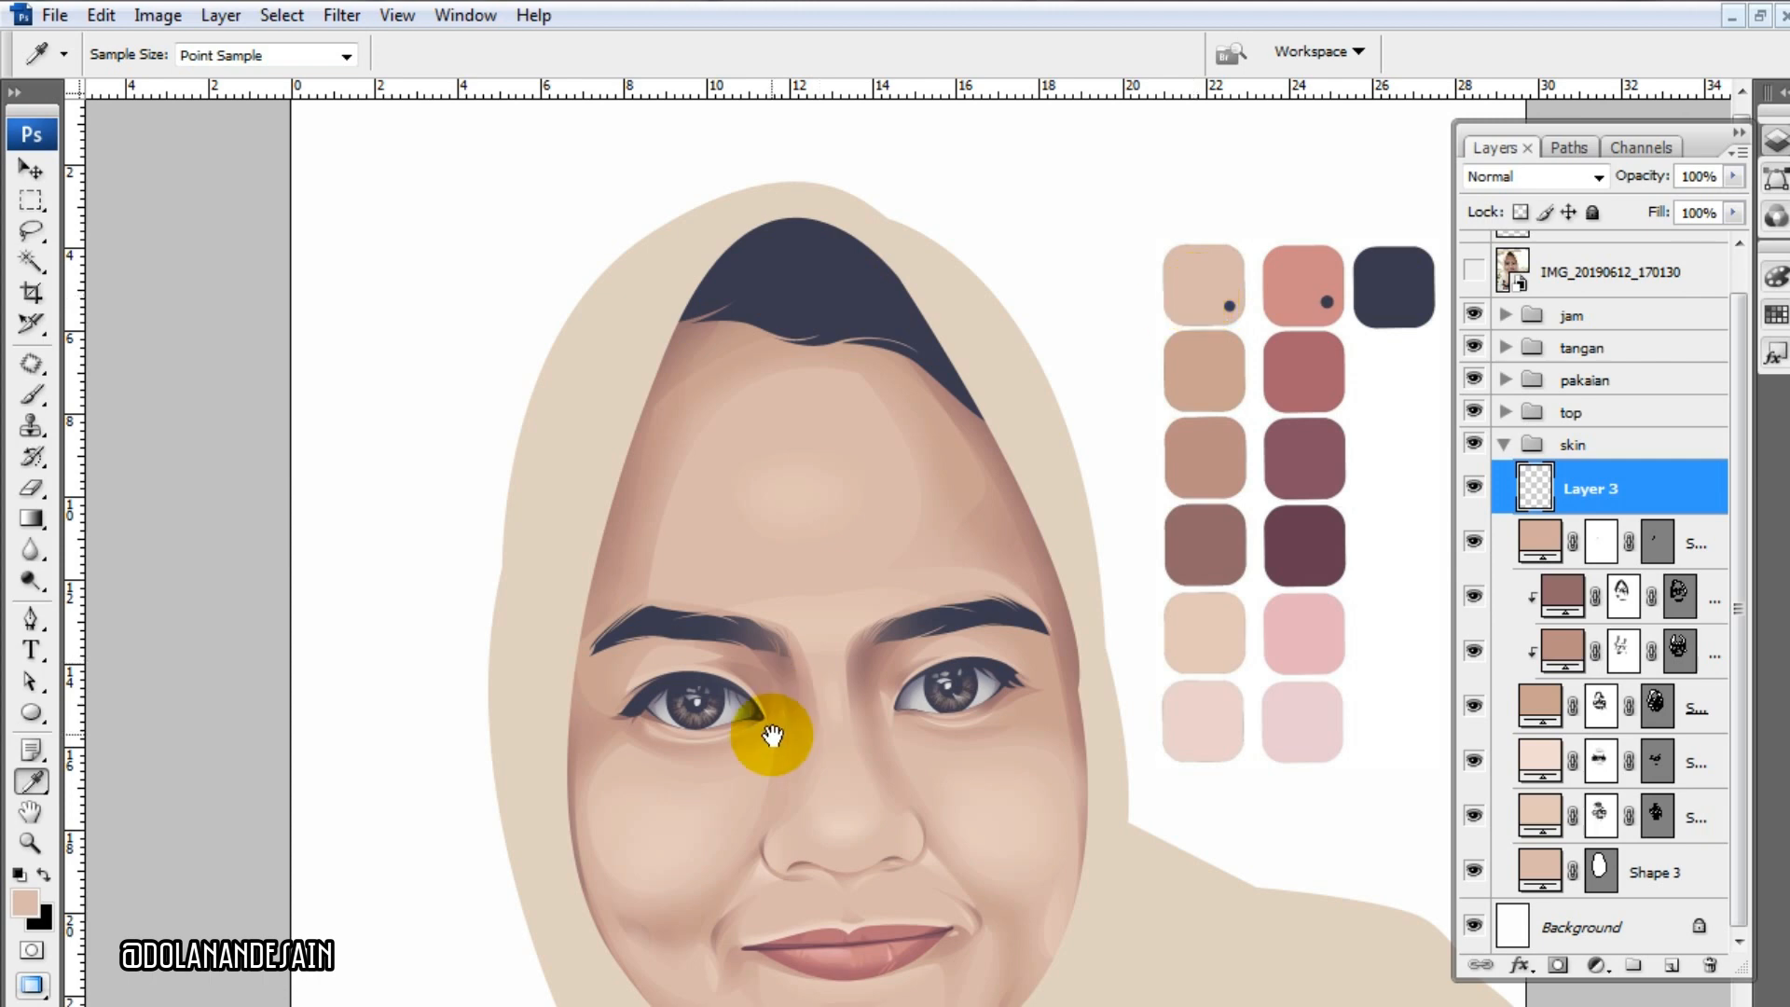
left_click_drag(767, 731, 819, 507)
key("b")
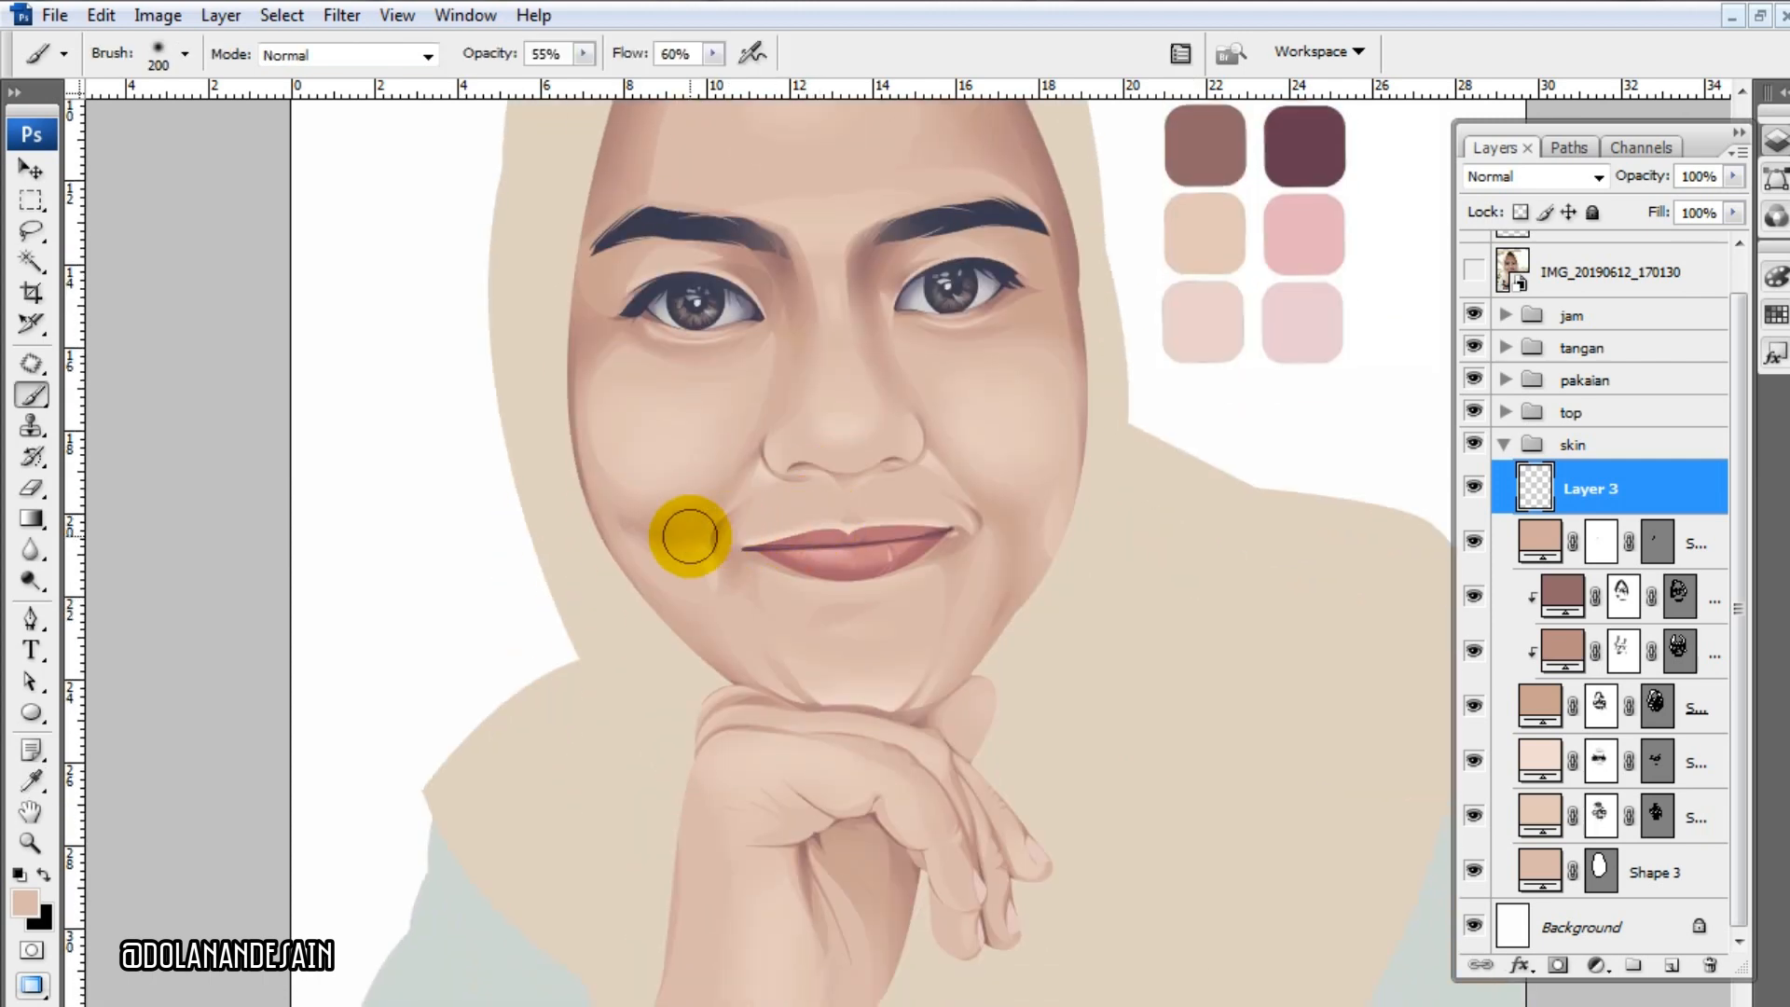
- Add another empty layer above the highlight layer and set the brush to 250 px for the cheeks, checking the reference photo
left_click(1687, 971)
left_click(1474, 271)
left_click(1475, 271)
key("bracketleft")
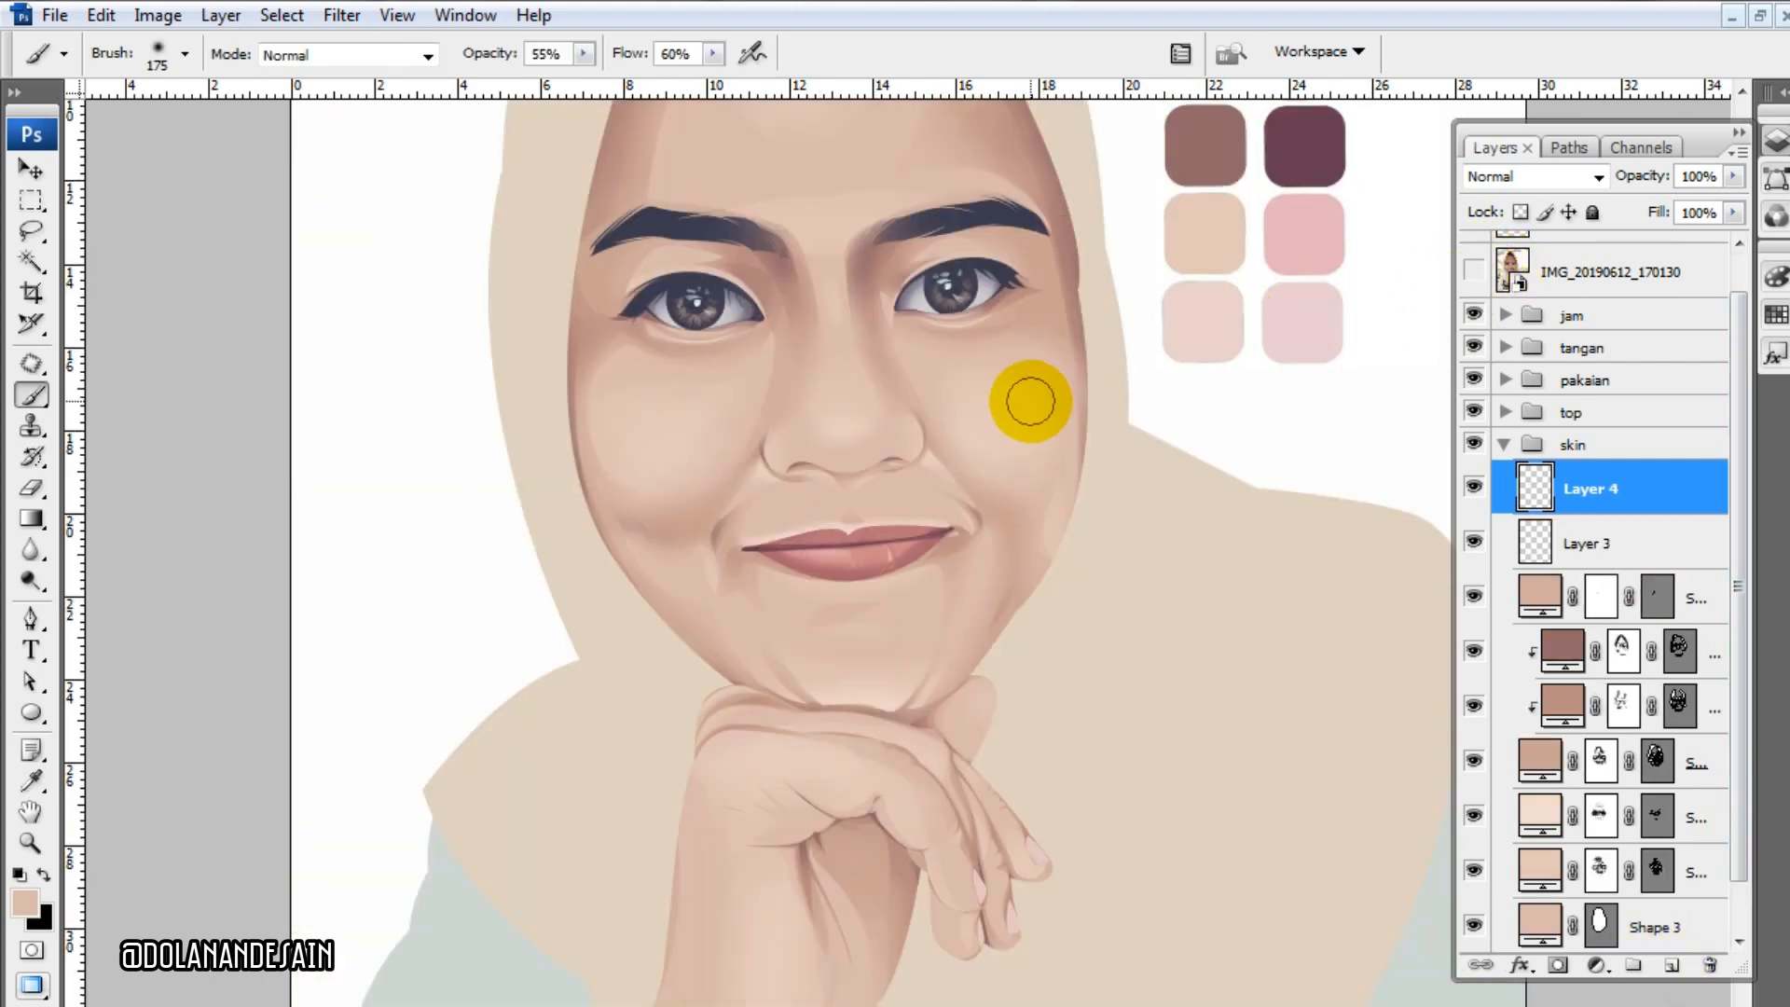
key("bracketright")
key("bracketright")
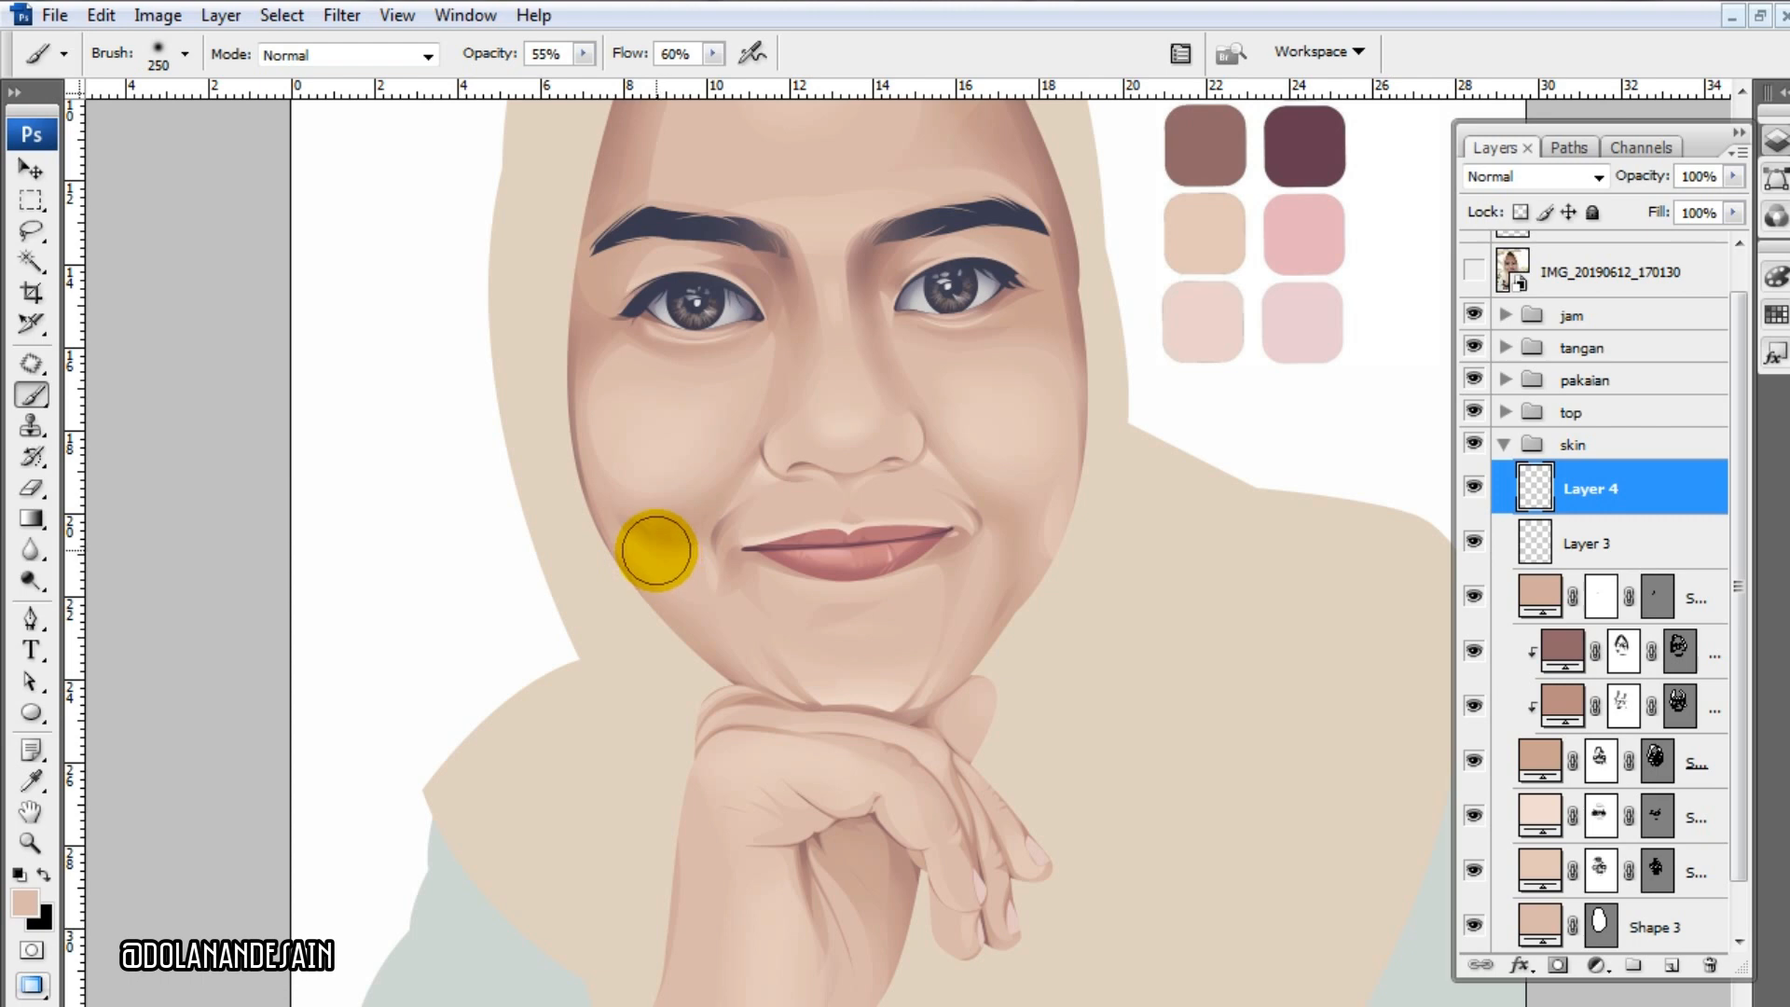
- Sample a darker skin tone from the face and brush soft shading along the lower cheek at 700 px with 44% flow, checking the reference photo
scroll(746, 607, "down", 2)
key("i")
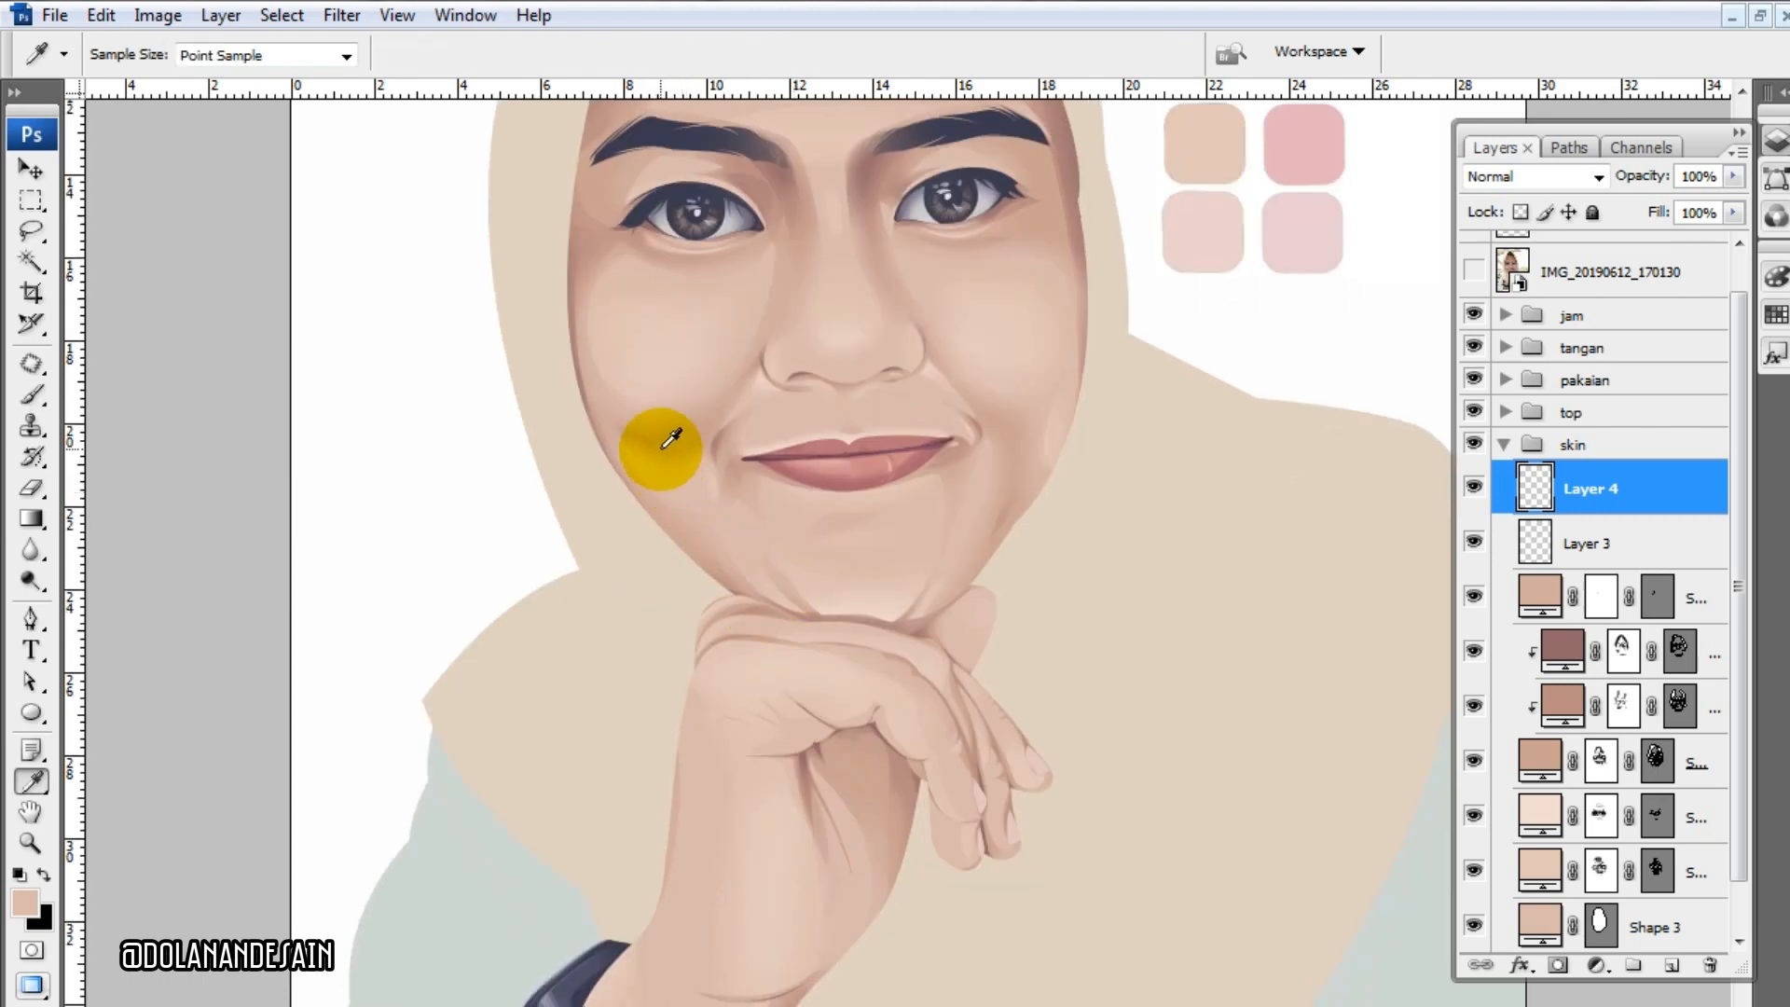
key("b")
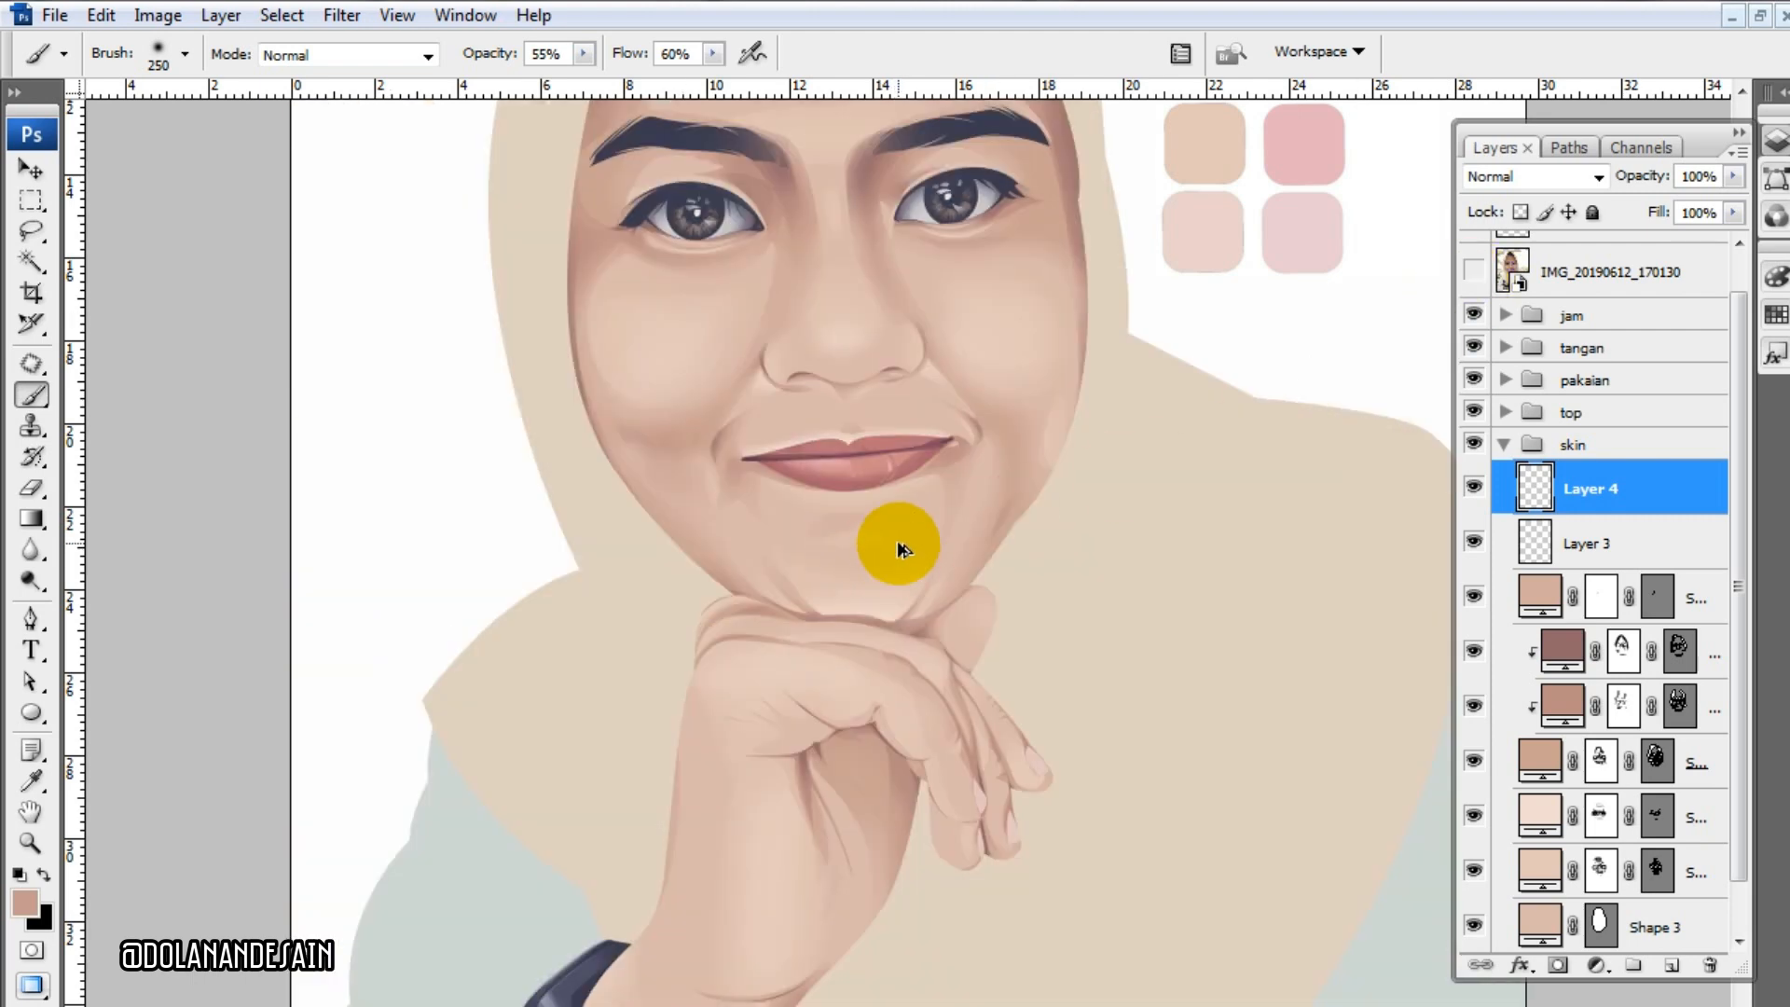
key("bracketright")
key("bracketright")
key("bracketright")
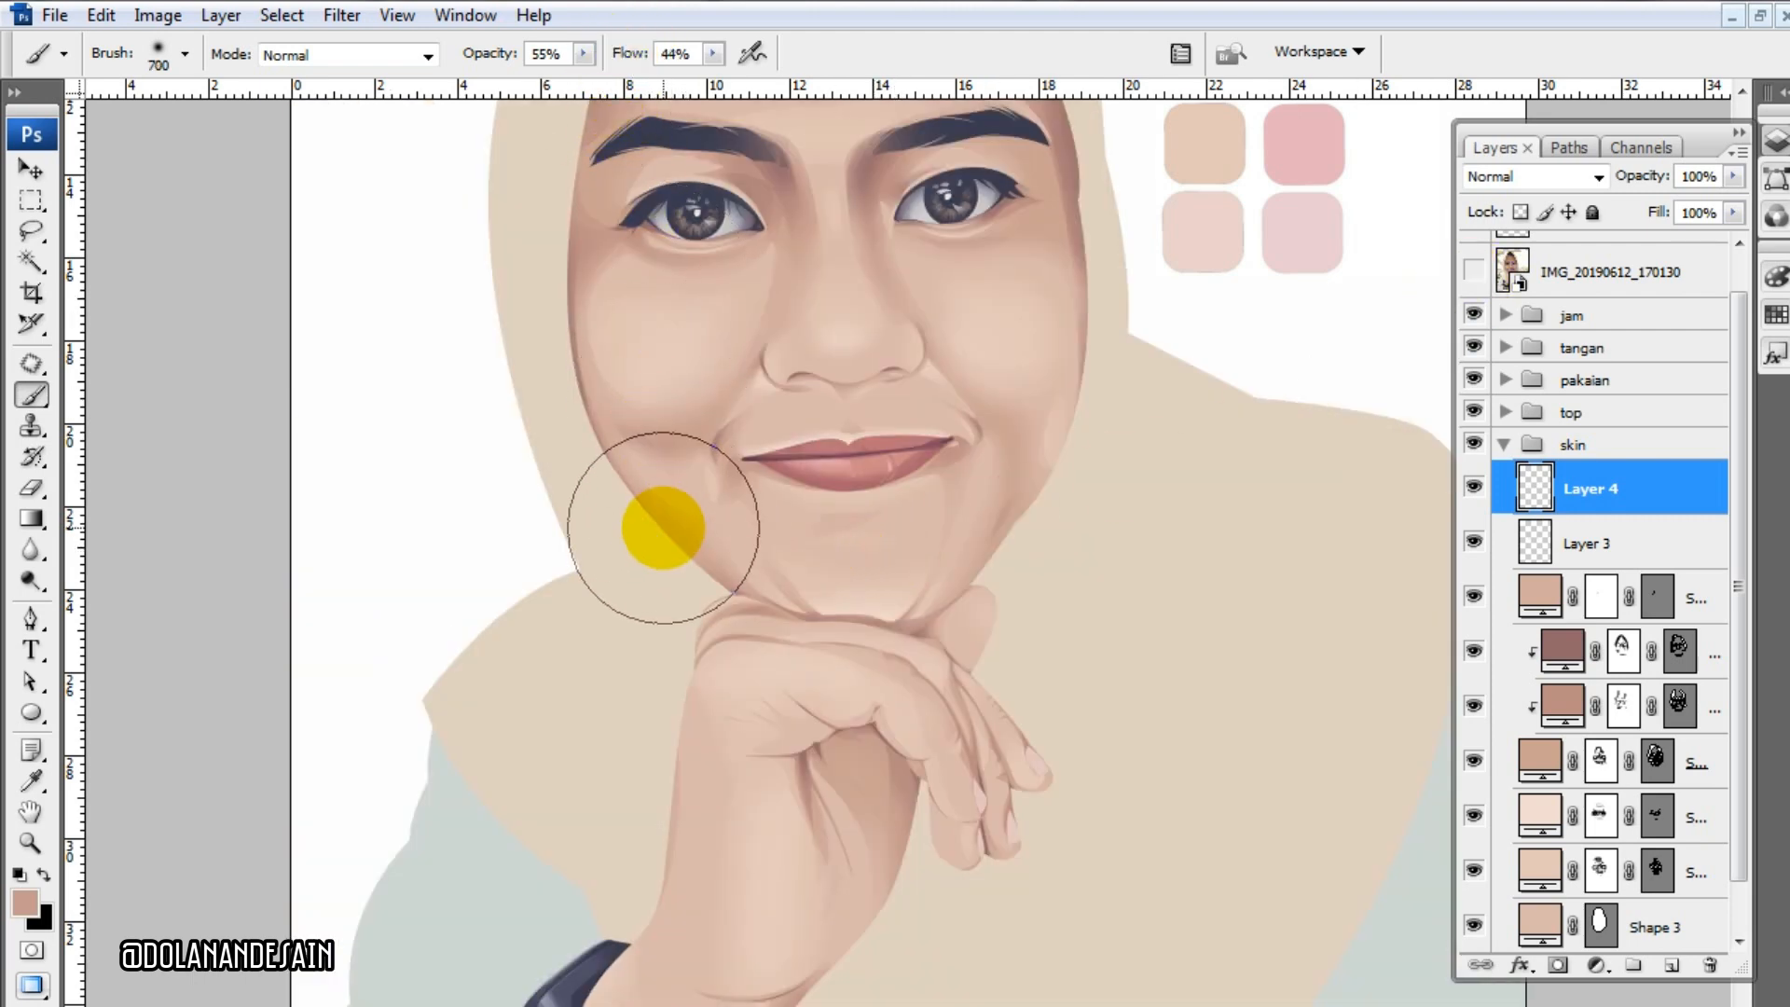
left_click(1477, 271)
left_click(1476, 272)
scroll(1110, 451, "up", 1)
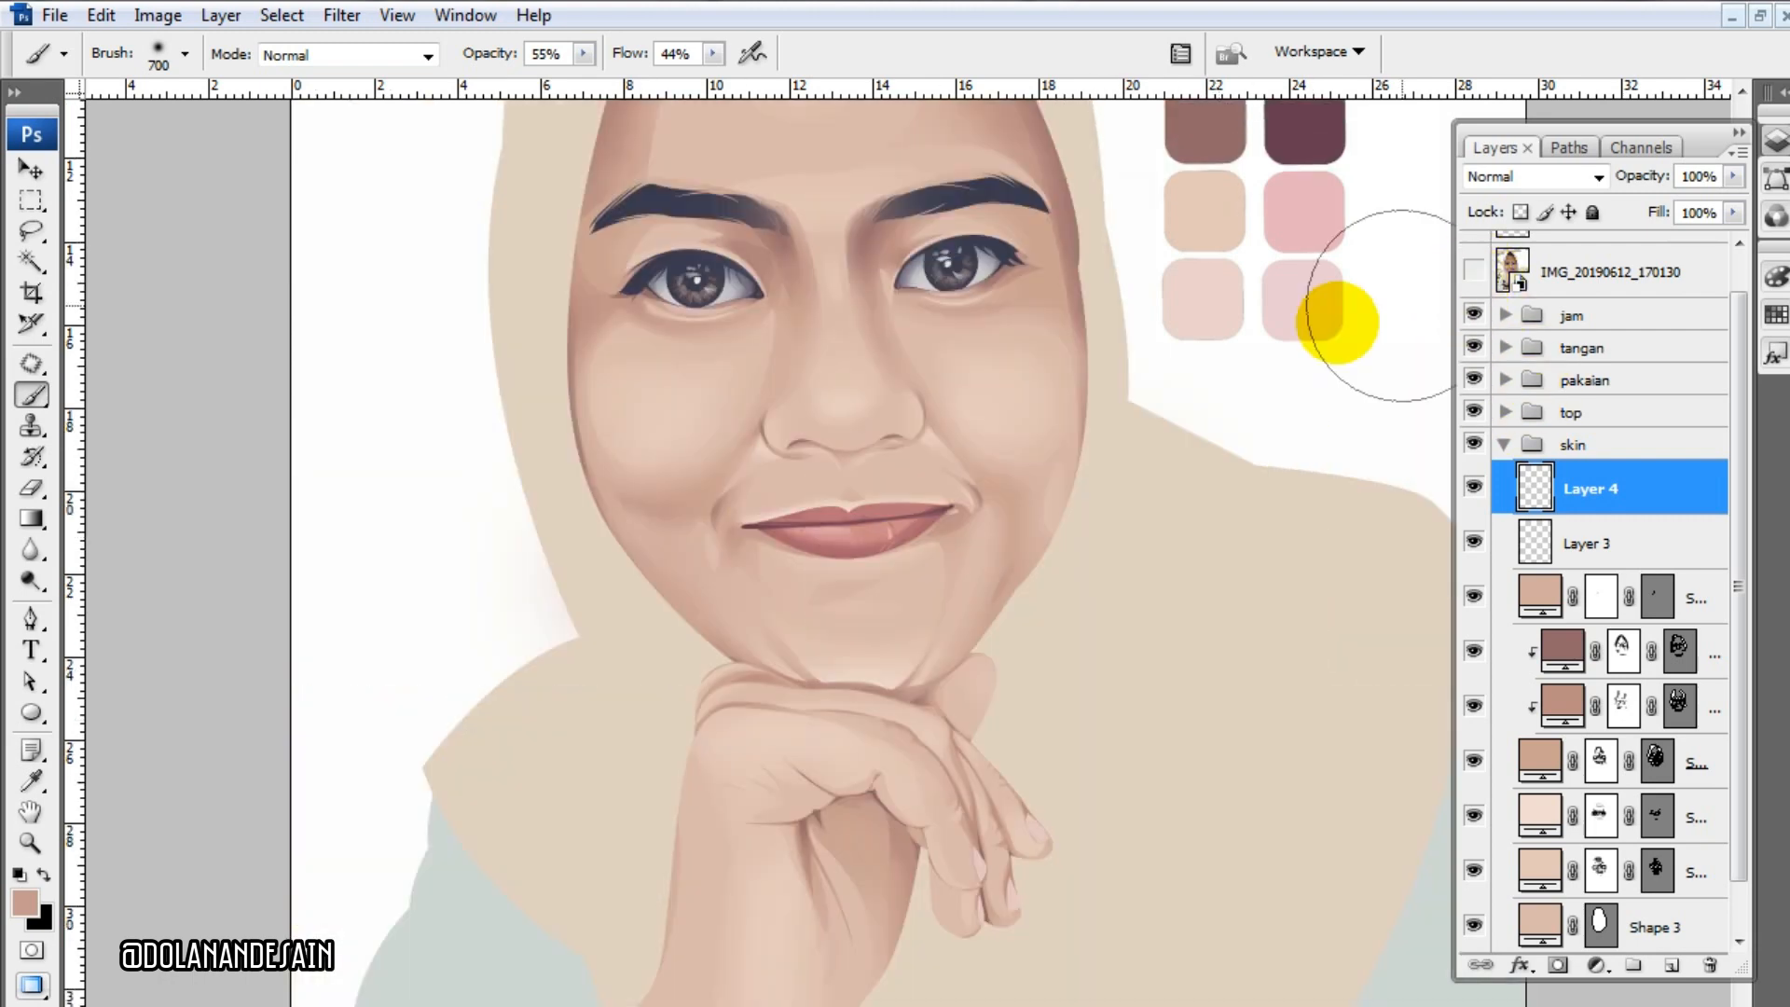
scroll(1138, 471, "up", 1)
key("bracketleft")
key("bracketleft")
key("bracketleft")
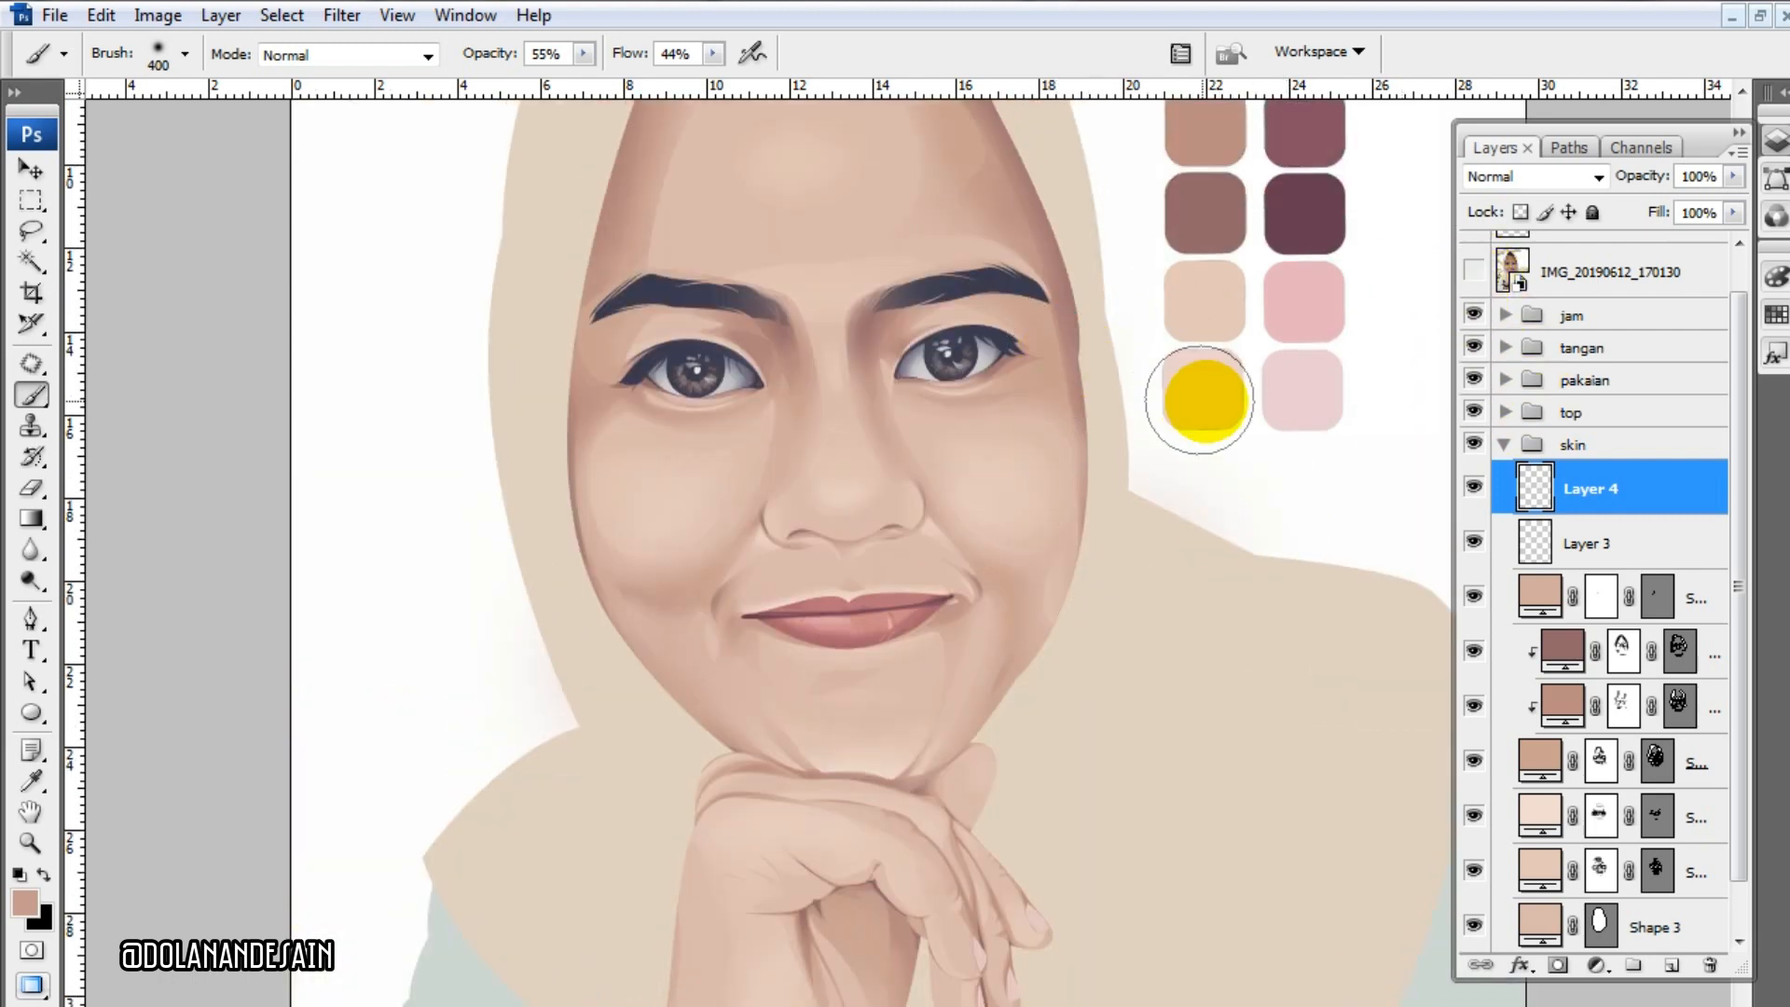
scroll(1202, 387, "up", 1)
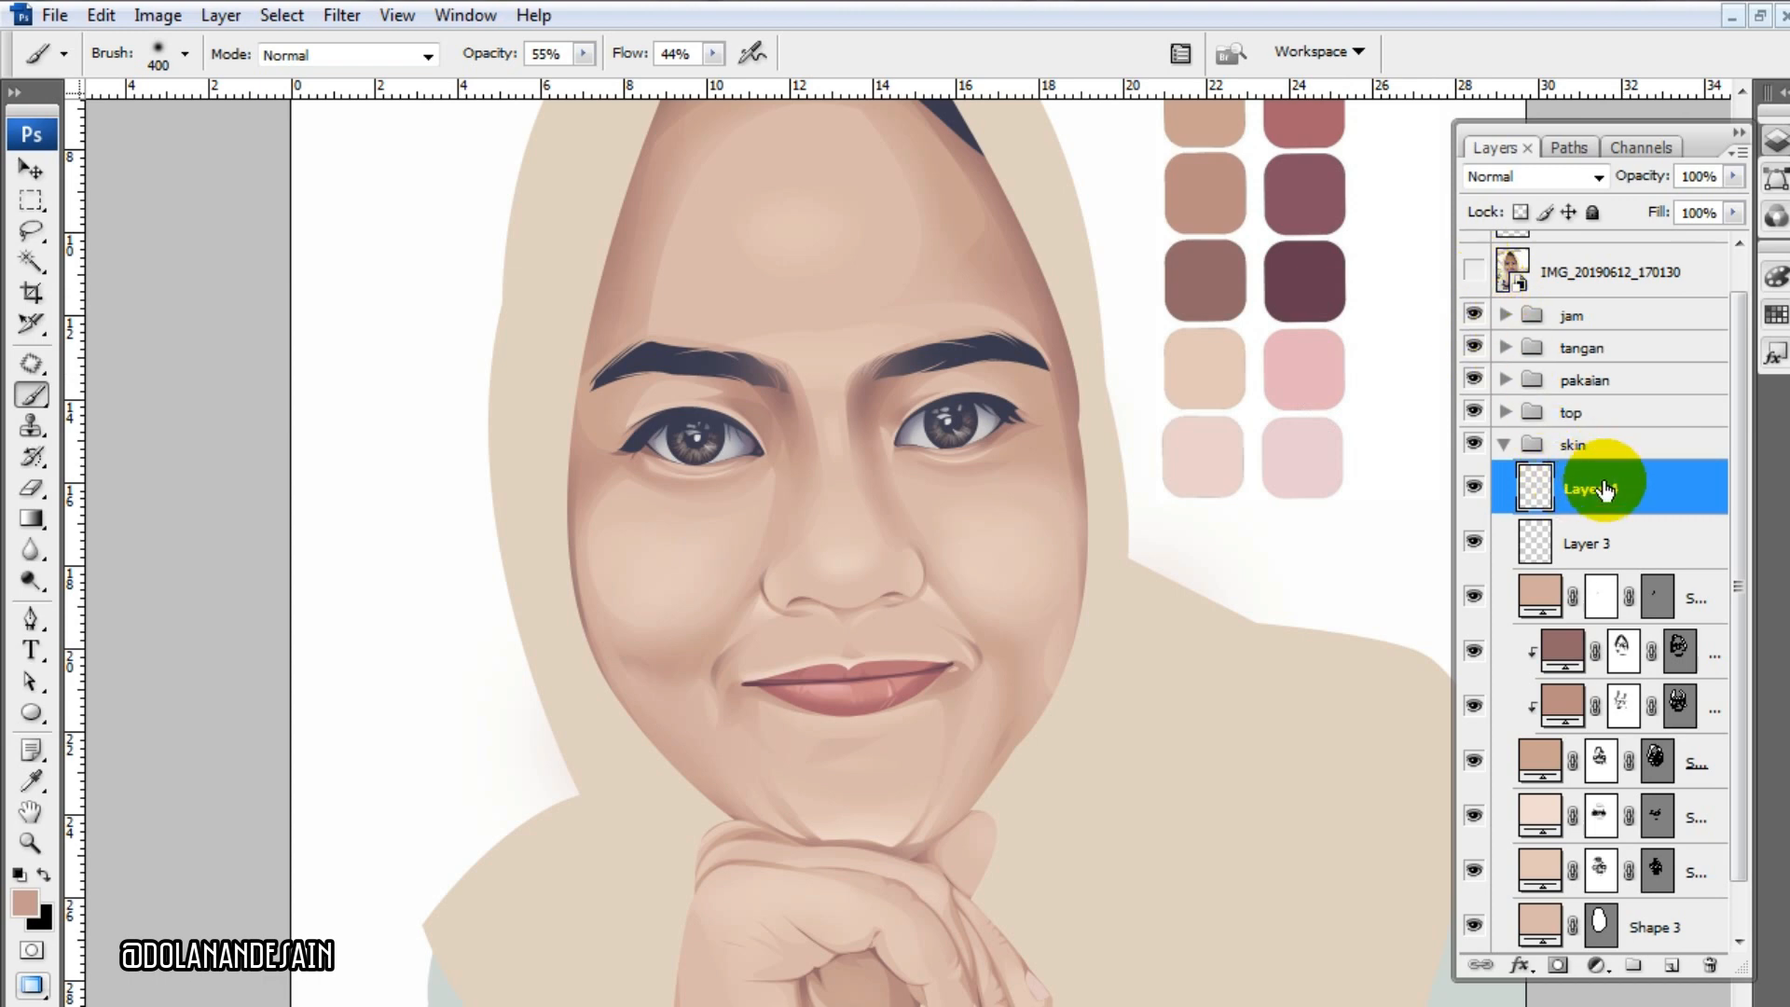
left_click_drag(1590, 485, 1622, 736)
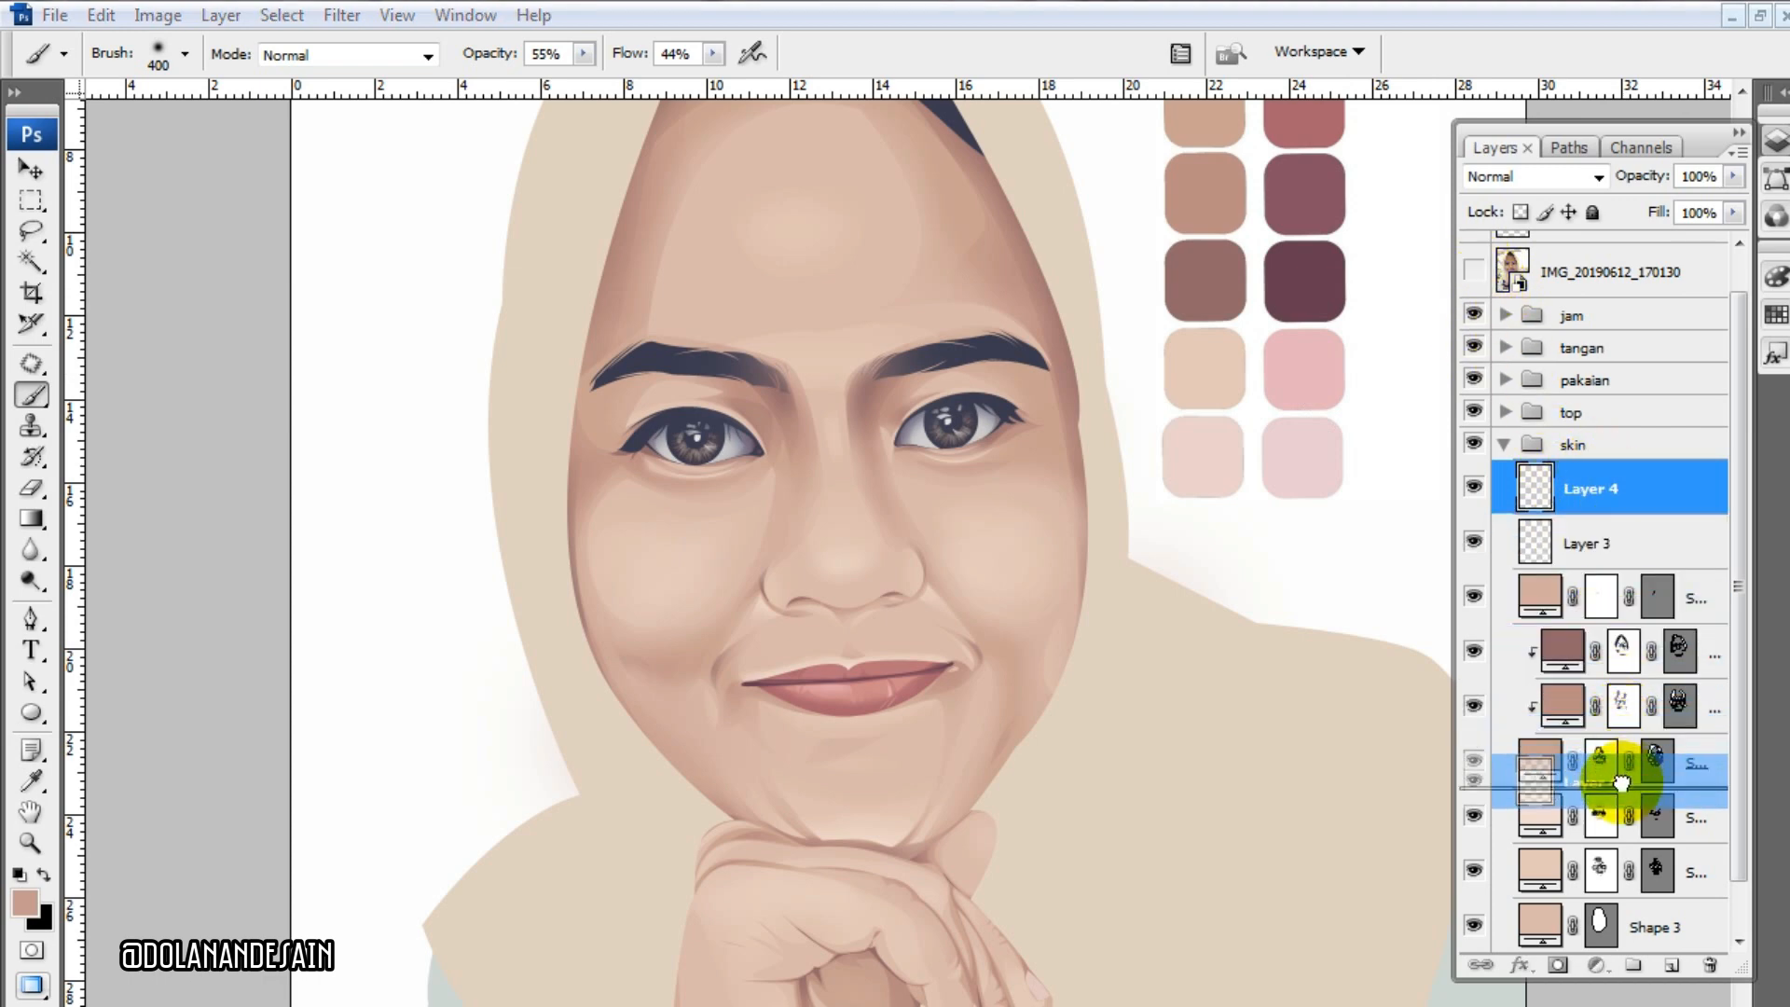
left_click_drag(1623, 798, 1601, 485)
- Brush the sampled darker skin tone softly over the forehead on Layer 4 at 1000 px, checking the reference photo
left_click(1472, 271)
left_click(1472, 271)
scroll(1127, 442, "up", 3)
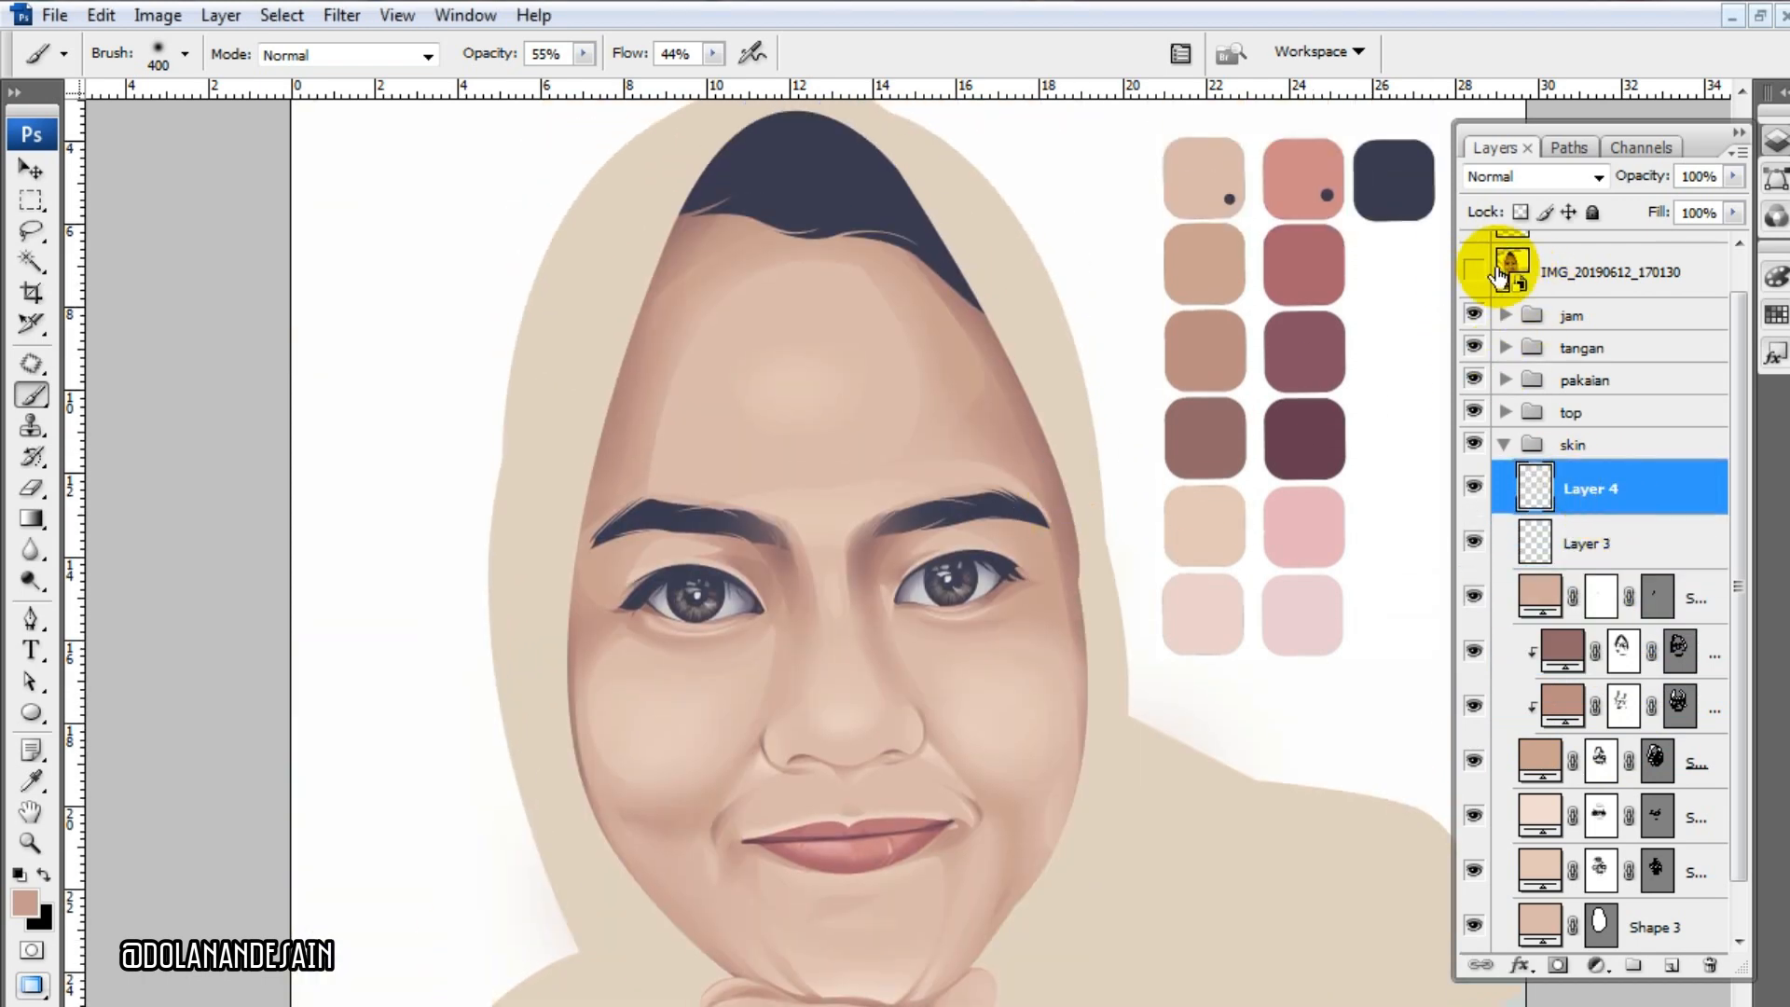
left_click(1478, 271)
left_click(1478, 271)
key("bracketright")
key("bracketright")
key("bracketright")
key("bracketright")
key("bracketright")
key("bracketright")
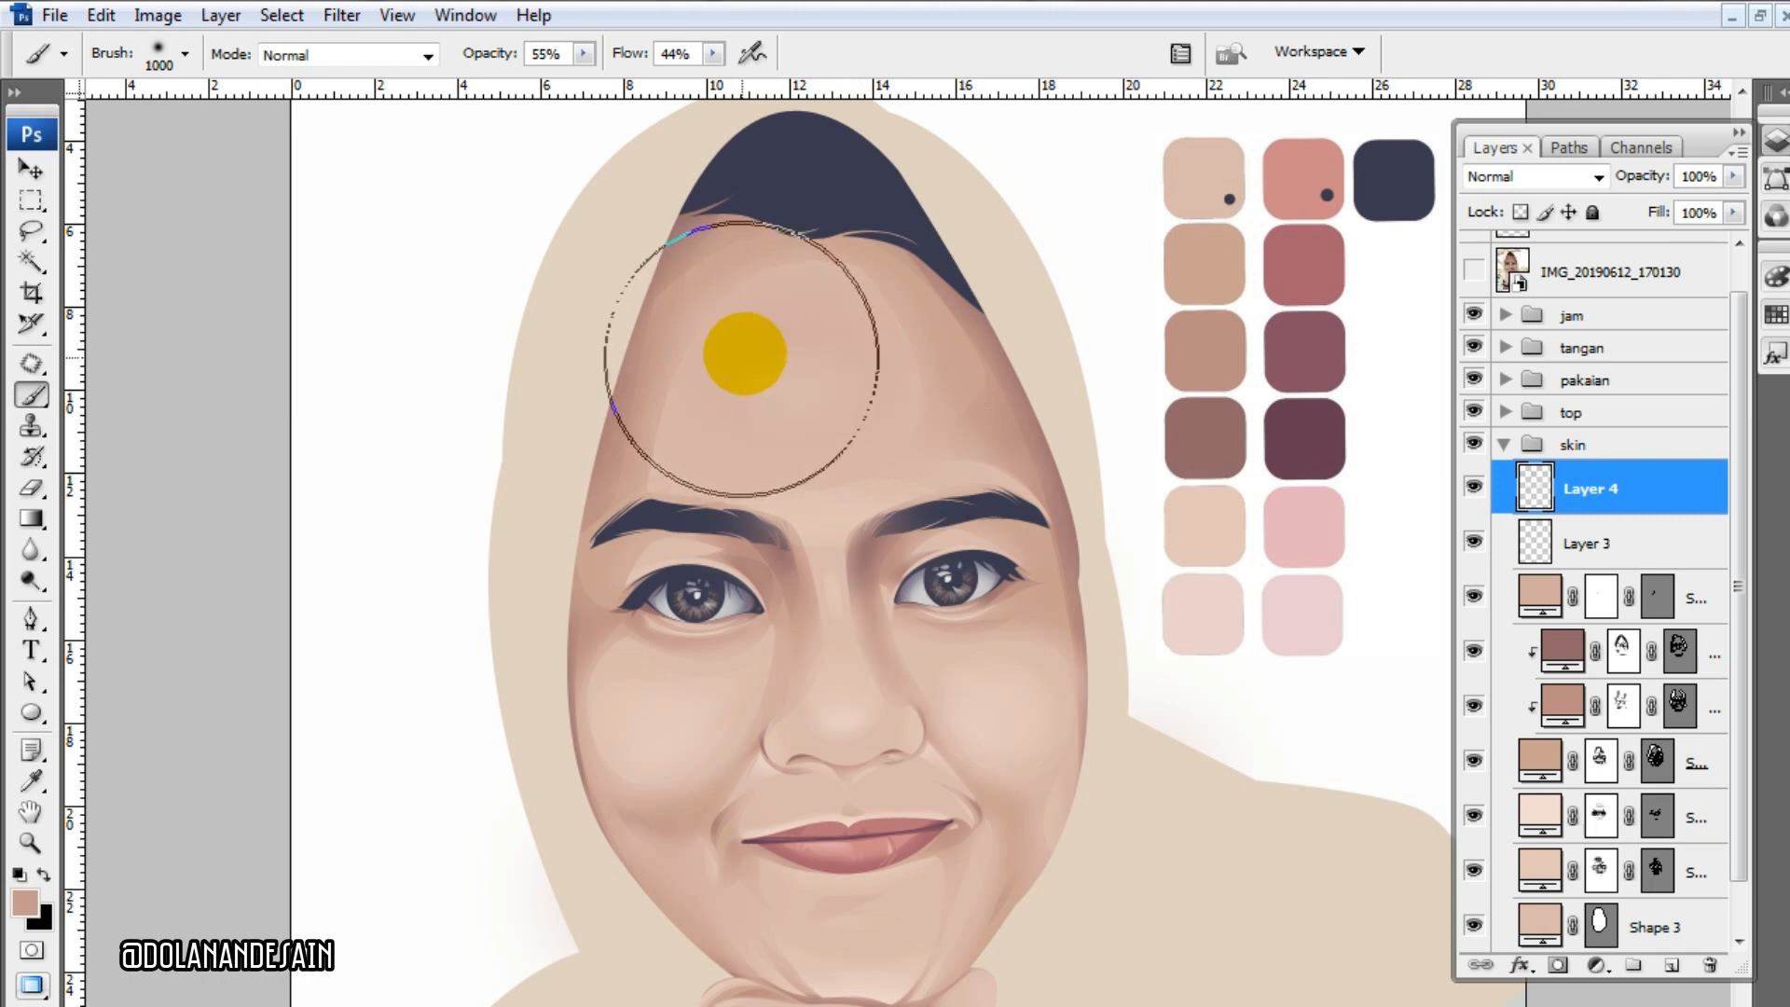
scroll(717, 331, "down", 1)
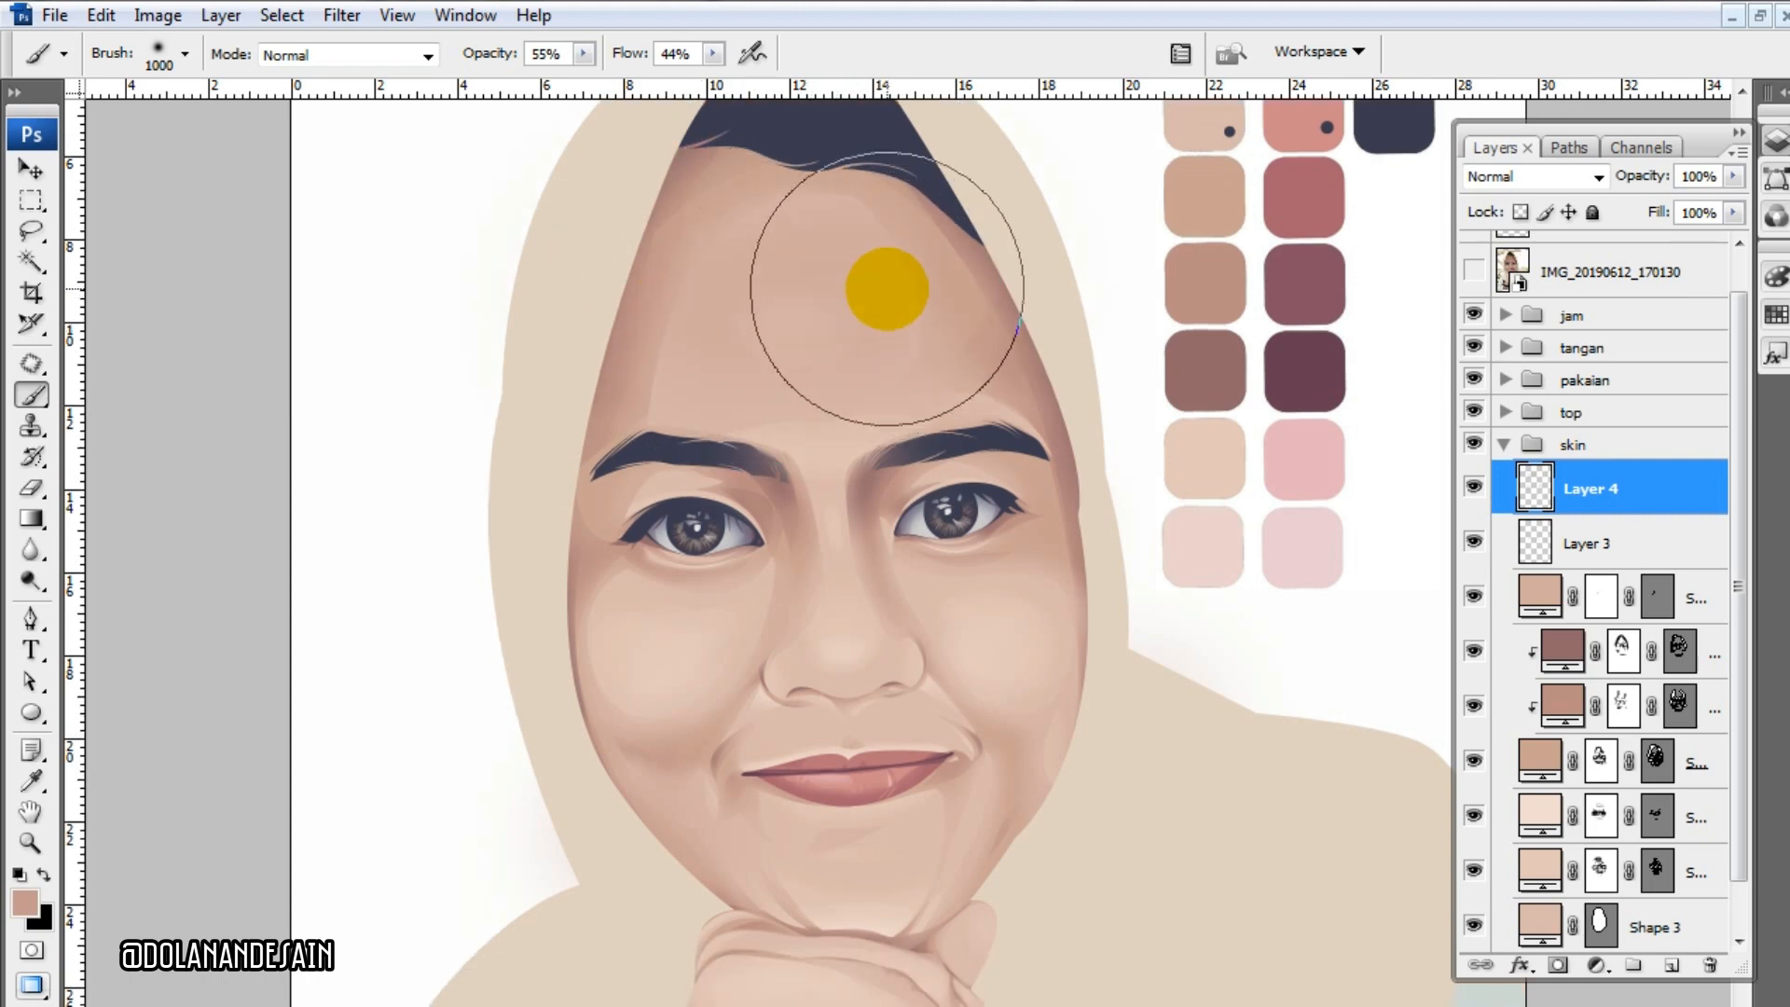
scroll(771, 268, "down", 1)
scroll(1299, 367, "down", 1)
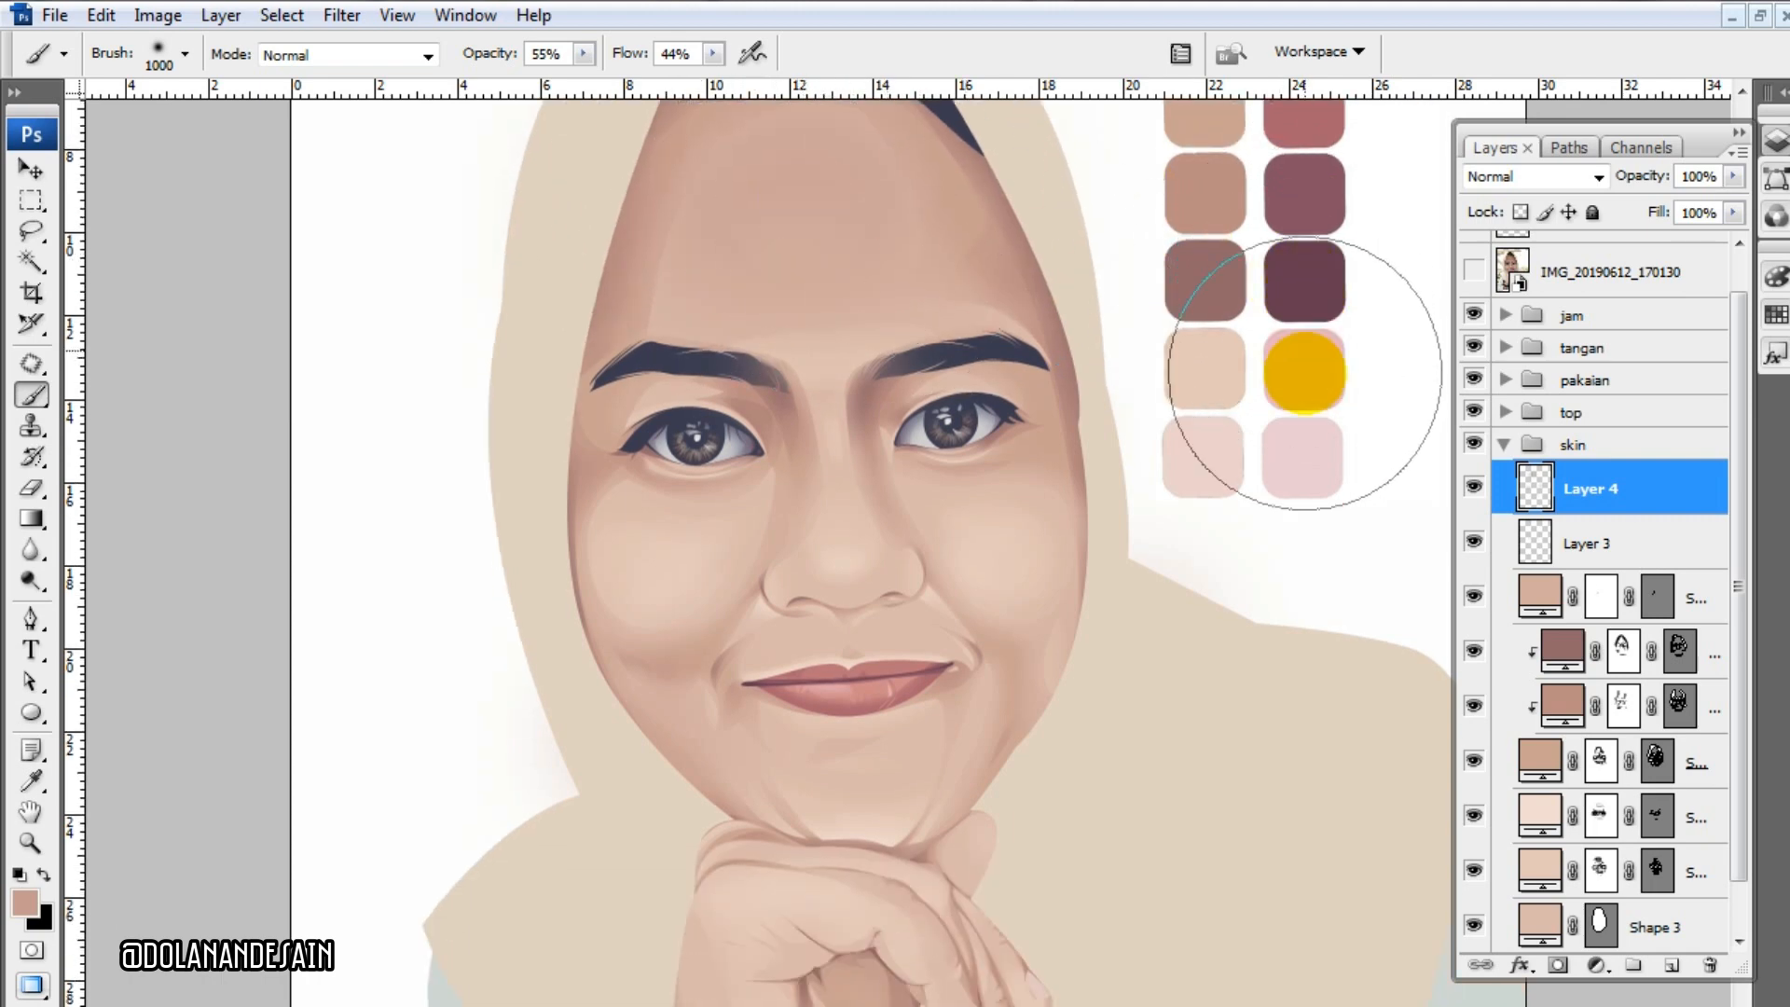
- Sample a darker brownish tone from the face's edge and shade the outer edges of the face at 250 px, checking the reference photo
left_click(1478, 268)
left_click(1485, 270)
key("bracketleft")
key("bracketleft")
key("bracketleft")
key("bracketleft")
key("bracketleft")
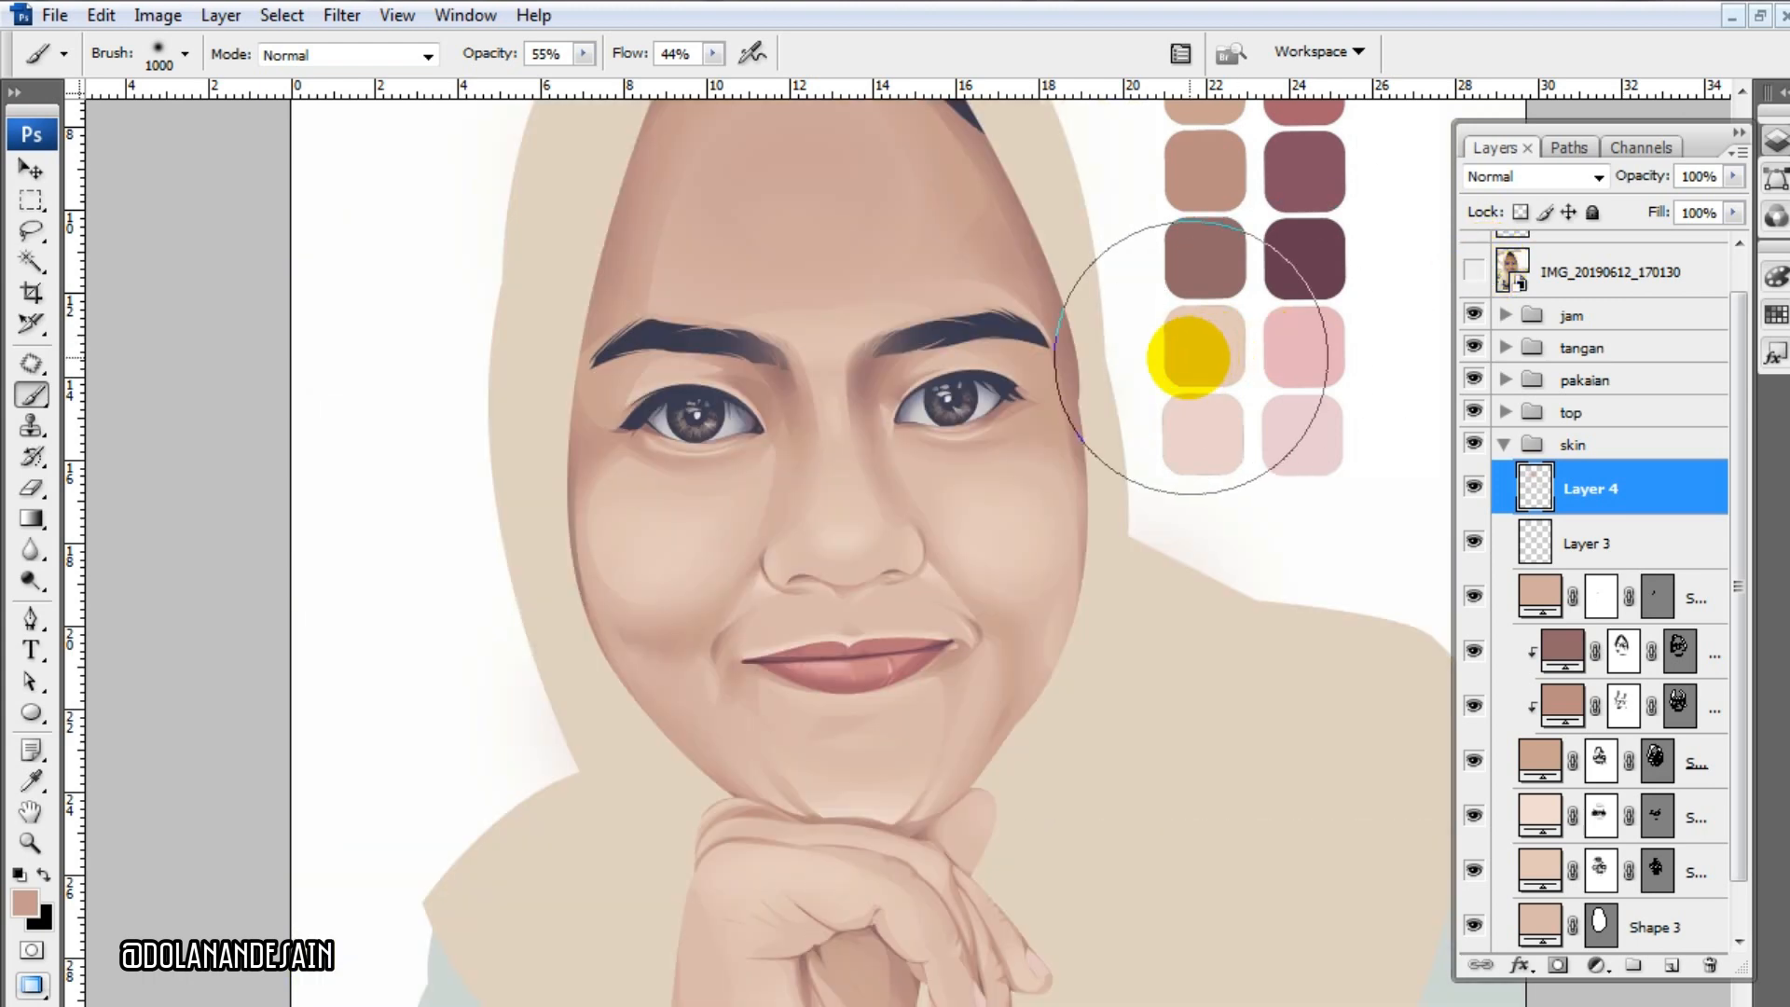
left_click(1048, 375, "alt")
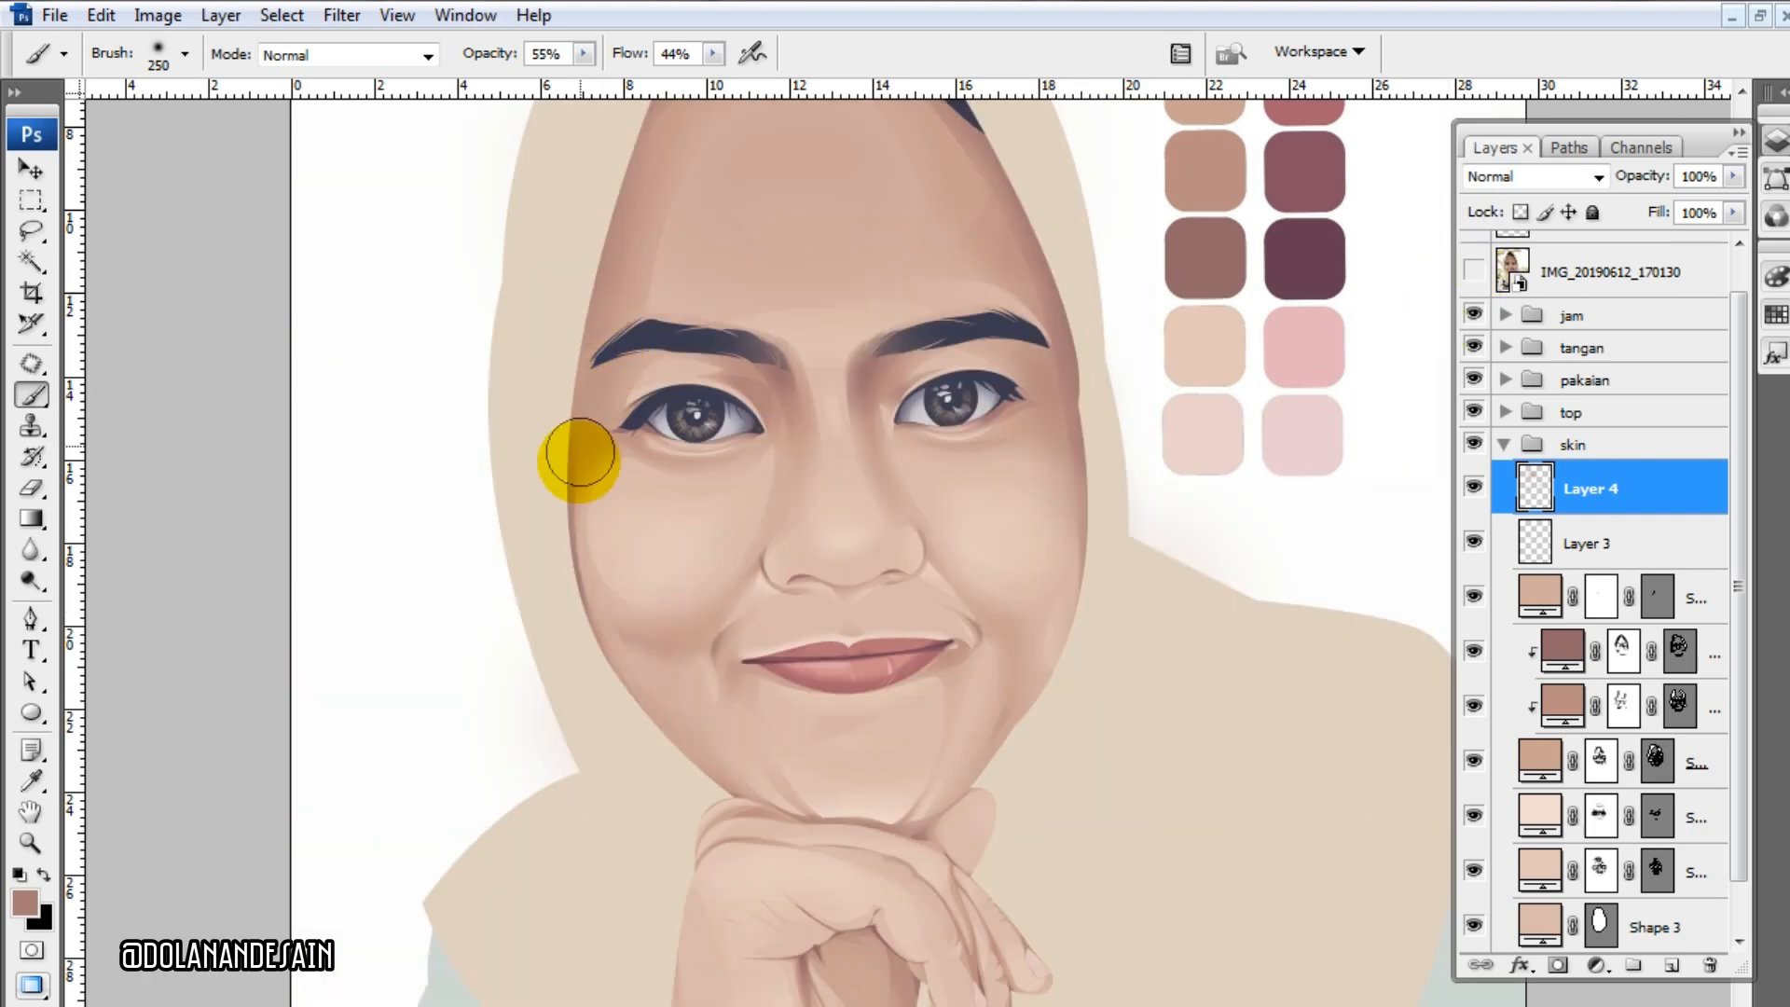
scroll(932, 447, "down", 1)
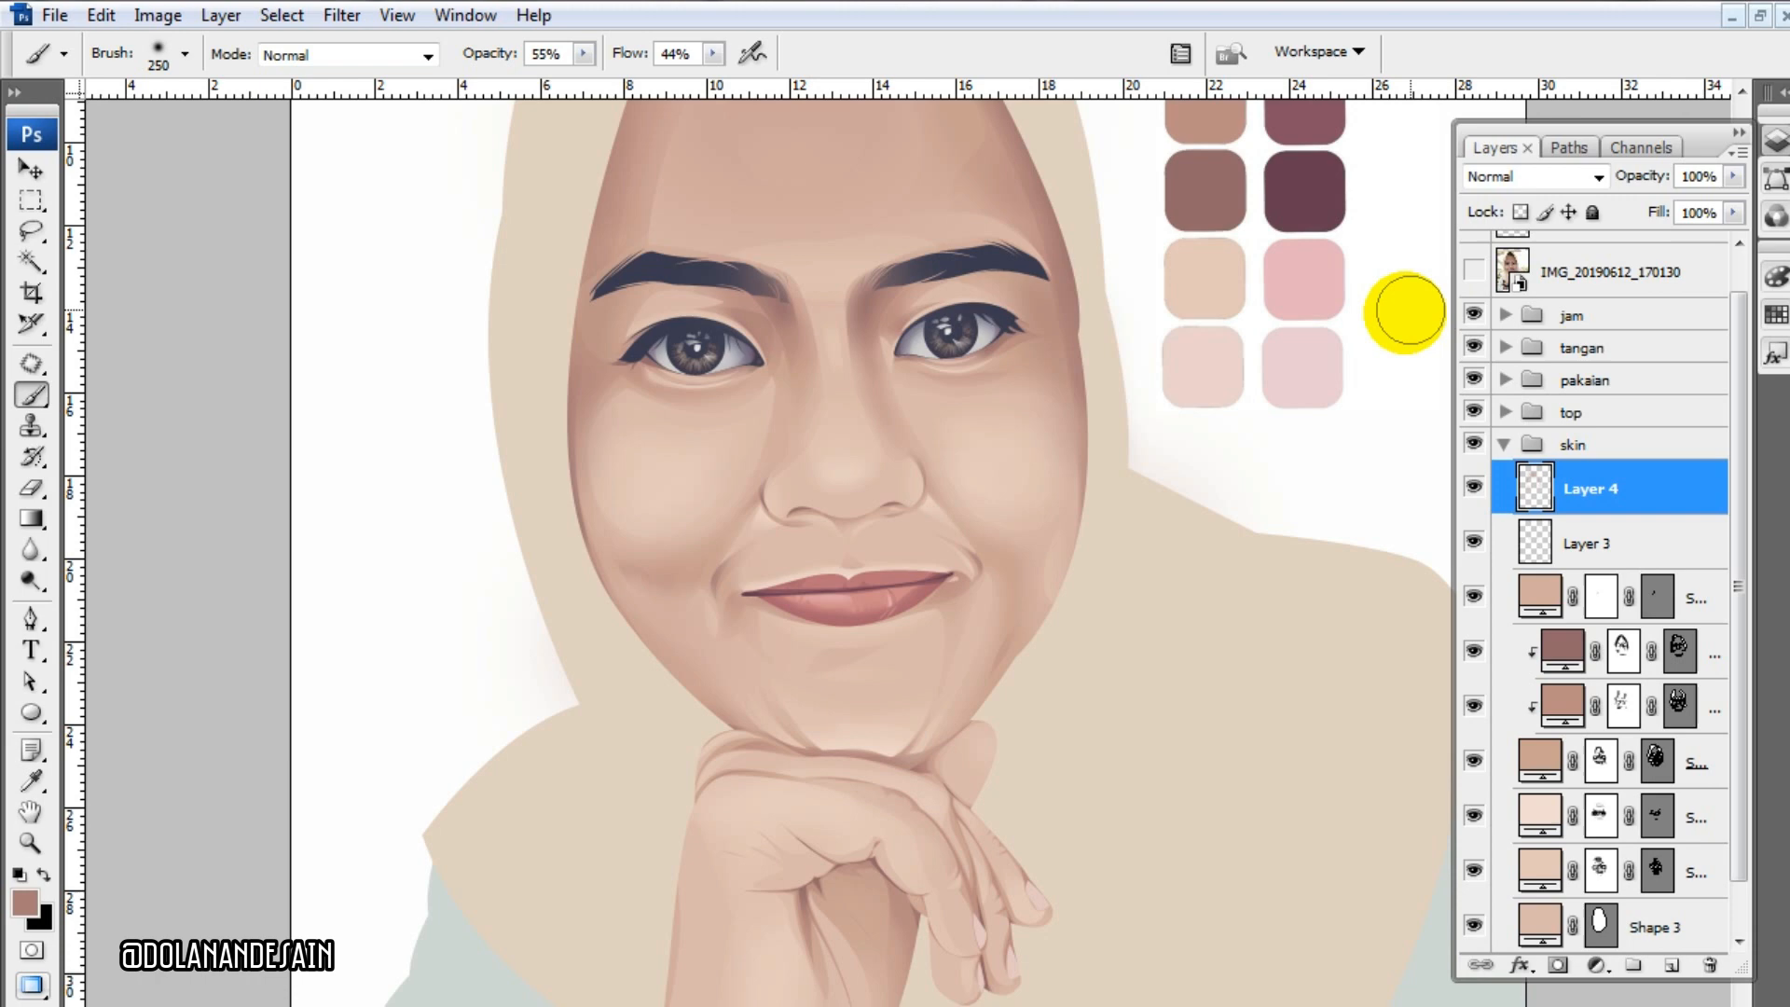
- Shade the lower cheek and jawline with a 300 px brush on Layer 4, comparing with the reference photo
left_click(1473, 272)
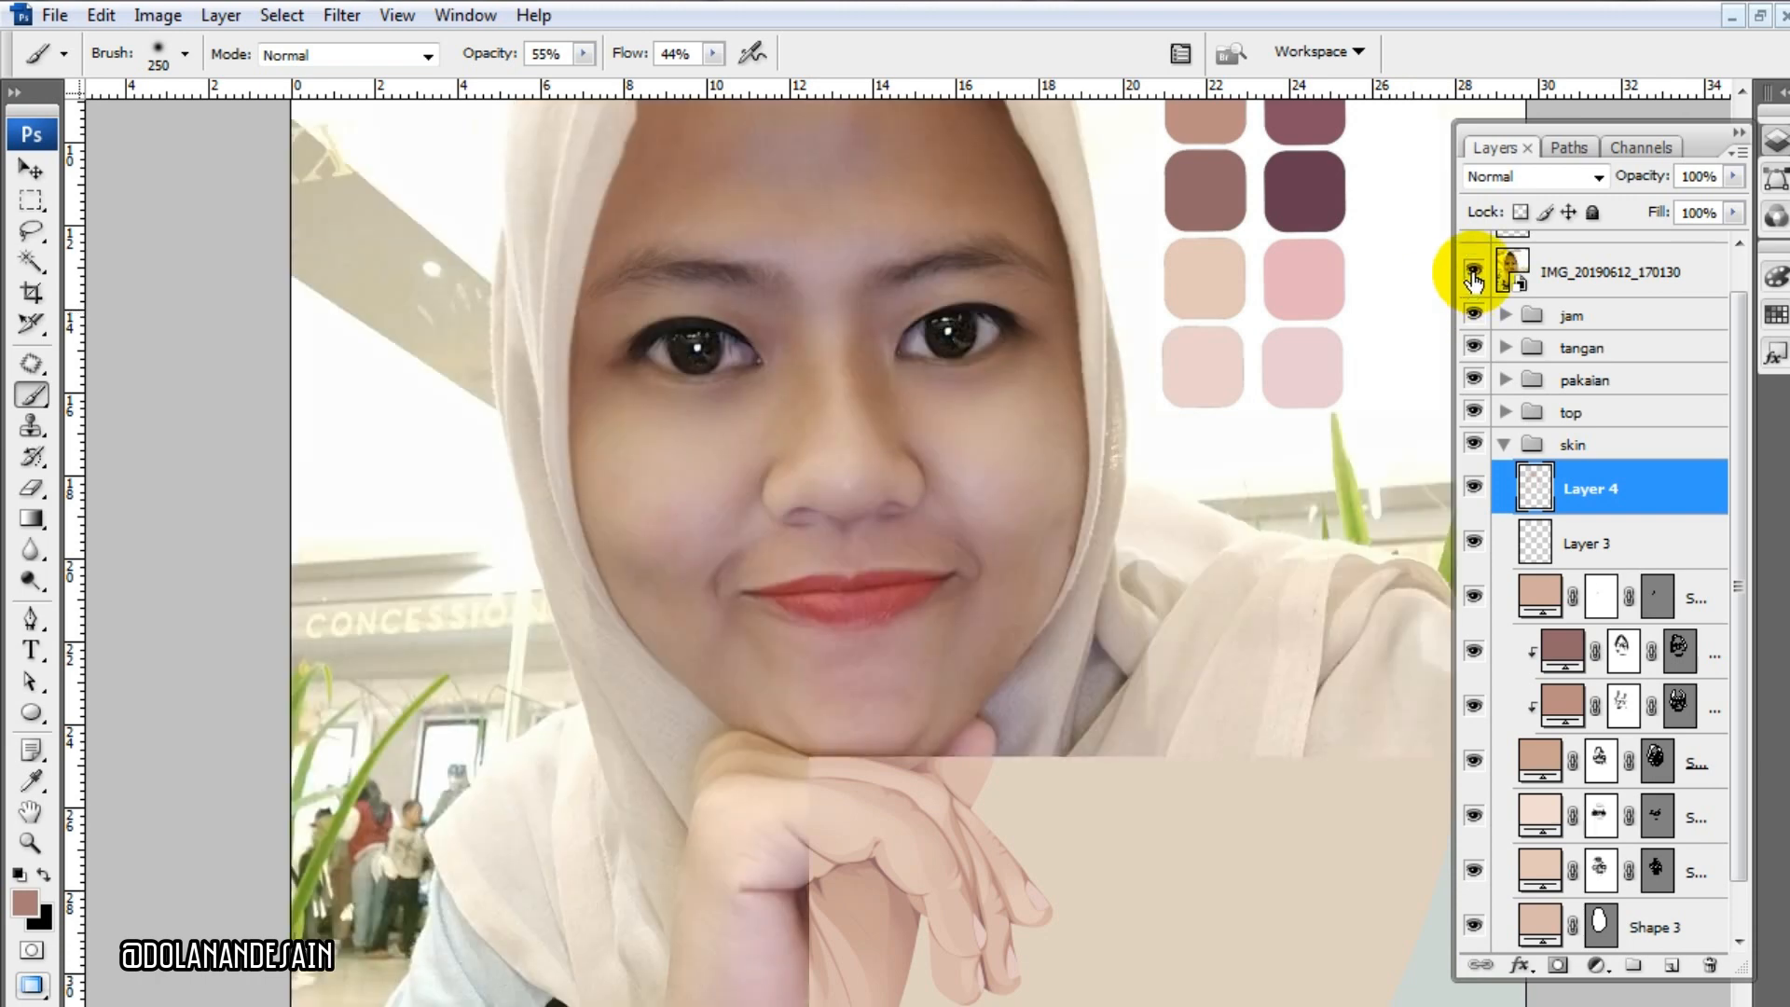
left_click(1473, 272)
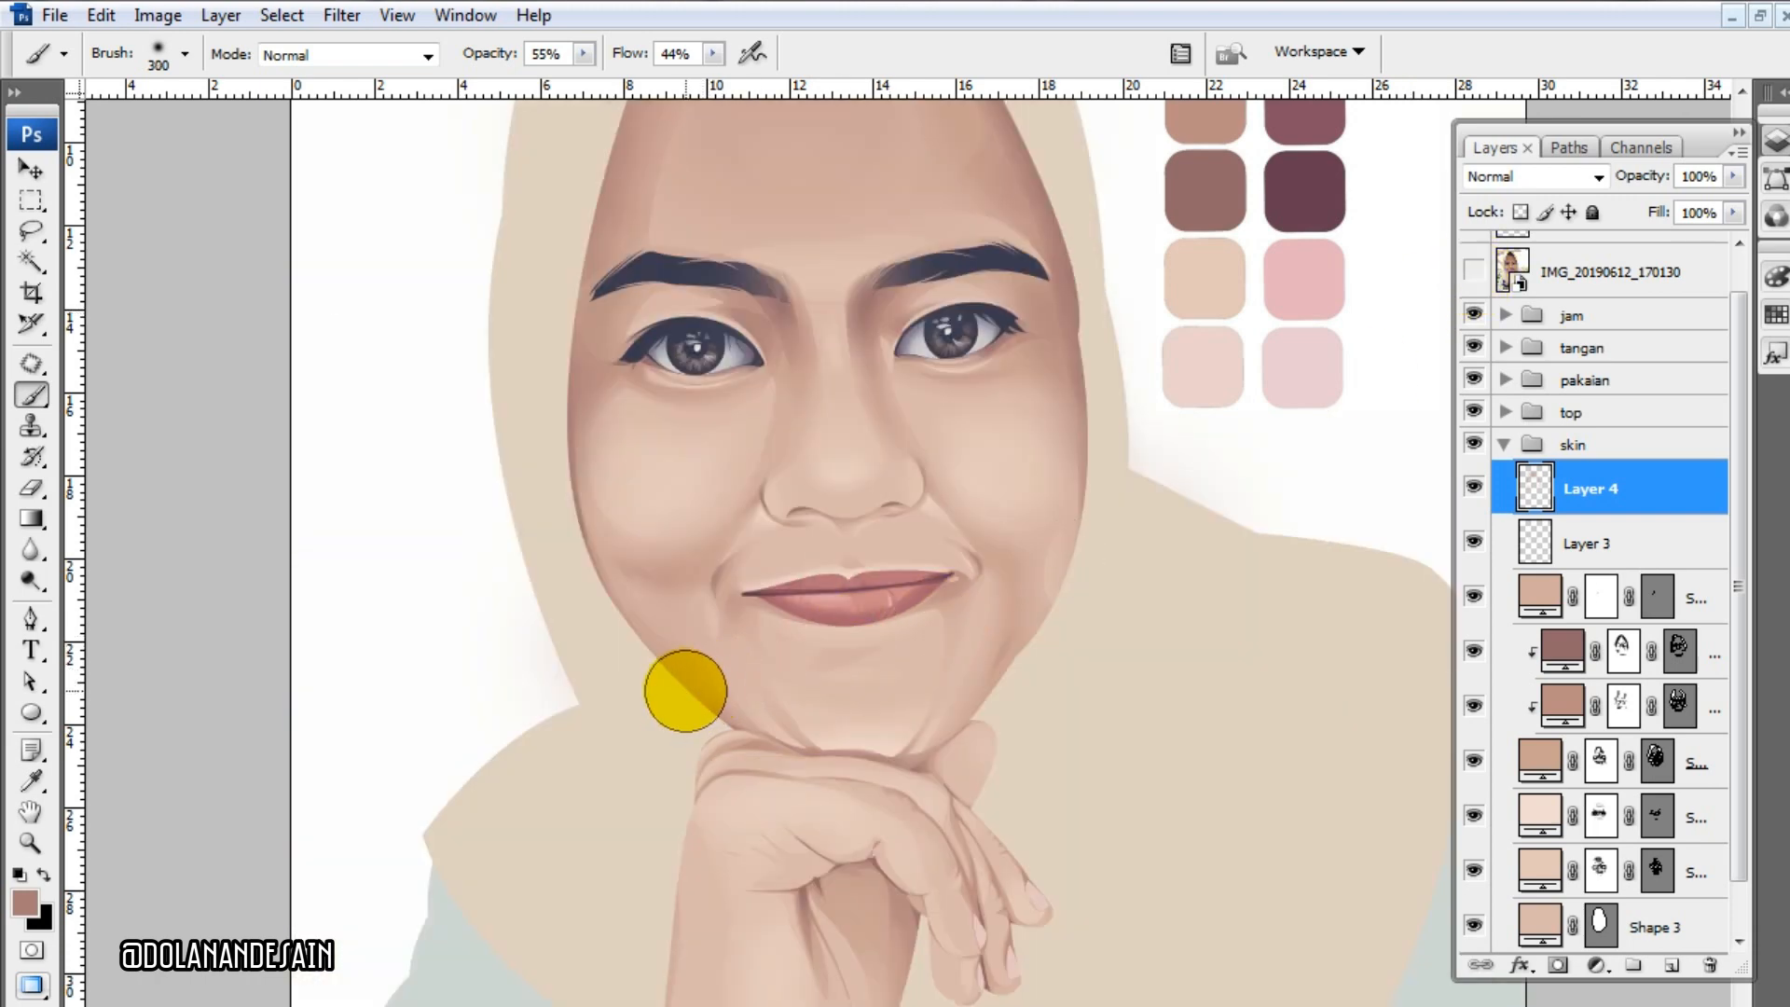
left_click(1473, 273)
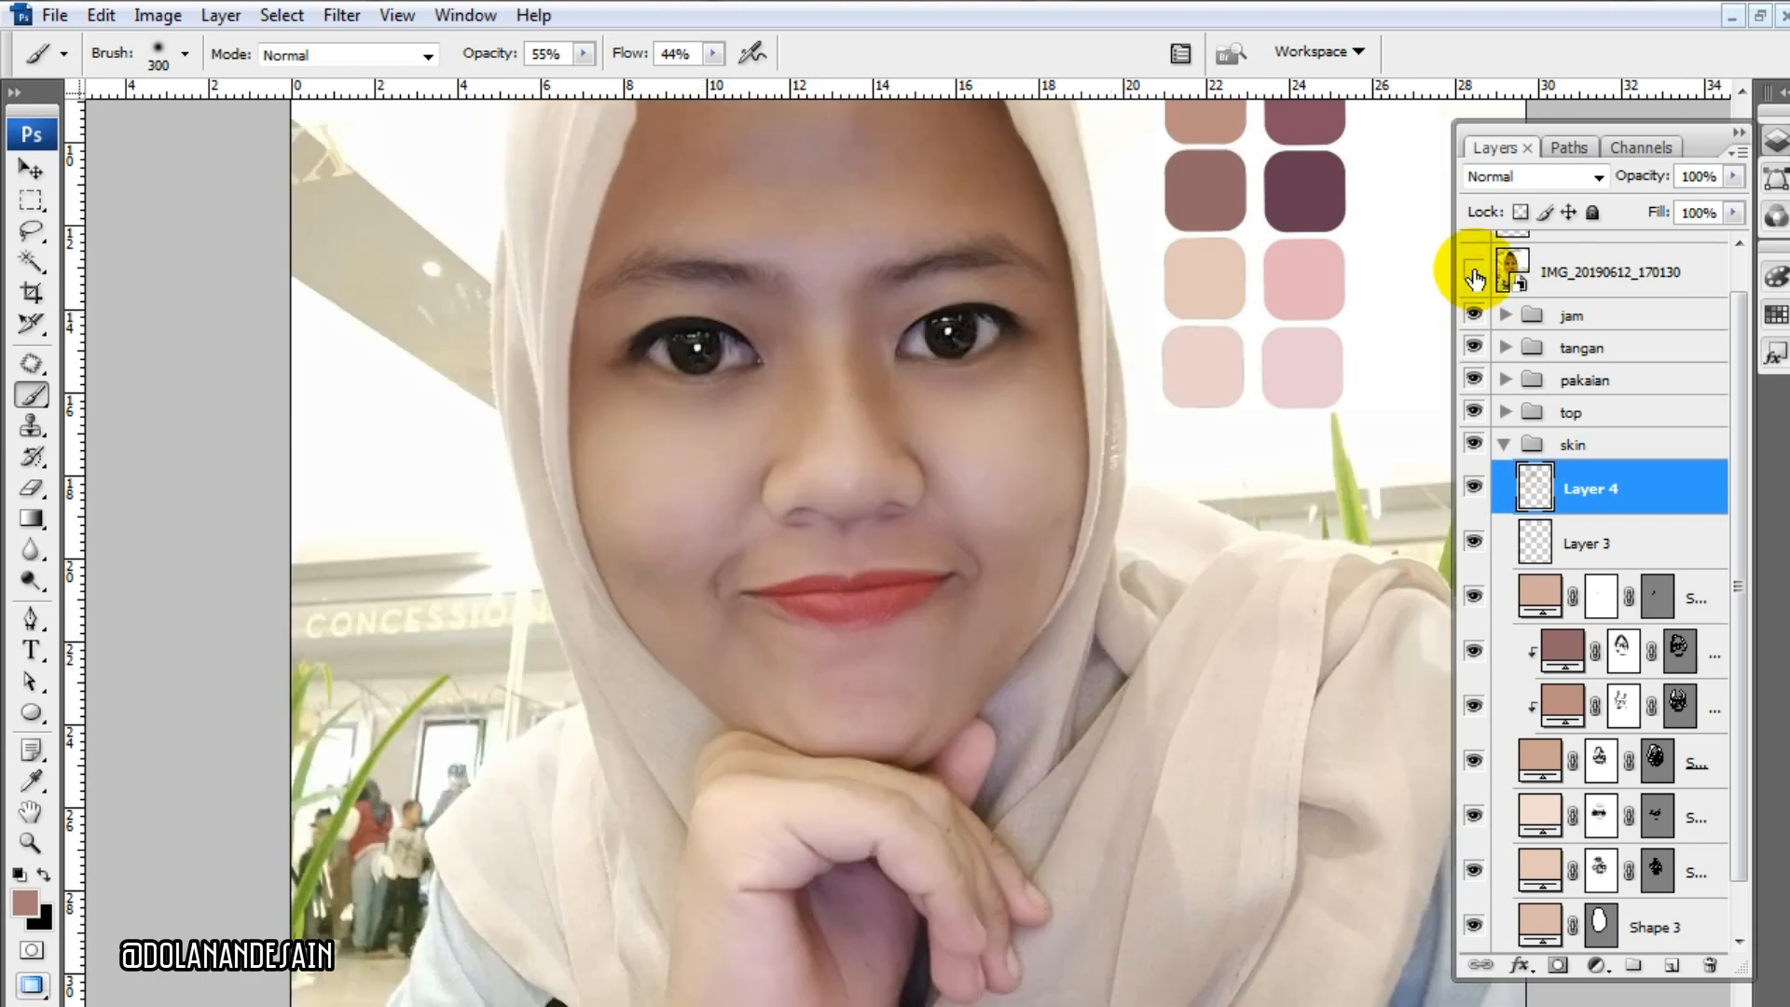
left_click(1473, 272)
- Shade around the corners of the mouth and below the lips, reducing the brush from 175 px to 70 px and checking the reference photo
key("bracketleft")
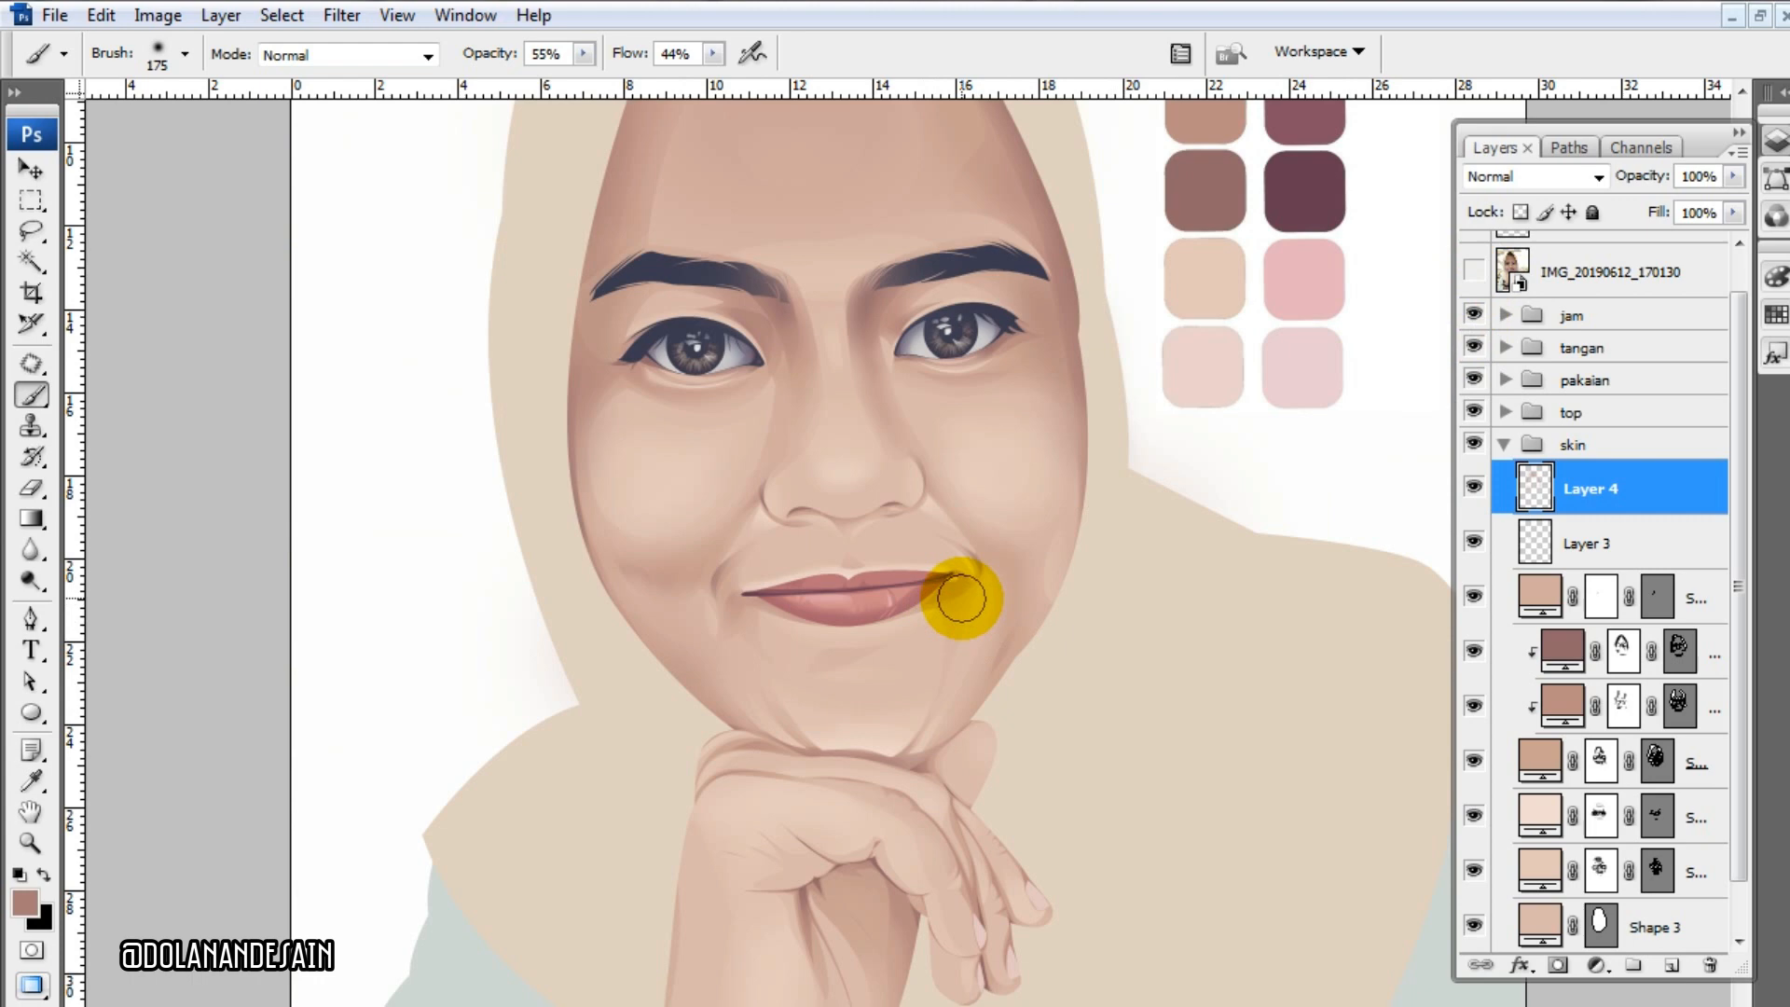
left_click(1473, 272)
left_click(1472, 272)
key("bracketleft")
key("bracketleft")
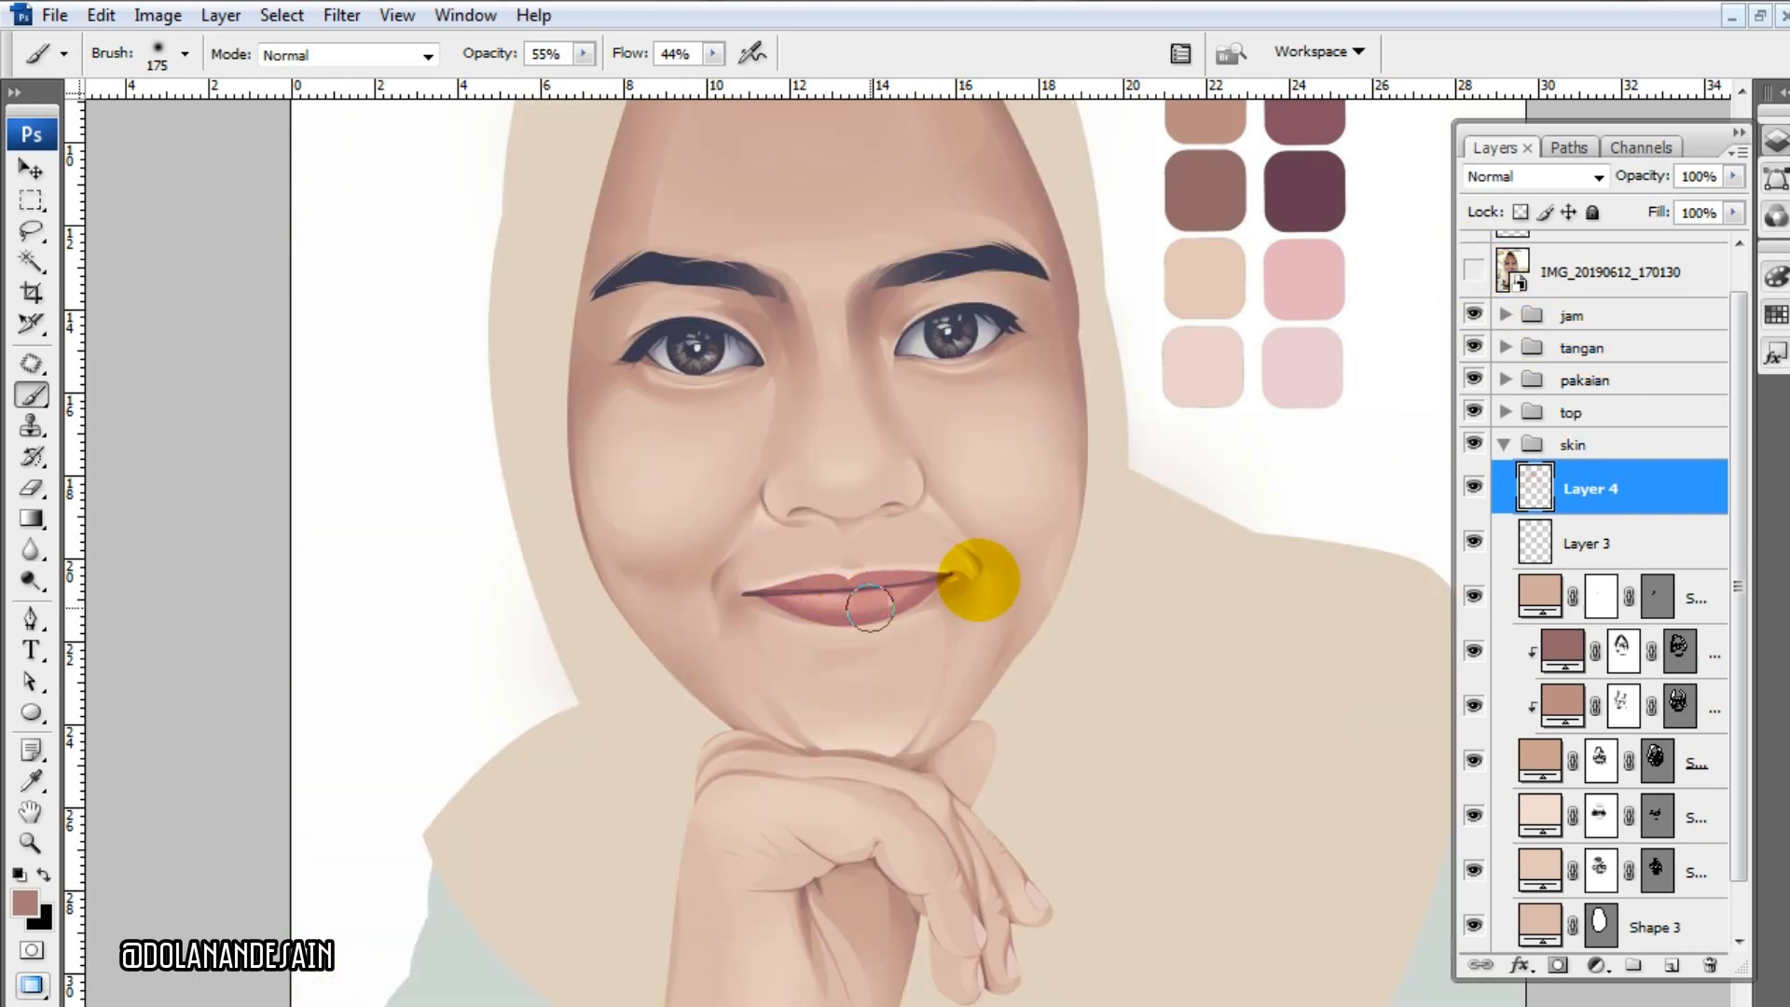
left_click(1473, 272)
left_click(1473, 272)
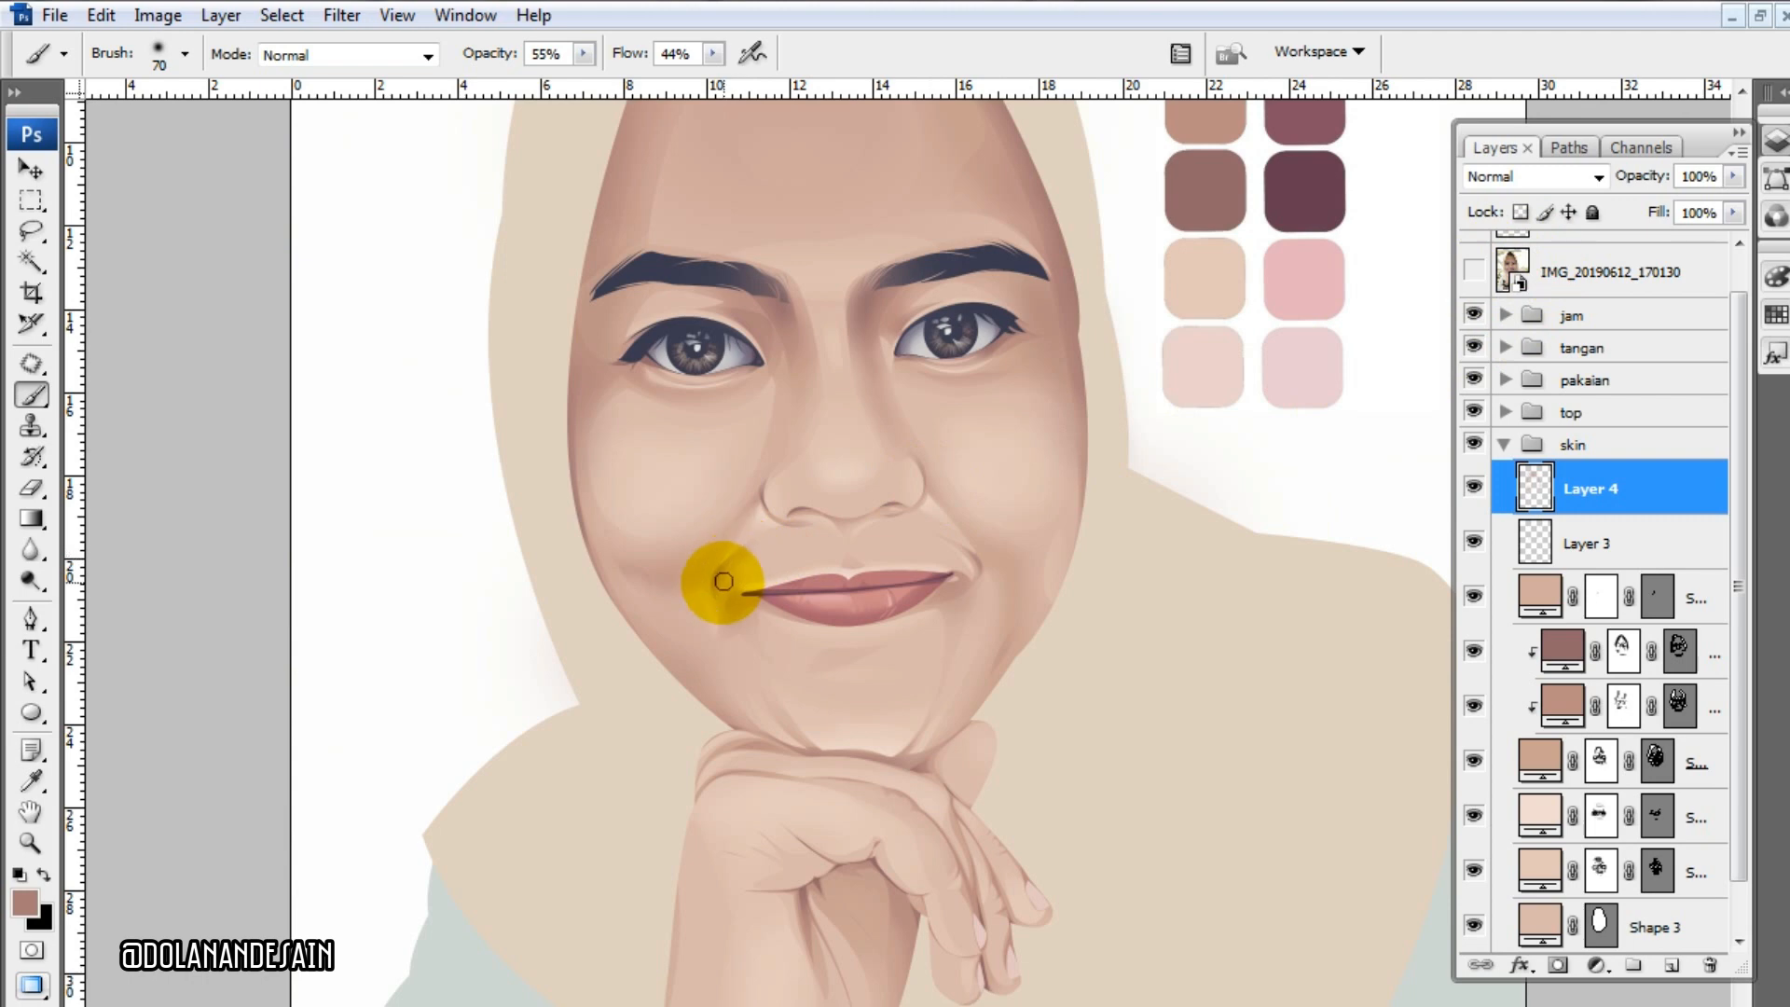
- Brush soft shadows along both sides of the nose at 80 px, comparing repeatedly with the reference photo
scroll(1118, 448, "up", 1)
left_click(1473, 272)
left_click(1473, 272)
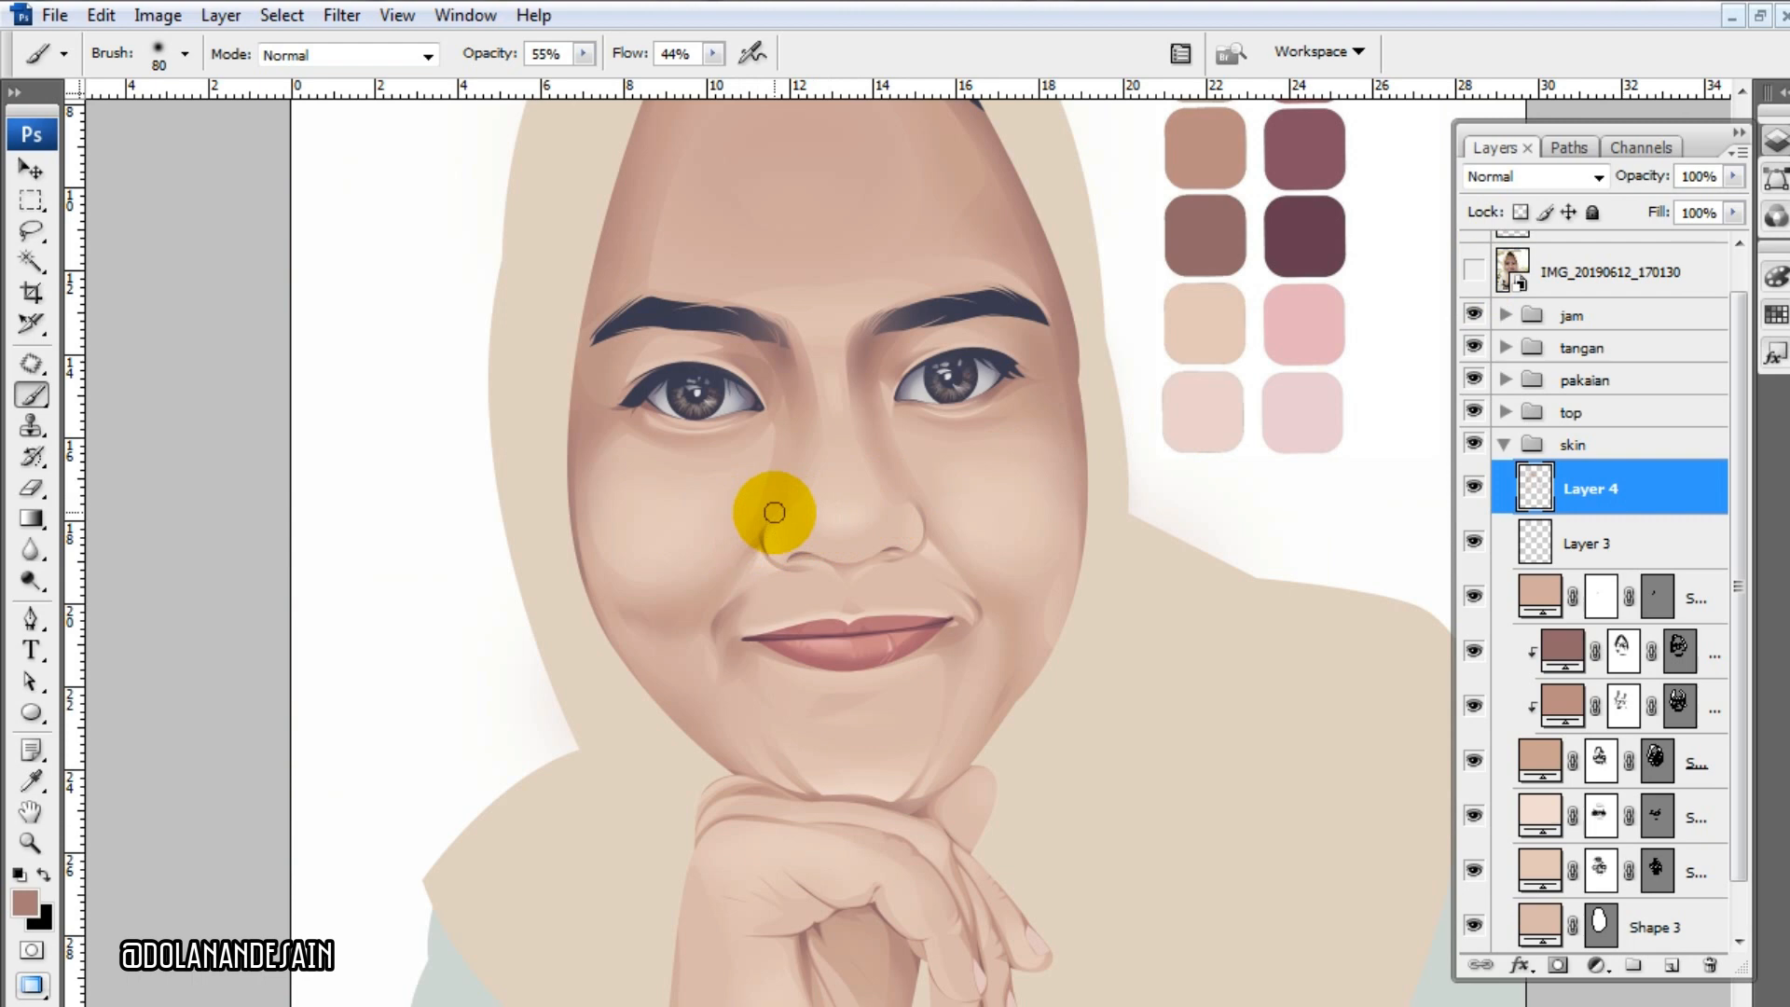
left_click(1473, 272)
left_click(1473, 272)
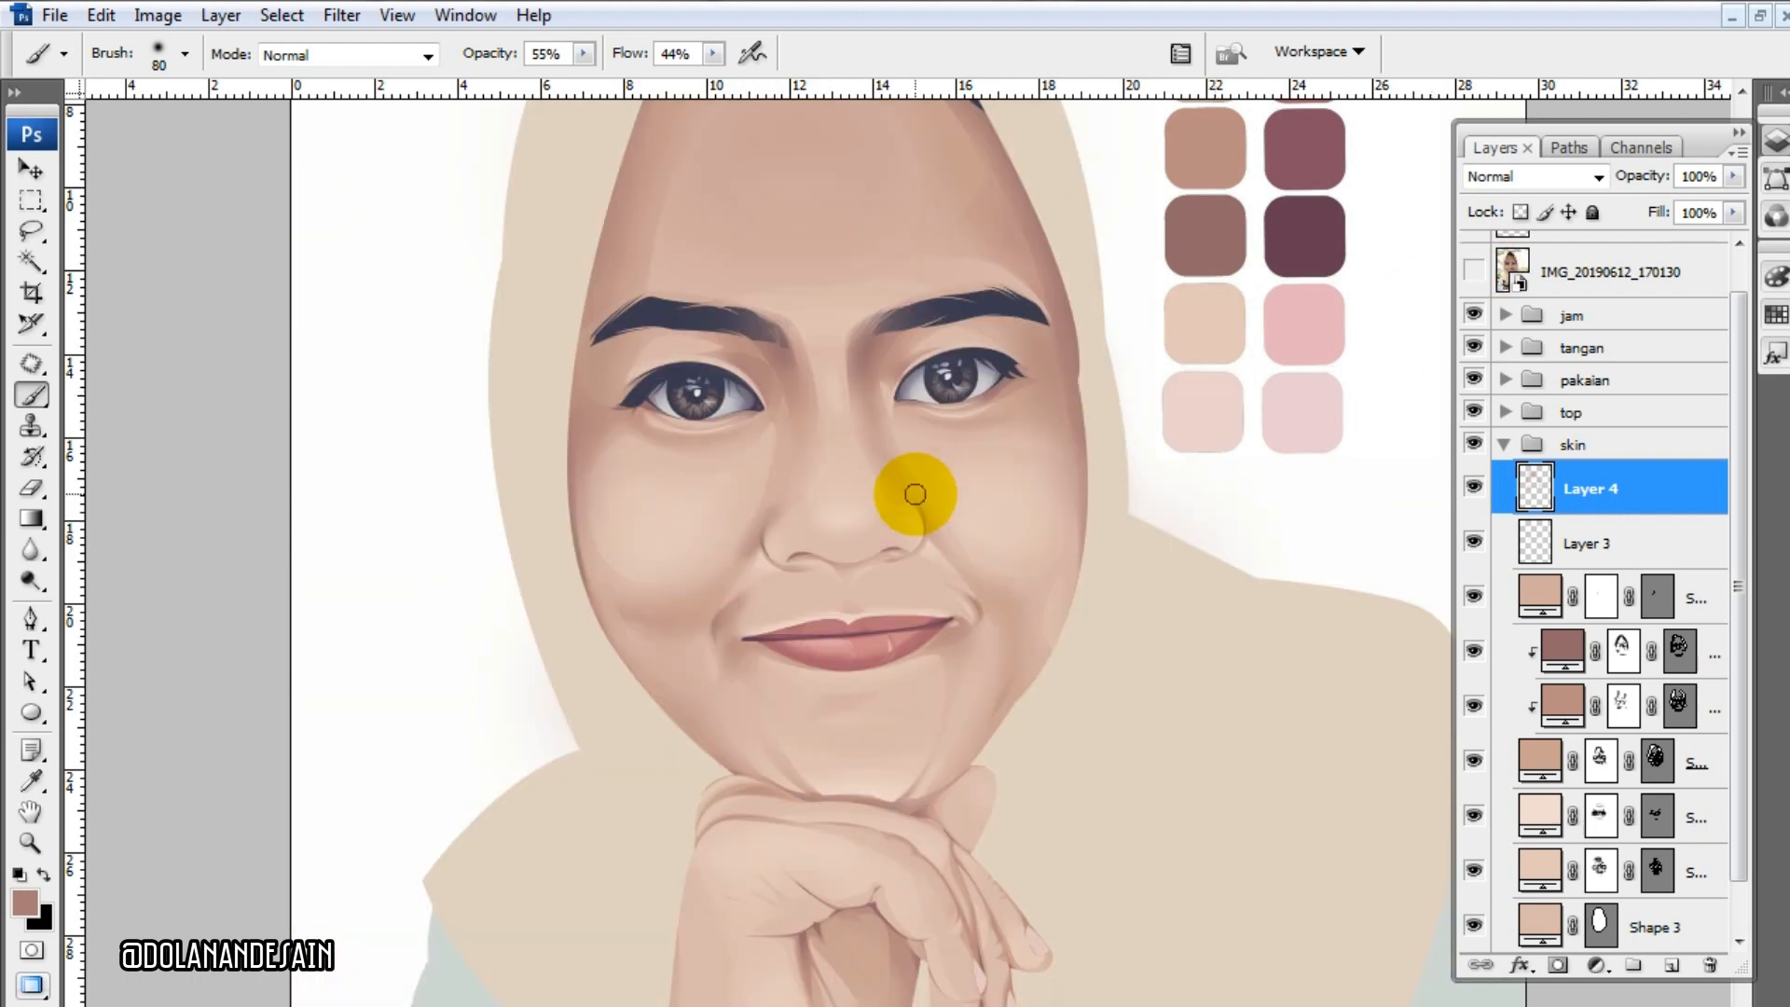
left_click(1473, 273)
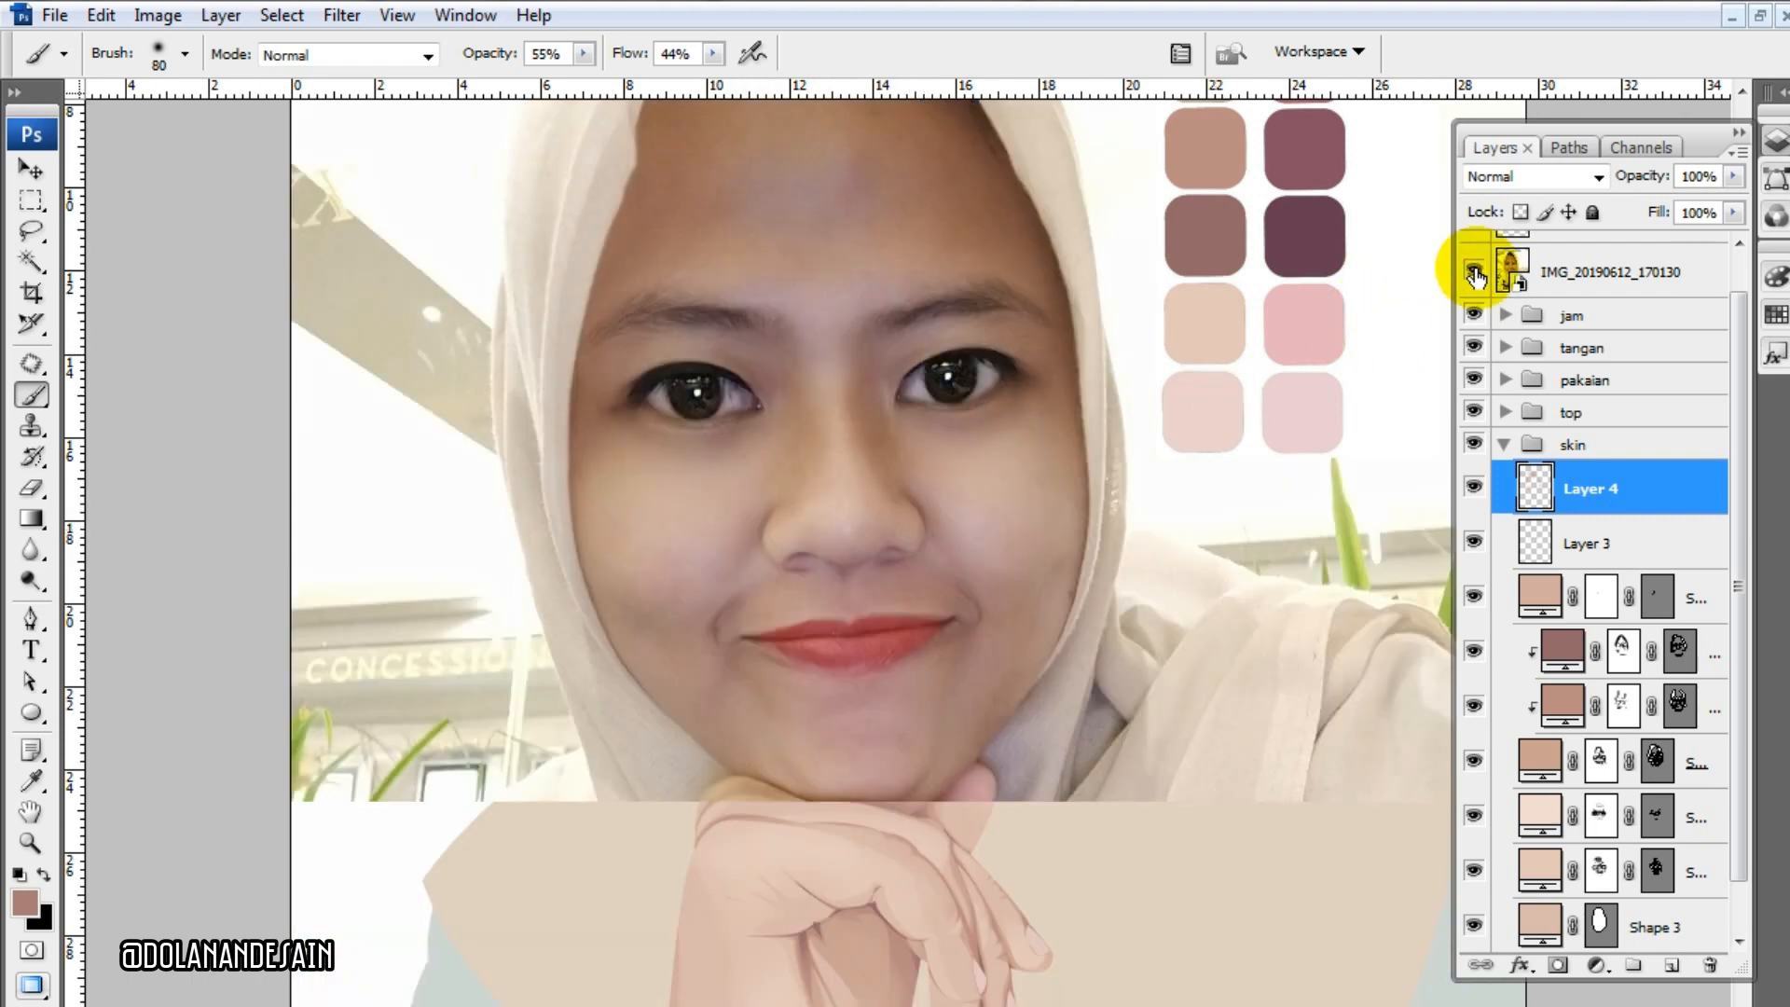
left_click(1473, 273)
left_click(1473, 272)
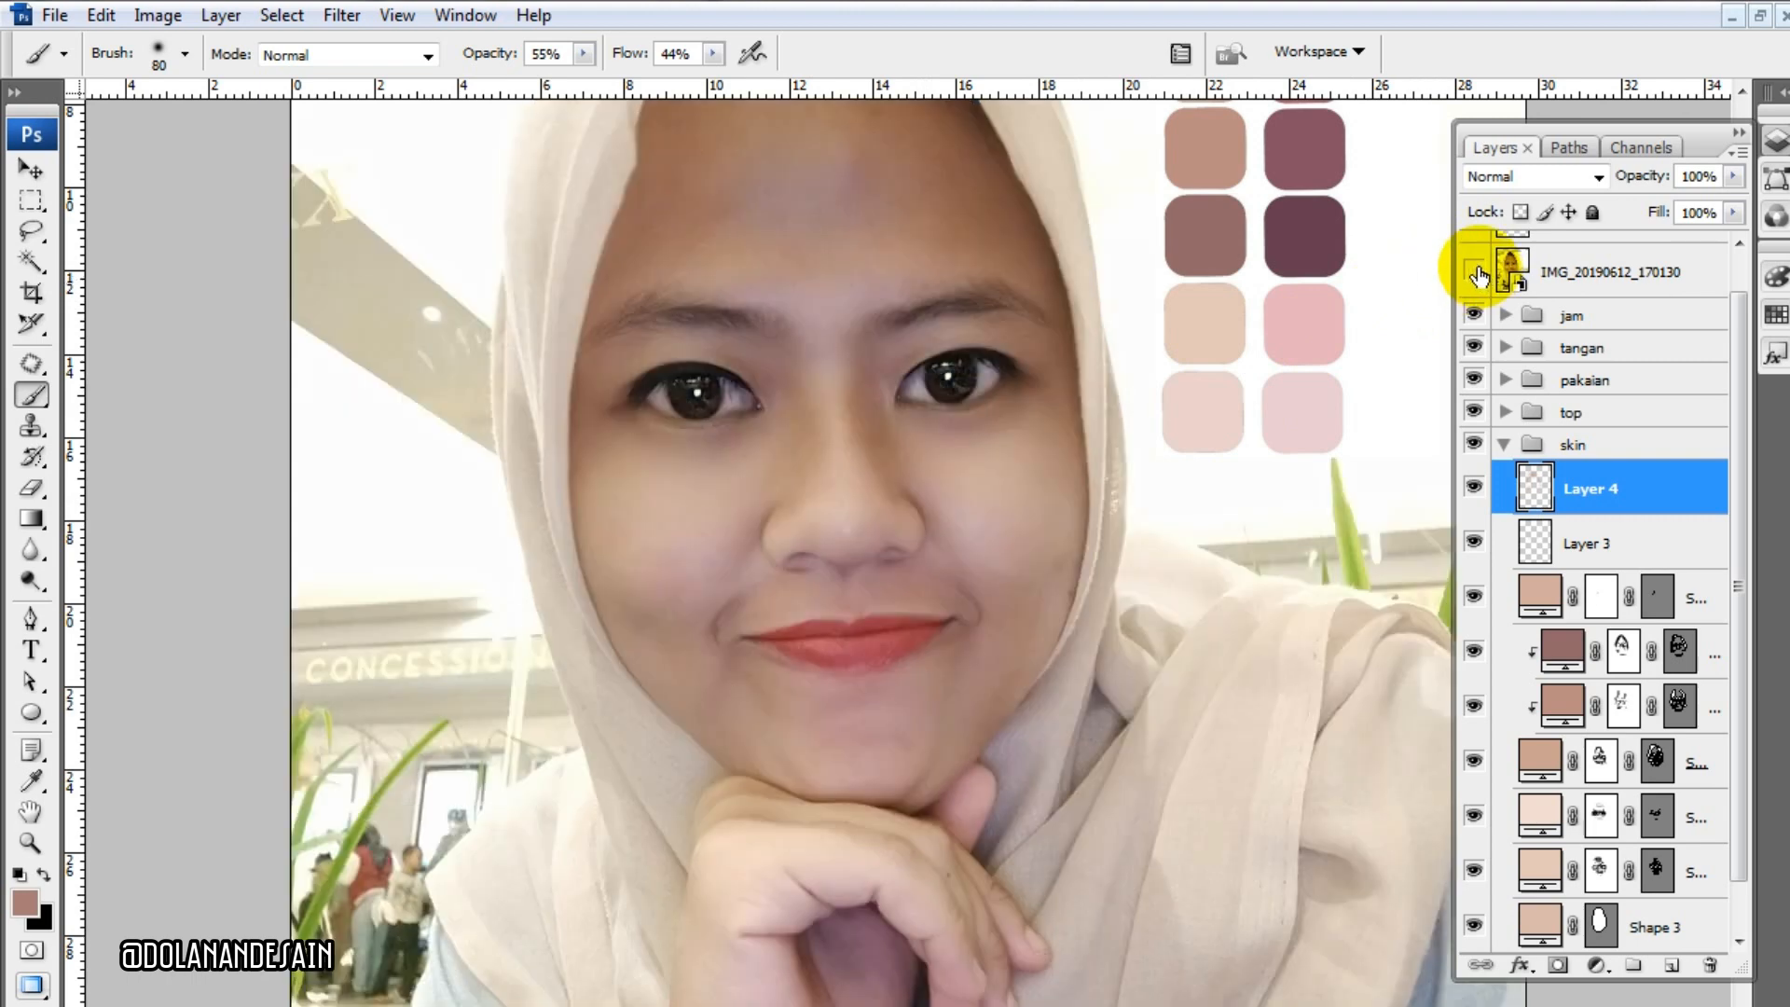
left_click(1473, 272)
- Blend the dark brown shadow shape near the inner eyebrows on its layer mask, using a black 400 px brush at 22% opacity and 41% flow
left_click(1623, 650)
key("e")
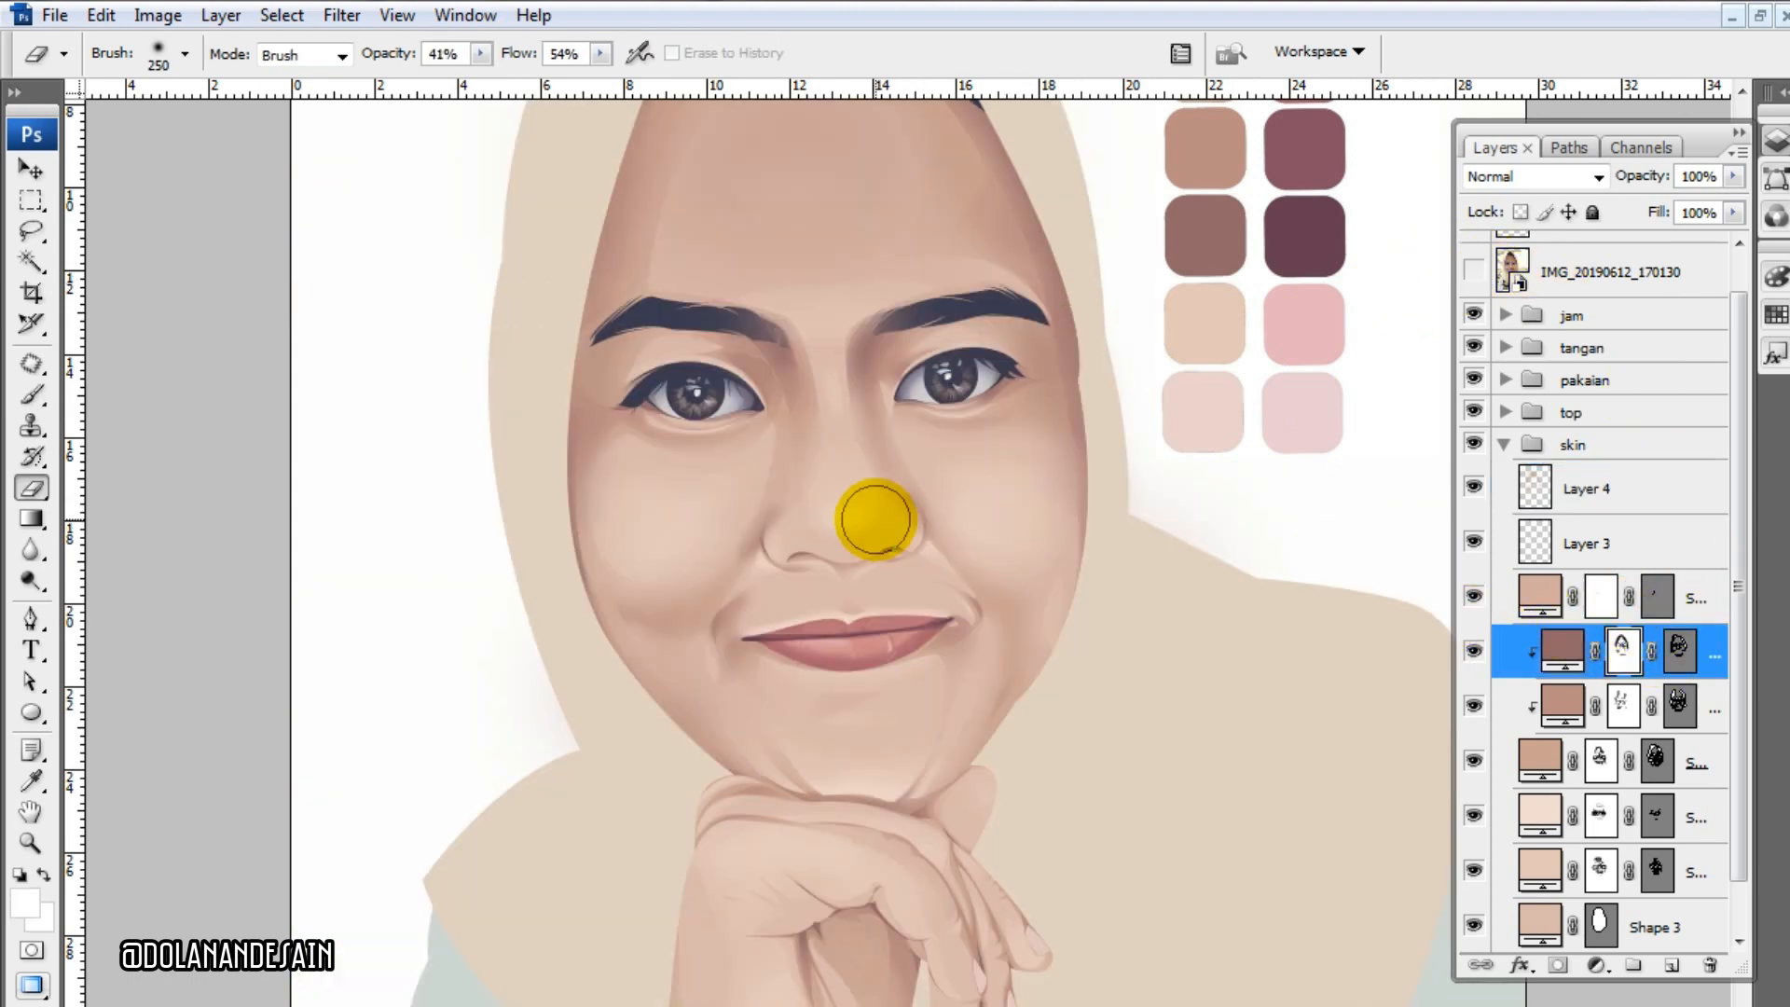
key("b")
left_click(23, 900)
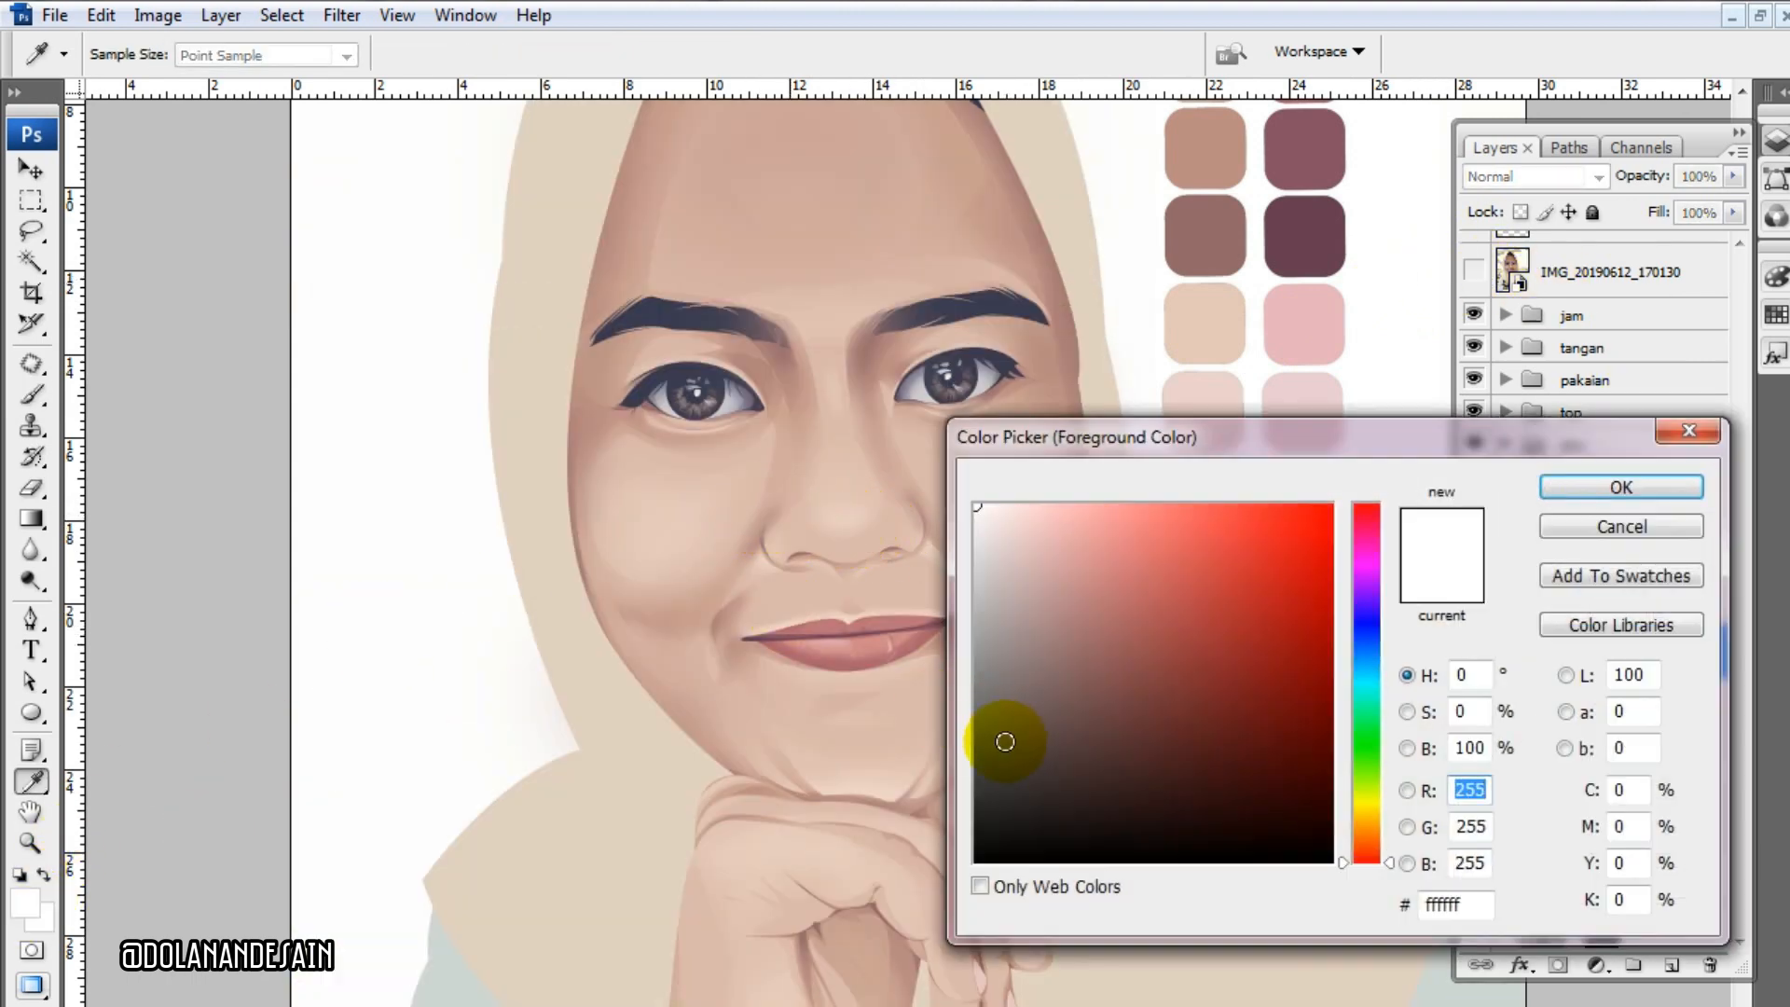
left_click(1005, 741)
left_click(1621, 487)
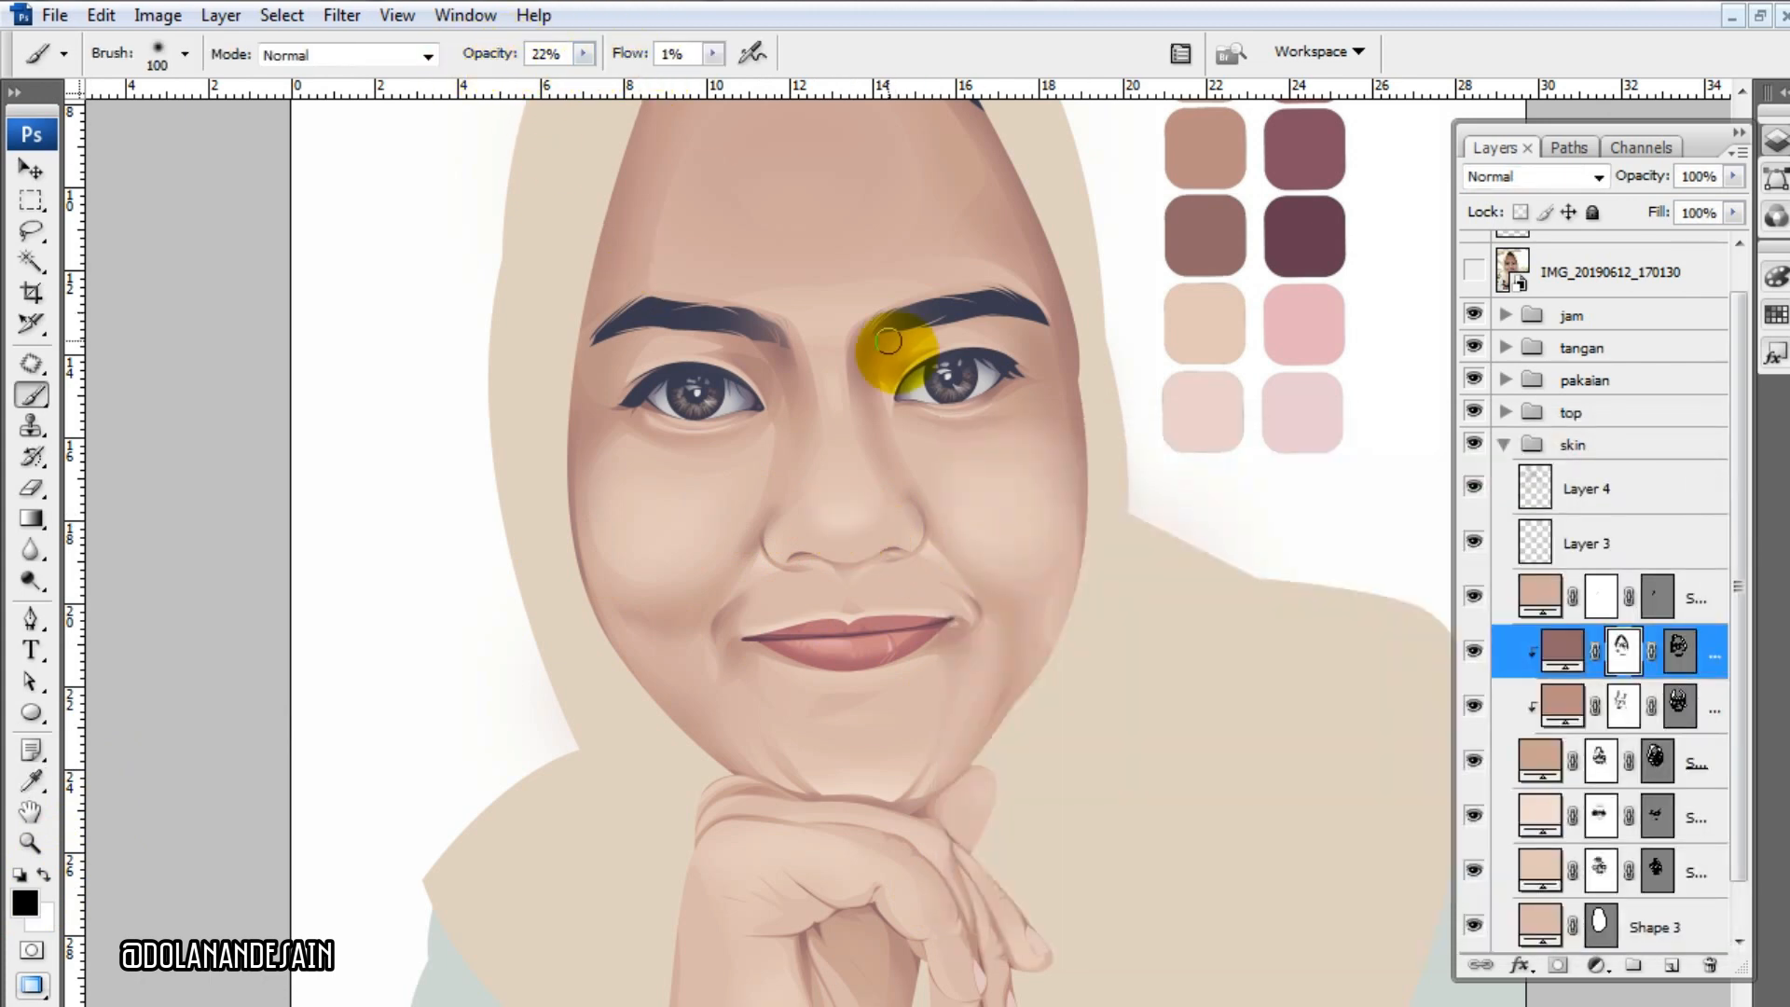
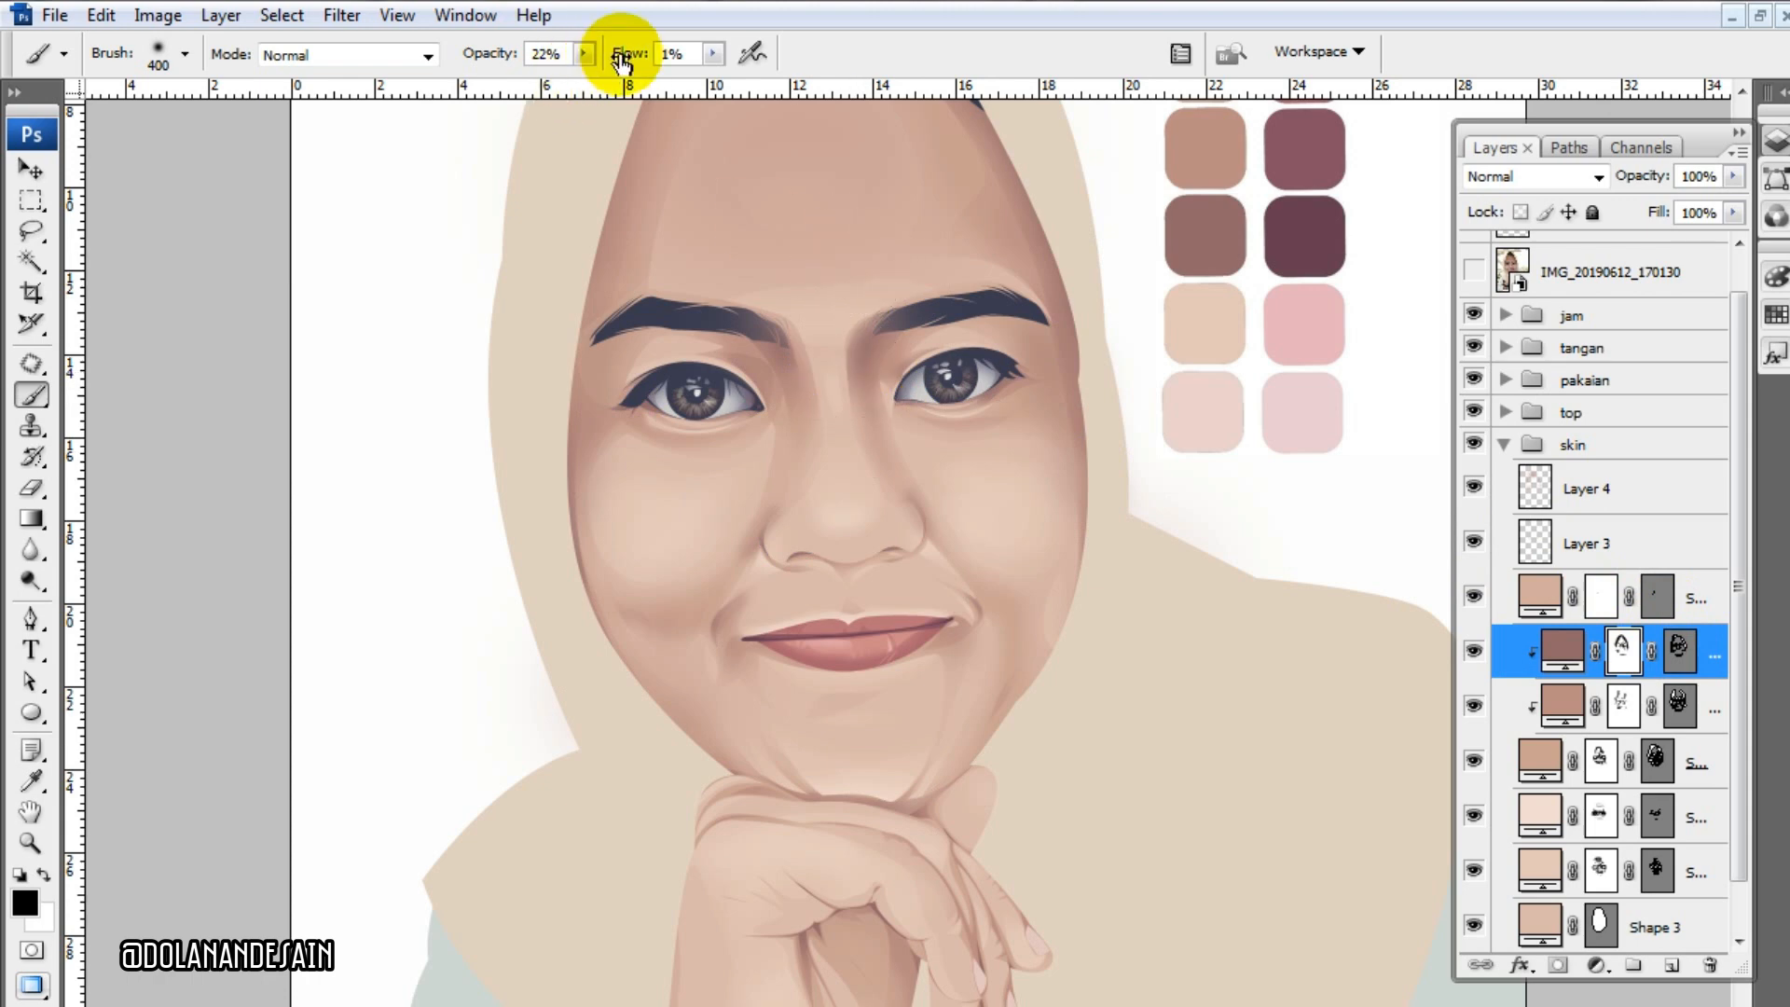
left_click_drag(619, 53, 681, 53)
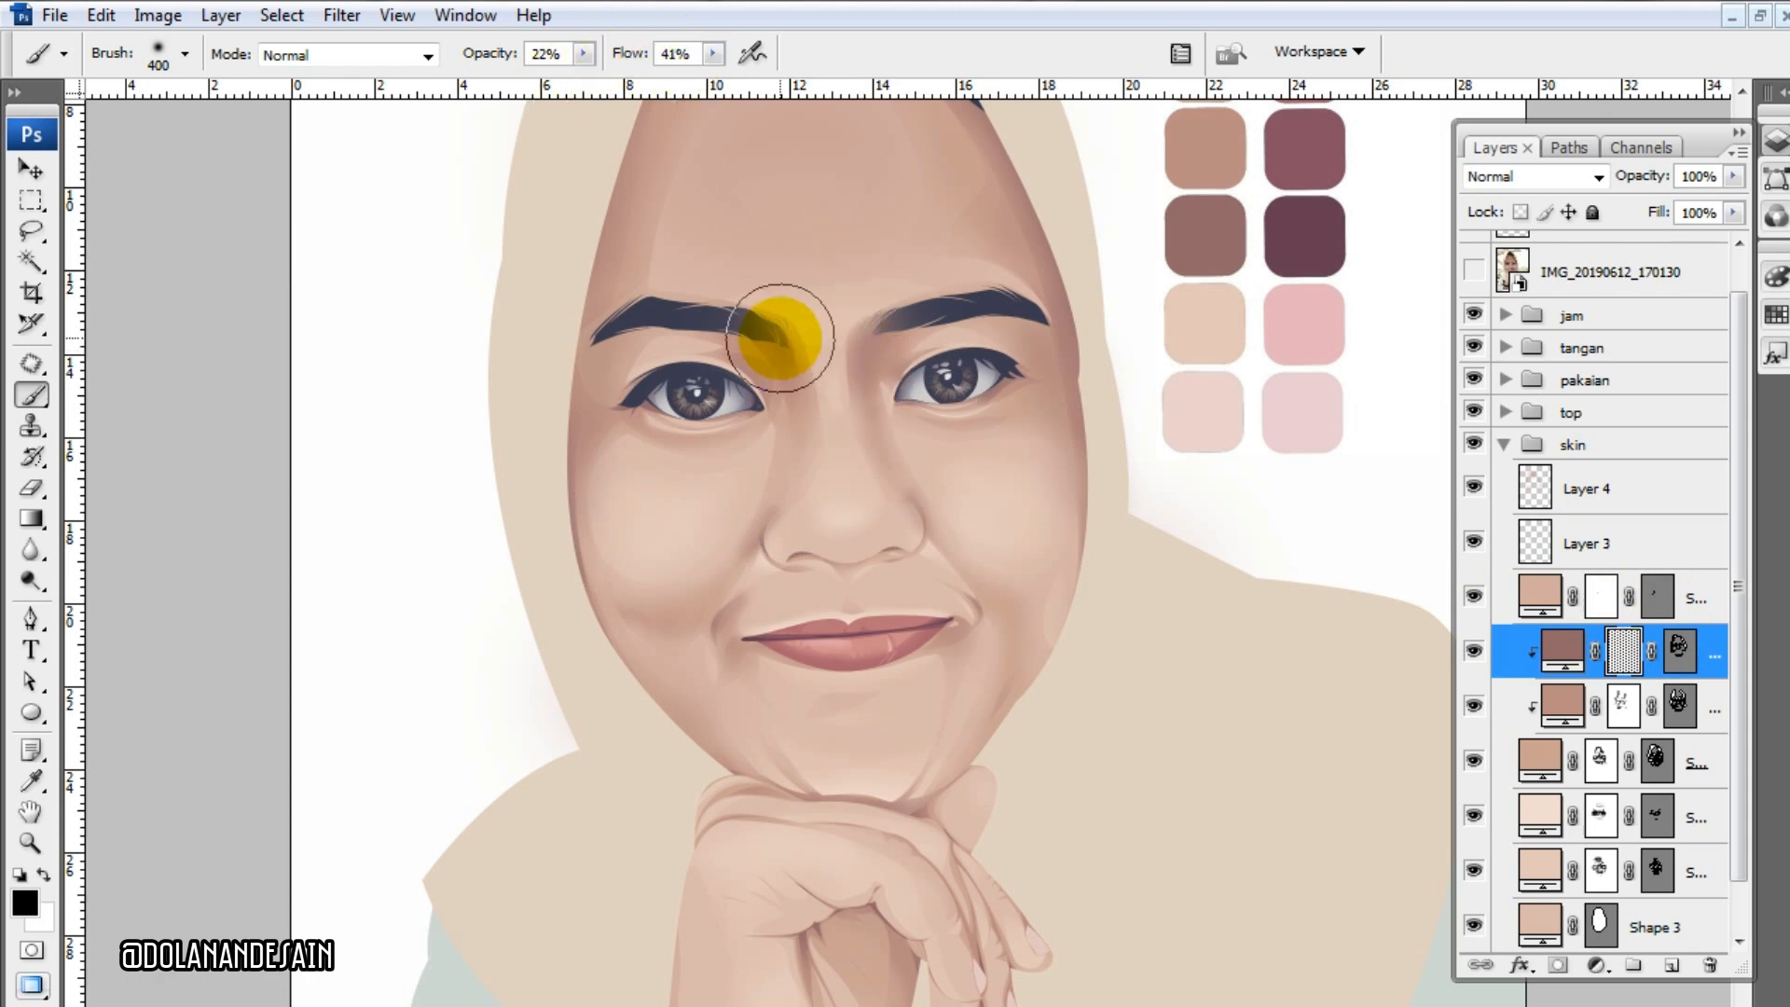
scroll(1180, 464, "up", 5)
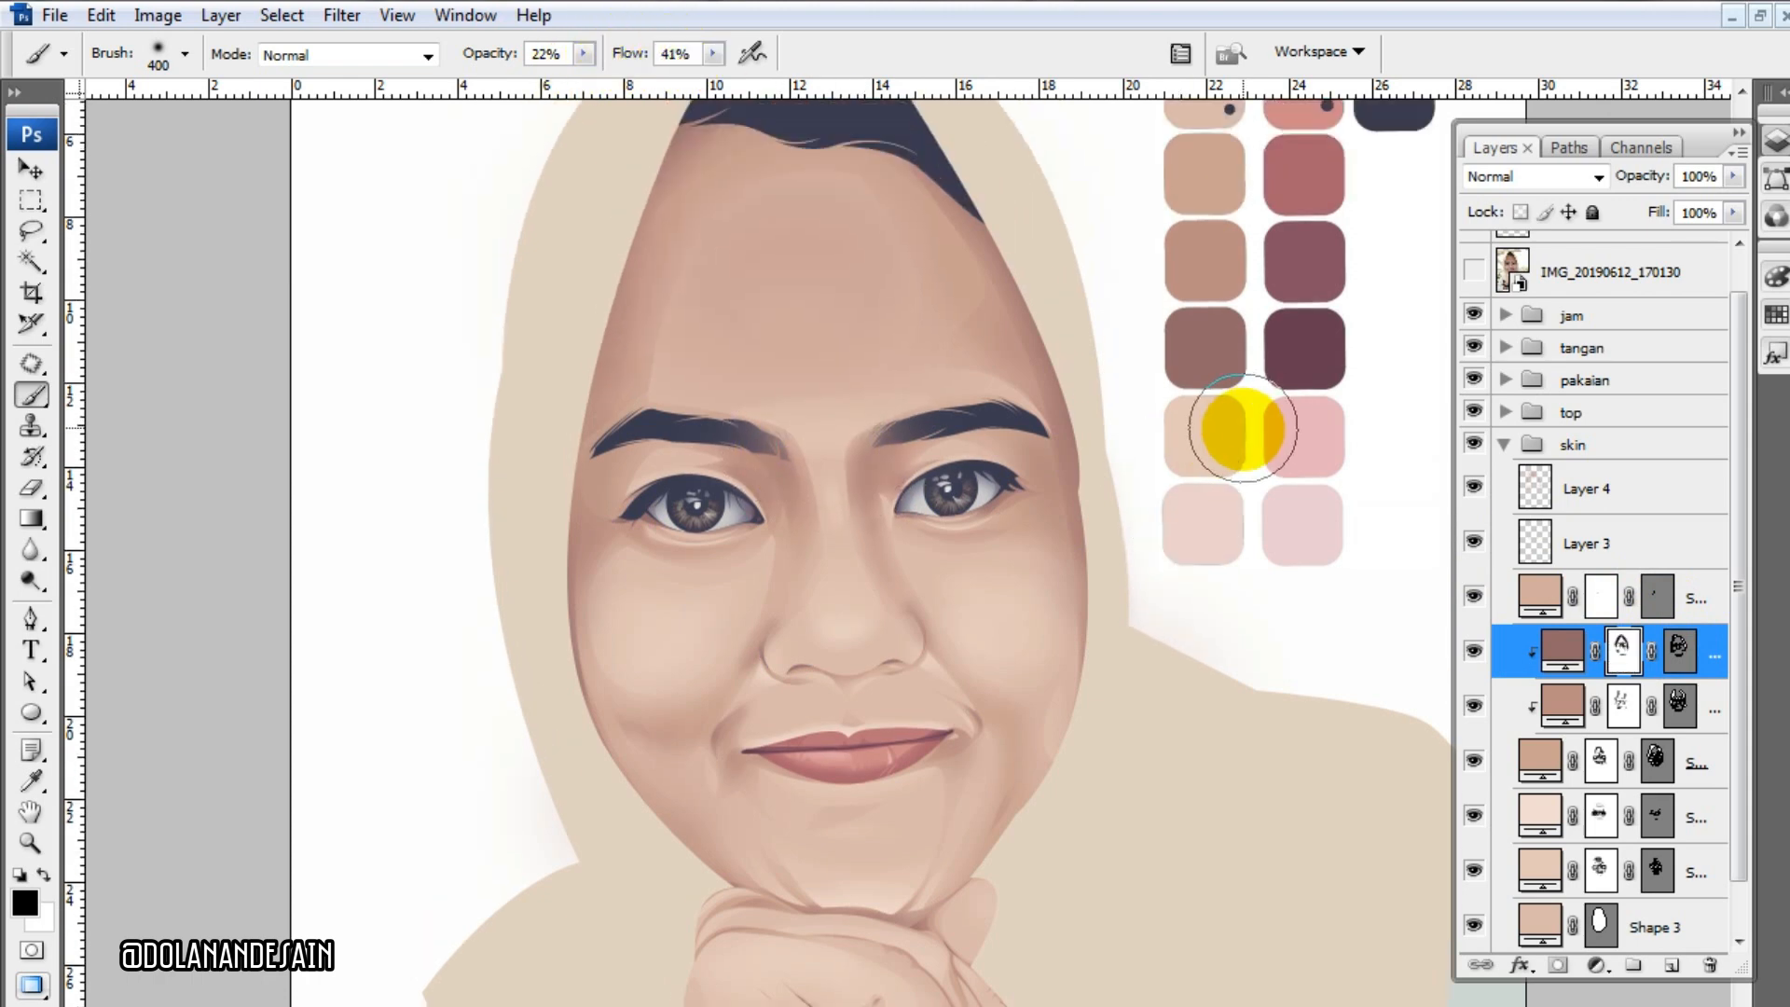
scroll(1249, 435, "down", 3)
scroll(1546, 482, "down", 3)
scroll(1545, 483, "up", 4)
- Return to Layer 4 and erase excess shading around the nose with a 90 px eraser at 41% opacity and 54% flow
left_click(1567, 536)
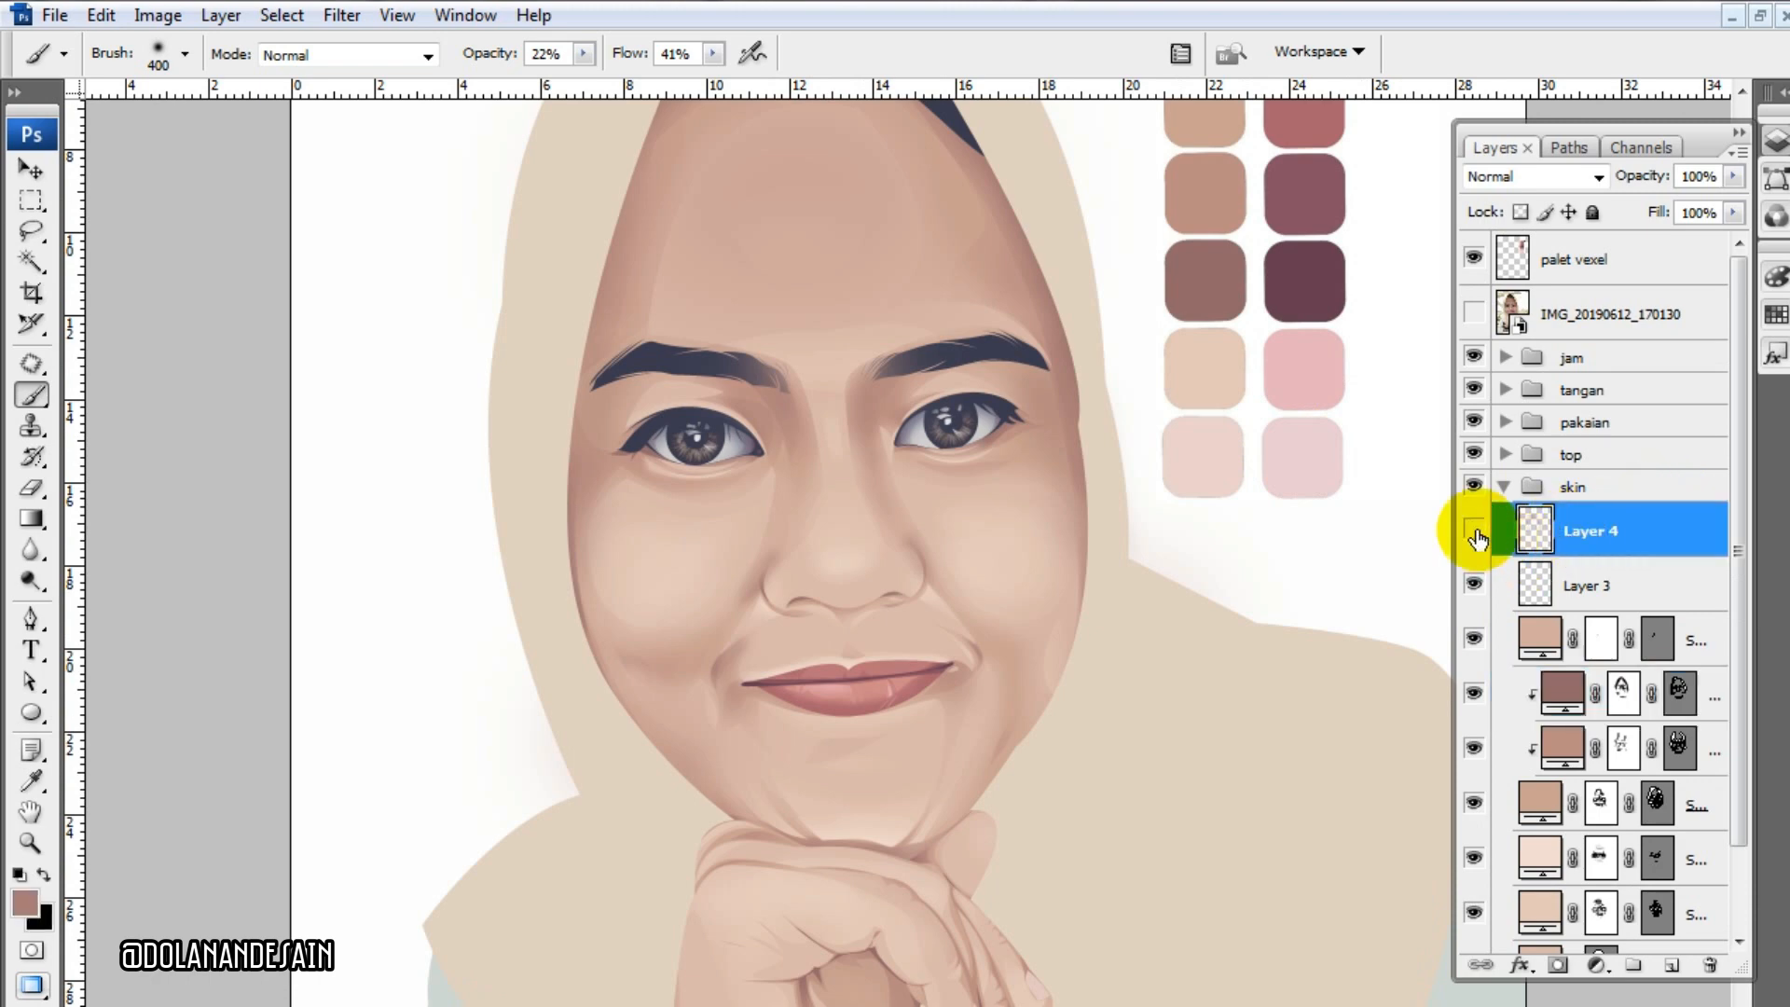
key("e")
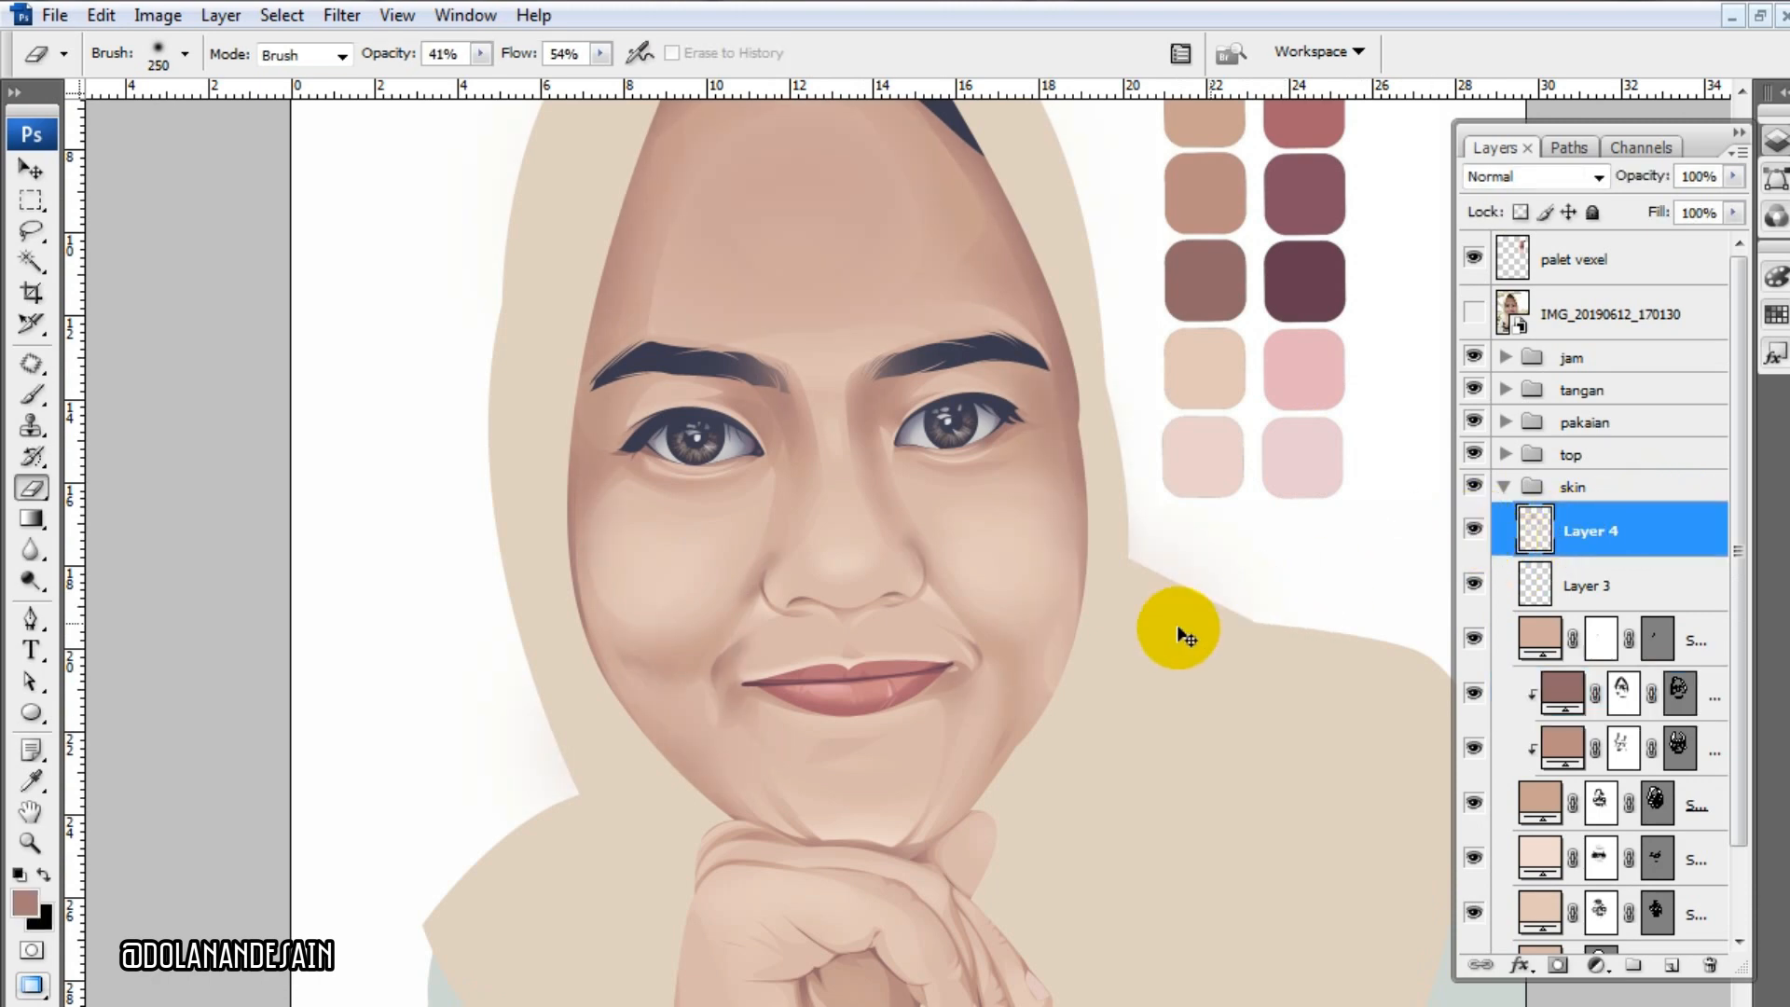
key("ctrl+plus")
key("ctrl+plus")
key("ctrl+plus")
left_click_drag(492, 654, 688, 447)
key("b")
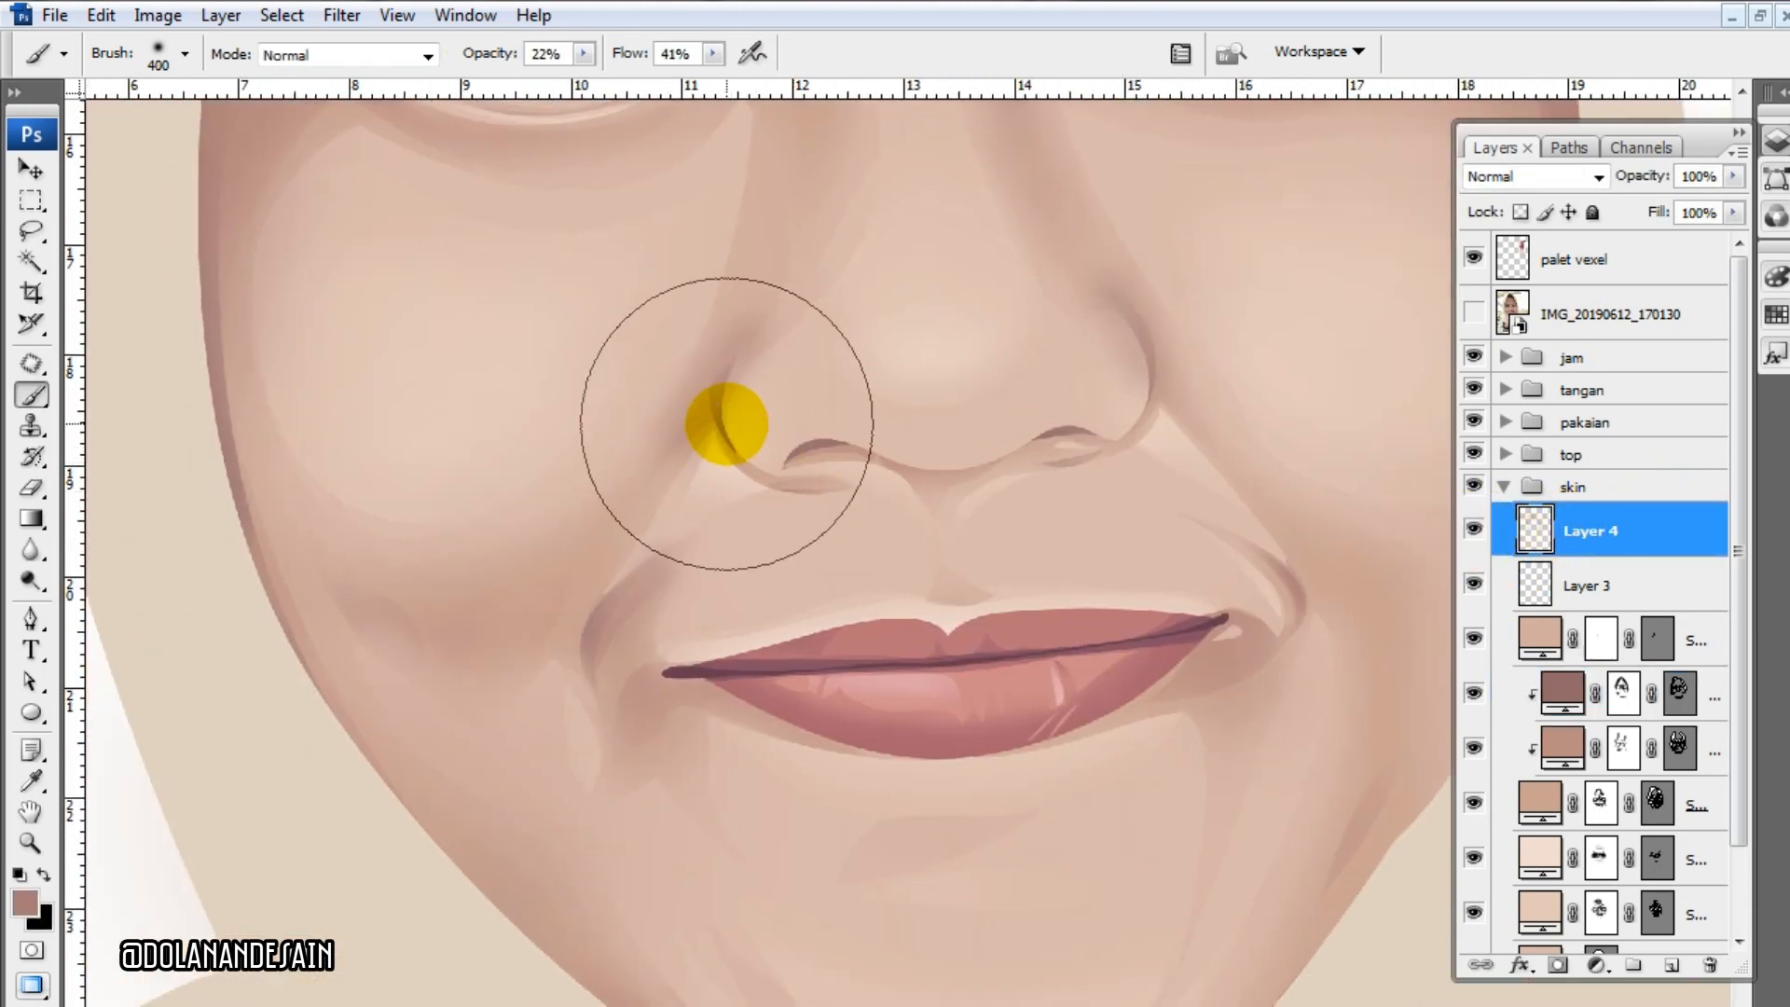
key("e")
left_click(1475, 312)
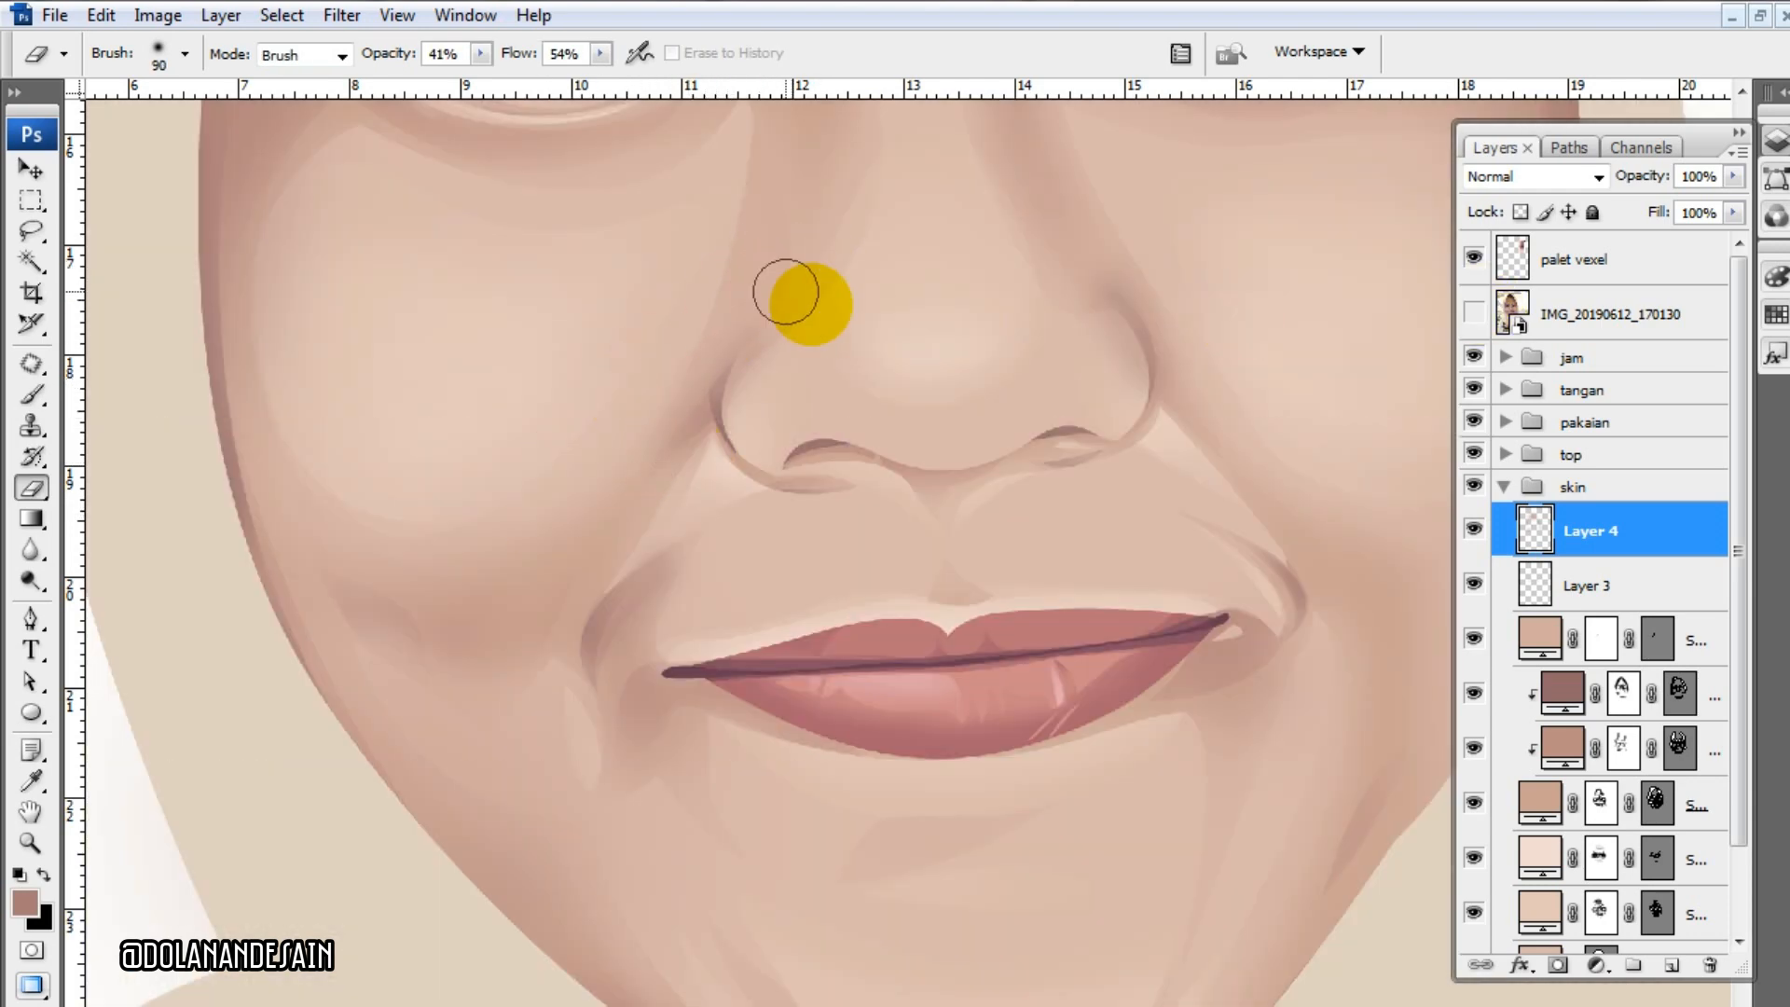
left_click_drag(1132, 265, 895, 343)
left_click_drag(564, 690, 699, 392)
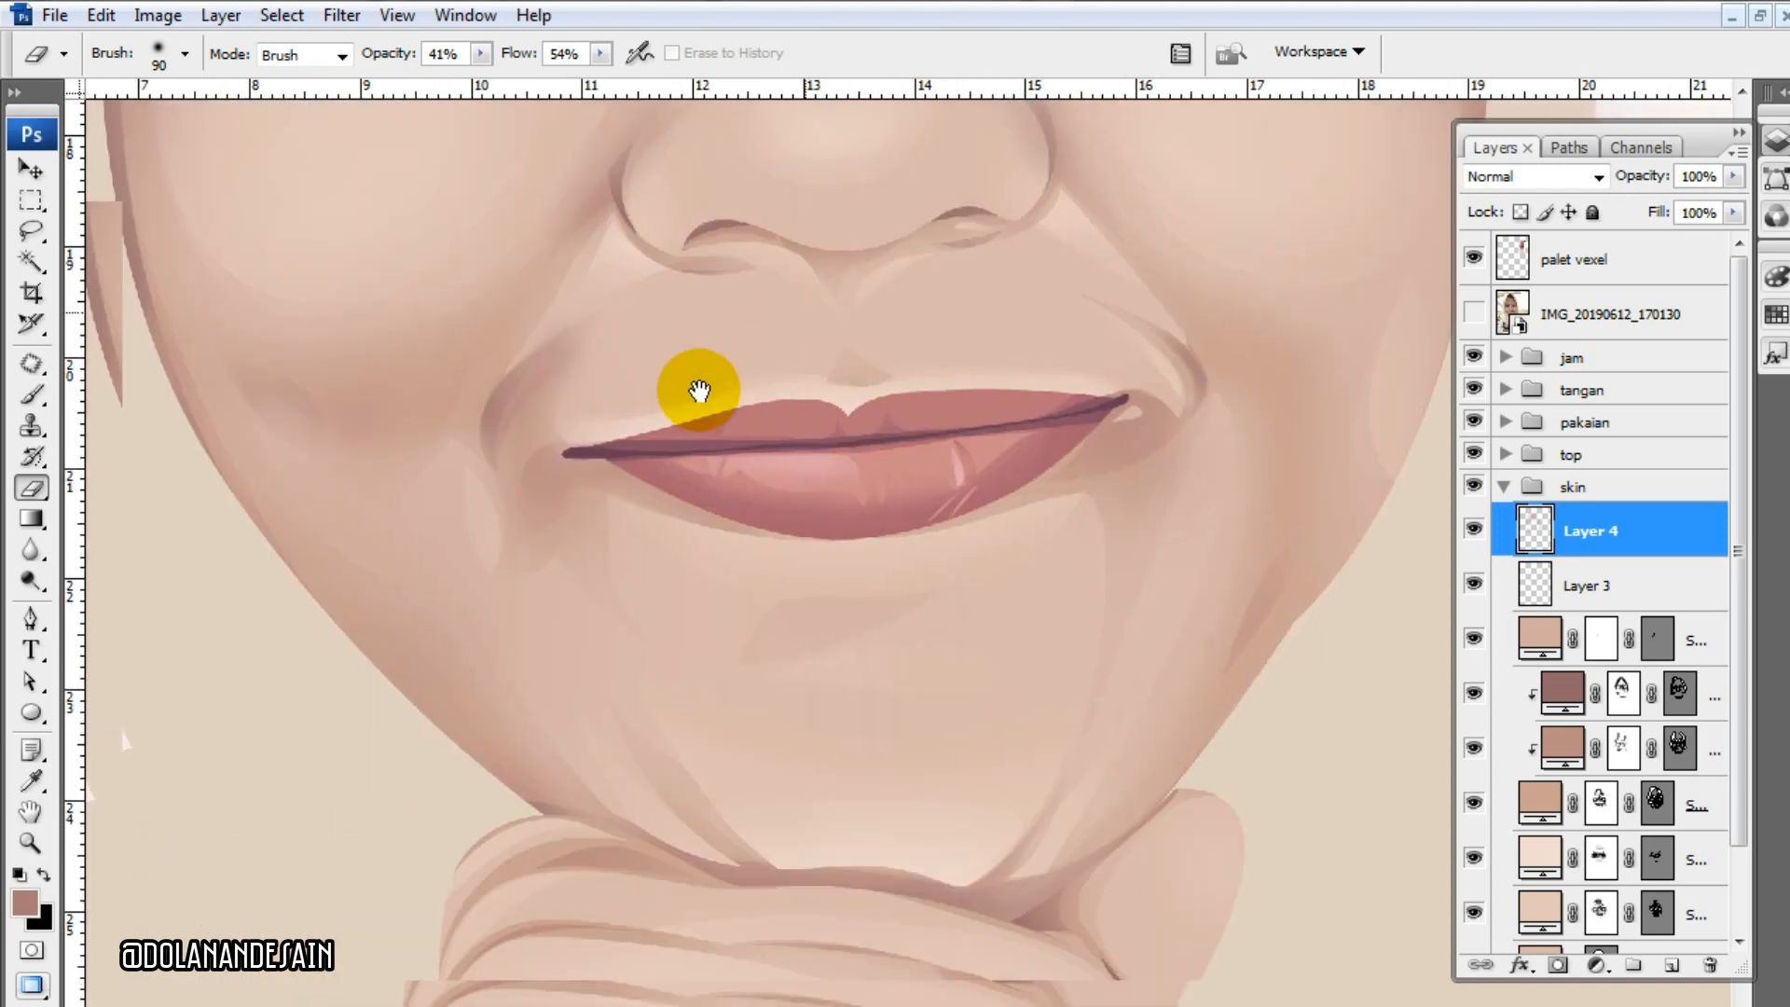
- Compare the whole portrait with the reference photo and add a new empty layer above Layer 4 in the skin group
key("ctrl+minus")
key("ctrl+minus")
key("ctrl+minus")
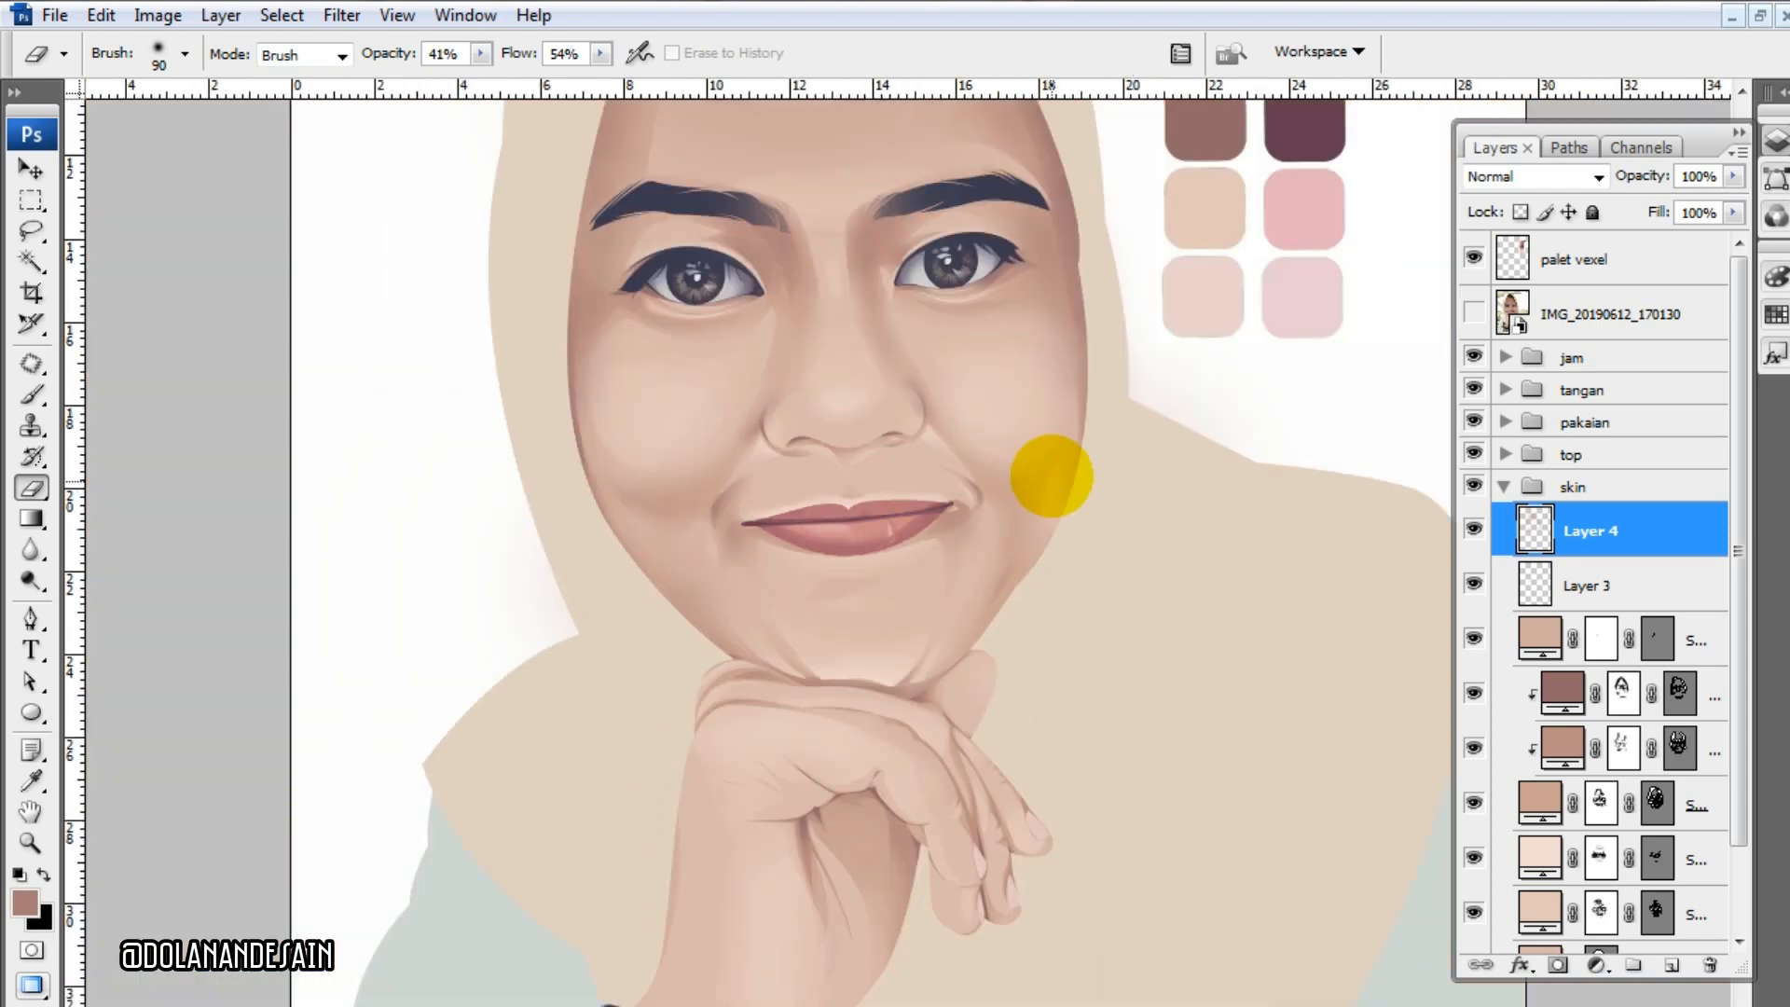
left_click_drag(1050, 475, 839, 543)
key("ctrl+minus")
left_click(1474, 313)
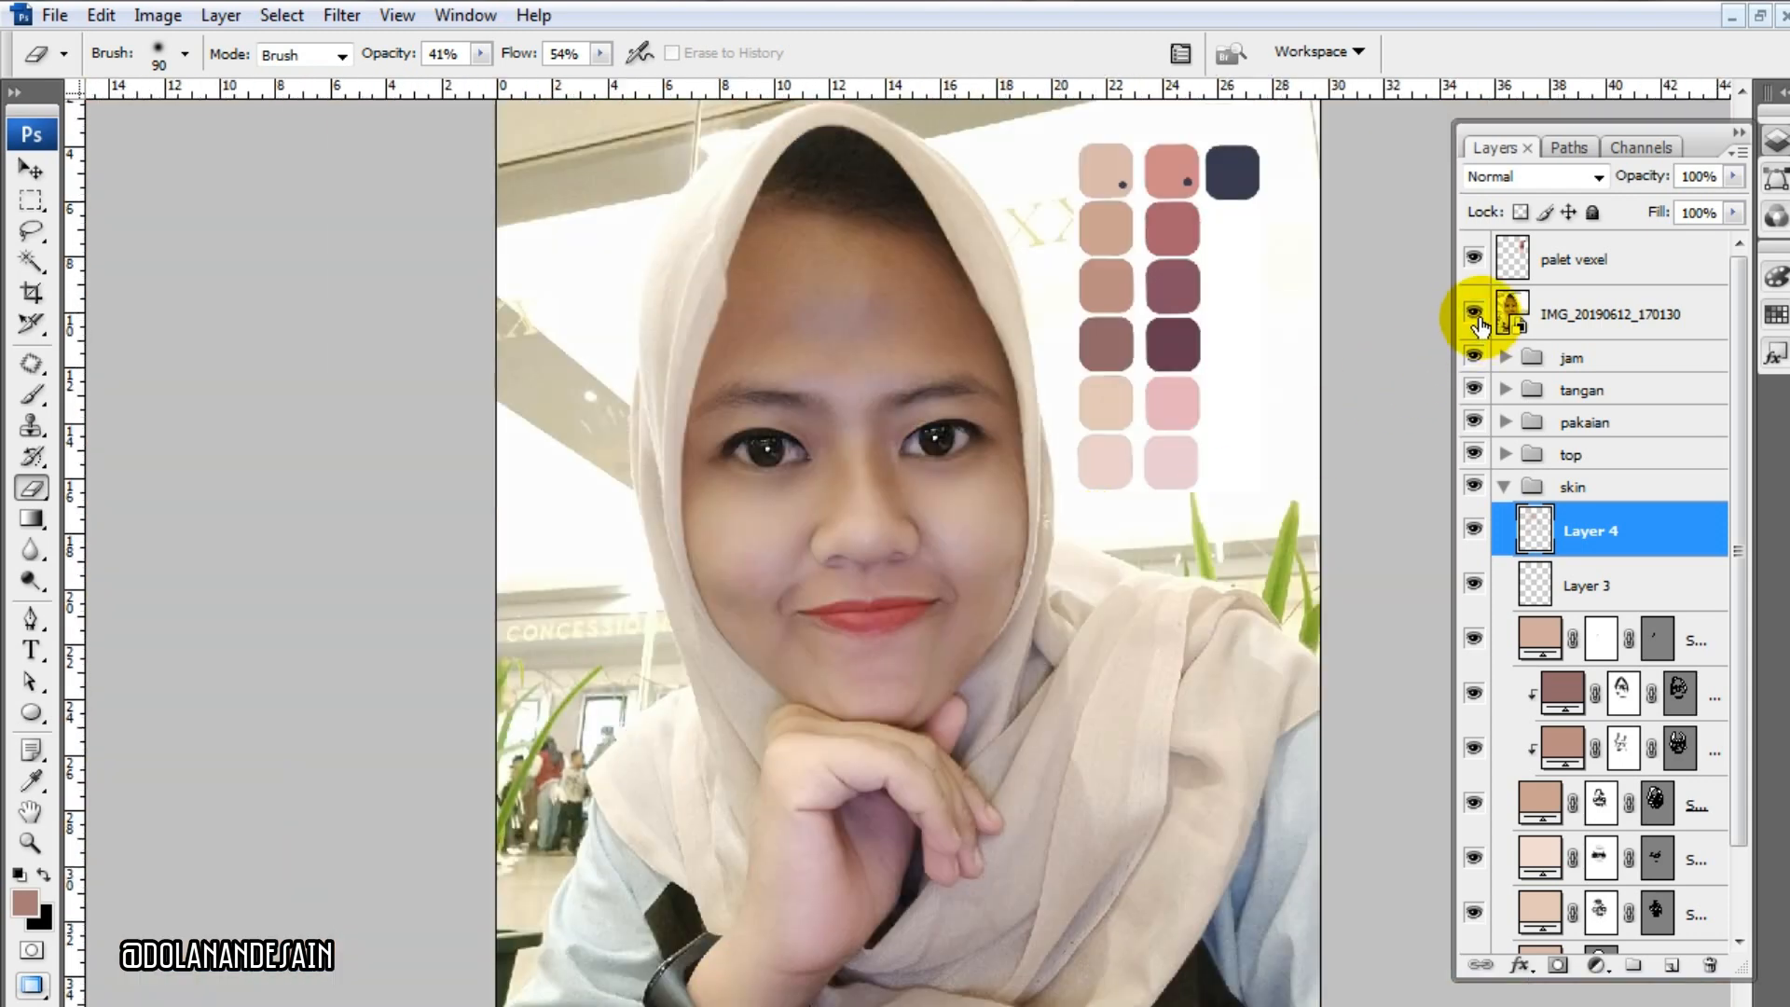
left_click(1474, 313)
scroll(1240, 392, "down", 2)
scroll(1206, 440, "up", 3)
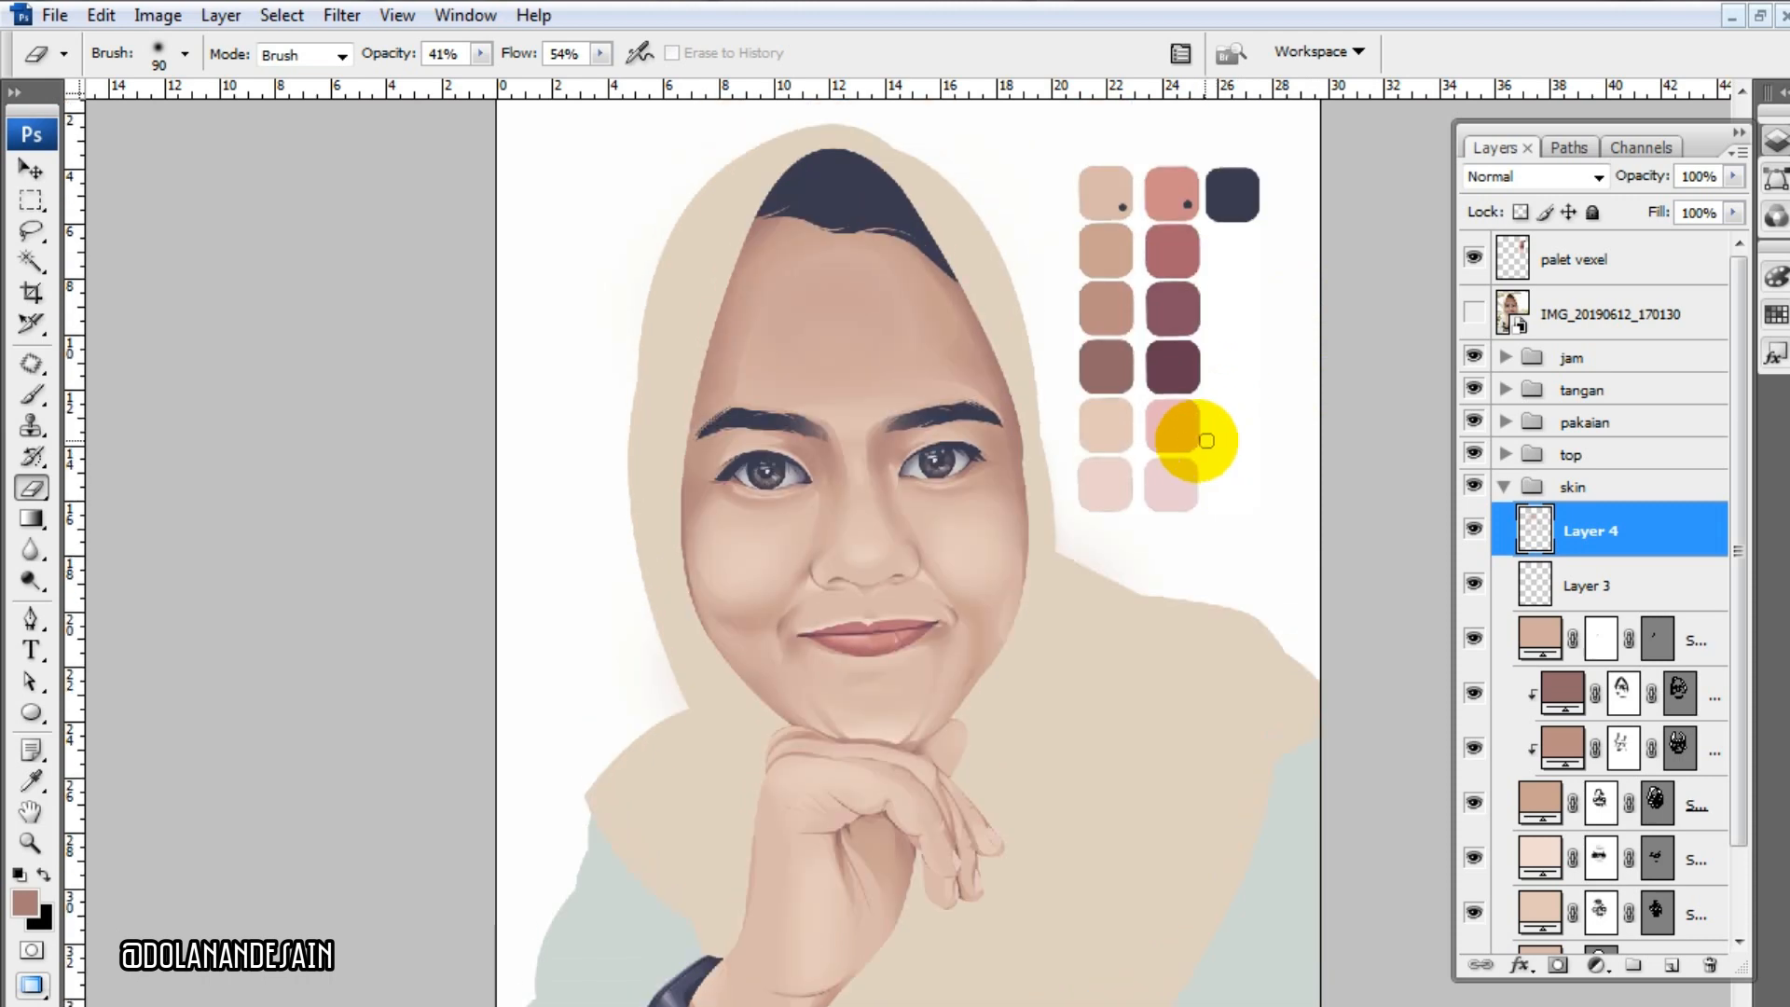
left_click(1474, 314)
left_click(1474, 313)
left_click(1672, 965)
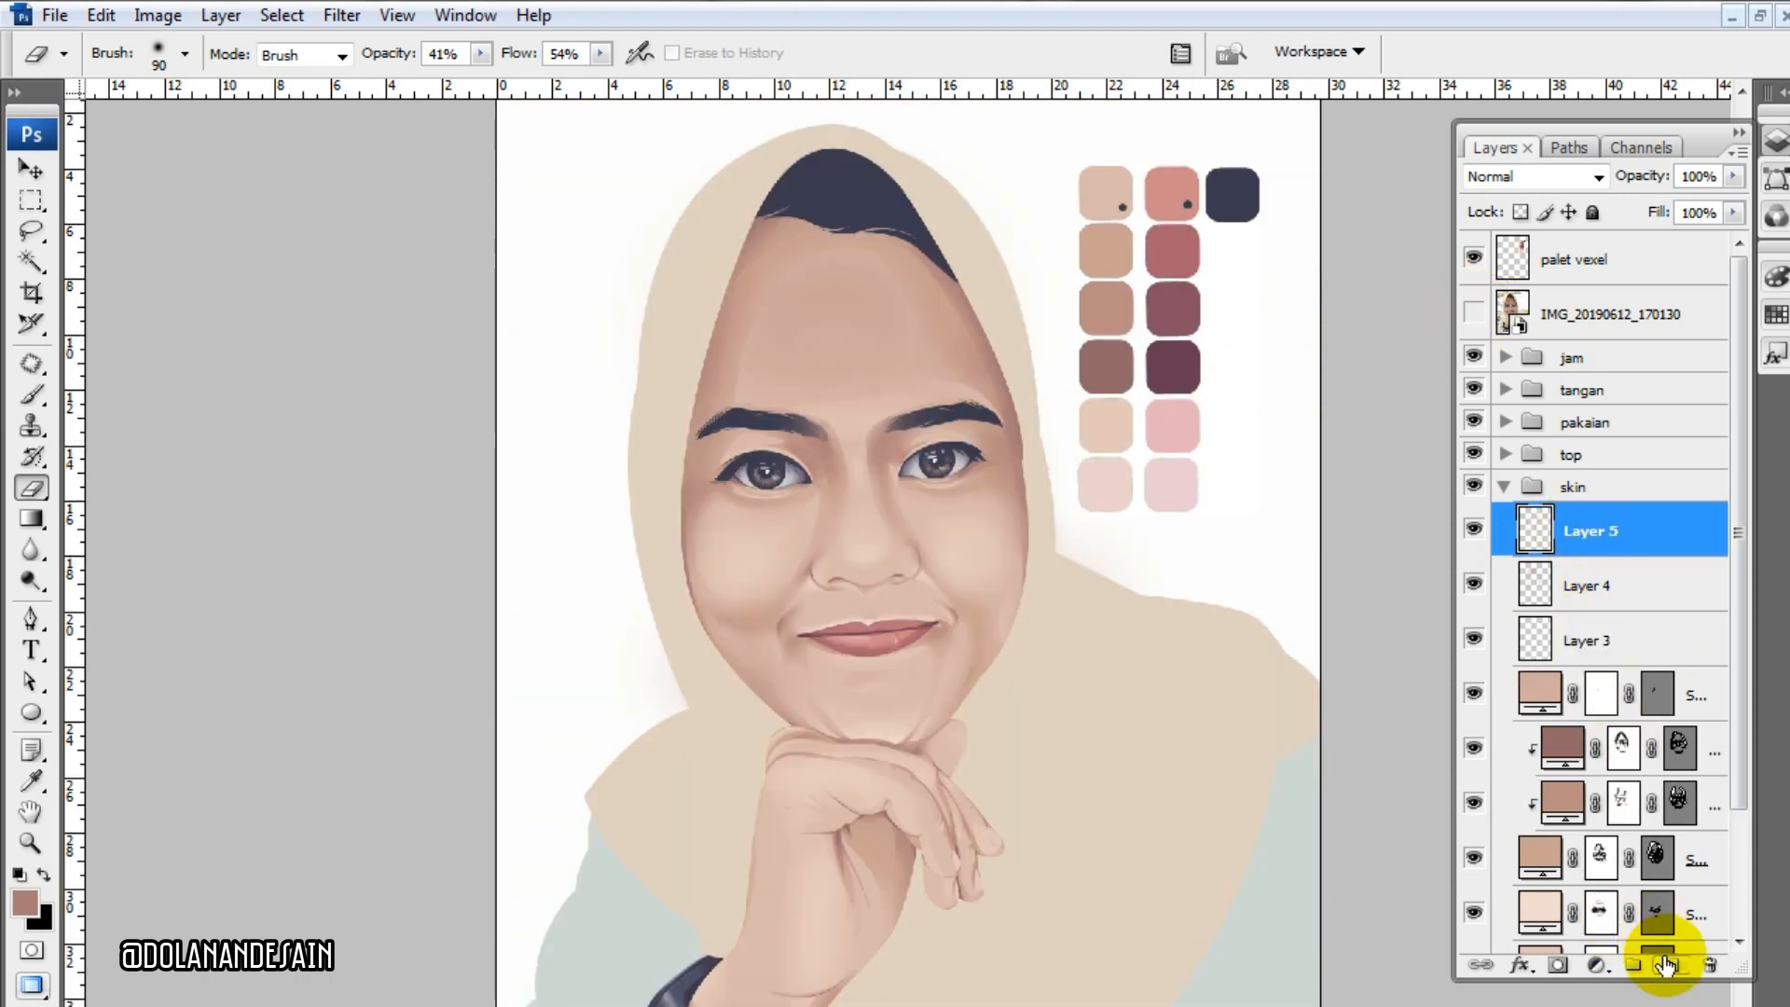
- Sample the fourth brown palette swatch and draw a shadow shape framing the forehead and both sides of the face with the Pen tool
key("i")
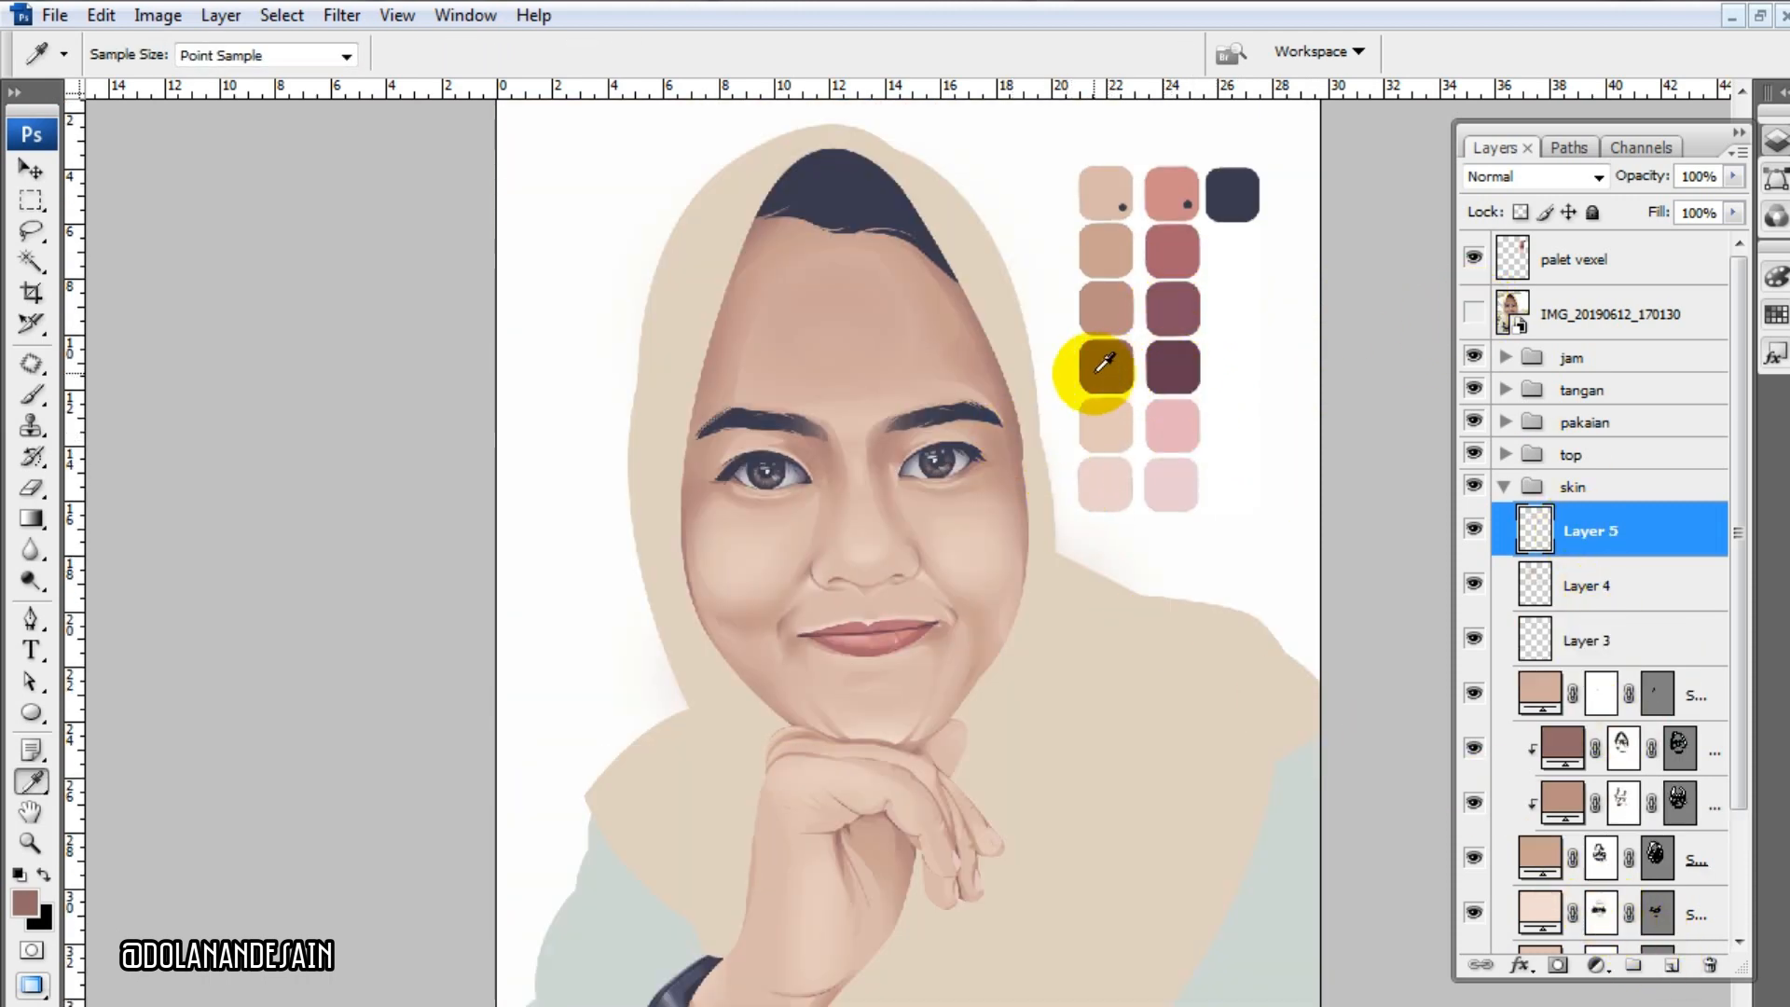
key("p")
left_click(1474, 313)
left_click(1474, 314)
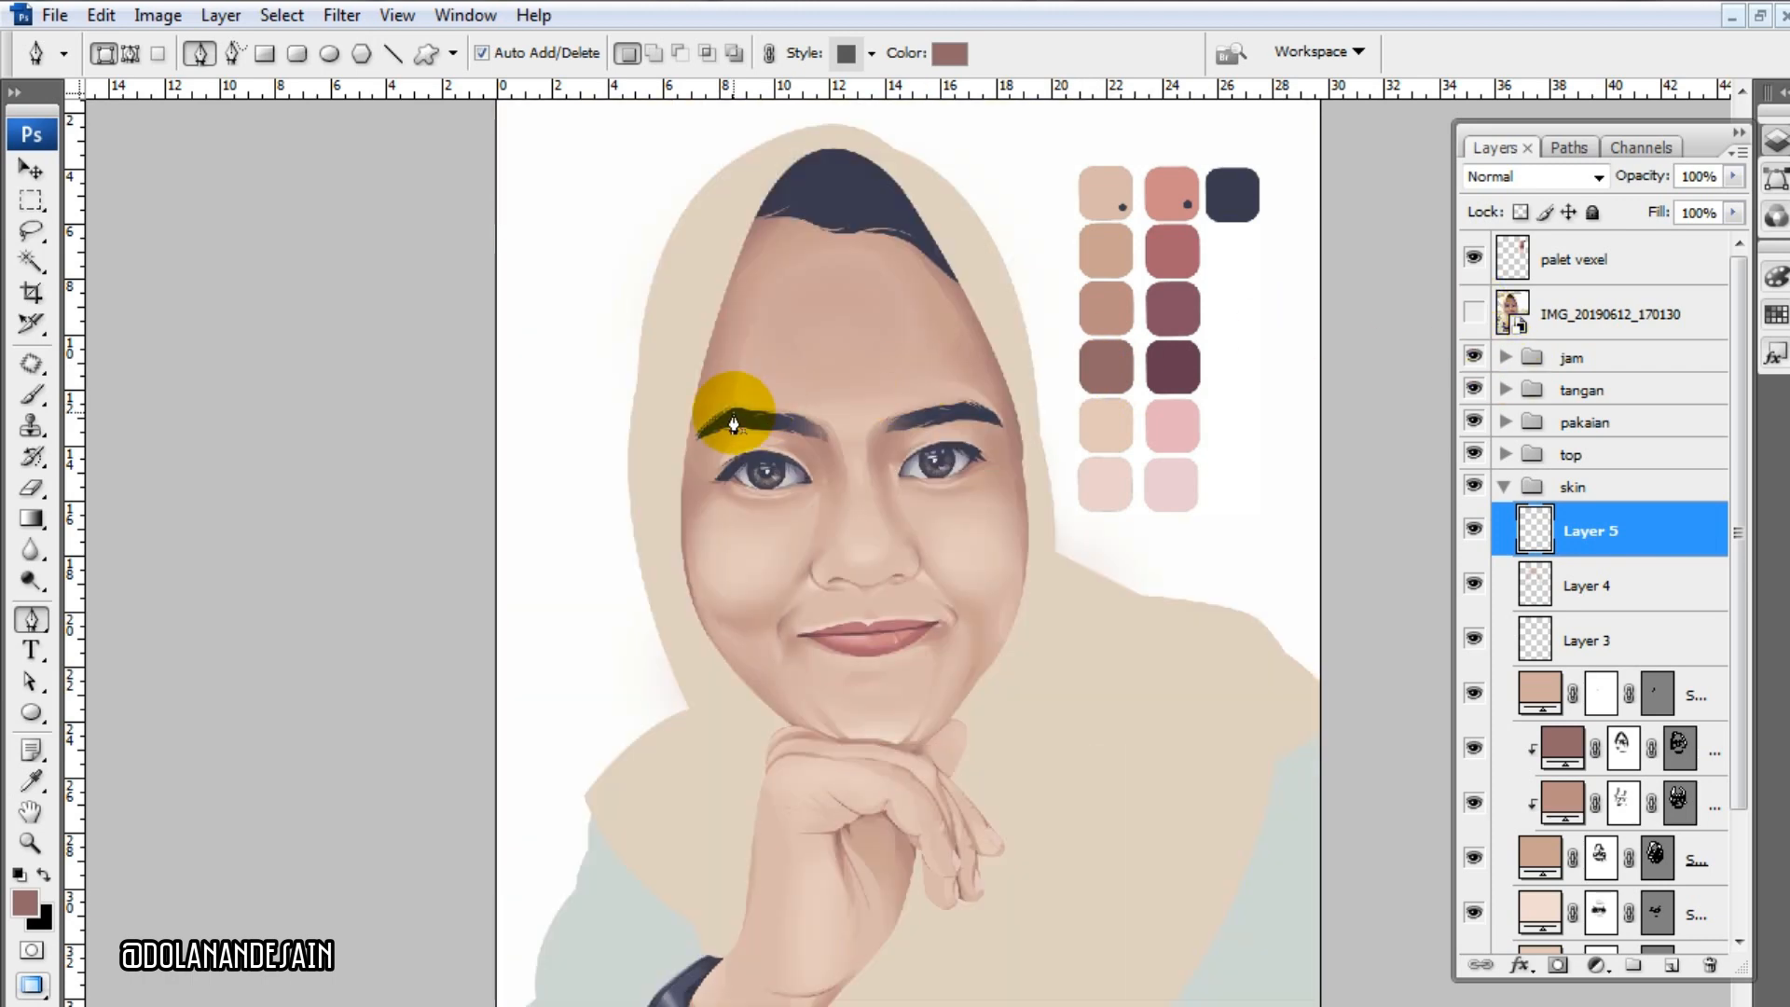
left_click(686, 438)
left_click_drag(731, 411, 747, 386)
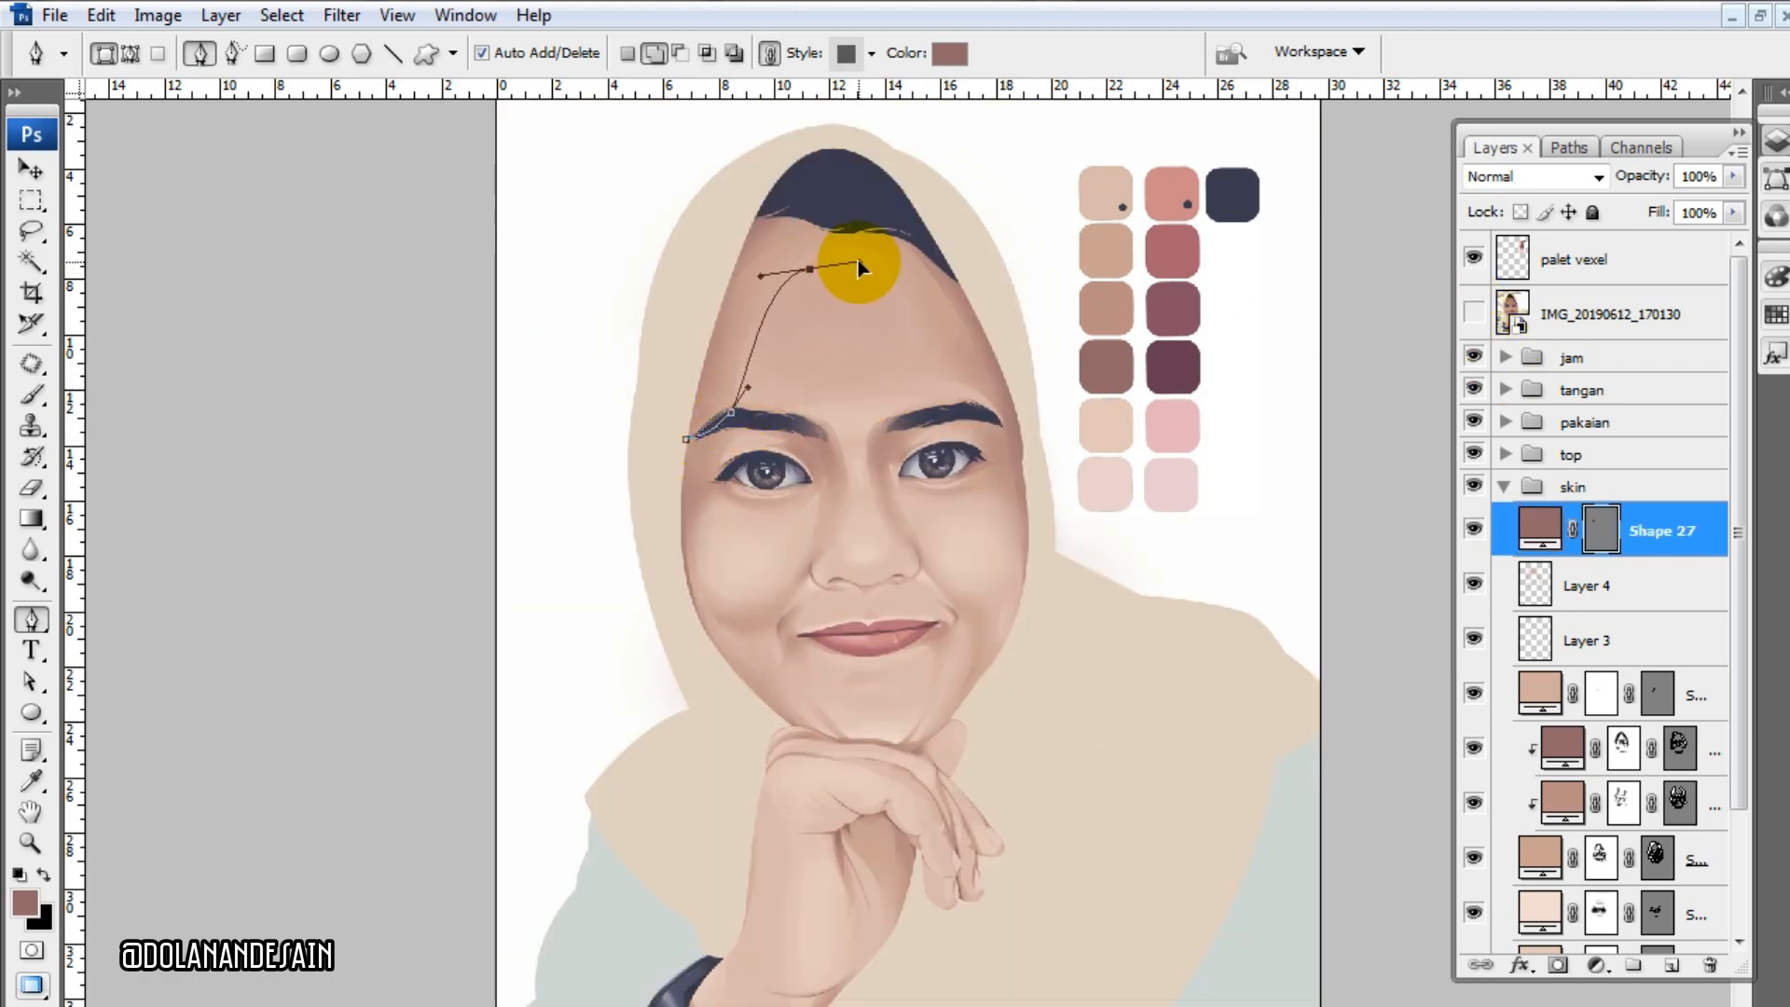
left_click_drag(858, 267, 859, 263)
left_click_drag(994, 556, 1019, 622)
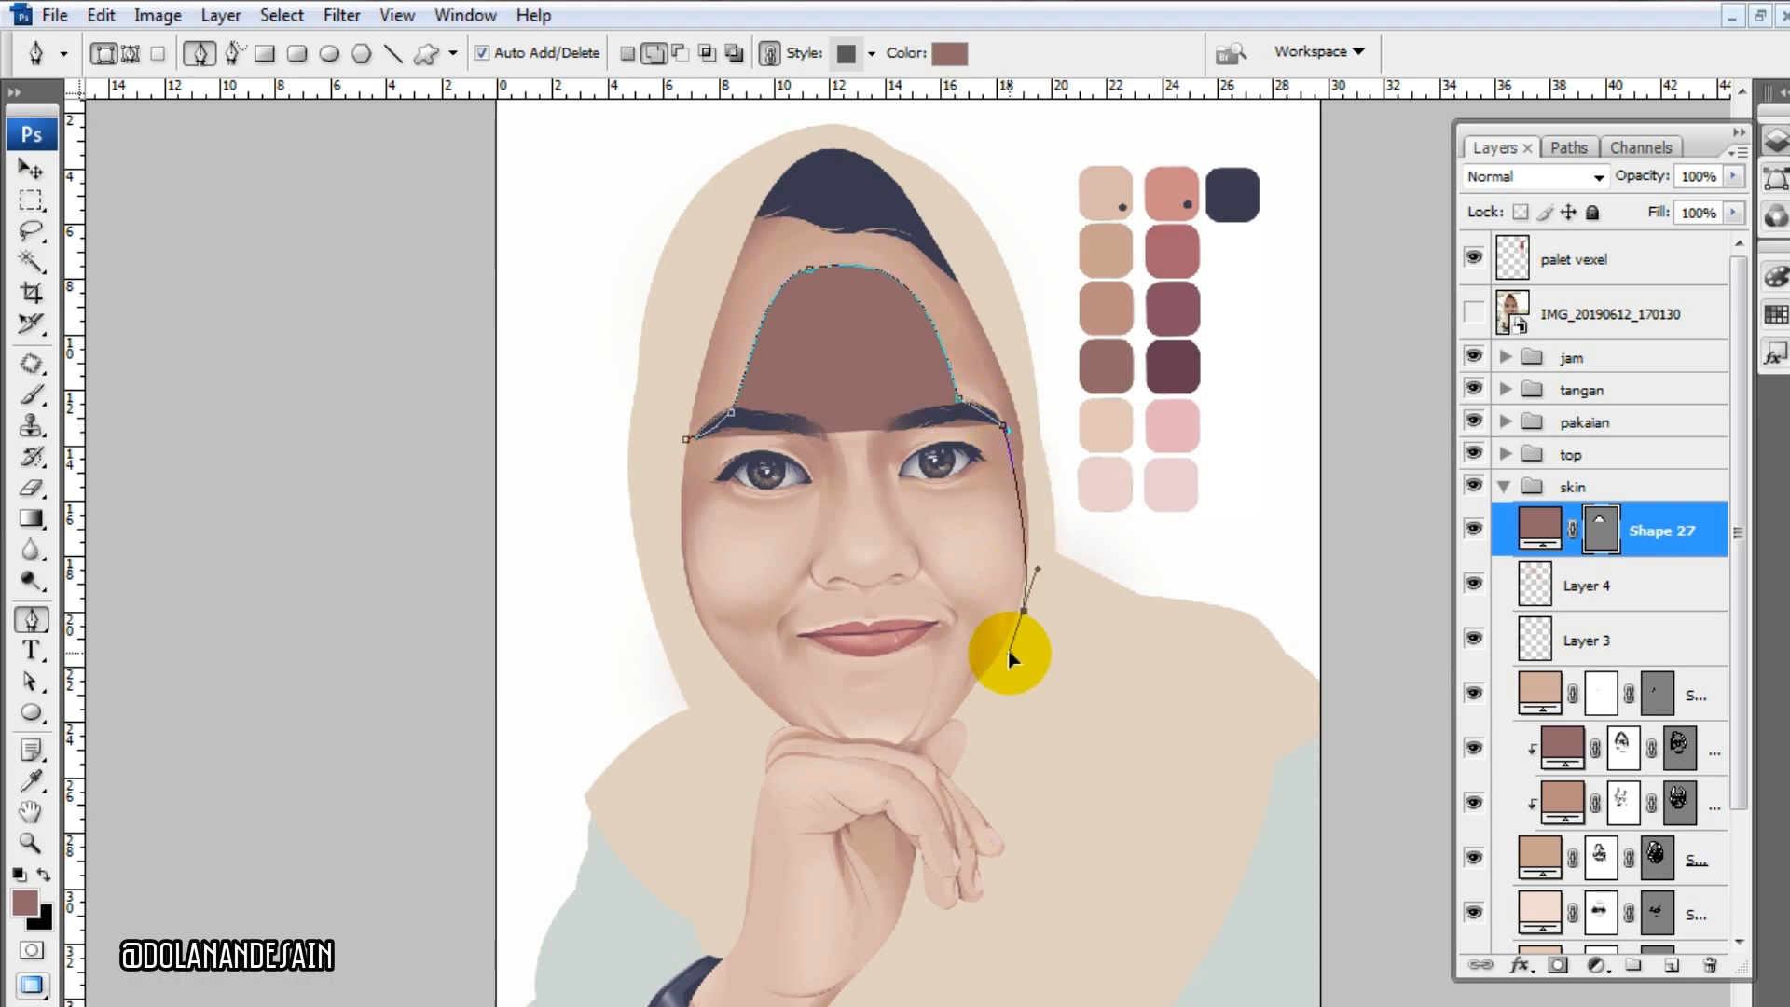
left_click(1045, 466)
left_click_drag(1011, 290, 987, 264)
left_click(880, 199)
left_click_drag(758, 178, 725, 189)
left_click_drag(648, 342, 676, 607)
left_click(717, 659)
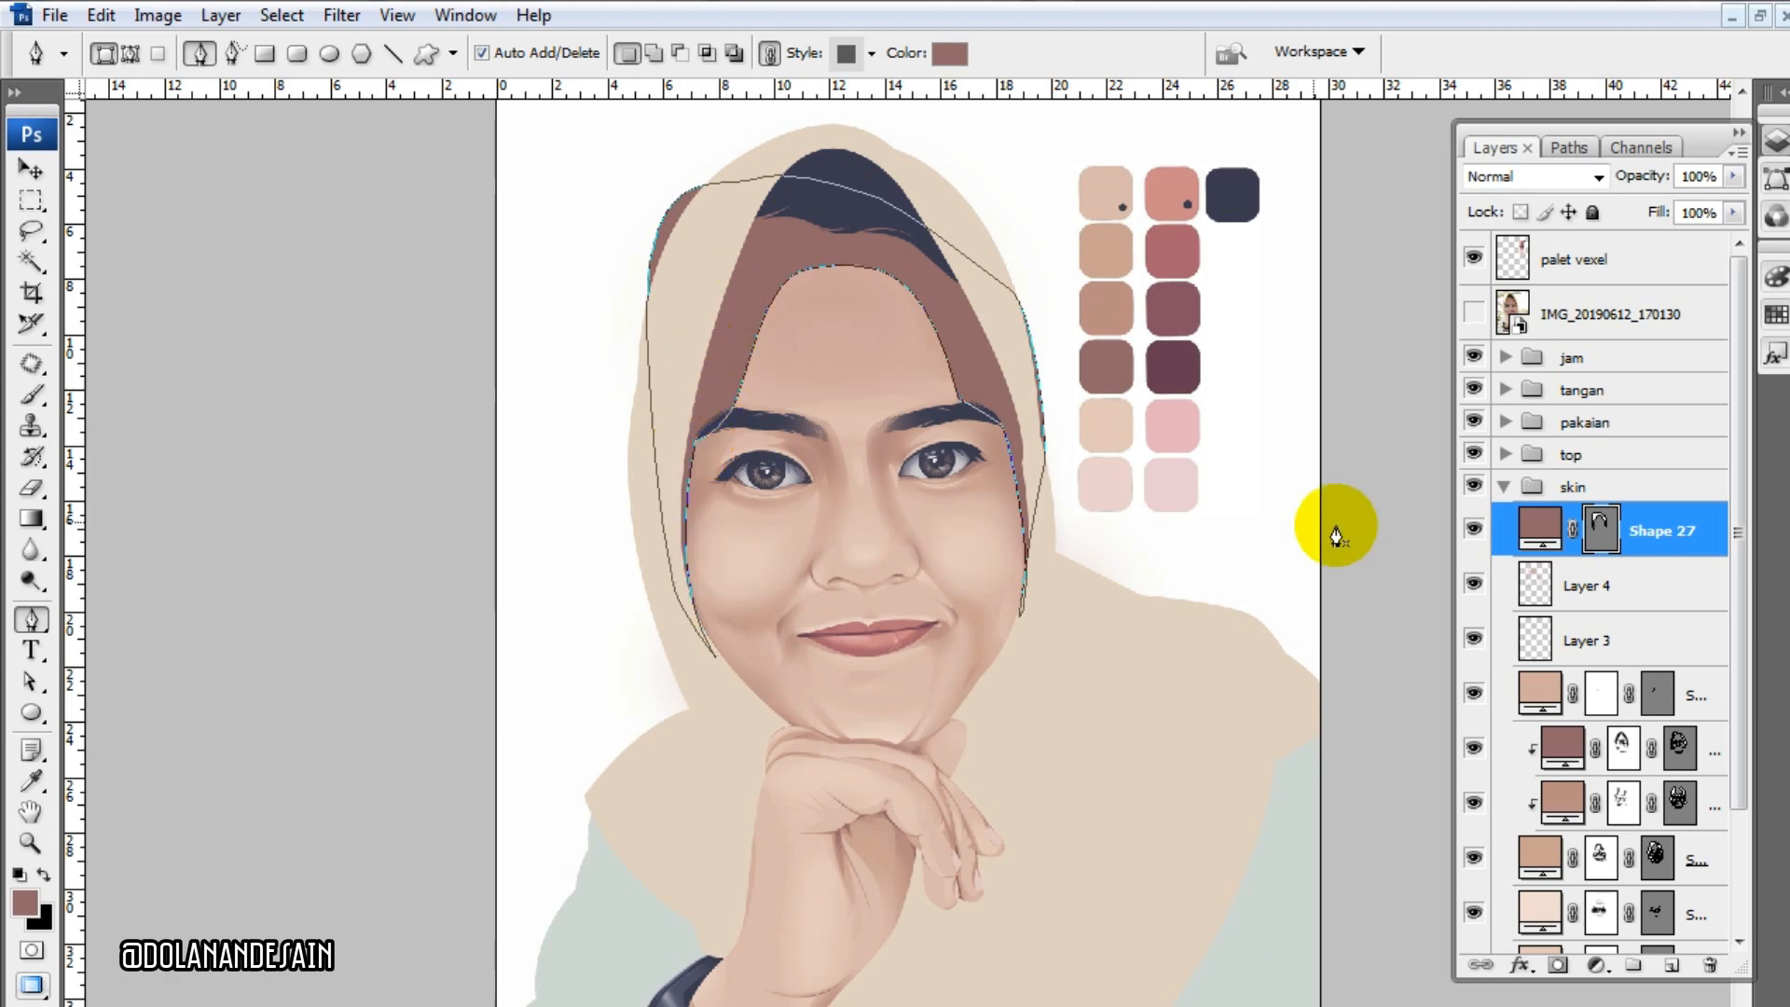
- Reshape the outer contour of the face-framing shadow shape by repositioning its anchor points near the upper hijab edges
left_click(1596, 528)
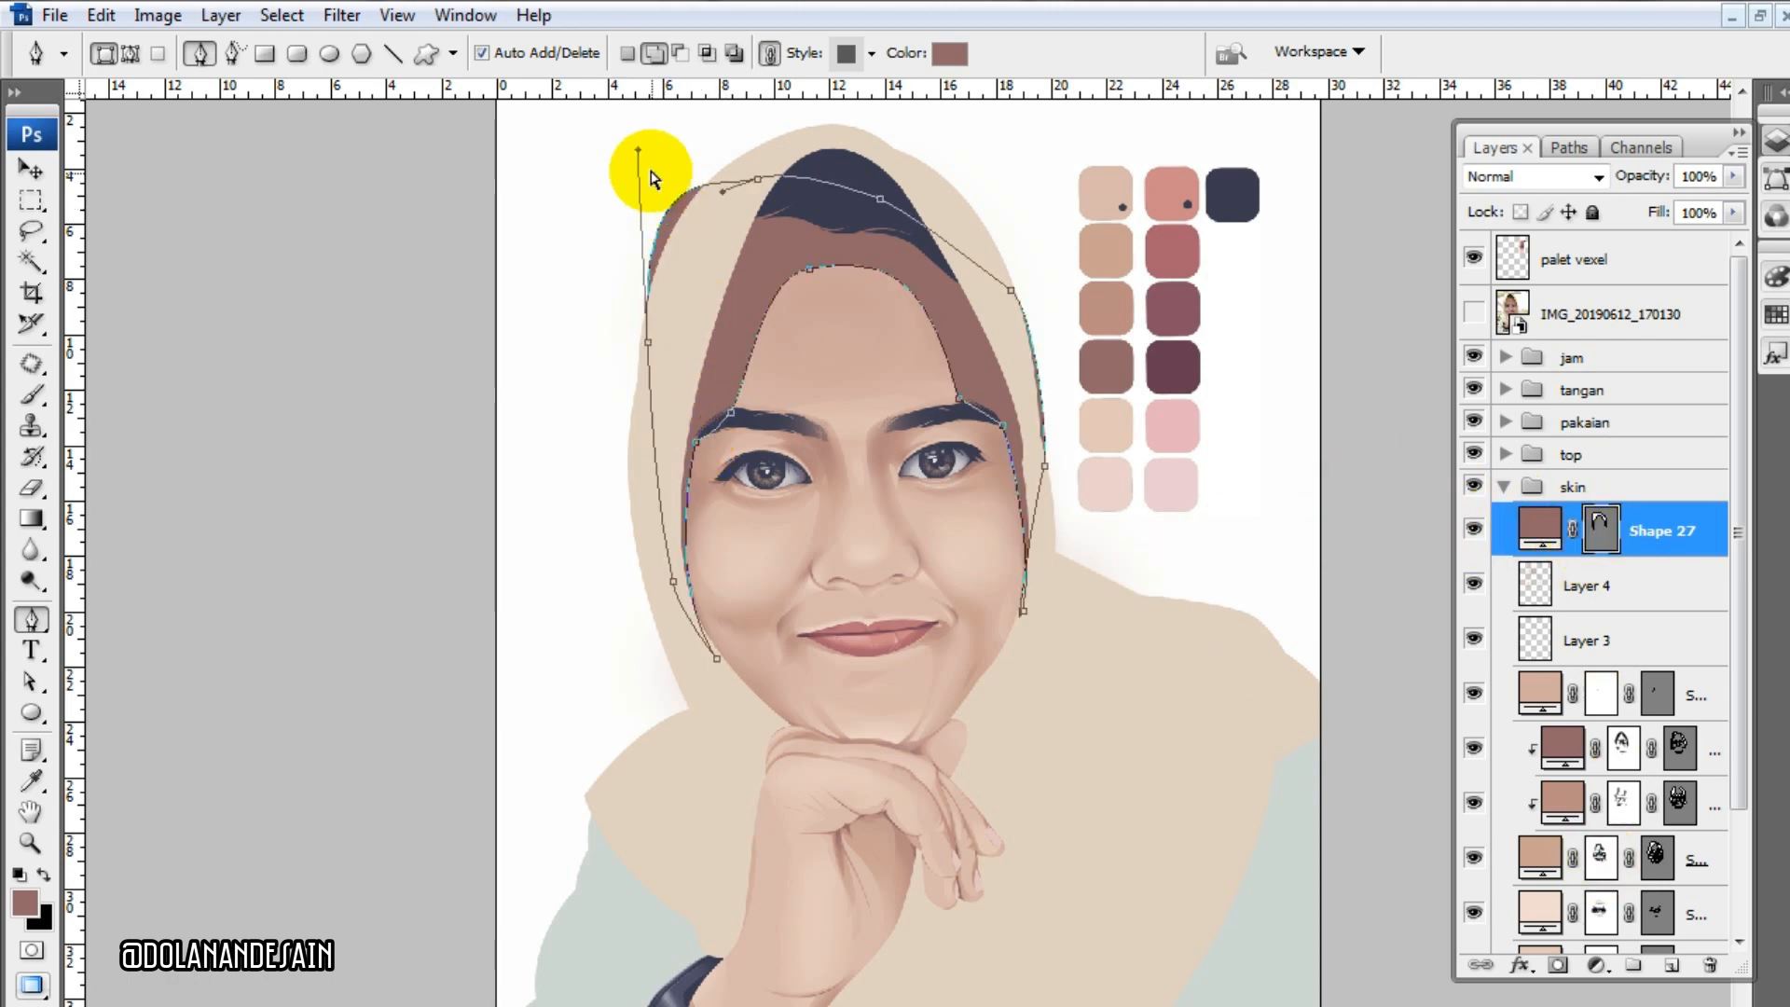
left_click_drag(701, 244, 704, 250)
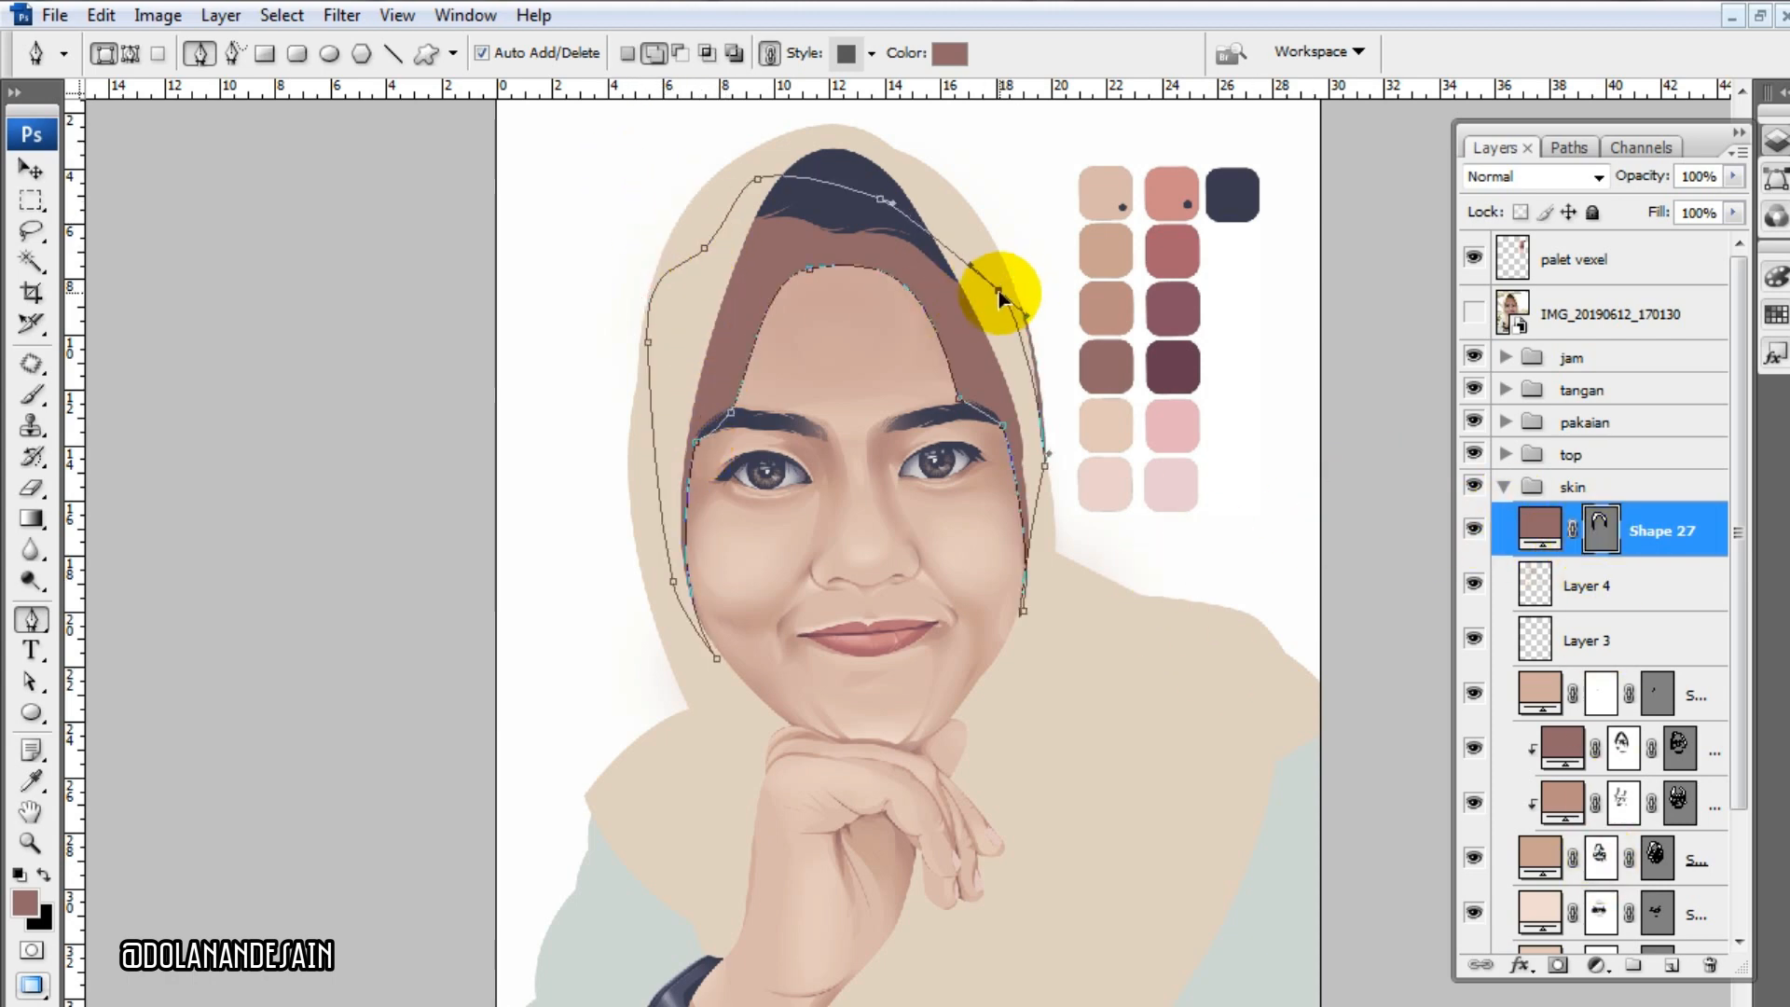
left_click_drag(998, 292, 1000, 292)
left_click(1601, 527)
left_click(1601, 526)
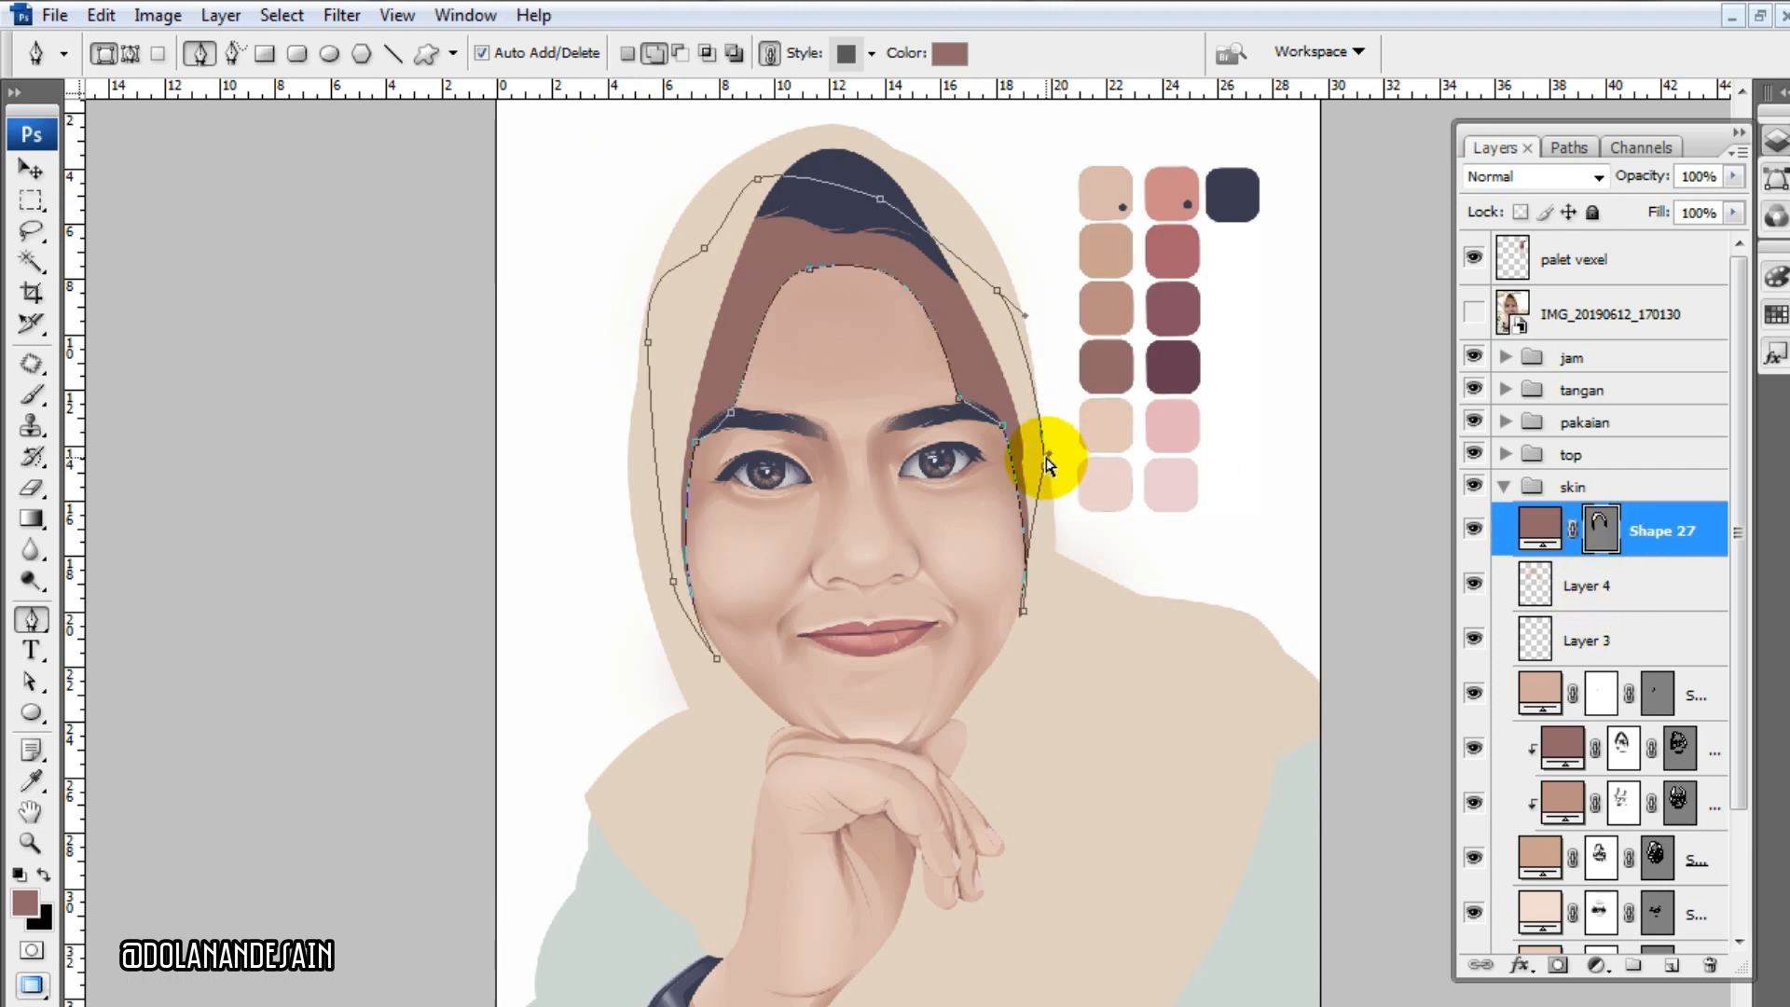
- Add a layer mask to the shadow shape, blend its inner edge with a black brush at 52% opacity, and compare with the reference photo
left_click(1601, 528)
left_click(1558, 965)
key("b")
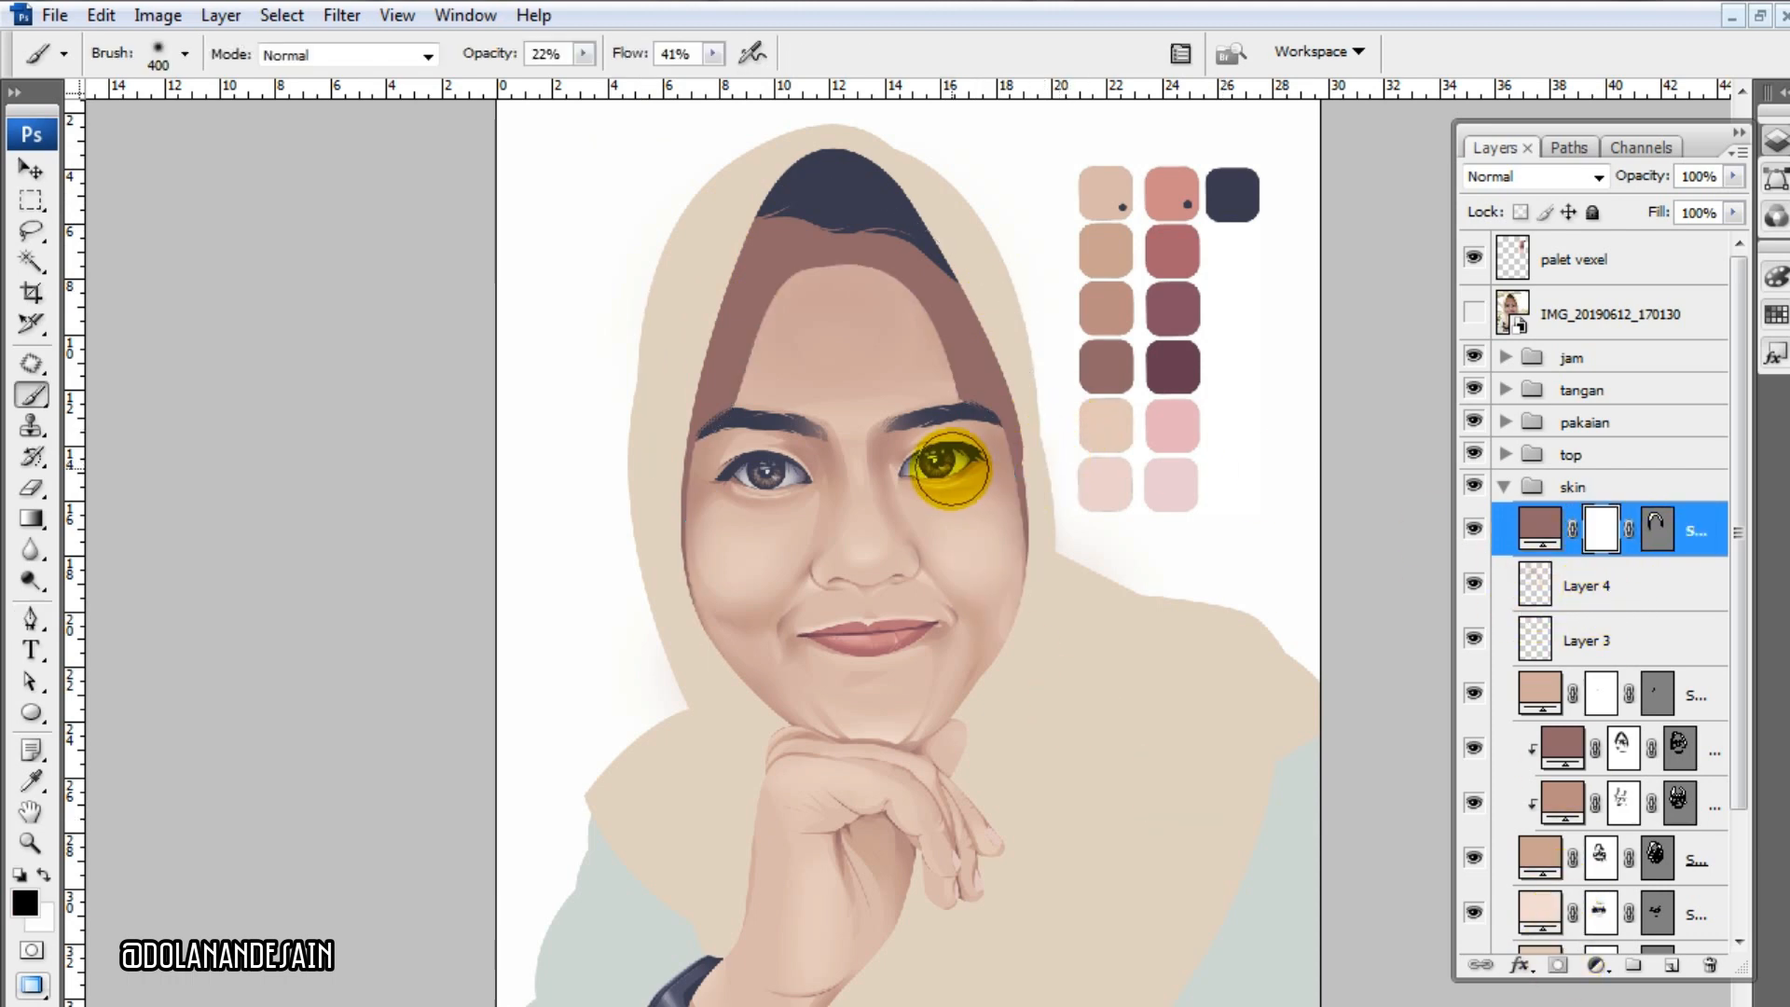
left_click_drag(492, 56, 500, 60)
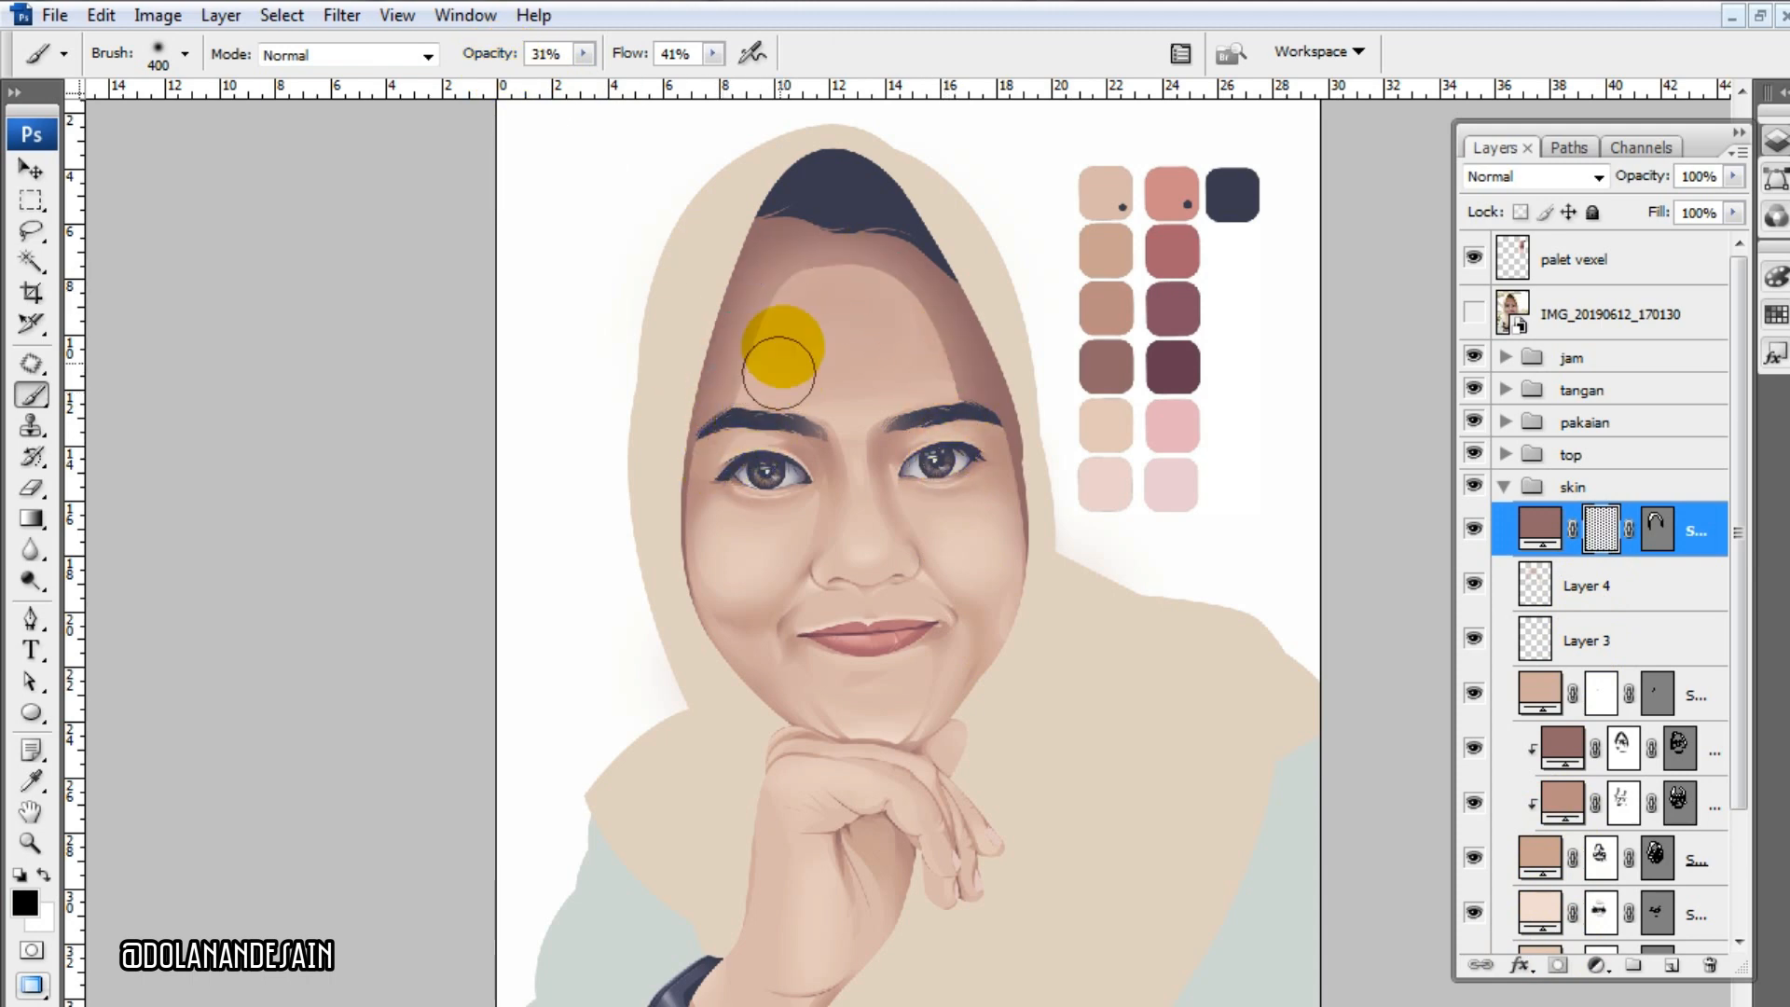
left_click_drag(491, 54, 511, 54)
mouse_move(710, 313)
left_mouse_down()
mouse_move(780, 327)
mouse_move(732, 457)
left_mouse_up()
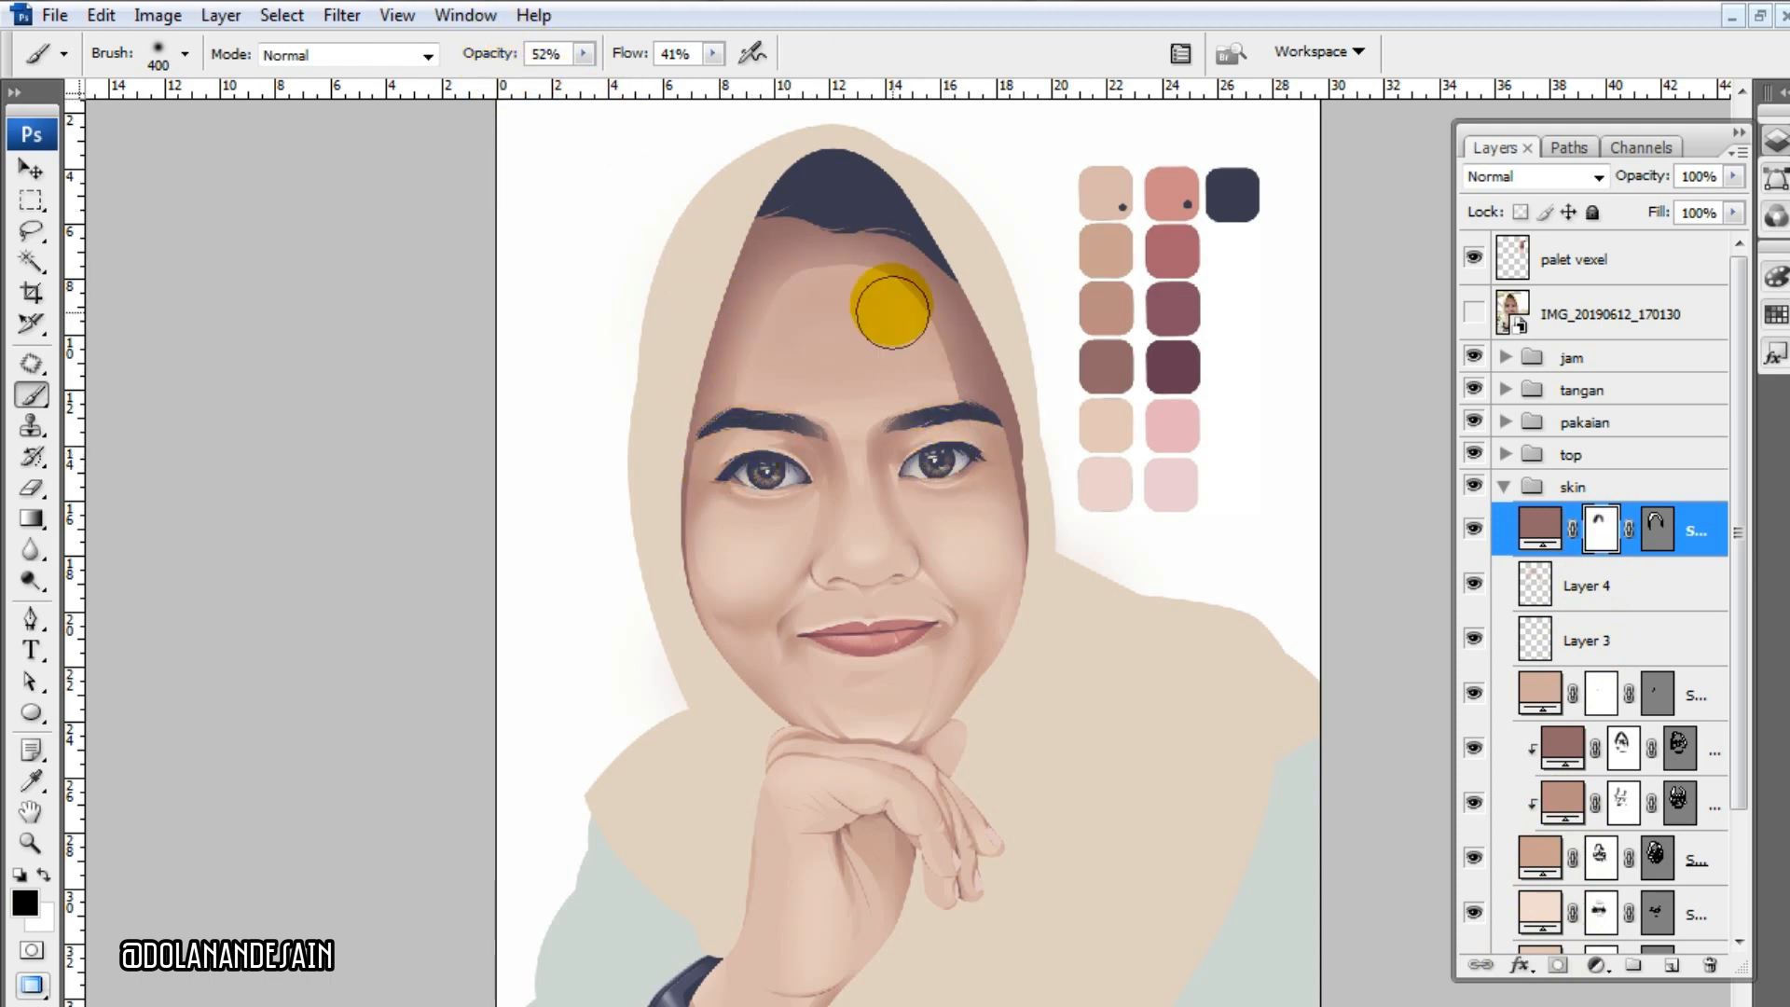
mouse_move(890, 310)
left_mouse_down()
mouse_move(895, 351)
mouse_move(783, 299)
mouse_move(915, 351)
left_mouse_up()
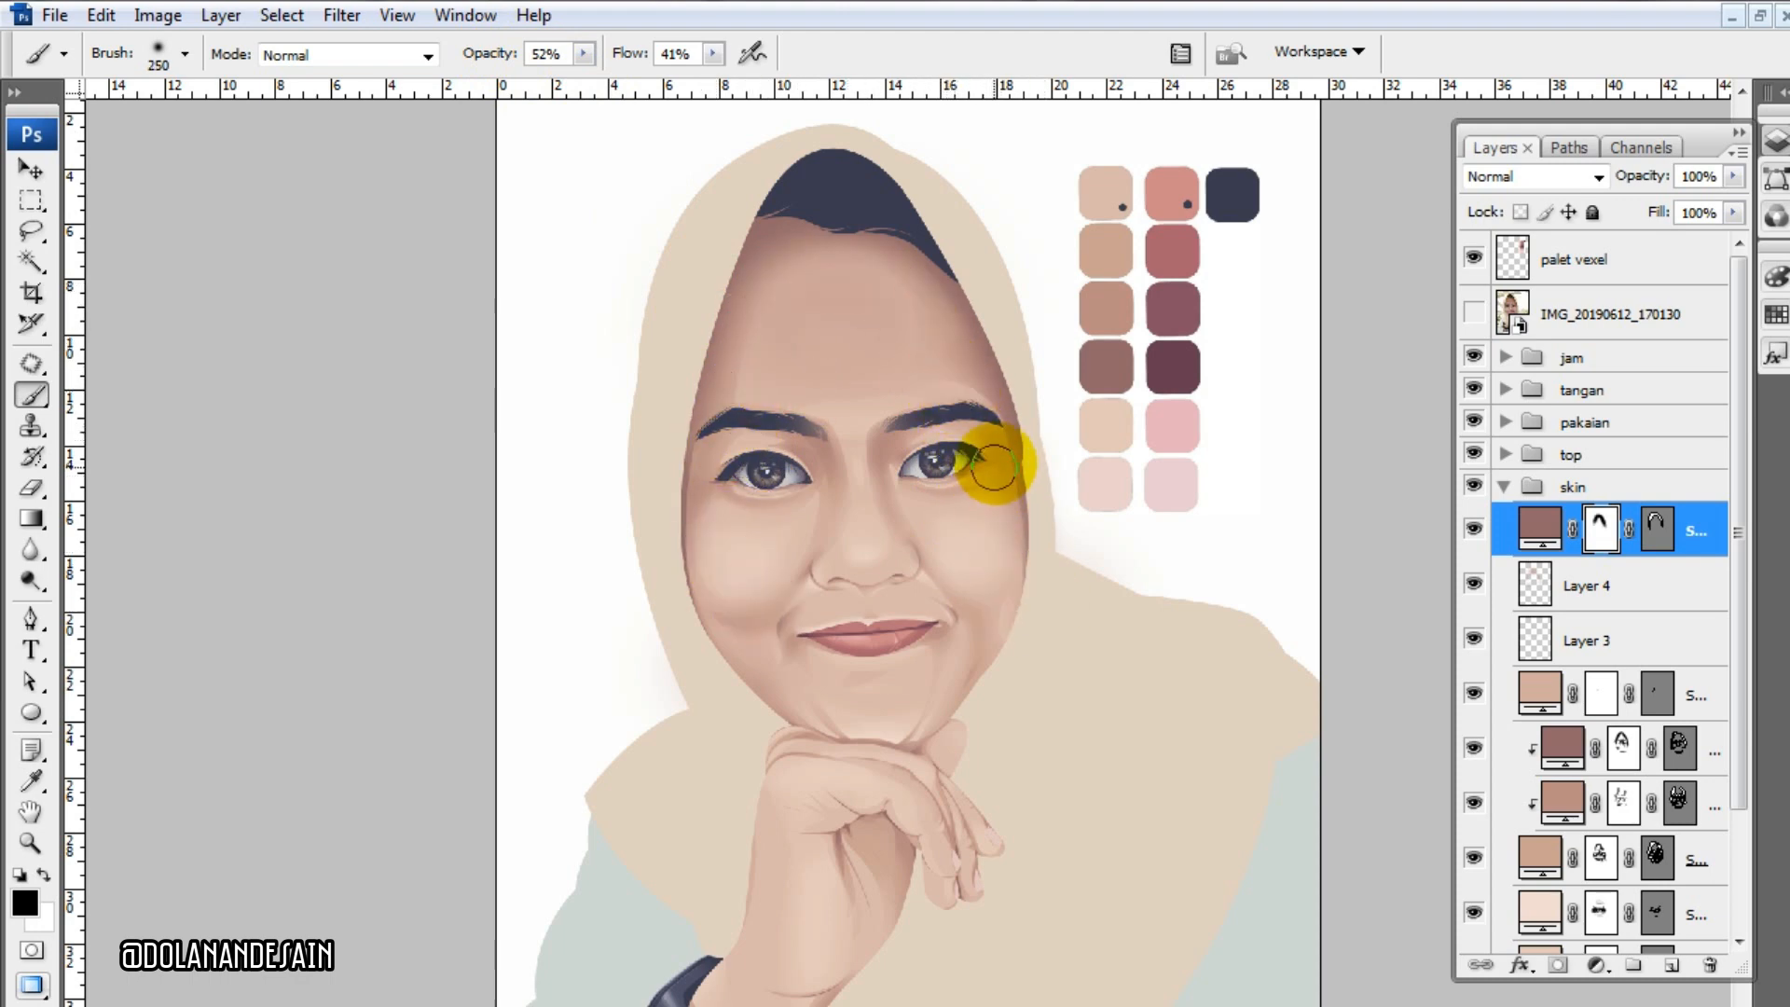
scroll(1010, 667, "down", 1)
left_click(1472, 315)
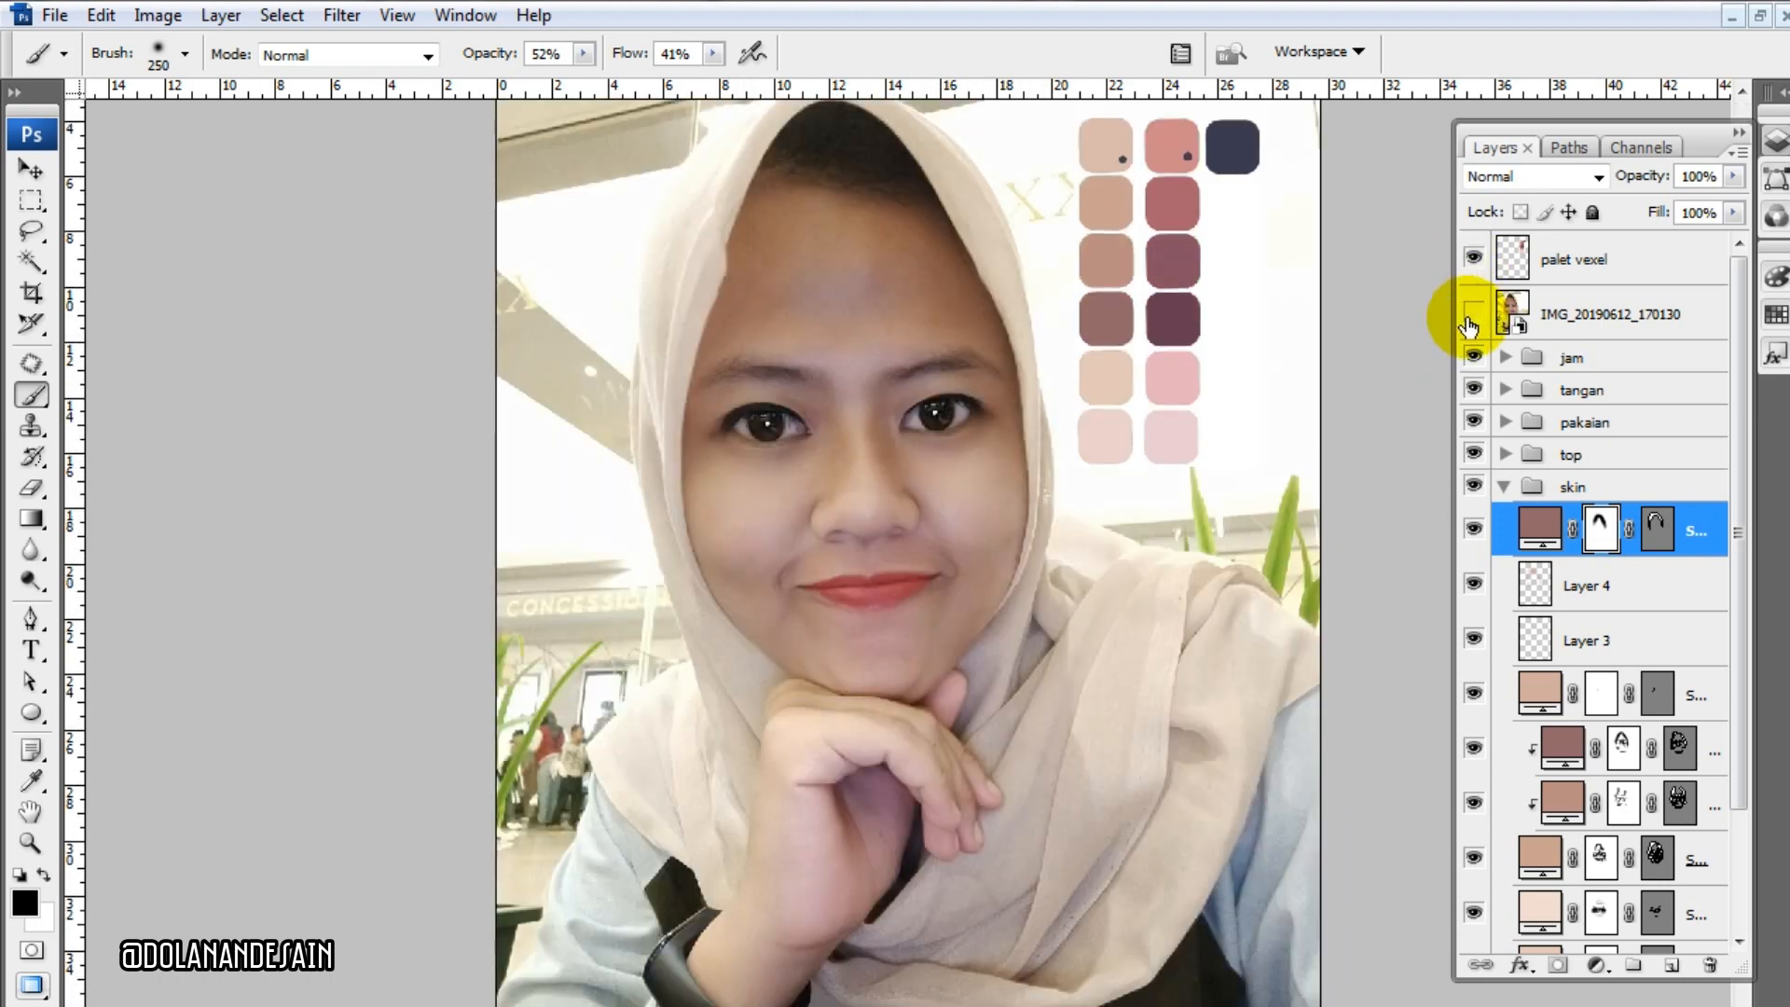
left_click(1470, 322)
left_click(1470, 322)
- Add a new layer above the blended shadow shape and choose a darker variant of the brown as the shape colour
left_click(1671, 964)
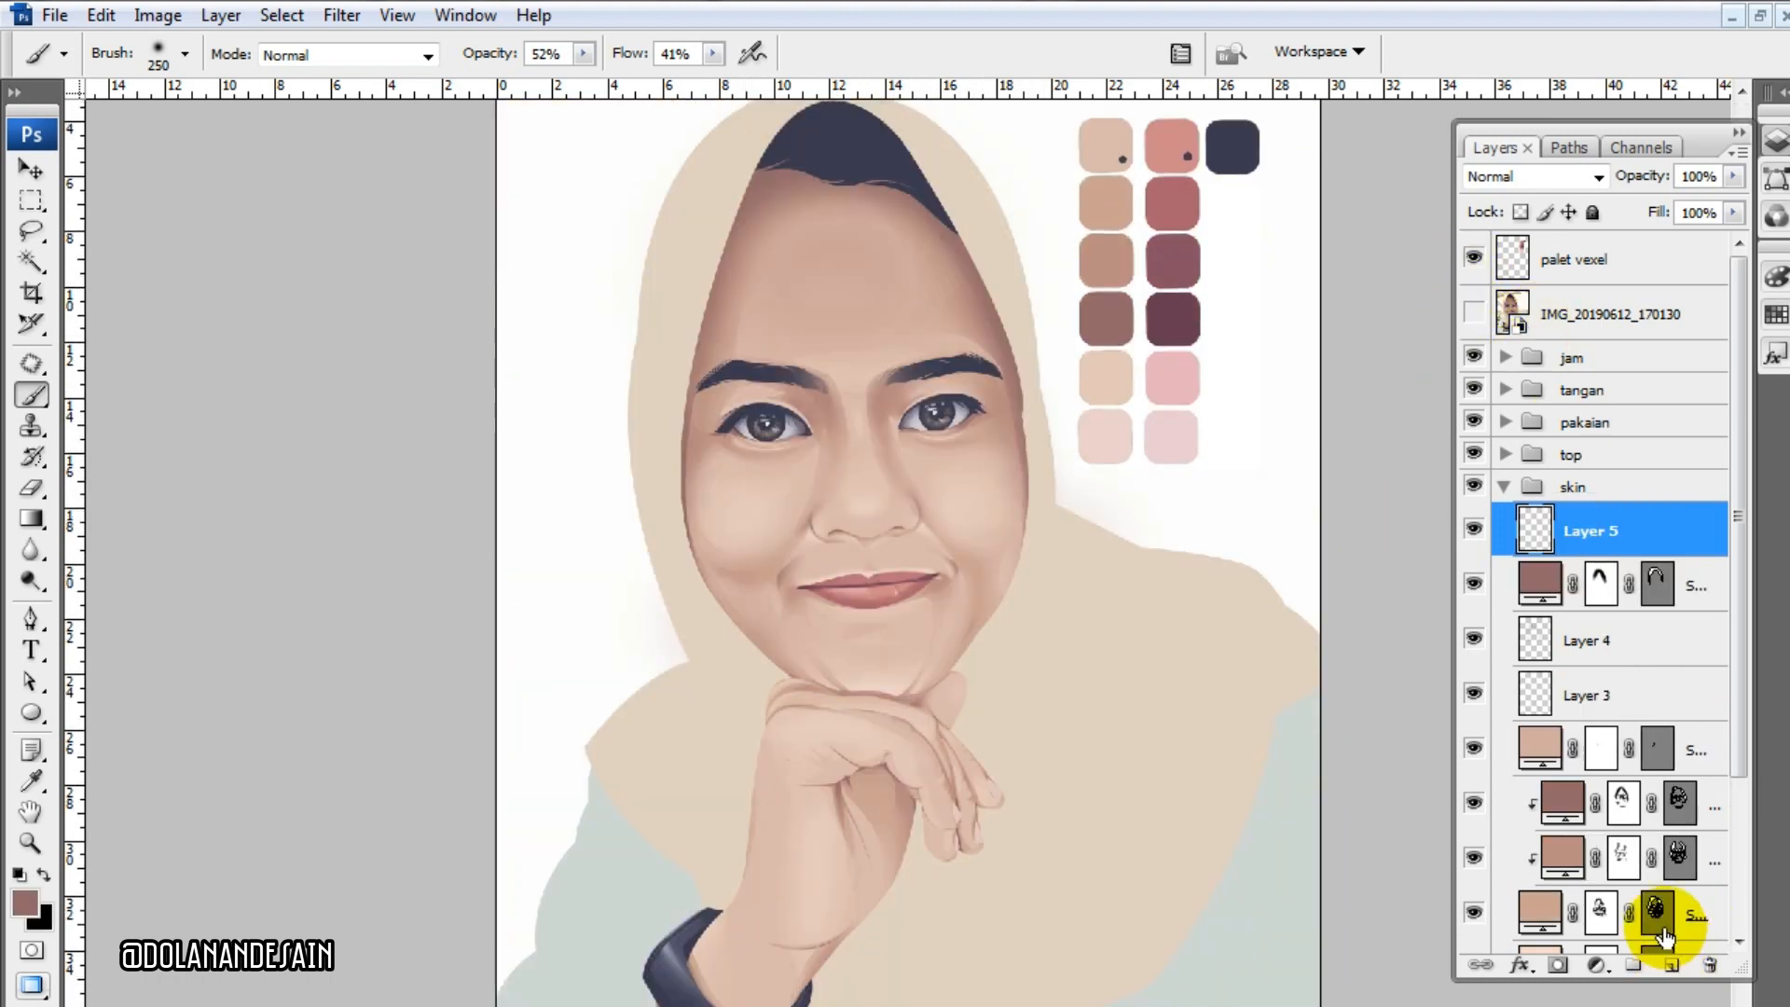
key("i")
key("p")
left_click(956, 56)
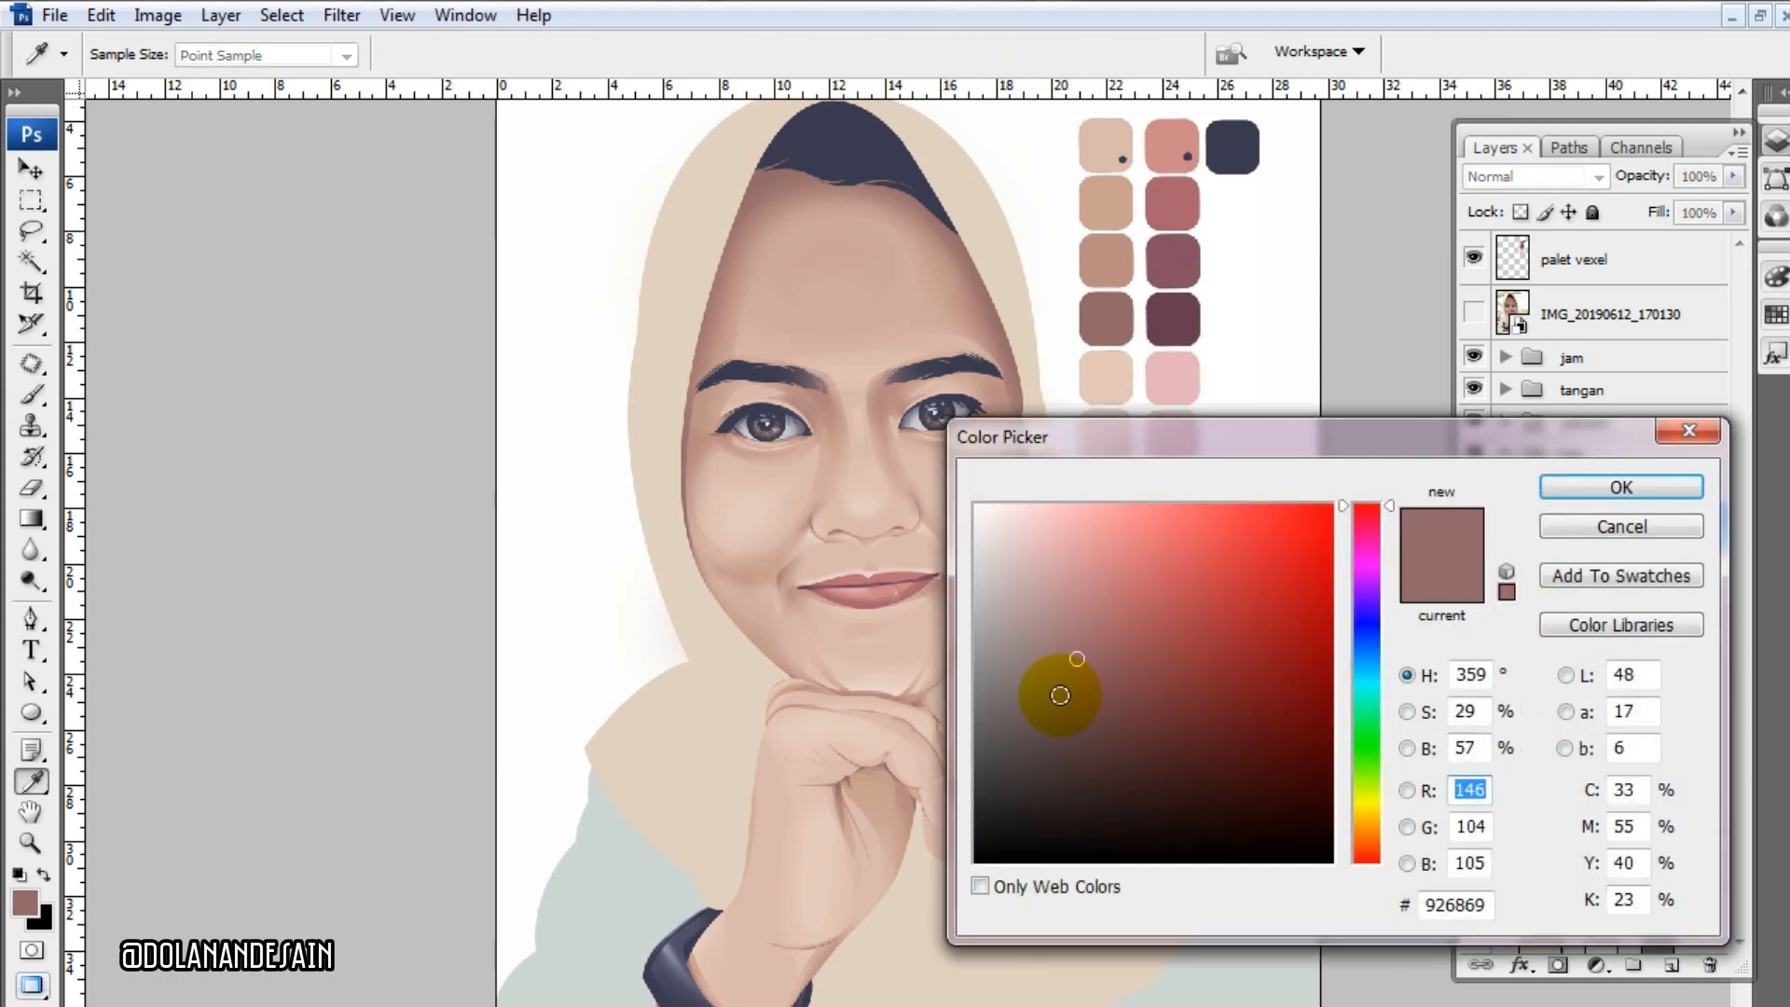
key("Return")
scroll(1406, 487, "up", 1)
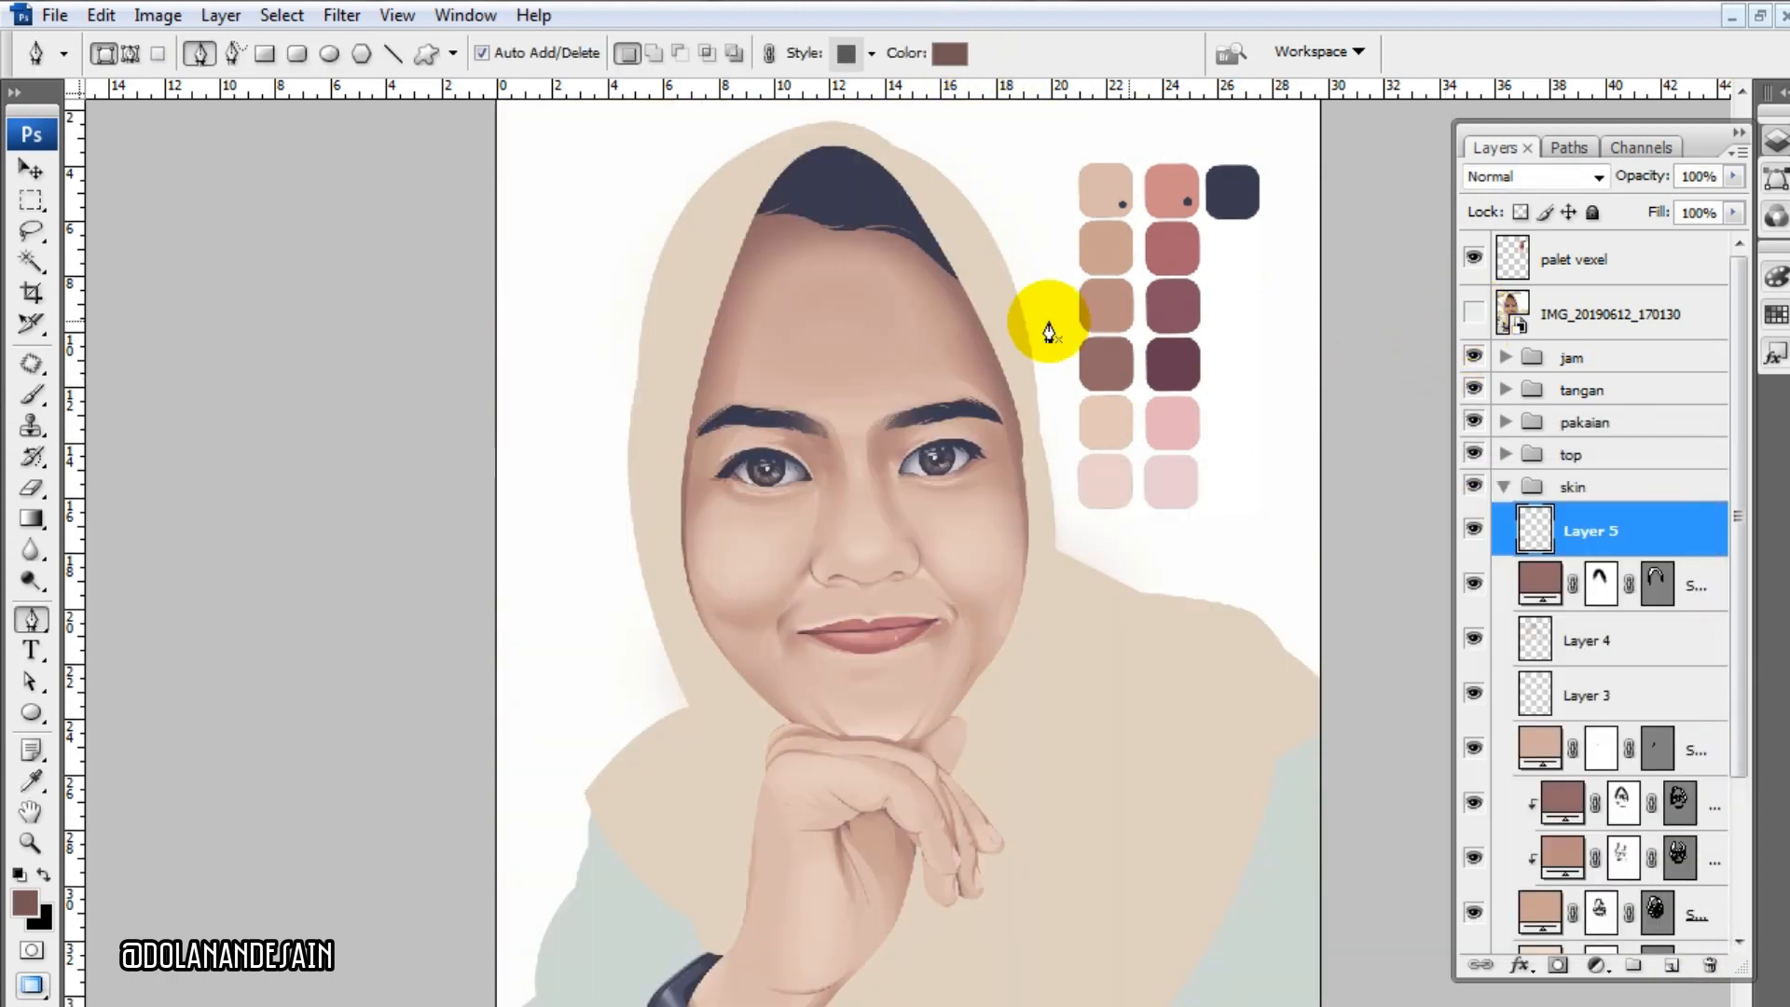
- Draw a thin dark brown shadow shape along the hijab edge, across the hairline and down both sides of the face
left_click(679, 510)
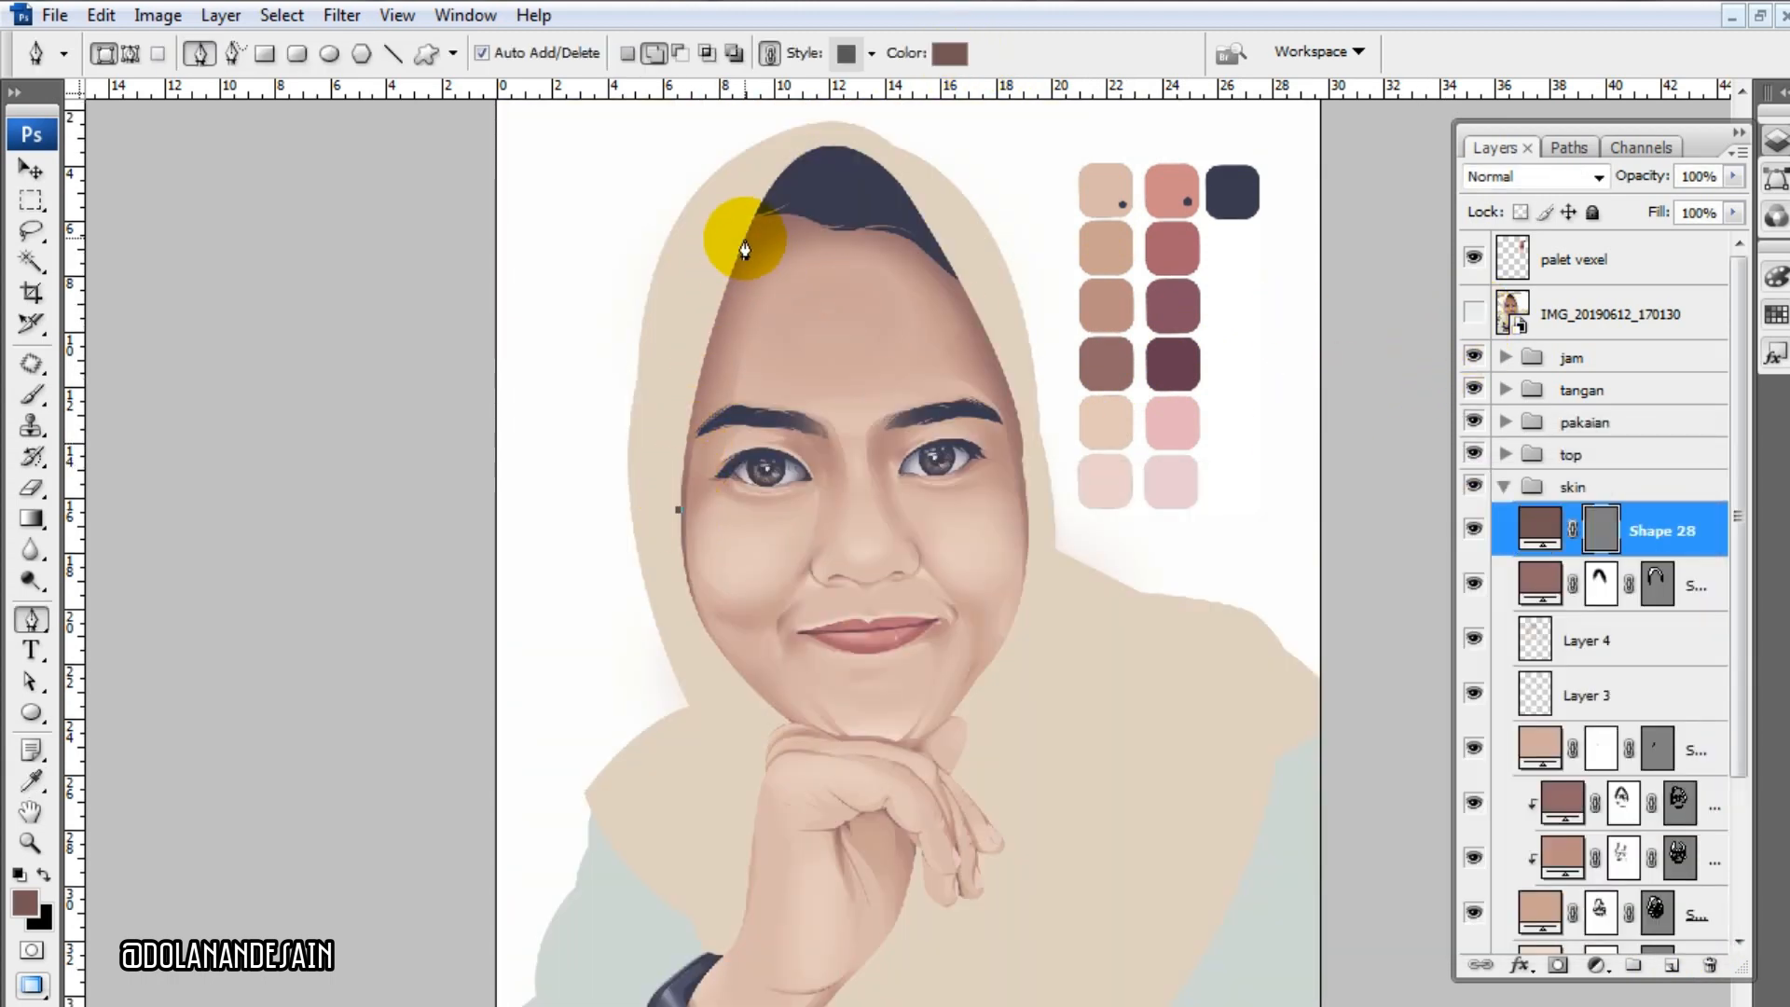
left_click_drag(745, 257, 789, 160)
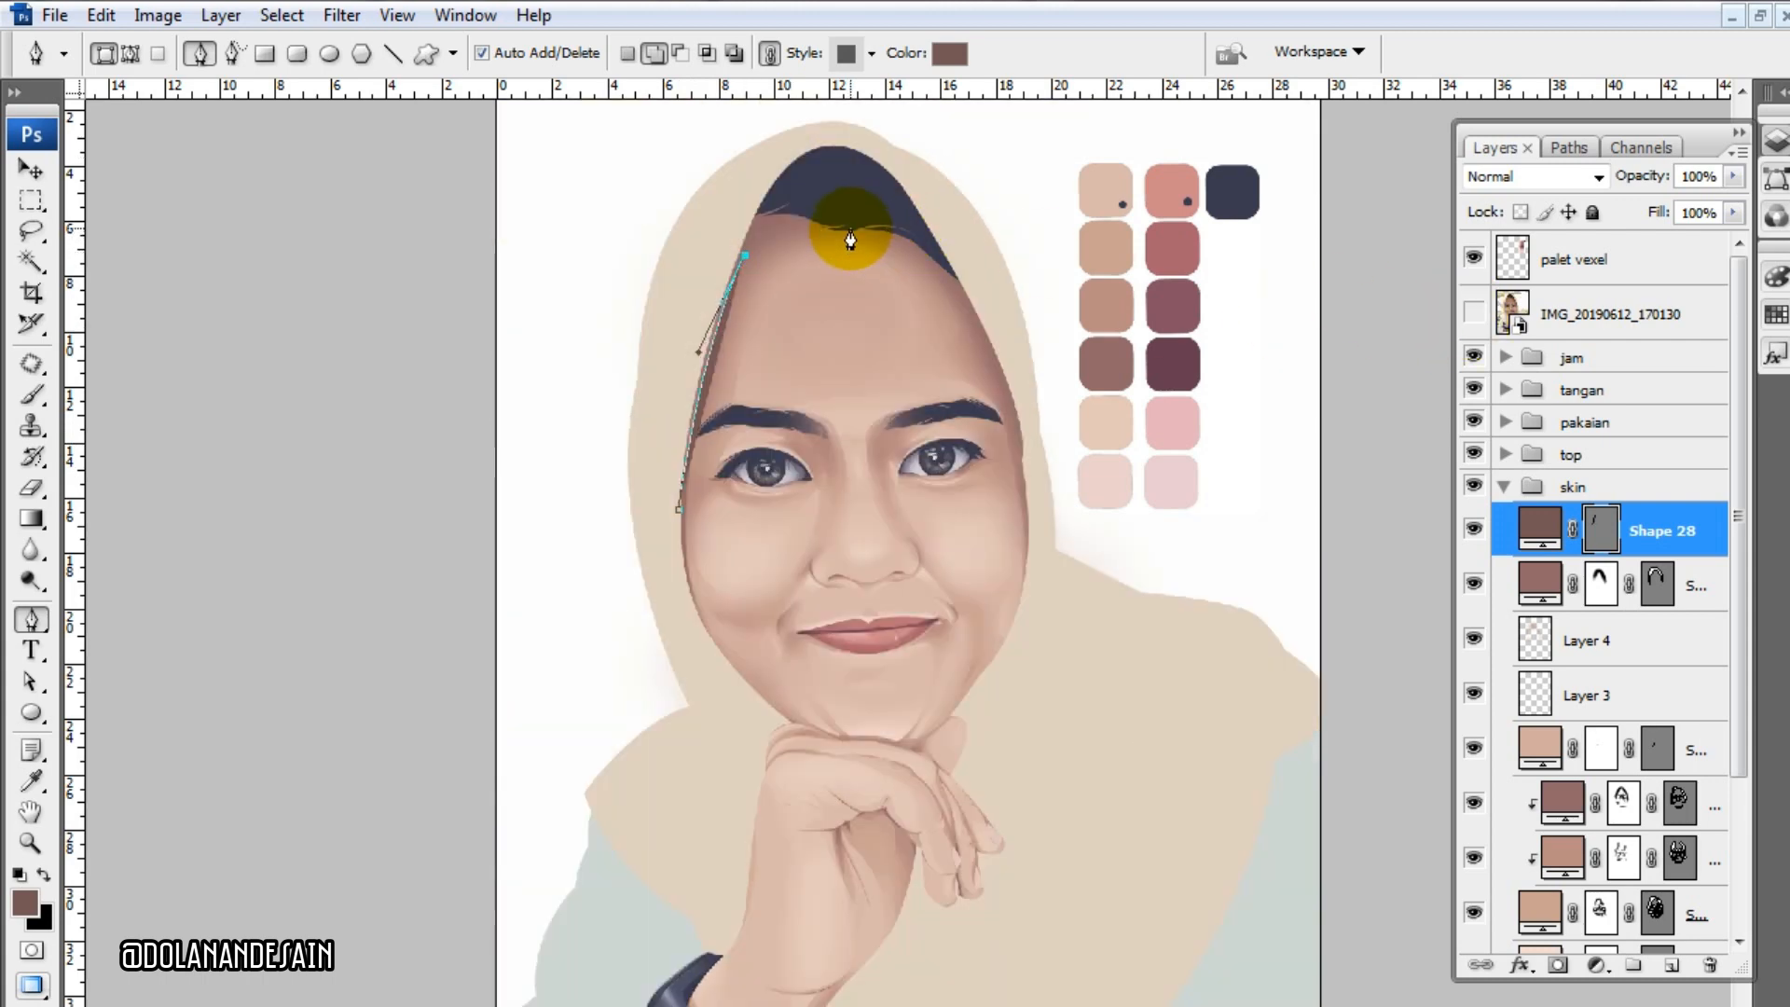
left_click_drag(851, 229, 900, 246)
left_click(959, 298)
scroll(1023, 445, "down", 2)
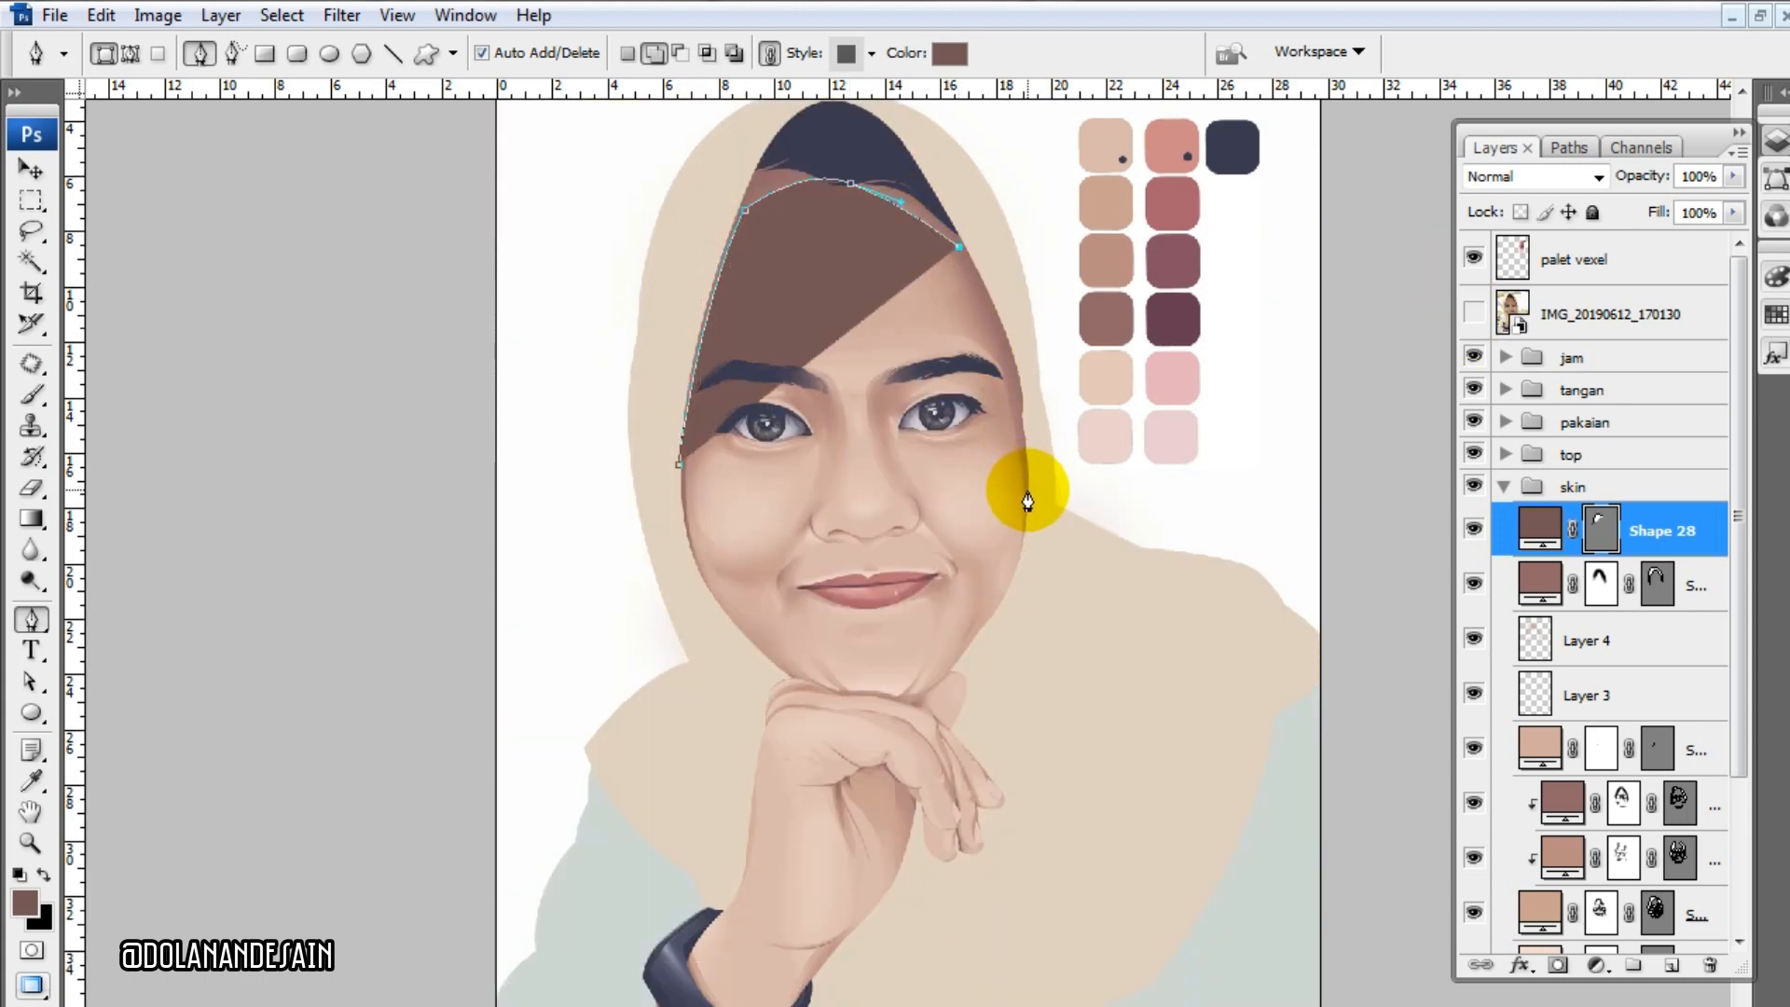
left_click_drag(1027, 490, 1020, 609)
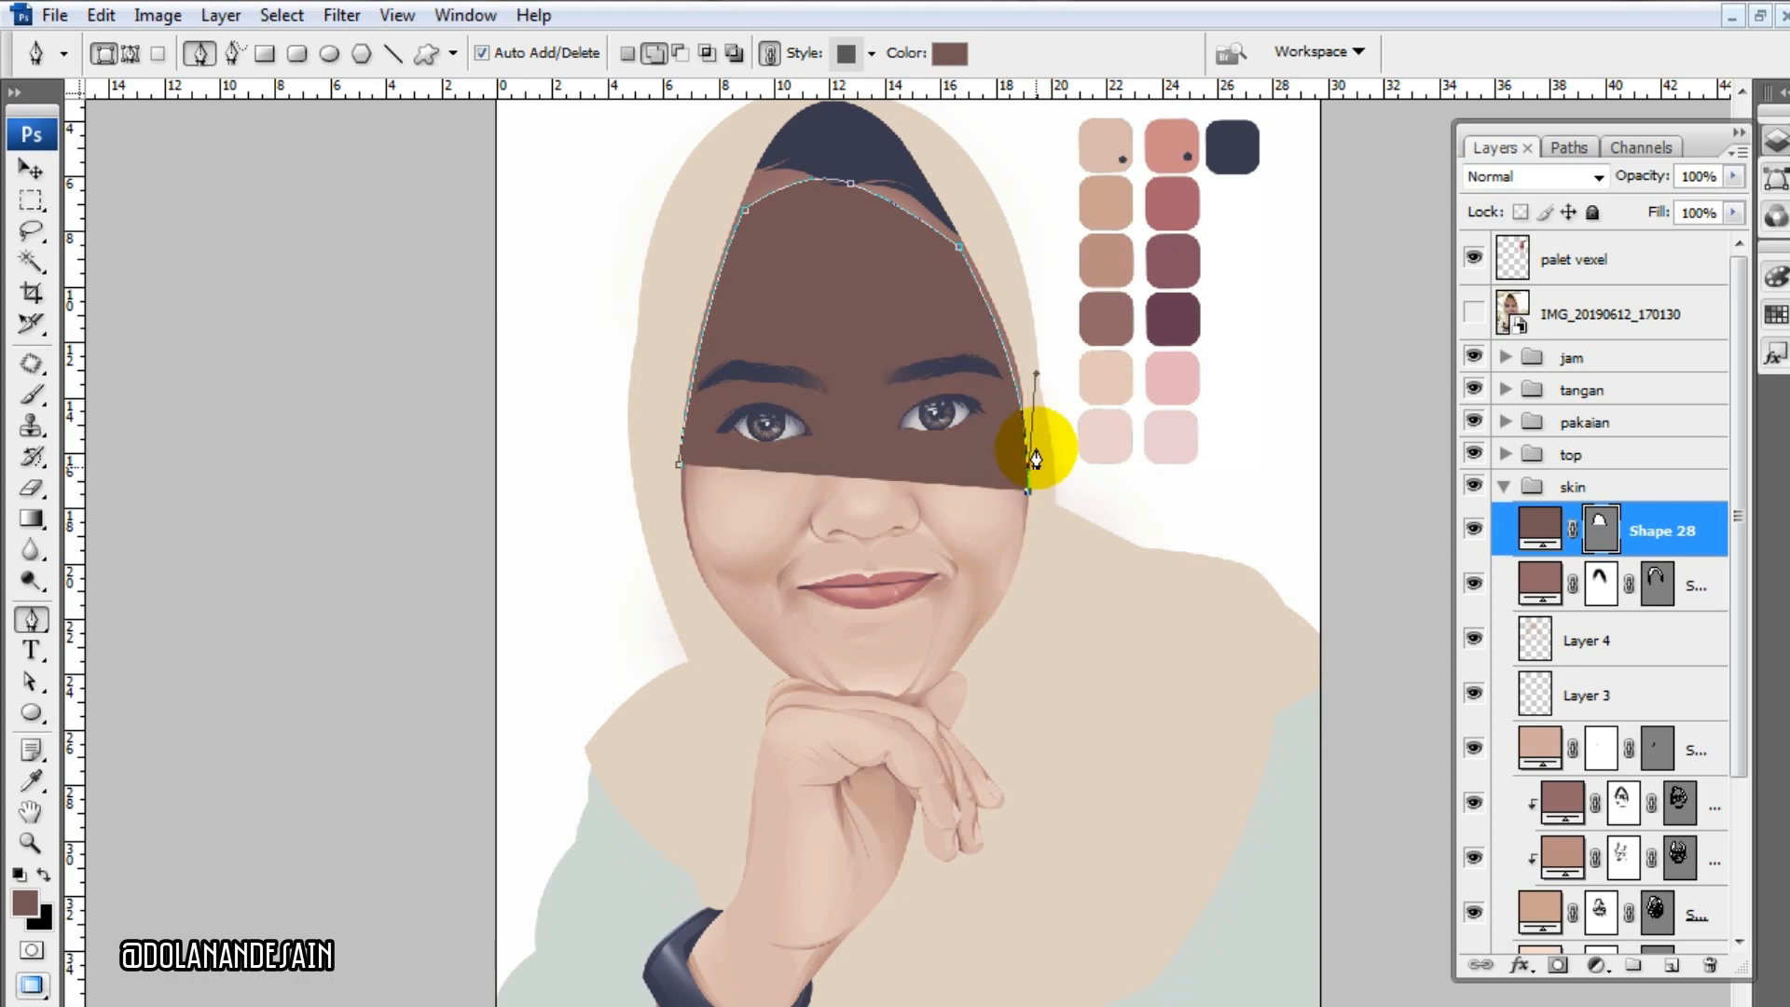
left_click(1031, 347)
left_click_drag(934, 172, 787, 143)
scroll(787, 143, "up", 1)
left_click_drag(678, 262, 672, 311)
left_click(680, 491)
- Mask the thin dark brown shape and soften its inner edge with a black 250 px brush at 52% opacity and 41% flow
left_click(1600, 539)
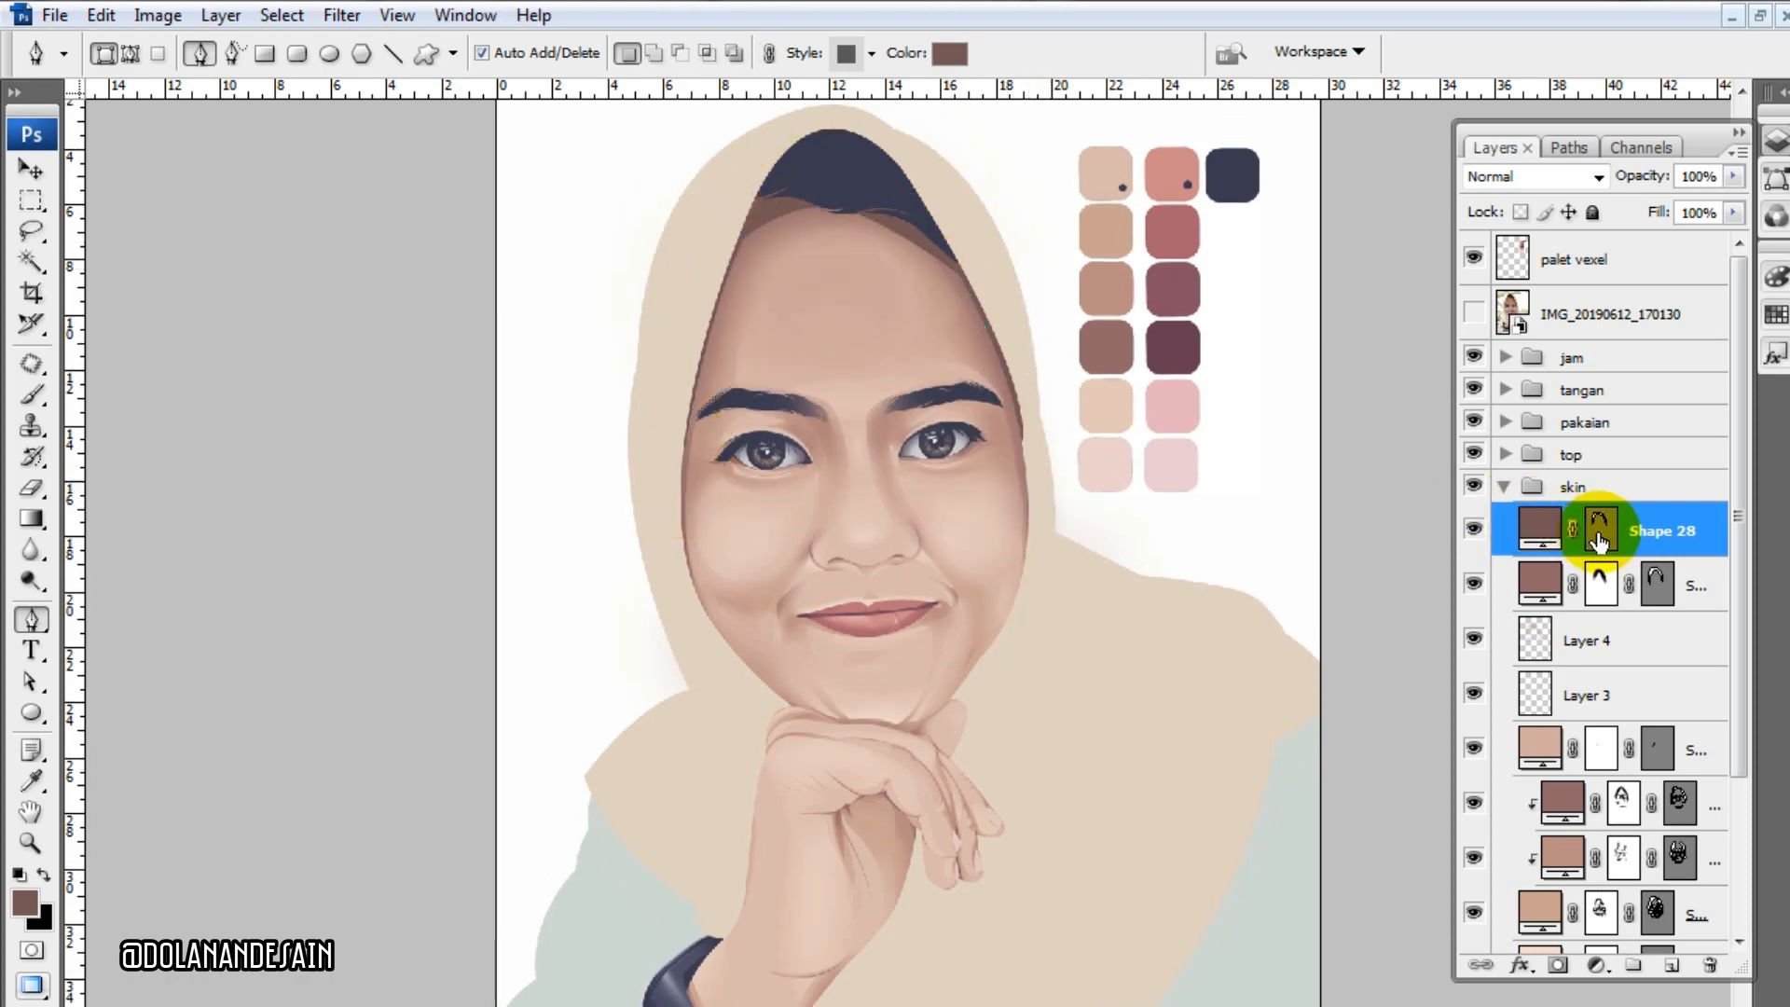
left_click(1558, 964)
key("b")
key("d")
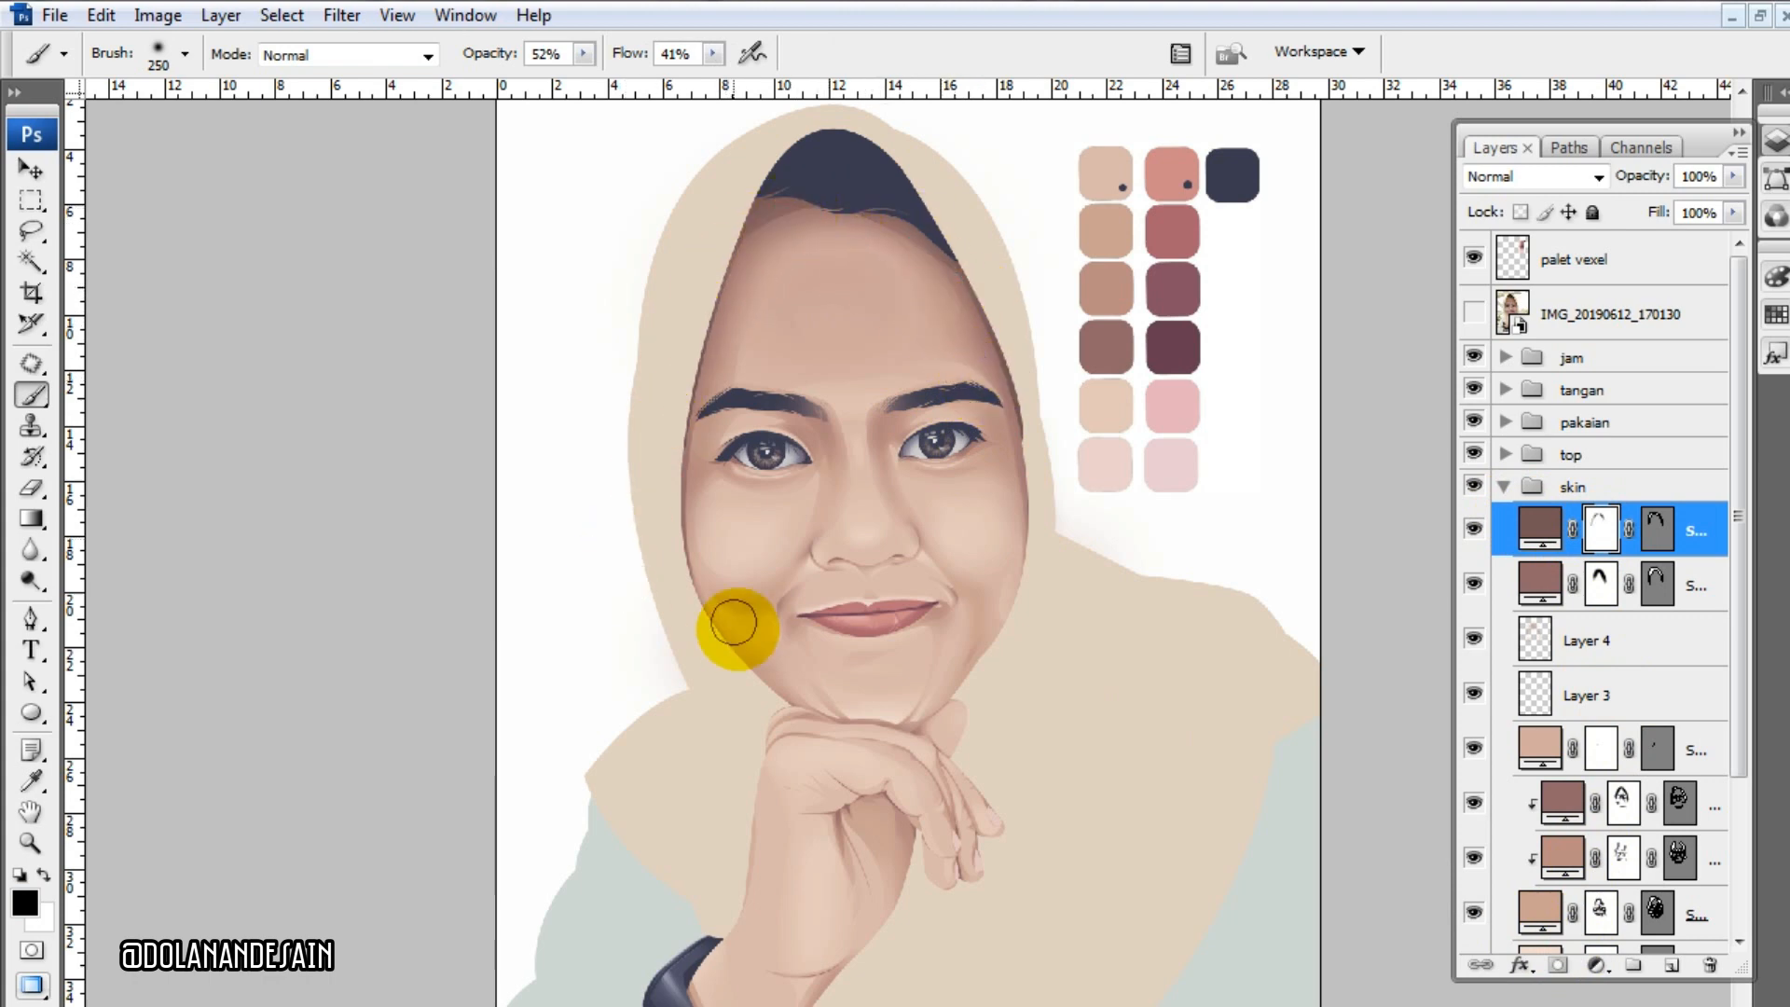
scroll(731, 628, "down", 3)
scroll(1371, 591, "up", 2)
left_click(1473, 314)
left_click(1473, 315)
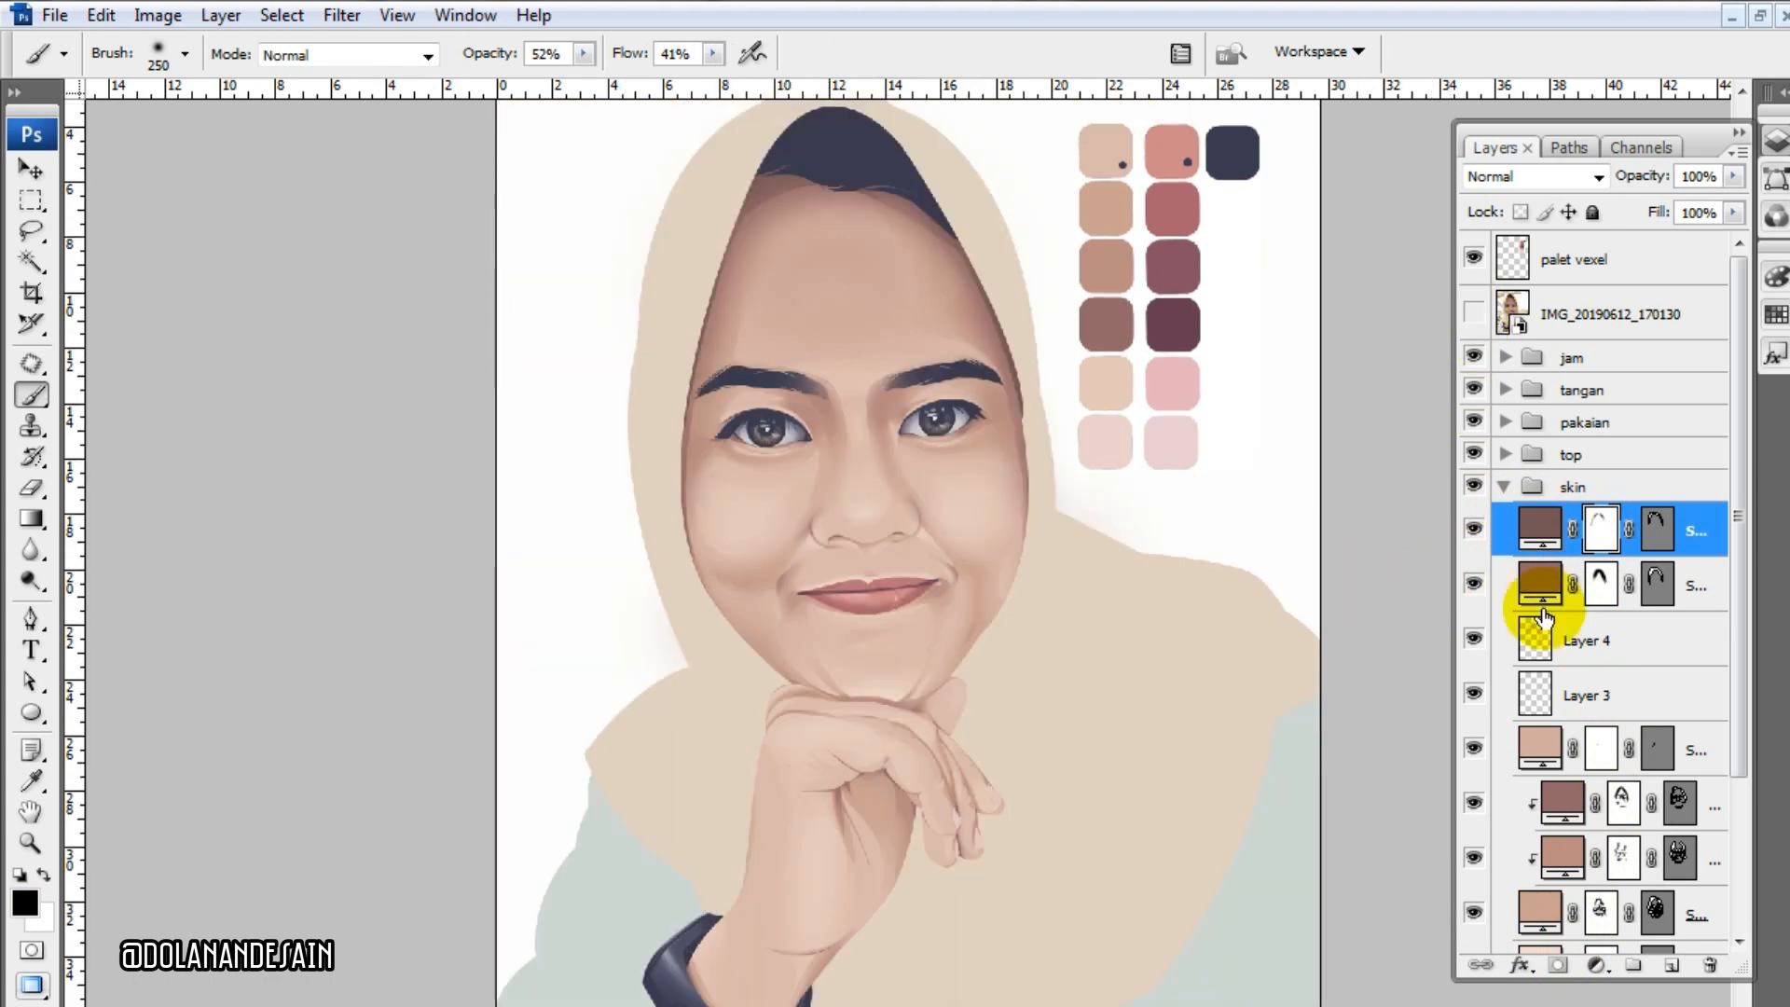
- Add a new layer on top of the skin group and set the foreground to a lighter tint of the light beige palette swatch
scroll(1110, 659, "up", 1)
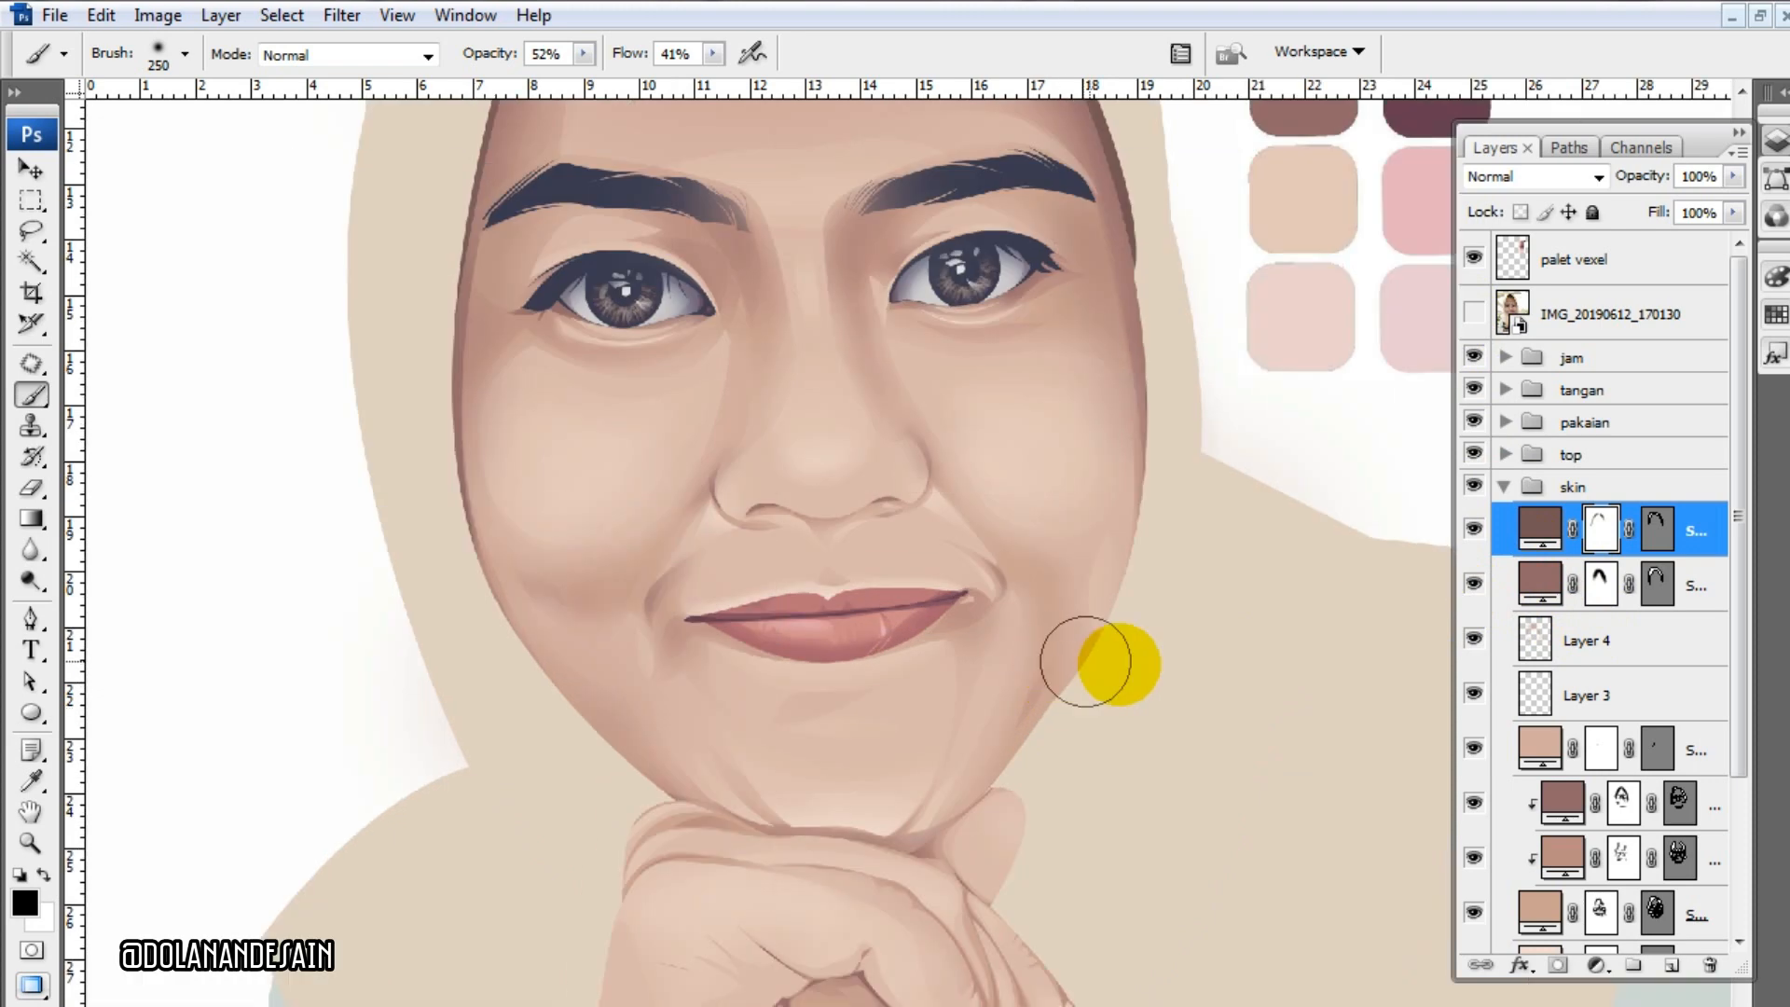
left_click(1679, 966)
key("i")
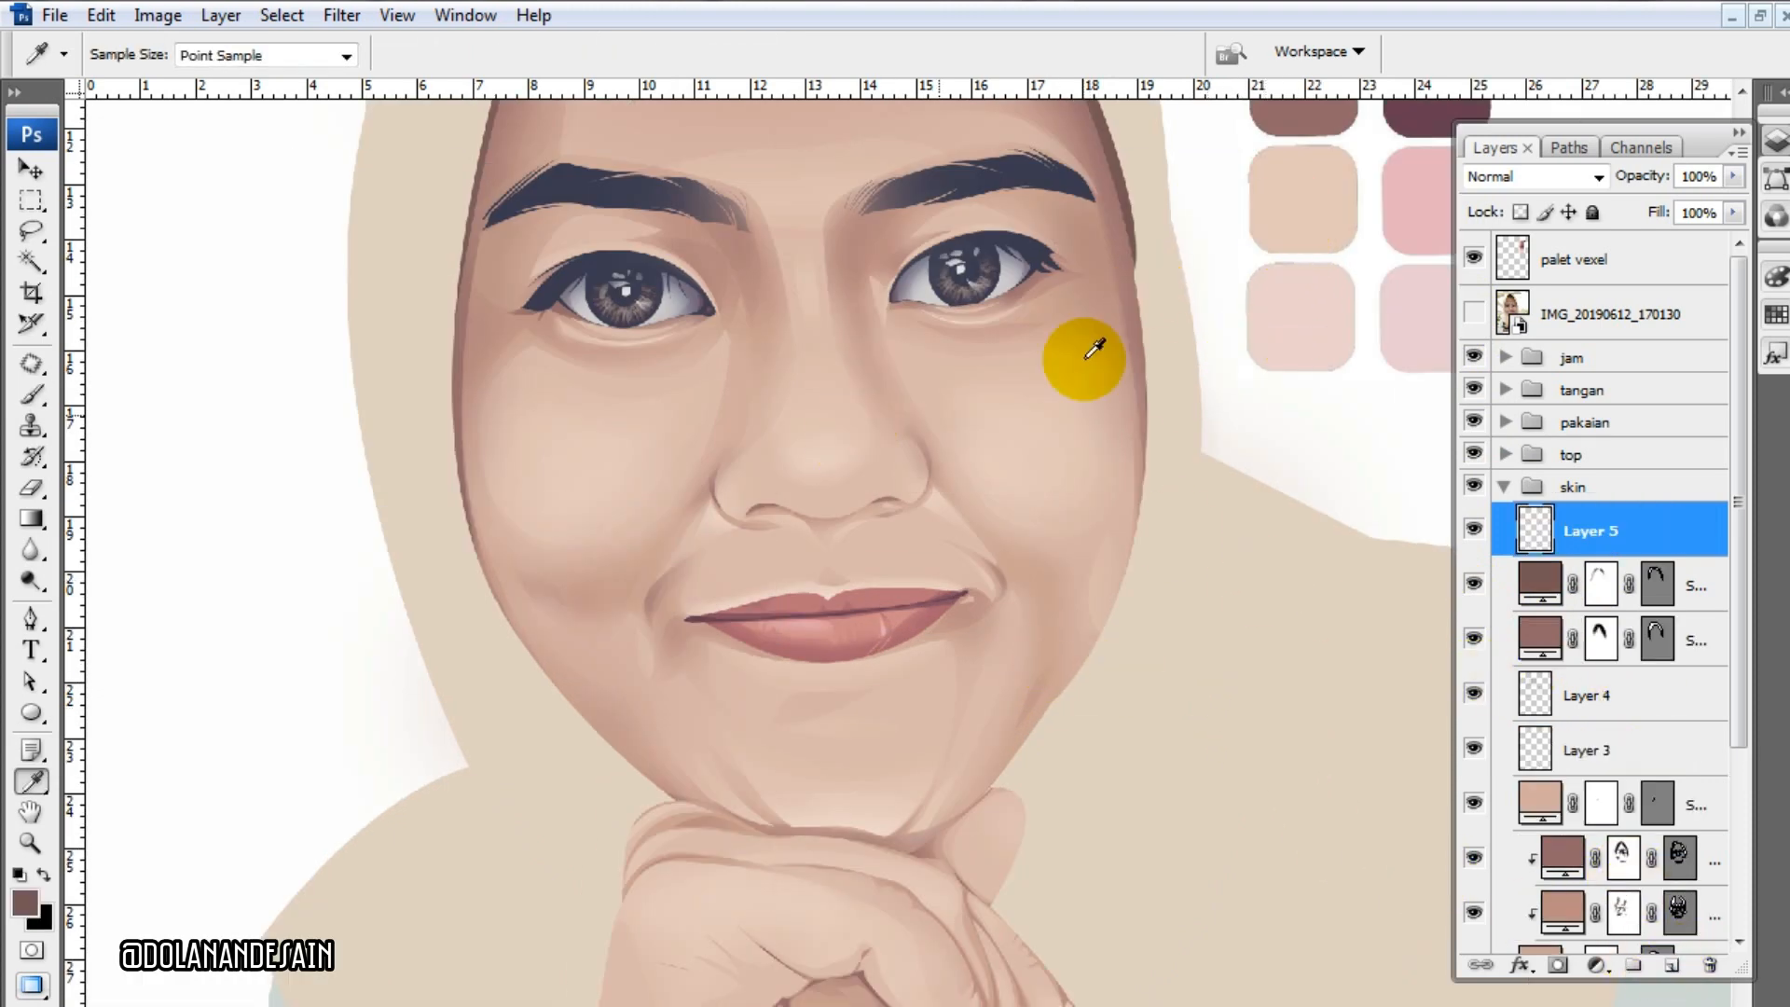
left_click(1315, 209)
left_click(24, 902)
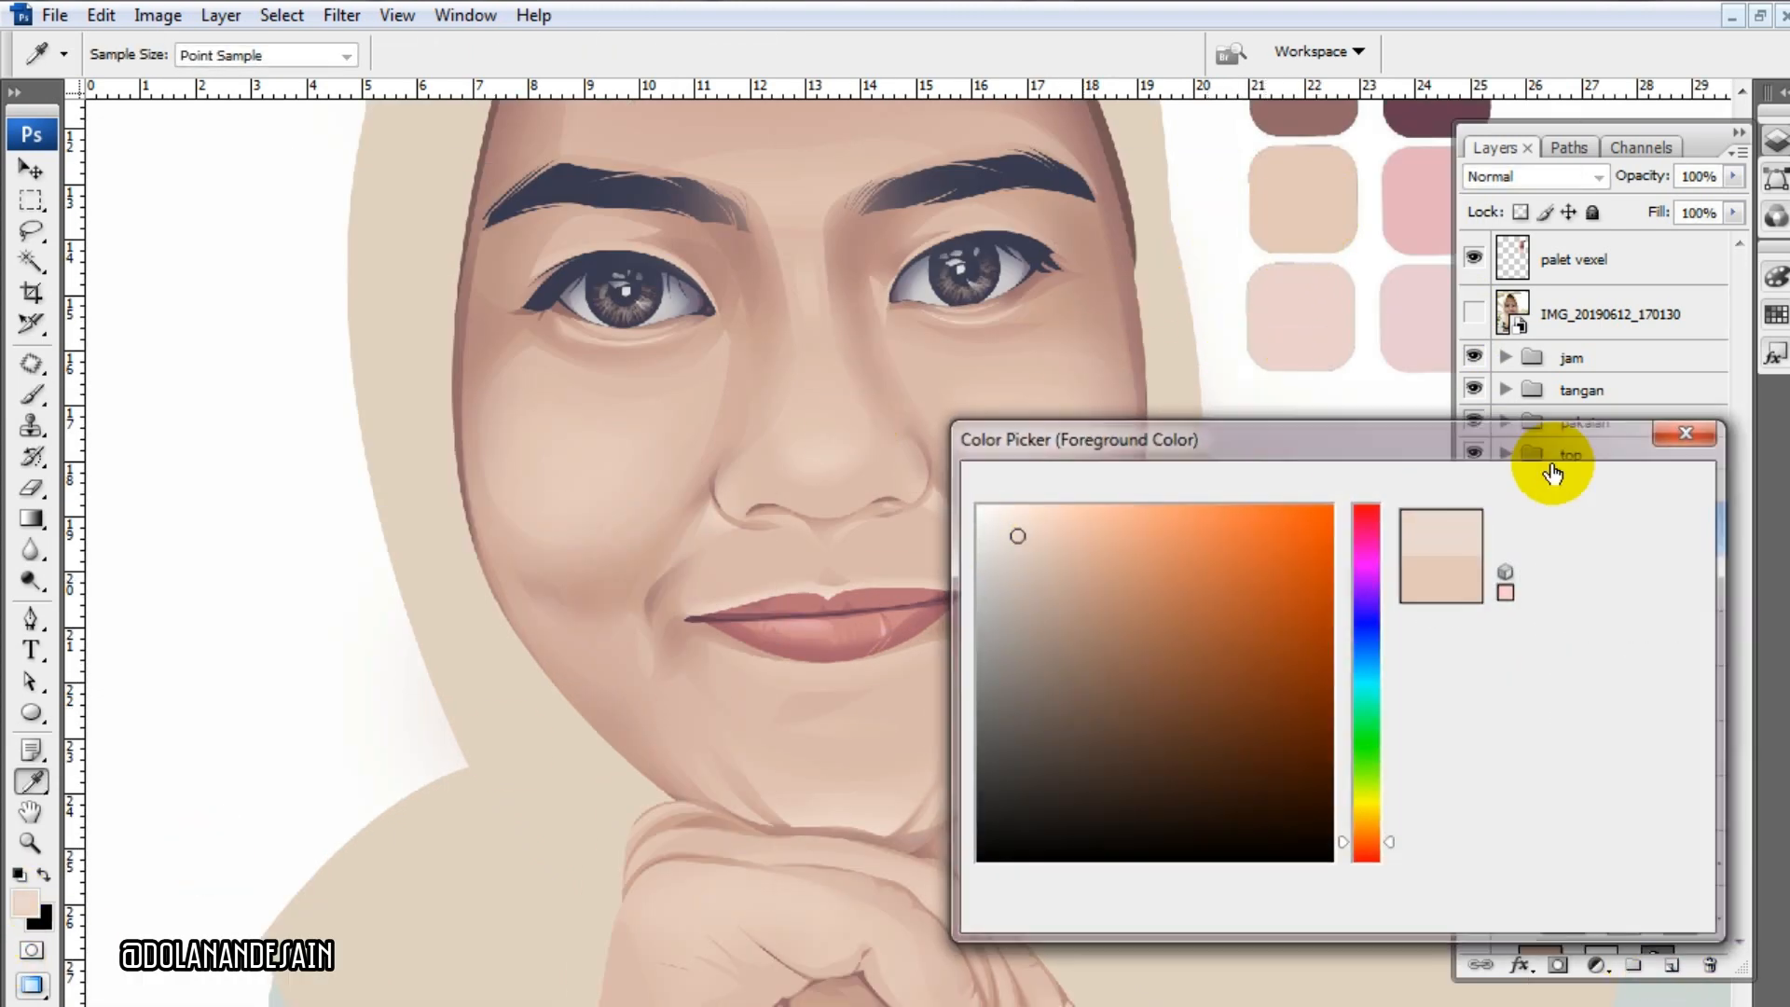
left_click(1576, 486)
- Brush a soft highlight on the tip of the nose at 200 px, 28% opacity and 25% flow, checking the reference photo
left_click(1473, 314)
left_click(1473, 314)
key("b")
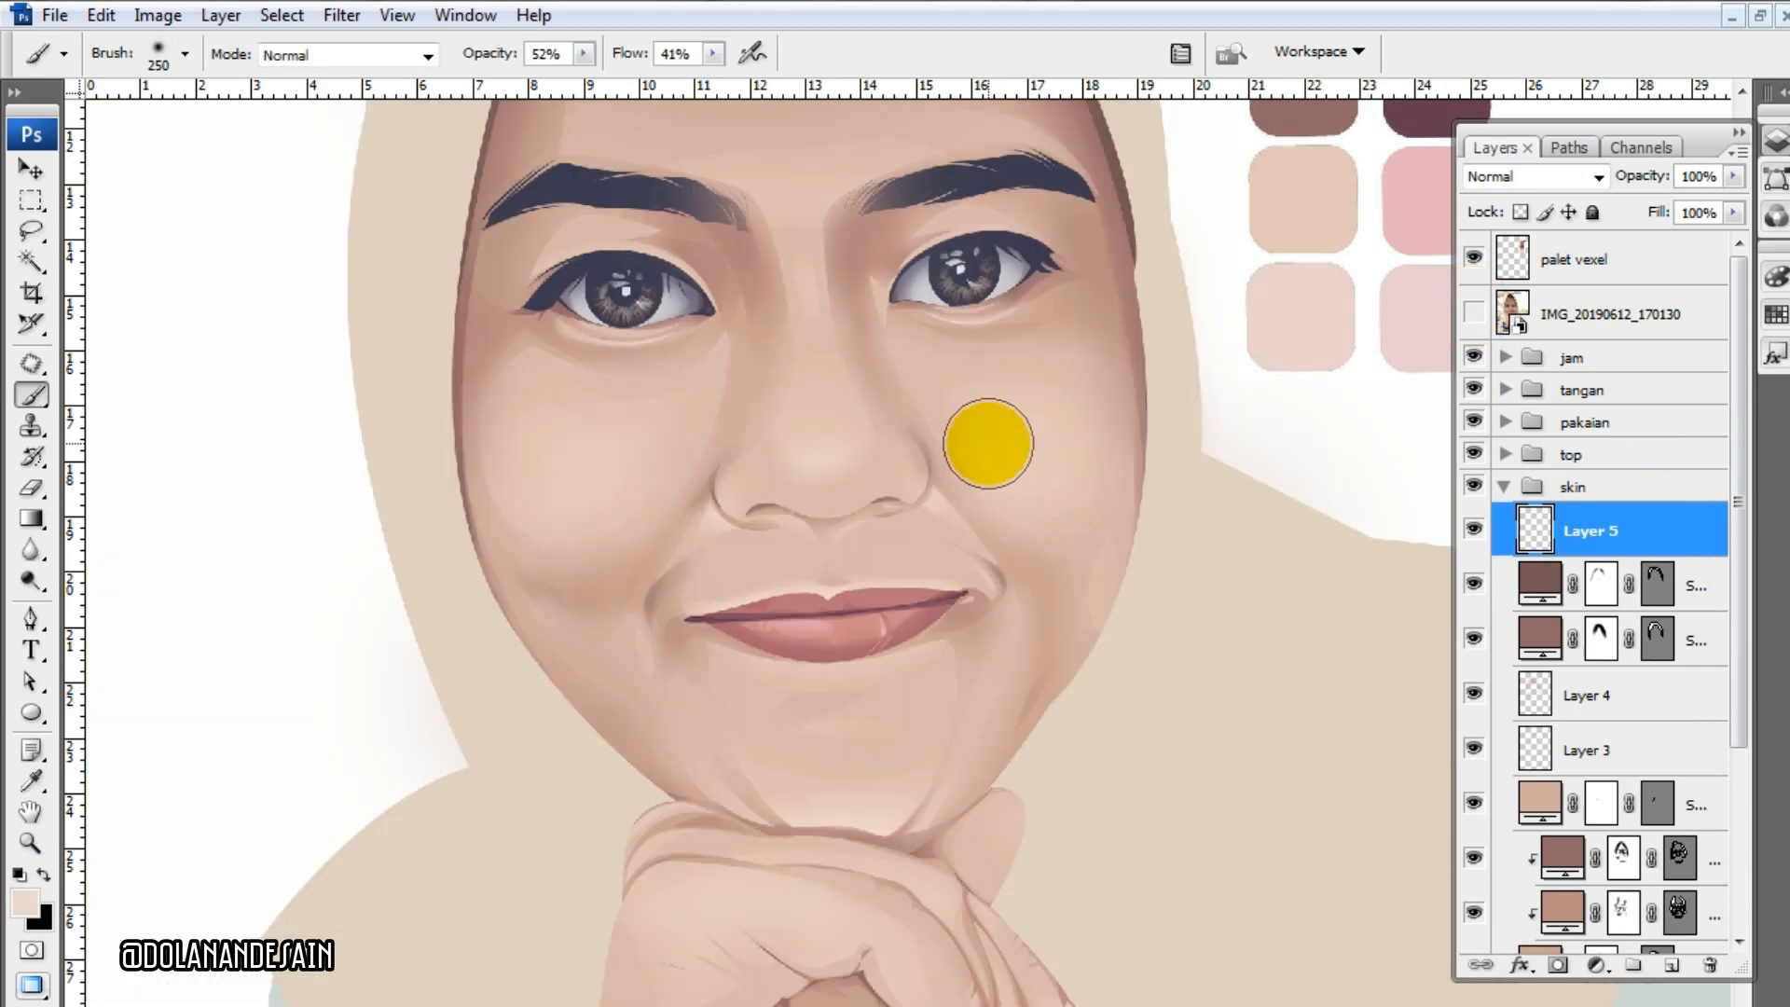
left_click_drag(489, 50, 473, 48)
left_click_drag(638, 53, 493, 56)
key("bracketleft")
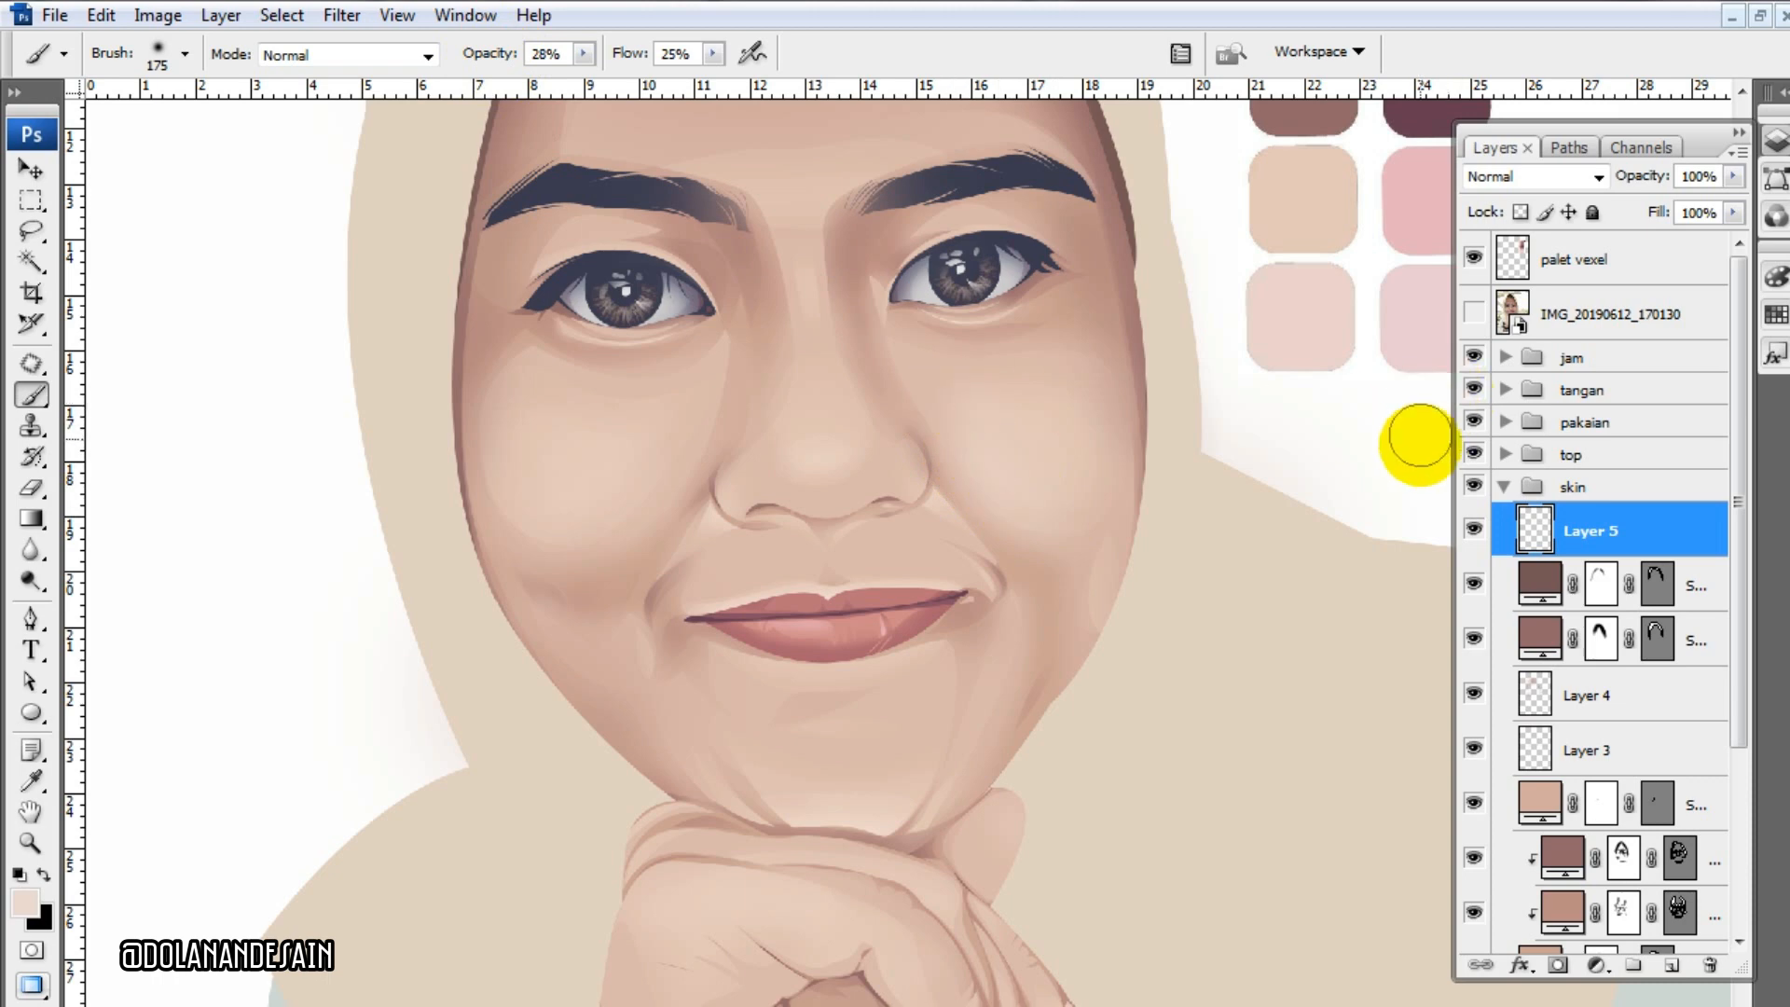
left_click(1473, 314)
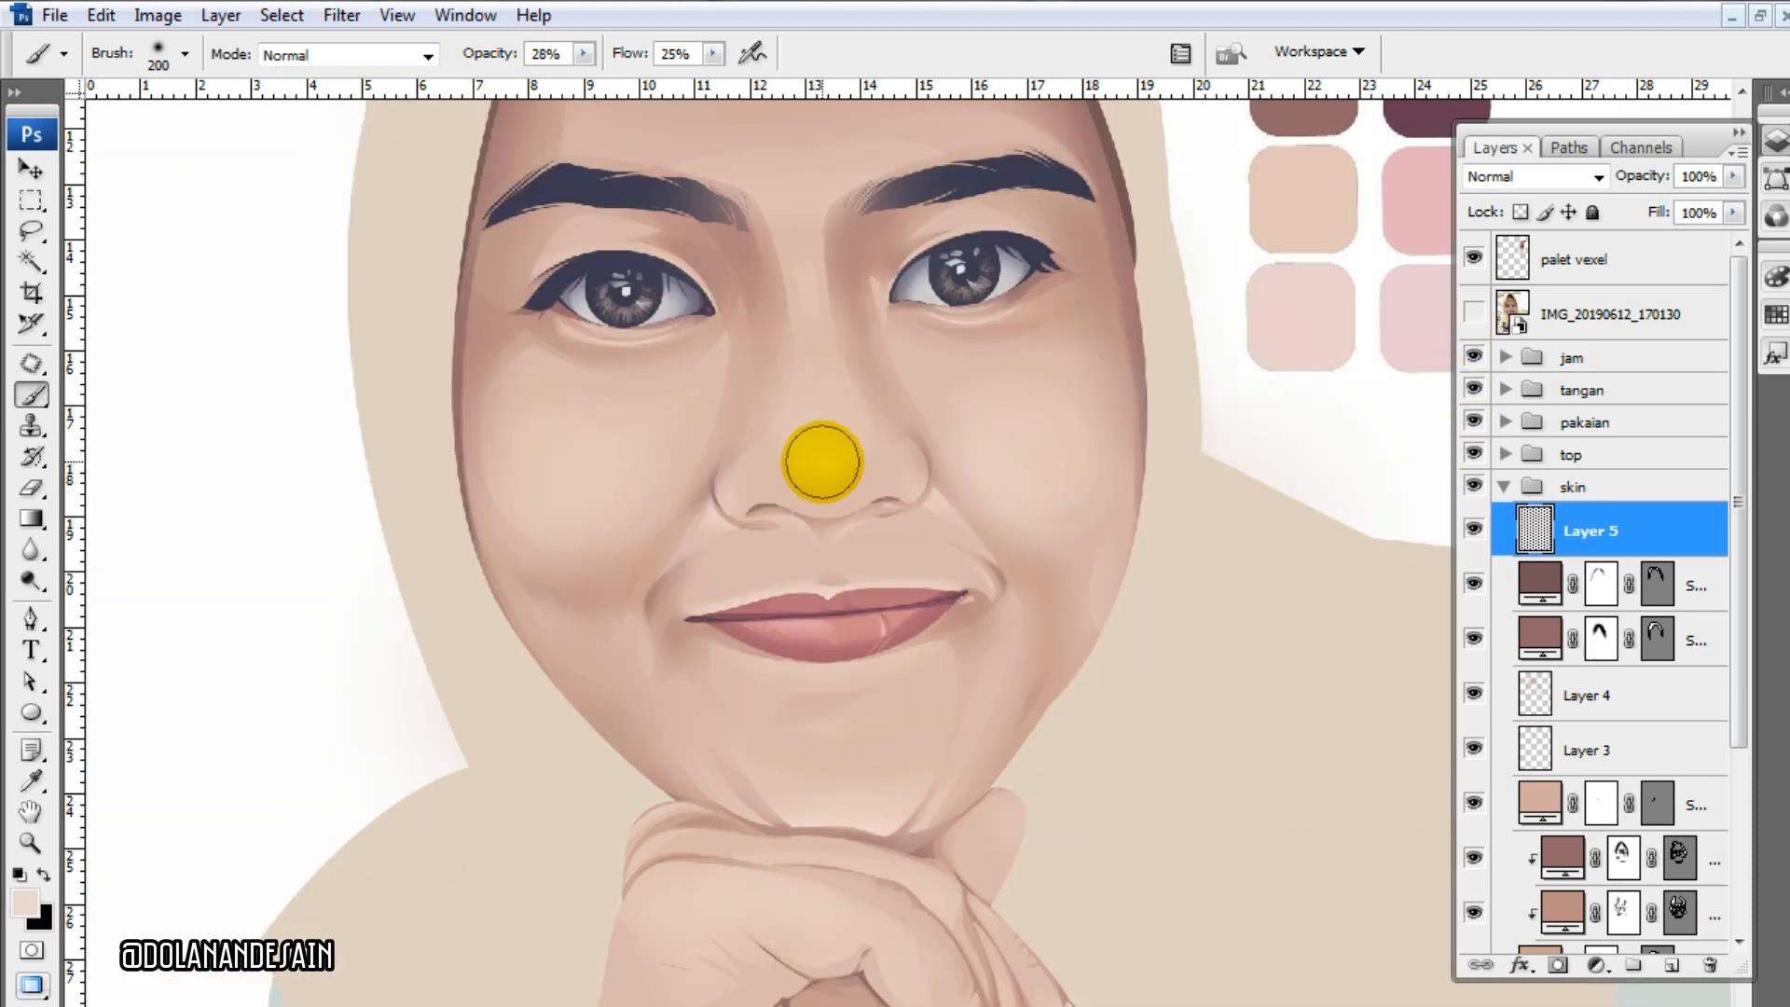
left_click(822, 462)
left_click(1472, 314)
left_click(1473, 314)
- Enlarge the brush to 300 px for soft cheek highlights on Layer 5, comparing with the reference photo
key("bracketright")
key("bracketright")
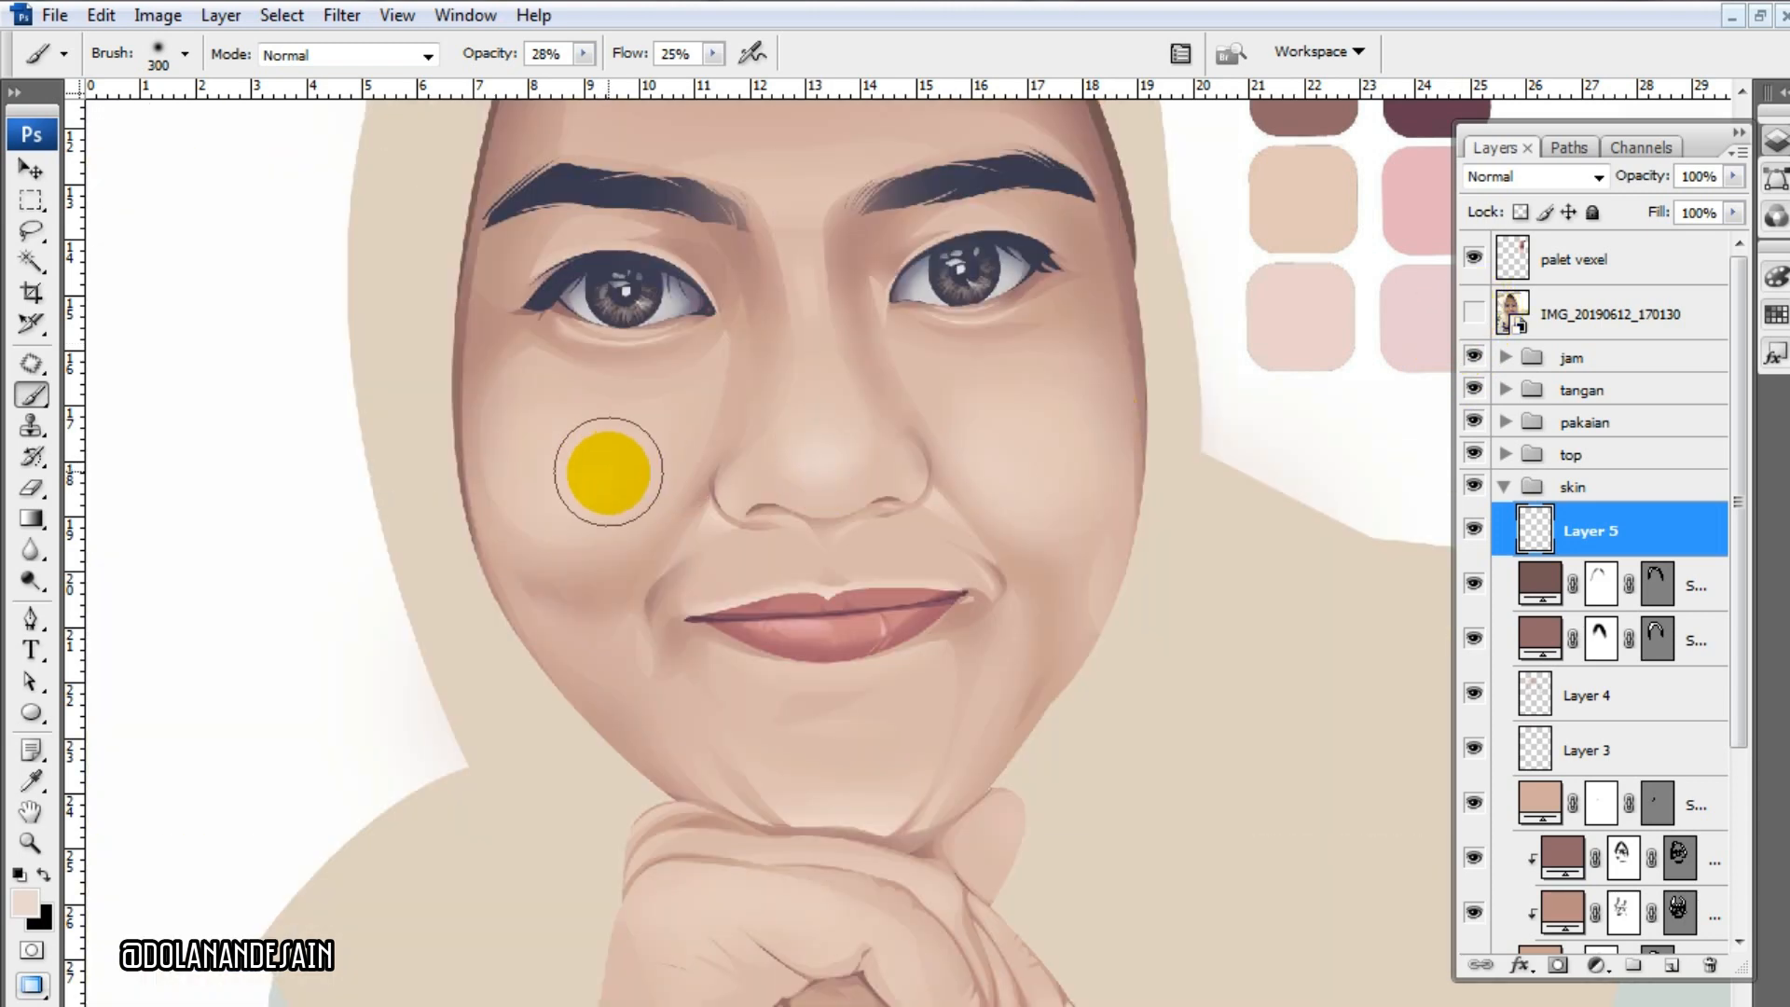
left_click(1473, 315)
left_click(1473, 314)
scroll(1099, 600, "up", 3)
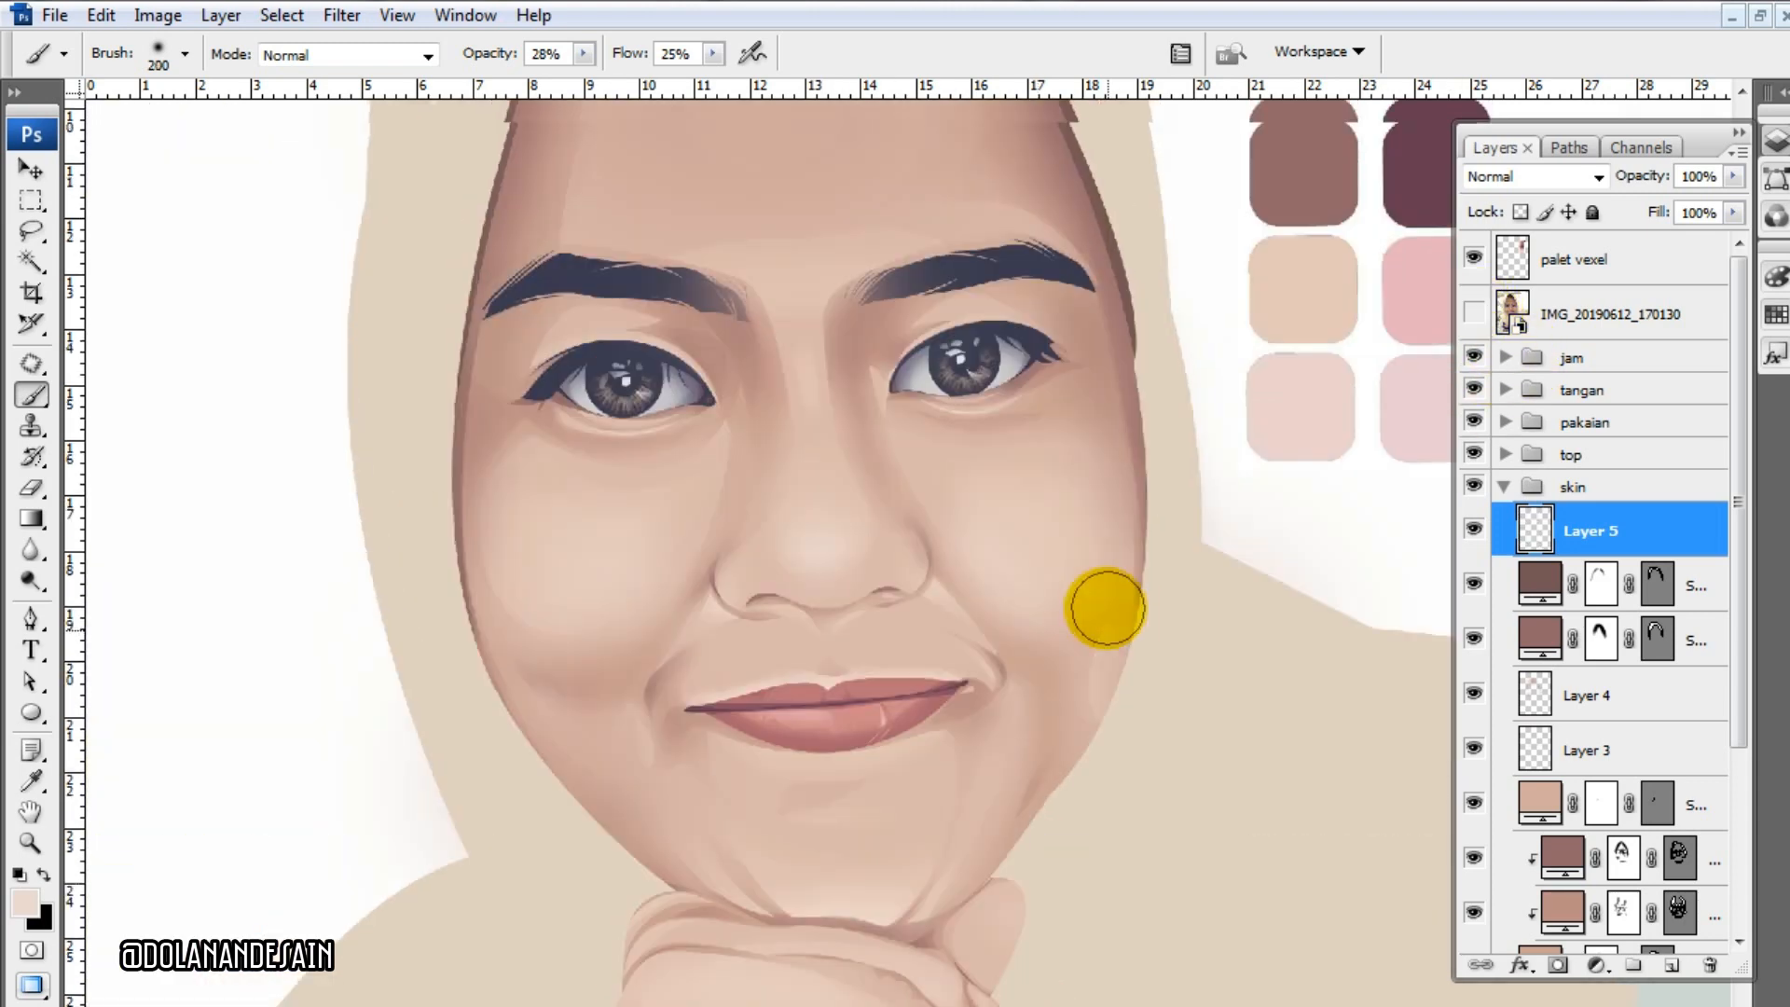
- Reduce the brush to 125 px and highlight the upper eyelids, comparing with the reference photo
key("bracketleft")
left_click(1473, 314)
key("bracketleft")
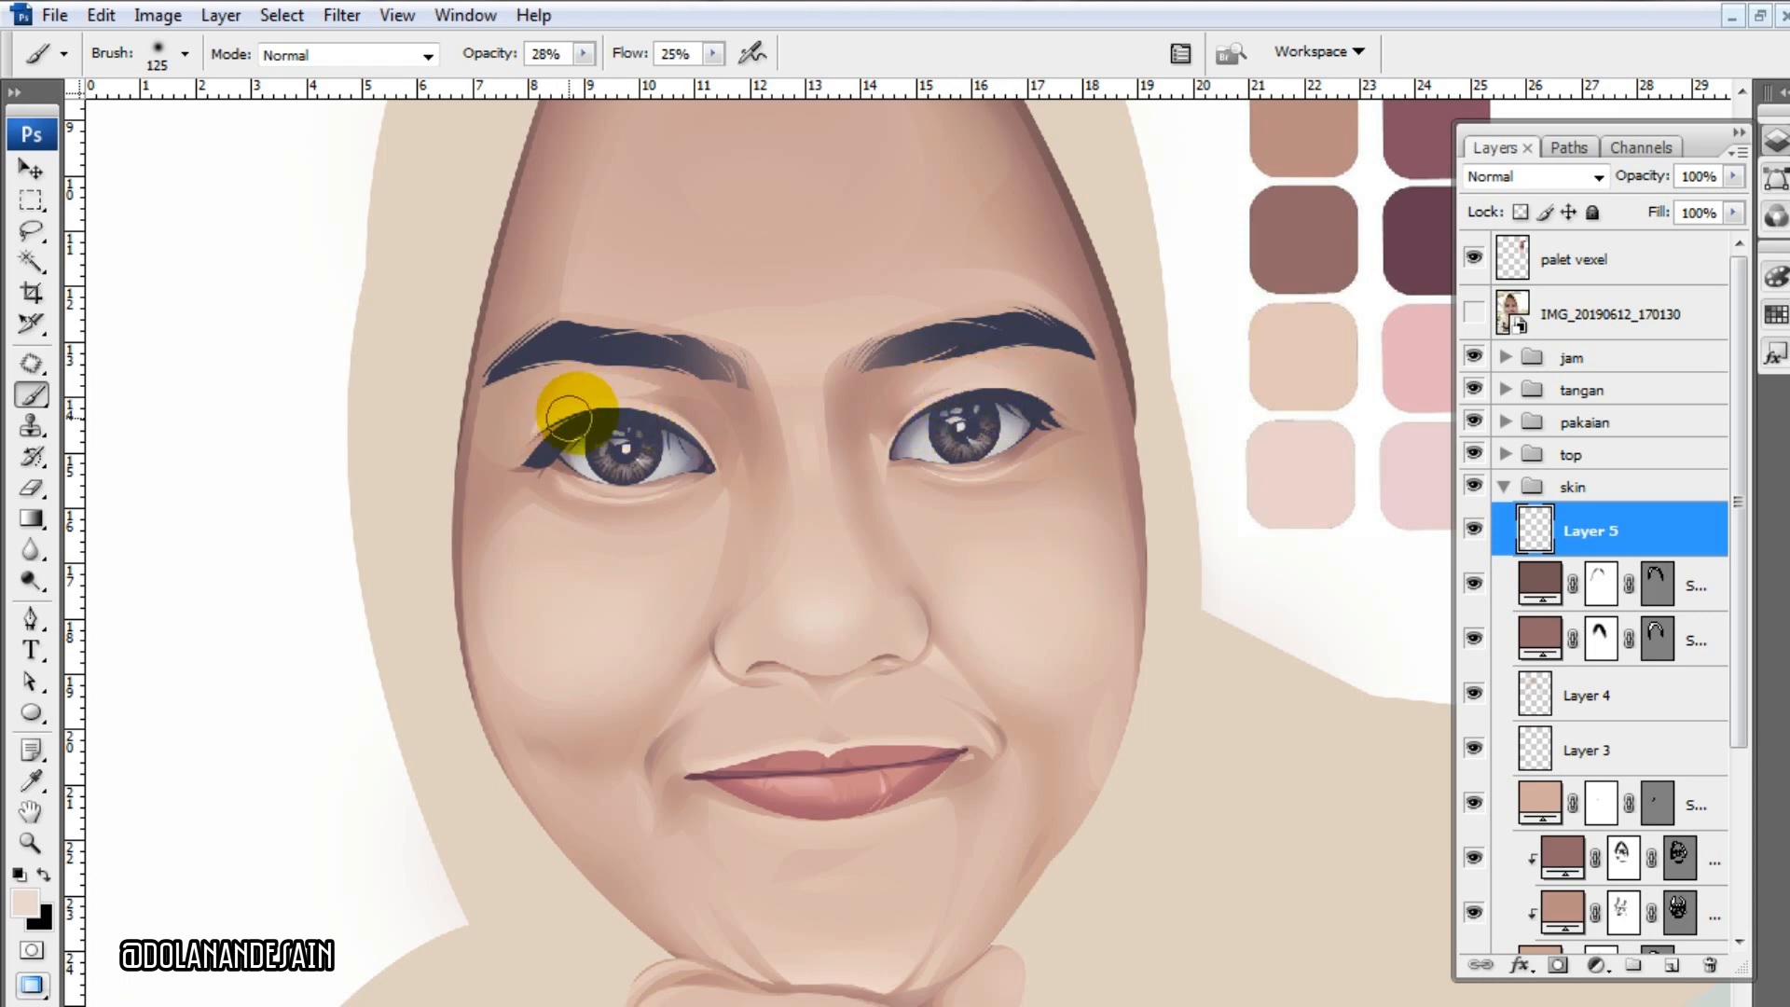
scroll(567, 416, "up", 2)
left_click(1473, 314)
left_click(1473, 314)
- Enlarge the brush to 500 px for soft highlights on the forehead, comparing with the reference photo
key("bracketright")
key("bracketright")
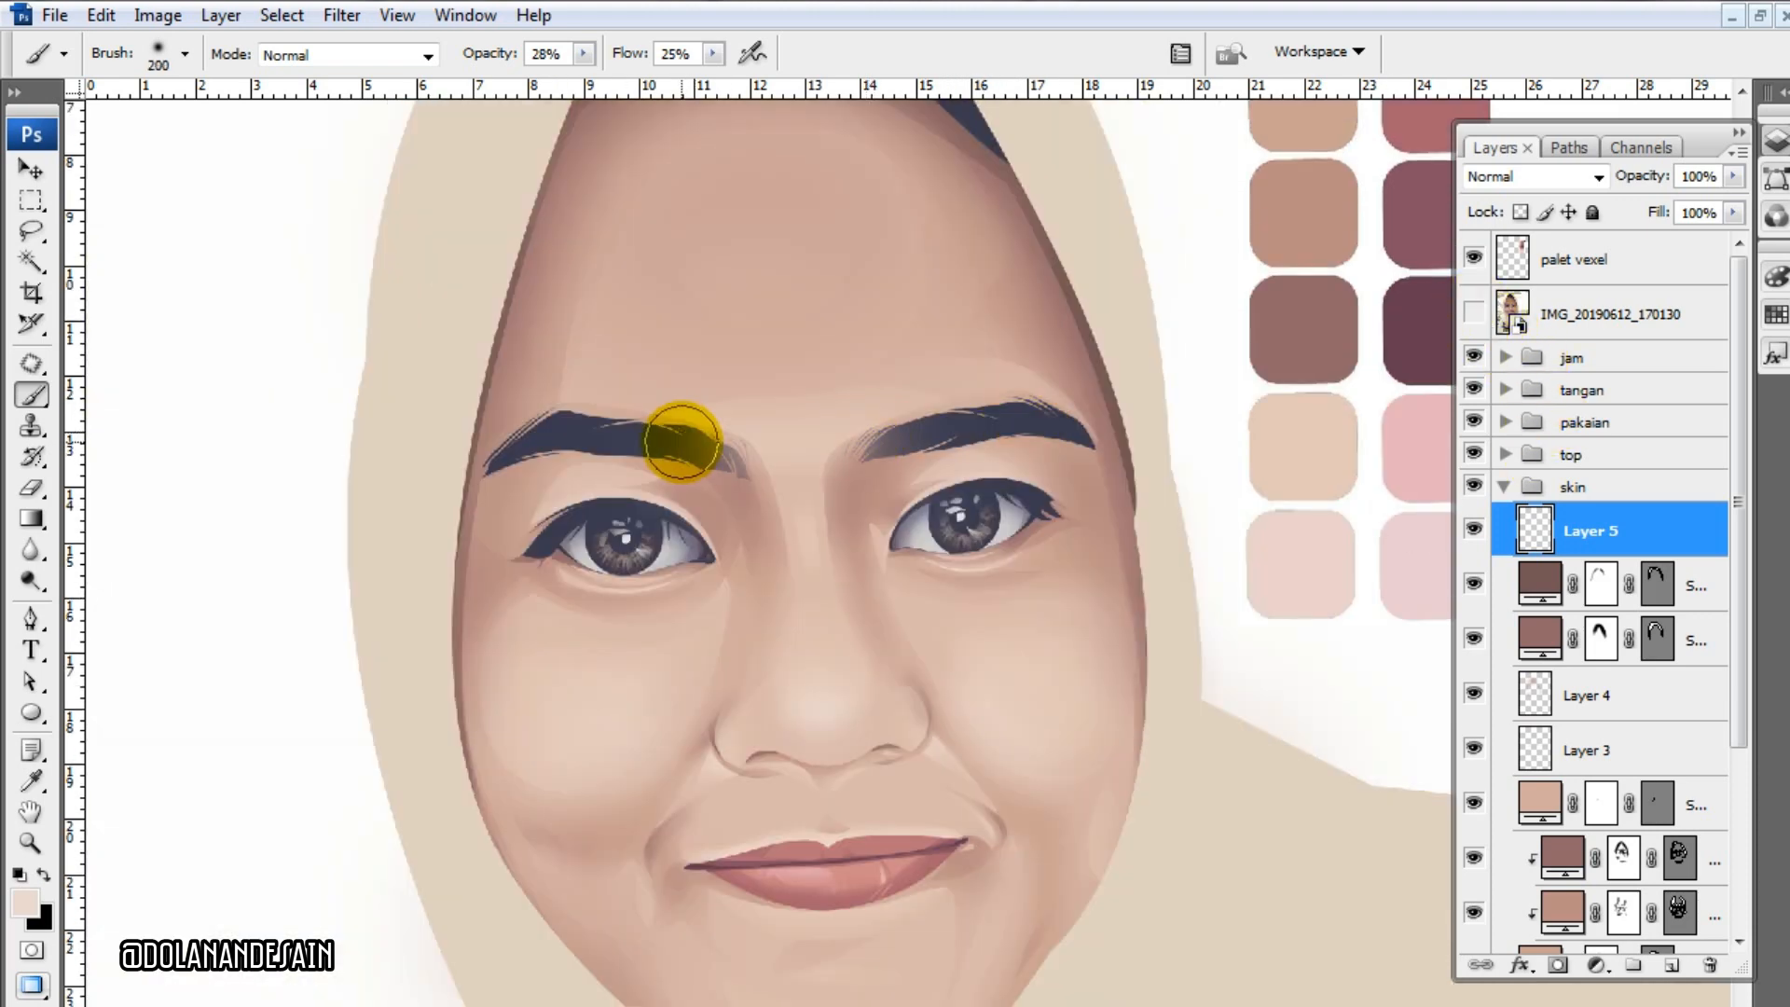
scroll(659, 459, "up", 2)
left_click(1473, 317)
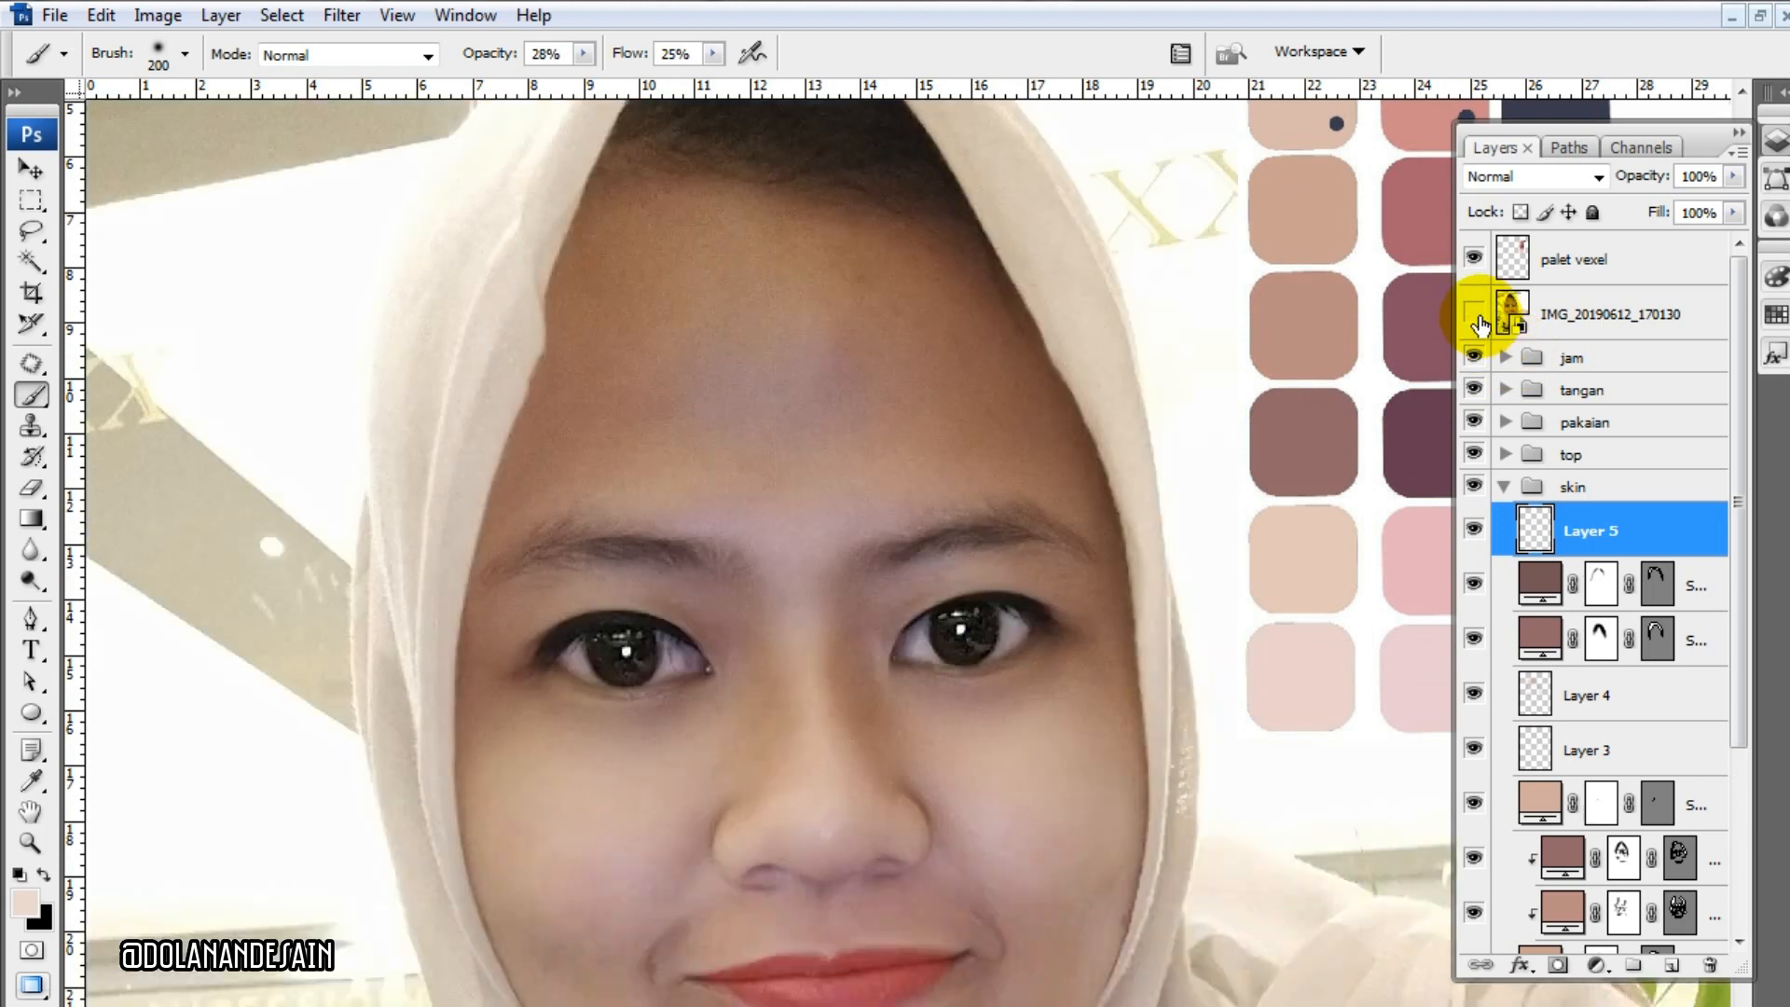
left_click(1477, 319)
key("bracketright")
key("bracketright")
key("bracketright")
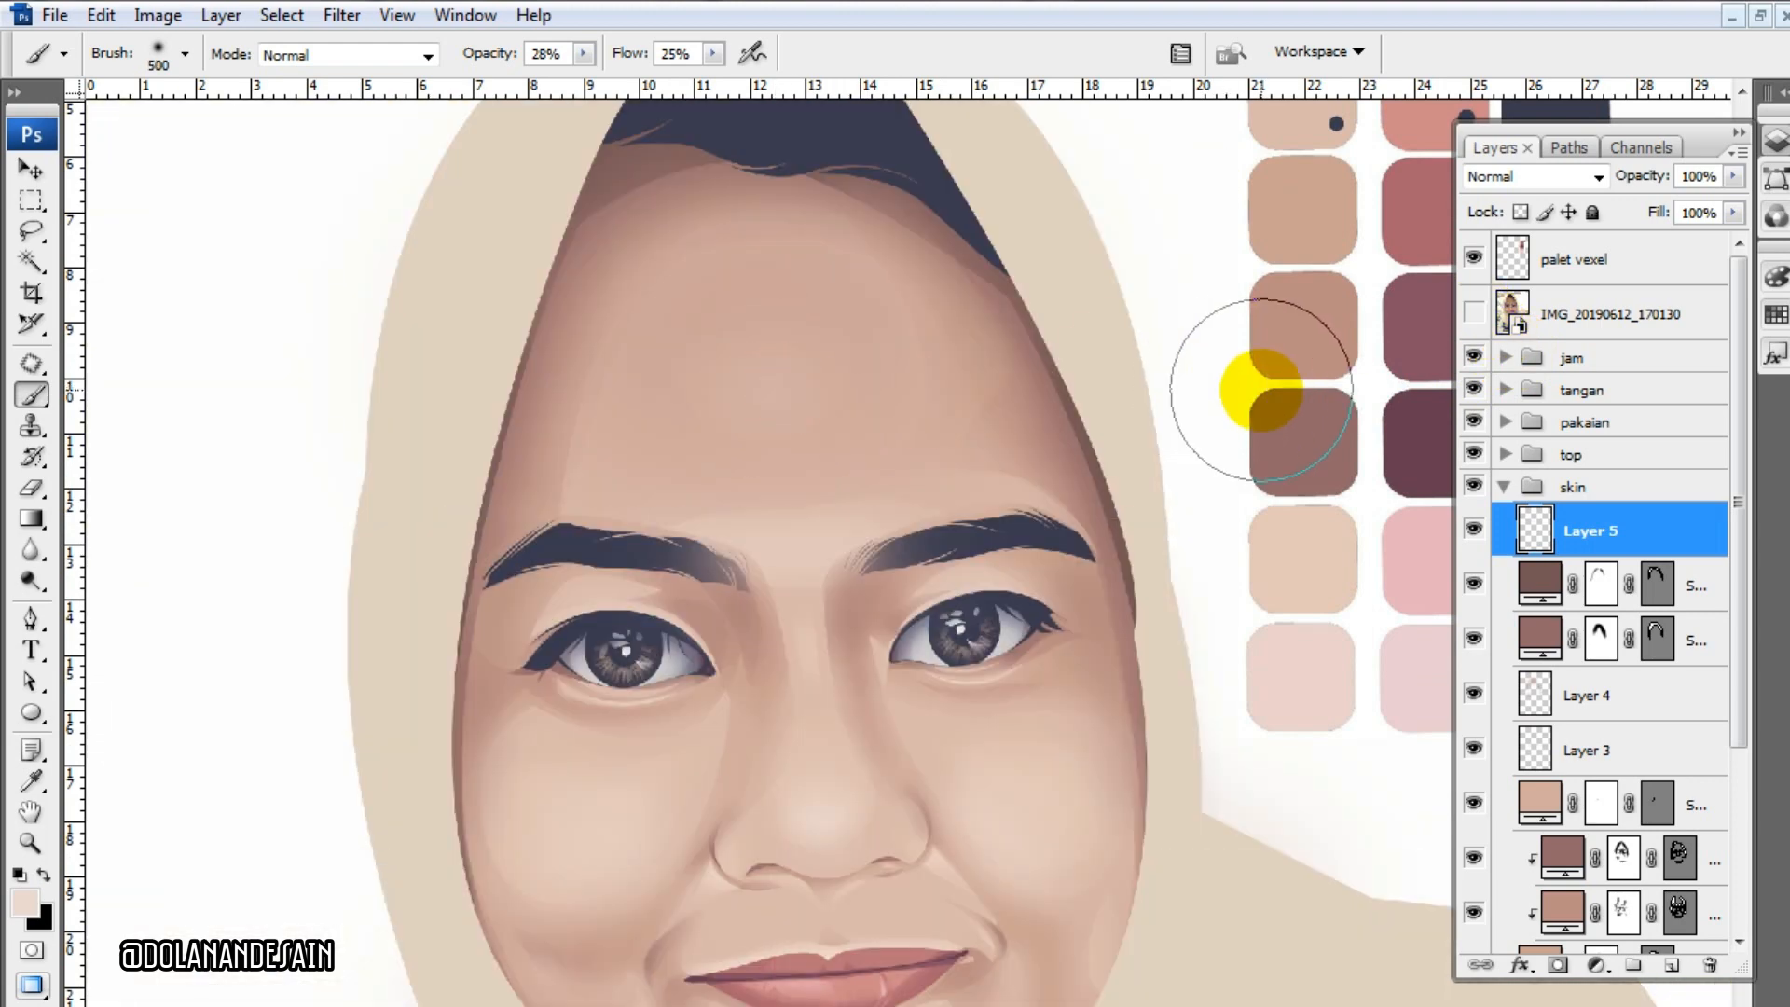
- Check Layer 5's highlights on the whole portrait and soften them with a large eraser at 41% opacity and 54% flow
key("ctrl+minus")
key("ctrl+minus")
scroll(1120, 508, "down", 1)
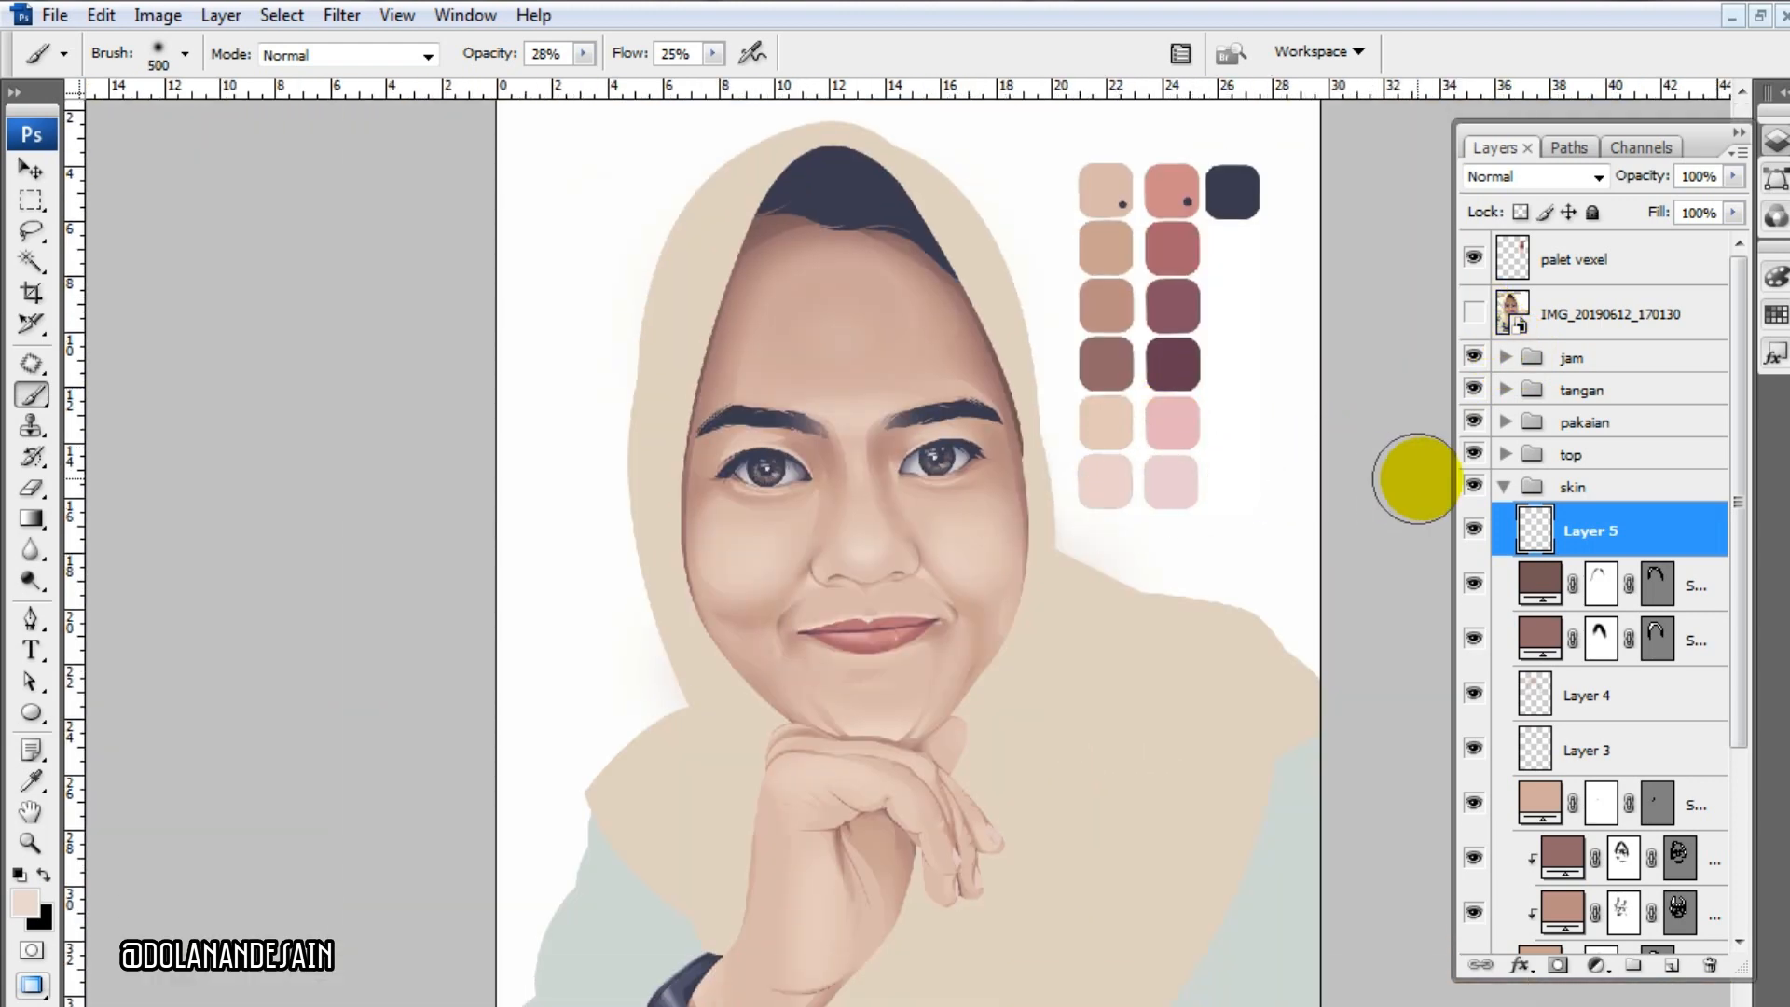
scroll(1421, 481, "down", 1)
scroll(1544, 568, "down", 2)
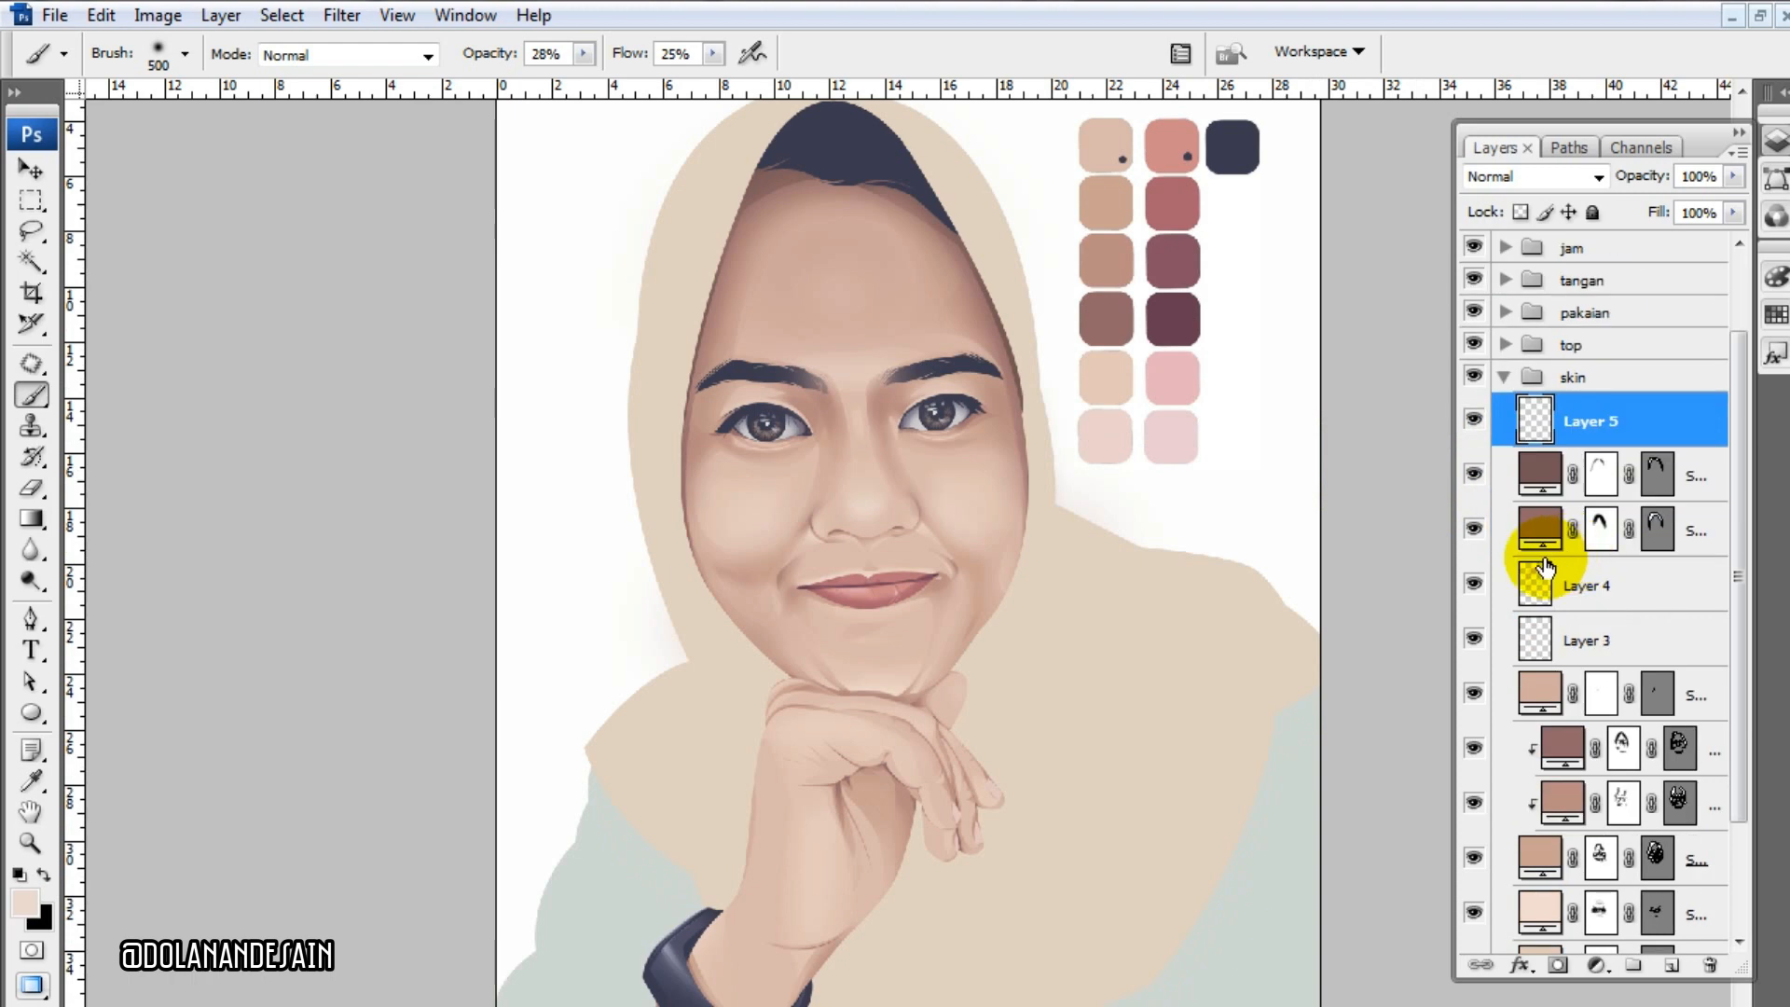
left_click(1473, 421)
key("e")
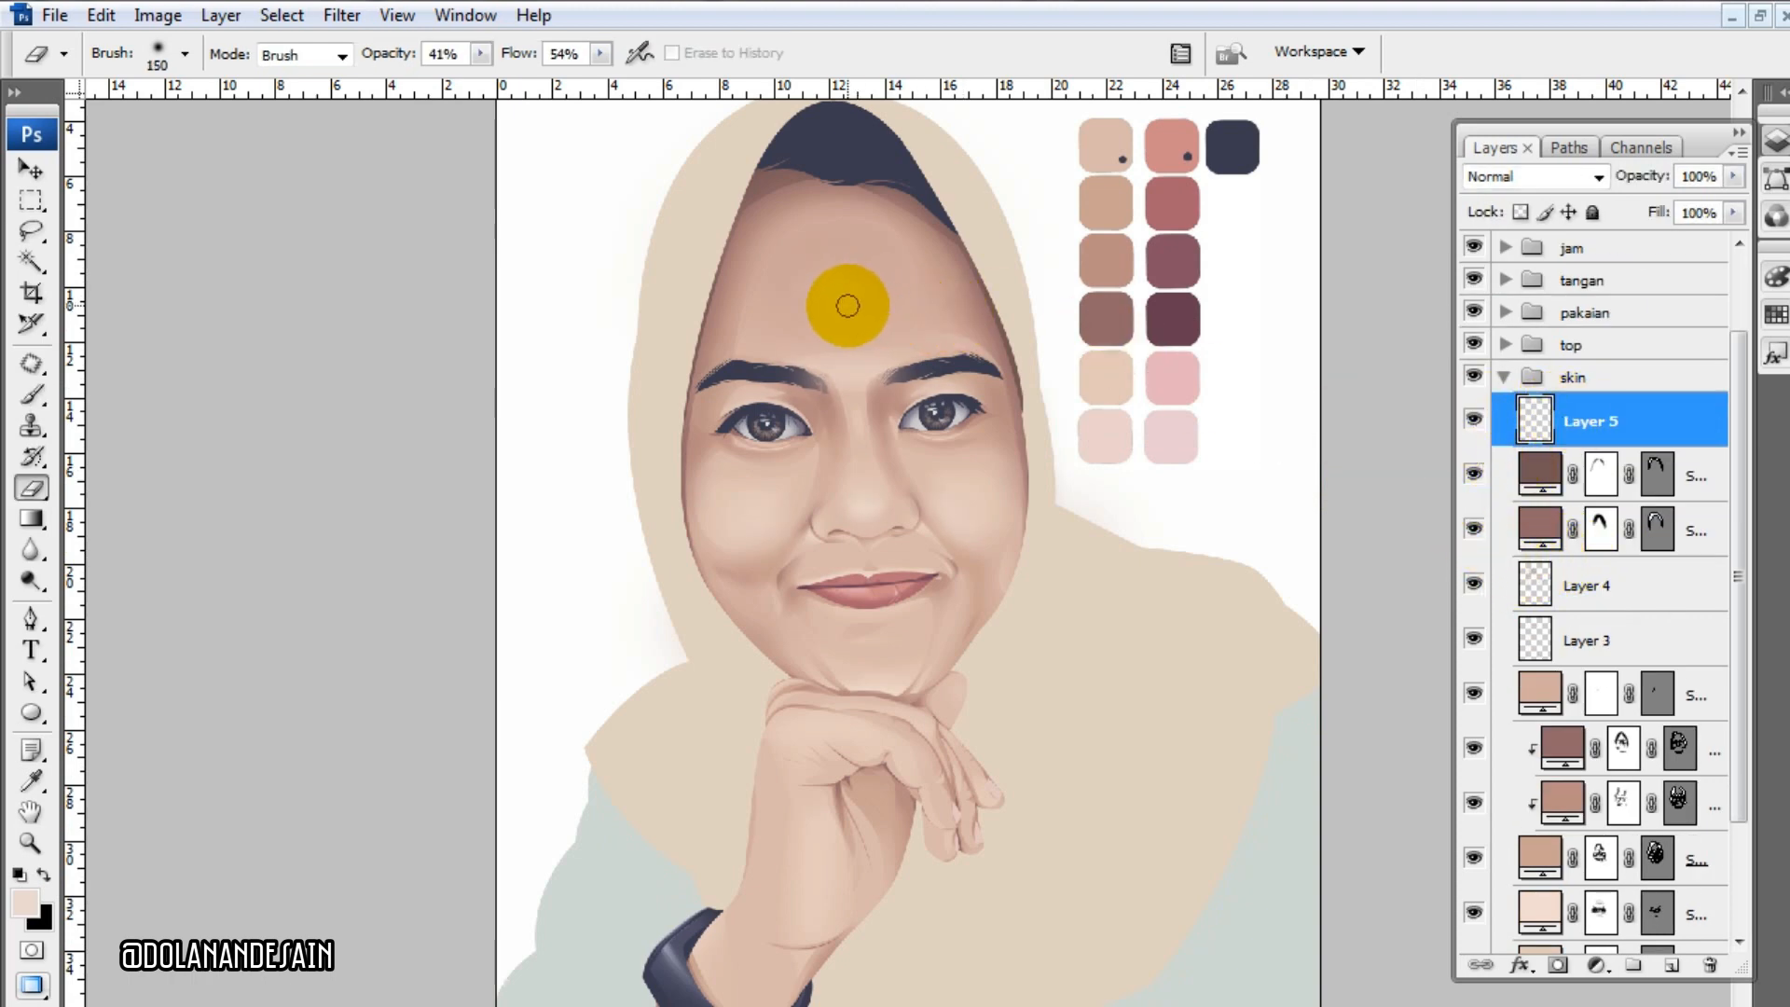
scroll(1135, 400, "down", 3)
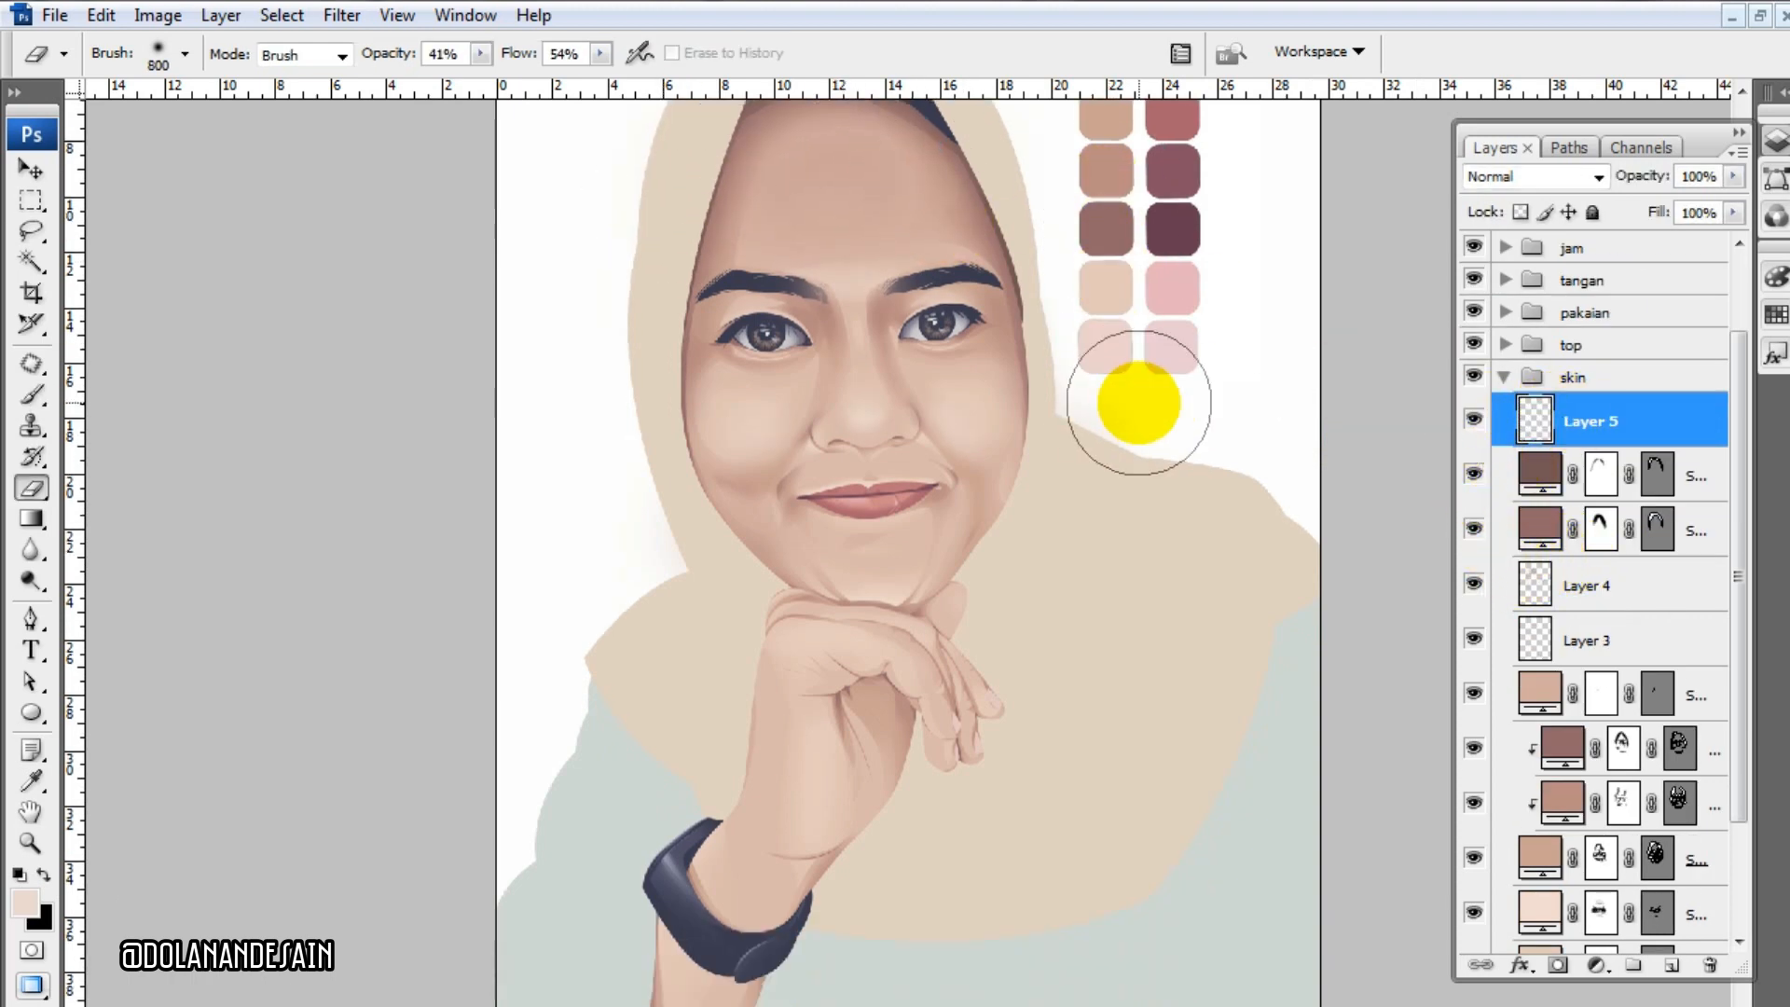
key("bracketleft")
key("bracketleft")
key("bracketleft")
- Collapse the skin group and expand the tangan group to work on the hand
key("ctrl+minus")
key("ctrl+plus")
key("ctrl+plus")
scroll(914, 727, "down", 6)
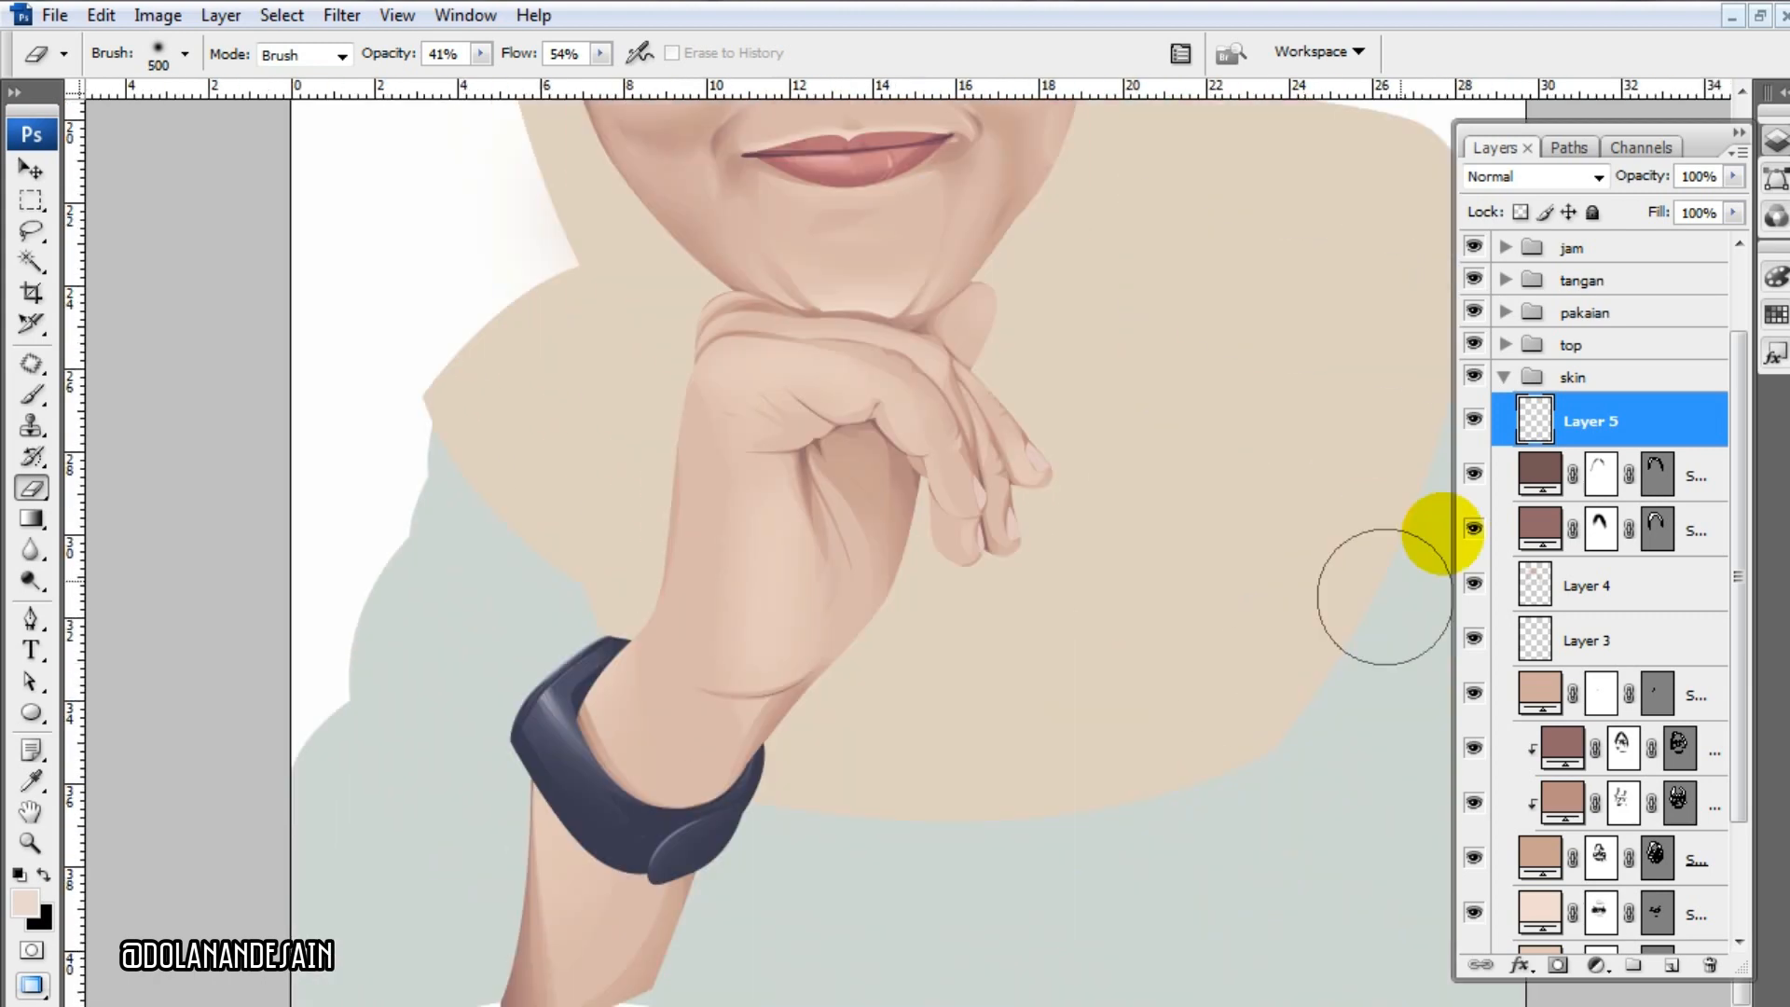
left_click(1502, 377)
left_click(1503, 390)
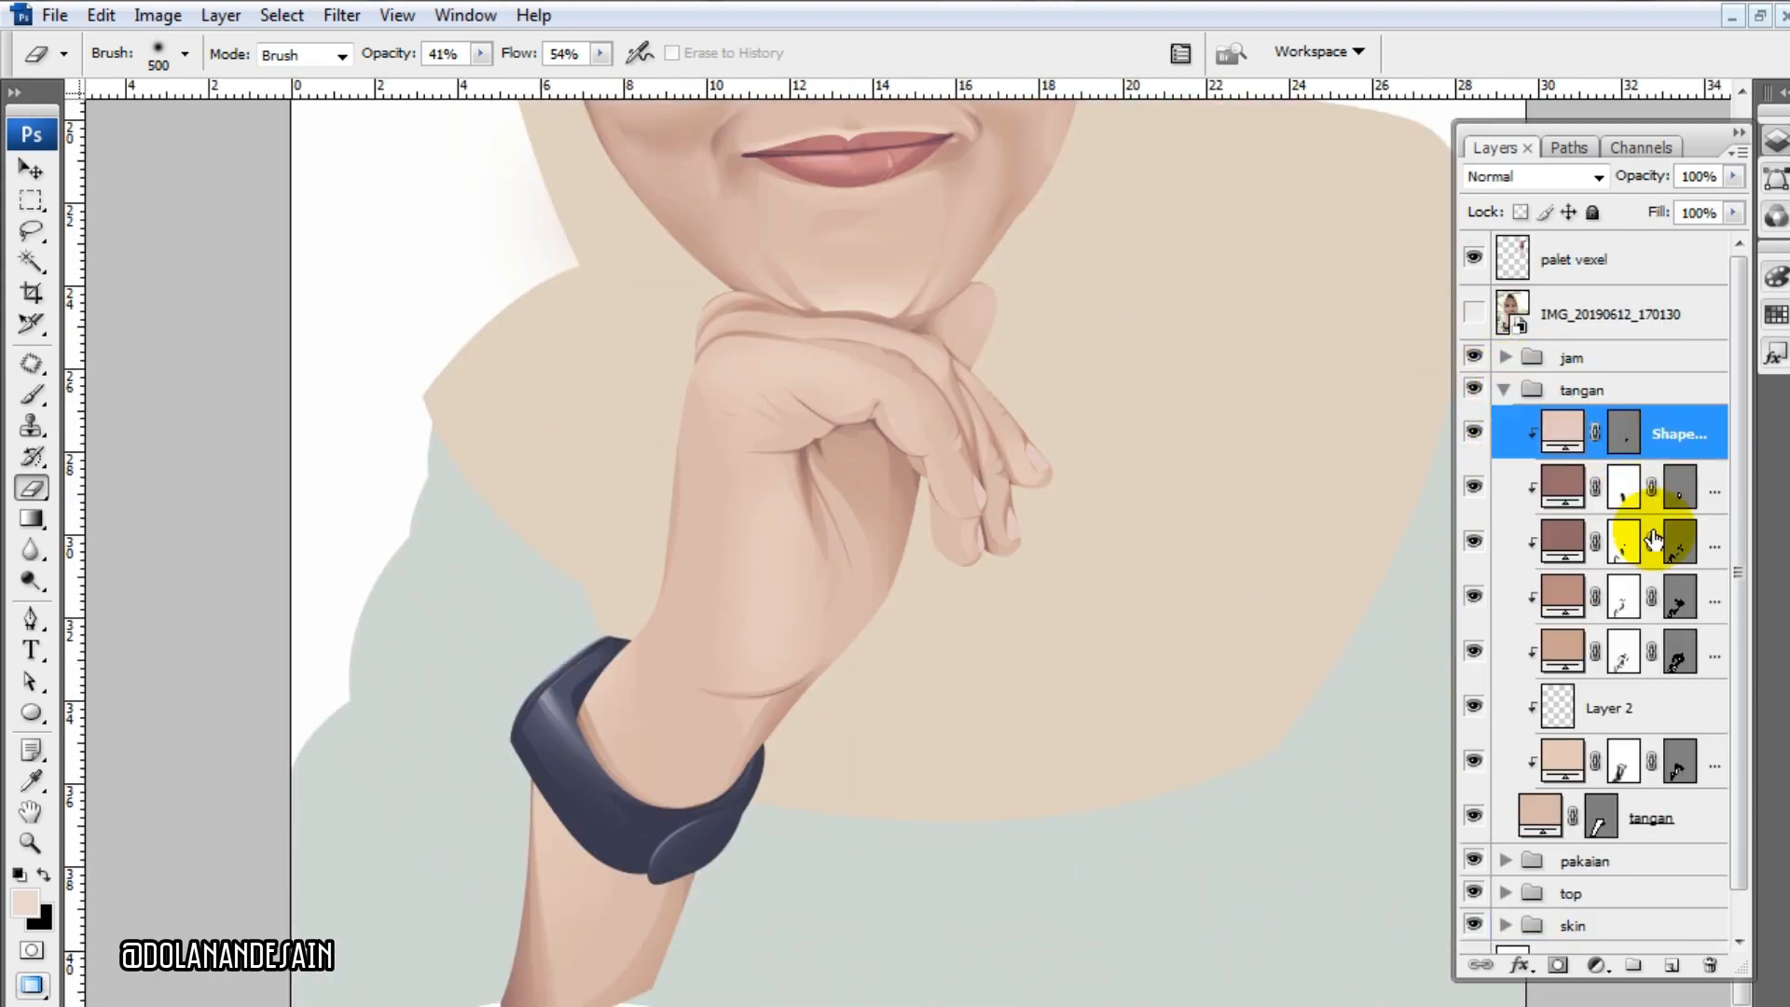
left_click(1582, 927)
- Set the foreground to a lighter skin tint, reduce the brush to 300 px, and add a new layer above Shape 9
scroll(946, 713, "up", 5)
key("i")
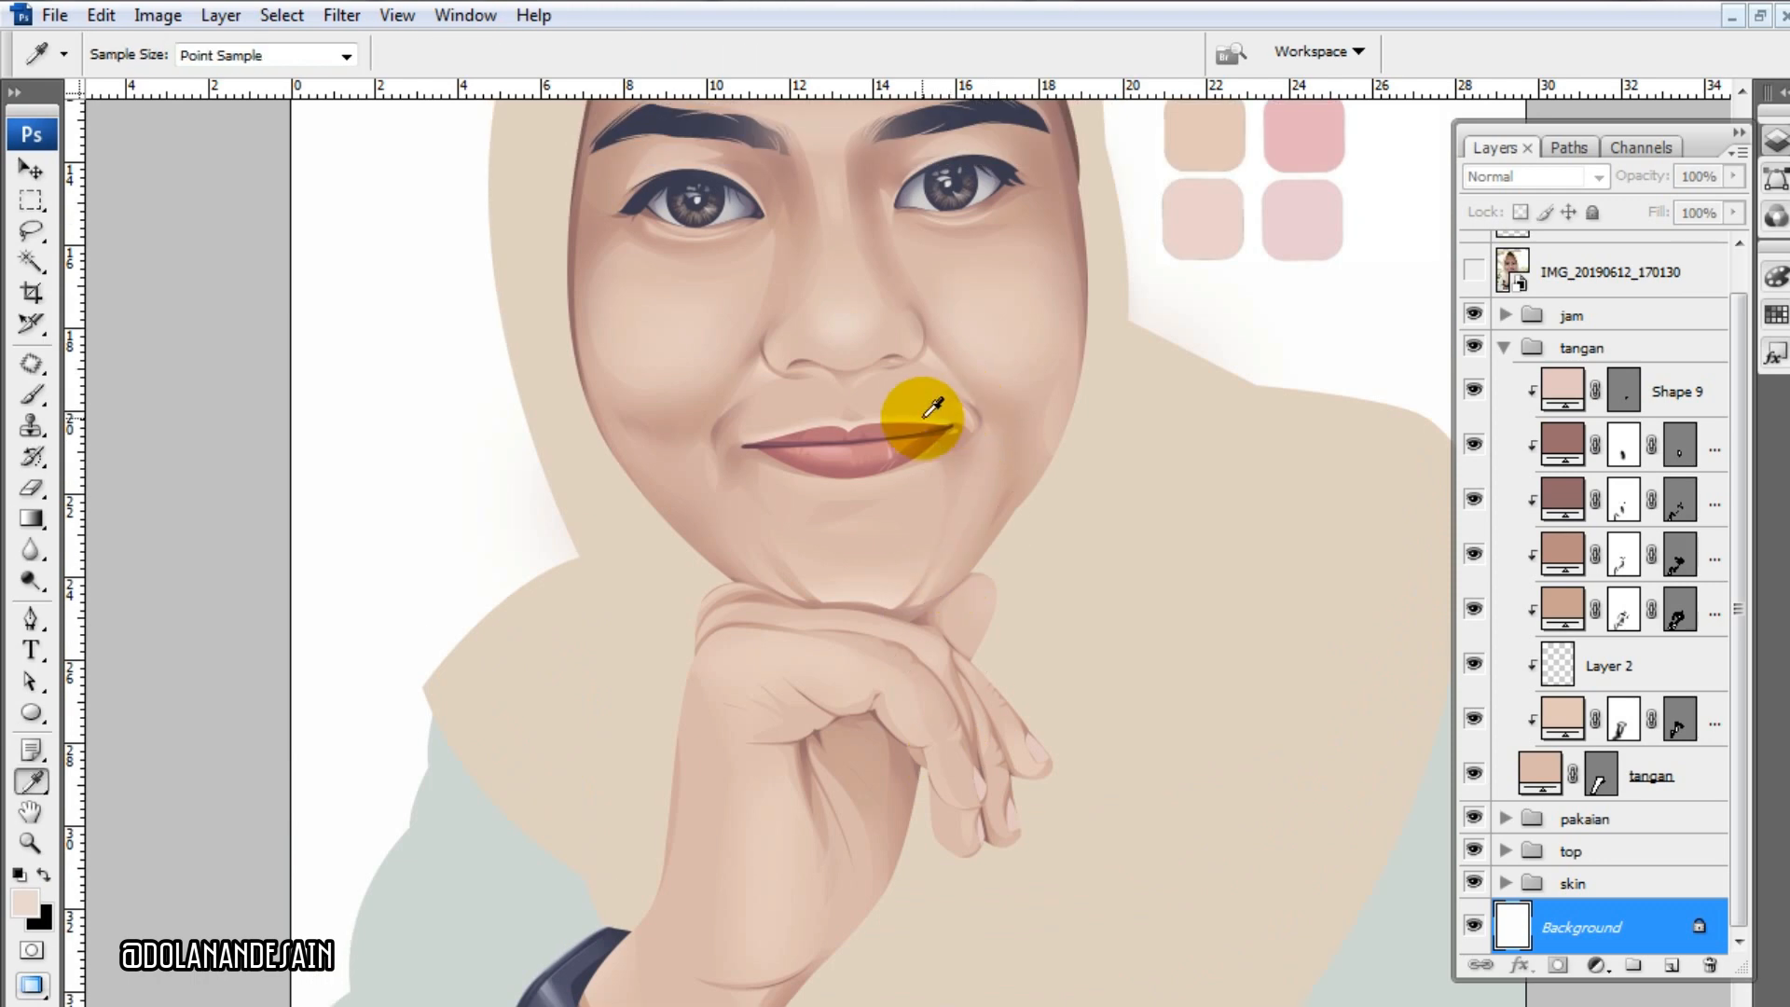
scroll(861, 411, "down", 3)
key("b")
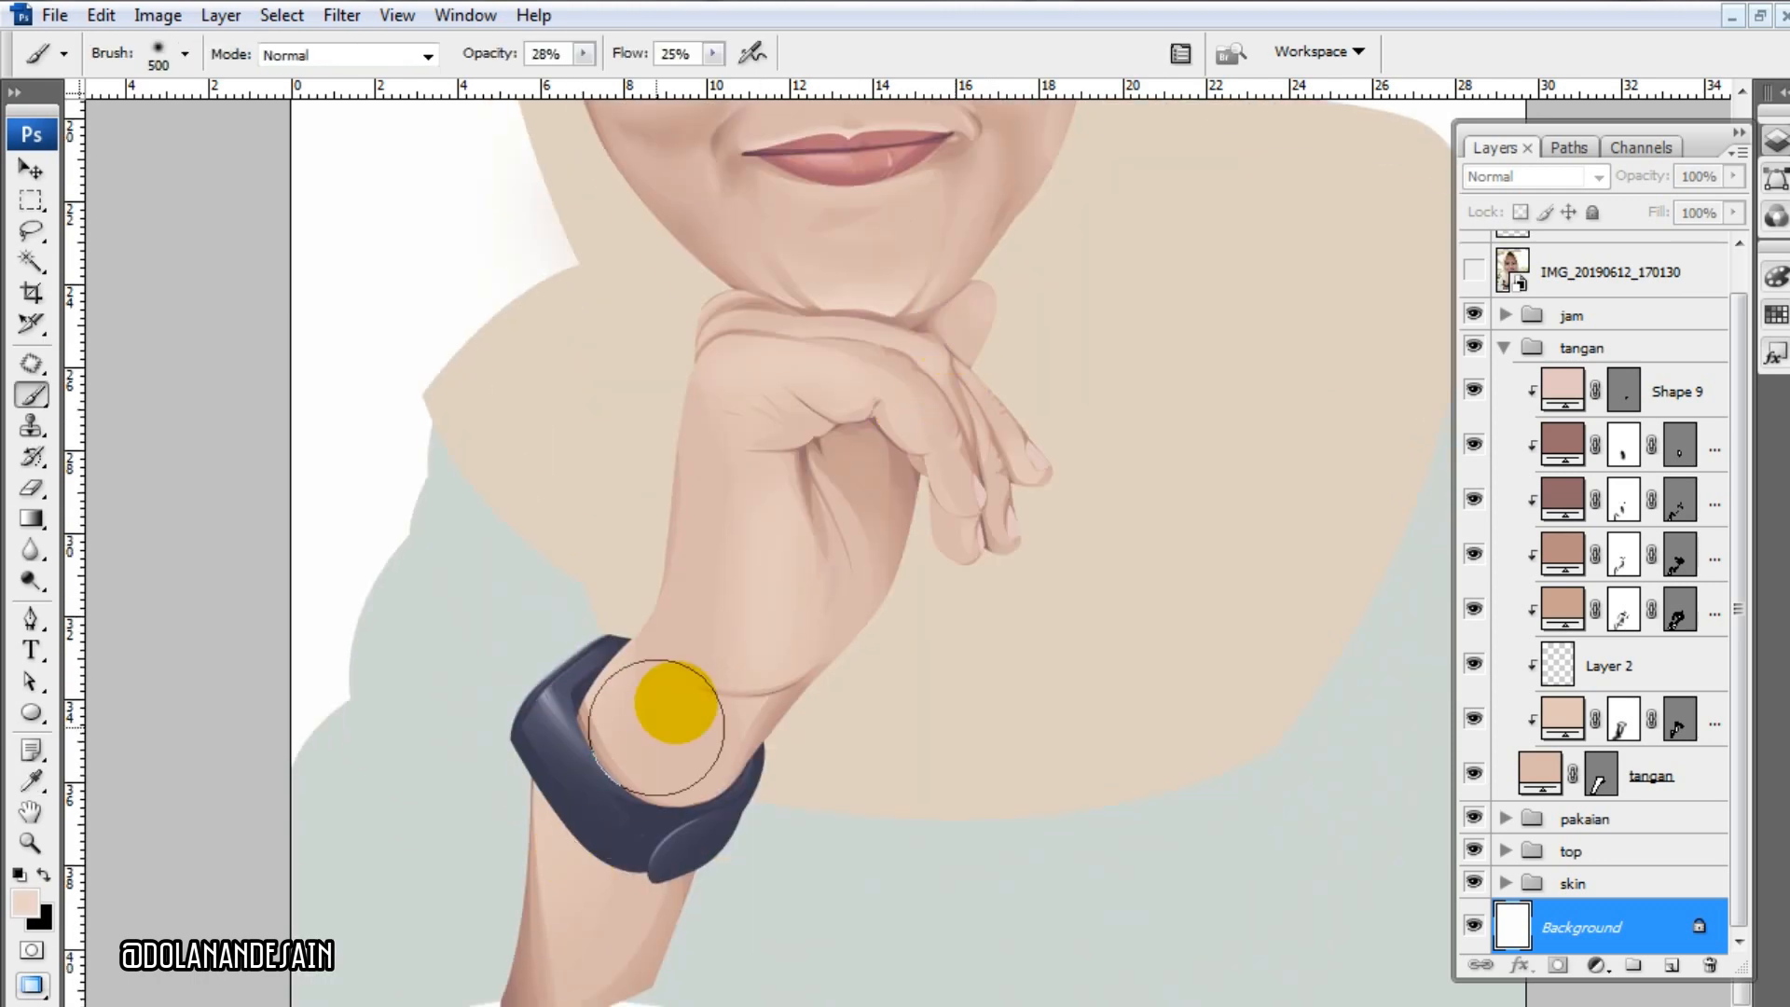
key("bracketleft")
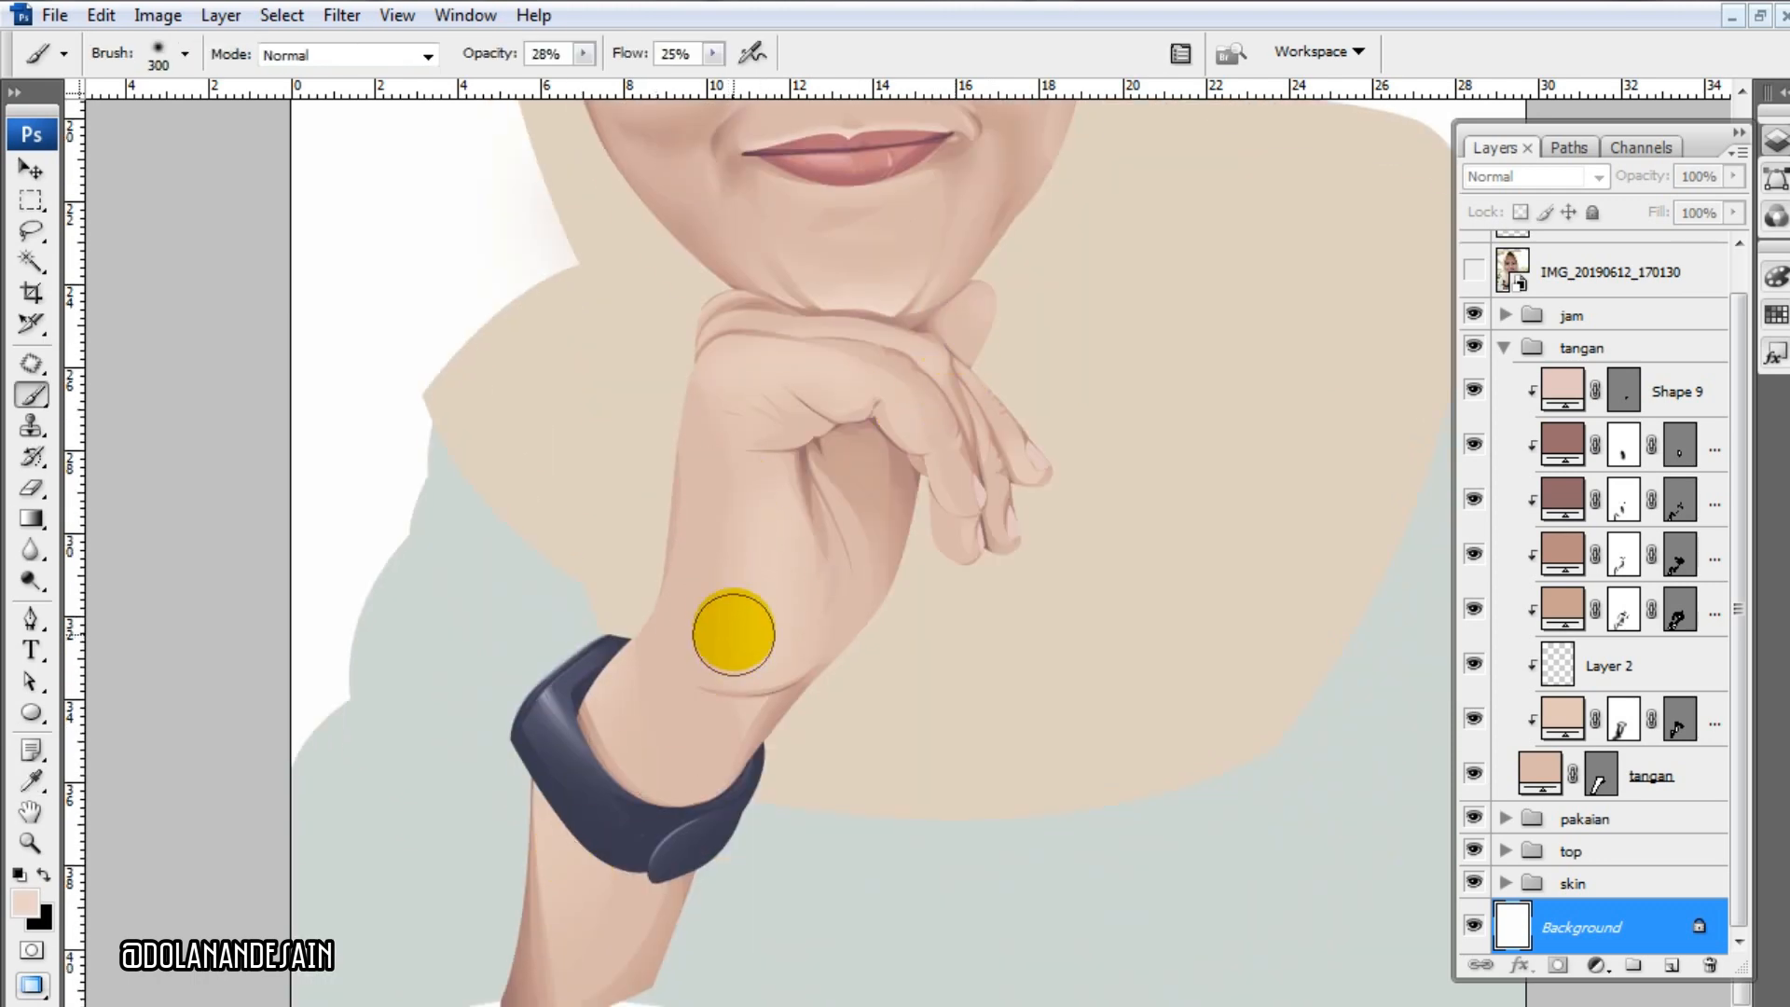
left_click(26, 901)
left_click(1011, 524)
left_click(1570, 524)
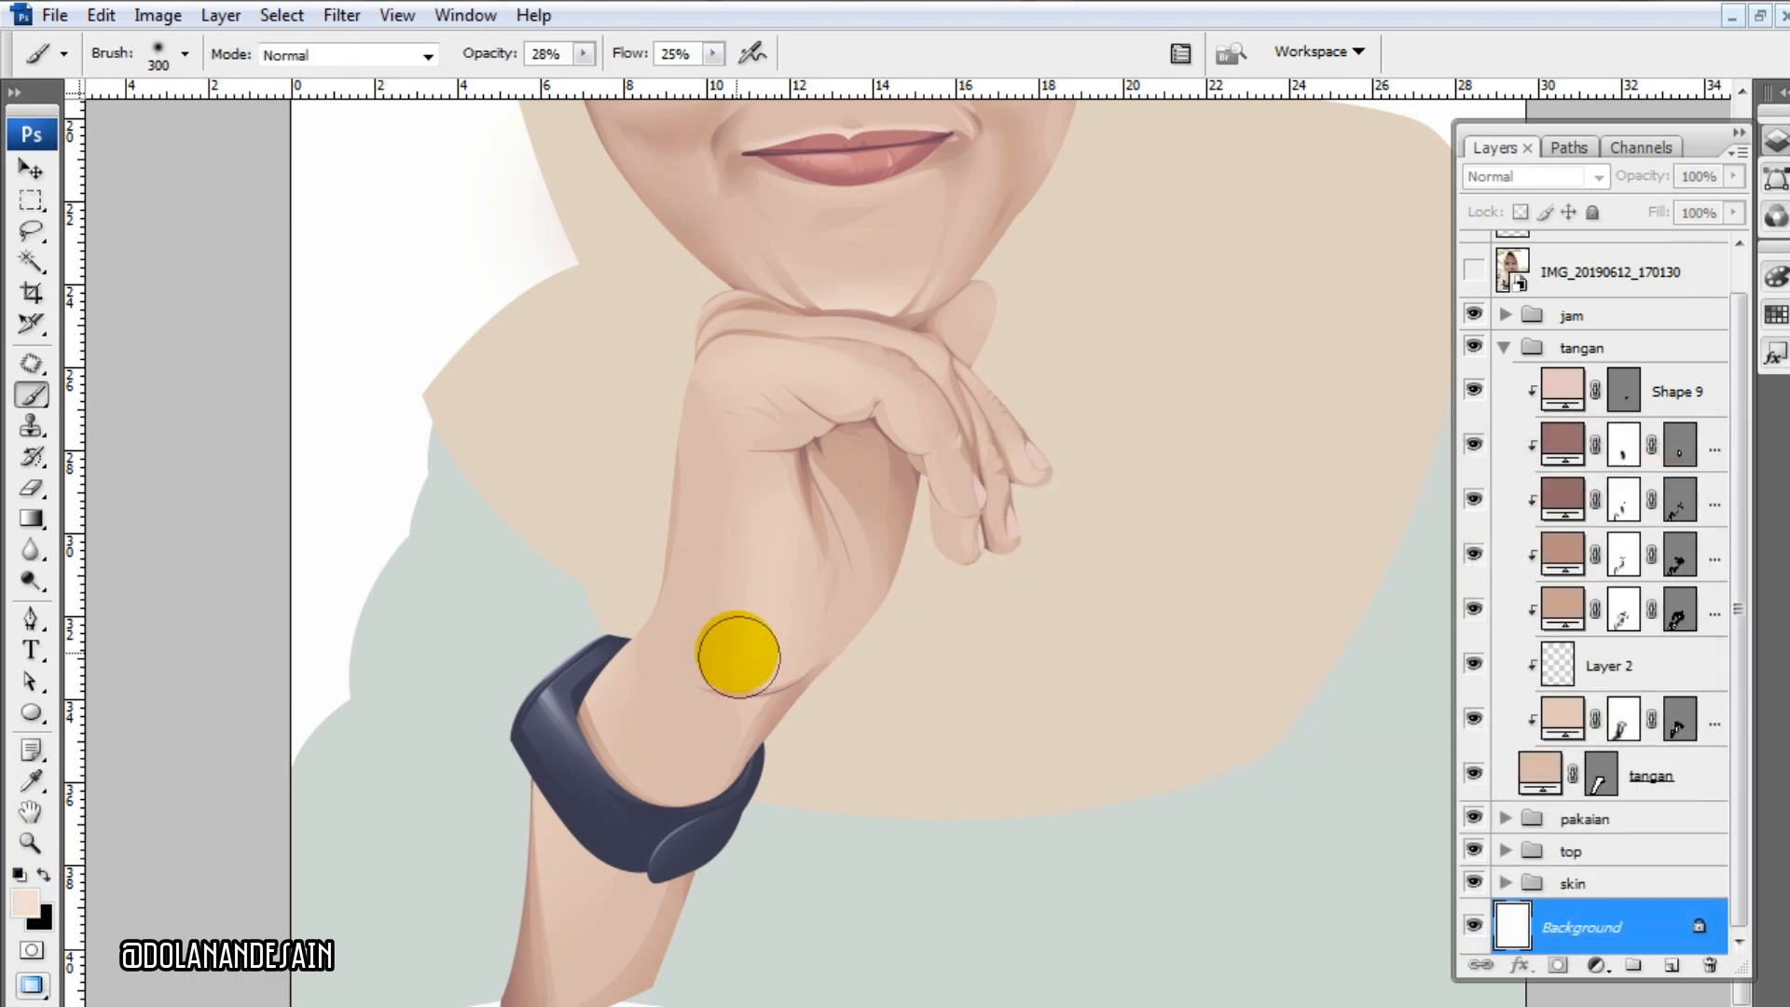
left_click(1680, 408)
left_click(1672, 964)
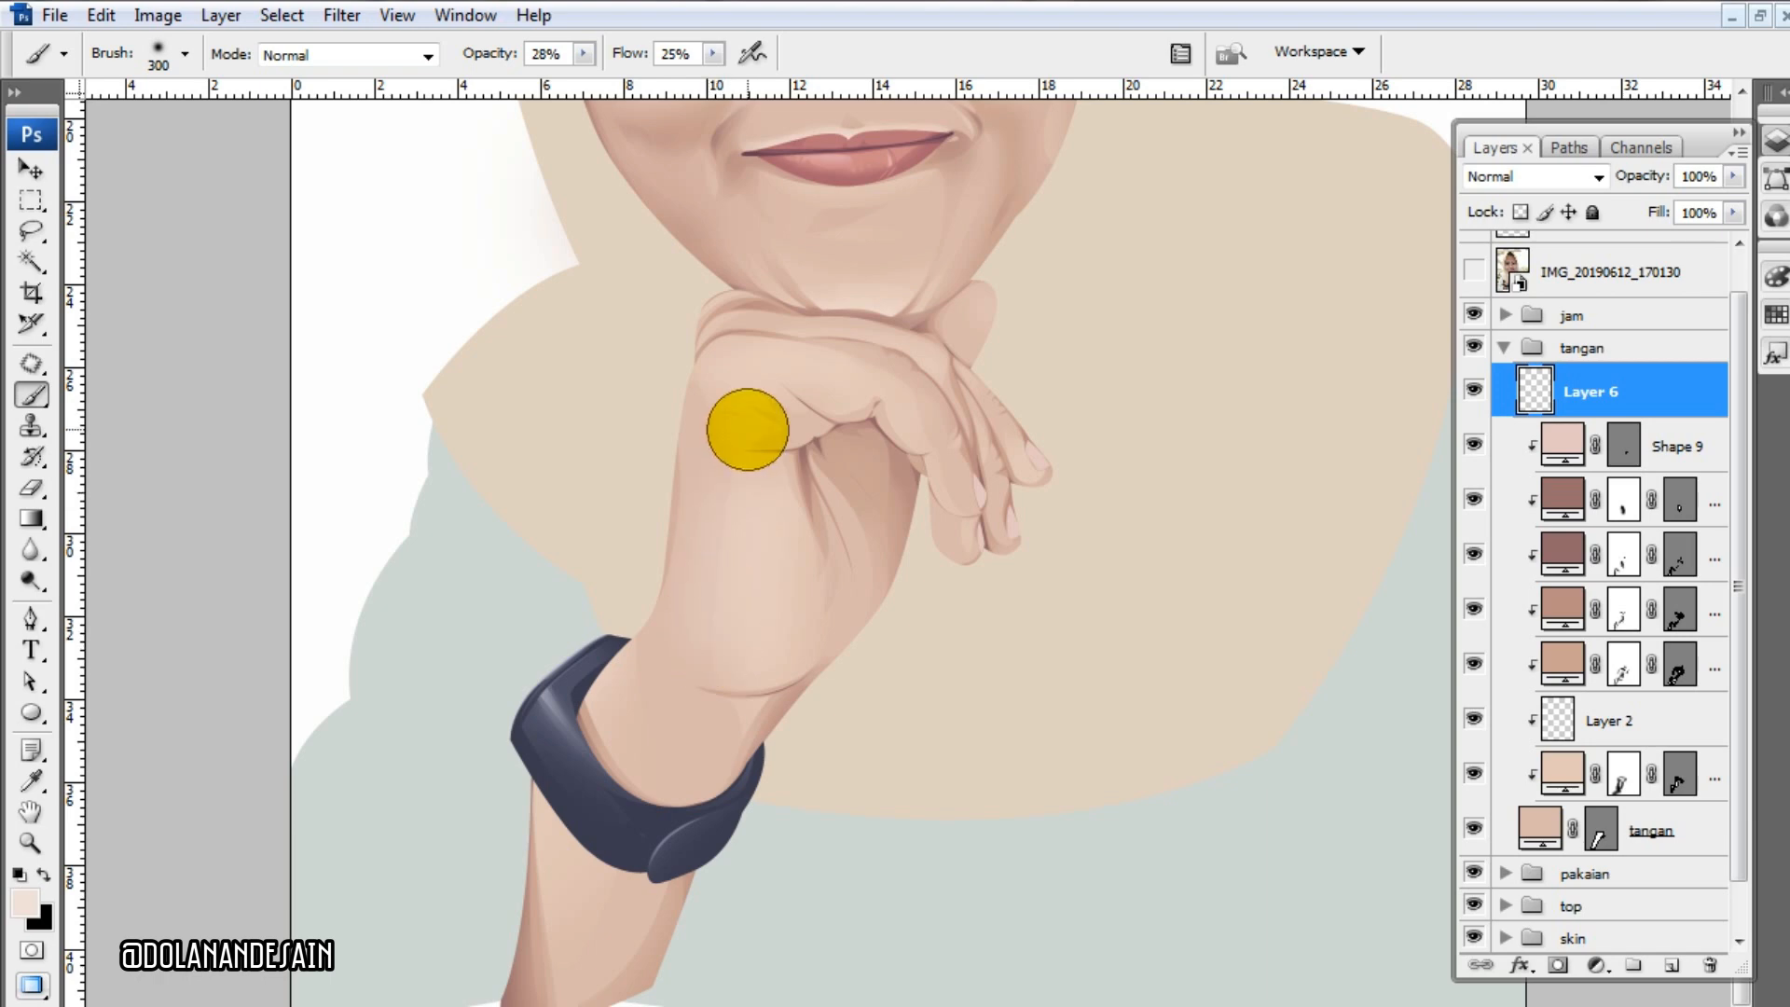
- Reduce the brush to 90 px and paint a soft highlight across the back of the hand on Layer 6
key("bracketleft")
key("bracketleft")
key("bracketleft")
key("bracketleft")
key("bracketleft")
key("bracketleft")
key("bracketleft")
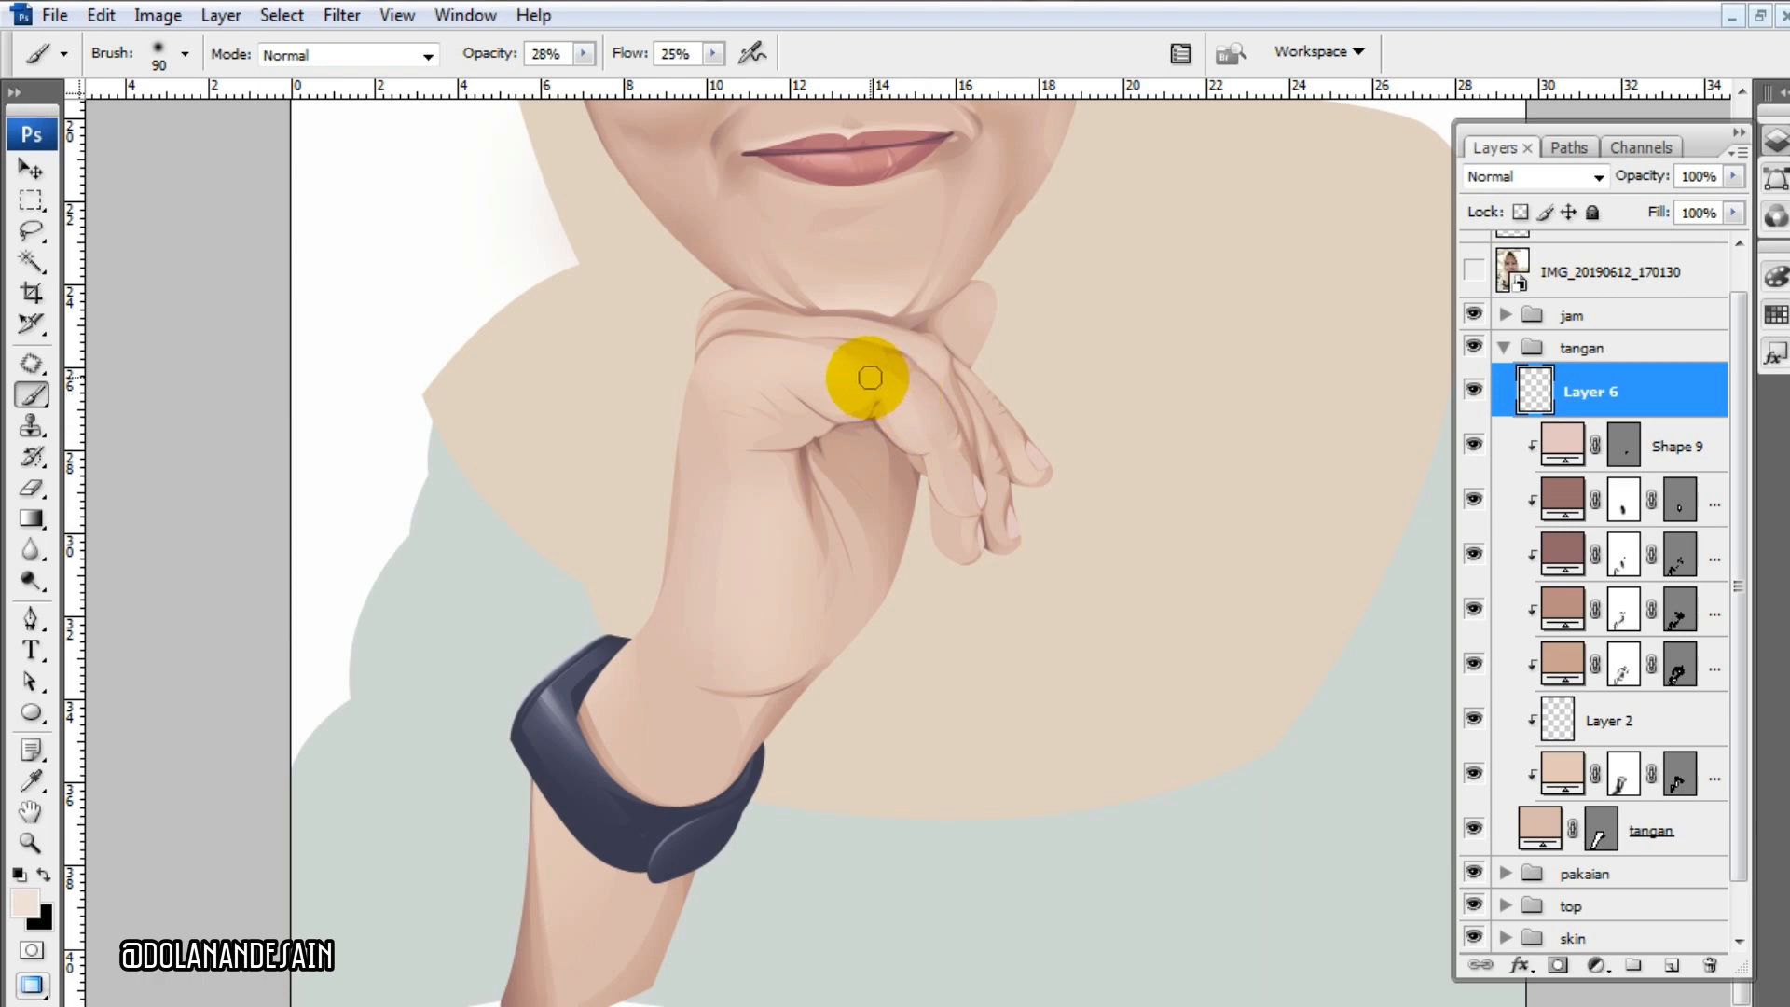
left_click_drag(870, 378, 744, 355)
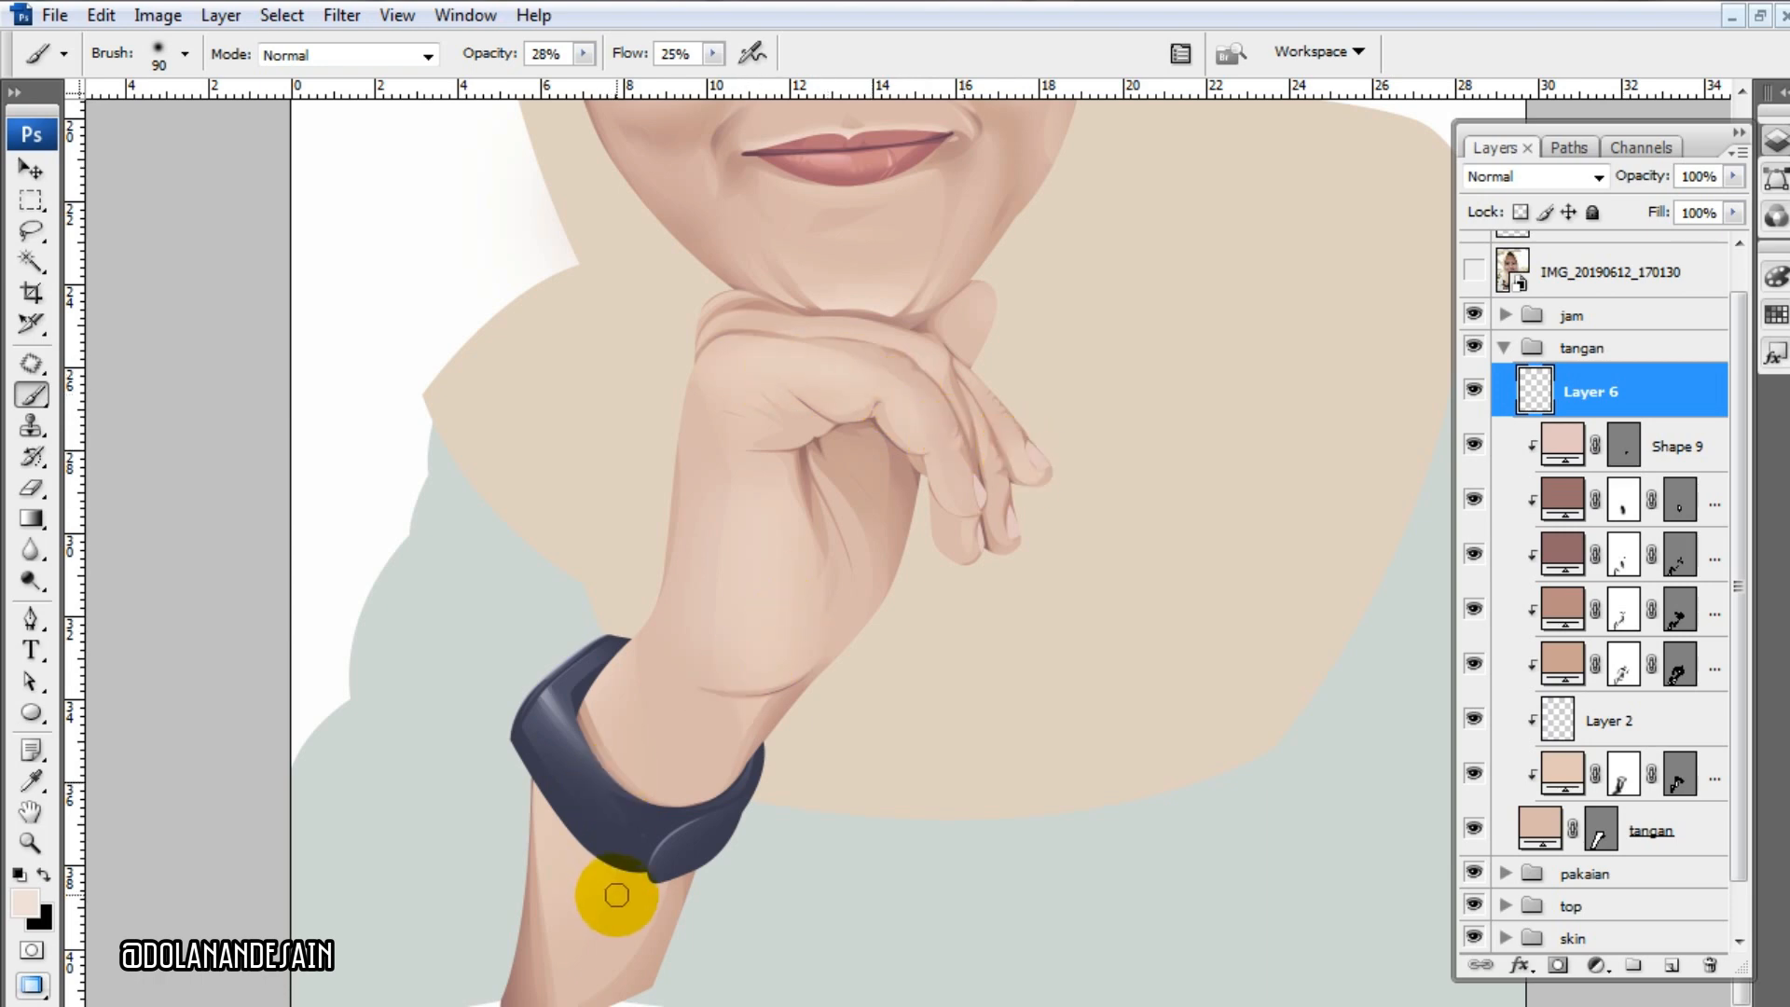
- Enlarge the brush to 400 px for soft highlights on the wrist and forearm around the watch
key("bracketright")
key("bracketright")
key("bracketright")
key("bracketright")
key("bracketright")
key("bracketright")
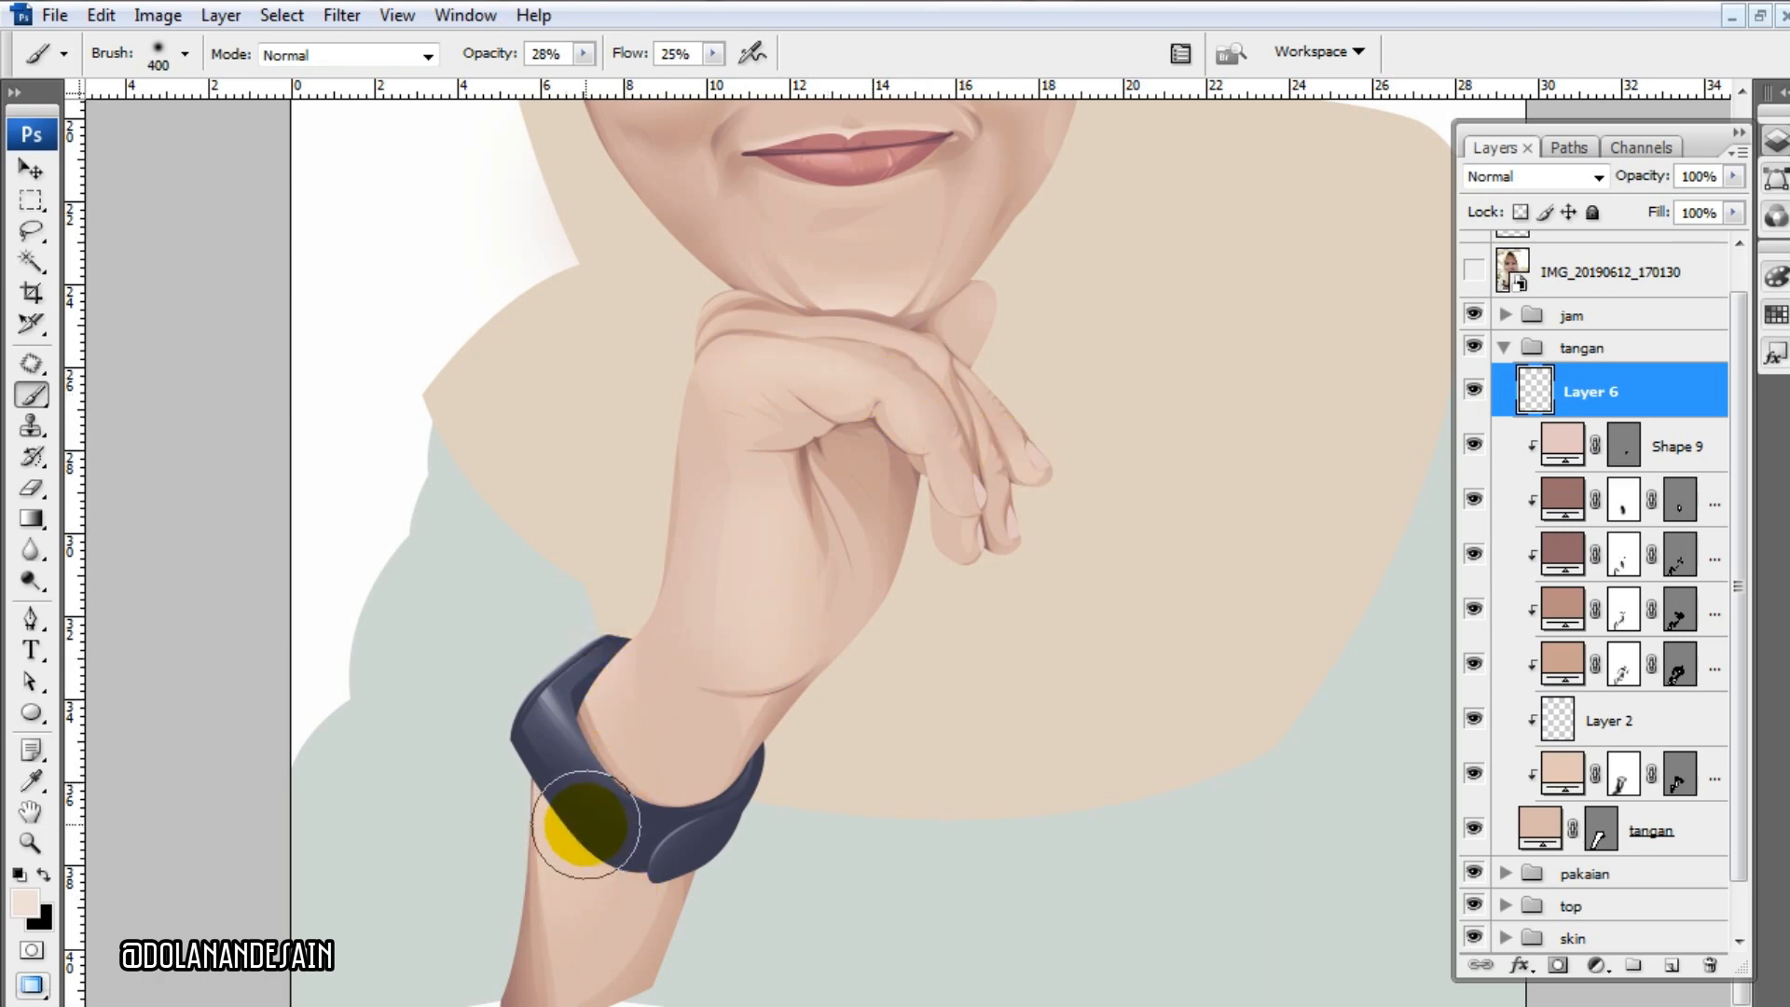
- Compare the hand and the whole portrait with the reference photo
key("ctrl+minus")
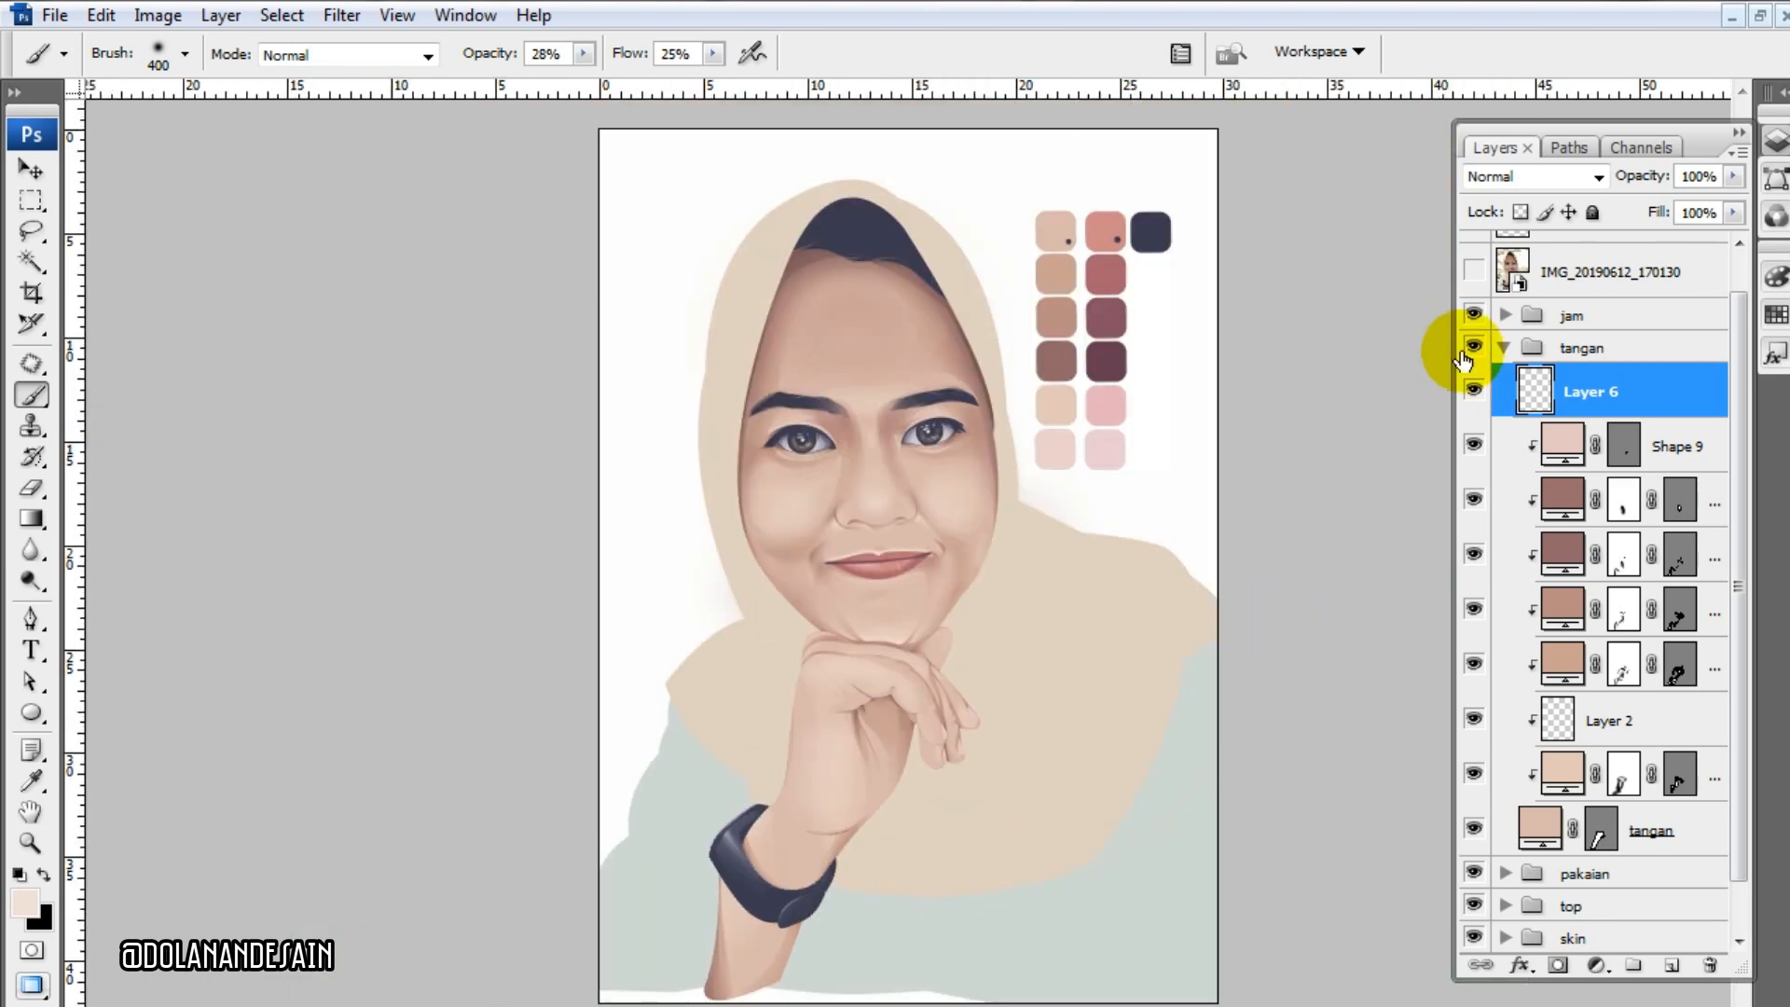
left_click(1473, 271)
left_click(1473, 271)
key("ctrl+plus")
key("ctrl+plus")
scroll(1053, 767, "down", 3)
left_click(1475, 271)
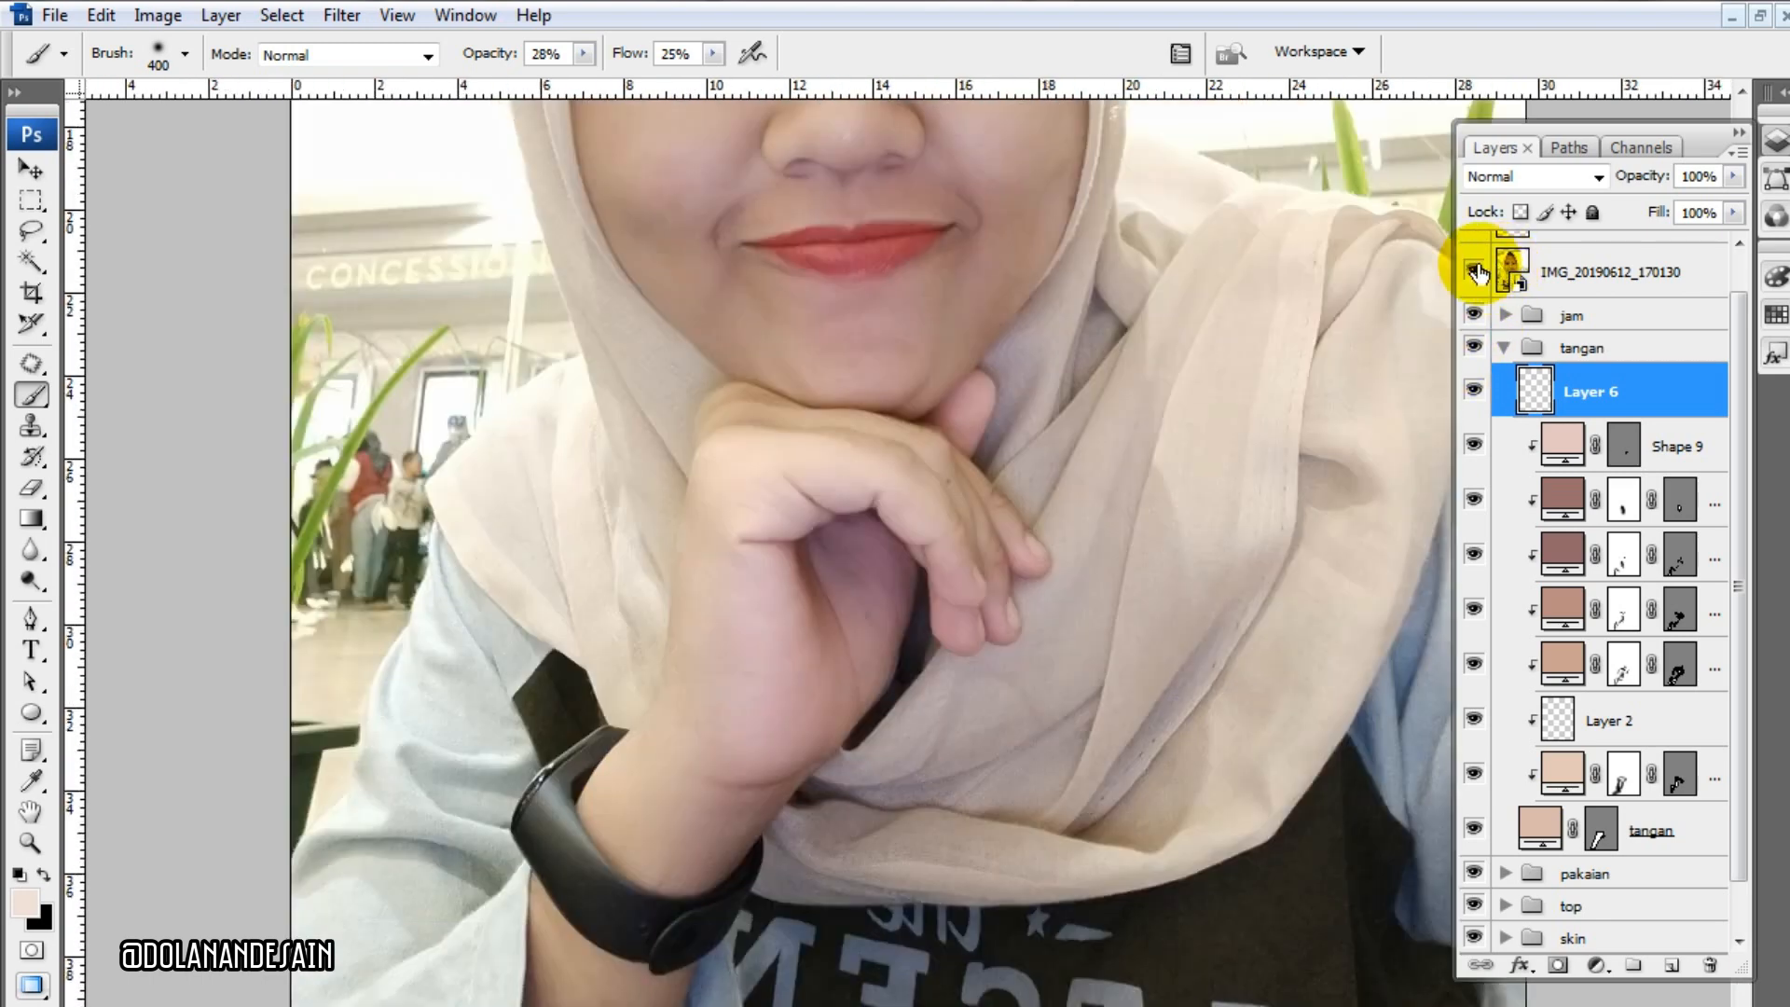
left_click(1475, 271)
key("ctrl+minus")
scroll(1386, 551, "up", 5)
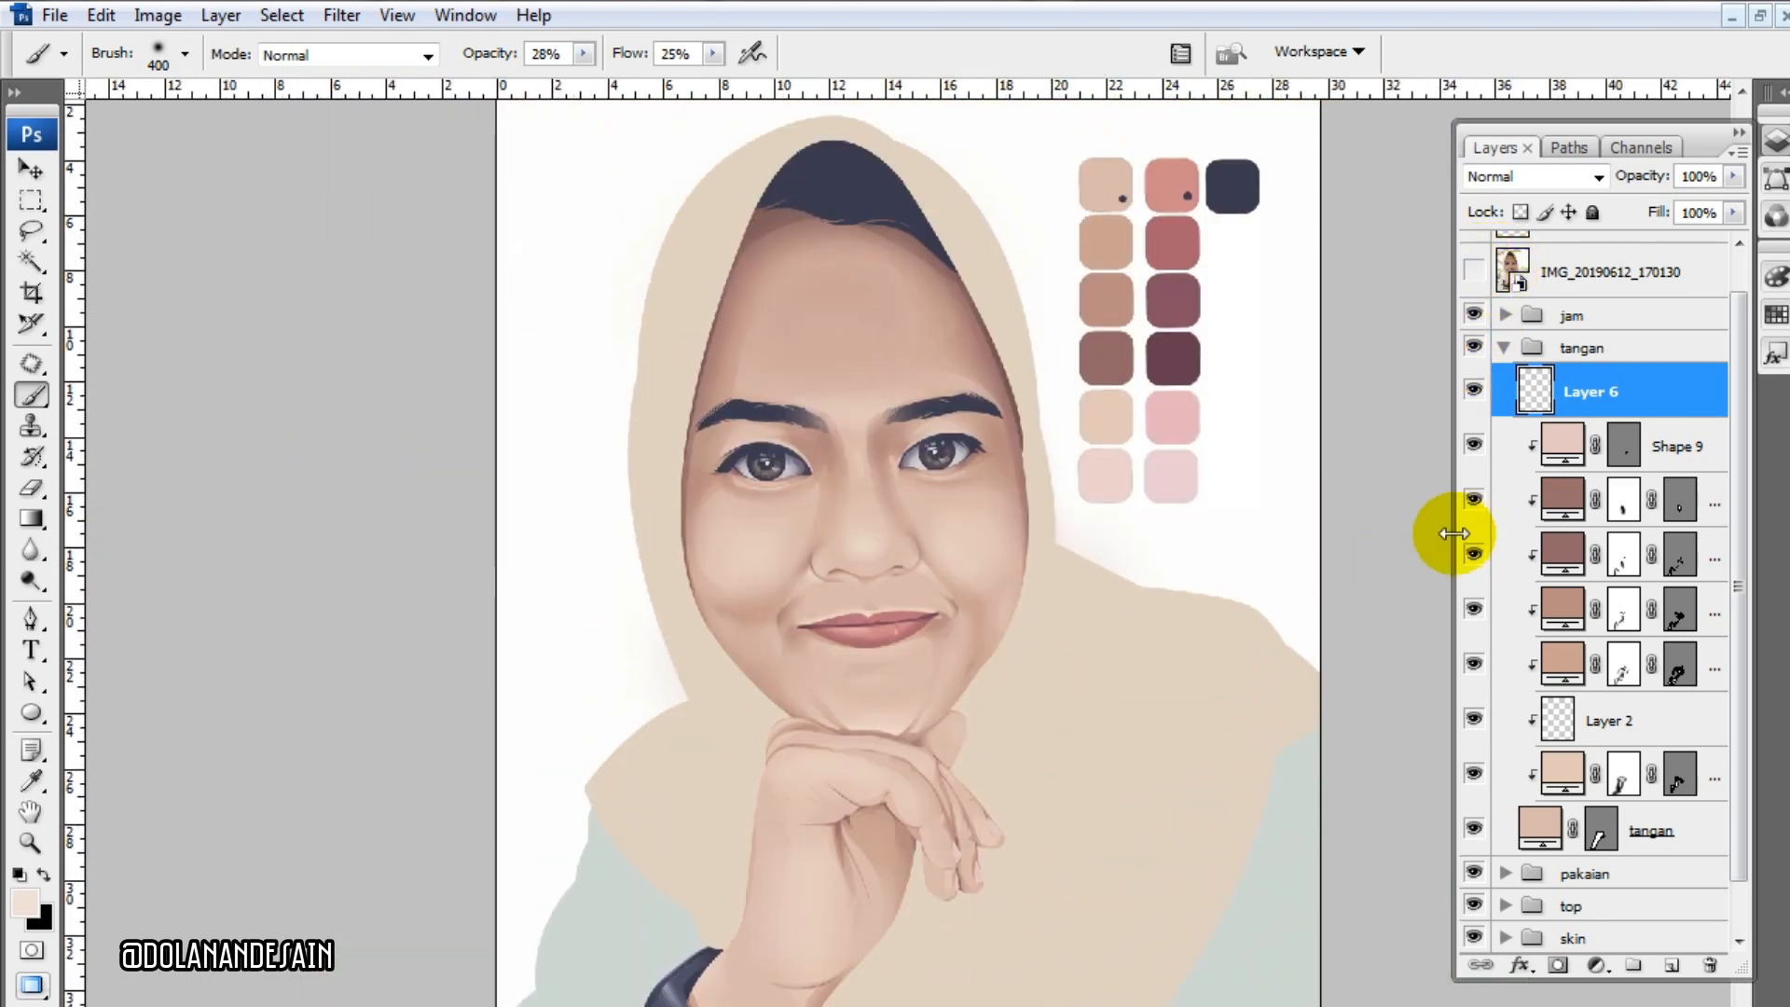
- Collapse the tangan group, reopen the skin group, and check the face's shading against the reference photo
key("ctrl+plus")
key("ctrl+plus")
left_click(1504, 347)
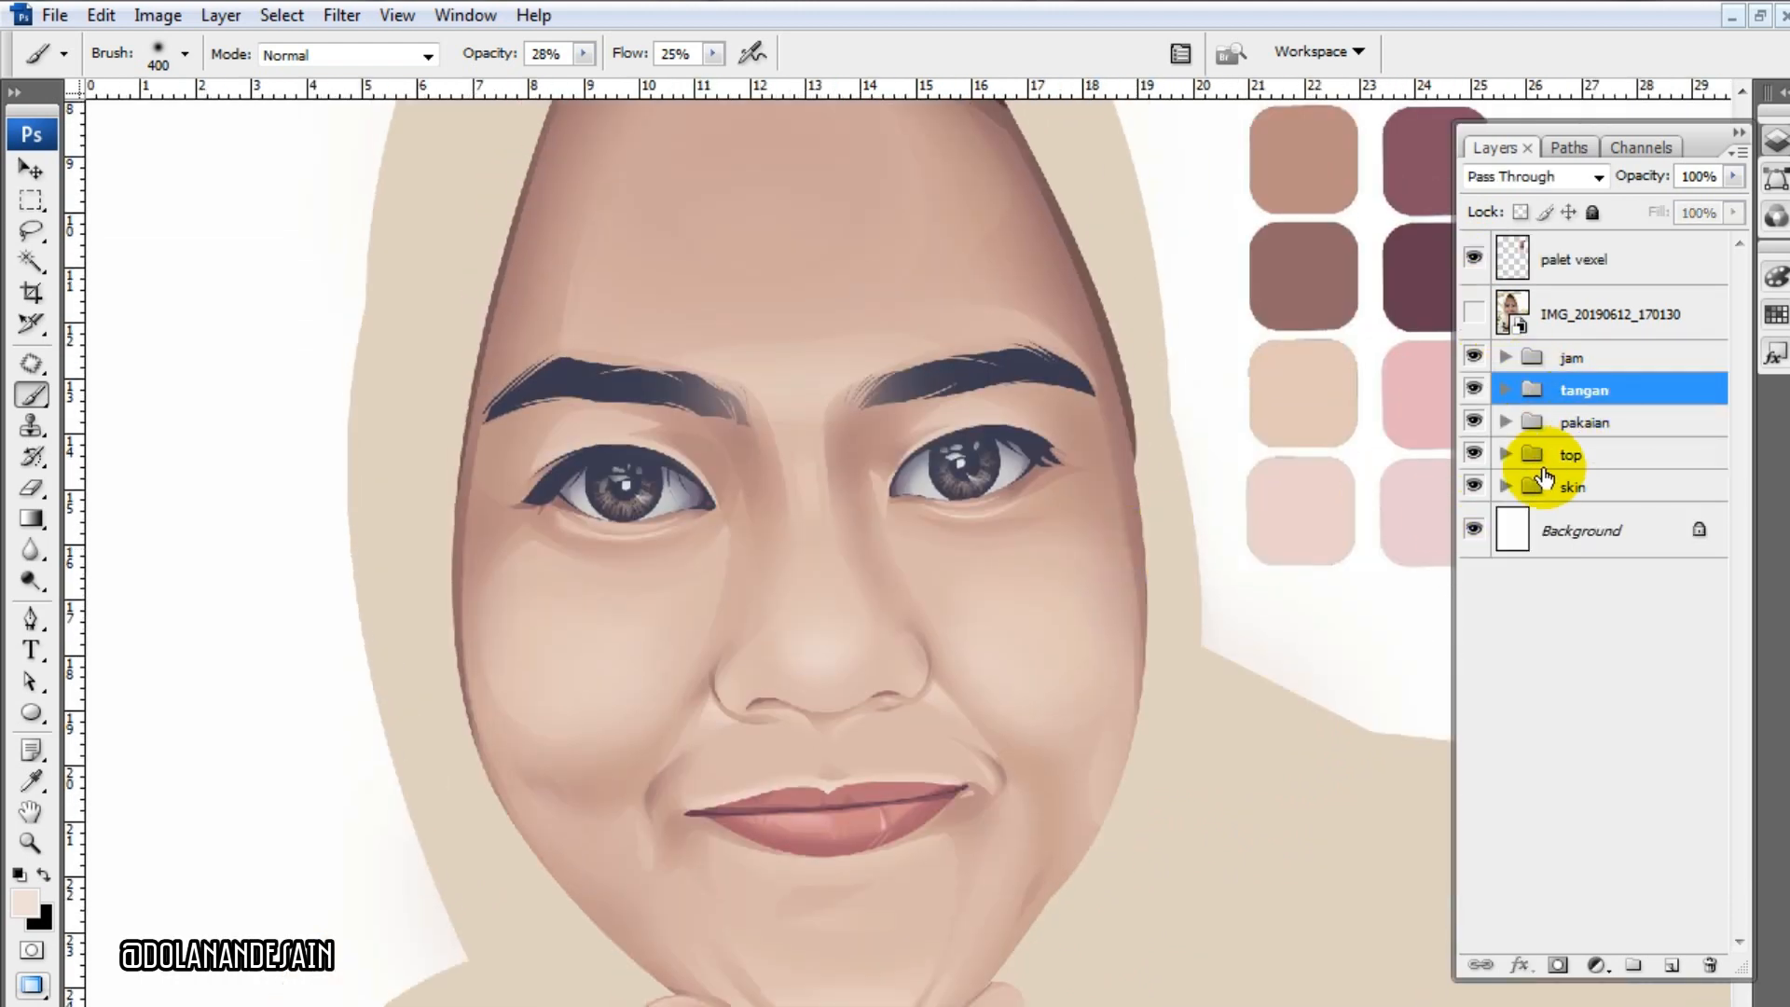
left_click(1504, 487)
left_click(1627, 585)
scroll(1430, 559, "up", 2)
left_click(1475, 314)
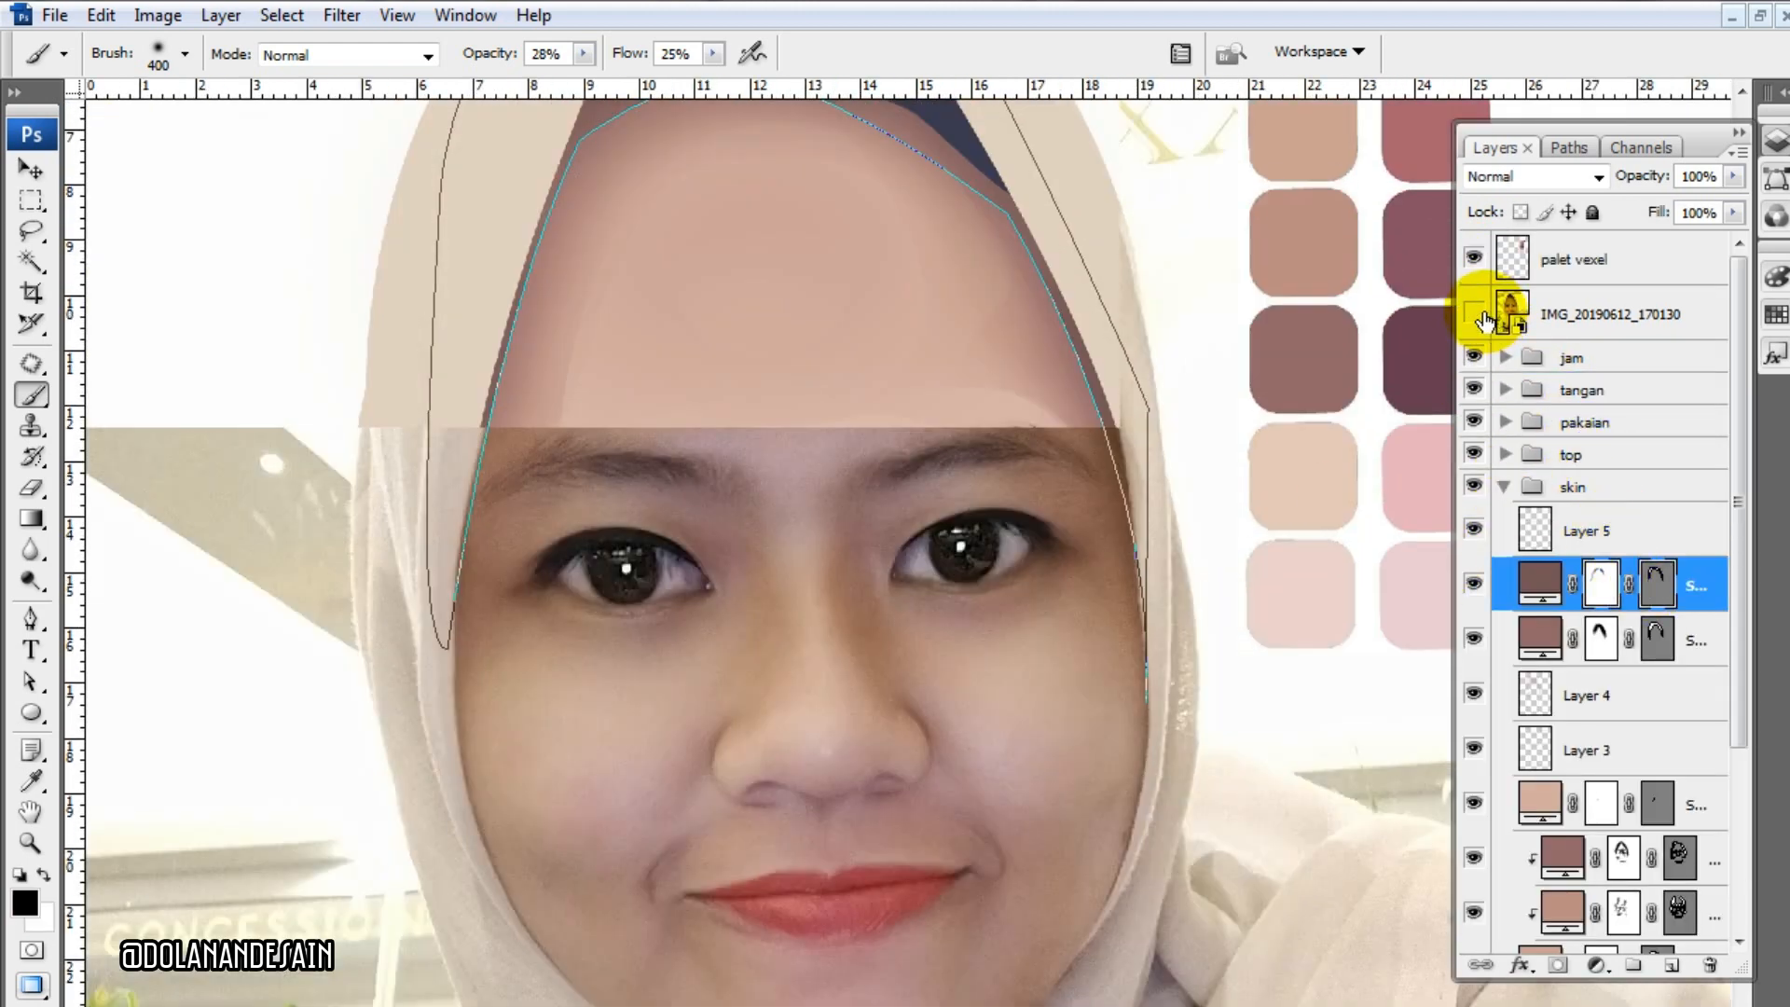
left_click(1477, 315)
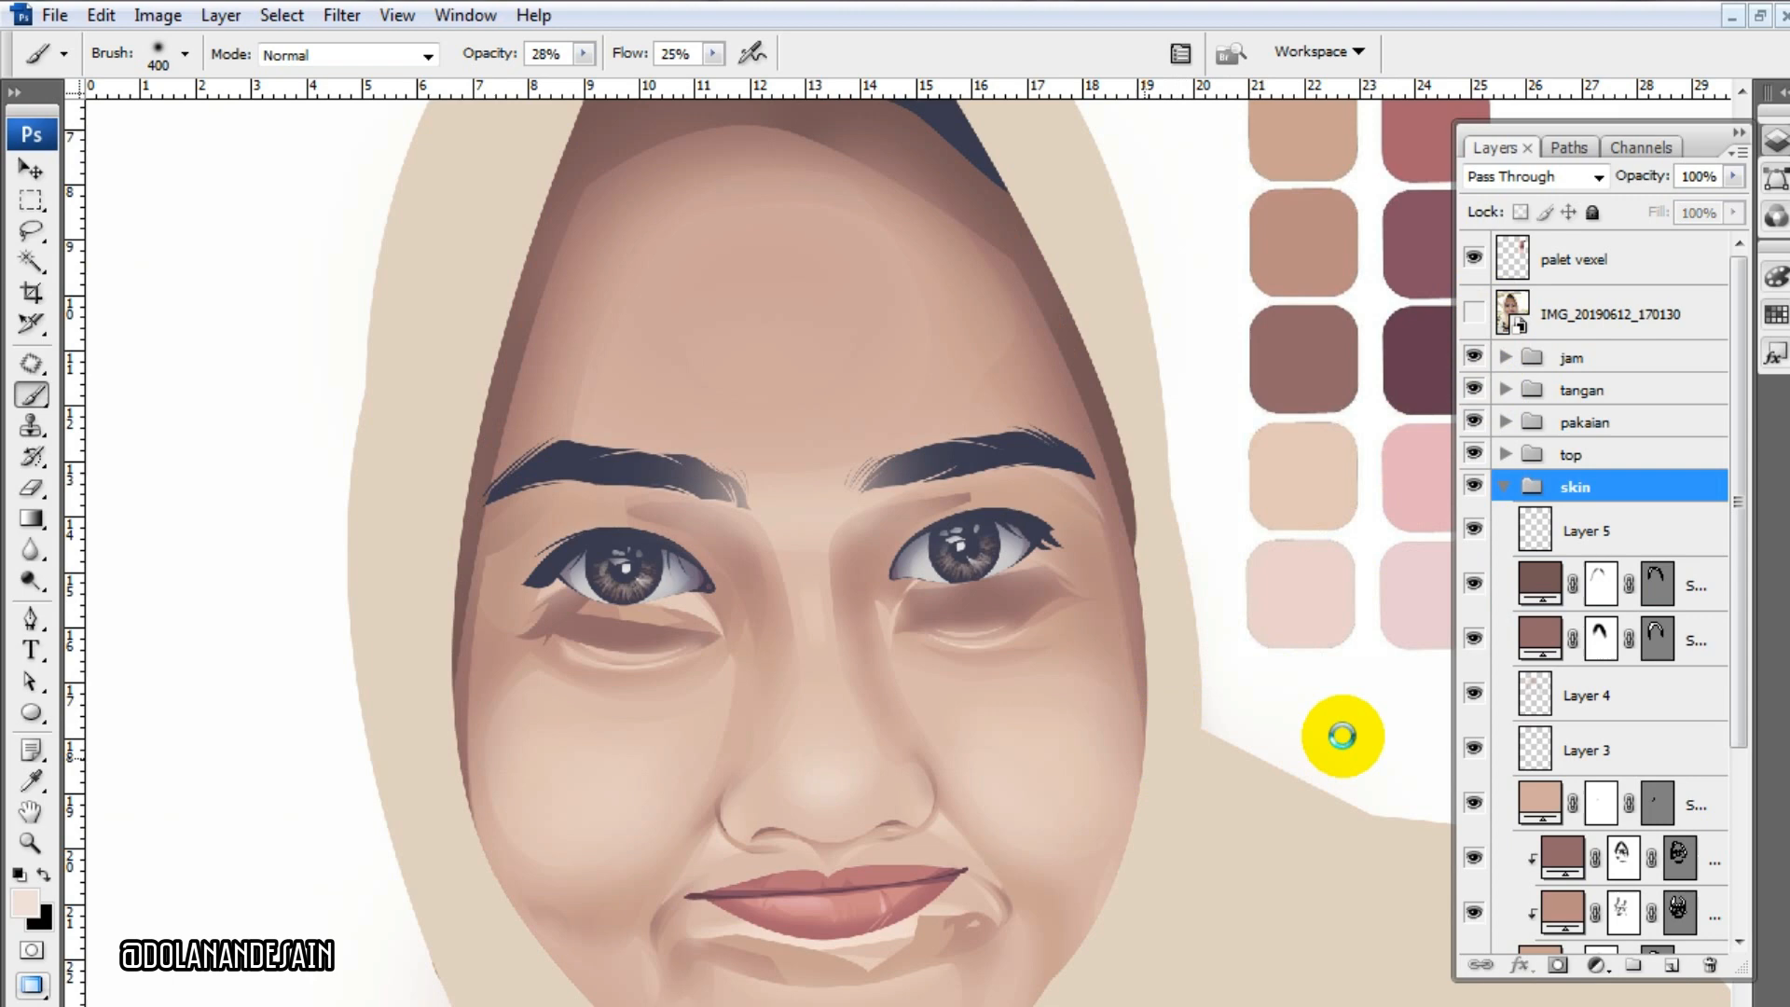
left_click(1474, 692)
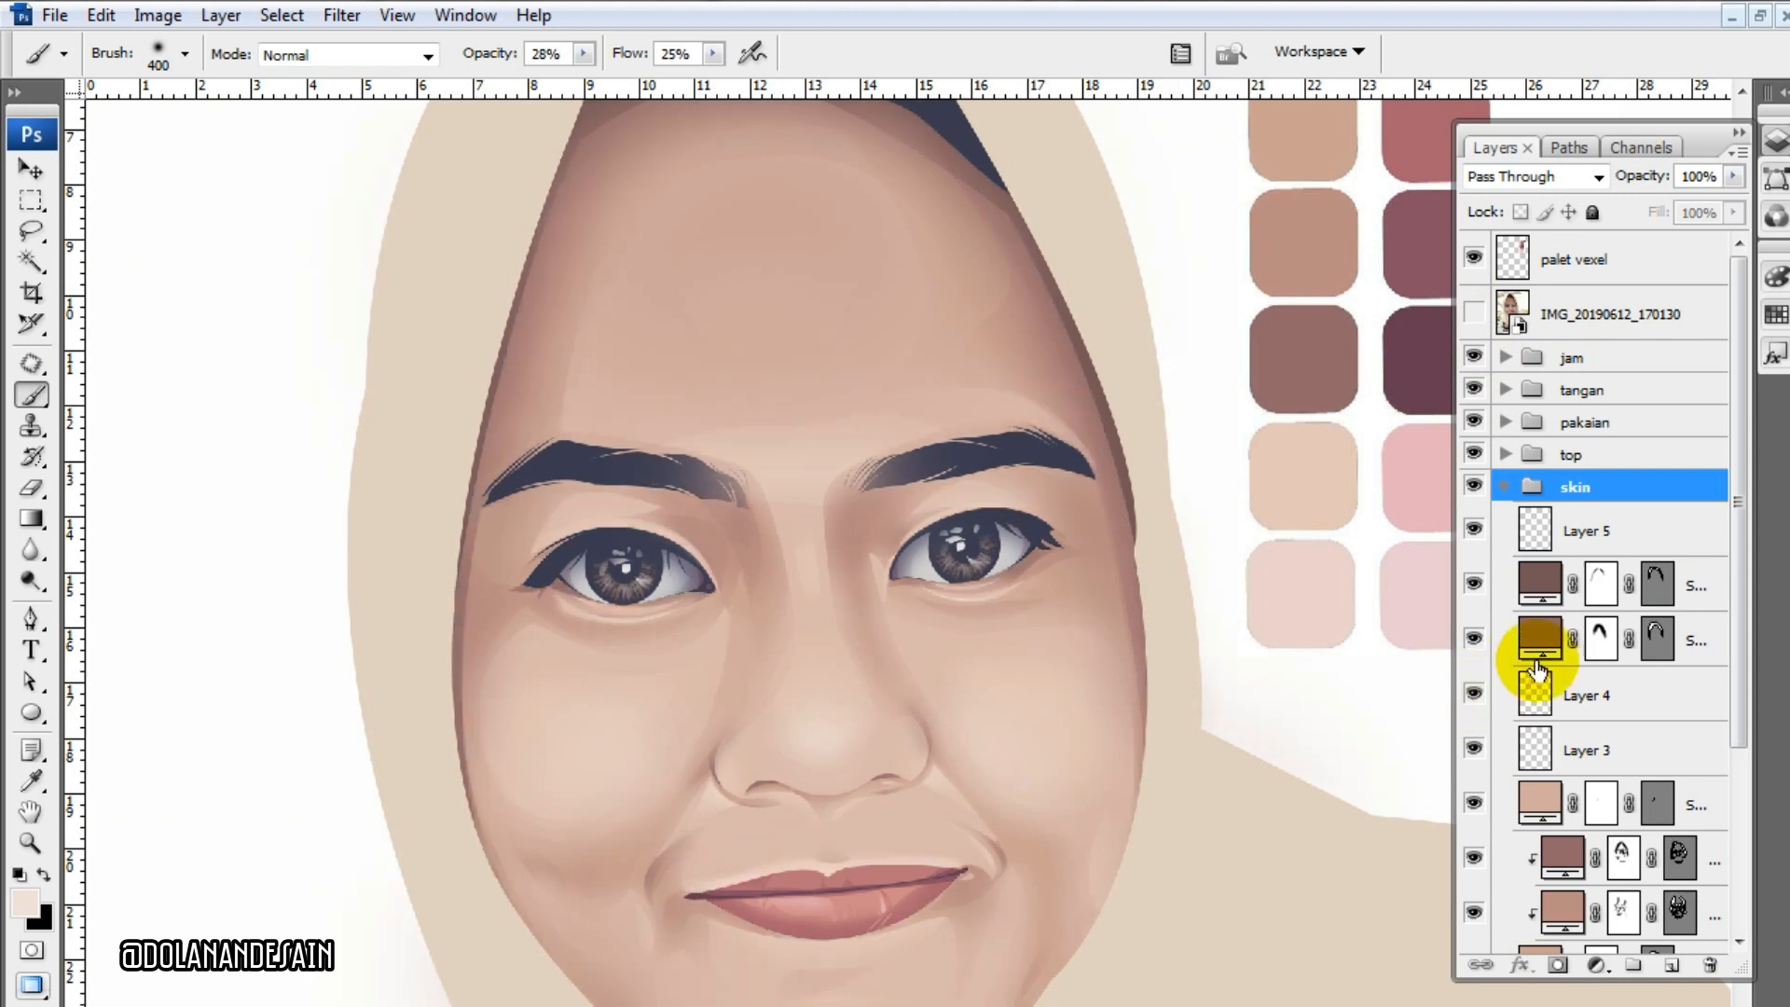
- Try to extend the dark forehead-edge shadow shape down along the cheek by reshaping its path
left_click(1652, 585)
key("p")
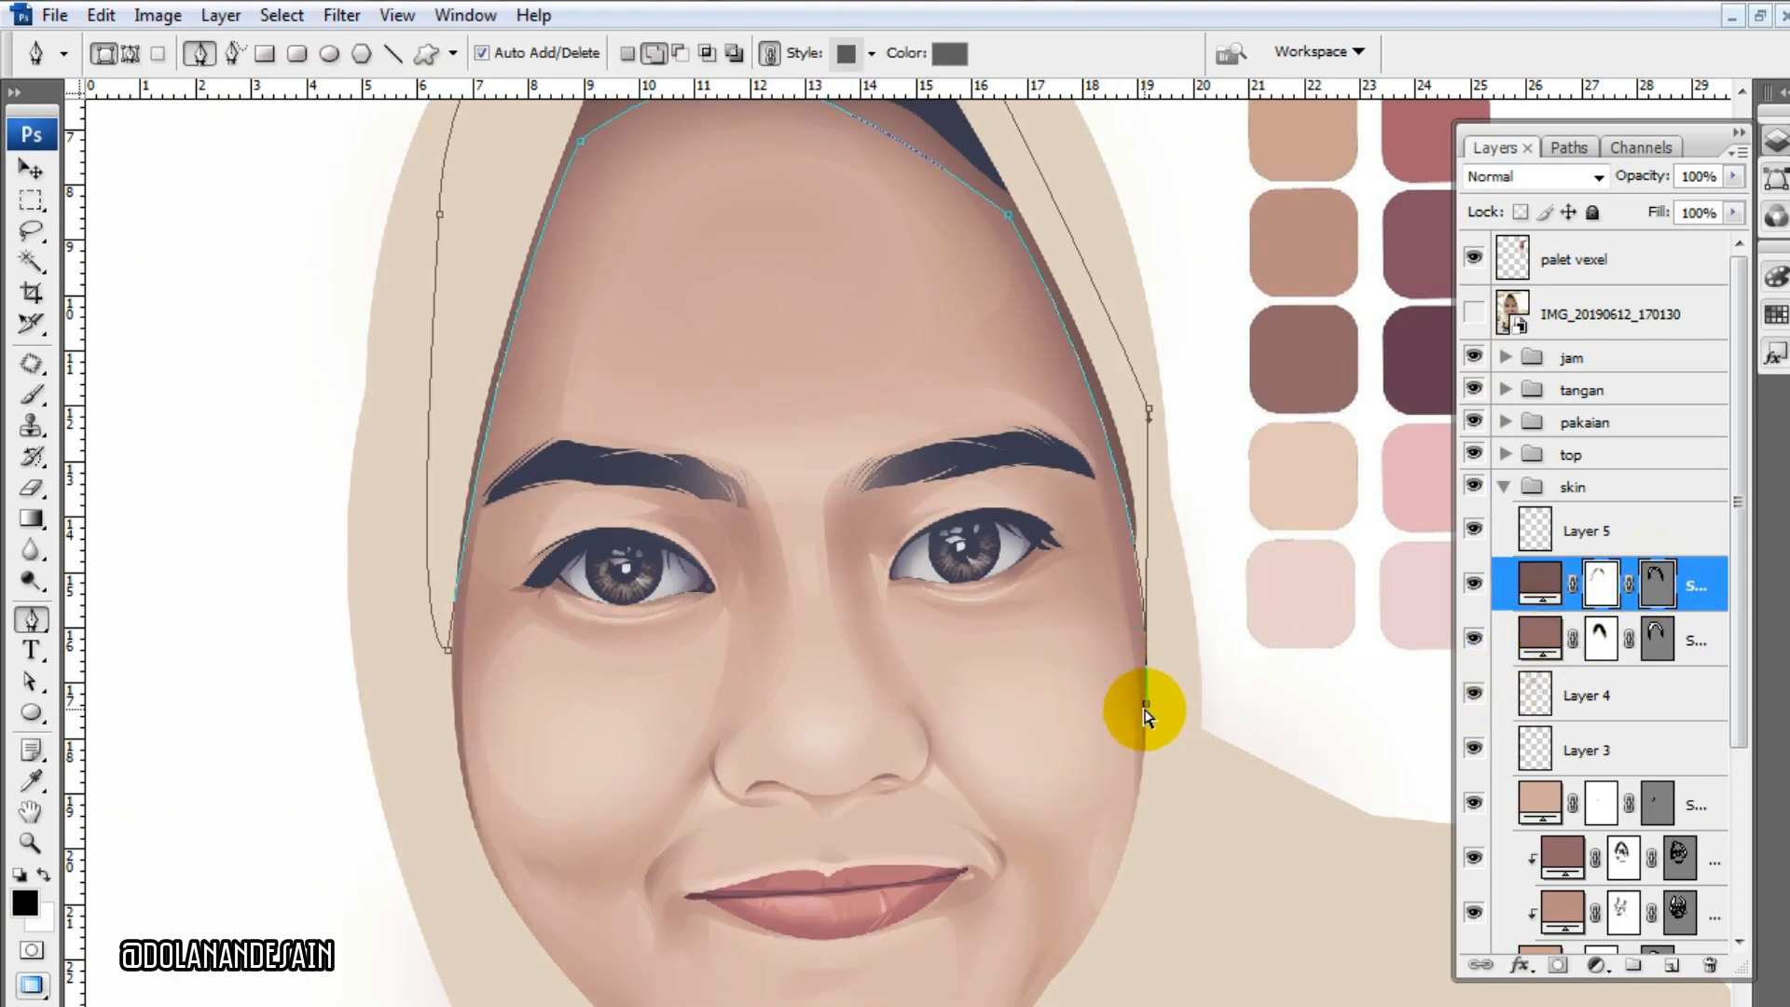
left_click_drag(1147, 706, 1079, 981)
left_click_drag(1149, 409, 1307, 657)
key("ctrl+z")
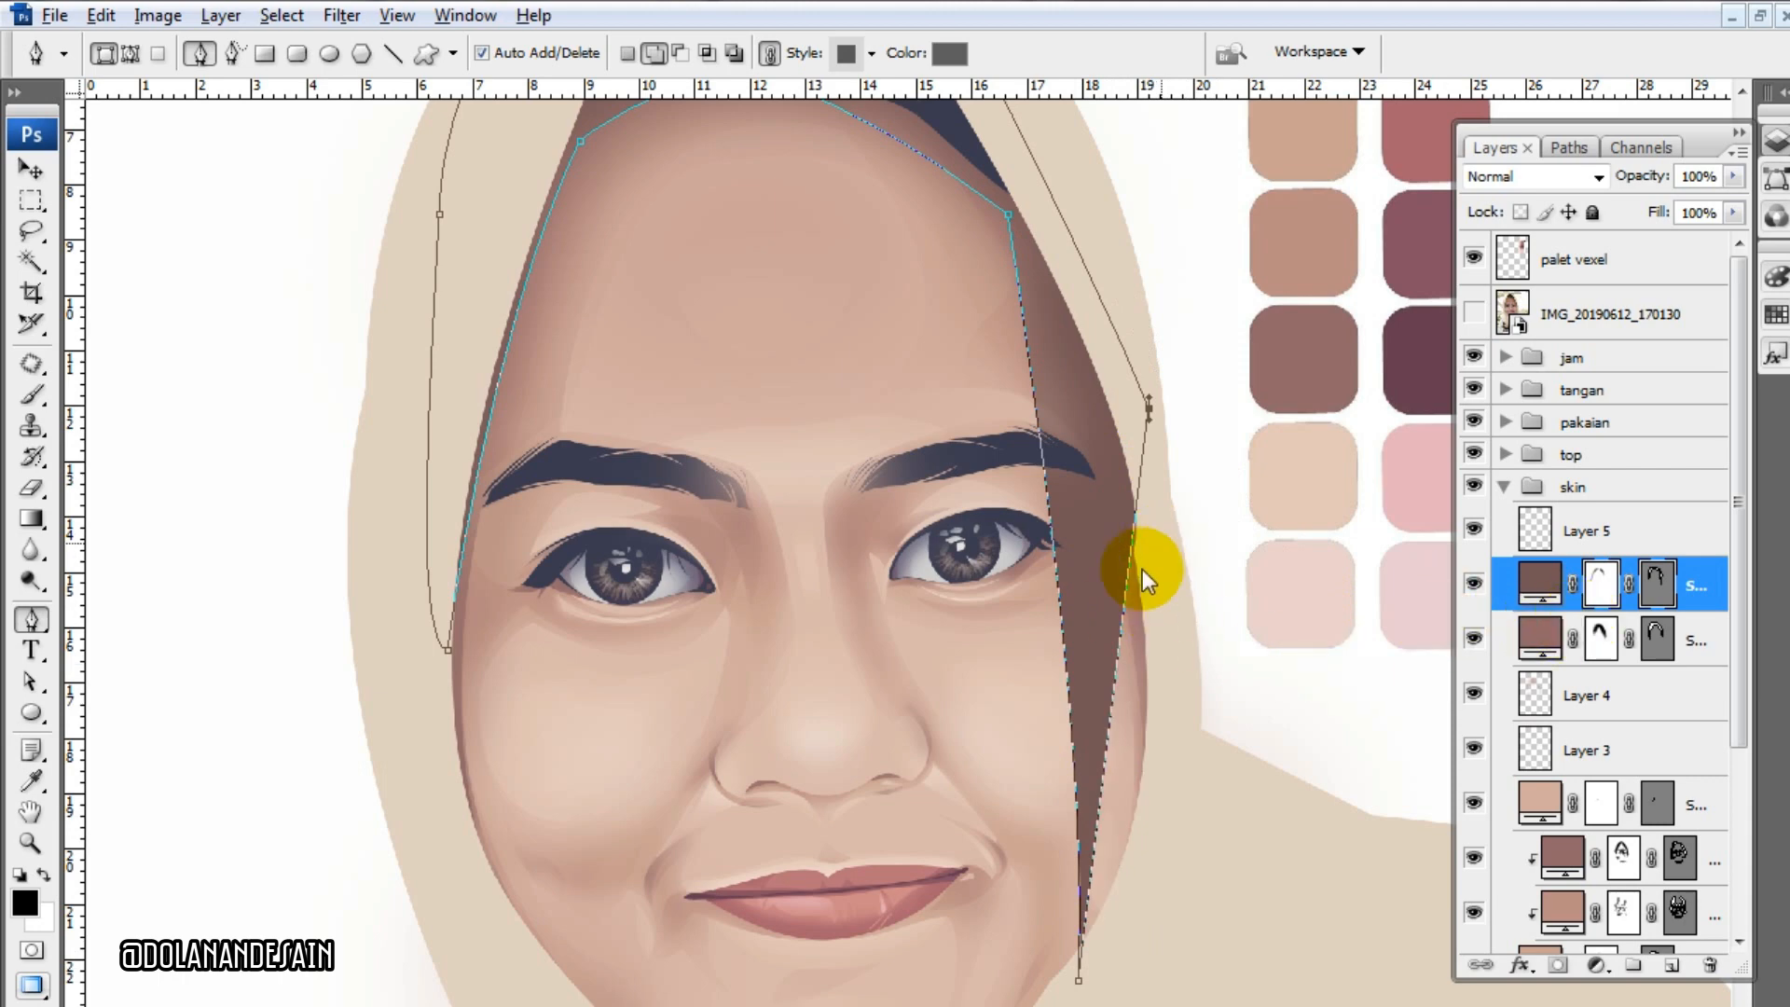
key("ctrl+z")
key("ctrl+alt+z")
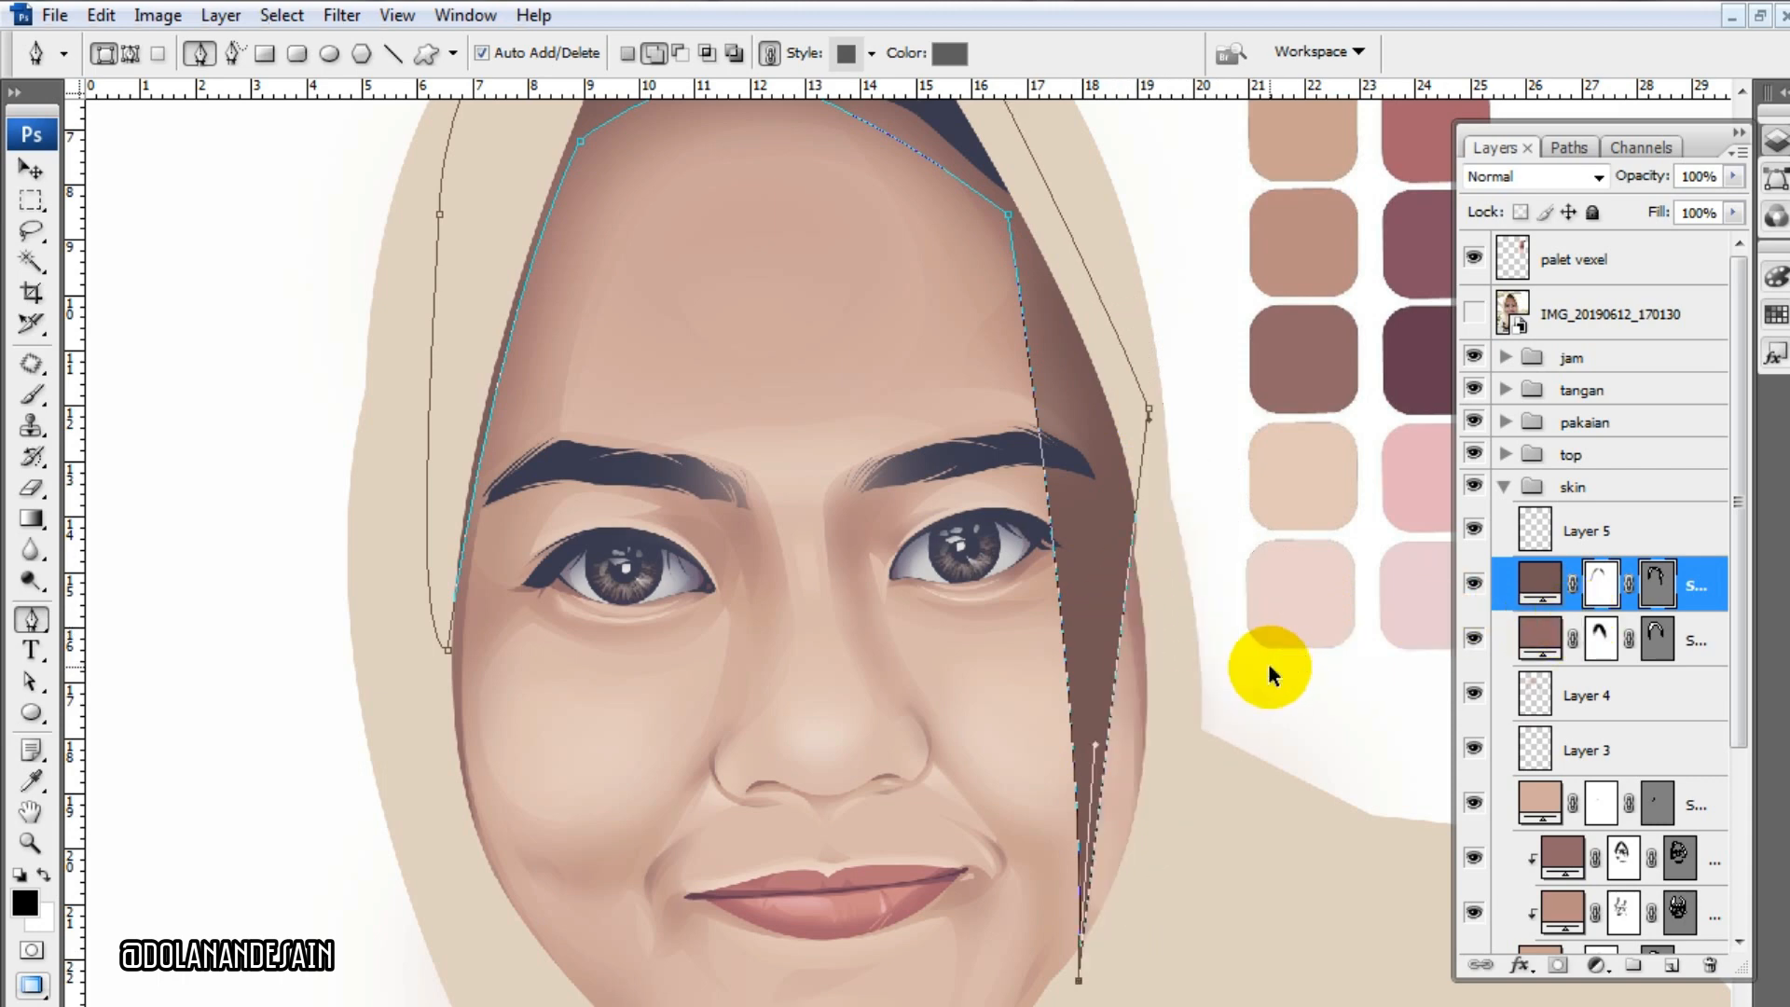
key("ctrl+alt+z")
- Add a new layer below Layer 5 and sample the dark brown face-edge shadow as the Pen tool's fill colour
left_click(1692, 608)
left_click(1671, 966)
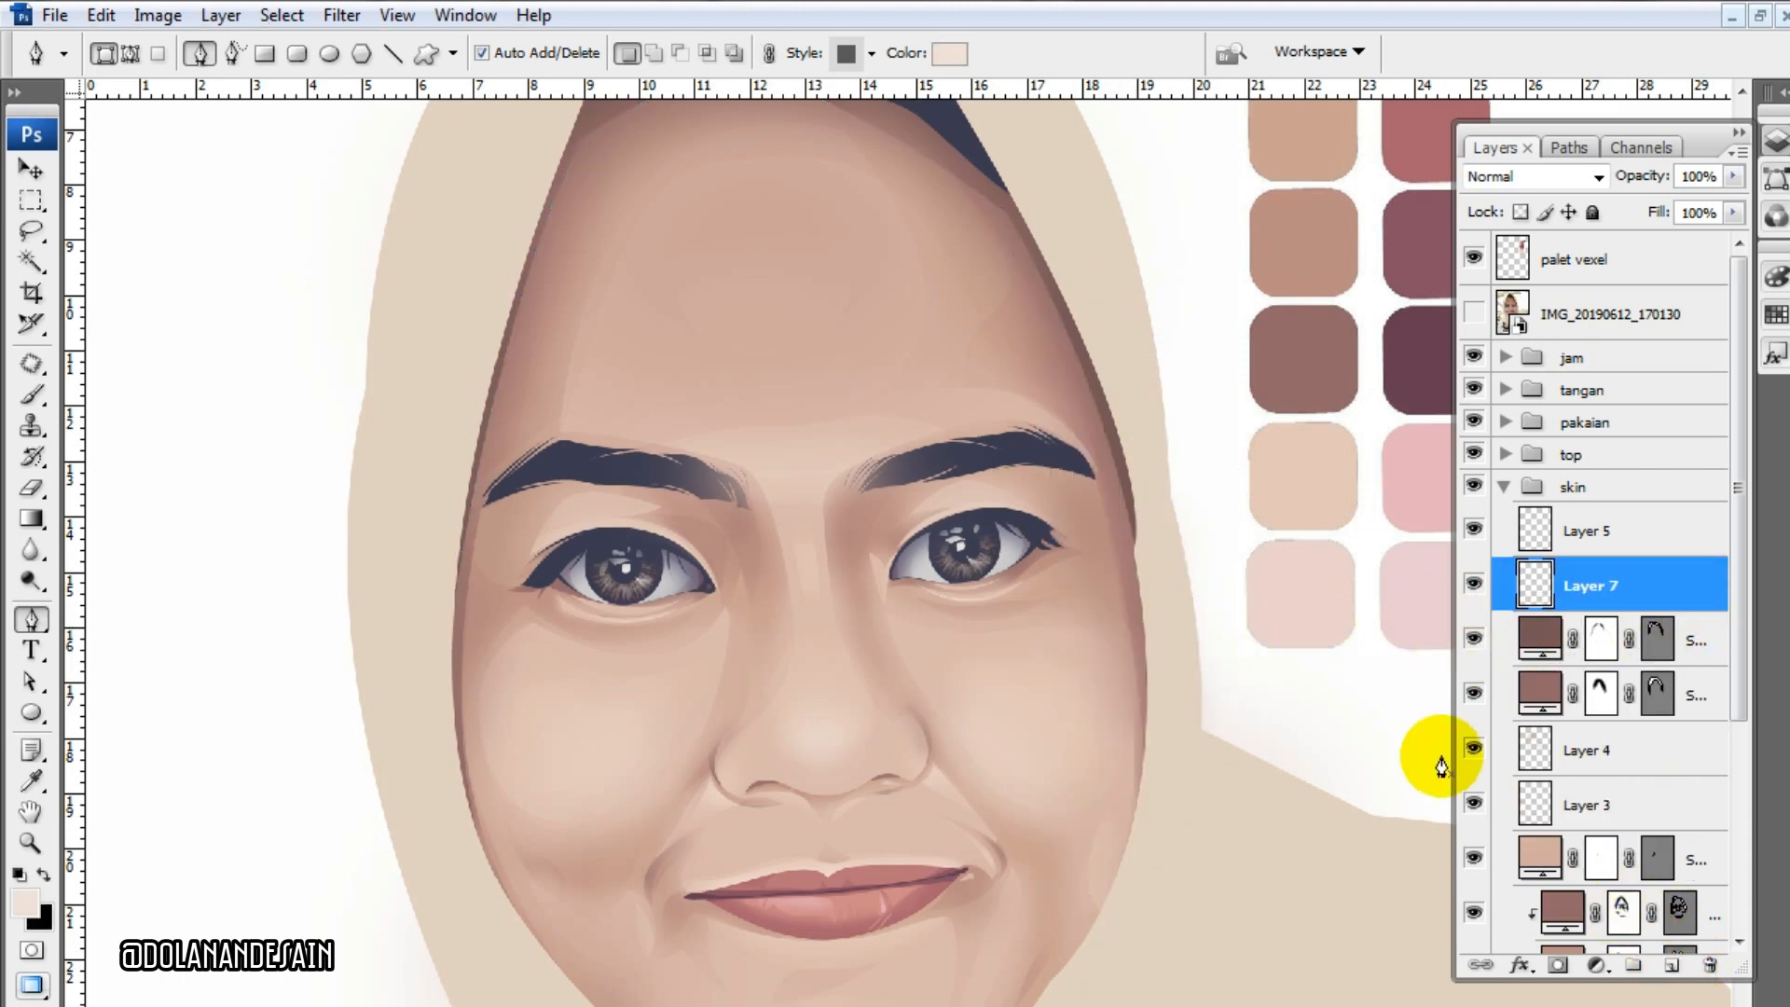
key("i")
left_click(1128, 472)
key("p")
left_click(1473, 313)
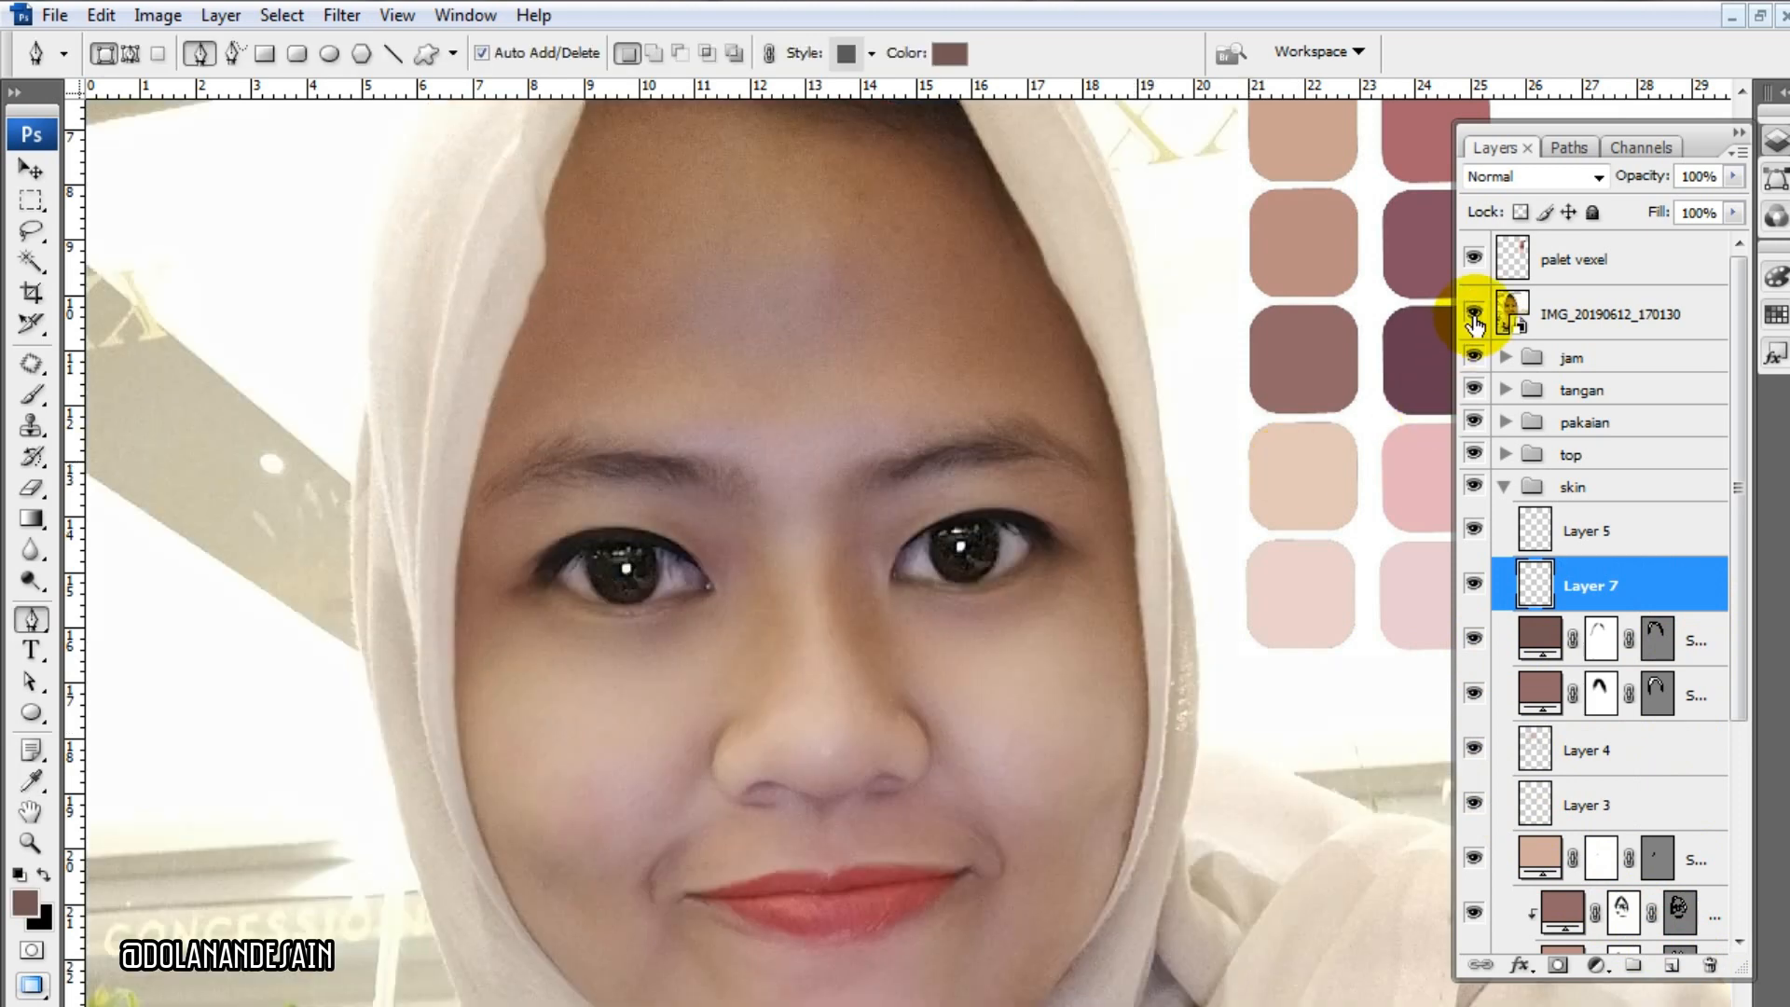
left_click(1473, 313)
- Draw a thin dark brown shadow shape along the face's outer edge from the temple to the lower cheek, following the reference photo
scroll(1182, 687, "down", 2)
left_click(1057, 893)
scroll(1100, 820, "up", 1)
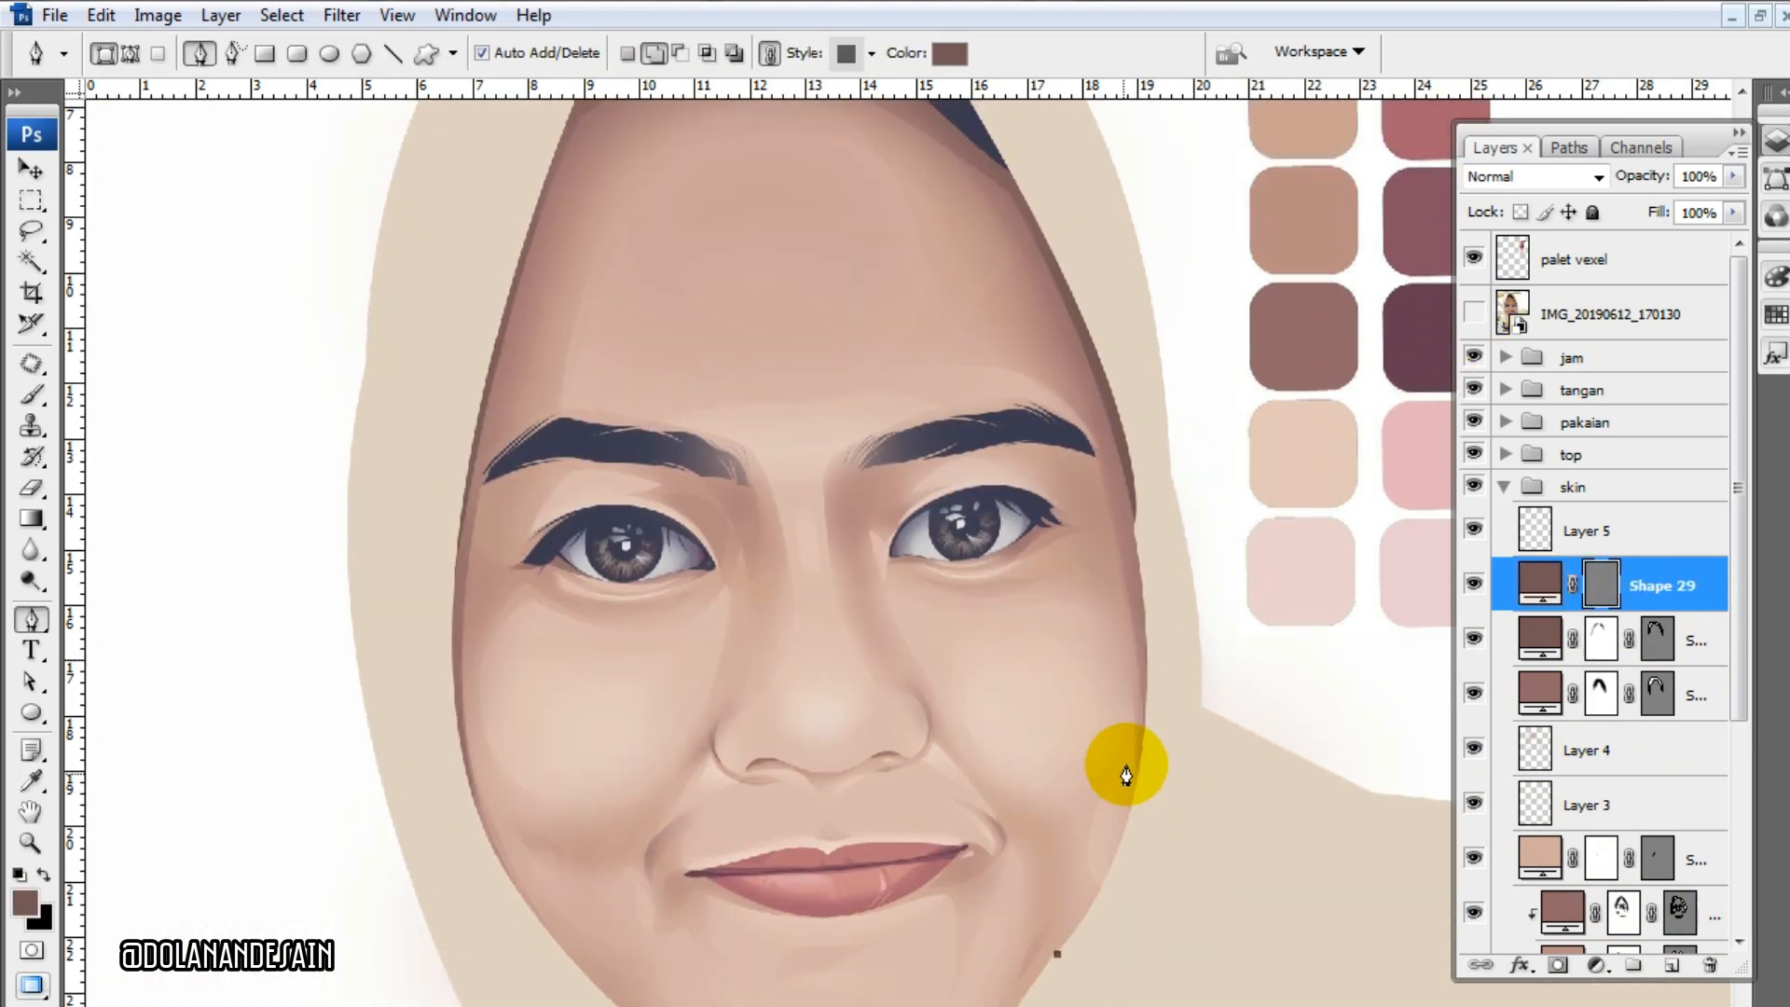
left_click_drag(1142, 674, 1128, 550)
left_click(1141, 675, "alt")
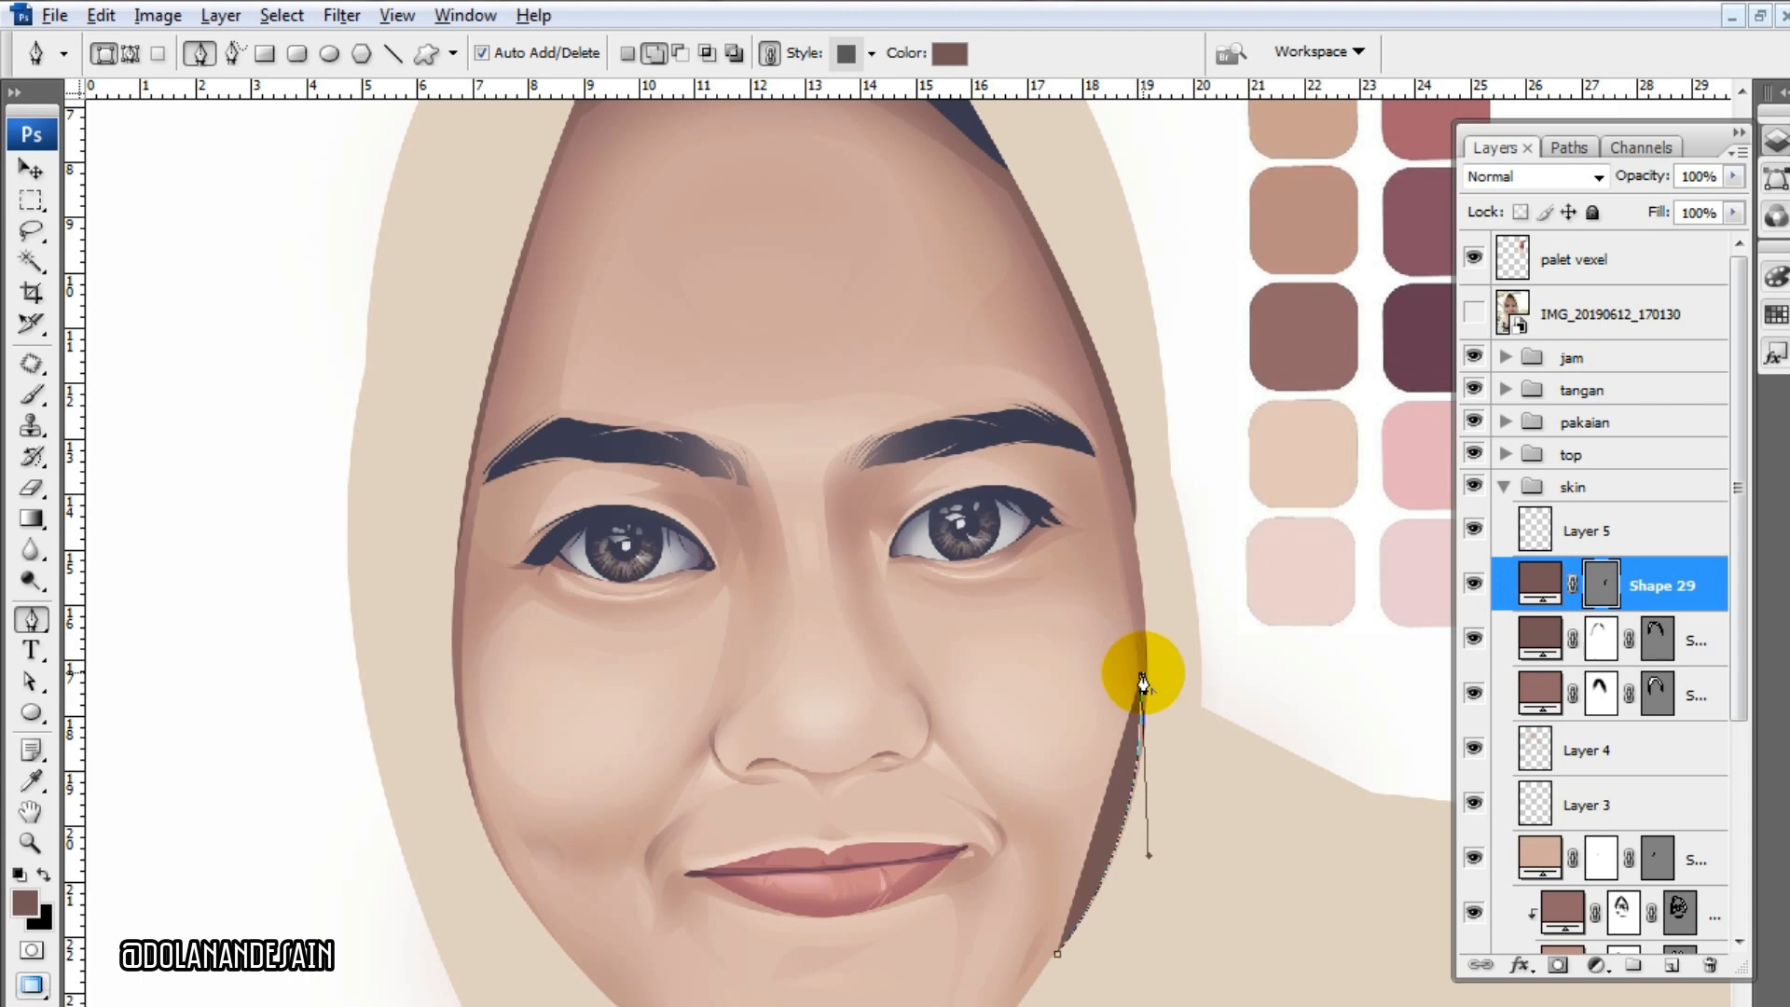
scroll(1091, 564, "up", 3)
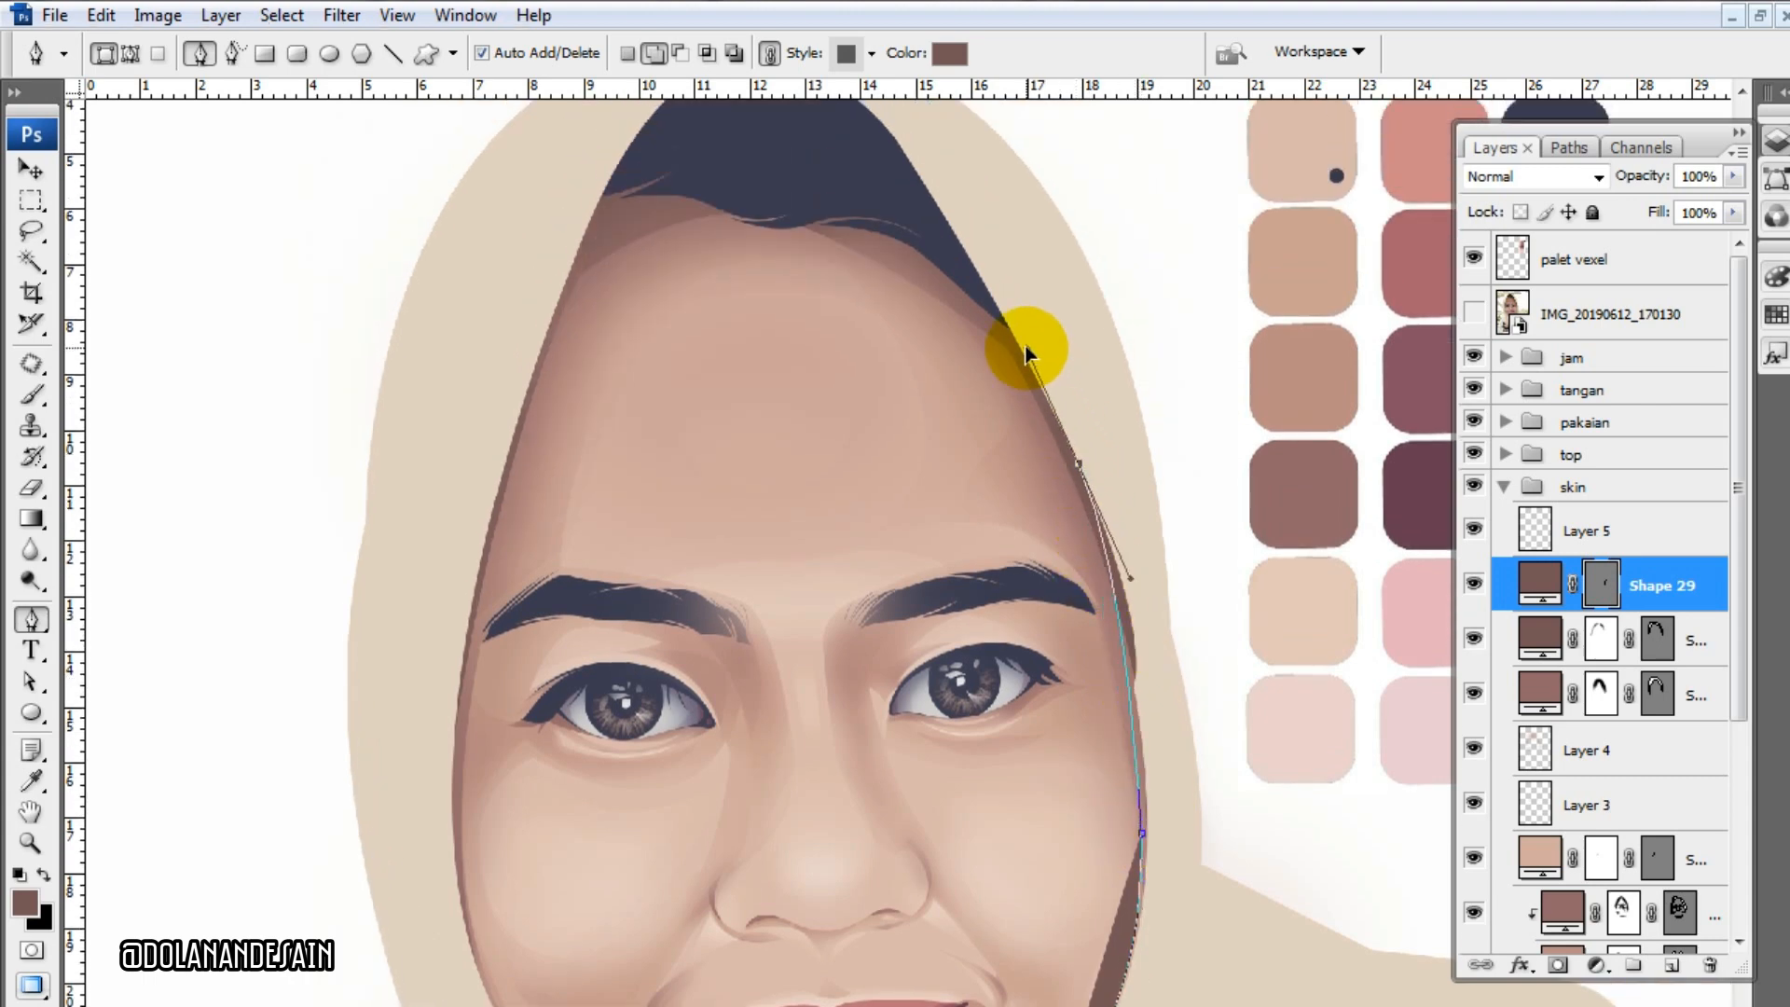
scroll(1138, 559, "down", 3)
left_click(1177, 755)
left_click(1060, 904)
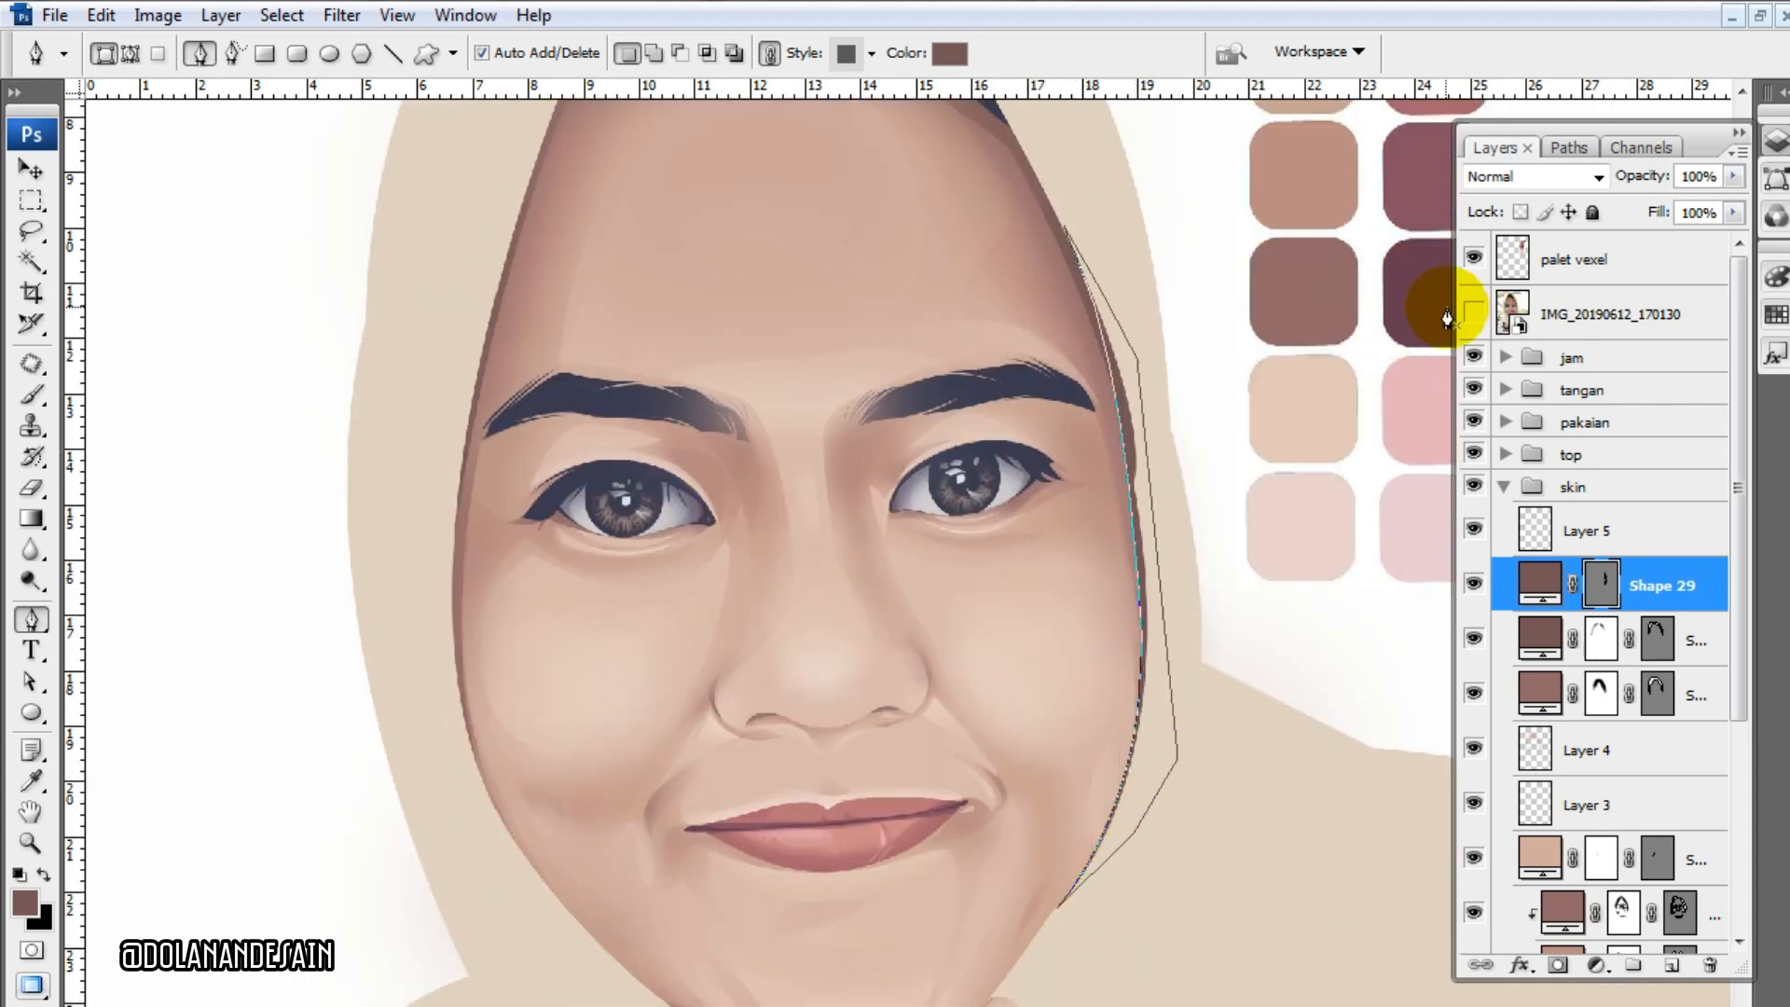
left_click(1471, 314)
left_click(1471, 314)
- Draw a closed dark brown shadow shape with the Pen tool along the chin's lower edge where it meets the hand
scroll(872, 580, "down", 4)
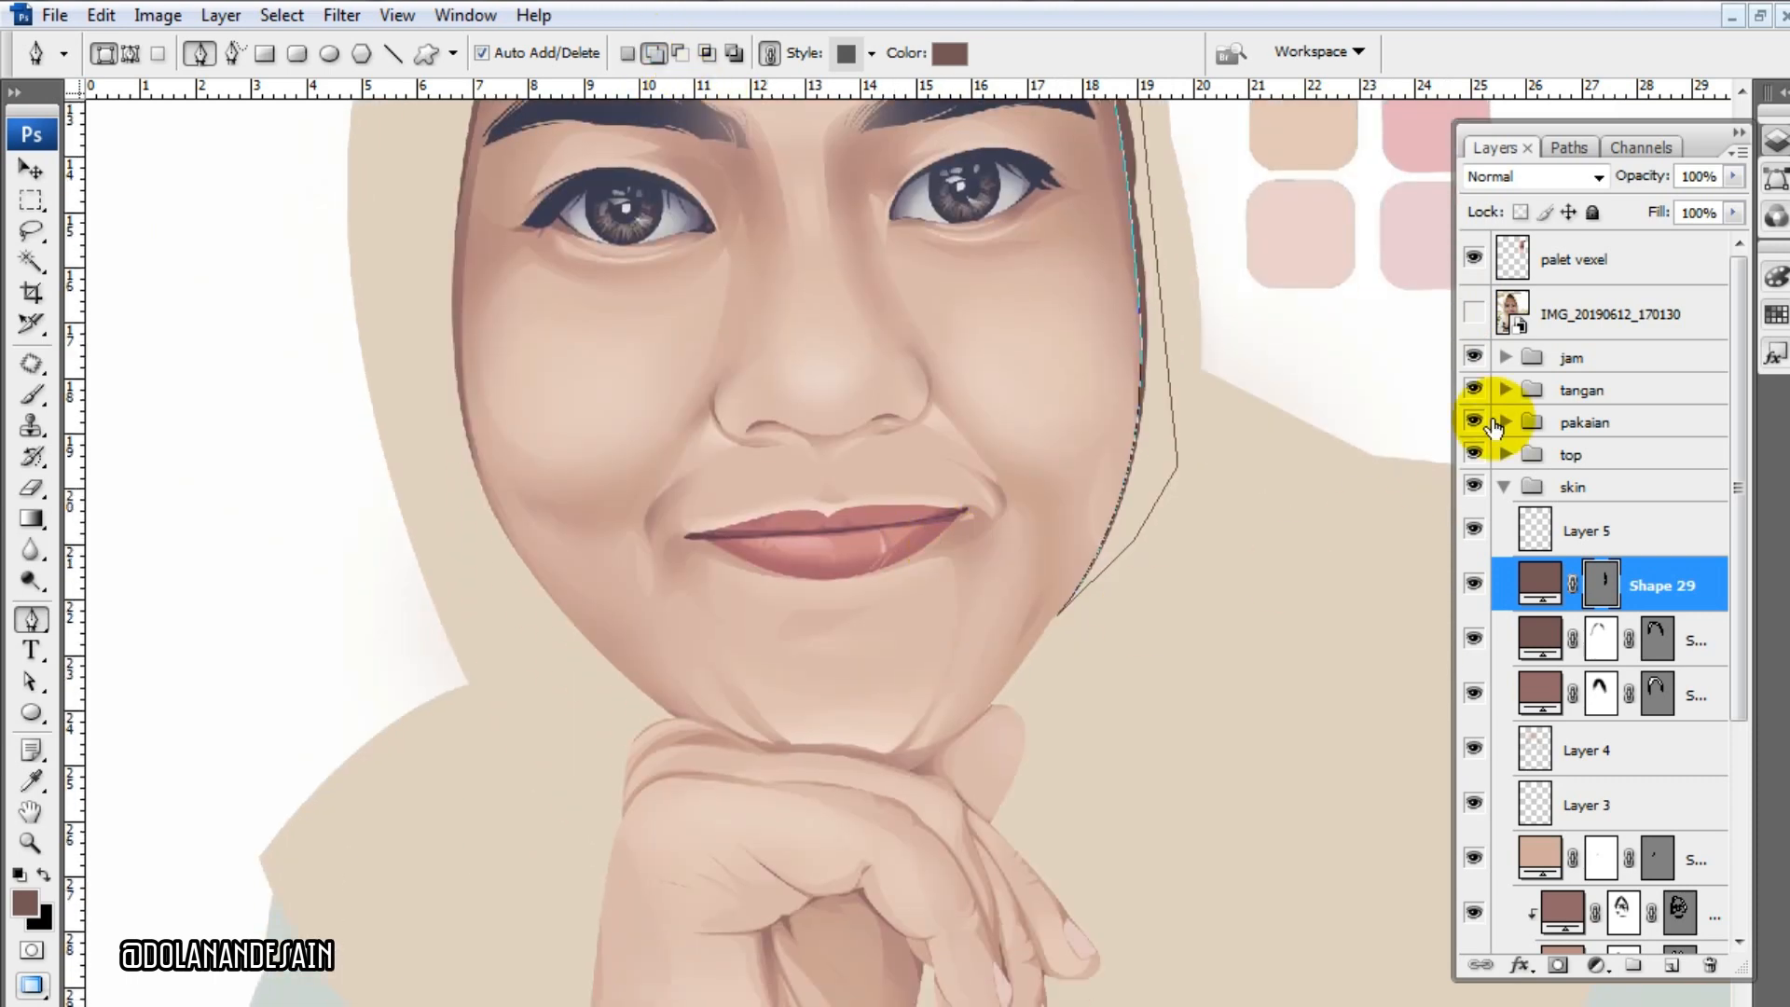
left_click(1471, 314)
left_click(1471, 314)
key("ctrl+plus")
key("ctrl+plus")
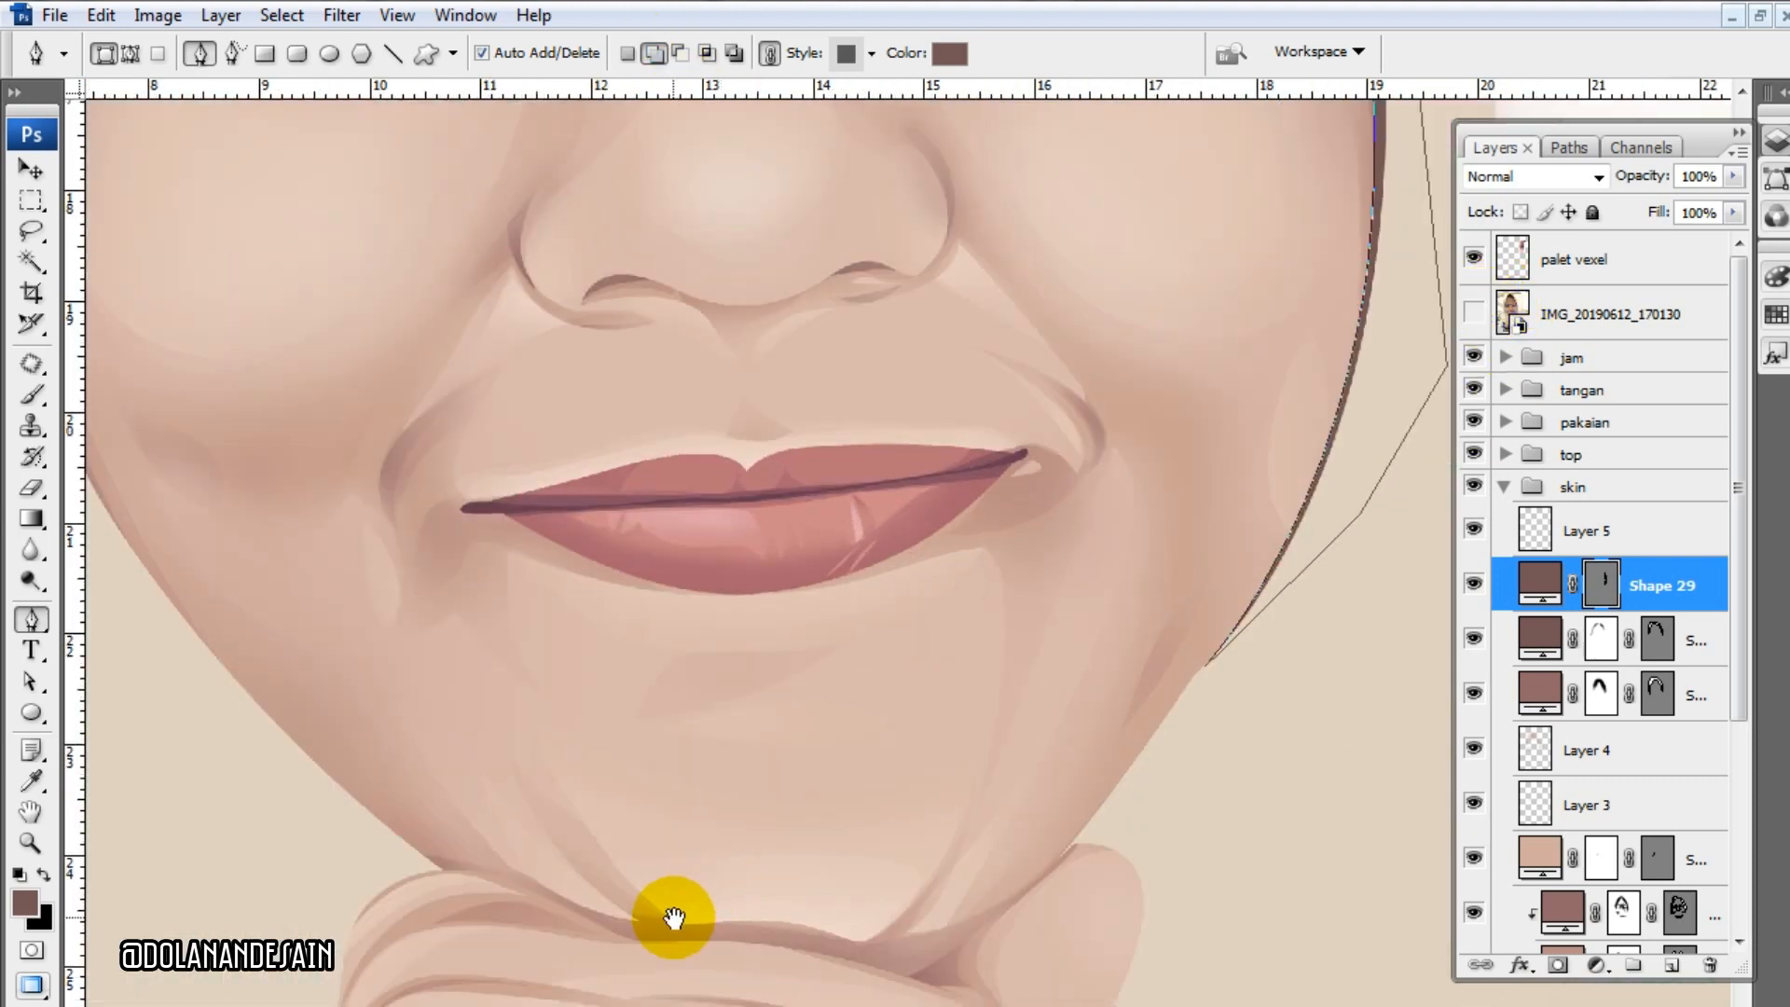
left_click_drag(671, 919, 695, 591)
left_click(447, 539)
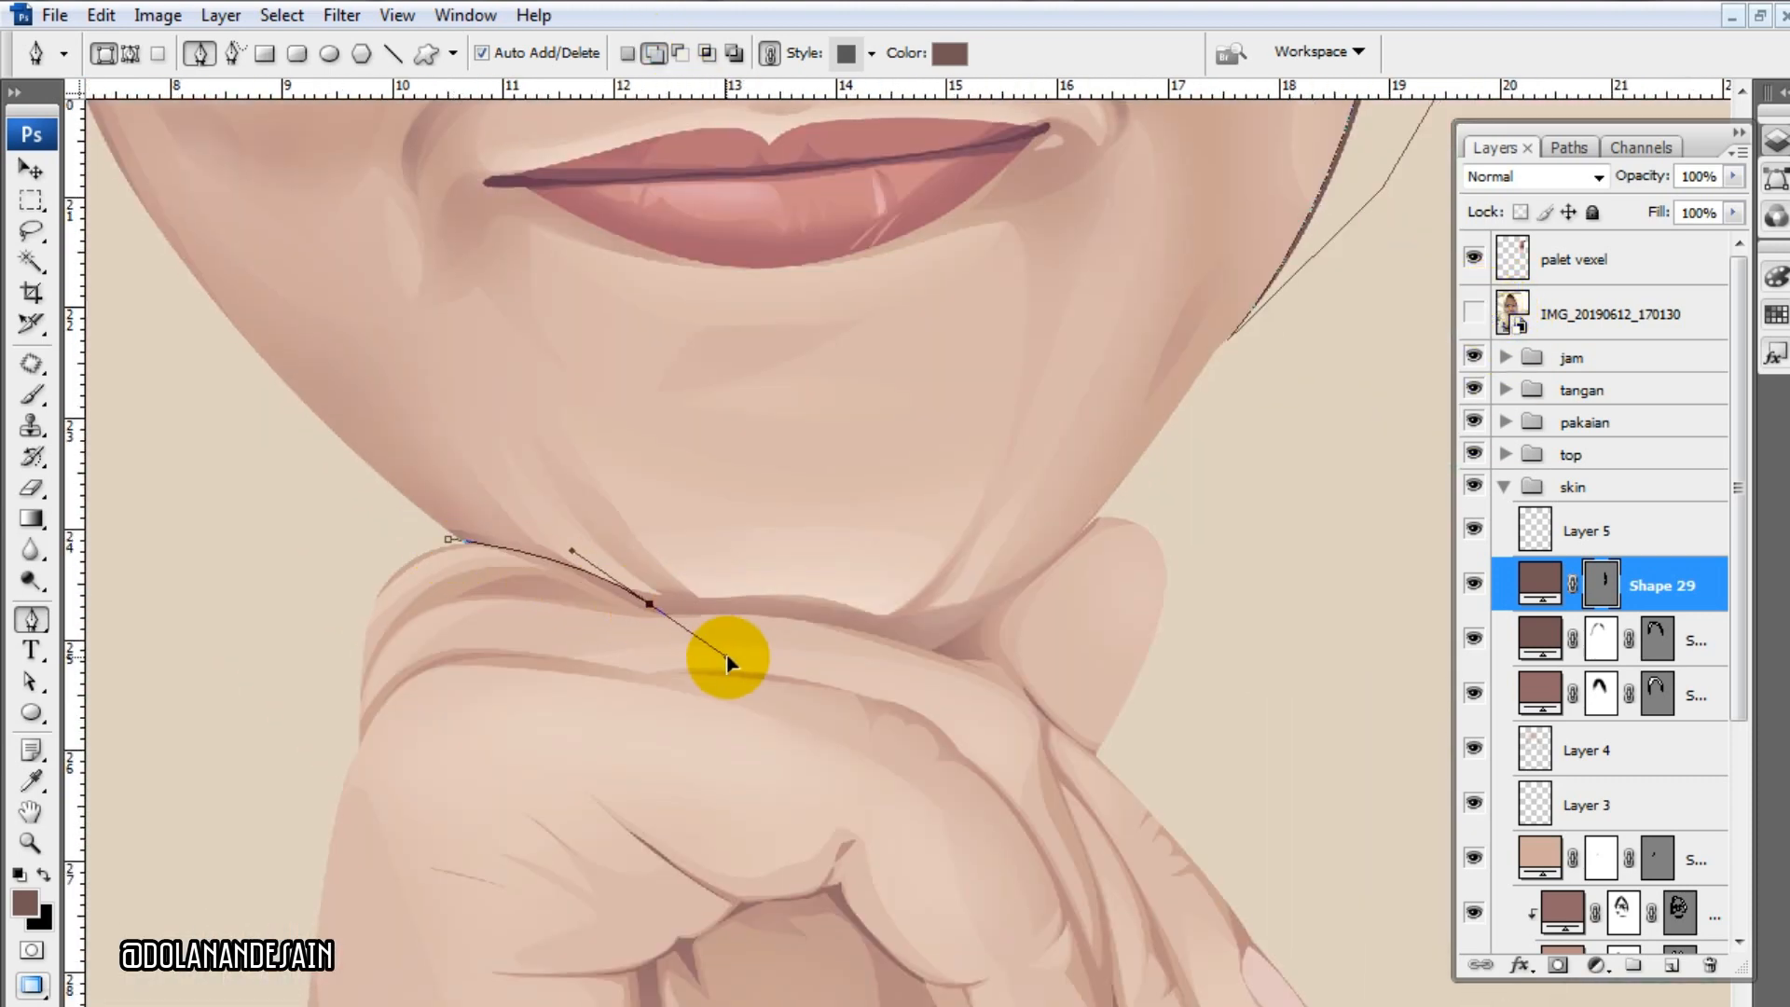
left_click_drag(727, 662, 643, 606)
left_click(1471, 314)
left_click(1471, 314)
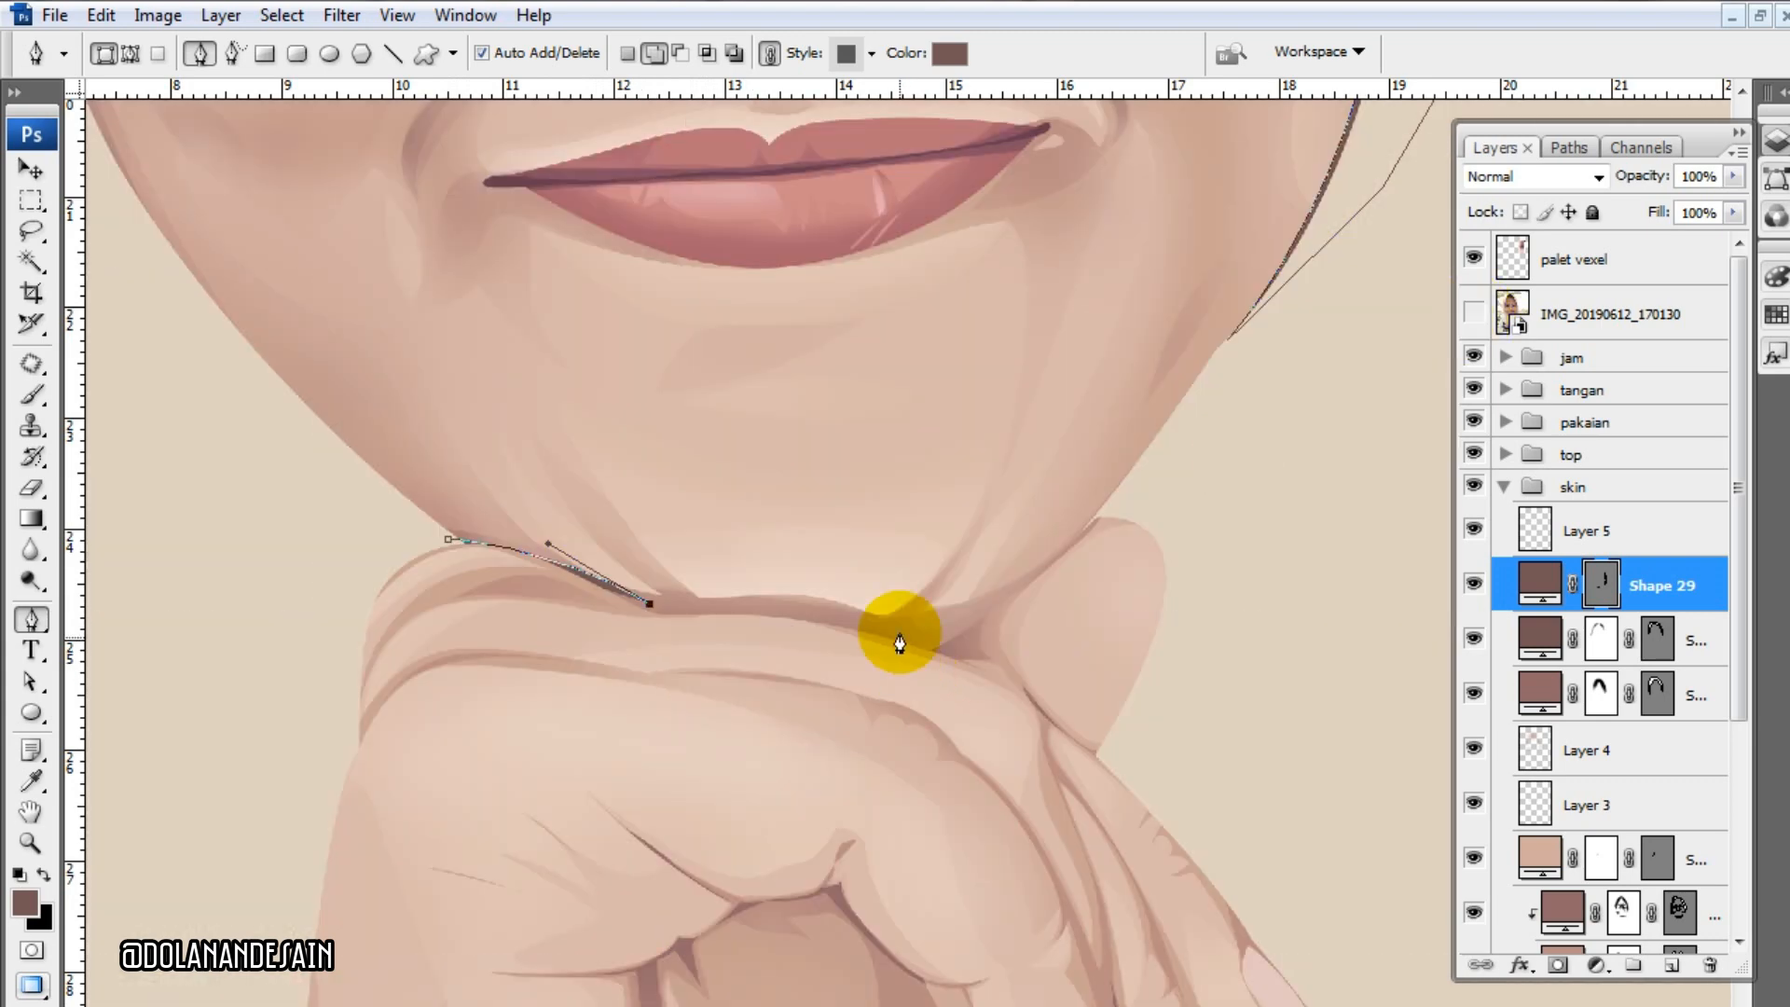
left_click_drag(921, 629, 945, 636)
left_click_drag(1034, 578, 1049, 562)
left_click(975, 724)
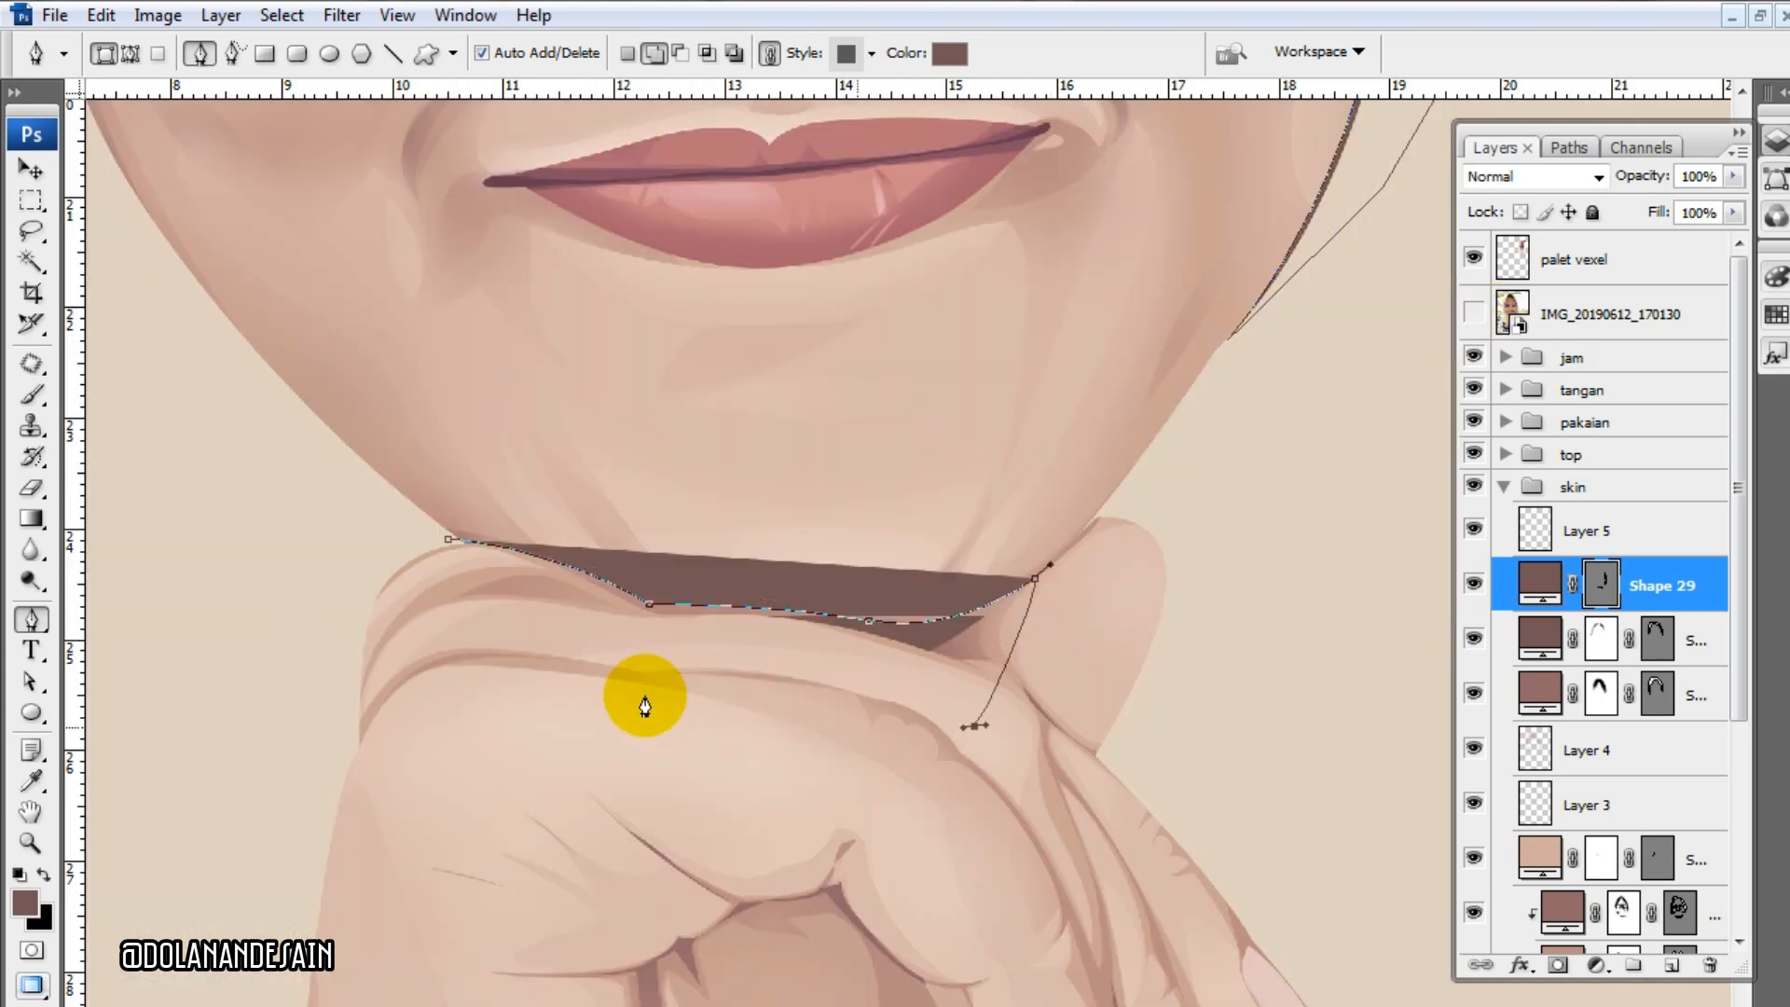
left_click(495, 651)
left_click(447, 539)
- Check the new chin and face-edge shadows against the reference photo, and hide the Shape 29 path outline
left_click_drag(365, 436, 728, 787)
left_click_drag(747, 455, 569, 751)
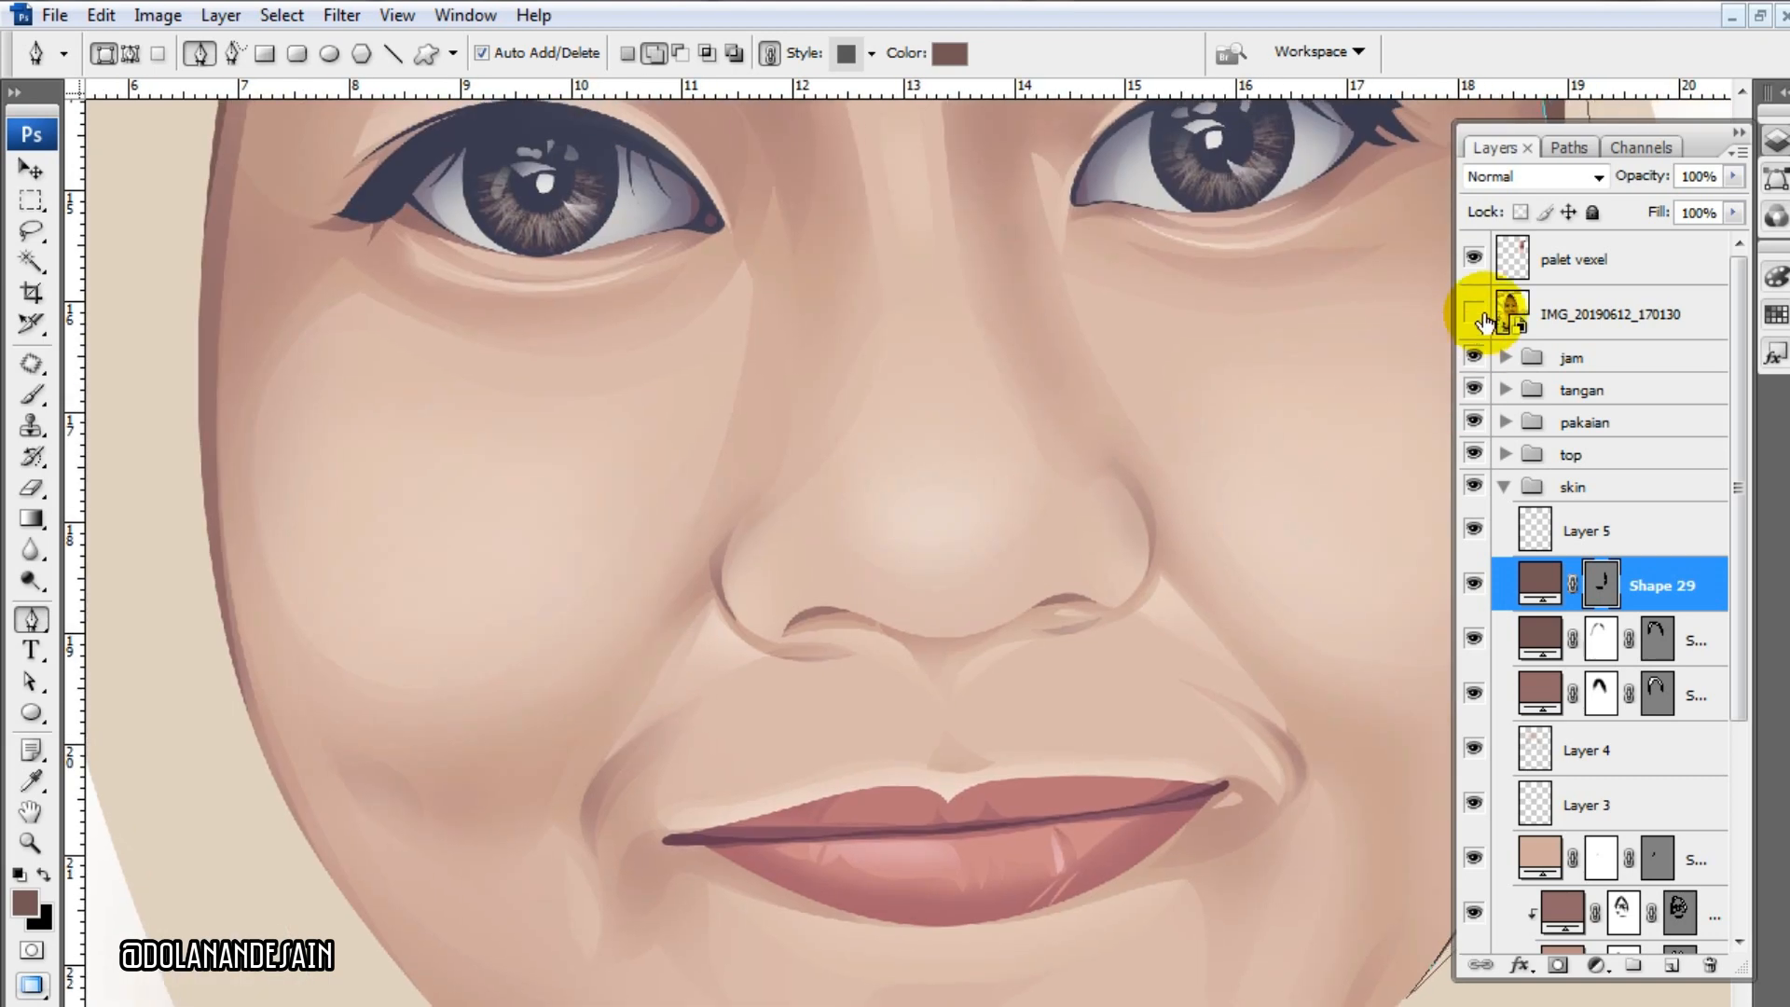
left_click(1473, 314)
left_click(1473, 314)
key("ctrl+minus")
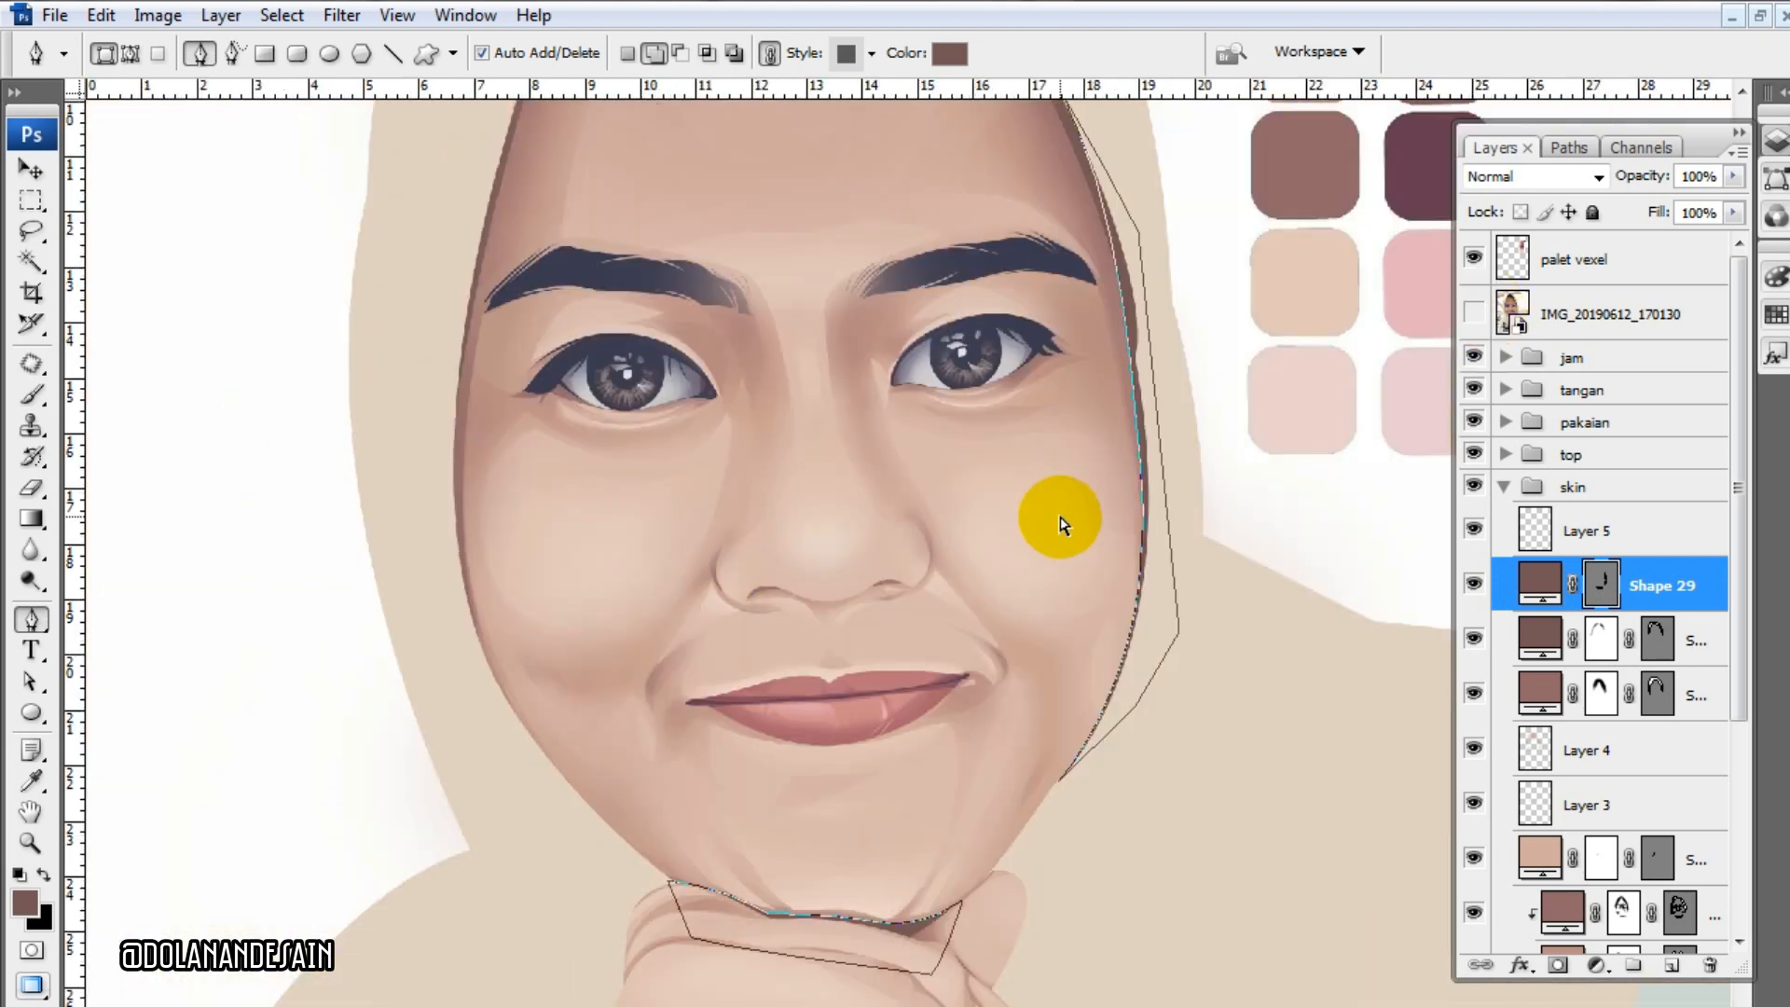
left_click(1473, 314)
left_click(1473, 314)
left_click_drag(727, 393, 659, 669)
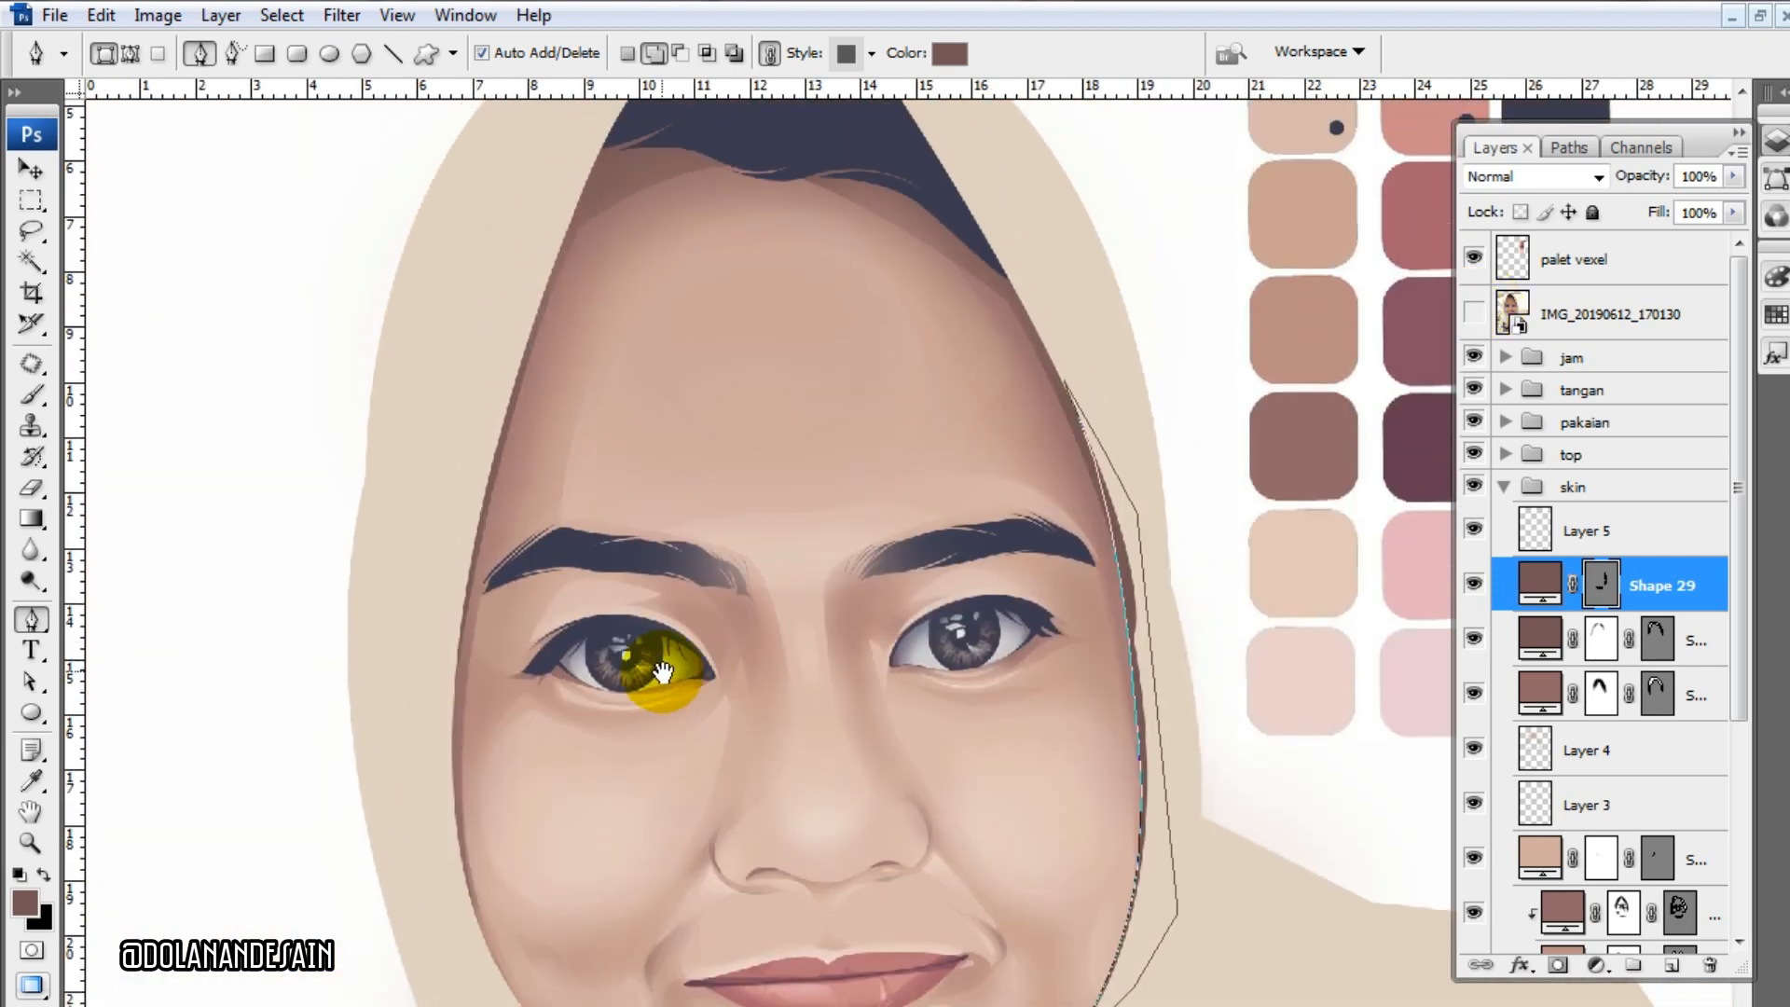
left_click(1600, 580)
left_click_drag(1155, 701, 1126, 500)
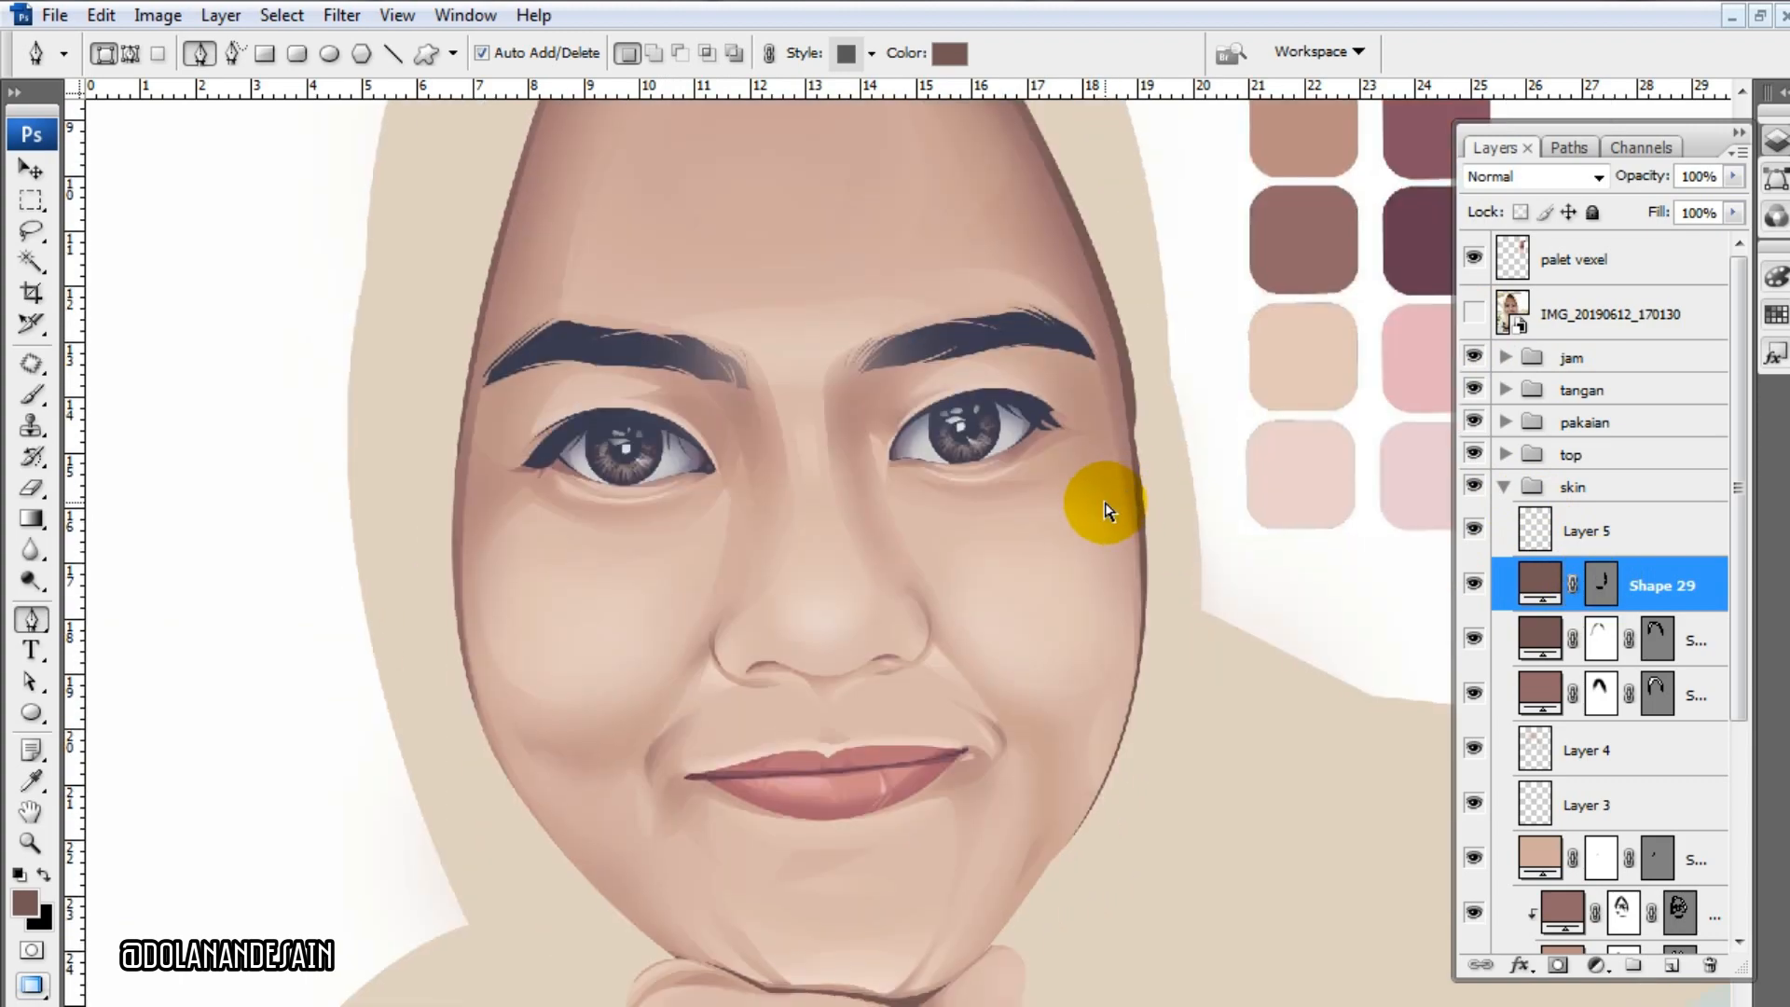
- Compare the whole face's shading with the reference photo at several magnifications, looking closely at the nose and eye area
key("ctrl+minus")
key("ctrl+minus")
left_click_drag(1086, 657, 1082, 545)
key("ctrl+plus")
key("ctrl+plus")
key("ctrl+minus")
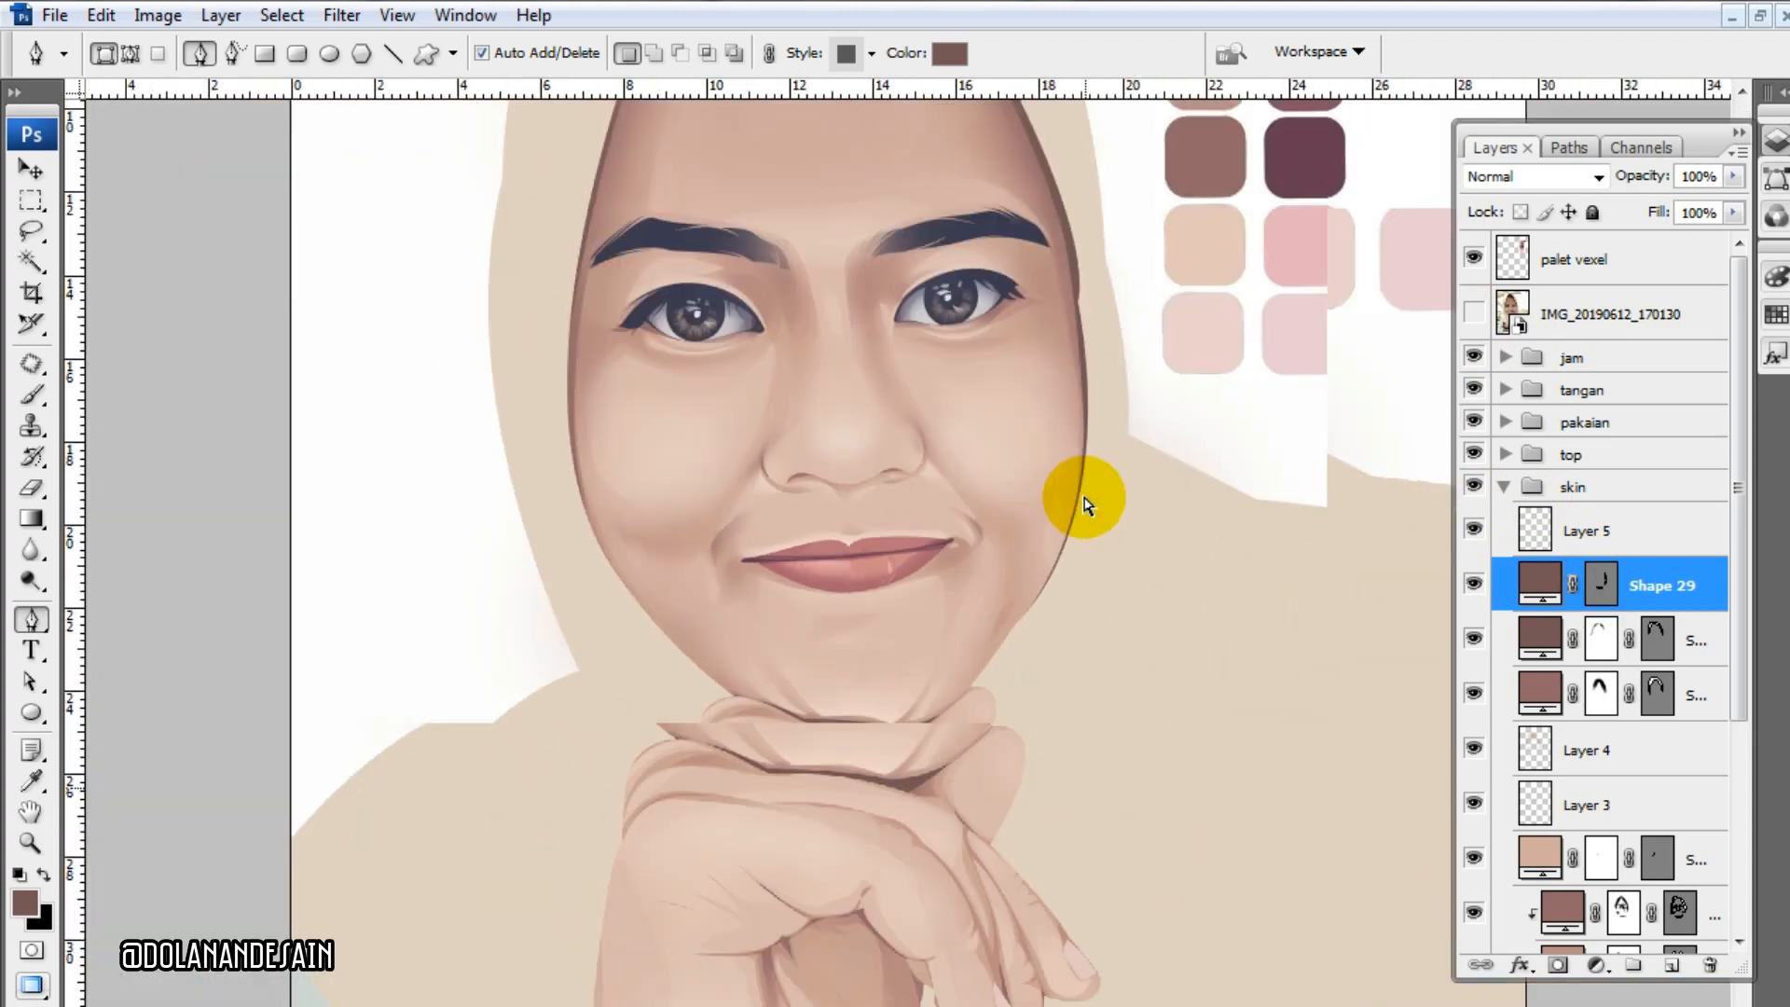
key("ctrl+minus")
left_click(1473, 314)
left_click(1473, 314)
key("ctrl+plus")
key("ctrl+plus")
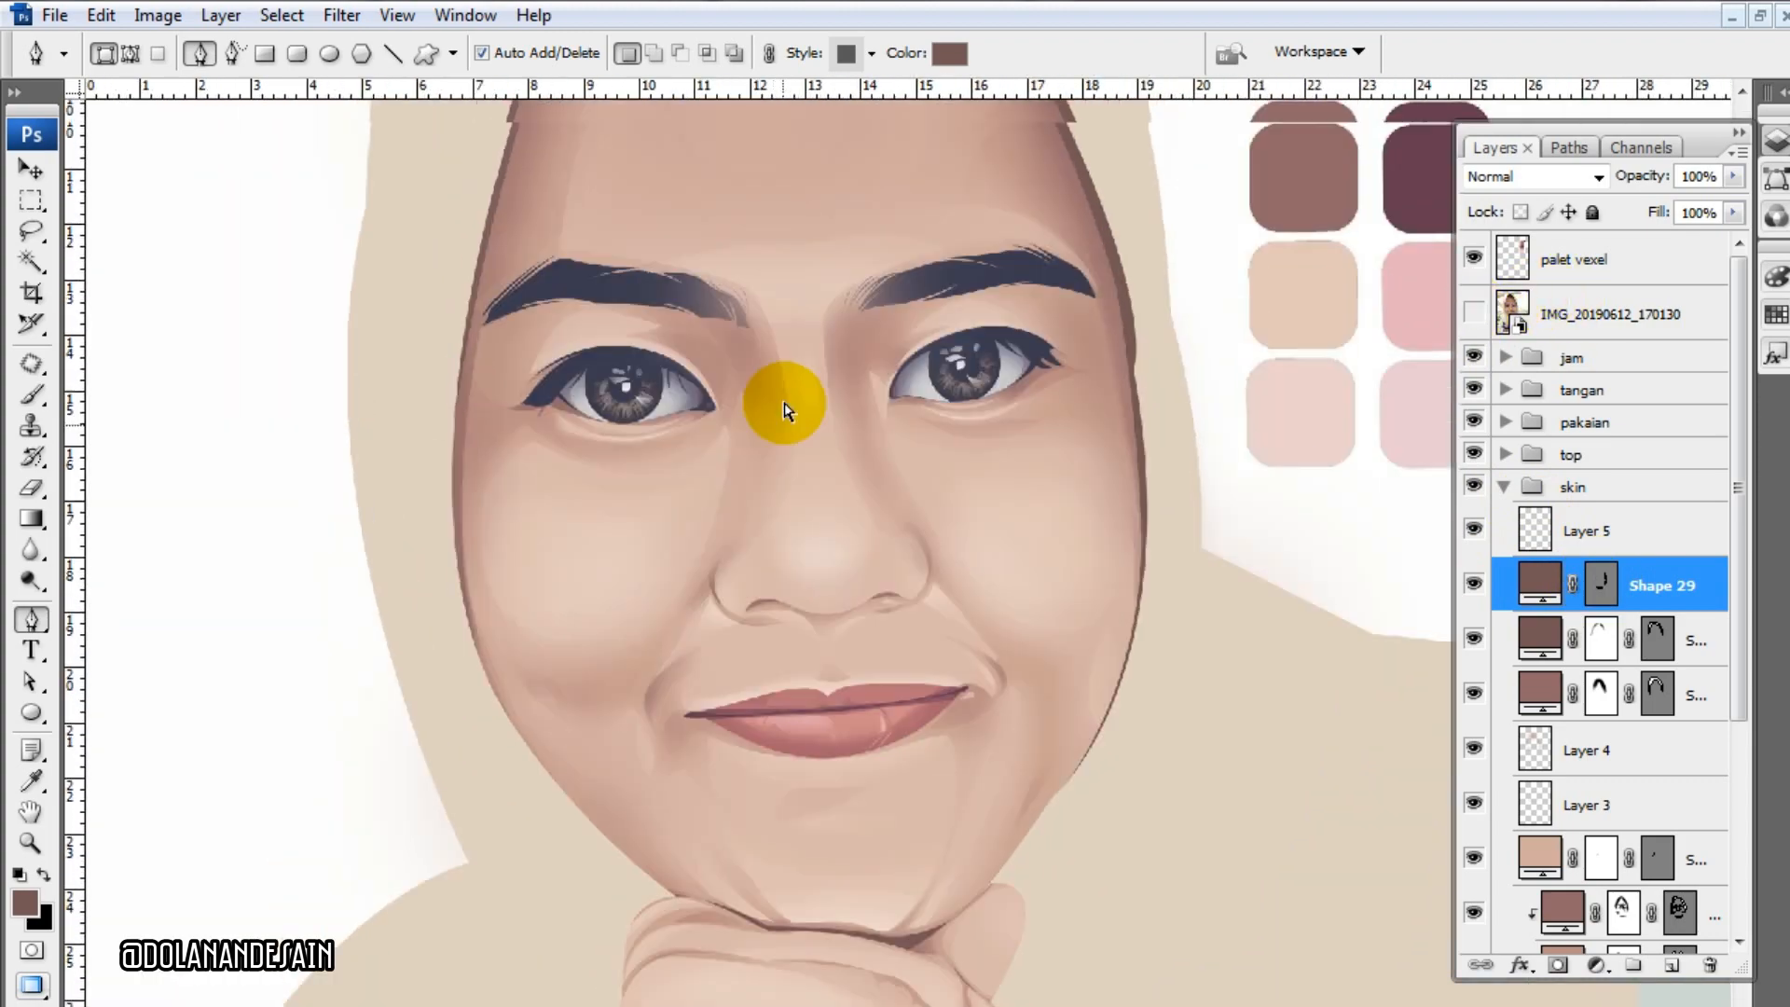
key("ctrl+plus")
left_click(1473, 314)
left_click(1473, 315)
- Refine the shading along the nose bridge by painting on the mid skin-tone shape's layer mask with a soft brush of size 80
scroll(1626, 732, "down", 5)
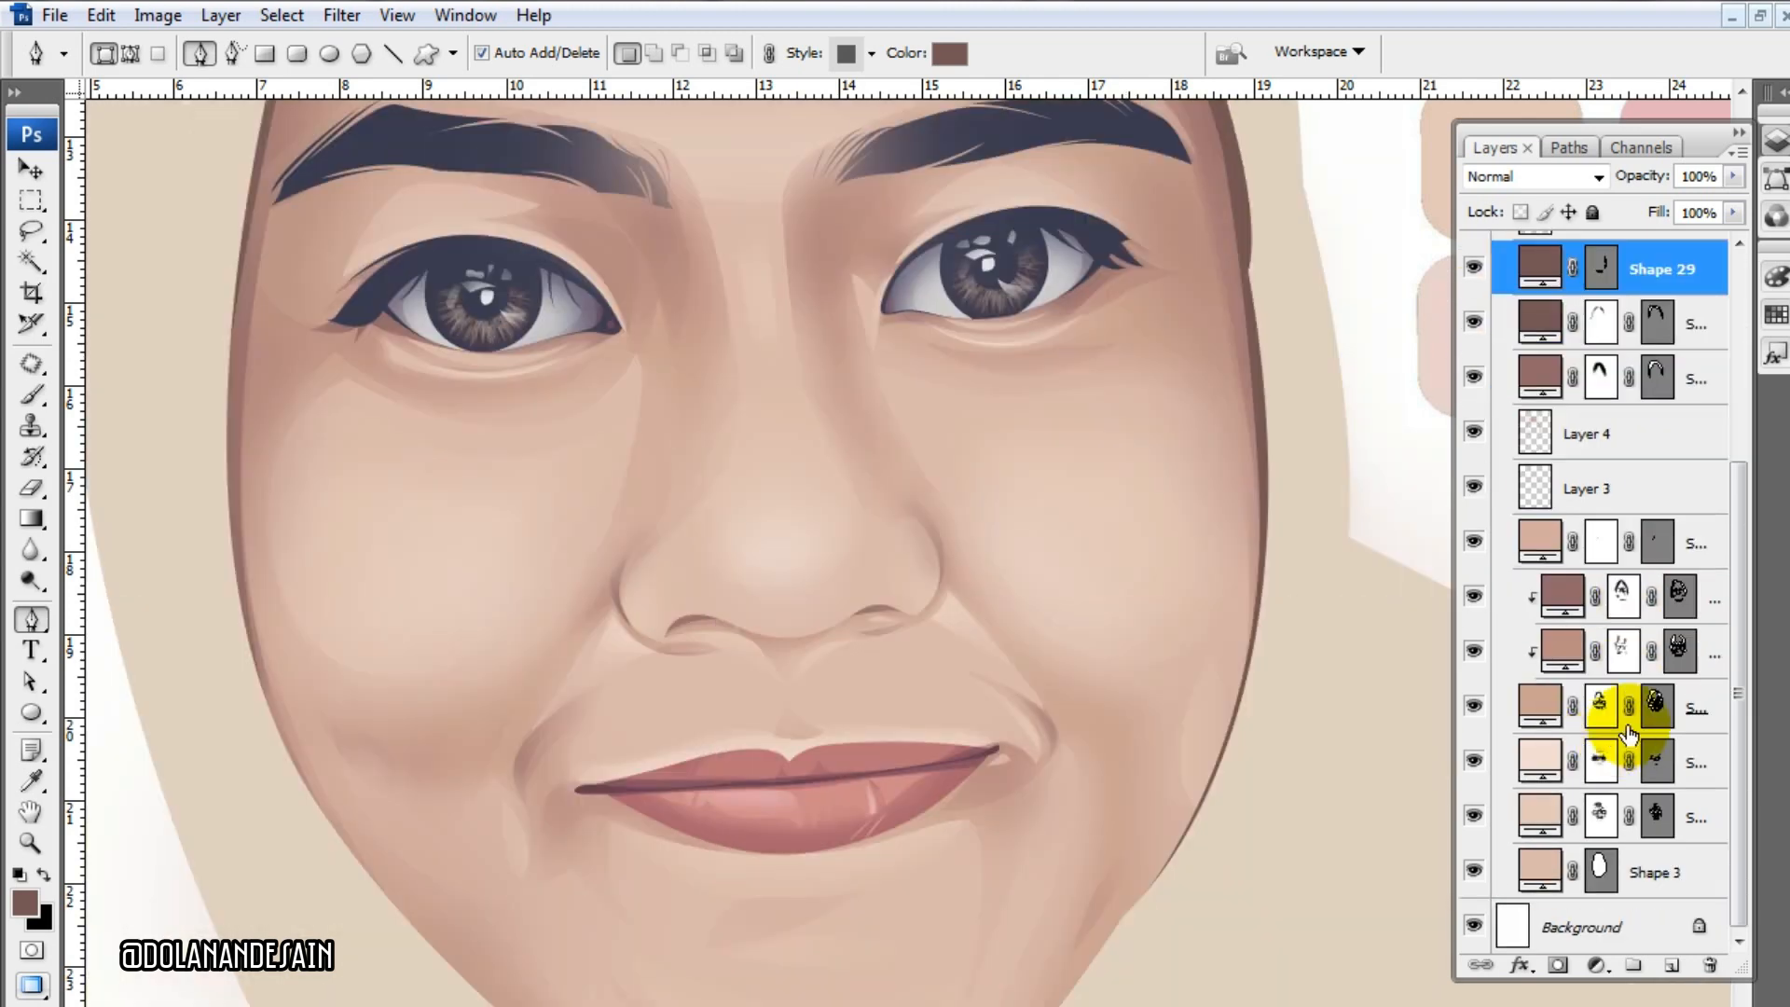
left_click(1652, 708)
left_click(1652, 708)
key("b")
key("x")
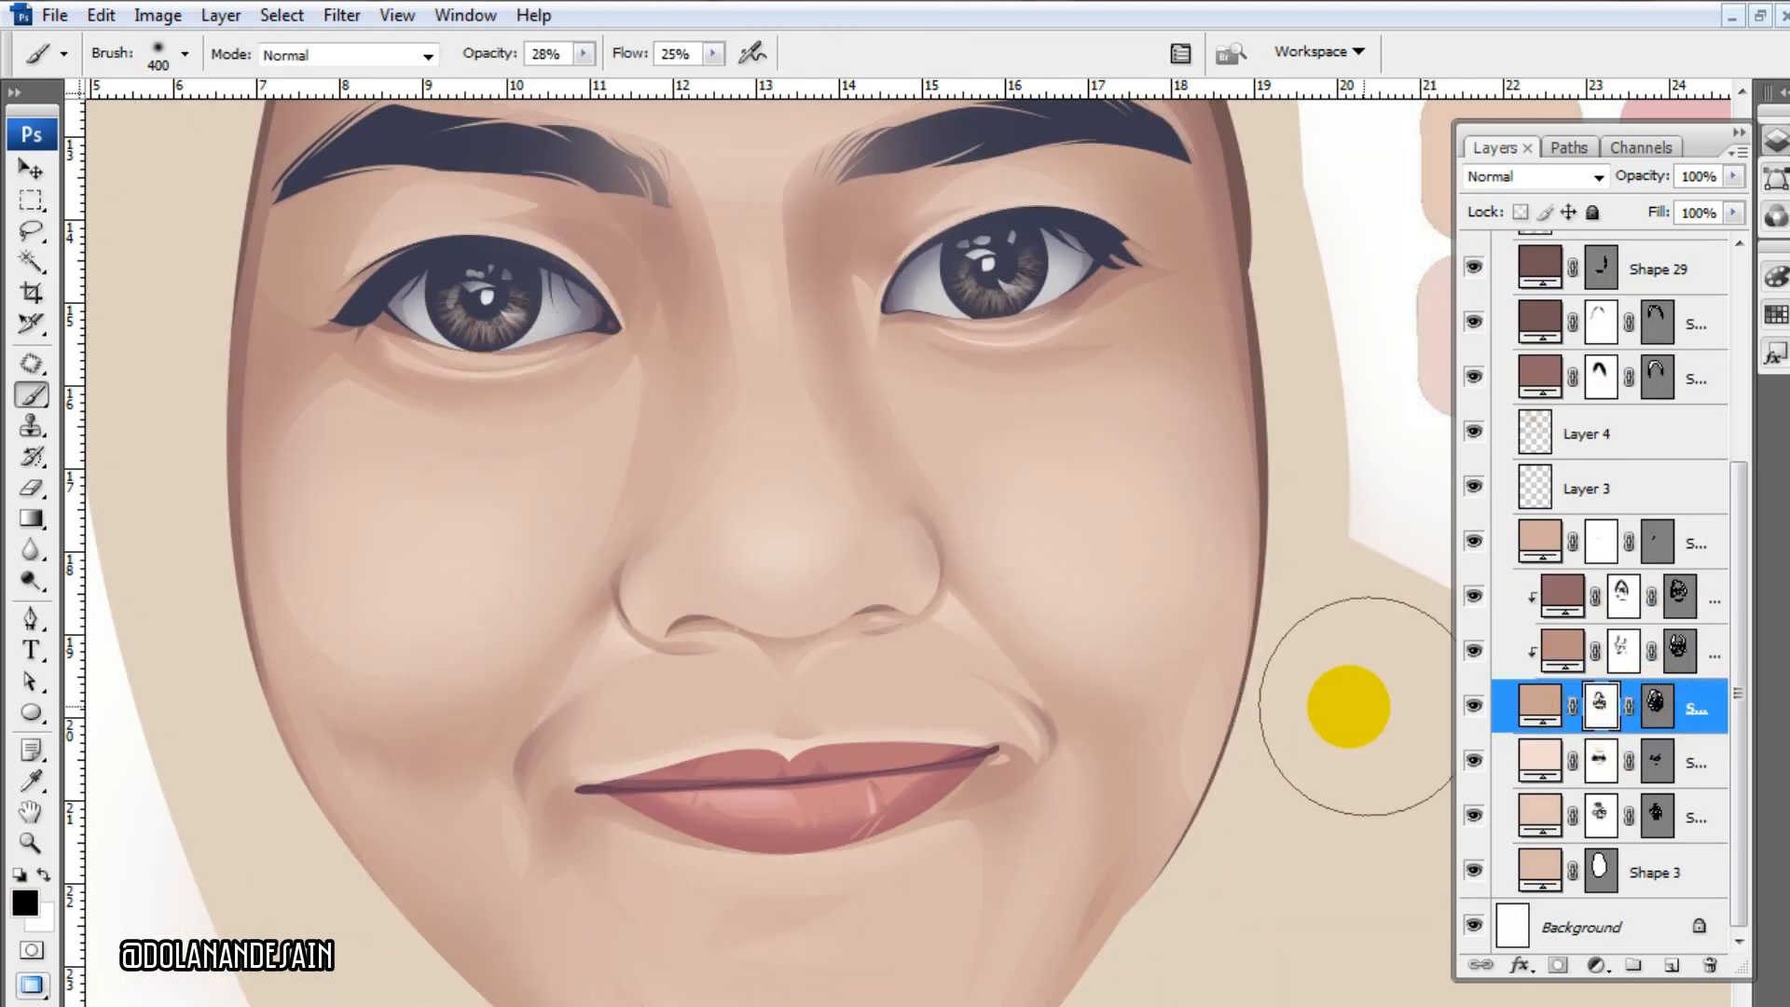
key("bracketleft")
key("bracketleft")
key("bracketleft")
key("bracketleft")
key("bracketleft")
key("bracketleft")
key("bracketleft")
key("bracketleft")
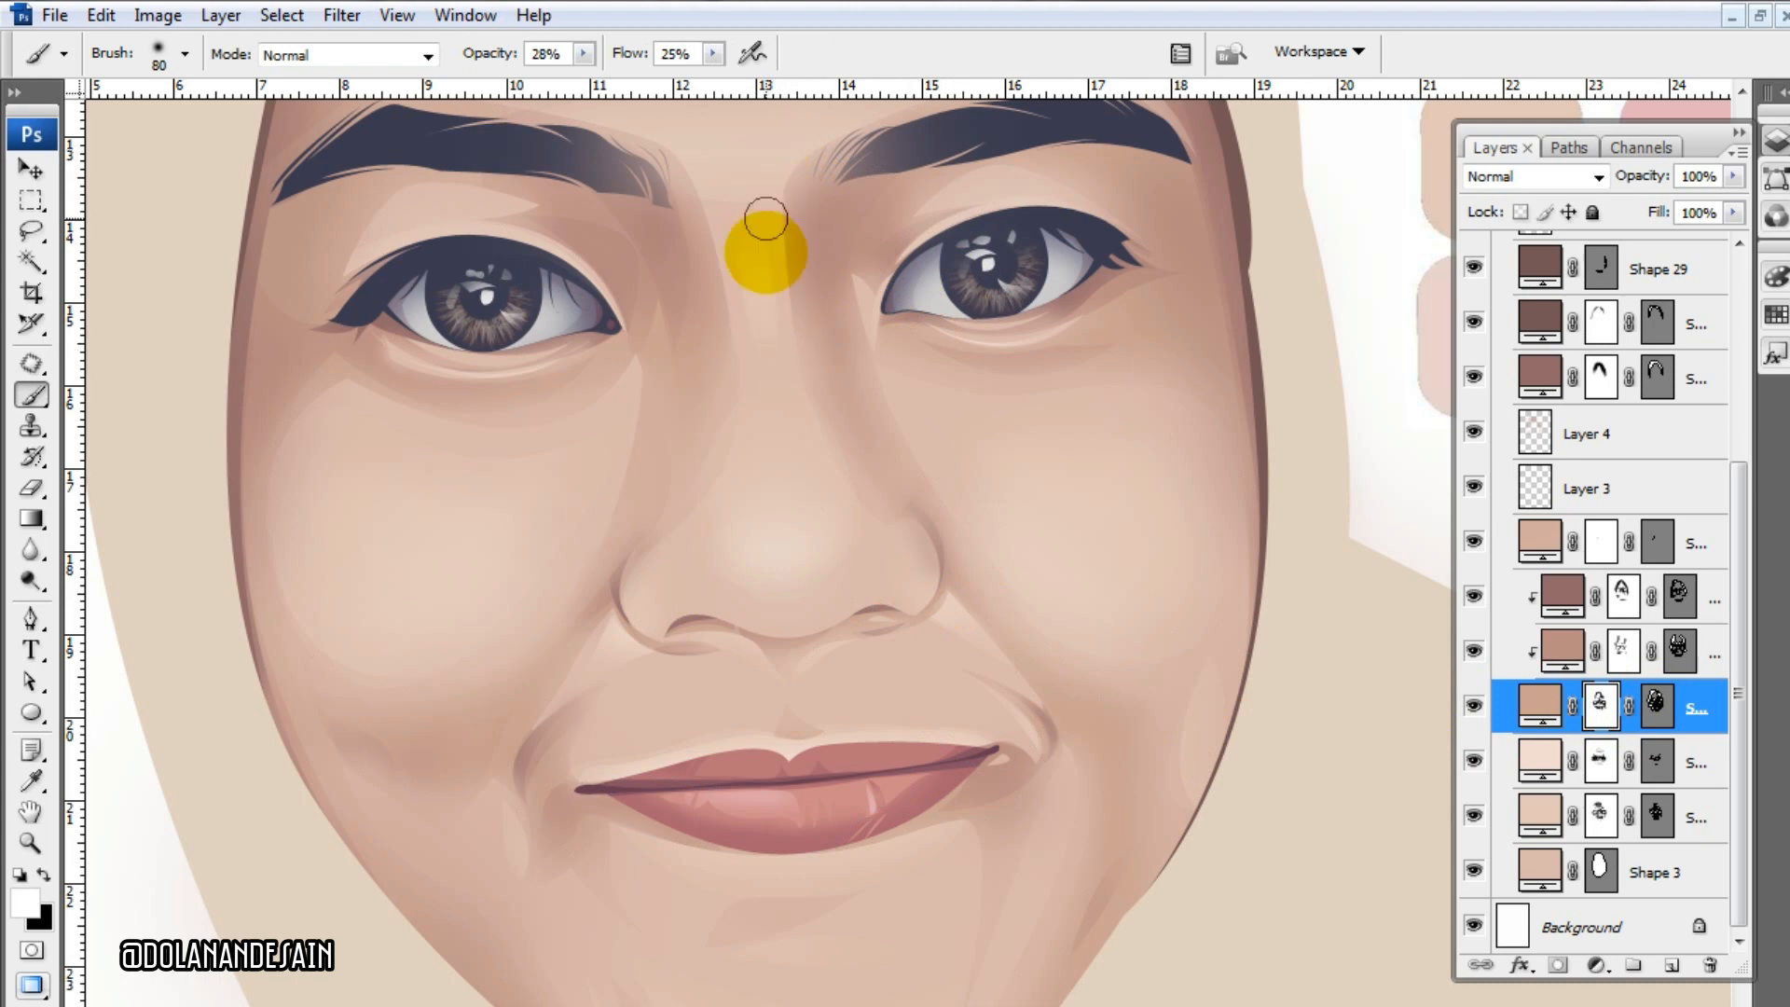
mouse_move(765, 219)
left_mouse_down()
mouse_move(784, 293)
mouse_move(772, 181)
left_mouse_up()
mouse_move(770, 363)
left_mouse_down()
mouse_move(786, 429)
mouse_move(788, 149)
mouse_move(795, 422)
mouse_move(740, 233)
mouse_move(732, 490)
left_mouse_up()
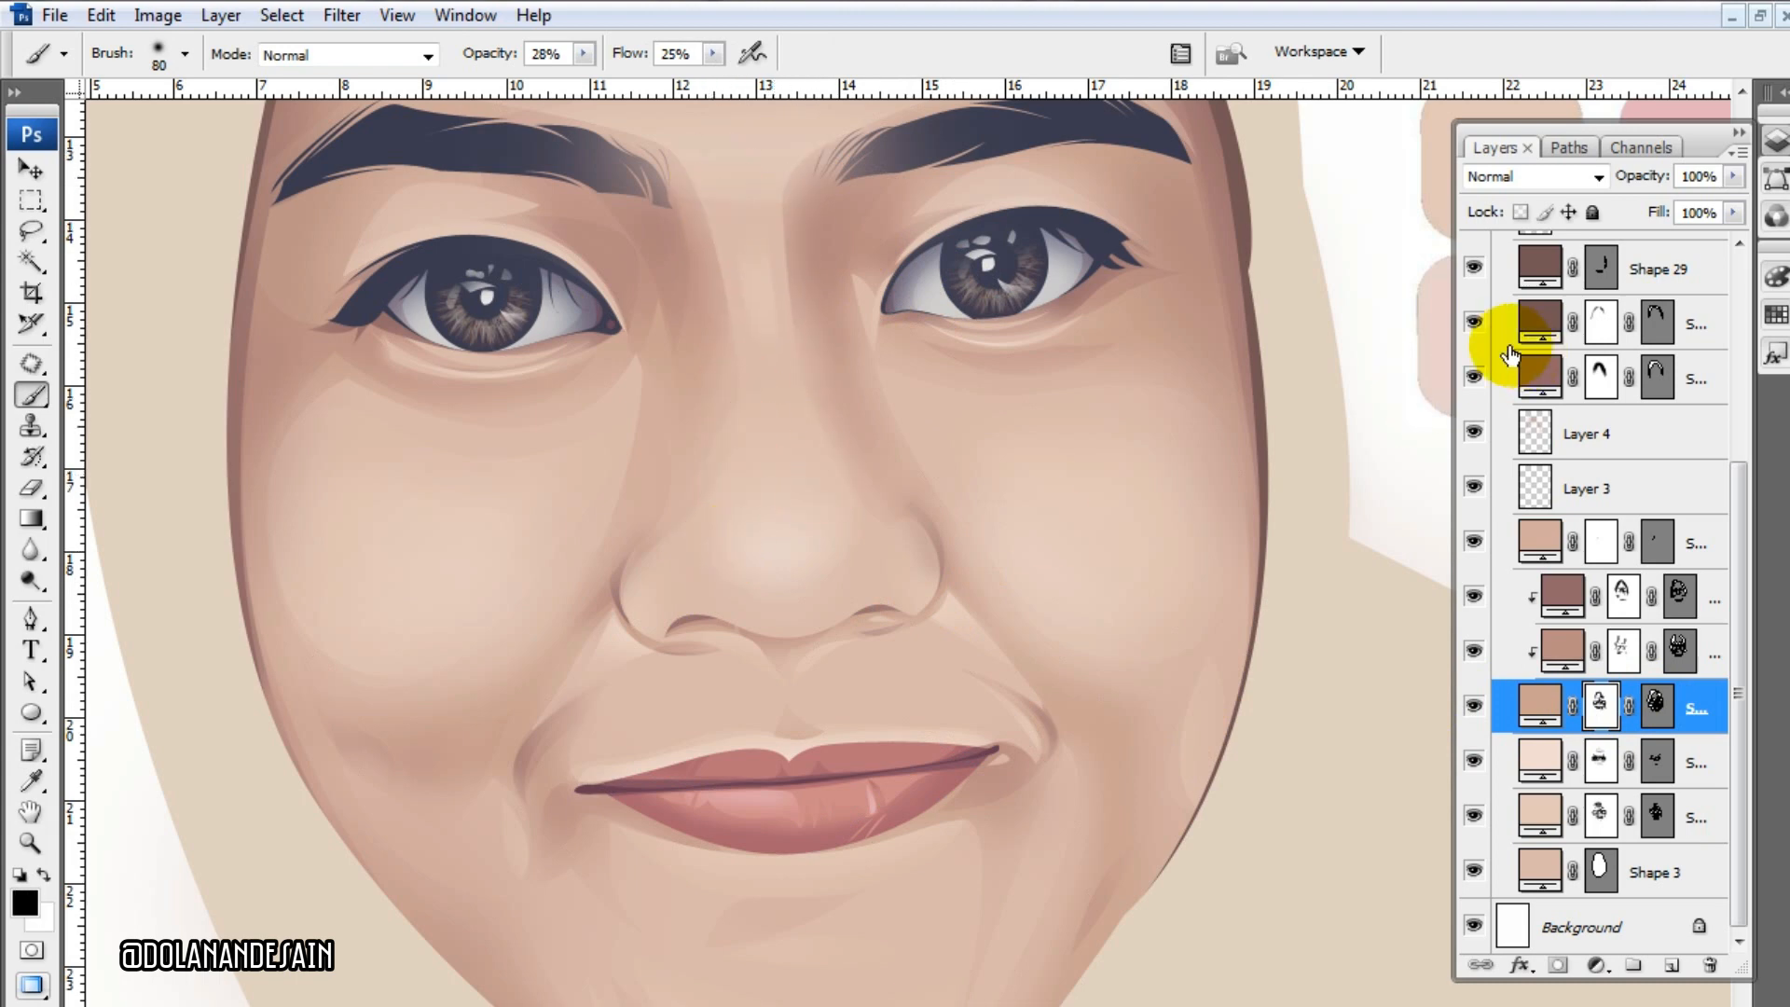
- Check the nose against the reference photo and touch up the shading beside the nose bridge on the same layer mask
scroll(1499, 316, "up", 5)
left_click(1473, 314)
left_click(1473, 314)
mouse_move(870, 444)
left_mouse_down()
mouse_move(864, 533)
mouse_move(819, 387)
mouse_move(852, 466)
left_mouse_up()
key("x")
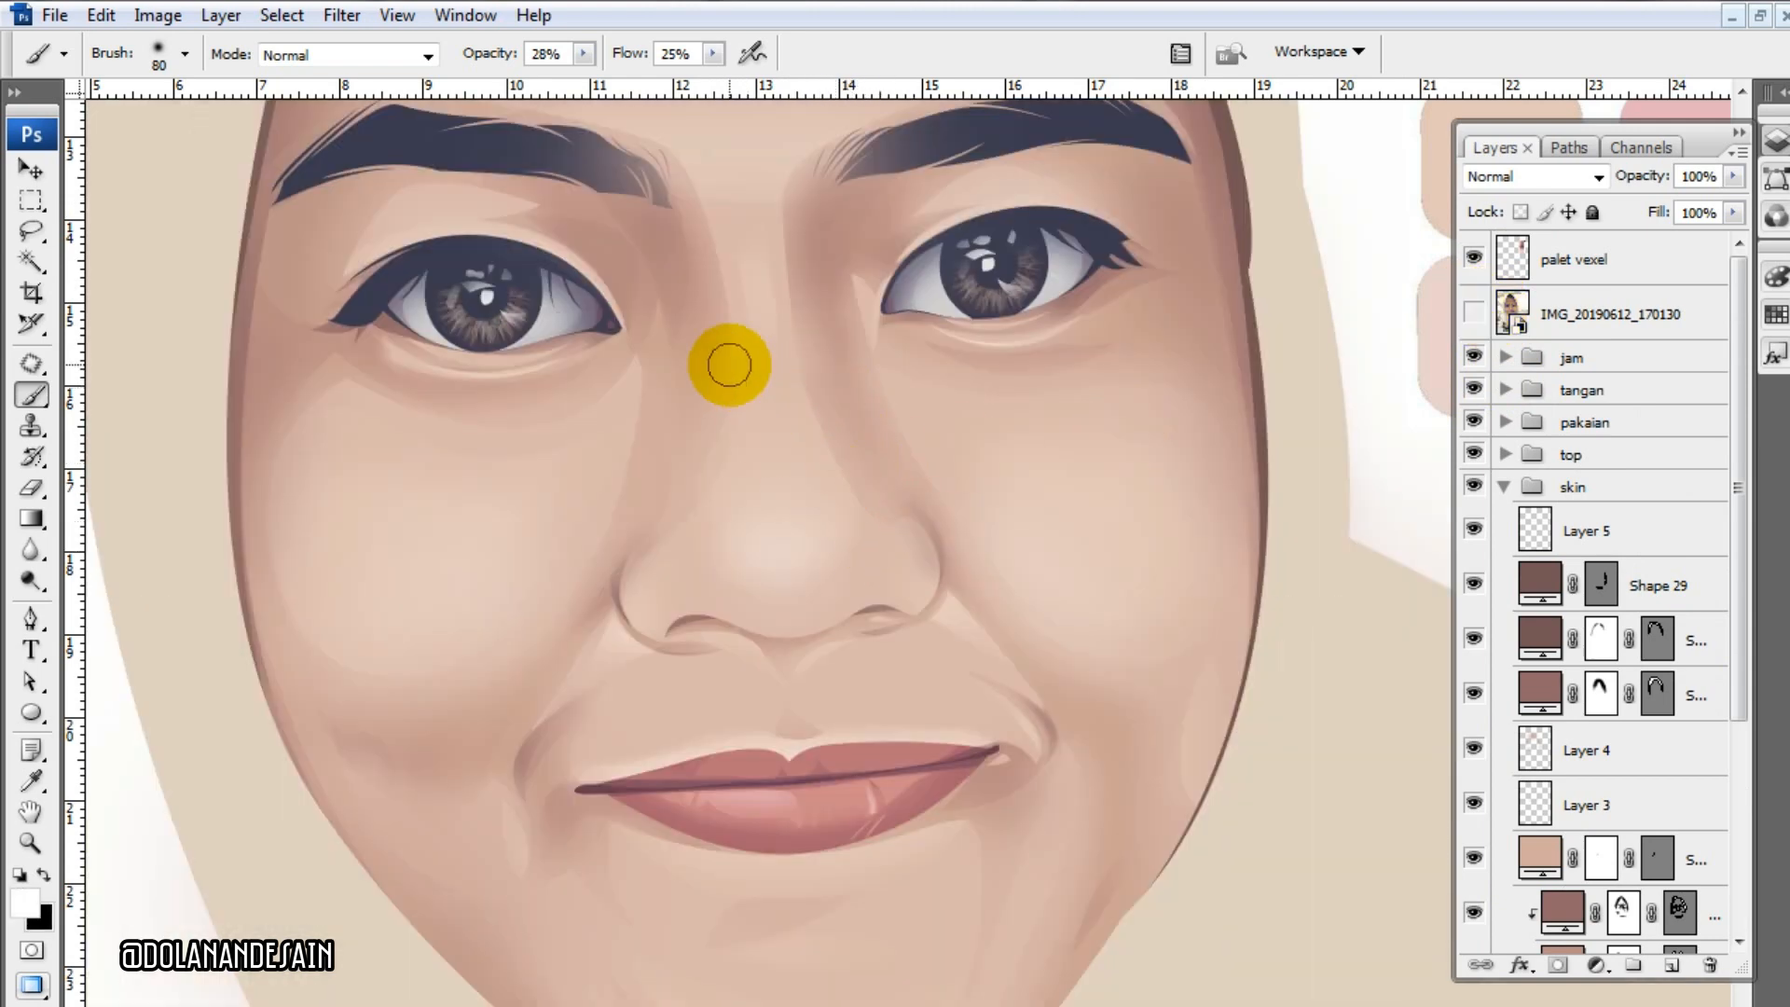
- Examine the finished skin shading on the face and hand against the reference photo, up close and in the full portrait
key("ctrl+minus")
key("ctrl+minus")
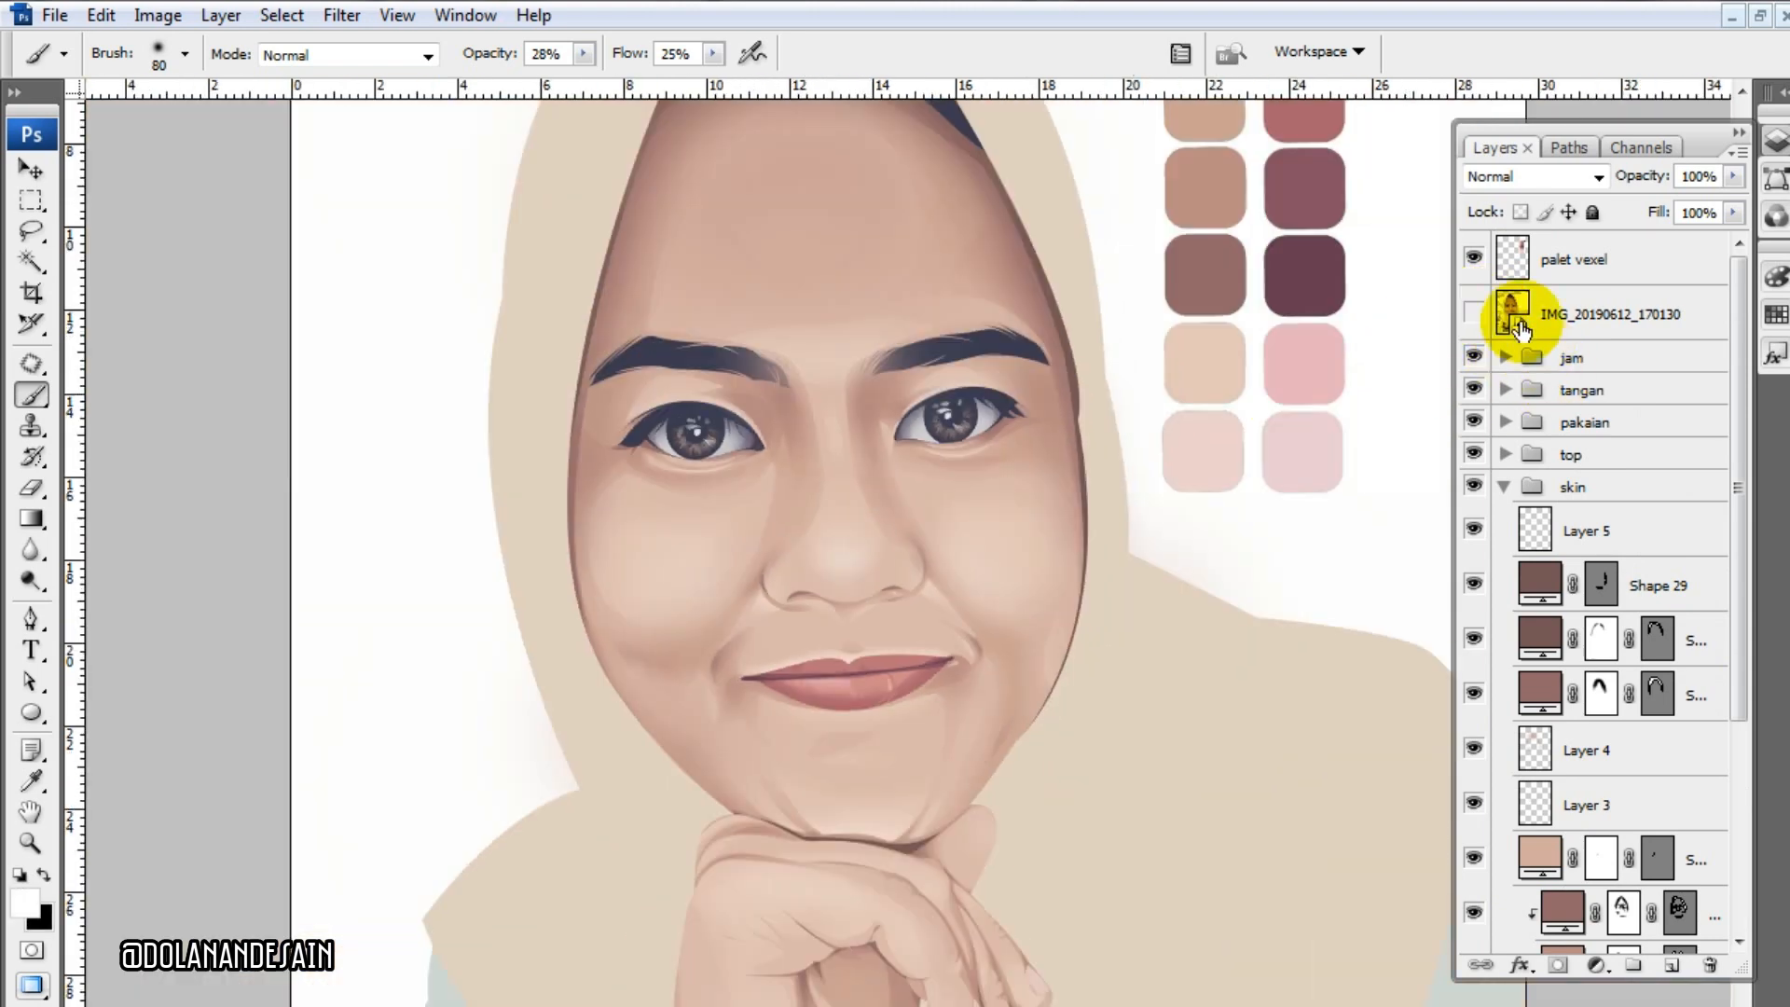
left_click(1473, 315)
left_click(1473, 314)
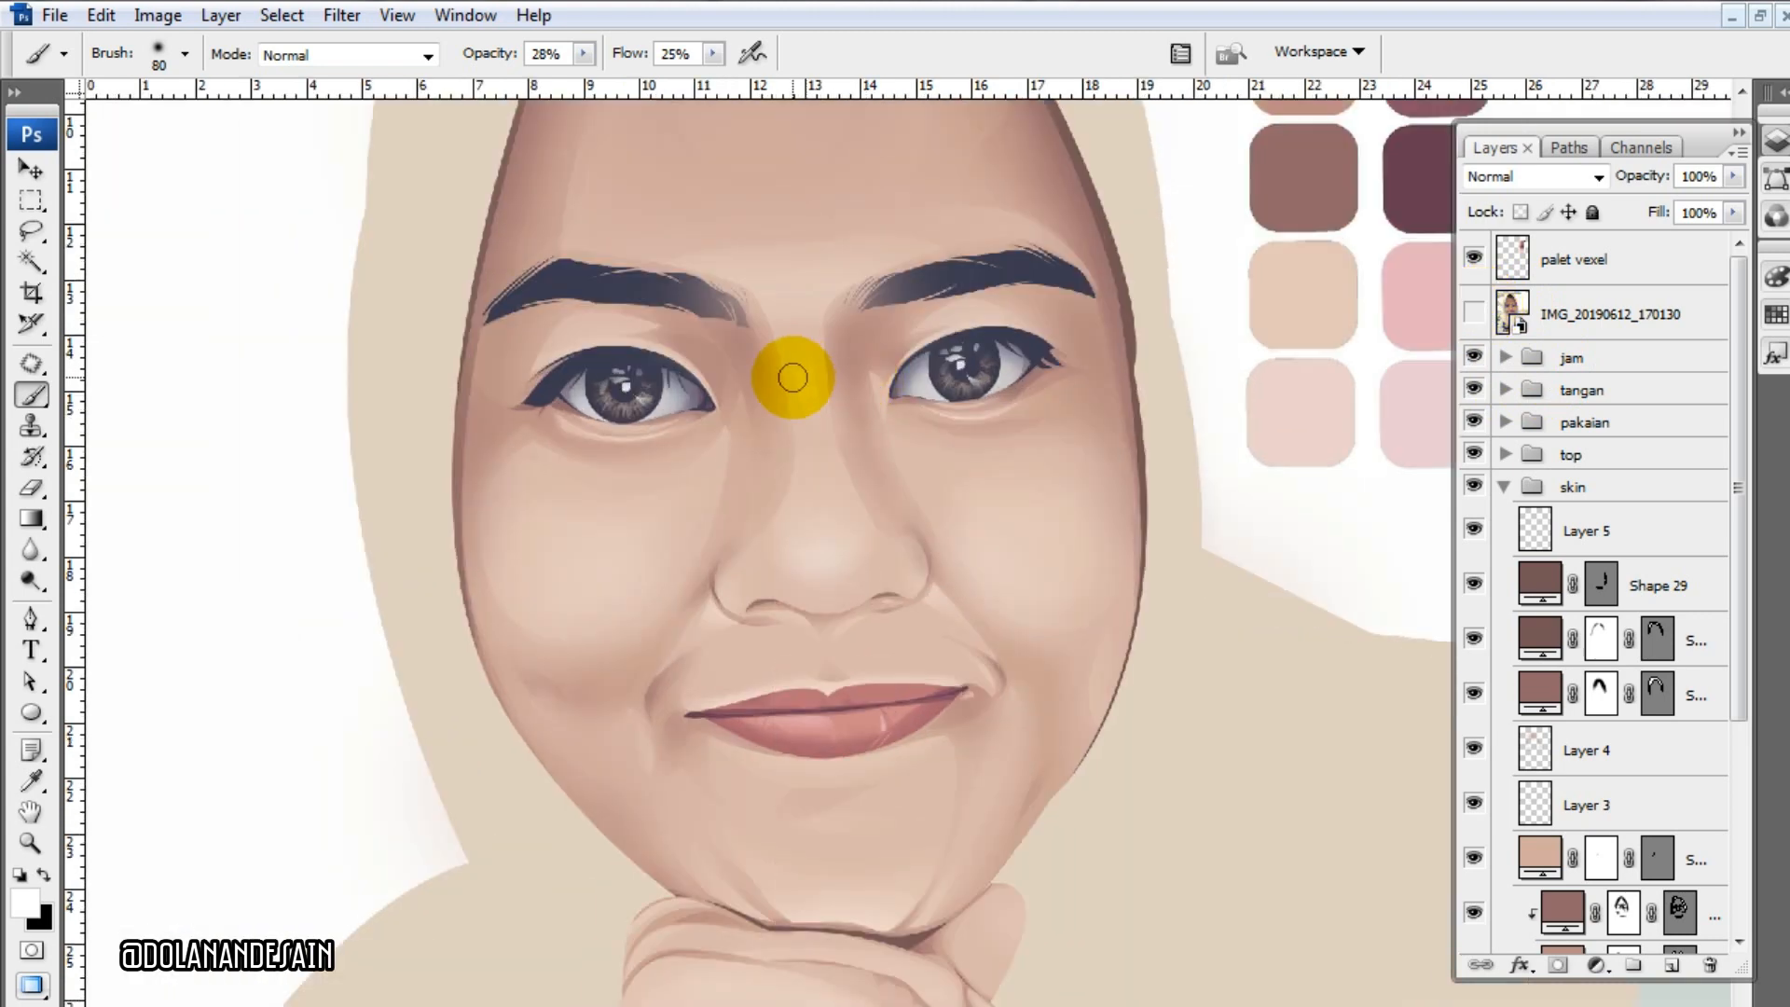
key("ctrl+minus")
key("ctrl+minus")
key("ctrl+minus")
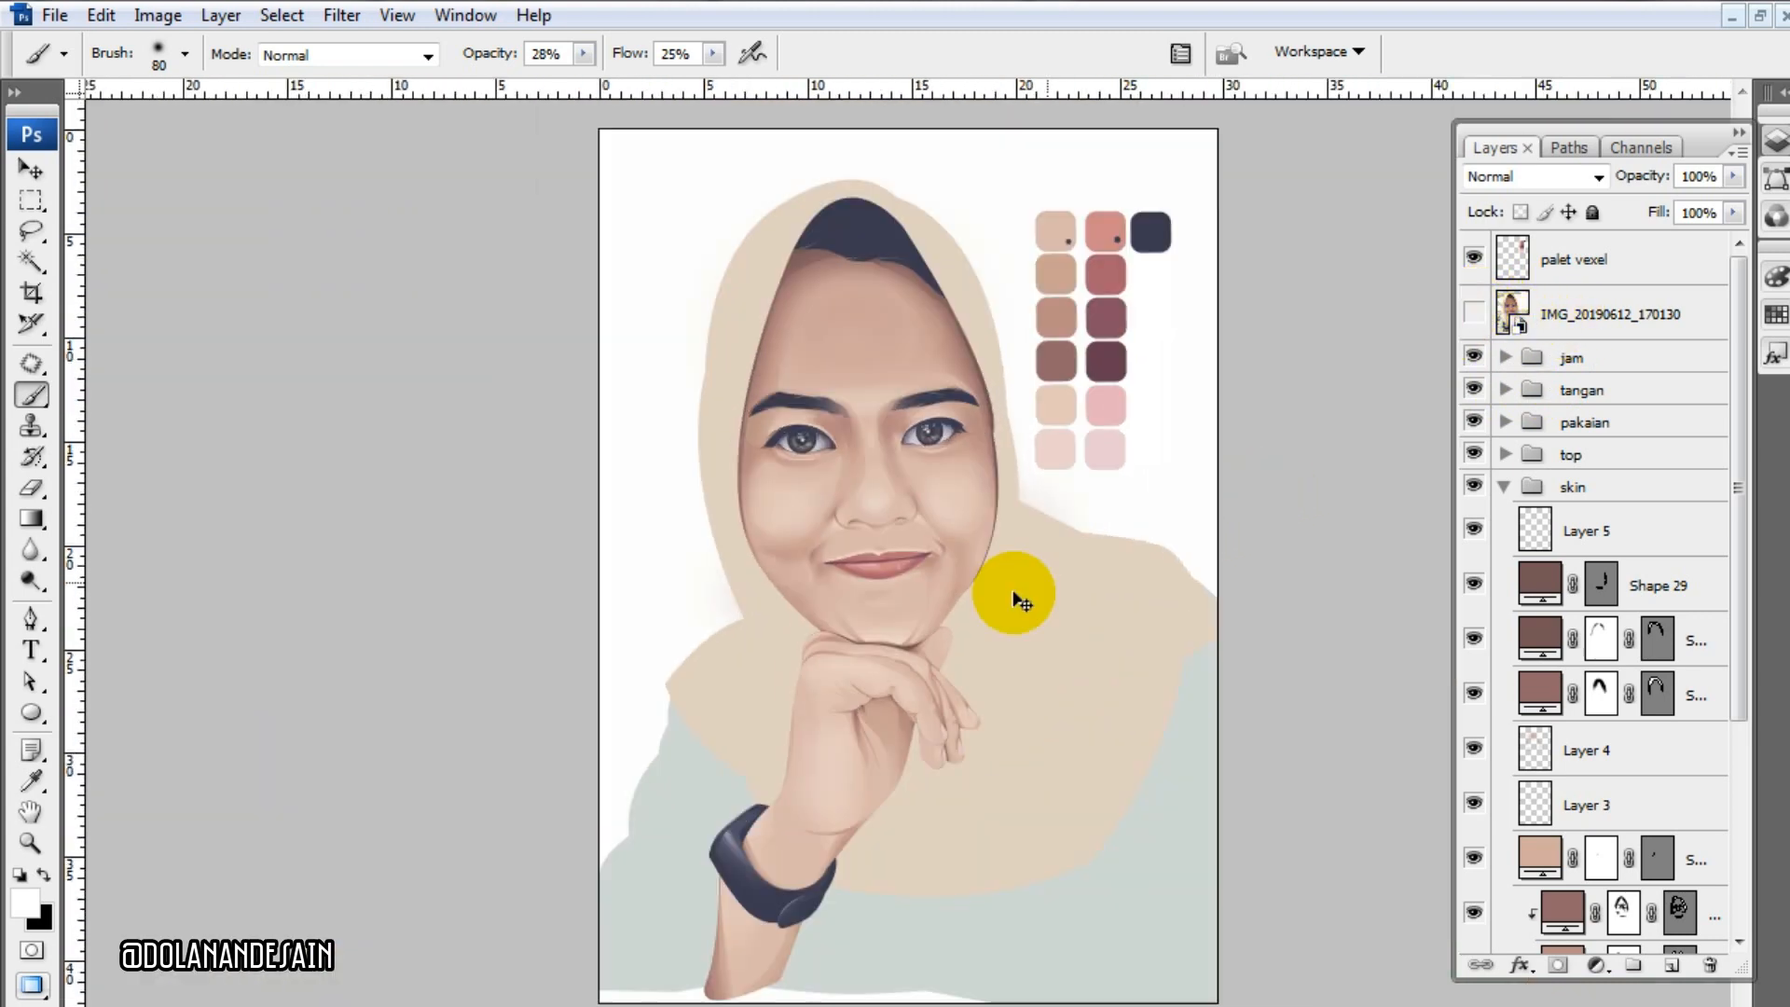
key("ctrl+plus")
key("ctrl+plus")
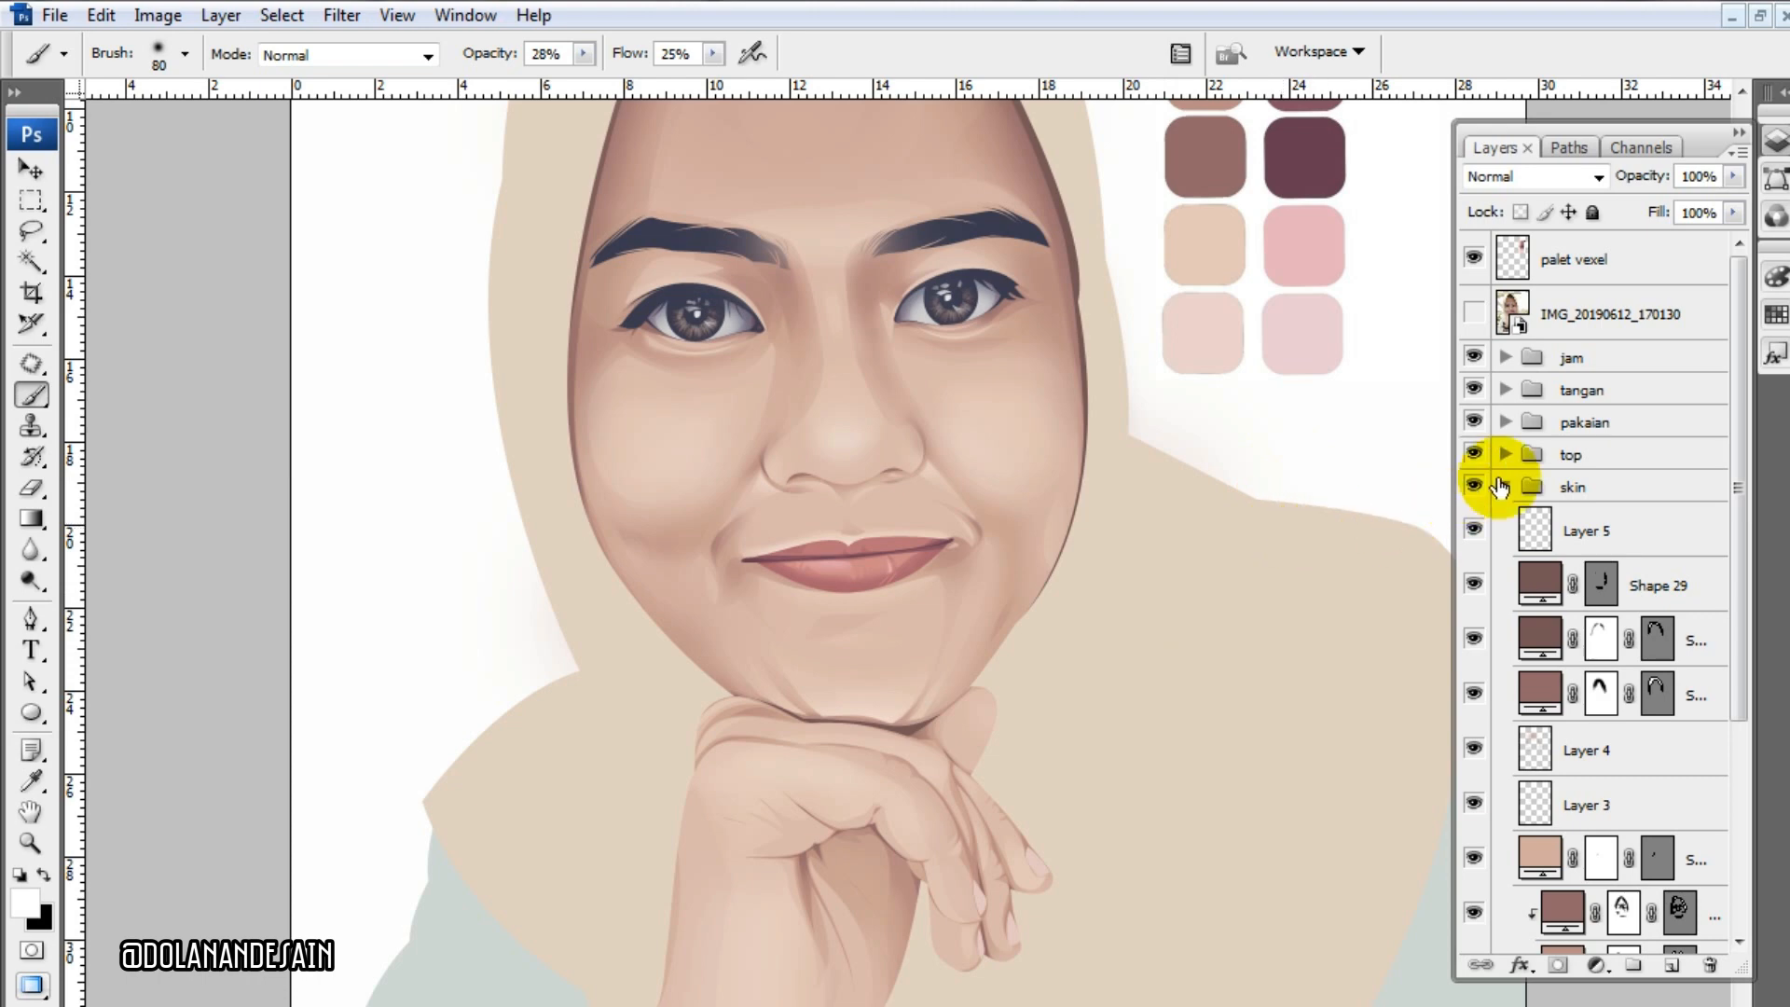
key("ctrl+minus")
left_click(1473, 315)
left_click(1473, 315)
left_click(1473, 314)
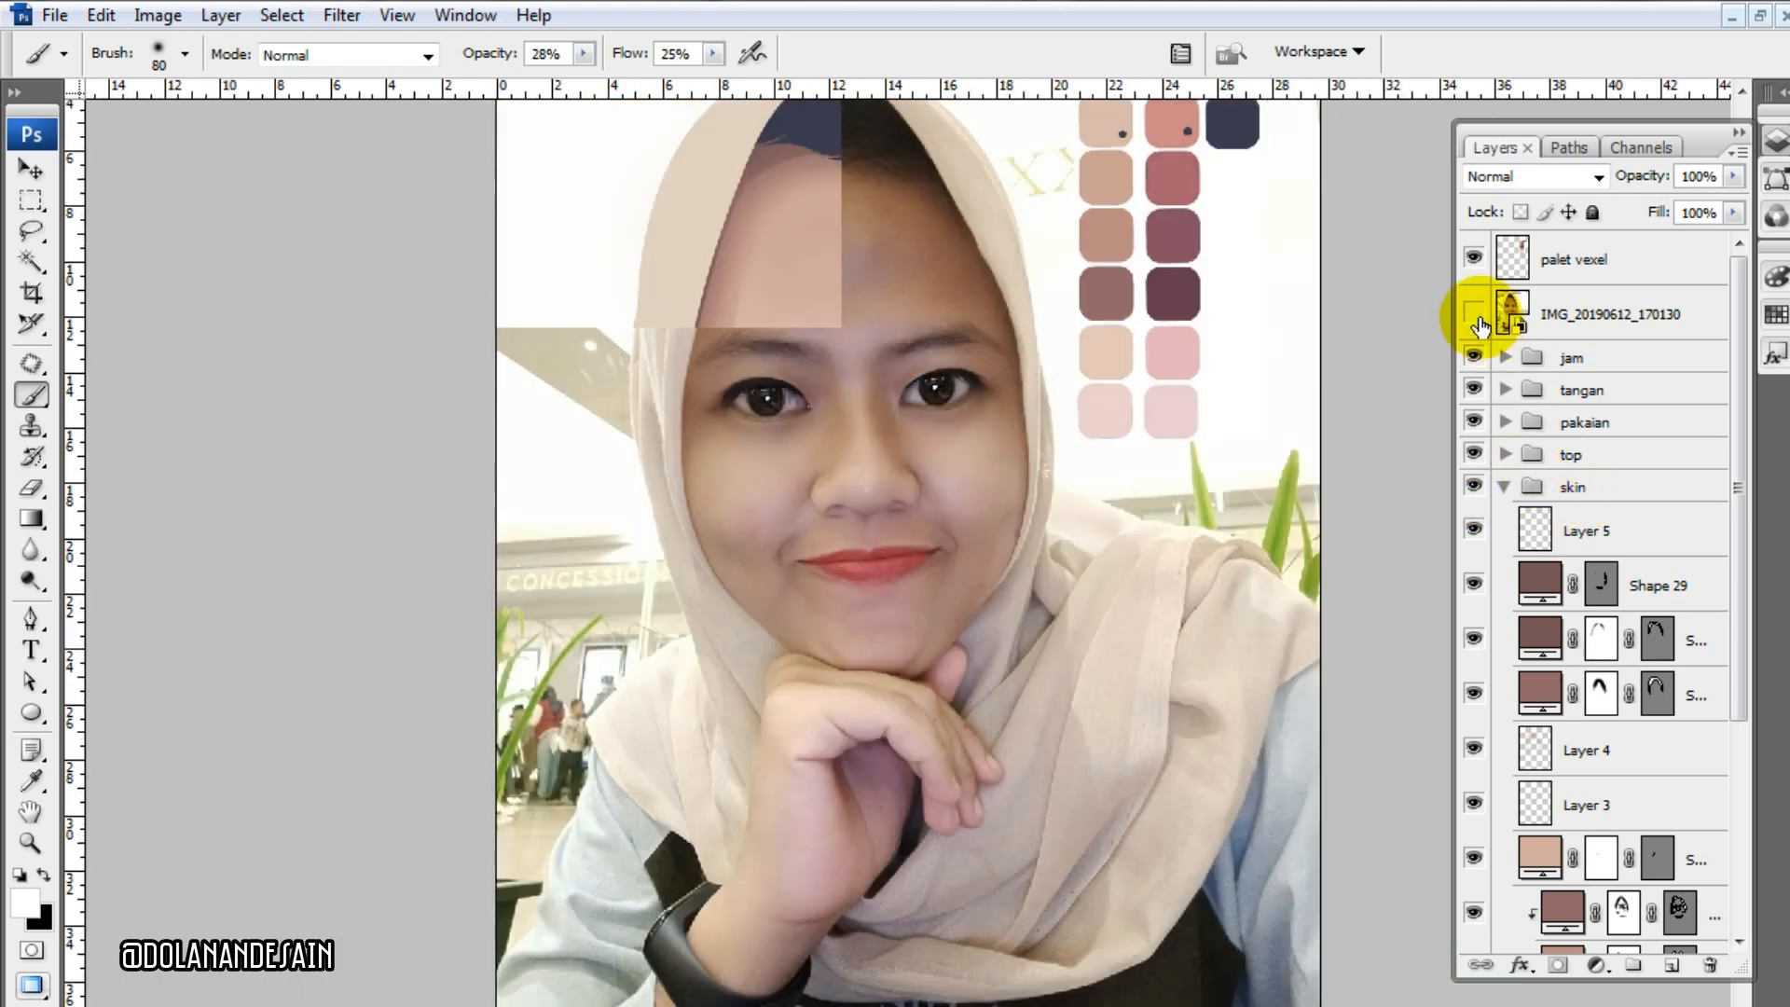
left_click(1473, 314)
- Collapse the skin group and deselect all layers with the full portrait in view
key("ctrl+minus")
left_click(1503, 492)
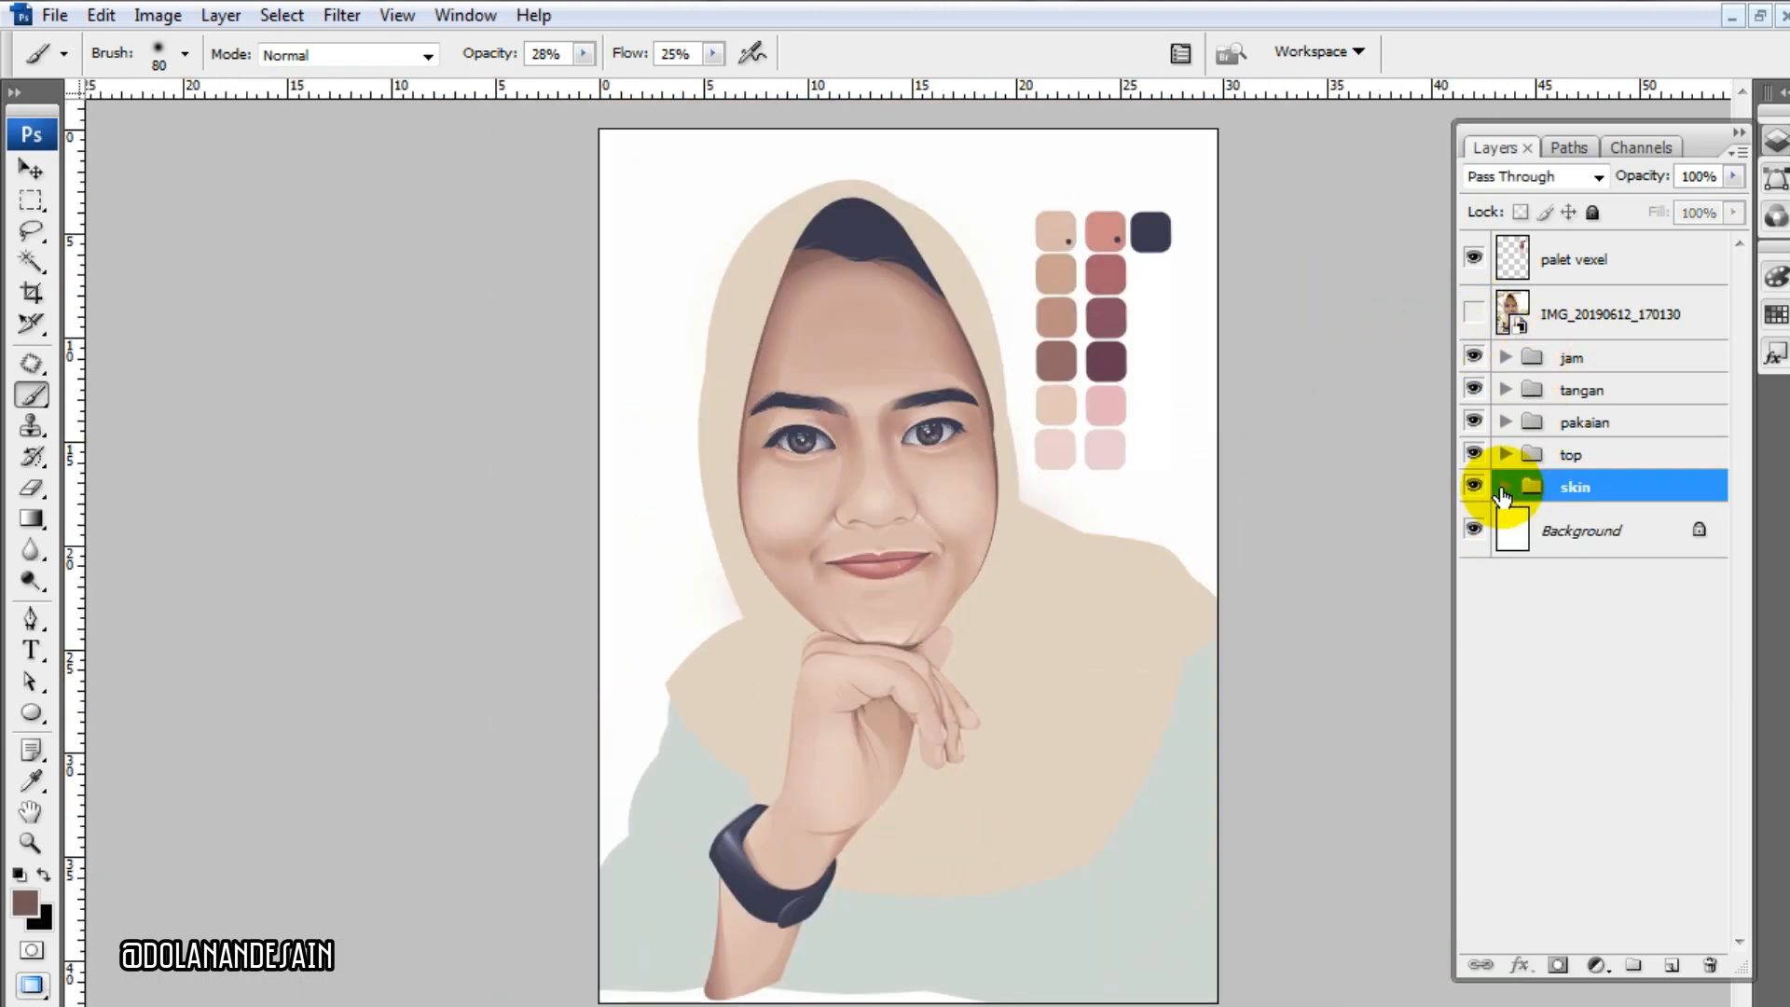
left_click(1551, 629)
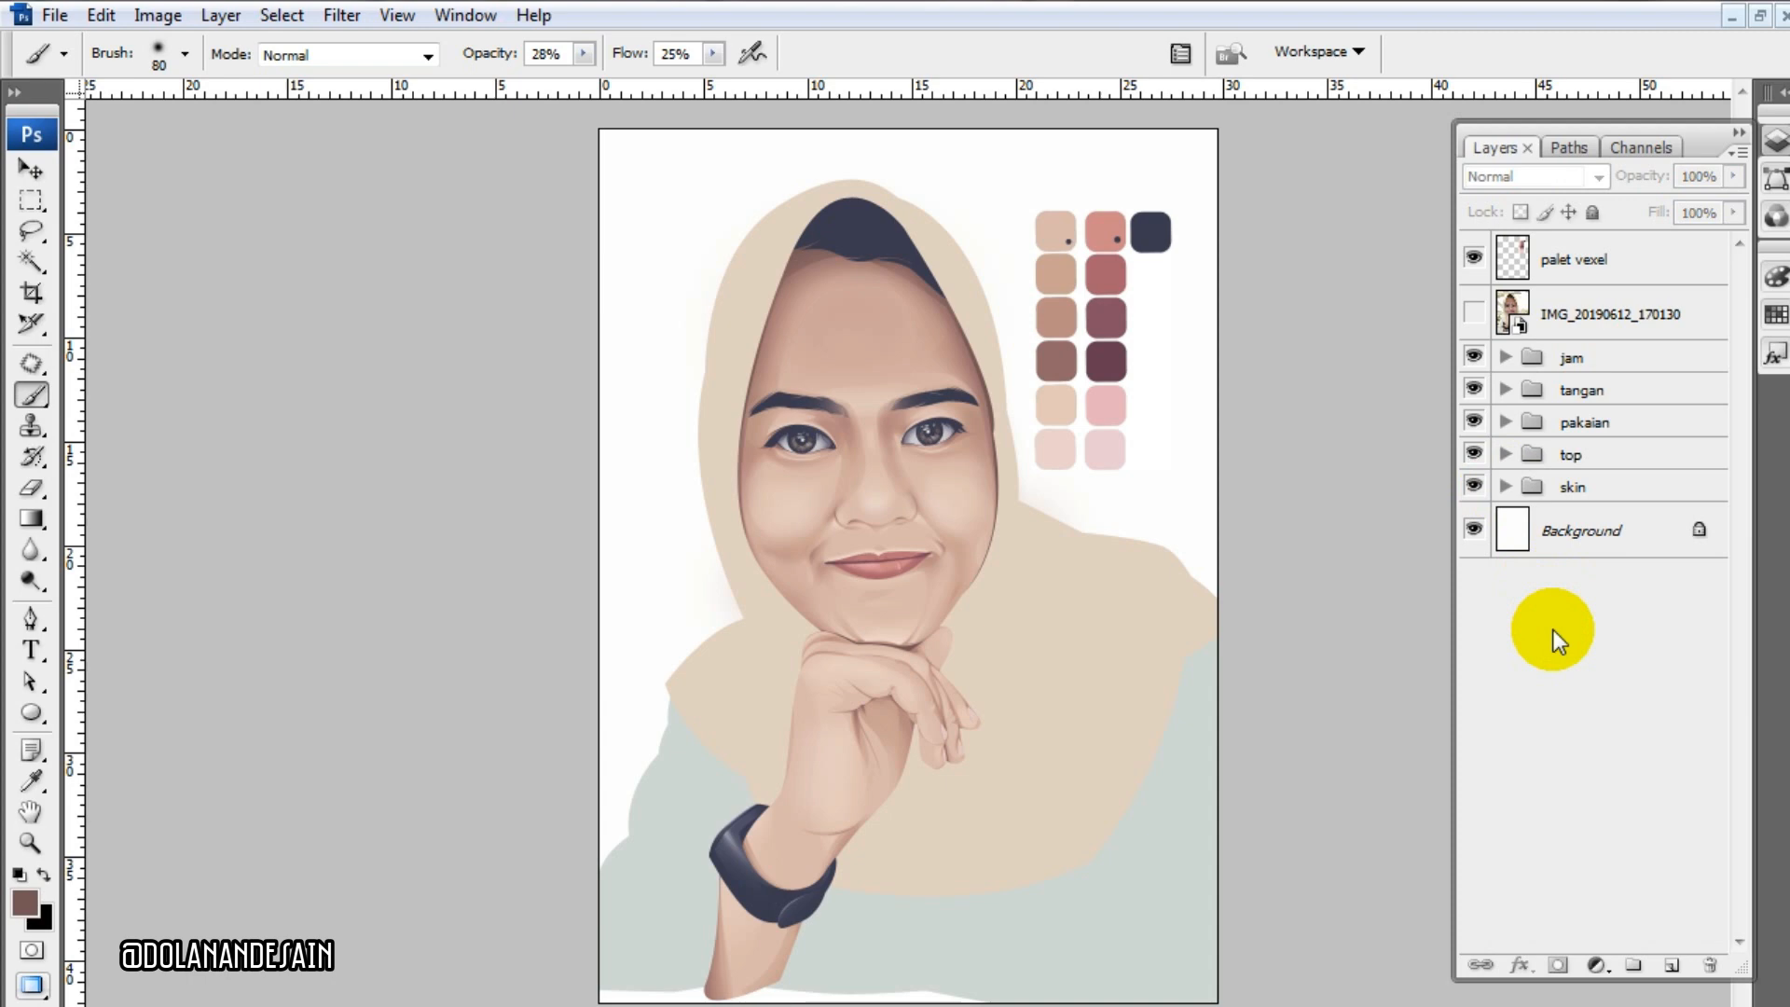